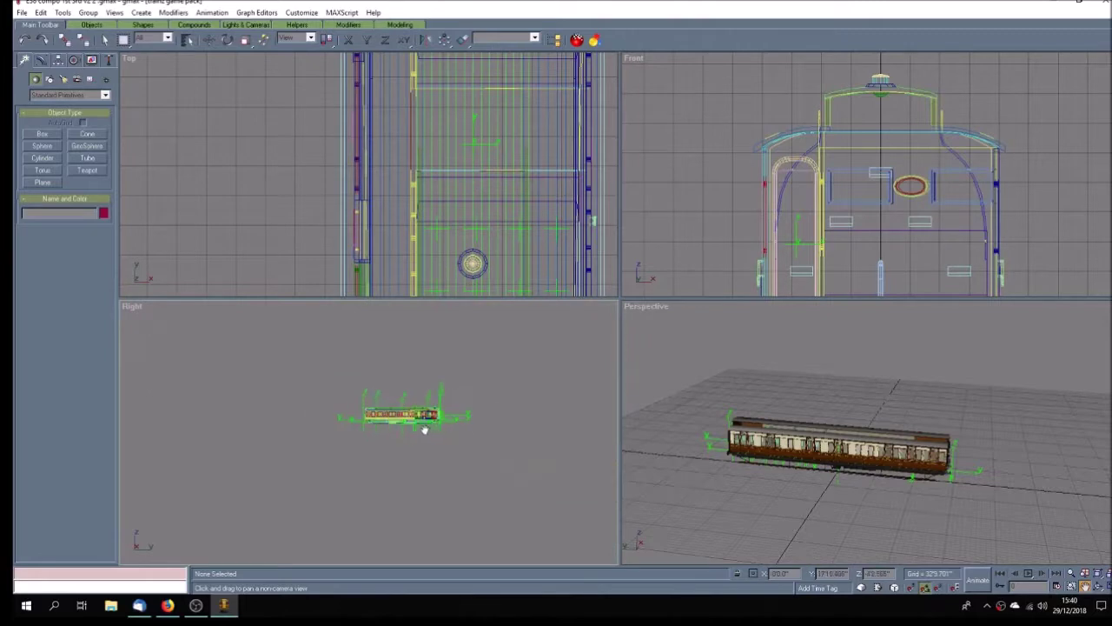
Step: Set the Right viewport to Smooth + Highlights with the grid and Texture Correction on, and enable Texture Correction in the Perspective viewport
right_click(129, 307)
click(148, 317)
right_click(137, 309)
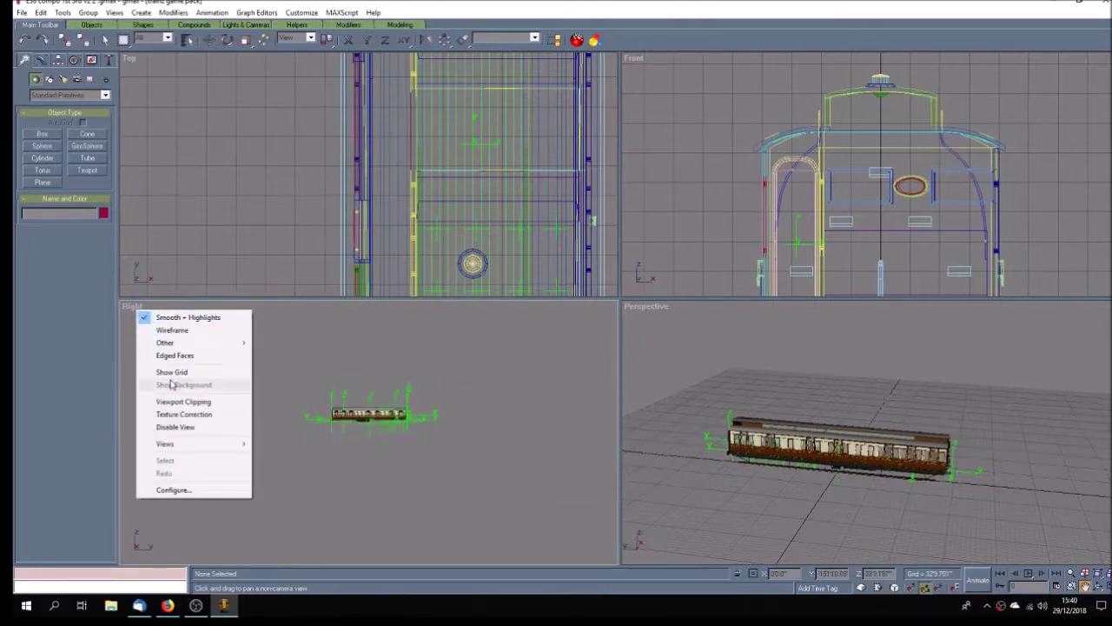
click(172, 372)
right_click(129, 307)
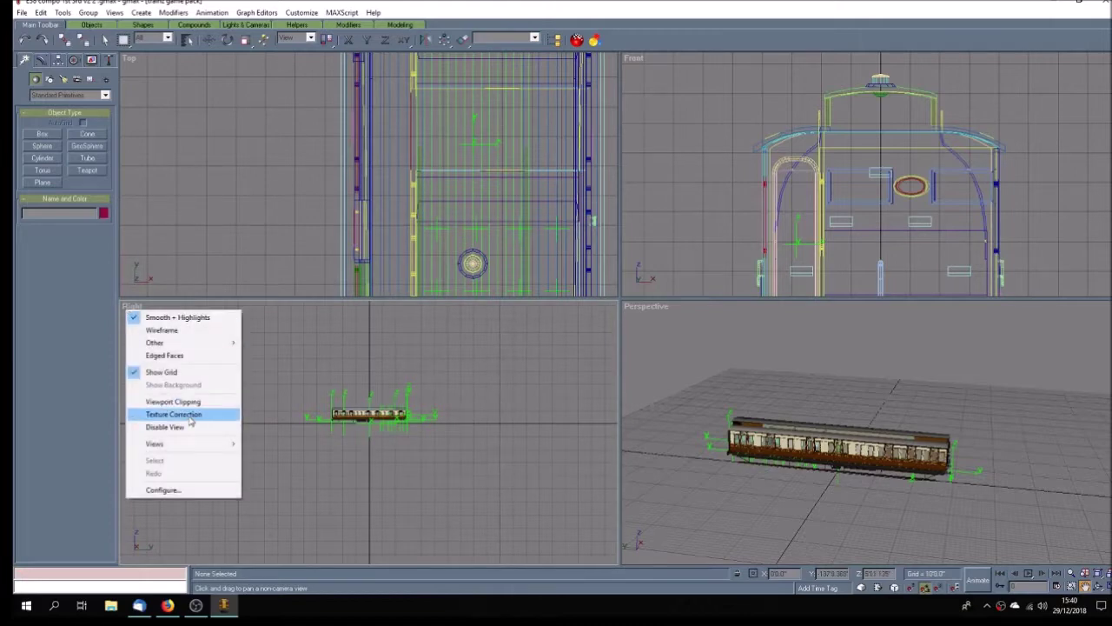
click(190, 414)
right_click(651, 307)
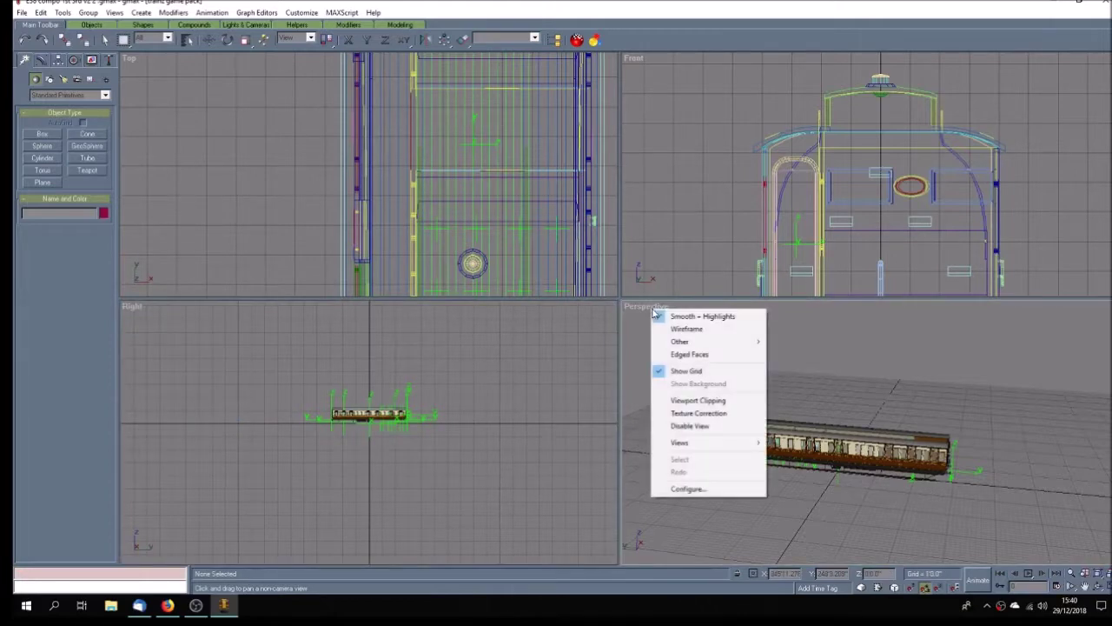
click(679, 410)
Step: Draw a plane about 58 ft wide and 4 ft high above the carriage in the enlarged Right view
drag(446, 394, 480, 392)
click(1097, 585)
drag(698, 362, 601, 350)
scroll(604, 348, up, 4)
scroll(604, 349, up, 1)
drag(531, 348, 531, 390)
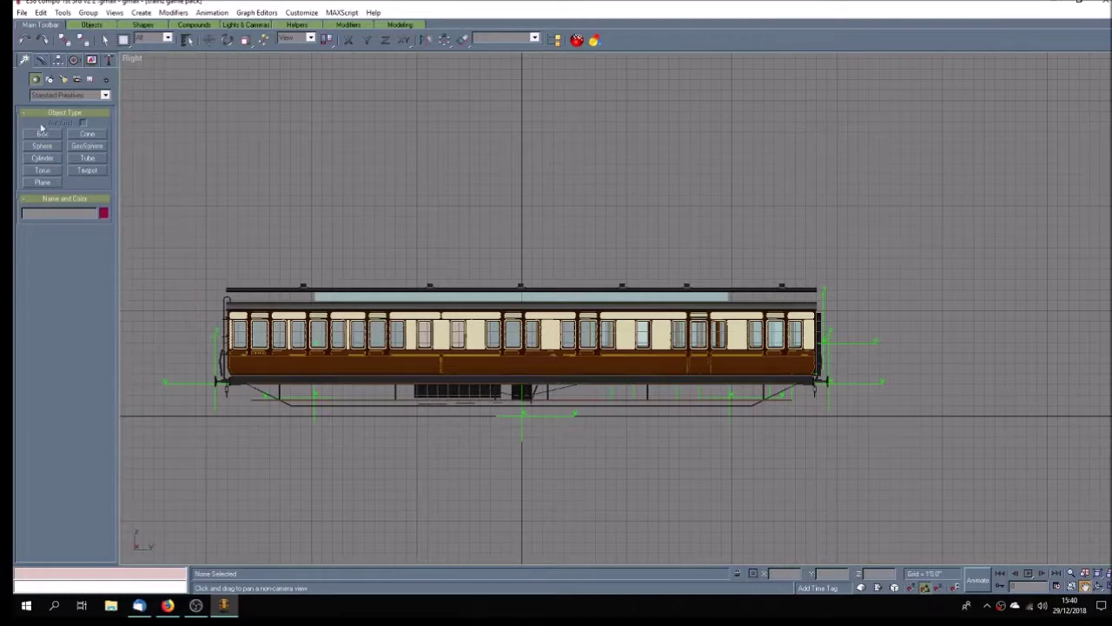
click(49, 78)
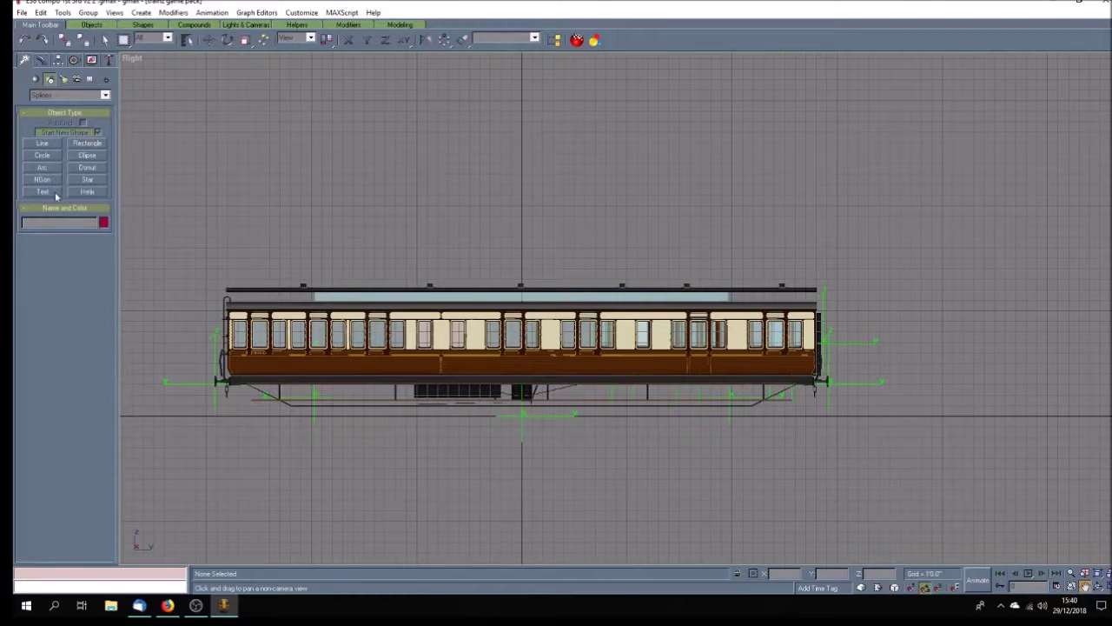
click(35, 79)
click(42, 183)
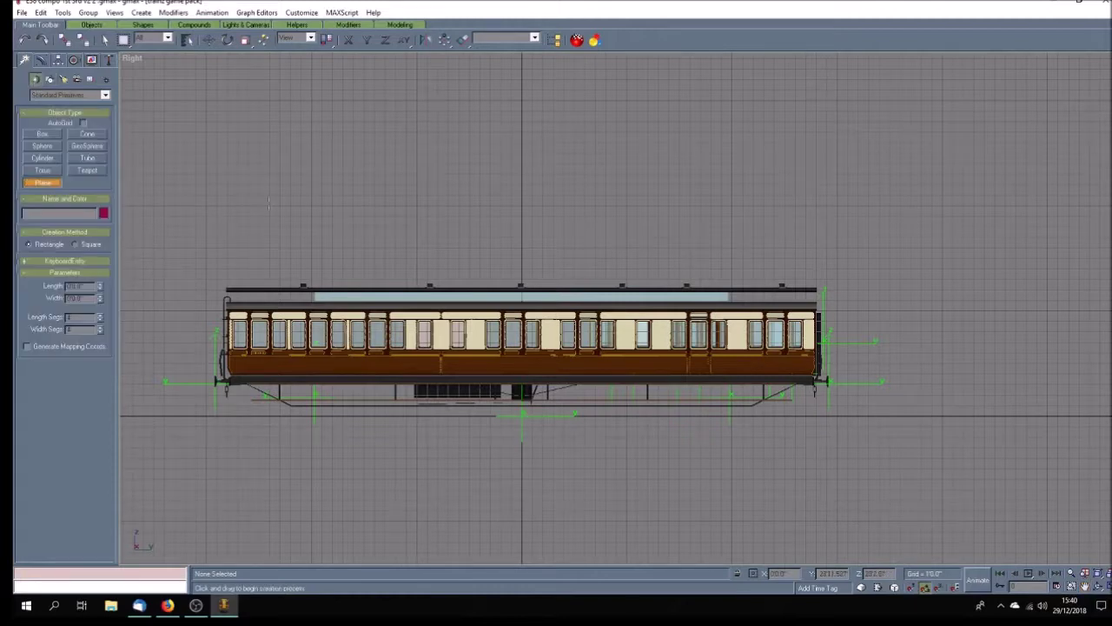
drag(225, 193, 842, 234)
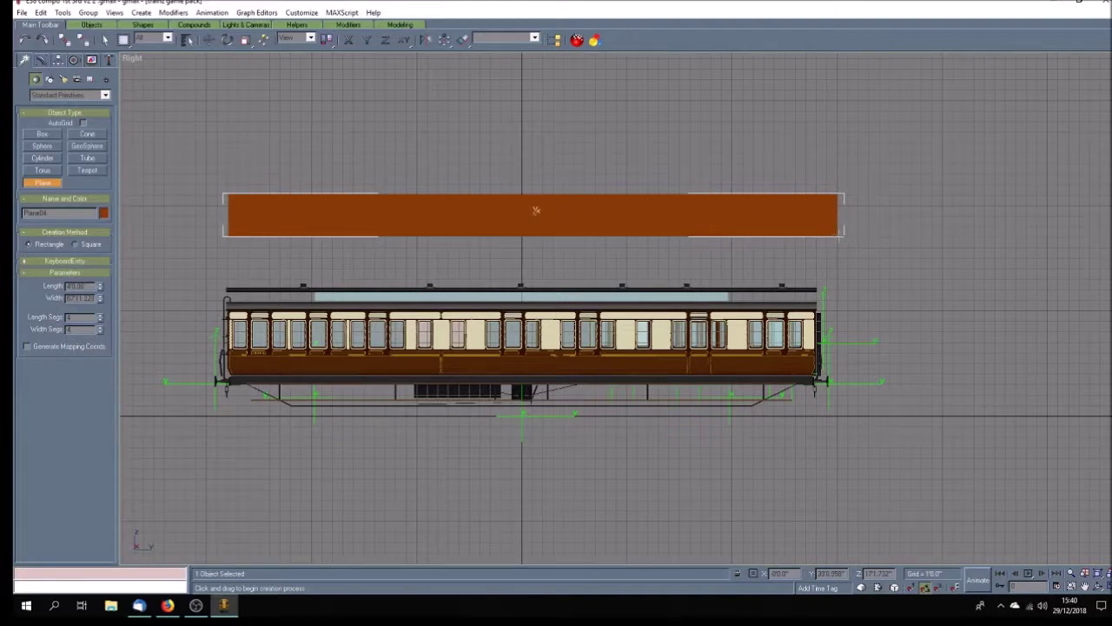
Step: Set the plane's width to 56'0.0" and length to 1'0.0", and reduce its length and width segments to 1
drag(78, 298, 131, 297)
text(0)
key(Return)
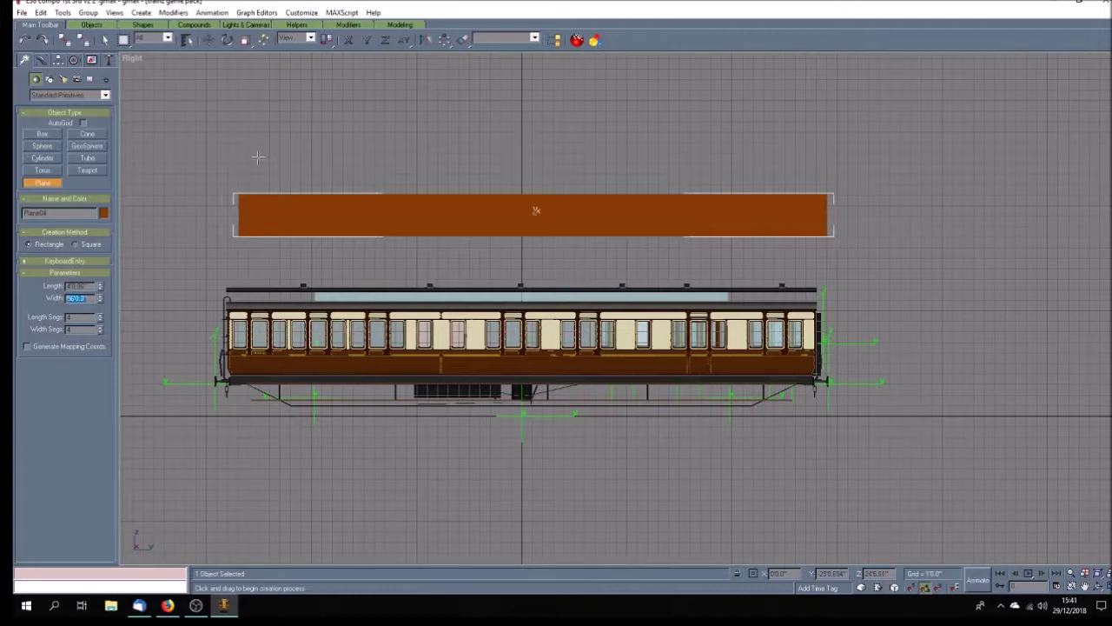
click(88, 287)
key(BackSpace)
text(10)
key(Return)
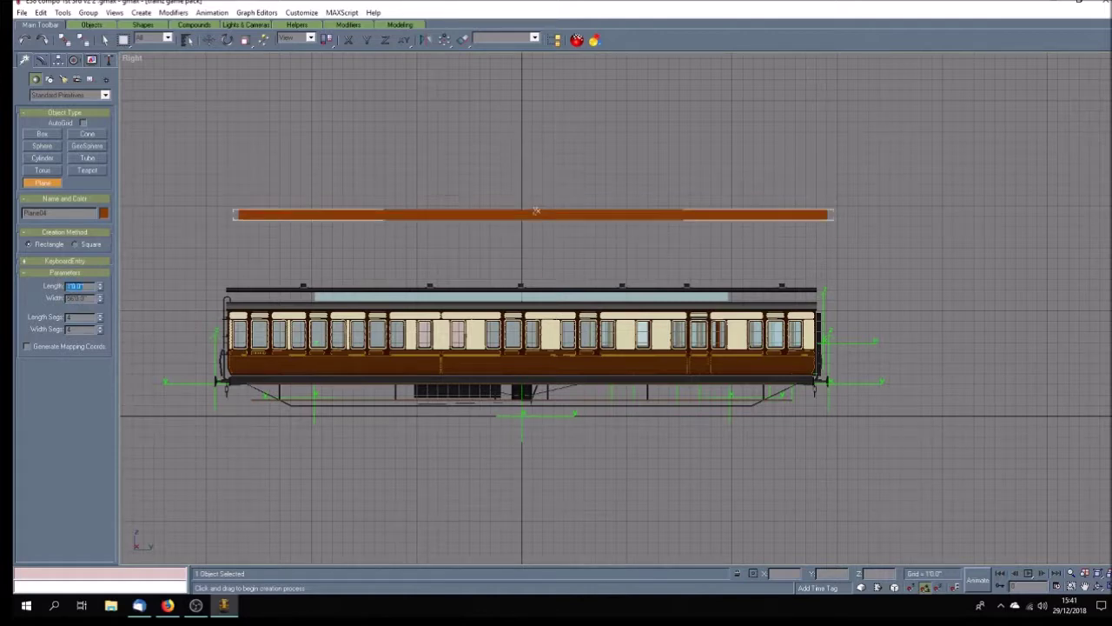
click(100, 320)
click(99, 332)
Step: Show only materials in the Material Navigator and apply the clerestory plan material to the plane
click(594, 40)
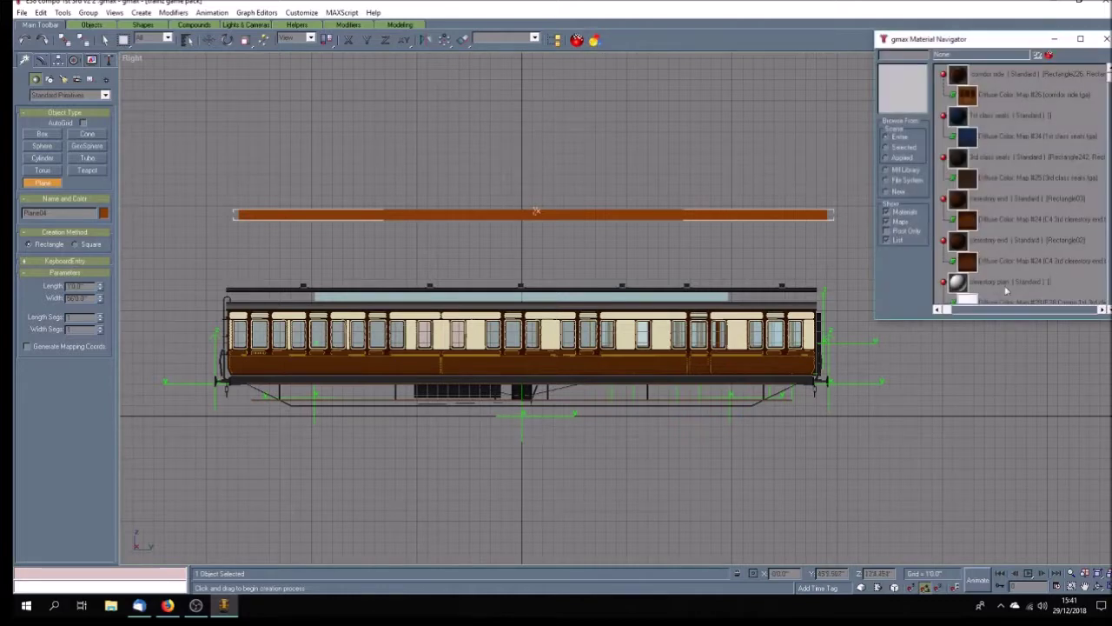
click(890, 223)
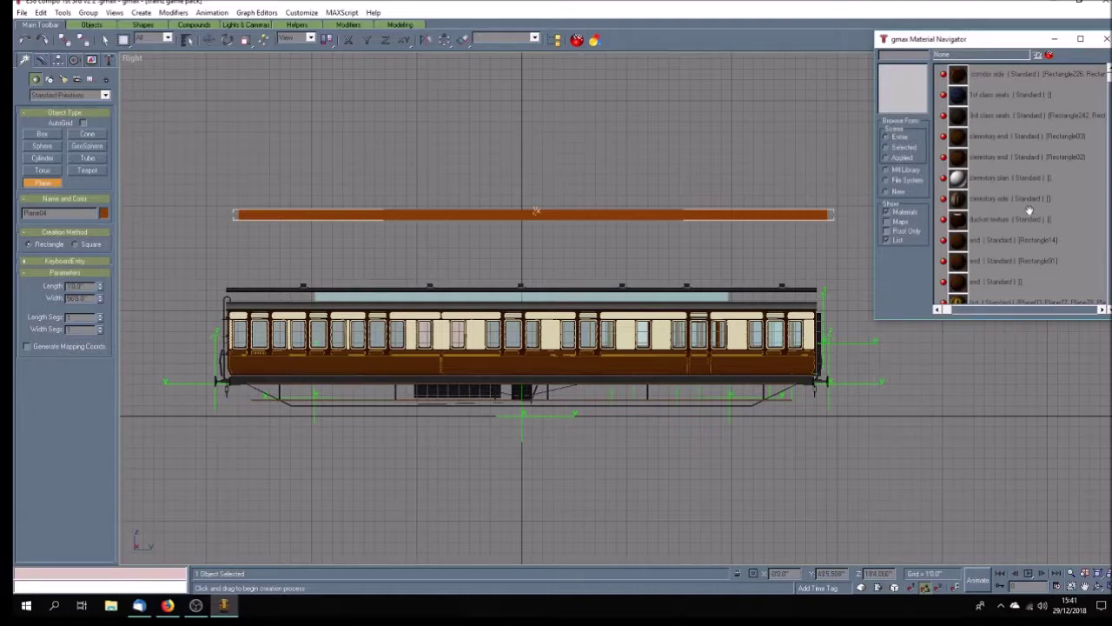
click(998, 179)
click(1036, 55)
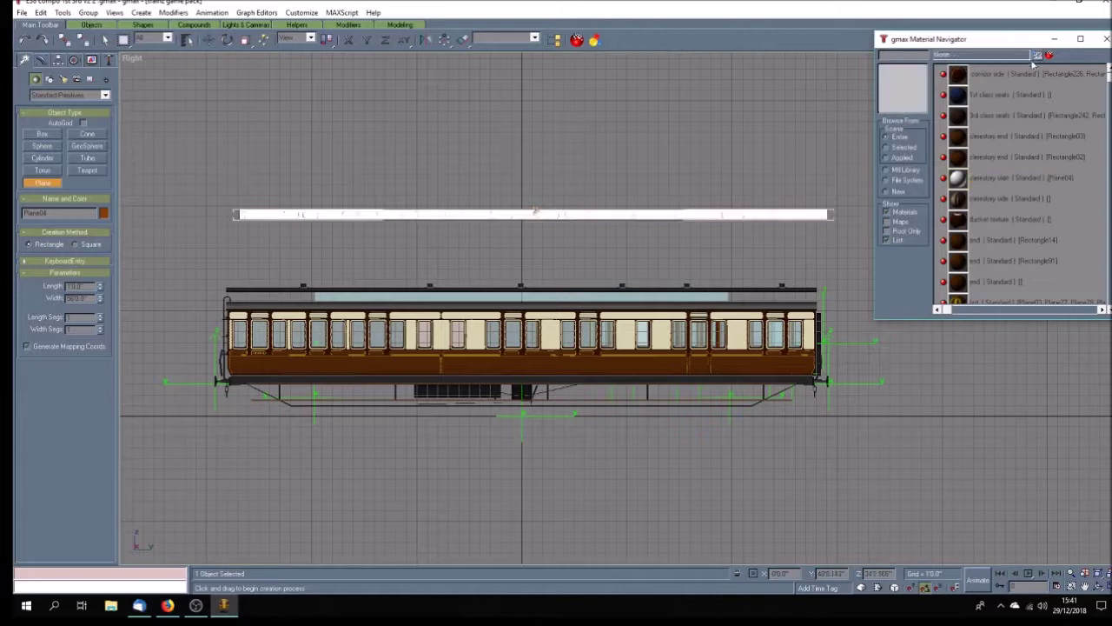
Step: Restore the four-viewport layout and rotate the plane 180° about the Y axis so it faces the opposite side
click(1102, 587)
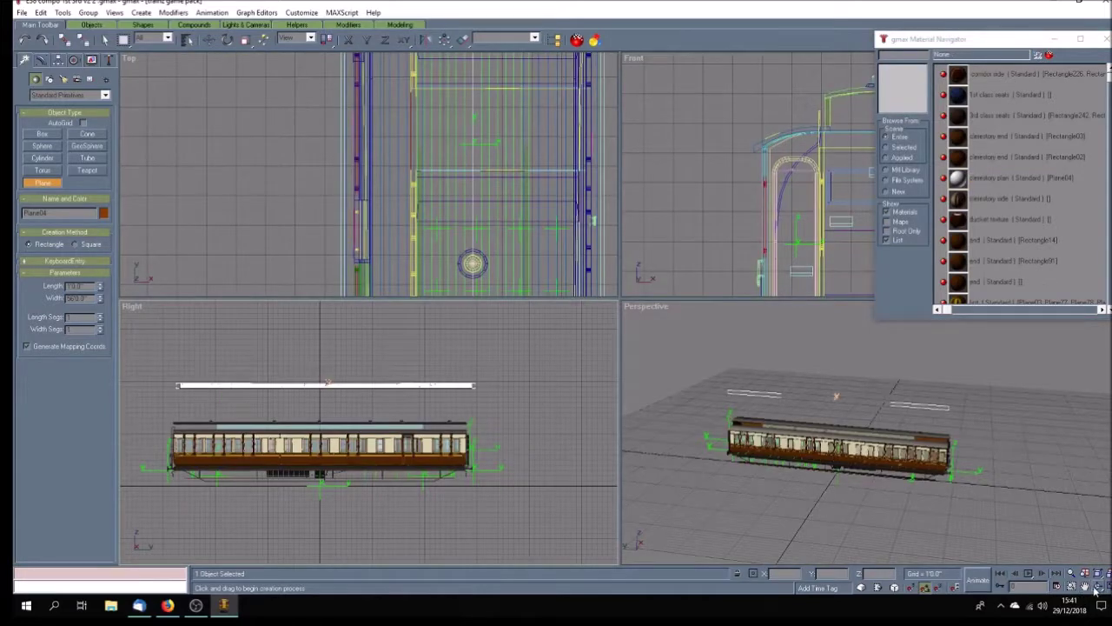
click(227, 40)
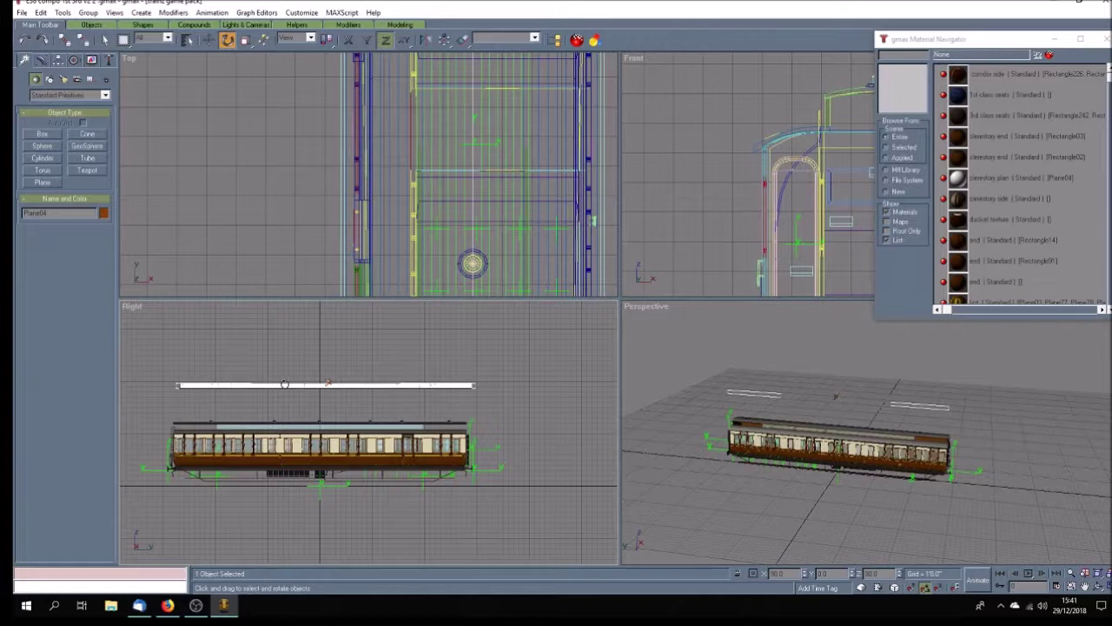
click(366, 40)
drag(302, 384, 318, 492)
Step: Move the plane to Y 0 and X -5'0.0"
right_click(653, 306)
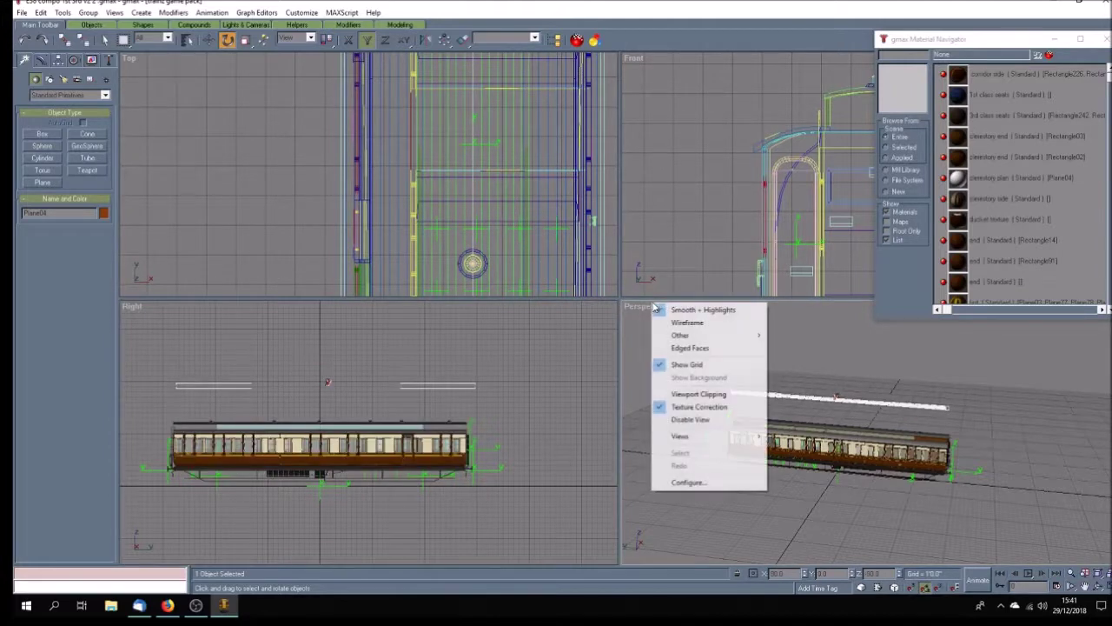
click(1085, 587)
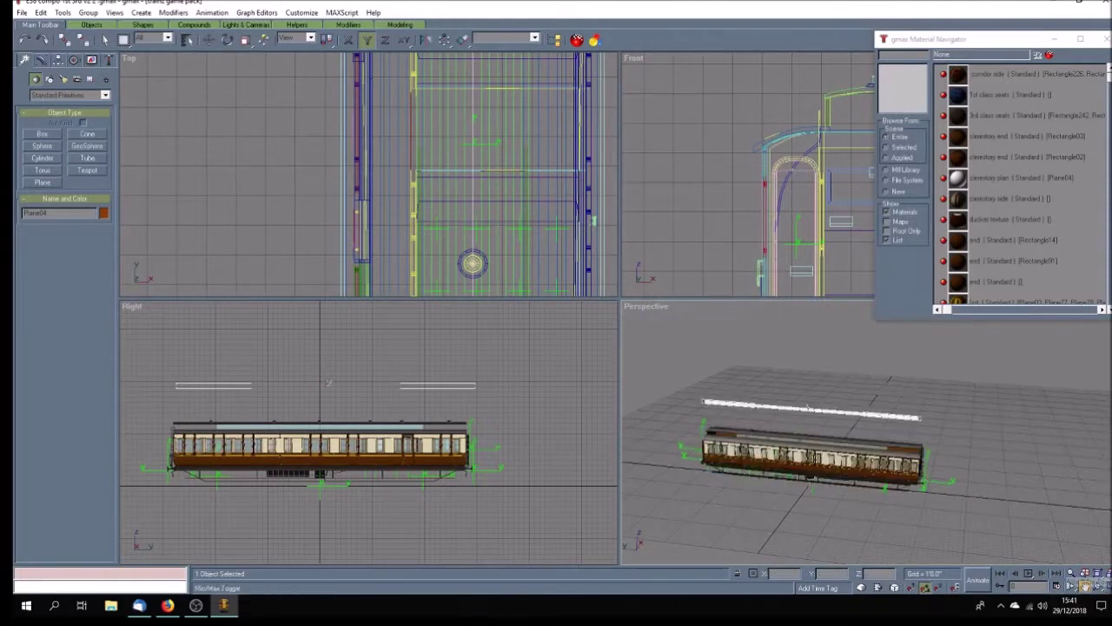
click(209, 40)
key(F8)
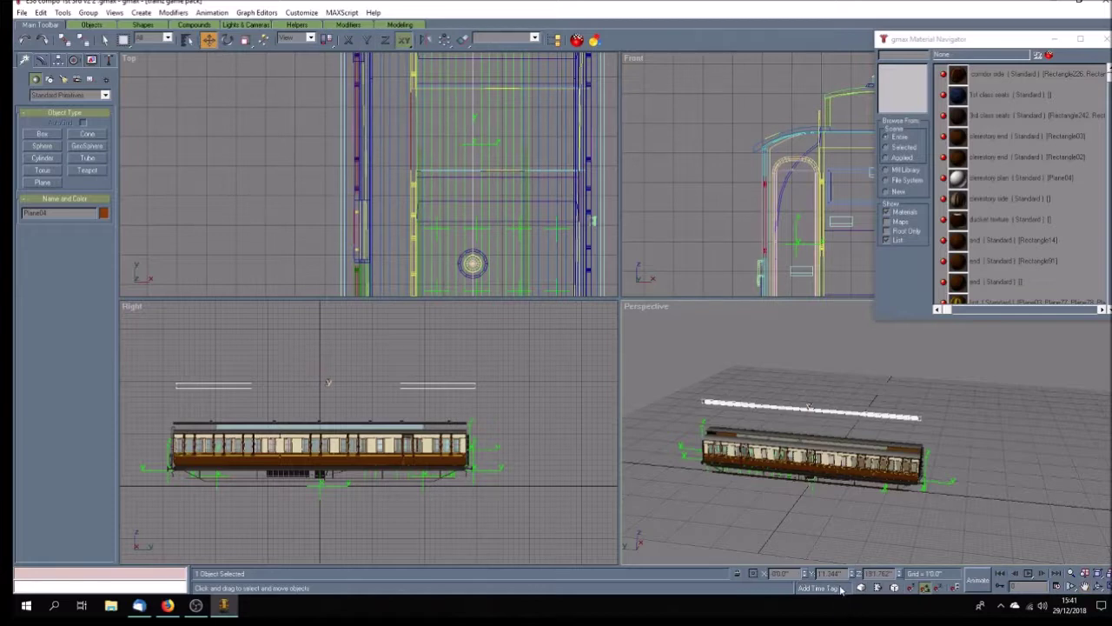
click(830, 574)
text(0)
key(Return)
click(790, 576)
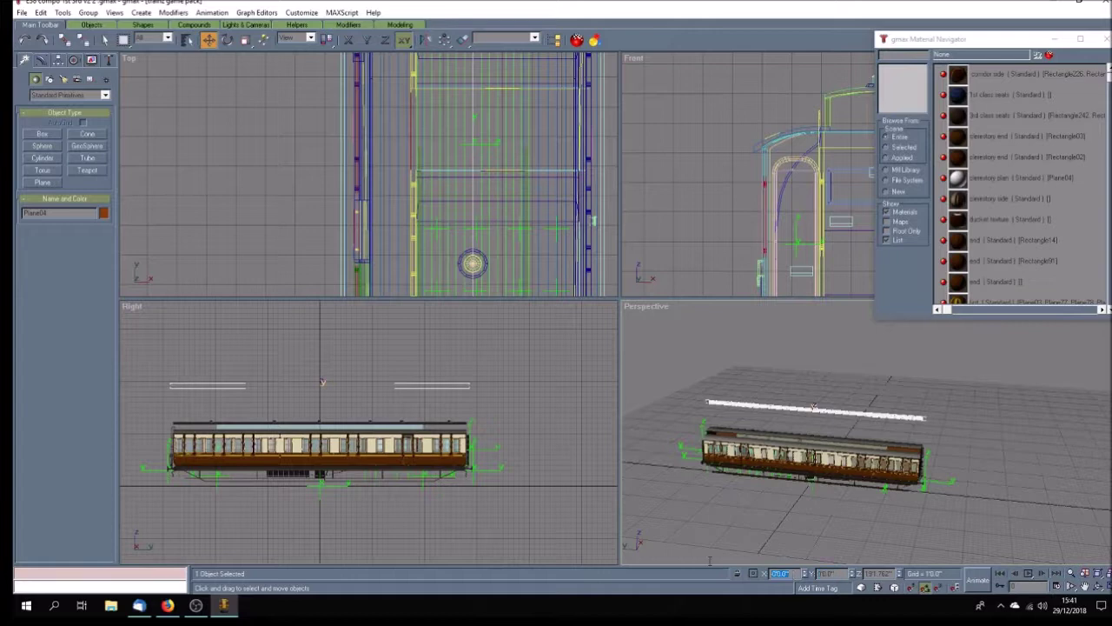
text(50)
key(Return)
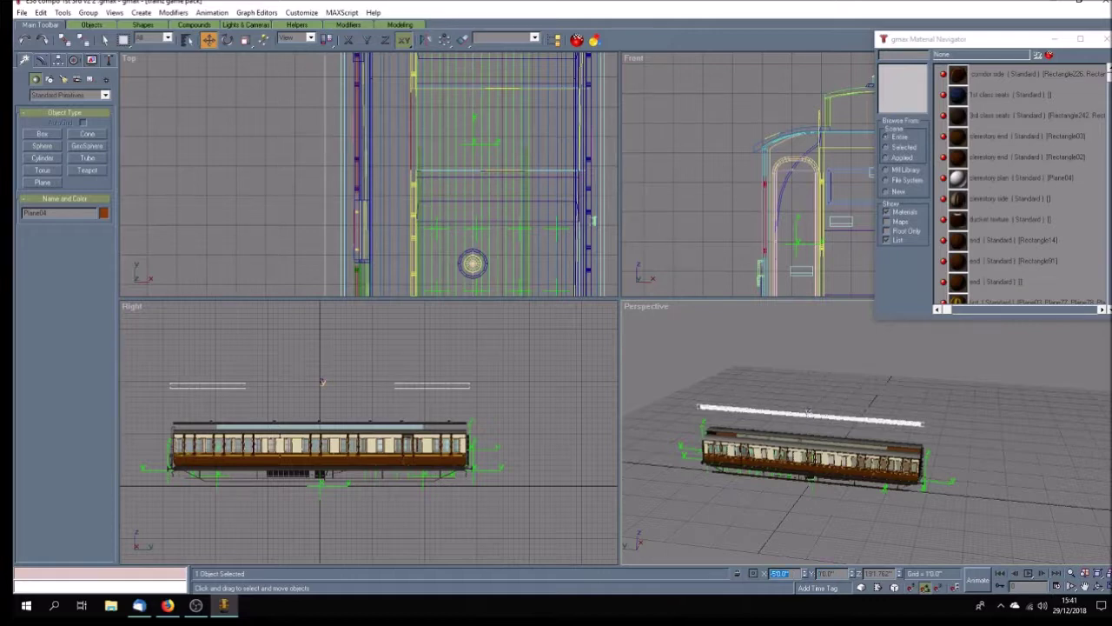
Step: Shift the plane to the other side of the carriage at X 5'0.0"
click(1099, 587)
drag(786, 522, 812, 479)
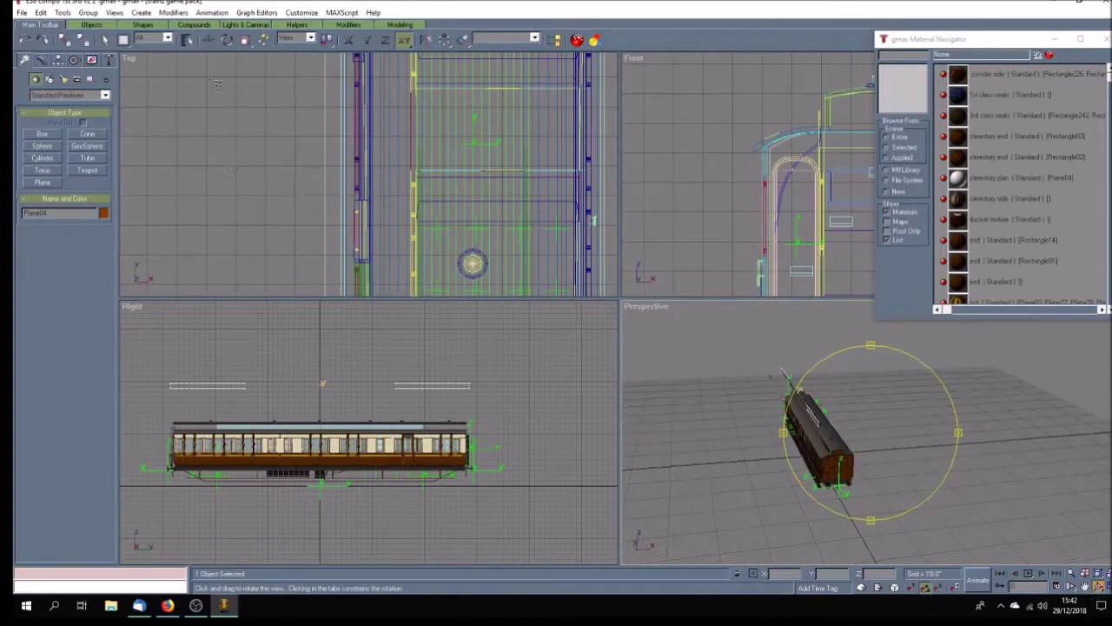
click(209, 39)
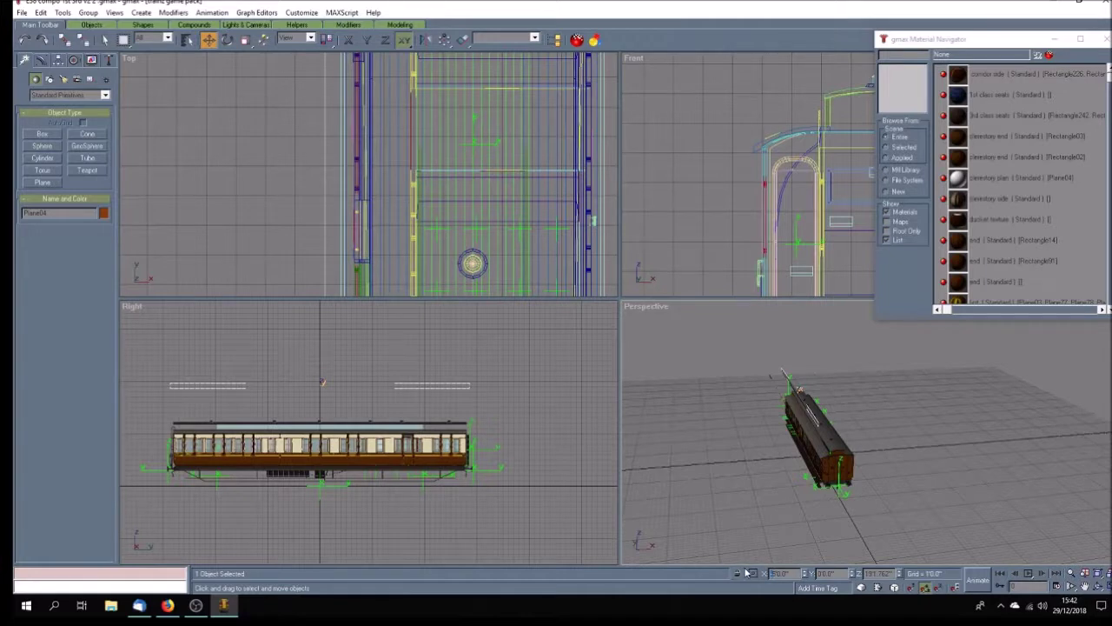
text(50)
key(Return)
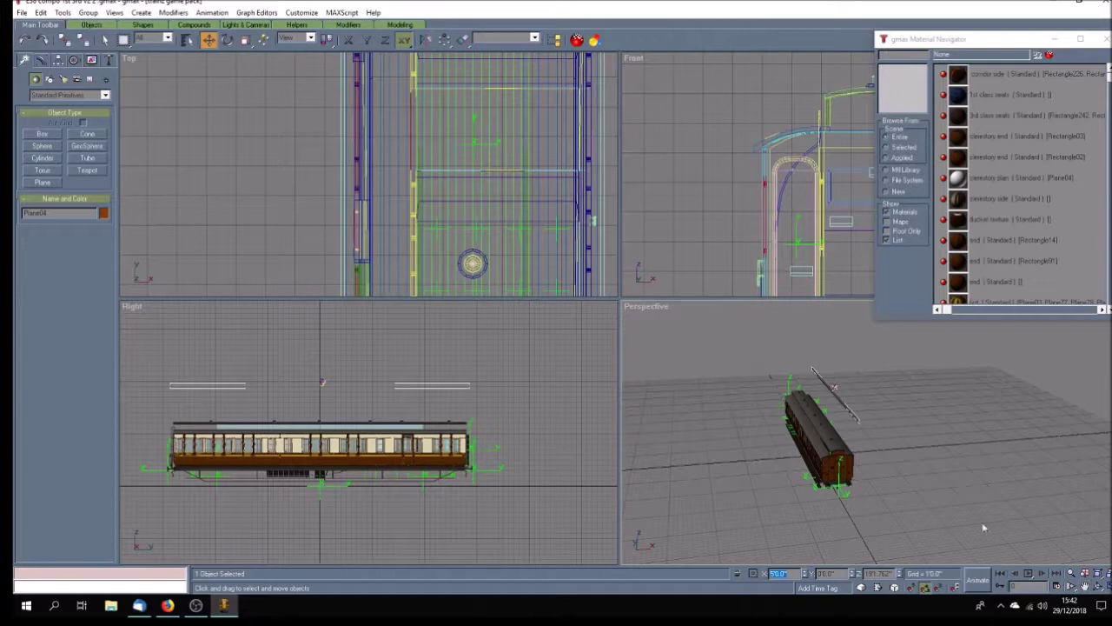
click(1099, 588)
mouse_move(846, 476)
mouse_down()
mouse_move(896, 470)
mouse_move(873, 474)
mouse_up()
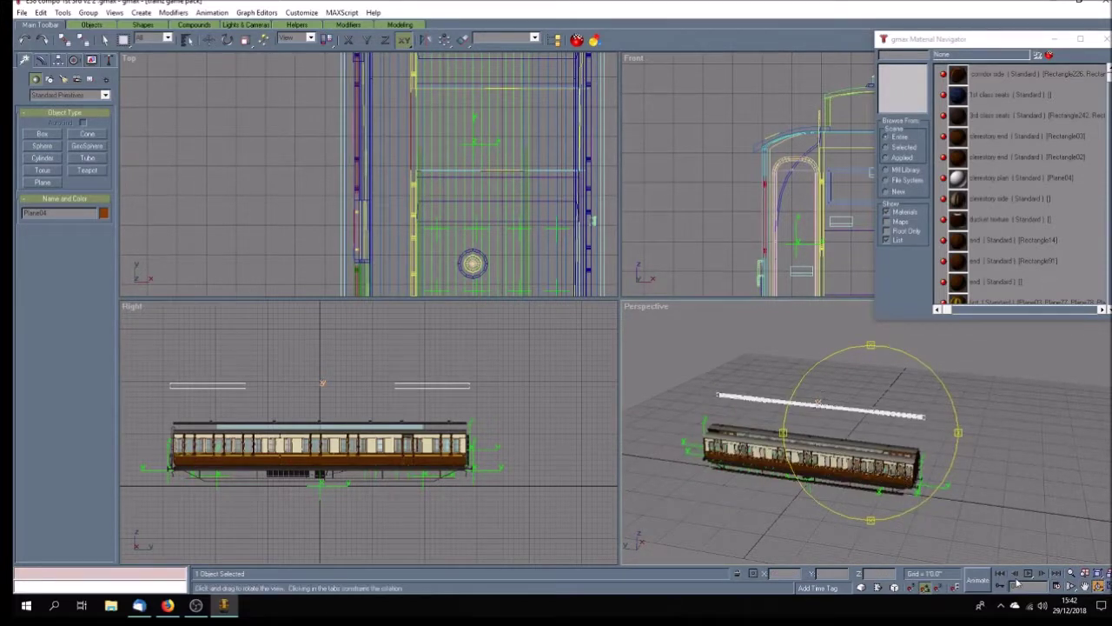
Step: Switch the Right viewport to the Left view and enlarge it with the carriage and plane centred
right_click(137, 306)
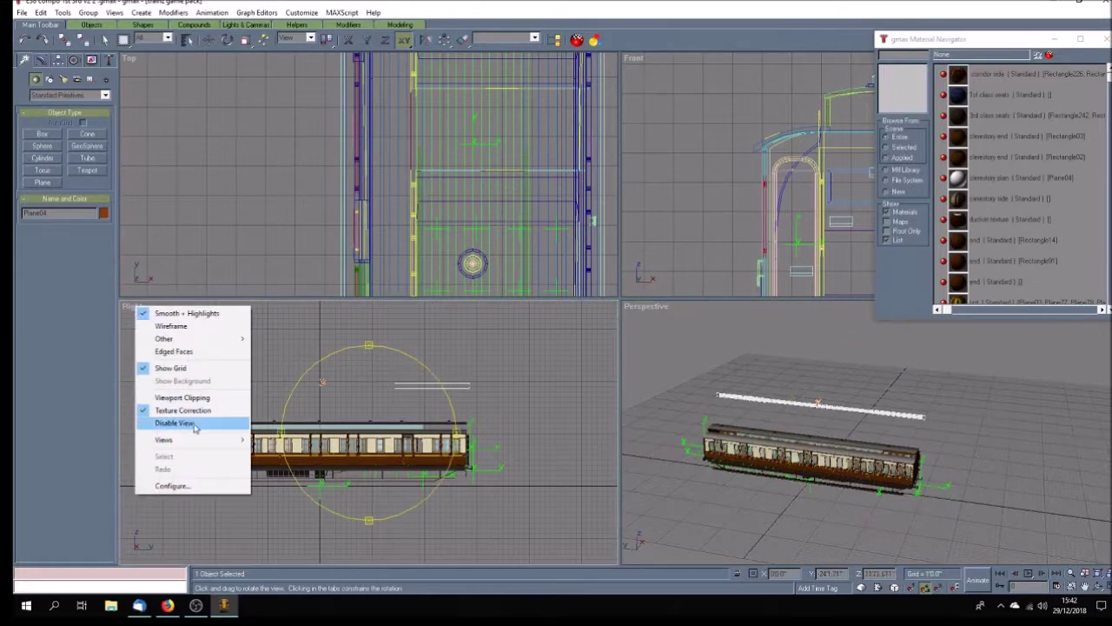
mouse_move(196, 439)
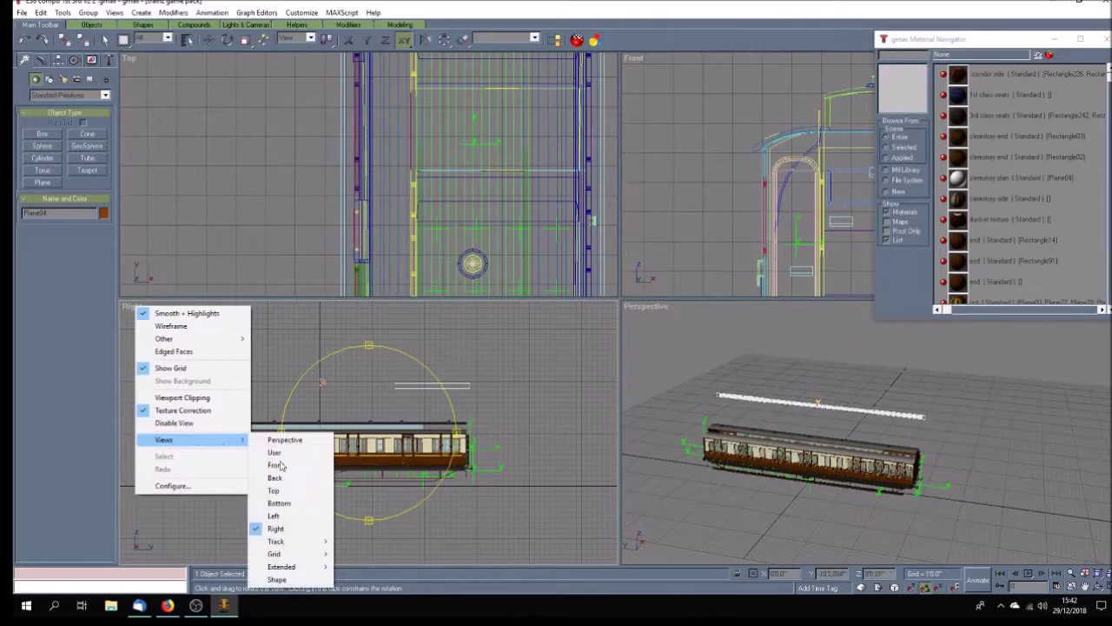
click(308, 519)
click(1083, 587)
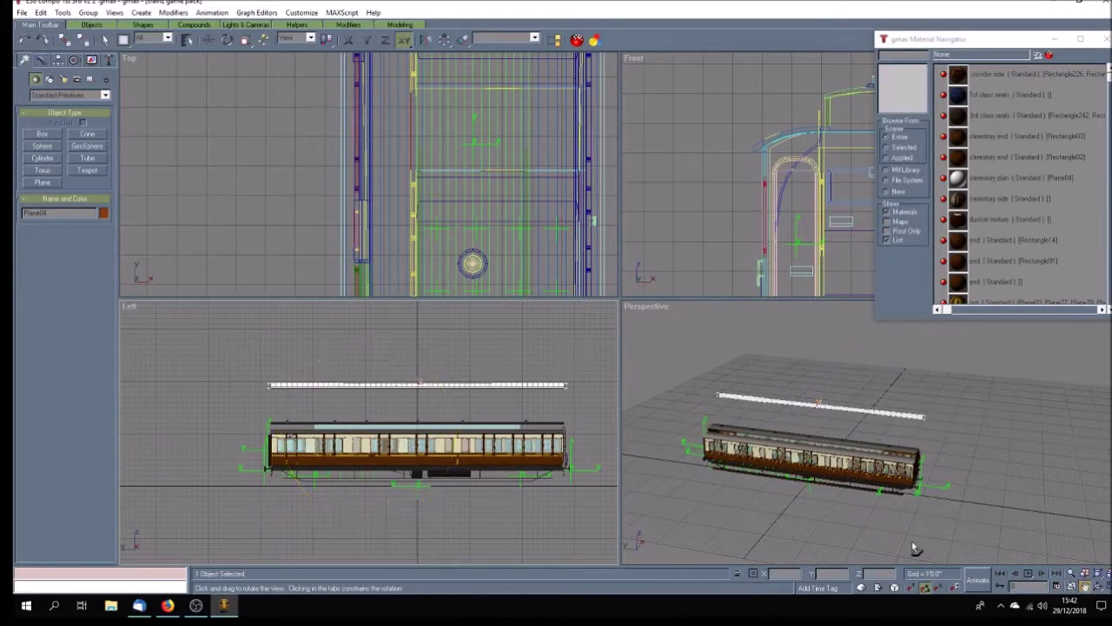
drag(418, 434, 403, 421)
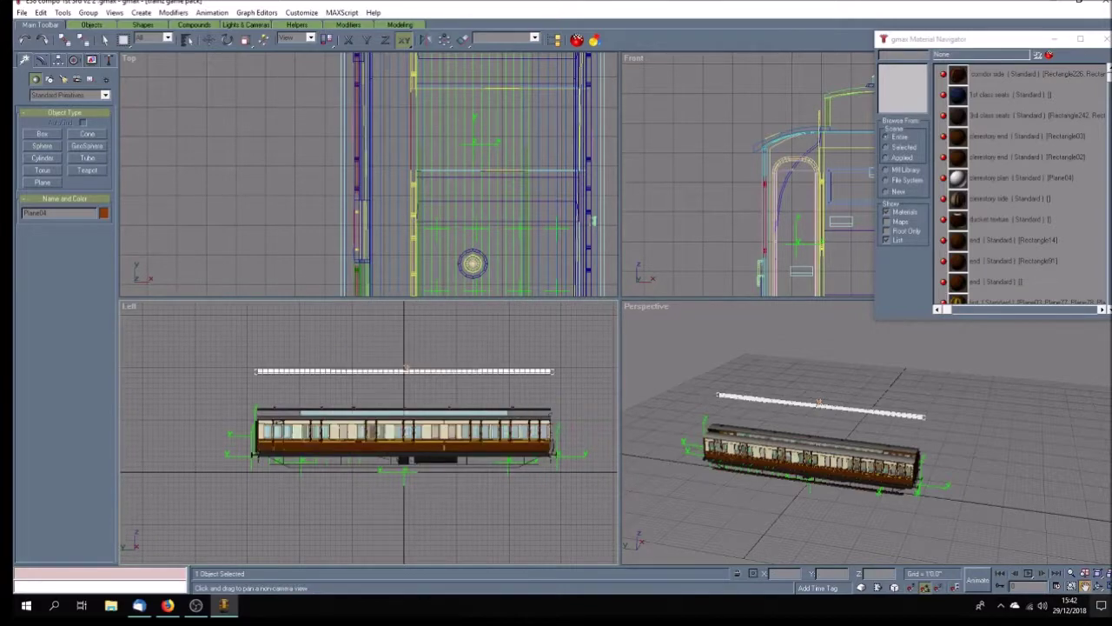
click(1099, 587)
drag(687, 240, 485, 252)
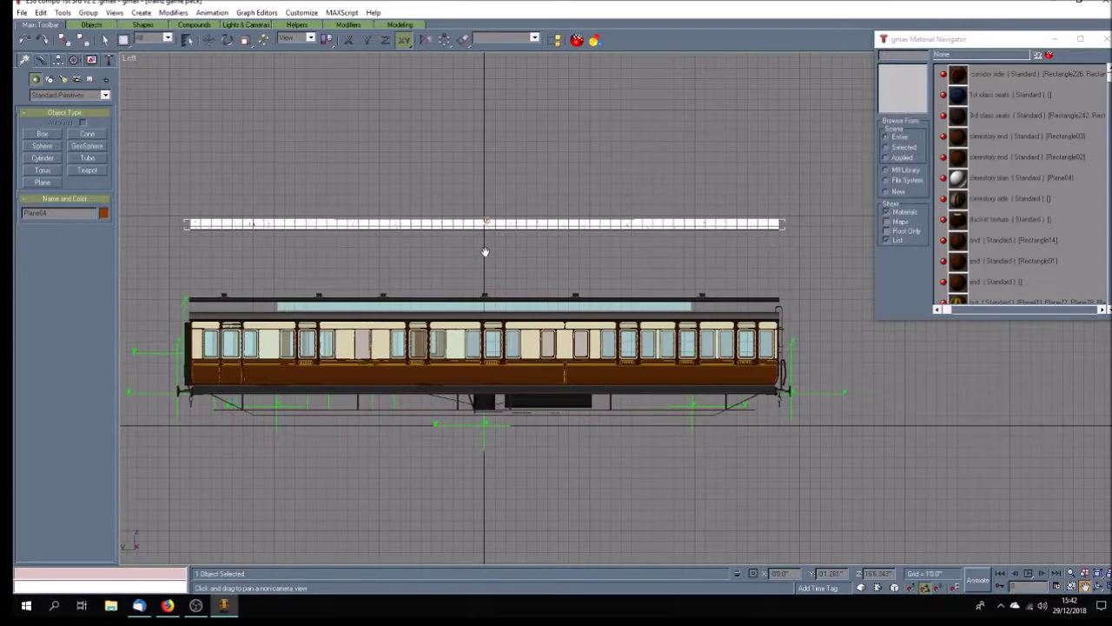
Step: Check where the plane's pivot point sits
click(57, 60)
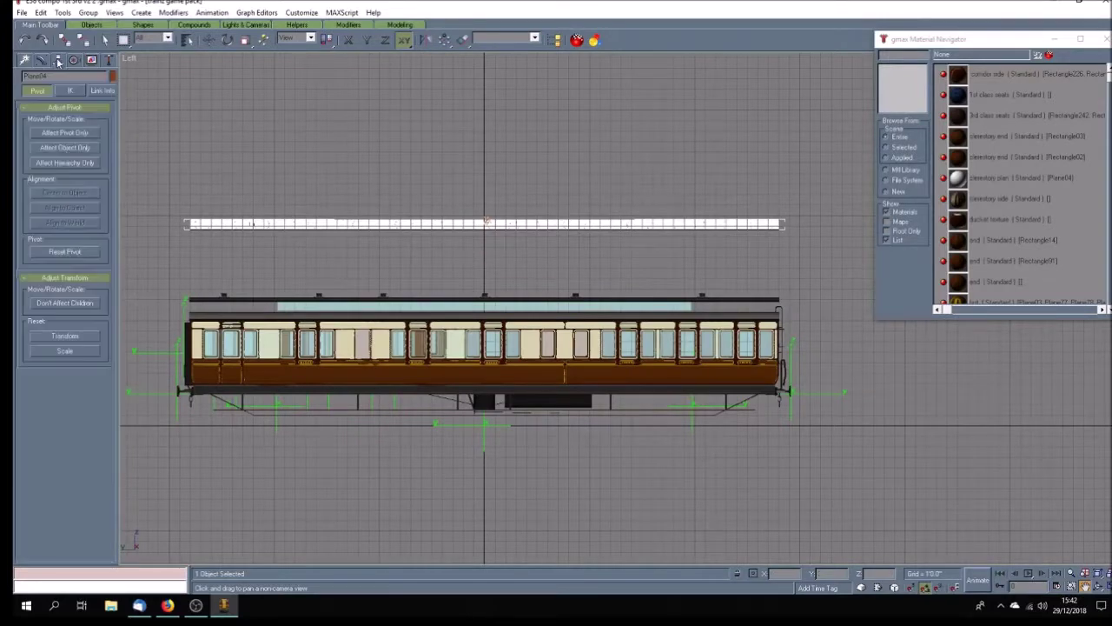
click(69, 133)
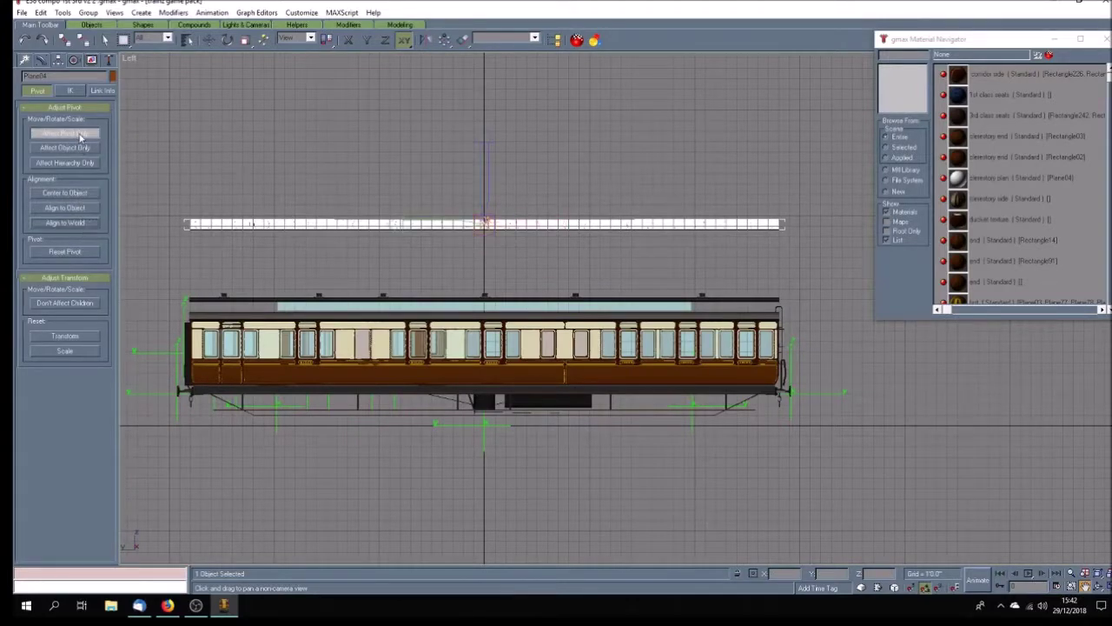
click(80, 135)
Step: Correct the plane's X coordinate, raise its Z position slightly above the carriage, and deselect the plane
click(208, 40)
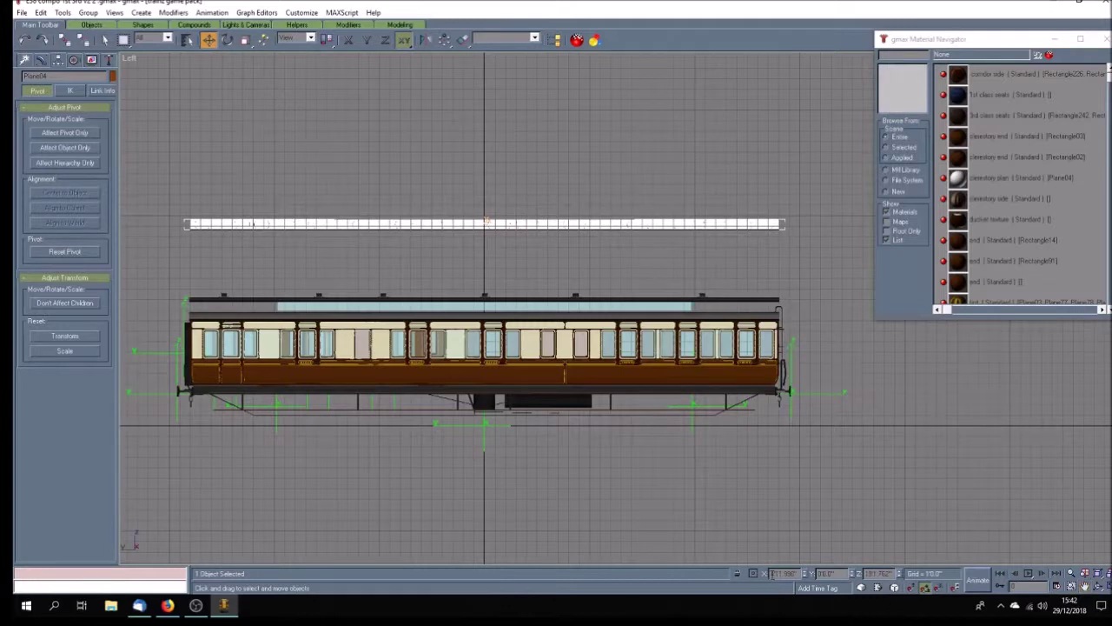
click(785, 574)
text(0)
key(Tab)
key(Tab)
text(2)
key(Return)
click(486, 260)
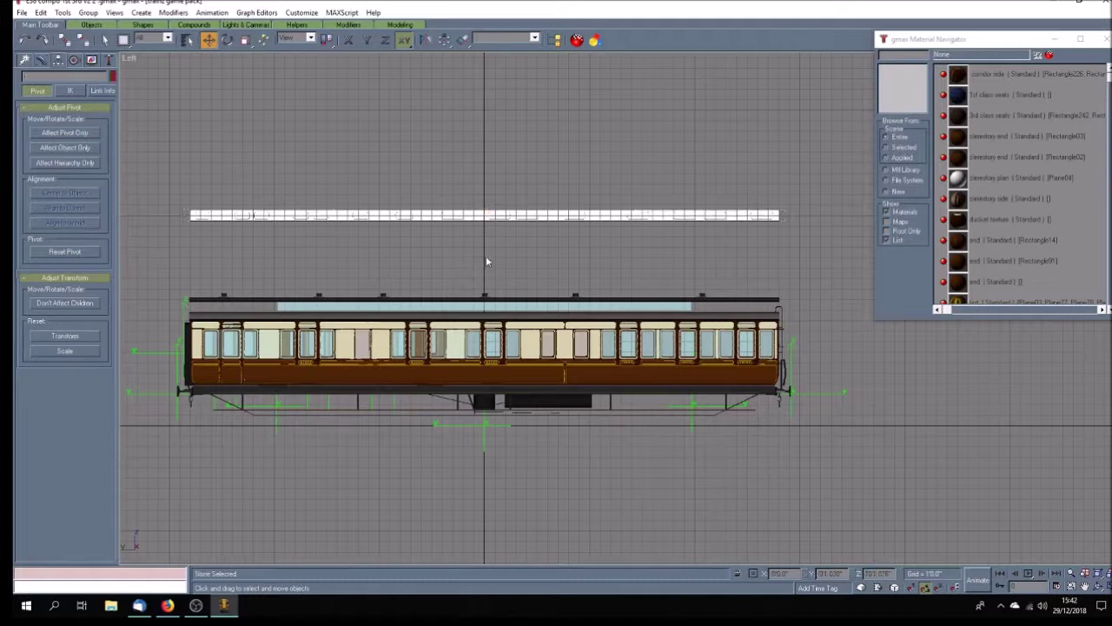
Step: Draw a rectangle spline just above the clerestory plan plane, spanning roughly the plane's full length
click(25, 59)
click(49, 80)
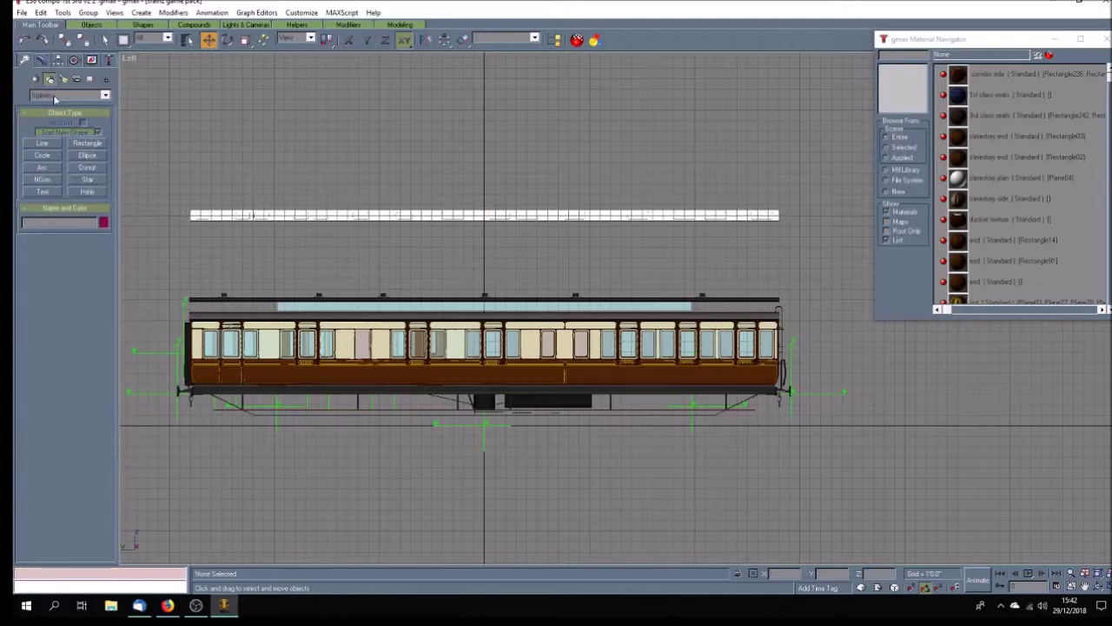
click(87, 143)
mouse_move(187, 185)
mouse_down()
mouse_move(691, 188)
mouse_move(783, 201)
mouse_up()
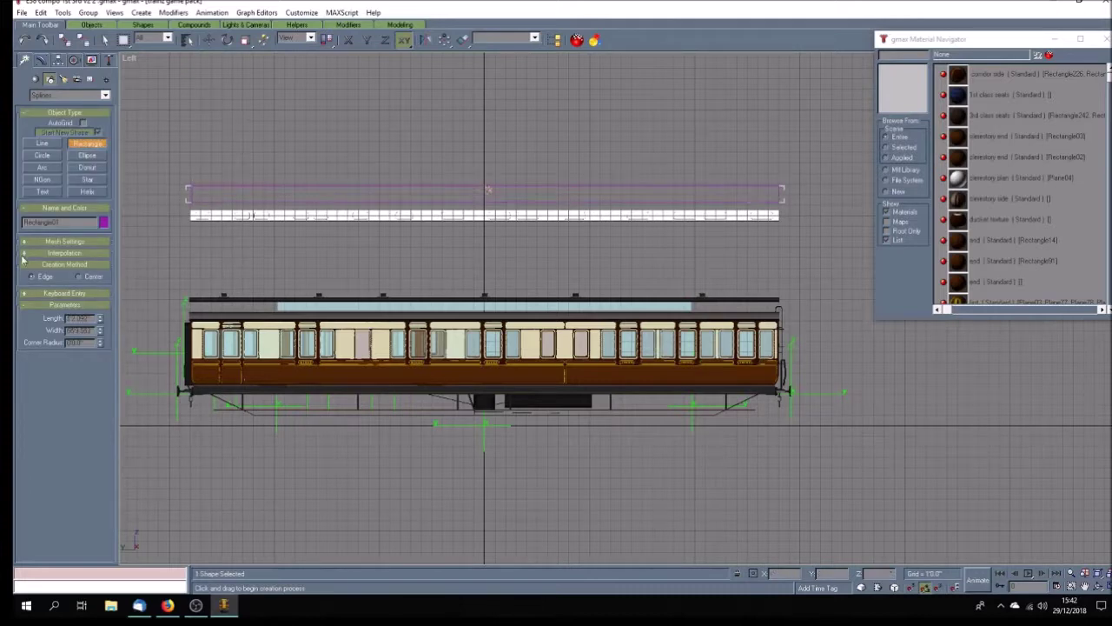
Step: Set the rectangle's width to 56'0.0" and its length to 1'0.0"
double_click(78, 331)
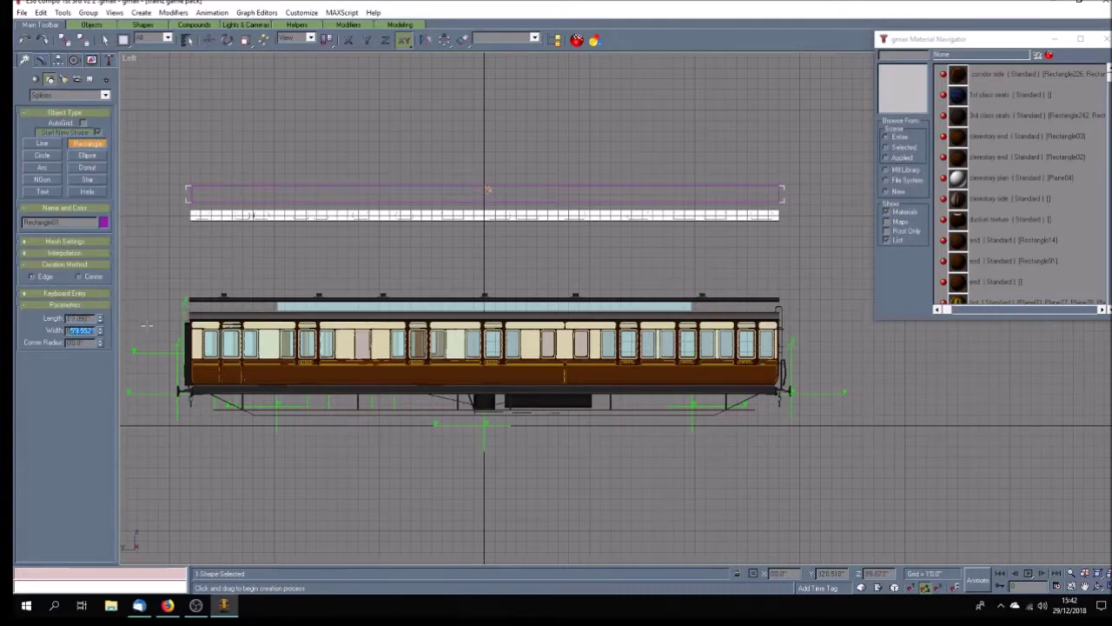
text(560.0)
double_click(78, 318)
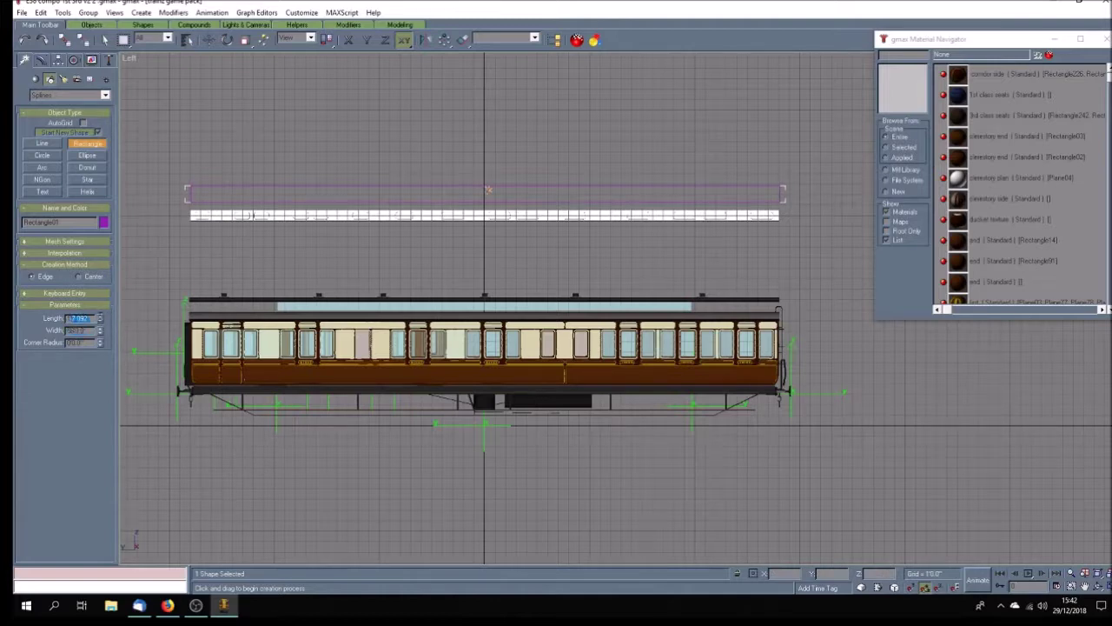
text(10)
key(Return)
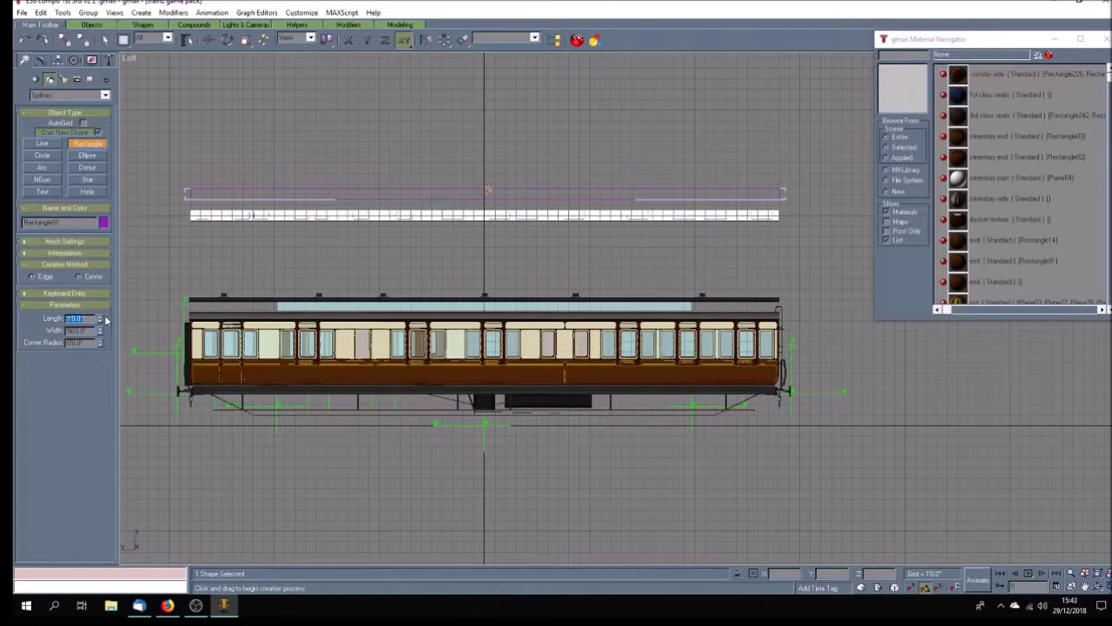
Step: Align the rectangle to the clerestory plan plane in Y position only, centre to centre, and inspect the fit
click(58, 60)
click(72, 135)
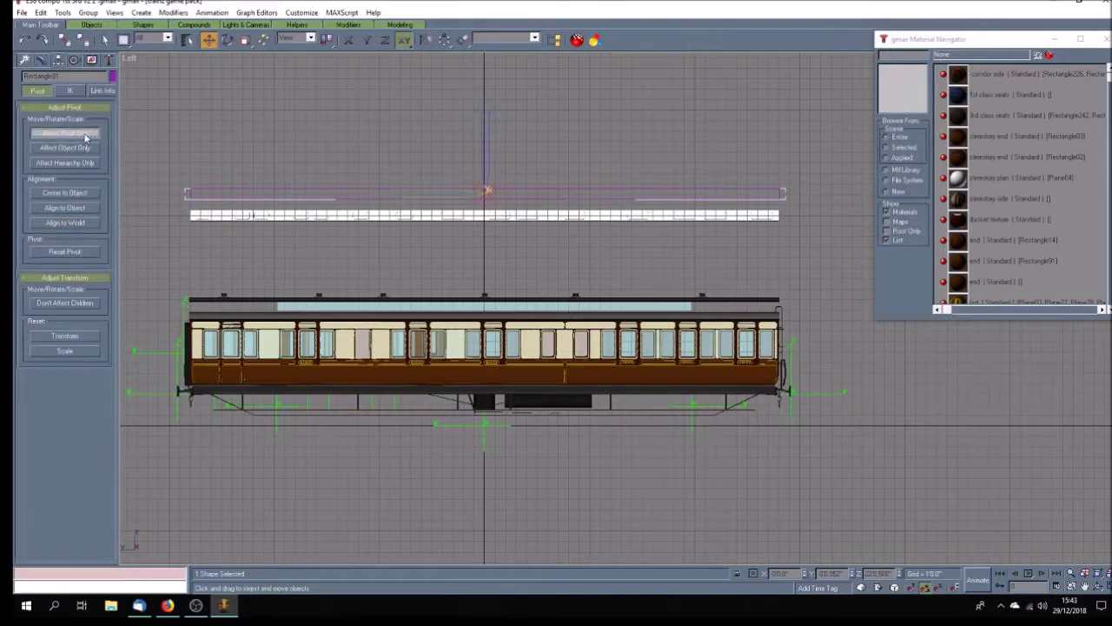
click(462, 40)
click(518, 215)
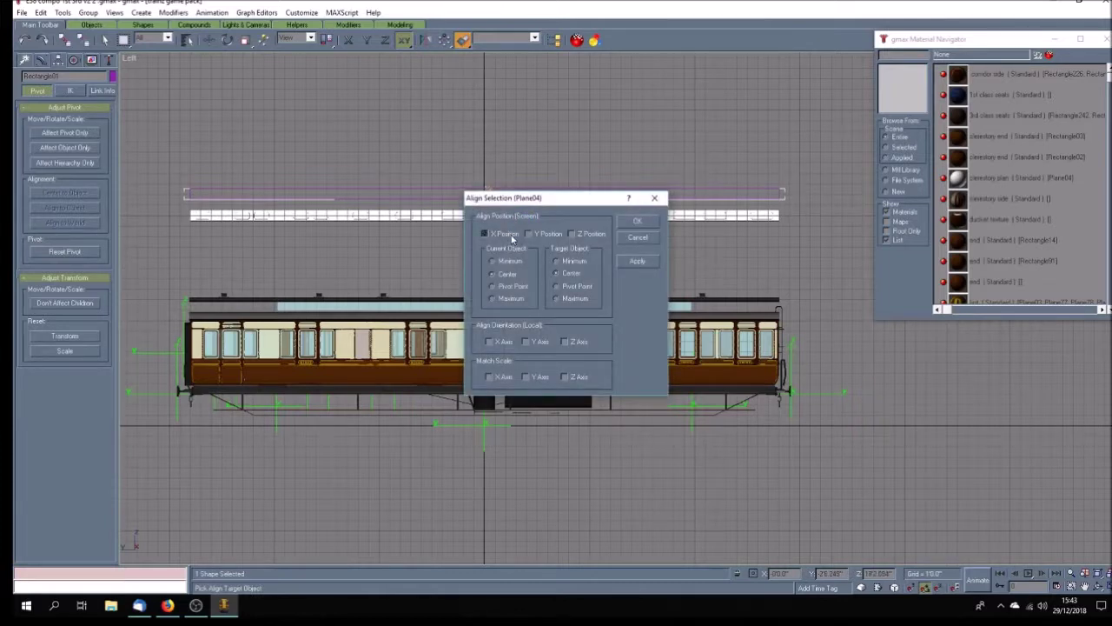
click(544, 237)
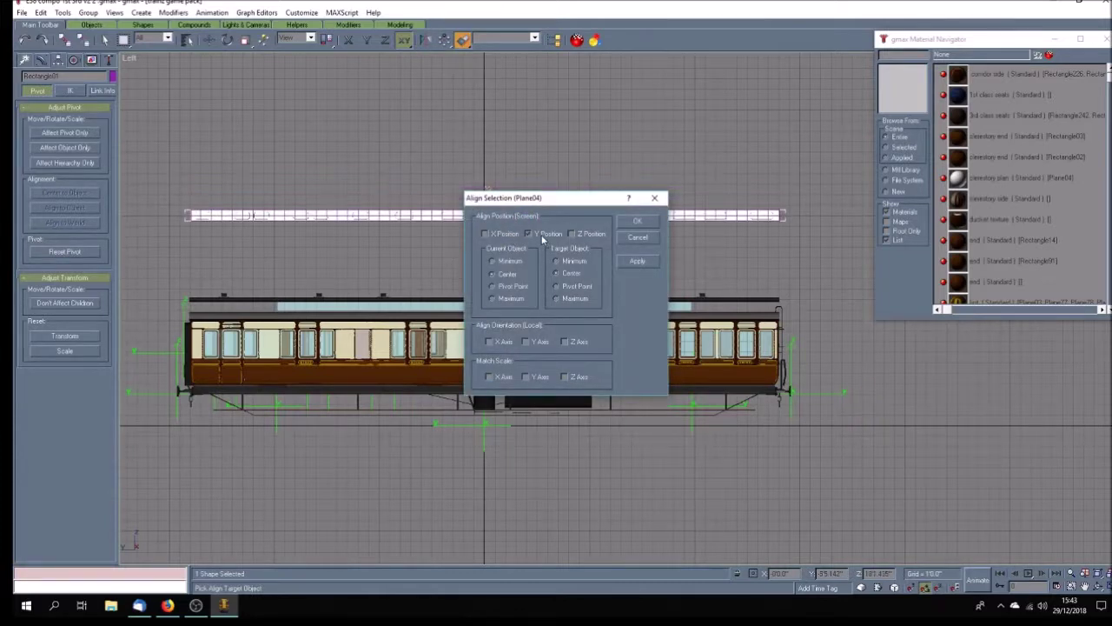
click(639, 223)
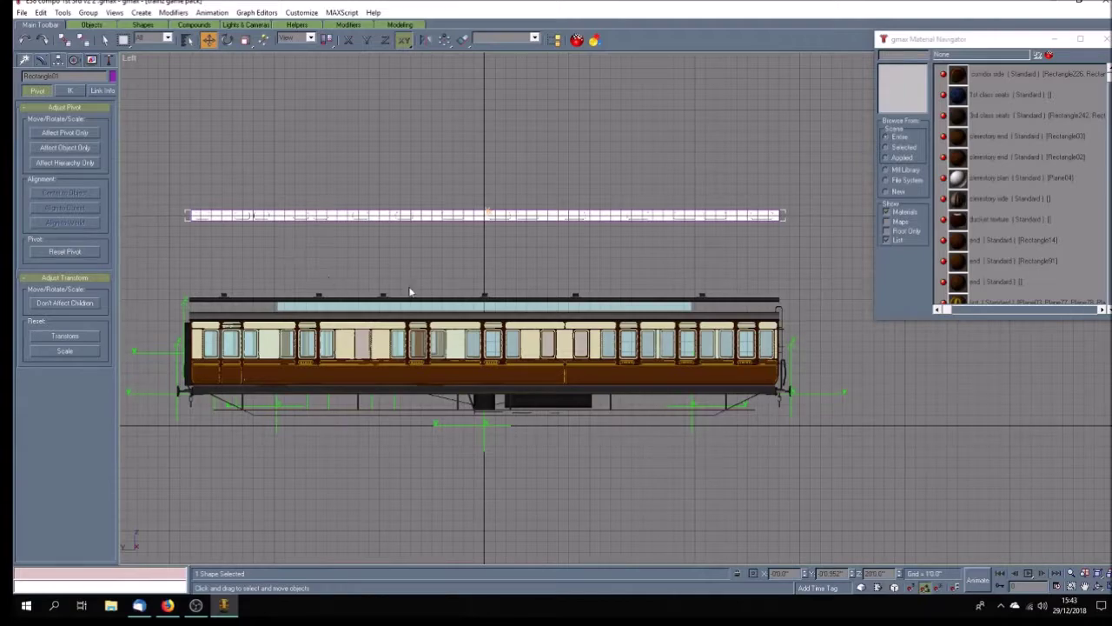
click(1084, 586)
drag(276, 226, 328, 266)
scroll(287, 261, up, 5)
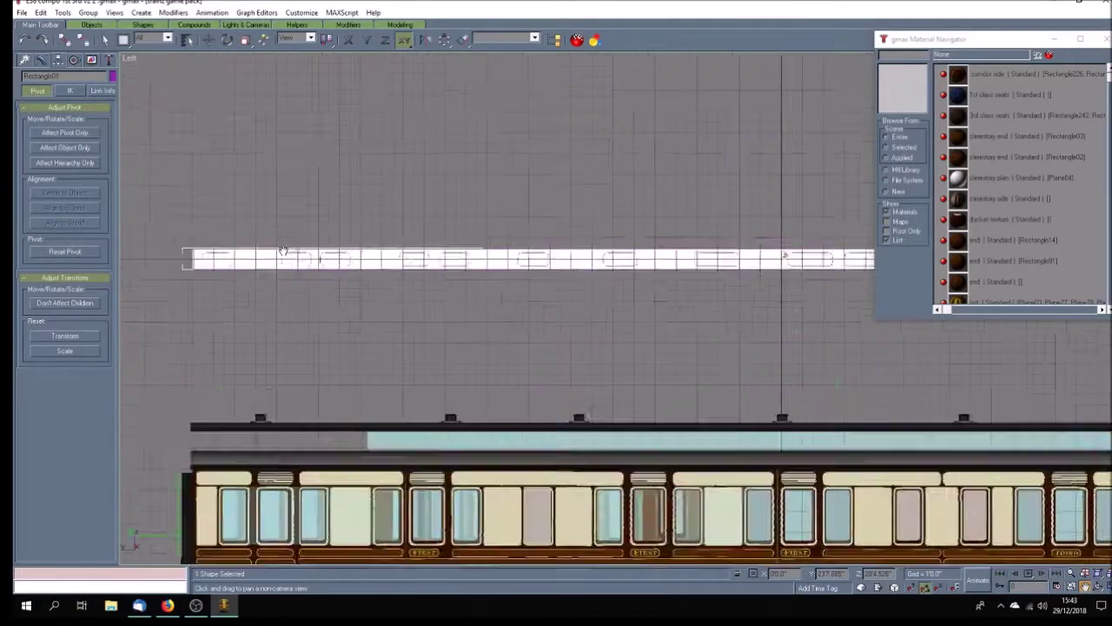
scroll(287, 257, down, 6)
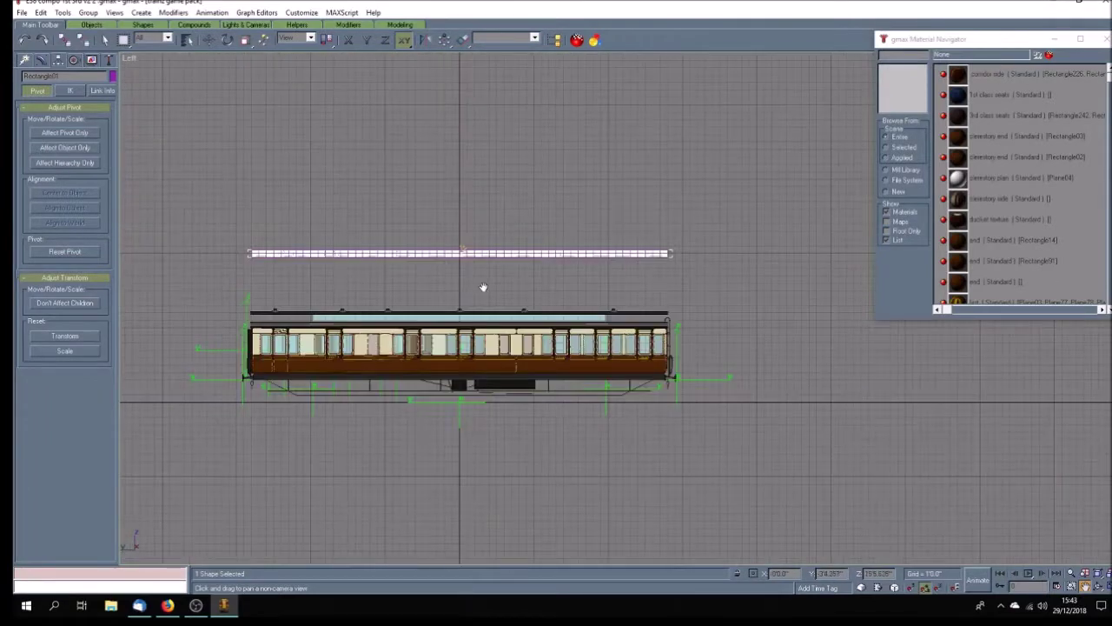
Step: Switch to File Explorer and browse from Documents through Trainz projects, MODELS and gwr standard gauge to the carriages folder
click(111, 607)
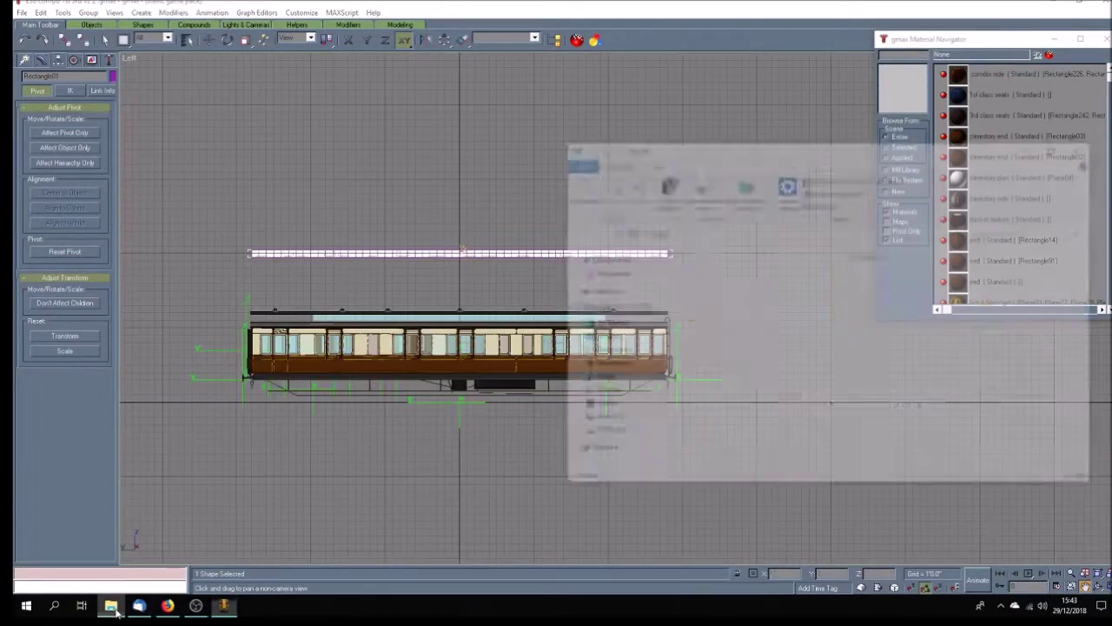
double_click(991, 276)
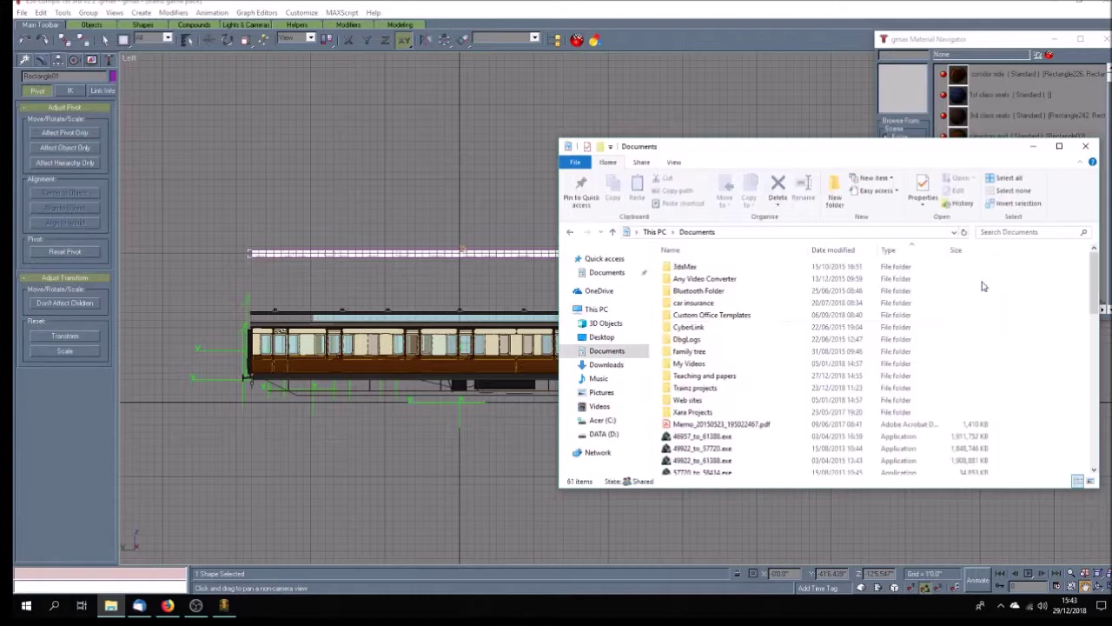
click(696, 388)
double_click(696, 392)
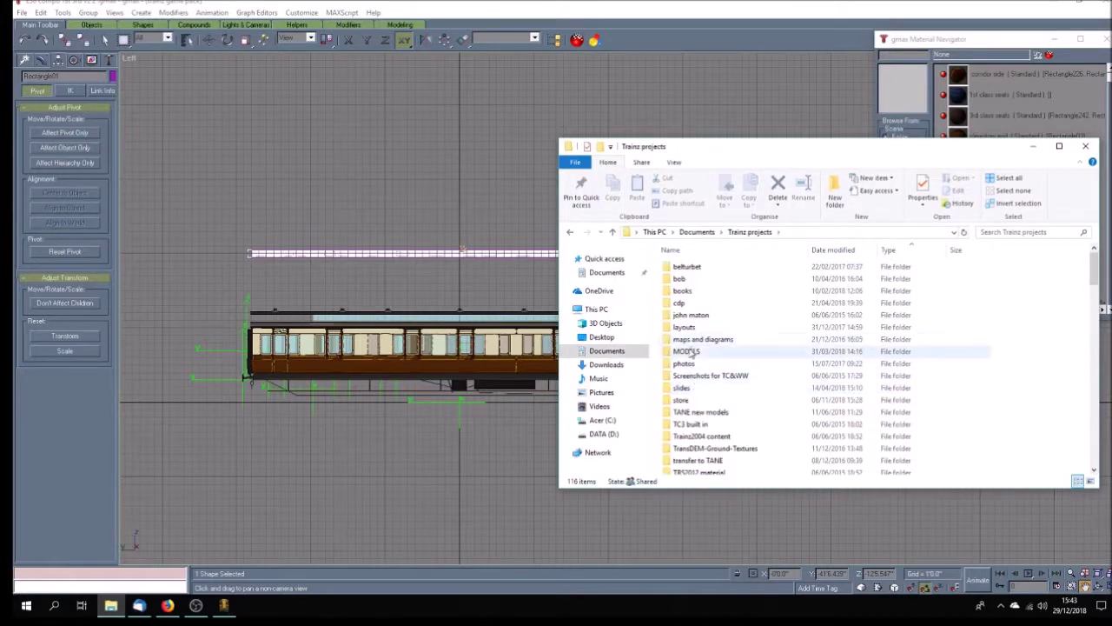
double_click(704, 351)
scroll(709, 365, down, 15)
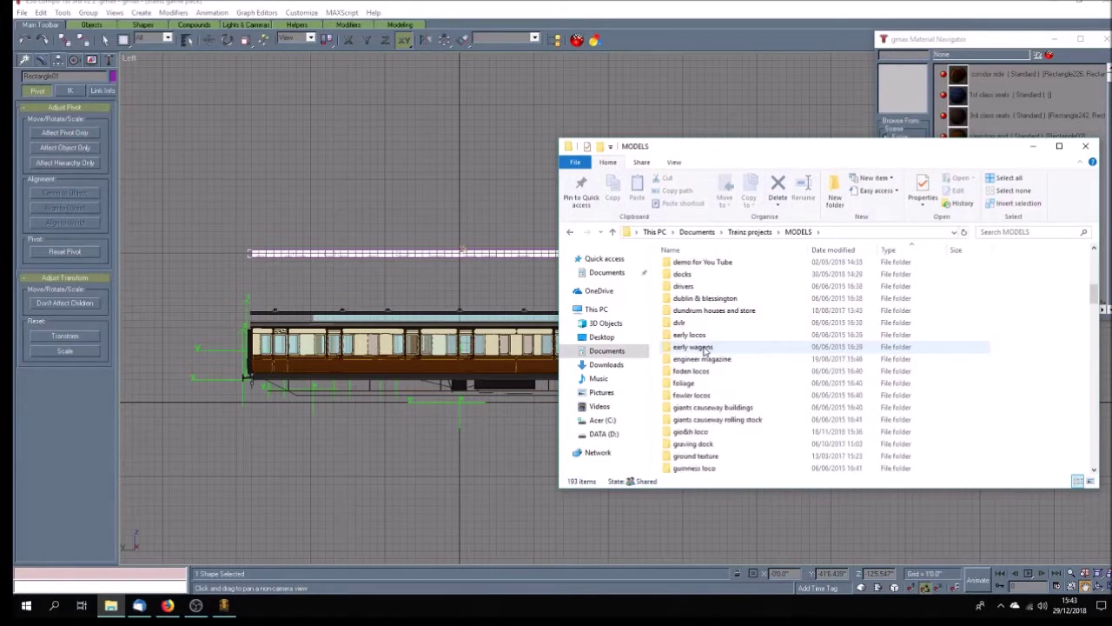
double_click(703, 346)
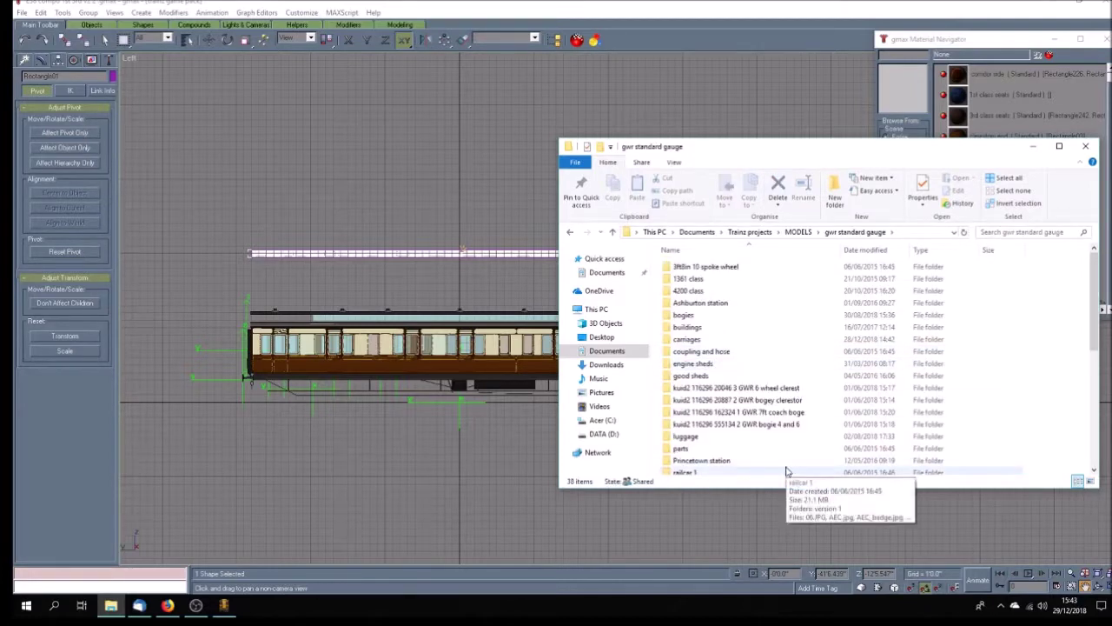
double_click(706, 338)
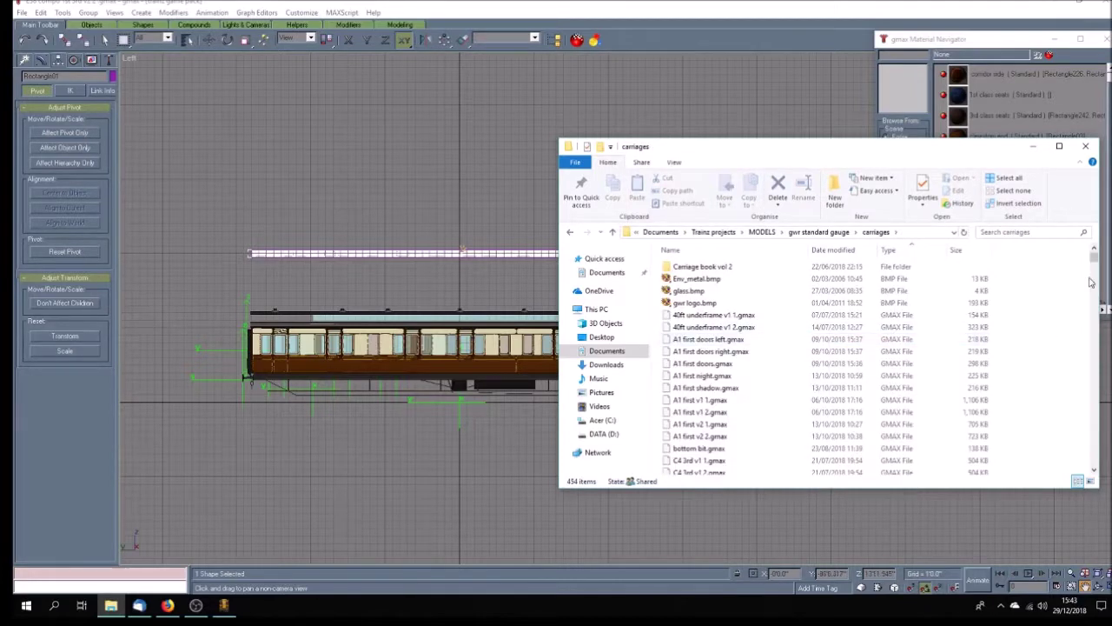
Step: Find PLAN E38 compo 1st 3rd.jpg in the carriages folder and open it with Windows Photo Viewer
drag(1095, 258, 1093, 400)
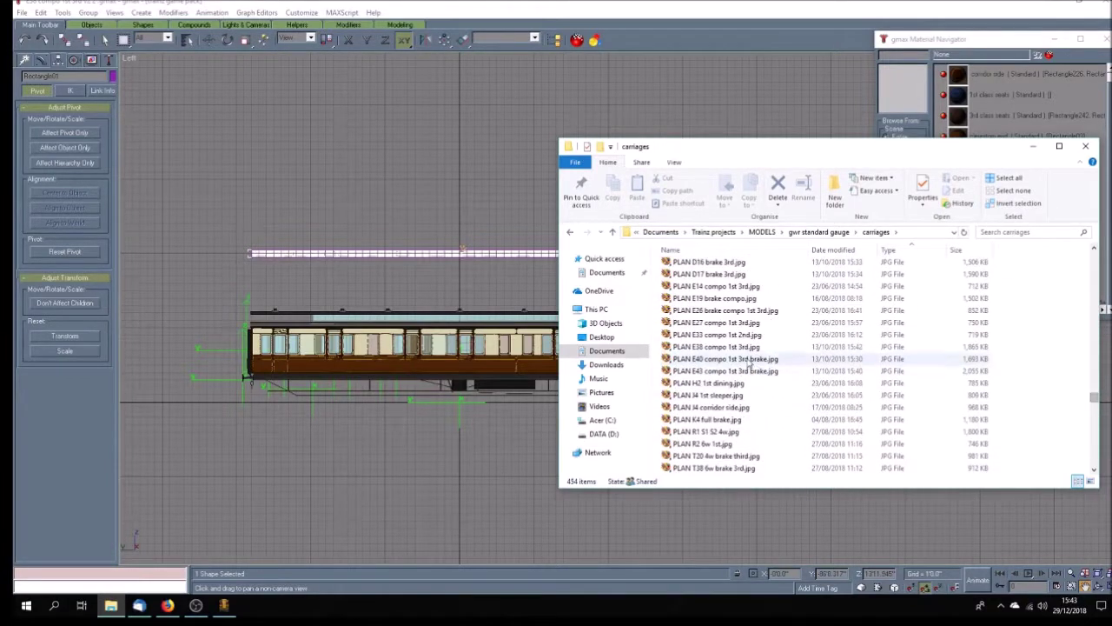
click(753, 348)
right_click(752, 347)
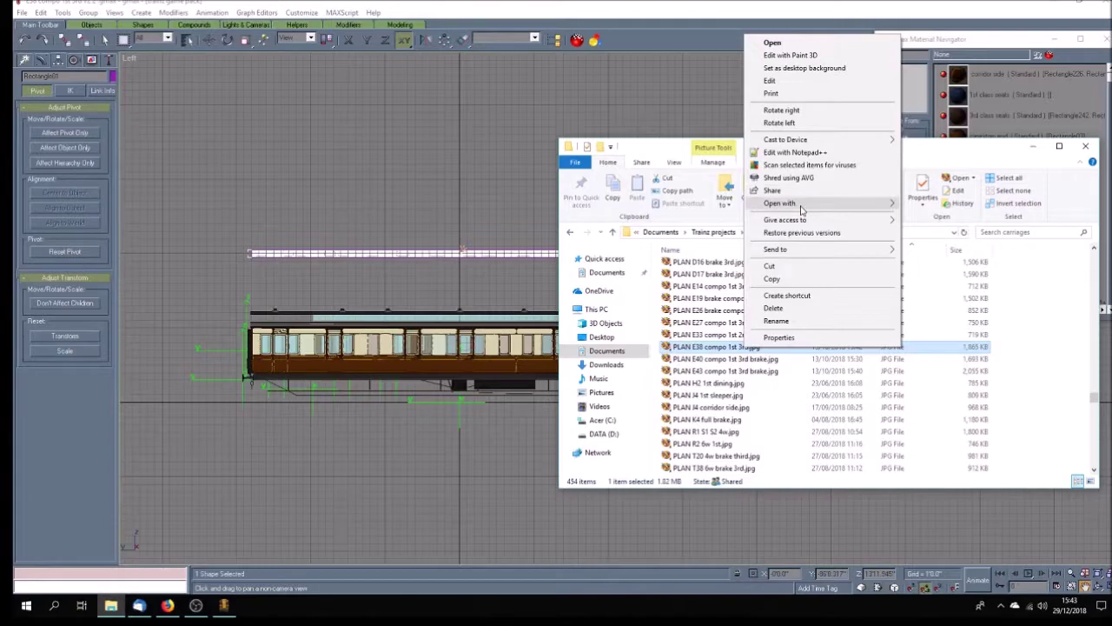
mouse_move(801, 209)
click(958, 309)
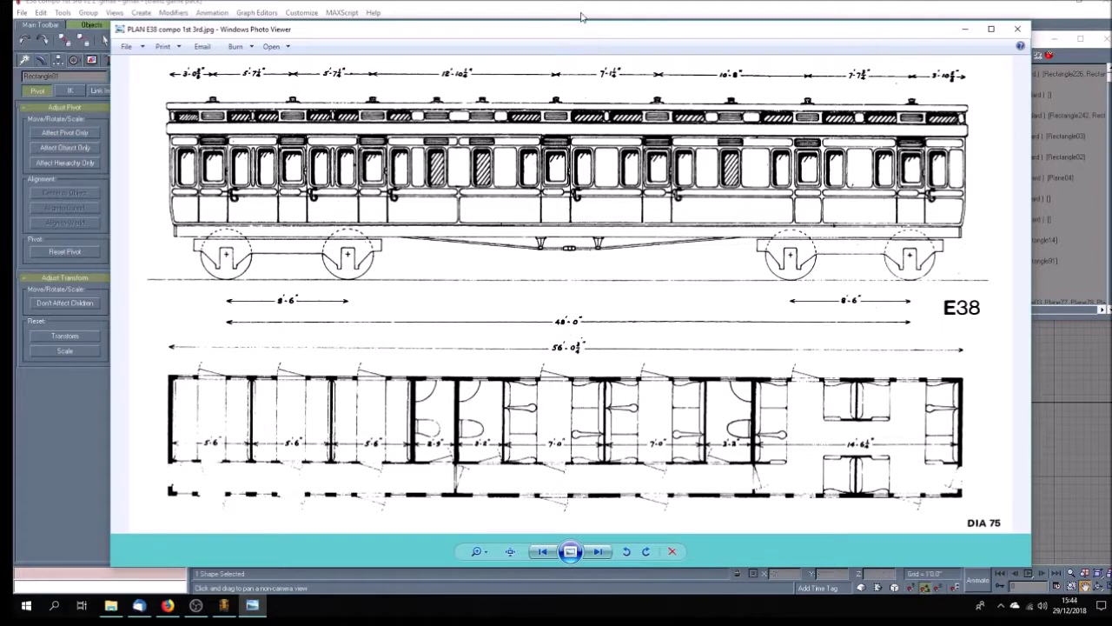
Step: Switch between gmax and the E38 plan drawing to compare the carriage model with it, finishing in gmax
key(alt+Tab)
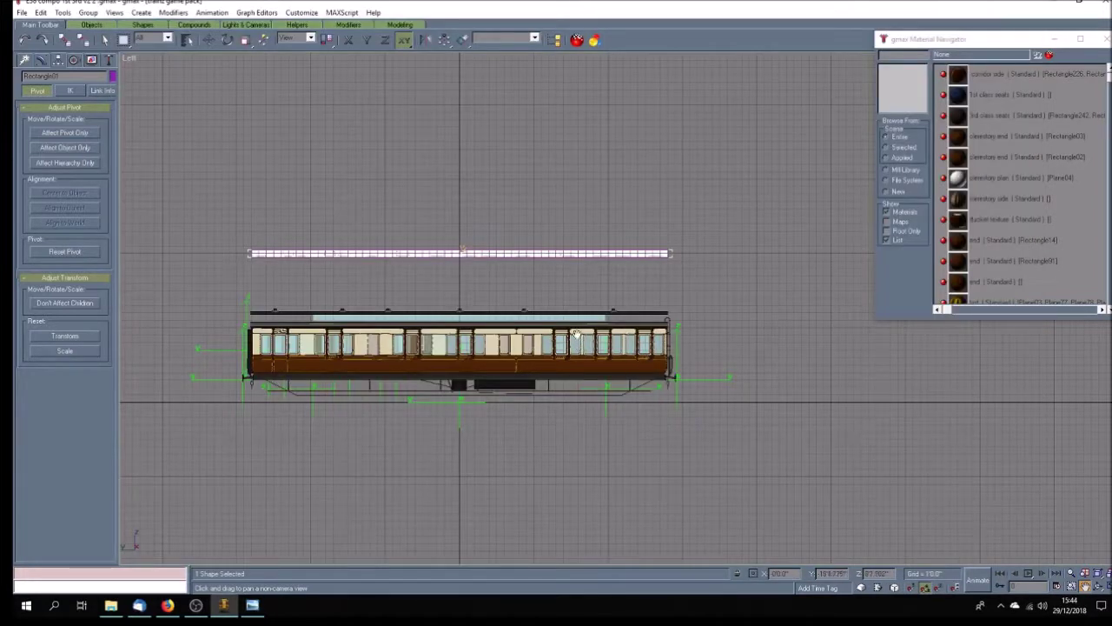
drag(604, 280, 606, 304)
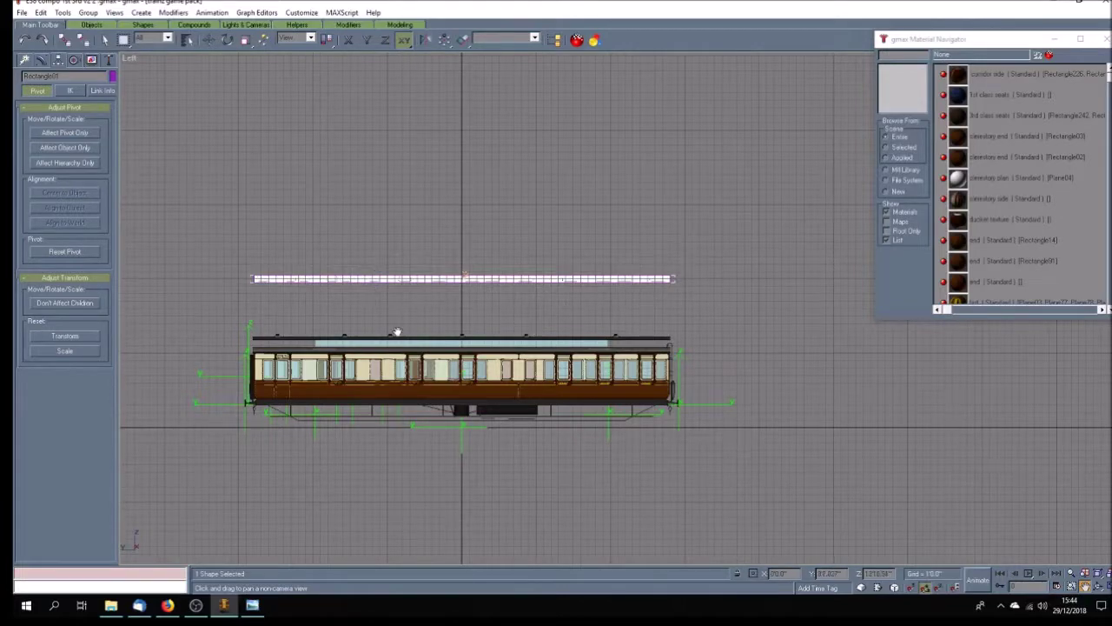
click(251, 610)
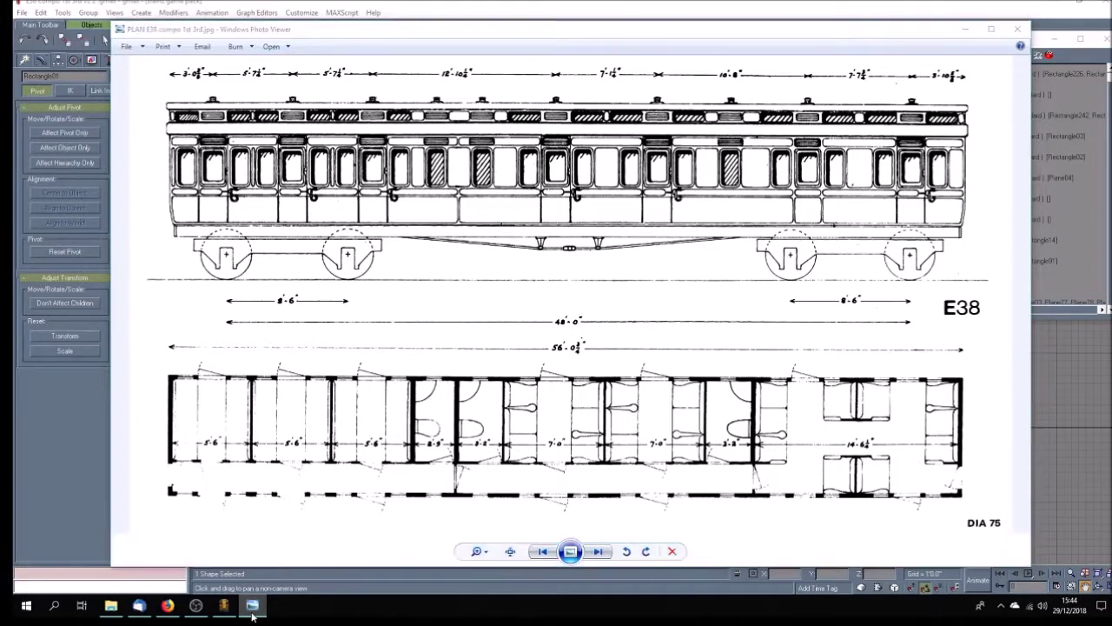
click(251, 609)
drag(397, 307, 451, 320)
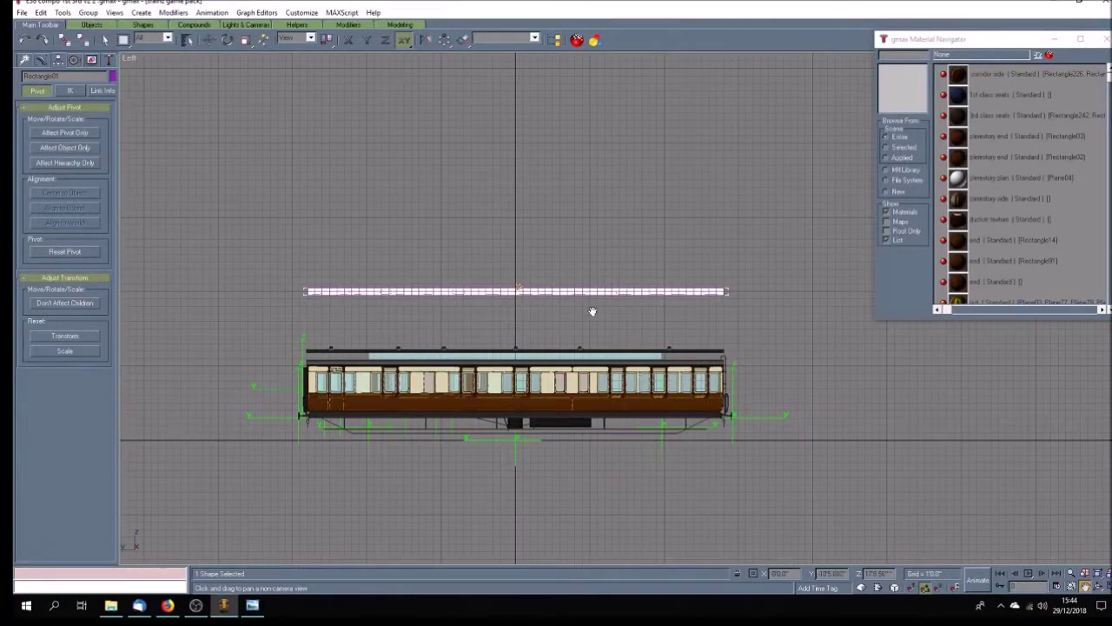
Step: Select the clerestory plan plane, apply an Unwrap UVW modifier to it and open its UVW editor
scroll(322, 300, up, 5)
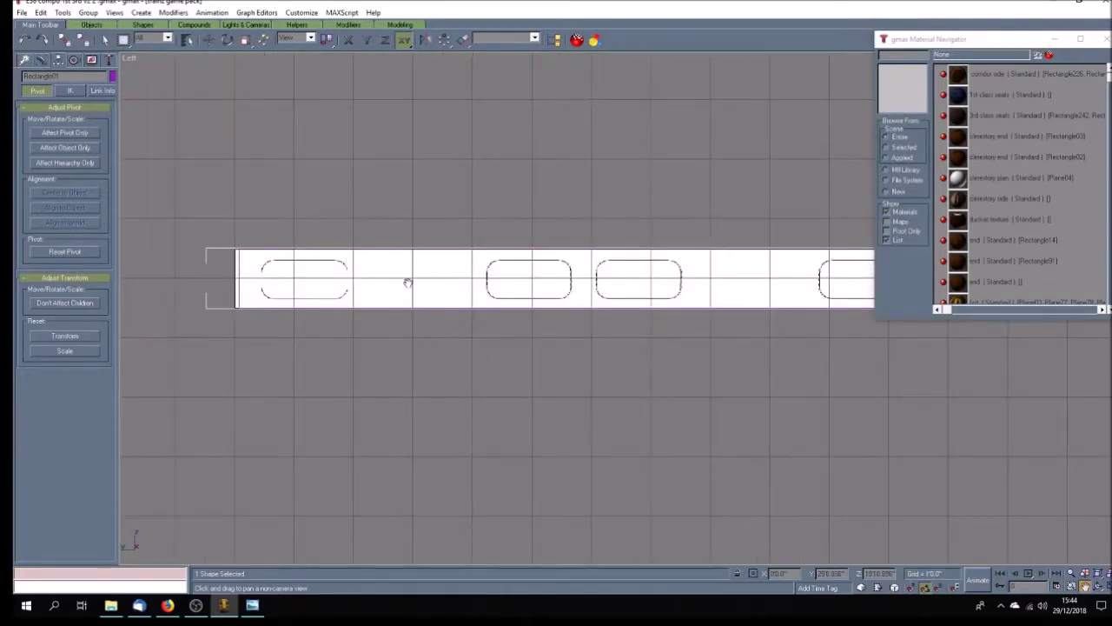
click(208, 40)
click(321, 320)
click(302, 278)
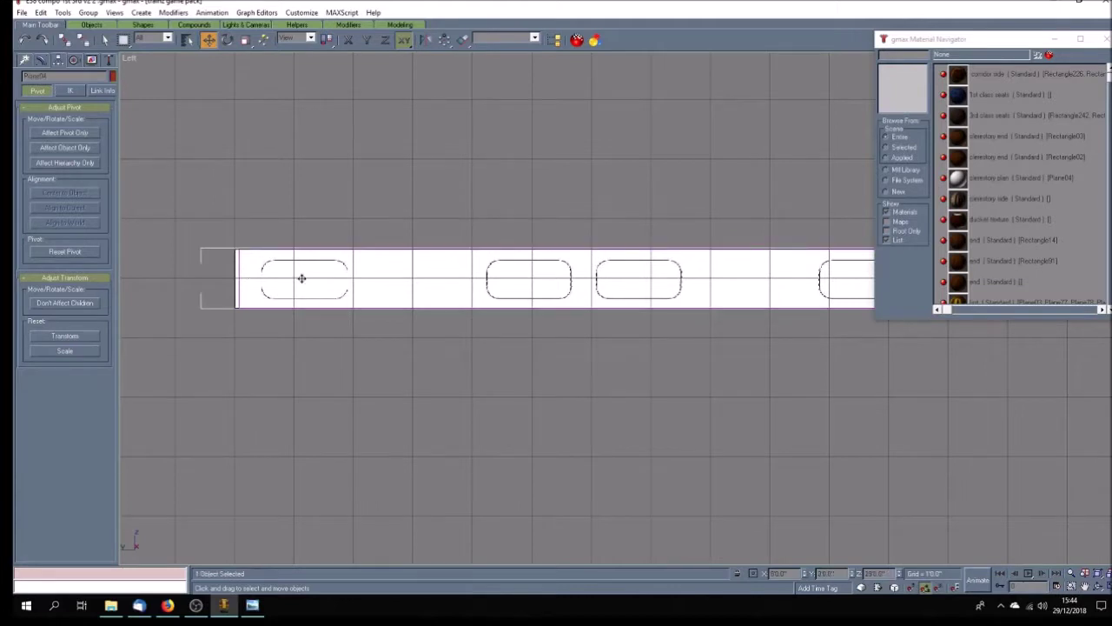
click(40, 61)
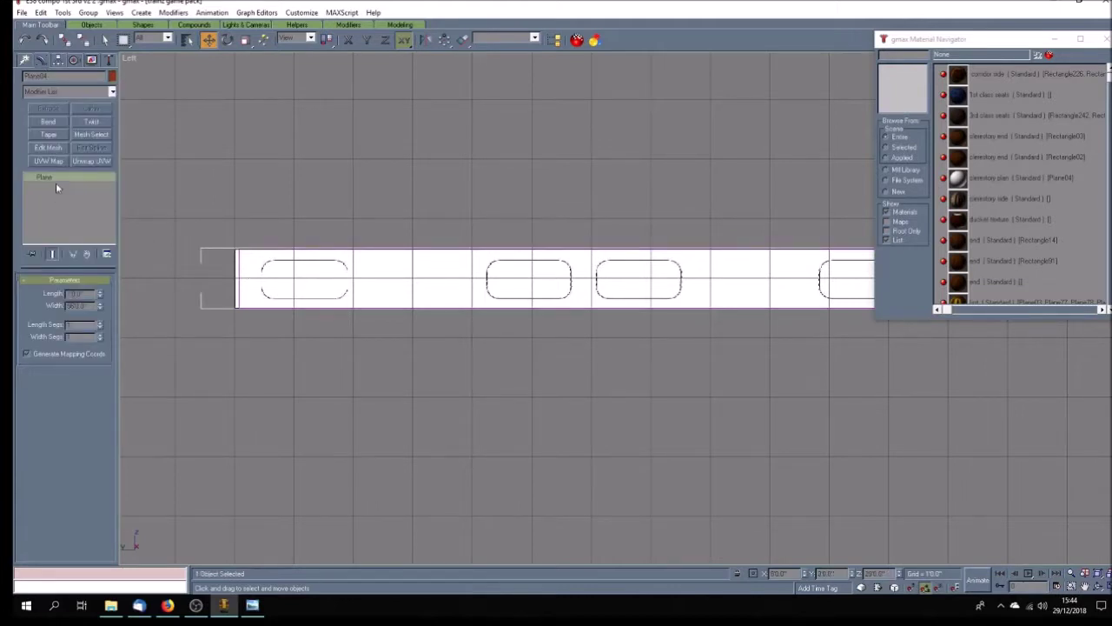
click(93, 161)
click(74, 297)
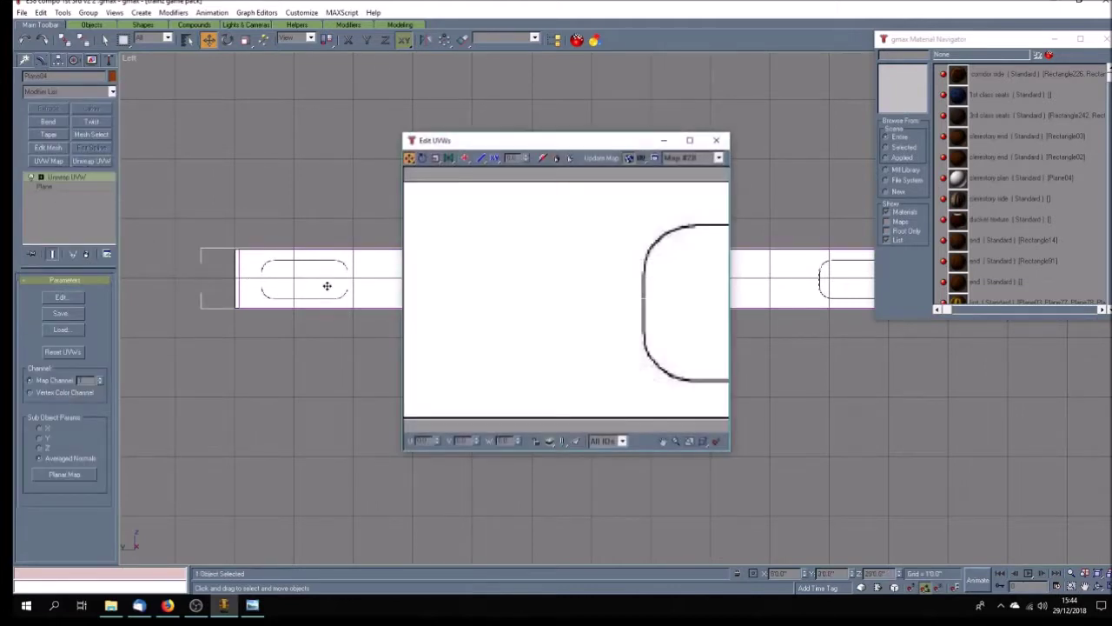
Step: Enter face selection in the Unwrap UVW modifier and apply a planar map to the plane's face
click(41, 176)
click(67, 186)
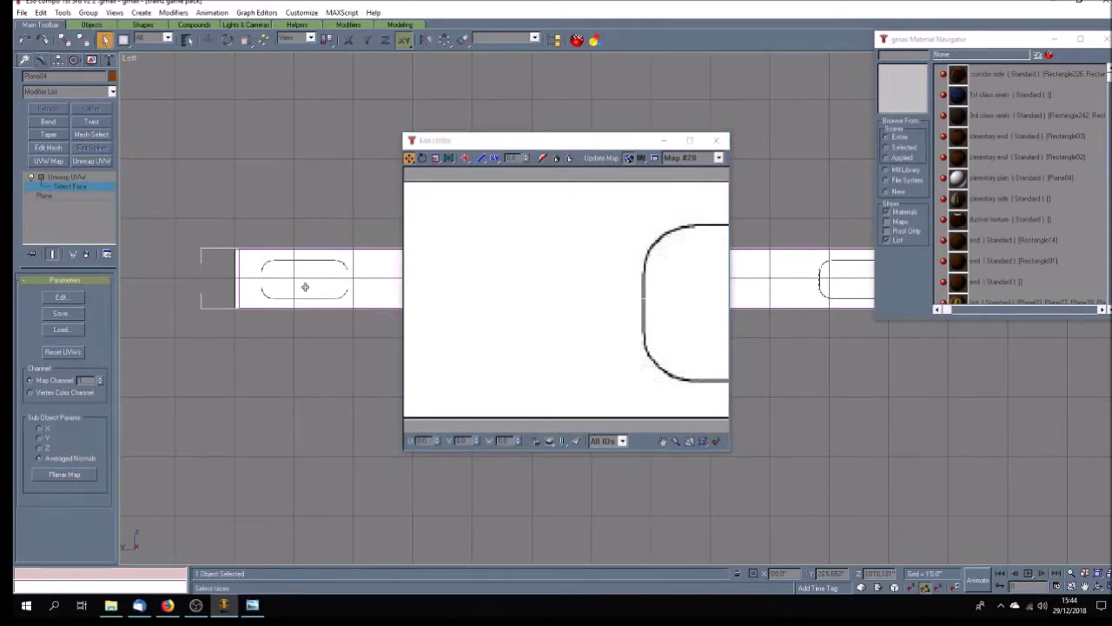
click(64, 475)
Step: Examine the clerestory plan's texture and UV corners along its length in the UVW editor, closing the editor when done
click(663, 441)
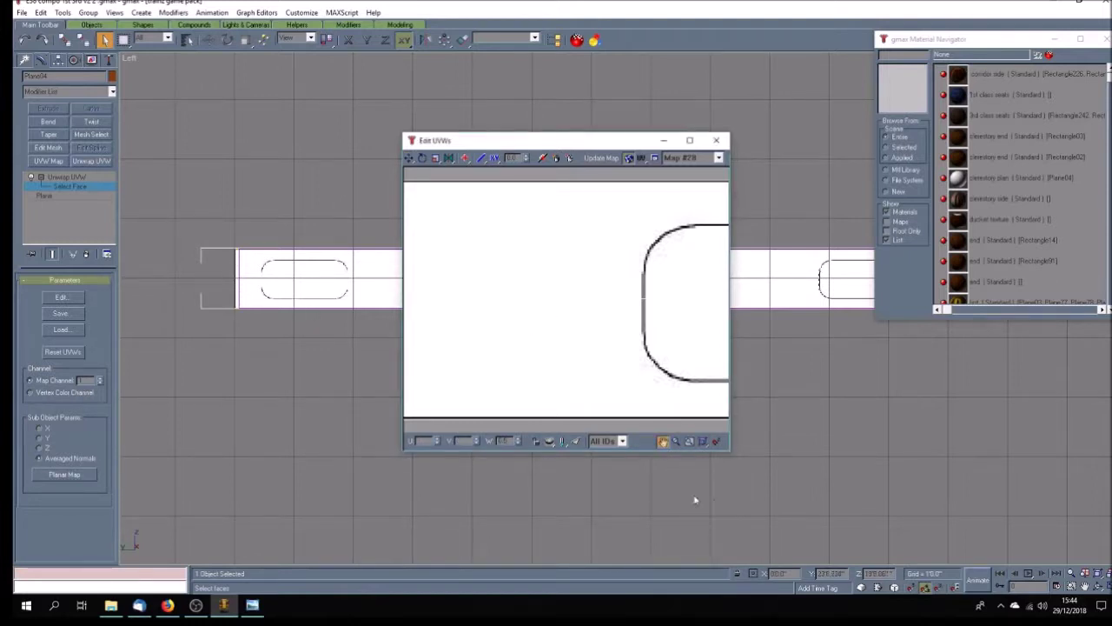
drag(527, 376, 624, 327)
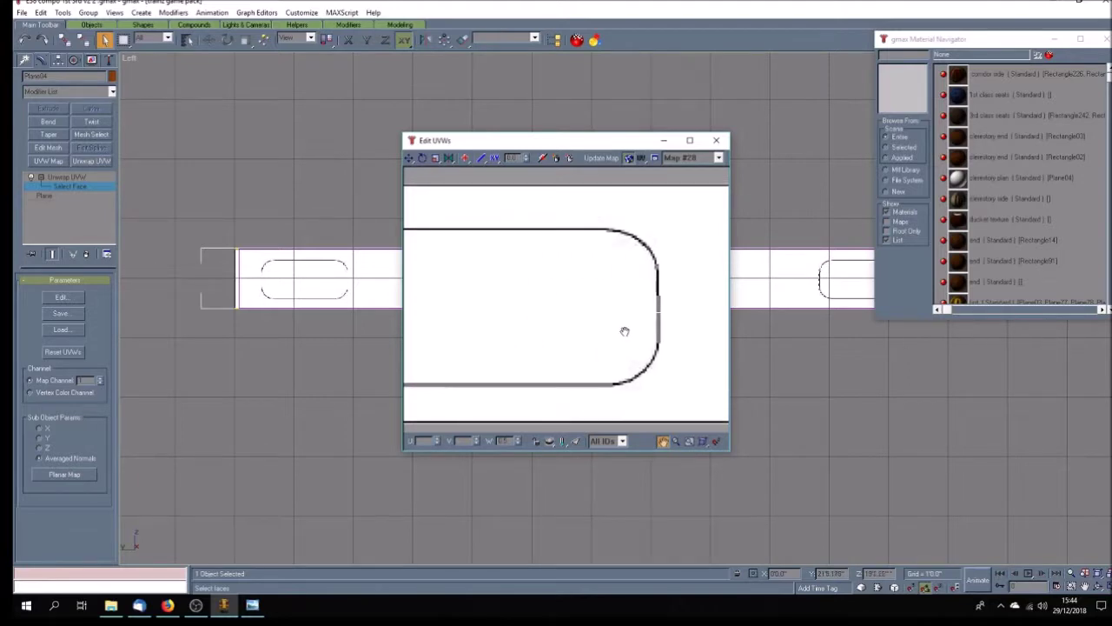
scroll(624, 332, down, 5)
scroll(624, 331, down, 3)
drag(422, 313, 569, 306)
scroll(569, 306, up, 8)
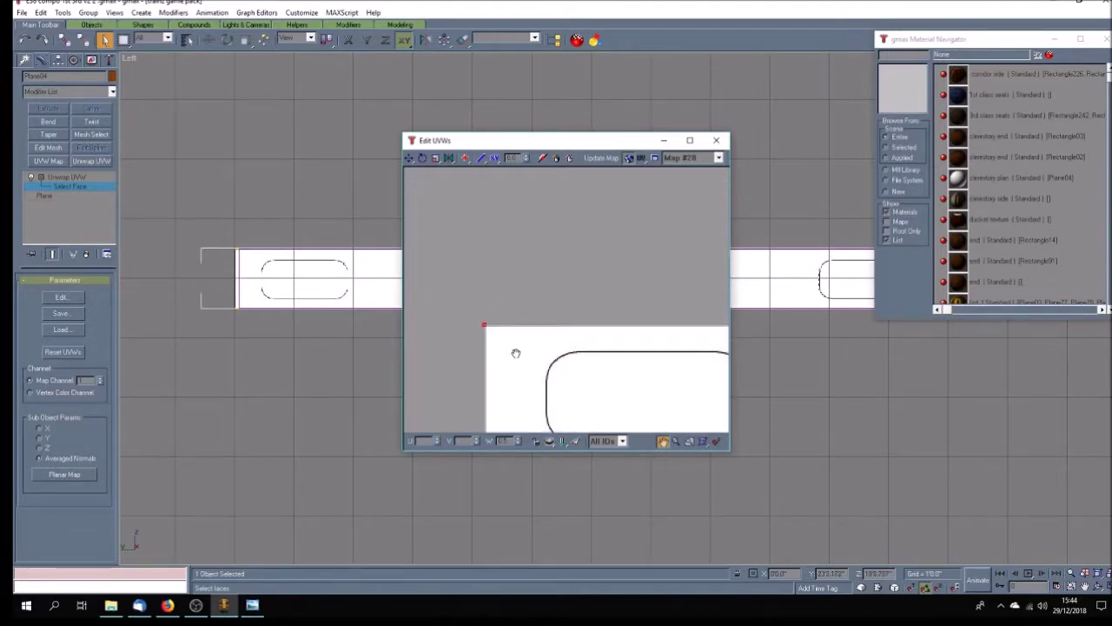
drag(514, 350, 528, 260)
scroll(522, 266, up, 3)
scroll(509, 274, down, 8)
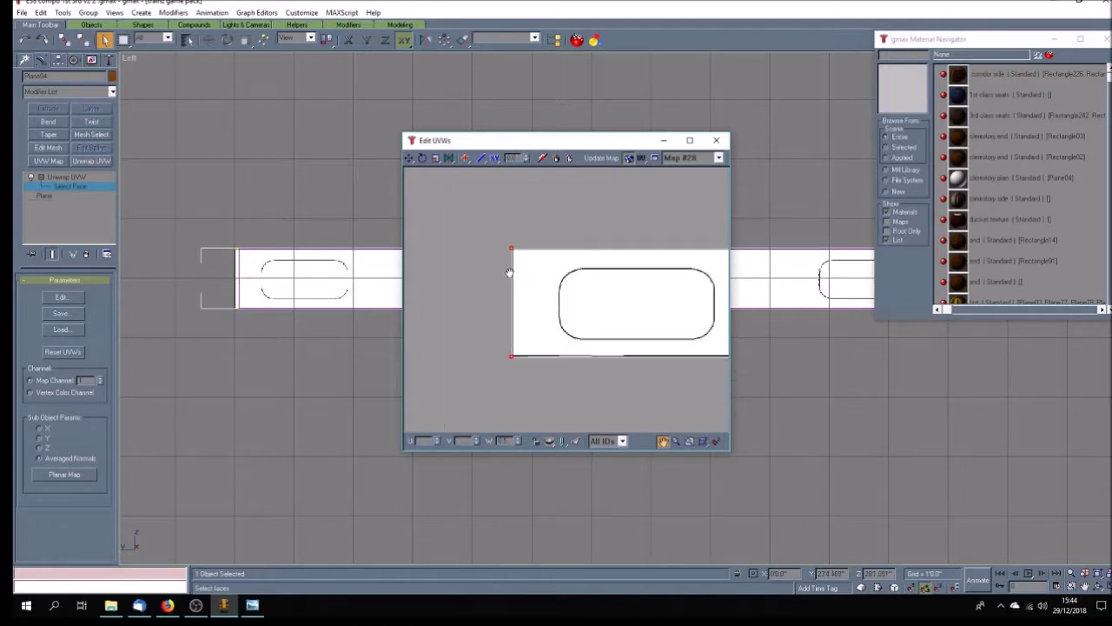
scroll(491, 280, down, 3)
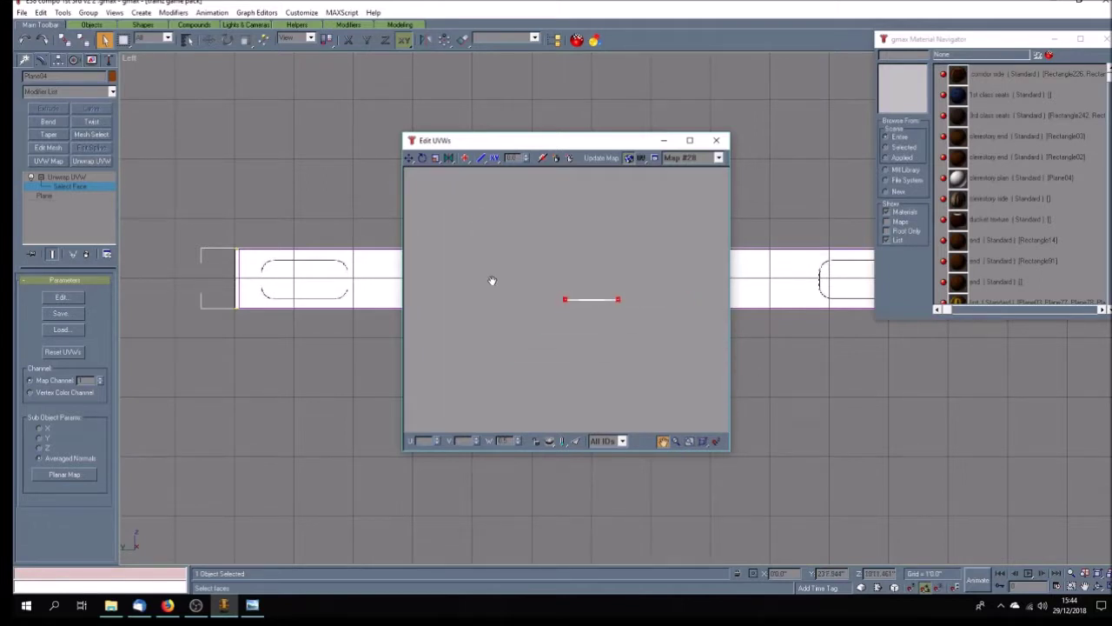
scroll(619, 304, up, 2)
scroll(619, 304, up, 2)
scroll(571, 308, down, 2)
scroll(701, 301, up, 2)
scroll(701, 301, up, 2)
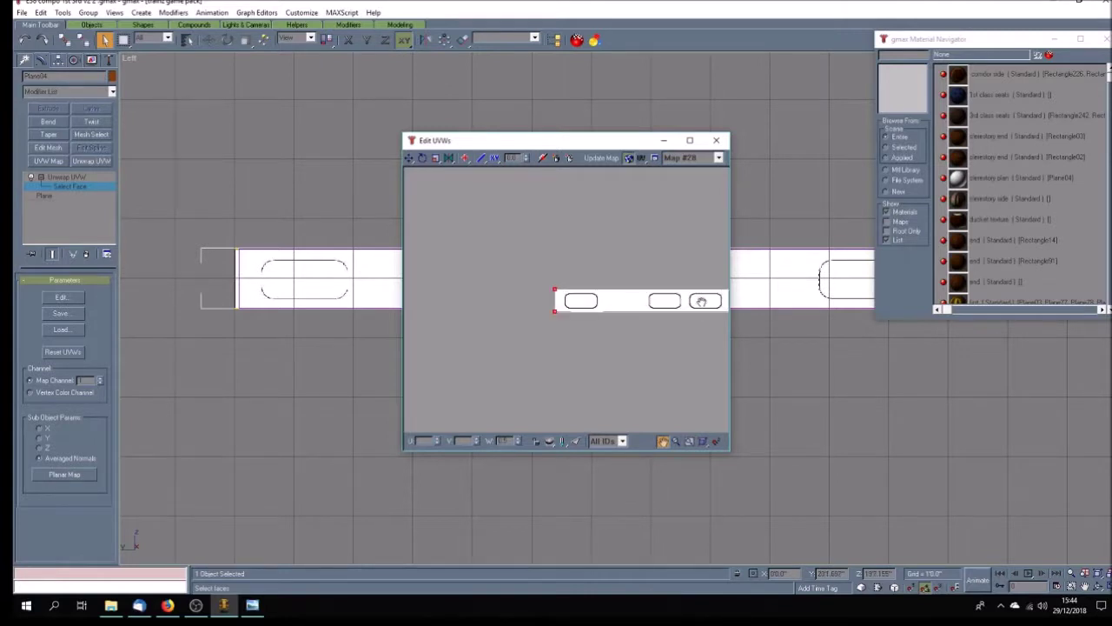
scroll(704, 300, down, 2)
click(716, 140)
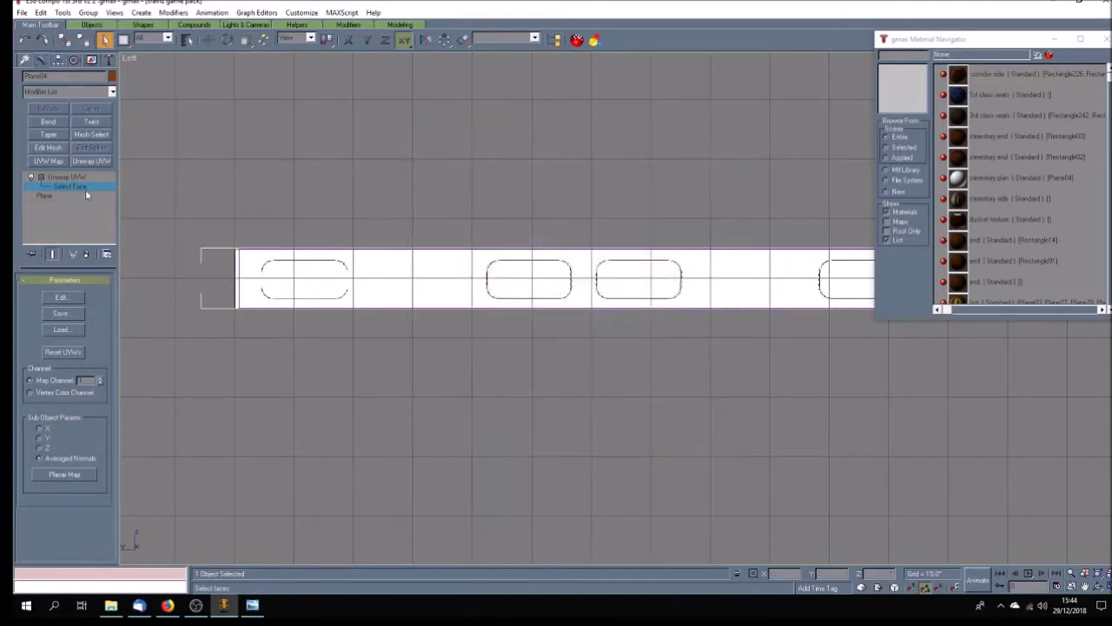
Step: Select the clerestory outline rectangle, adjust its pivot and set its Y position to 0 to line it up with the plan plane
click(268, 203)
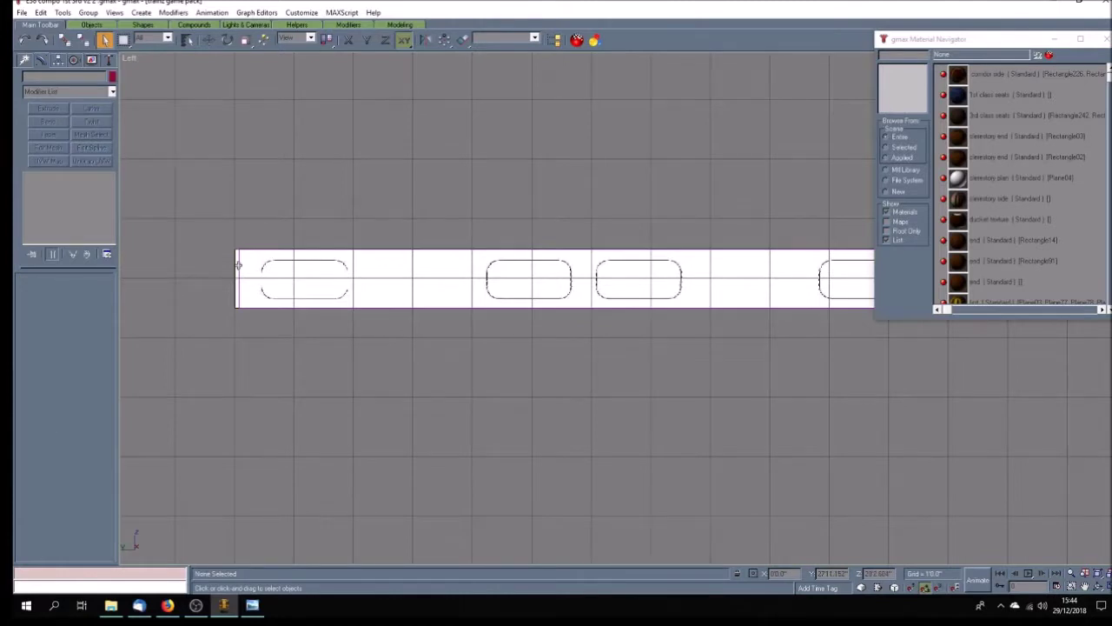
click(238, 264)
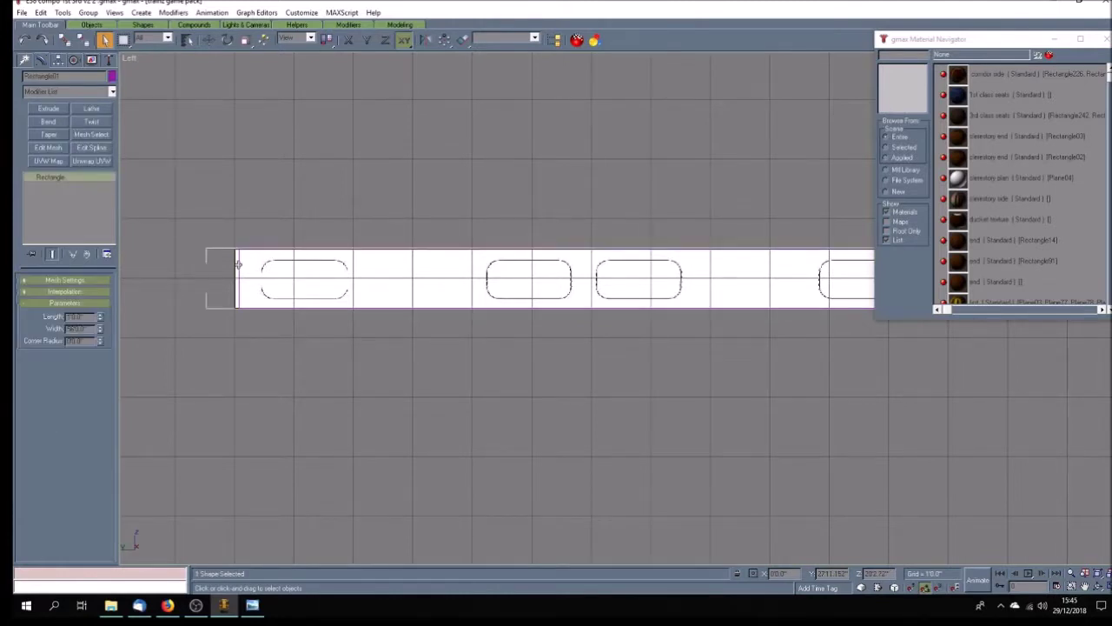
key(ctrl+s)
click(58, 59)
click(64, 135)
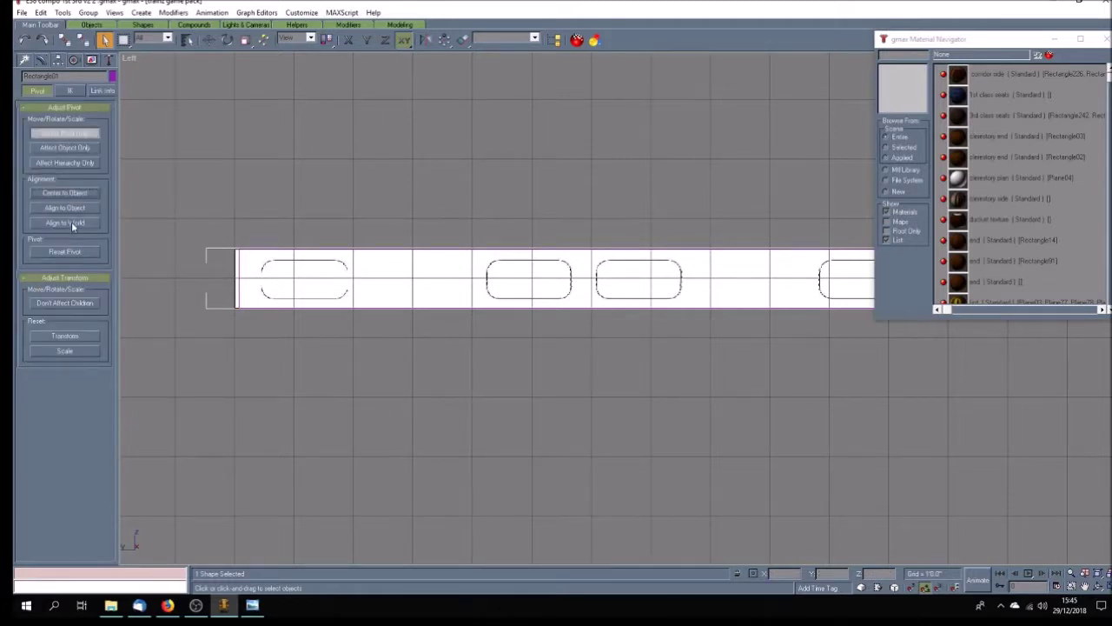
click(66, 133)
click(209, 40)
click(832, 574)
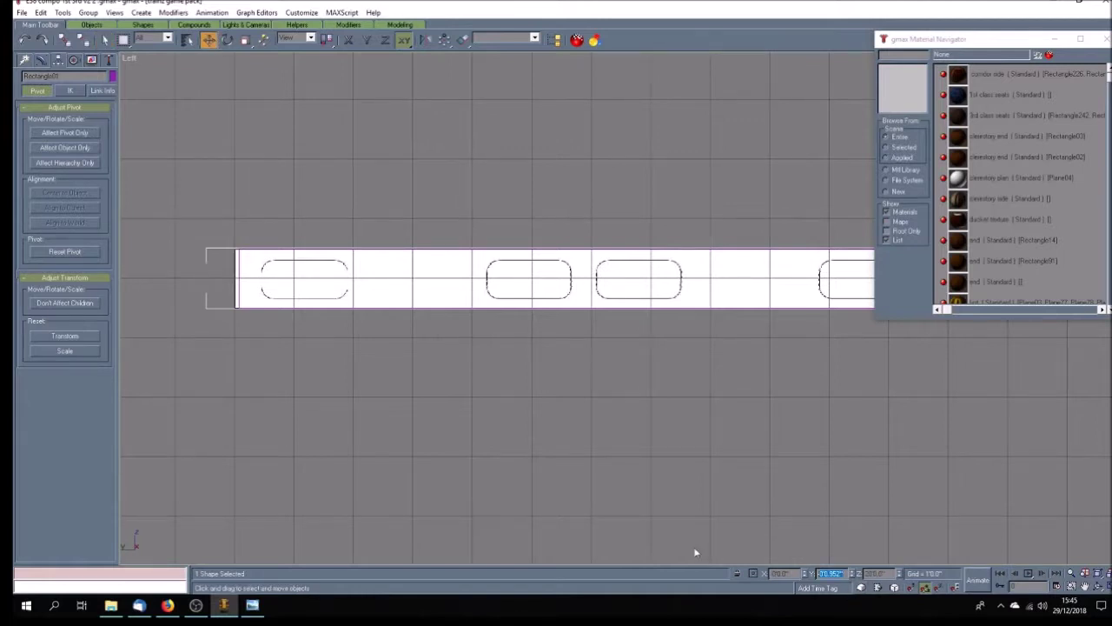
text(0)
key(Return)
click(431, 353)
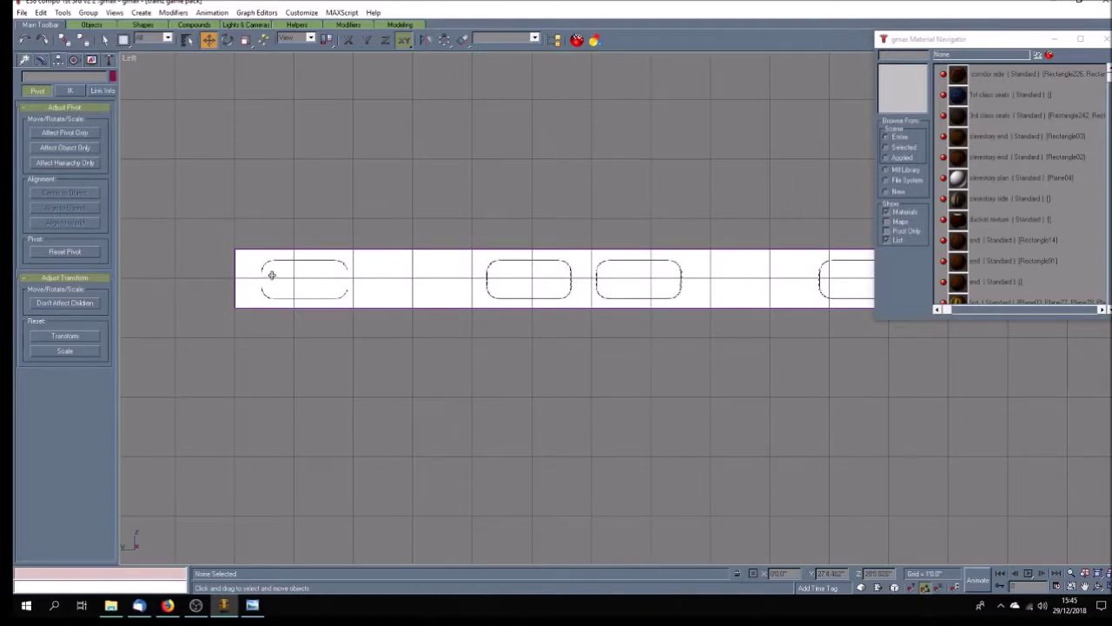
Step: Draw a rectangle about 1'5" wide and 0'8" long over the plan's first rounded outline, with a corner radius of about 0'2"
scroll(271, 275, up, 2)
scroll(274, 274, up, 1)
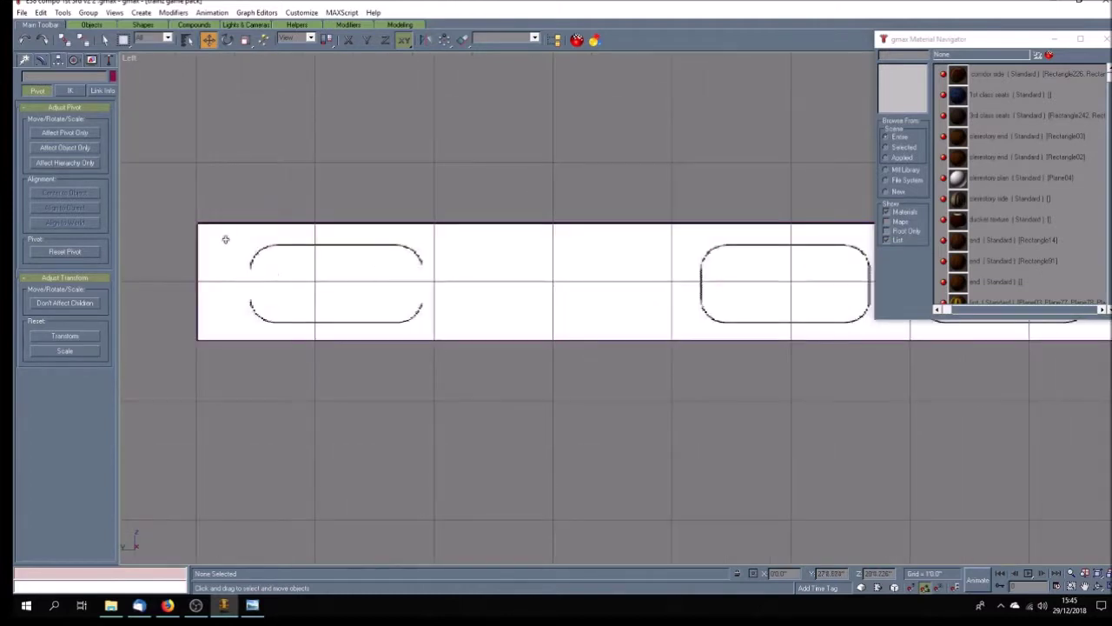
click(25, 59)
click(87, 142)
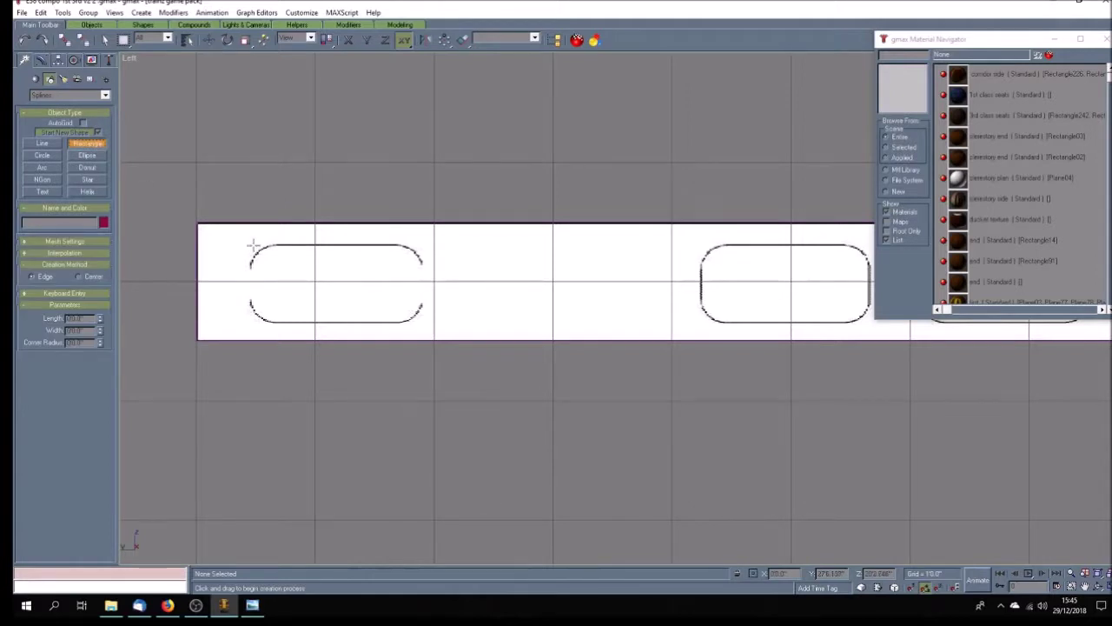
drag(251, 246, 420, 323)
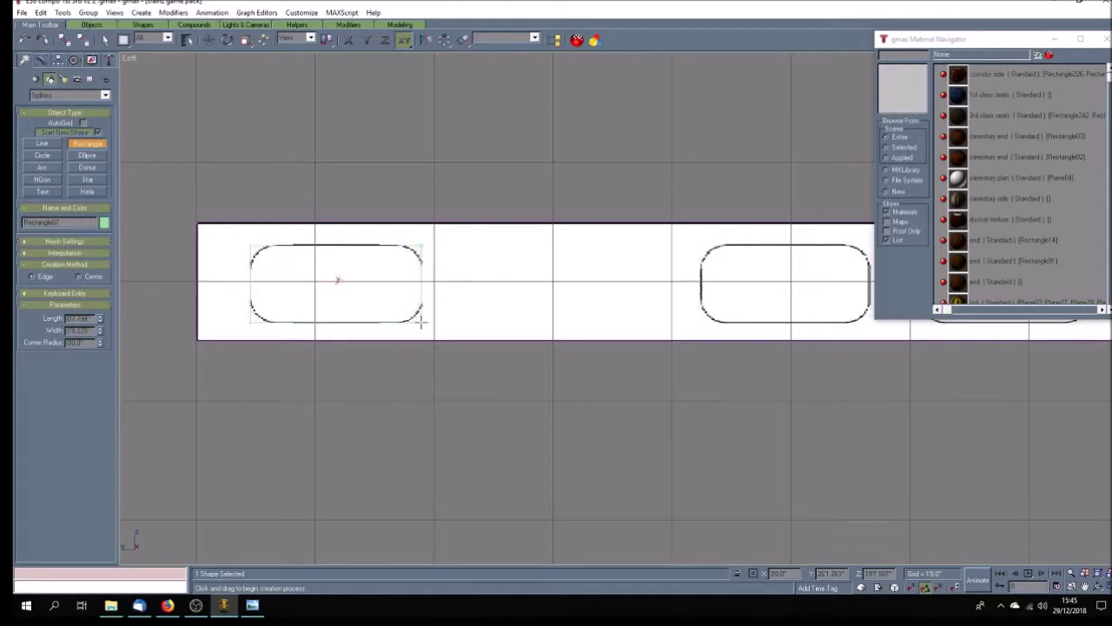
click(100, 339)
Step: Colour the rounded rectangle dark blue and convert it to an editable spline
click(105, 223)
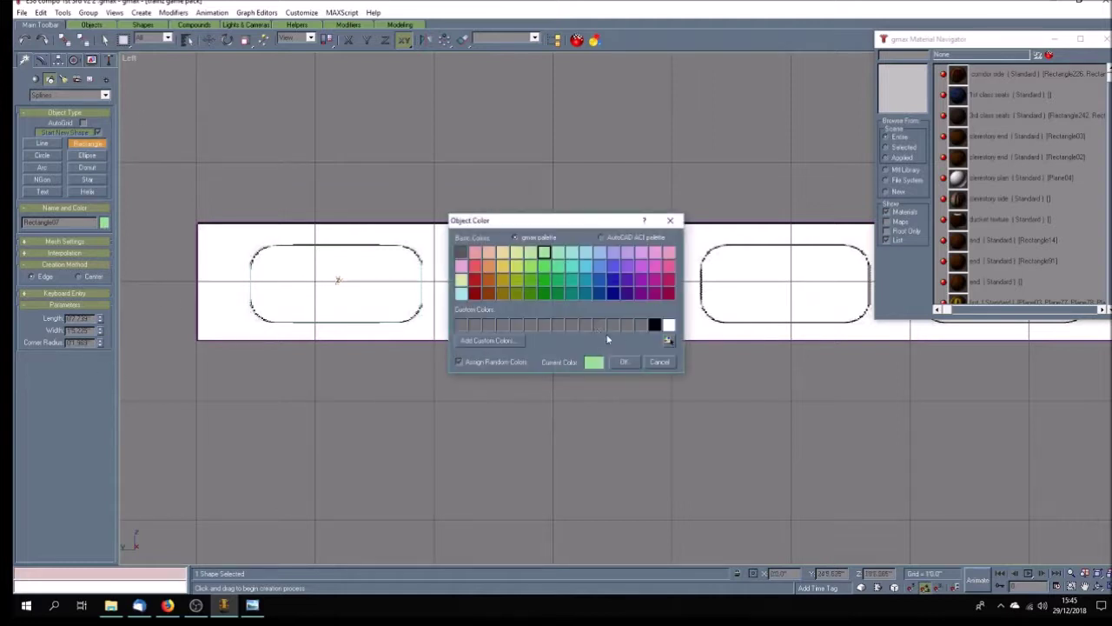
click(612, 294)
click(626, 360)
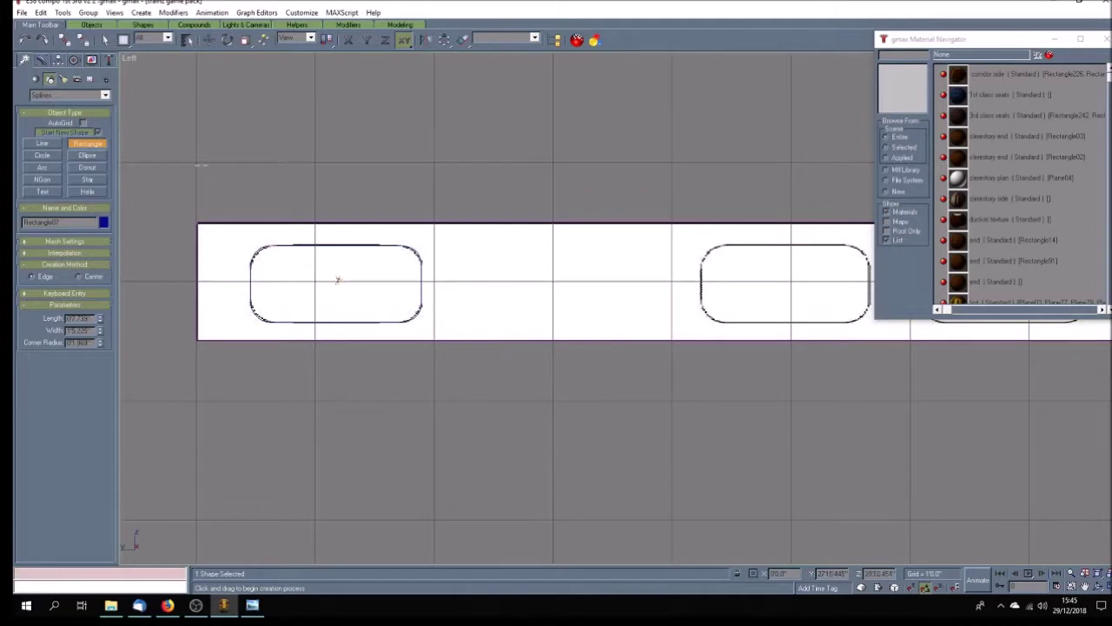
key(w)
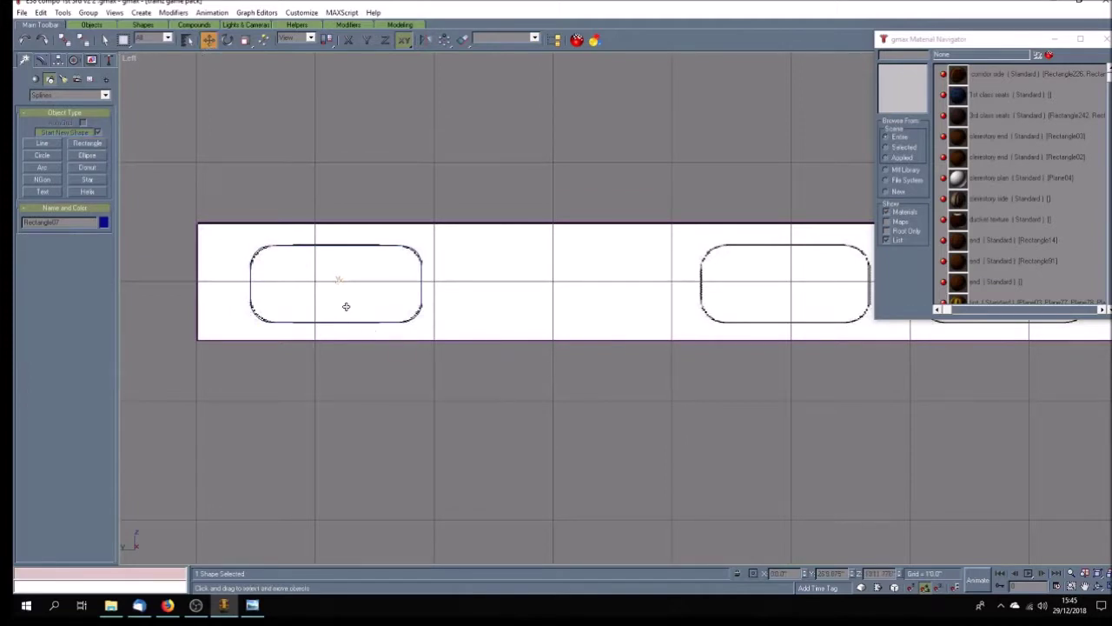
click(40, 59)
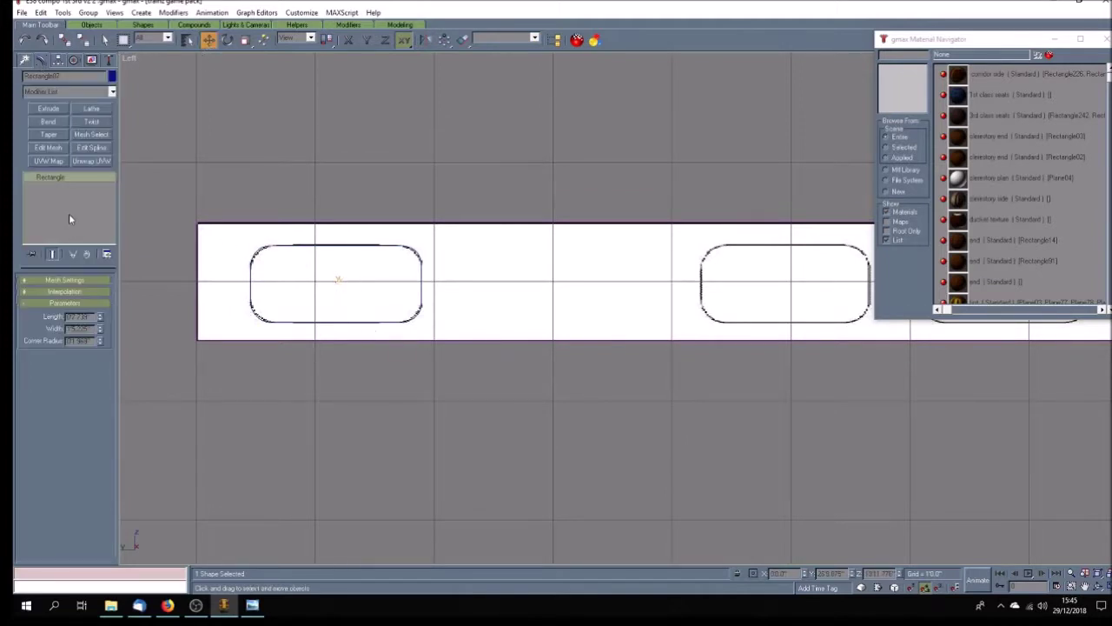
right_click(72, 176)
click(139, 261)
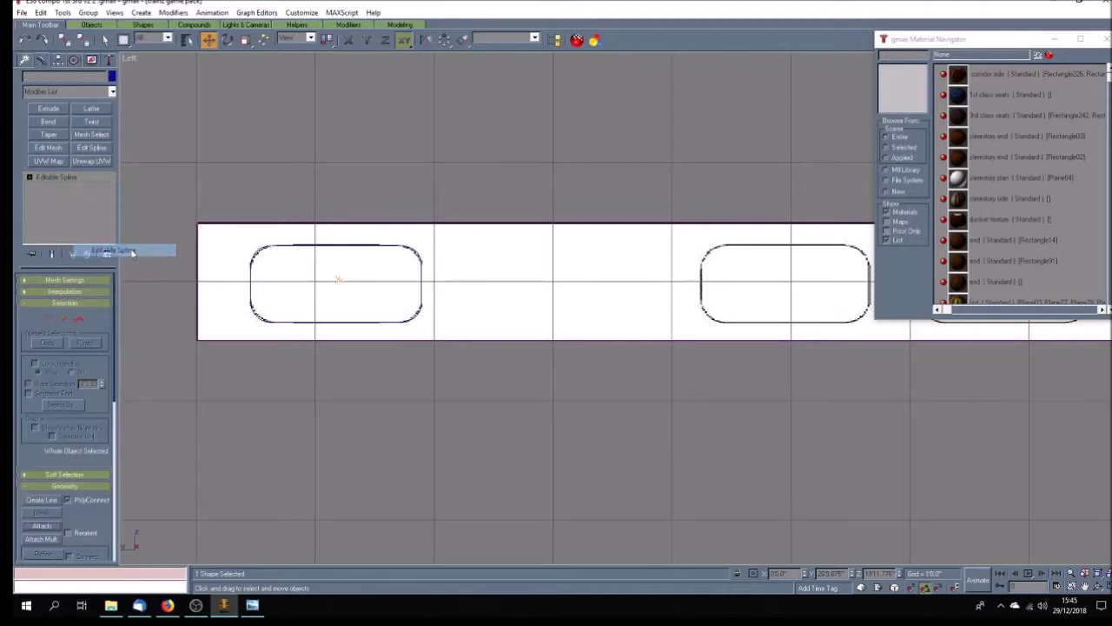
Step: Copy the rounded spline along the plan onto the second rounded outline
click(328, 320)
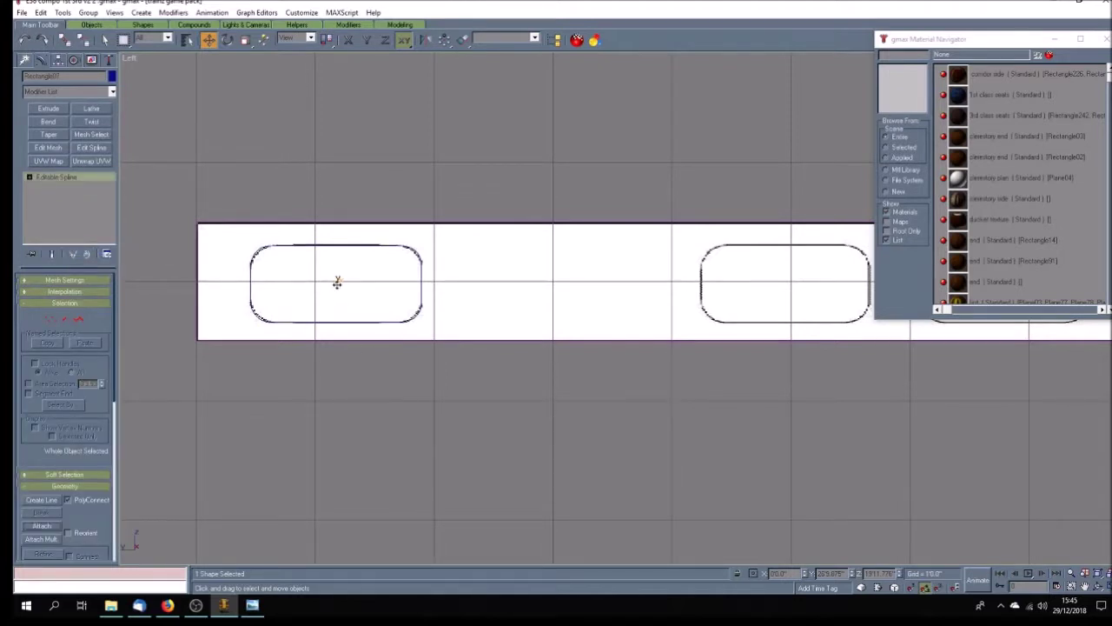
shift+drag(337, 283, 787, 305)
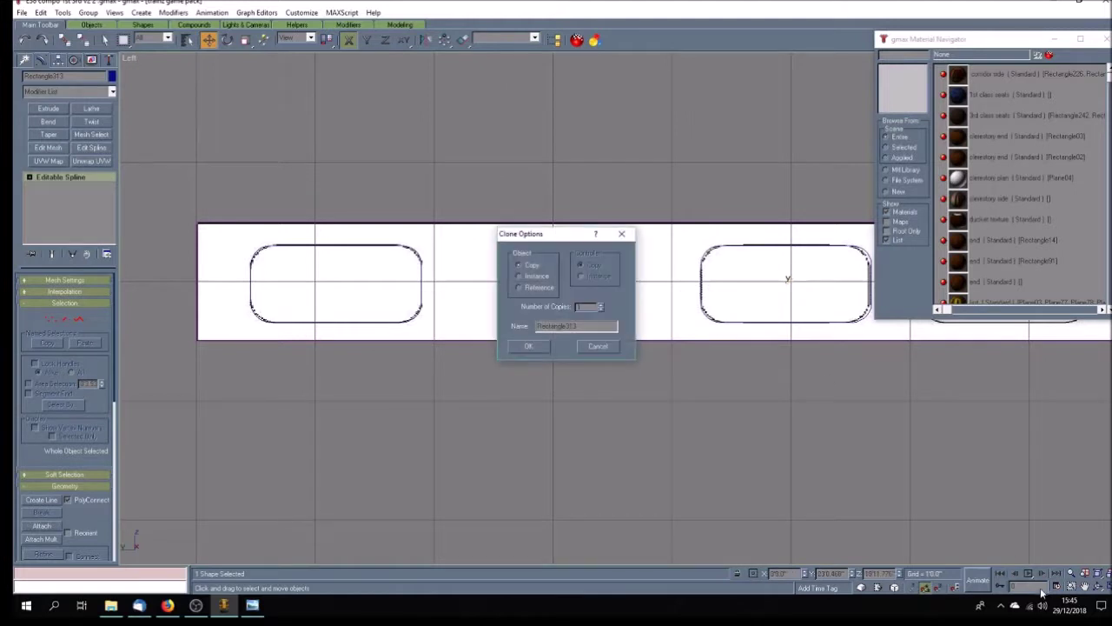
click(528, 346)
Step: Shift the vertices at the right end of the copied spline along the carriage to fit the second outline on the plan
click(1085, 586)
drag(904, 461, 374, 457)
drag(483, 432, 502, 433)
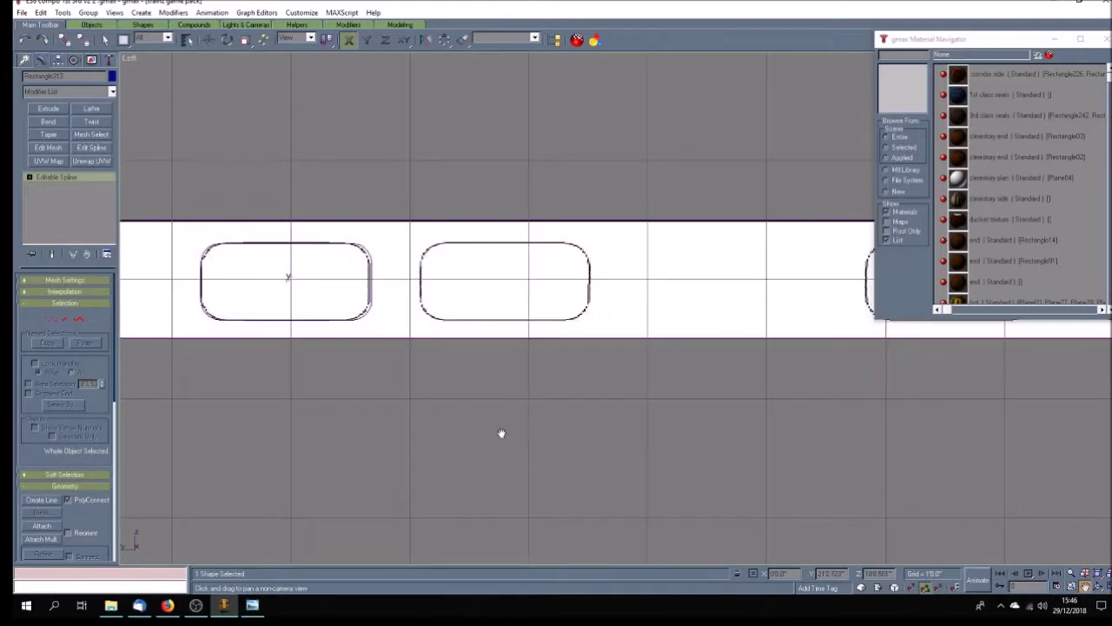
click(44, 184)
drag(322, 223, 401, 384)
key(F5)
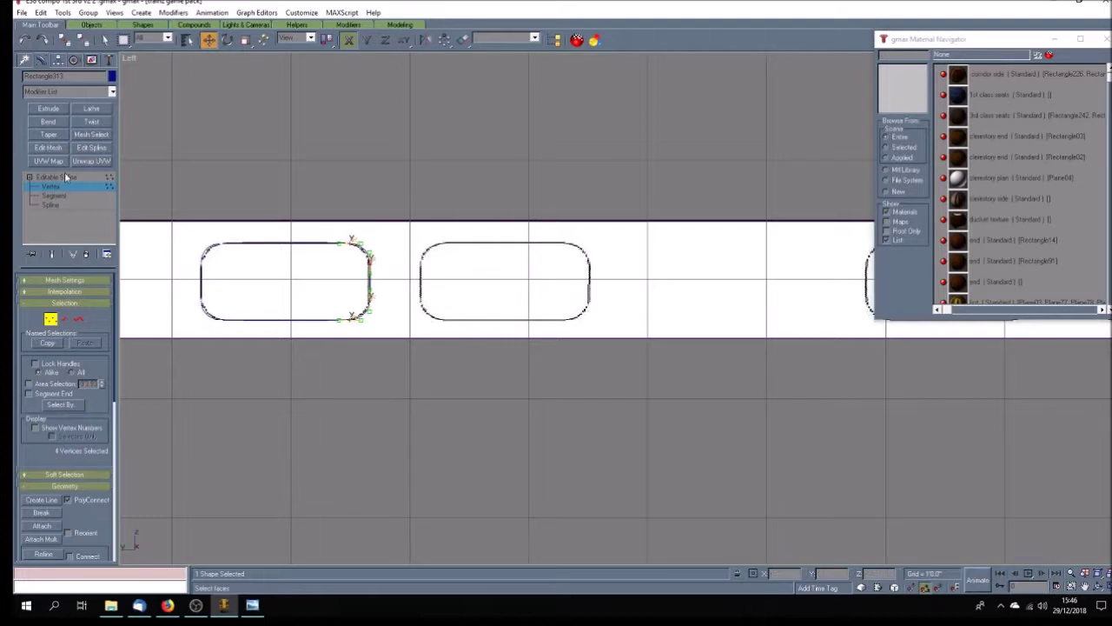
key(ctrl+b)
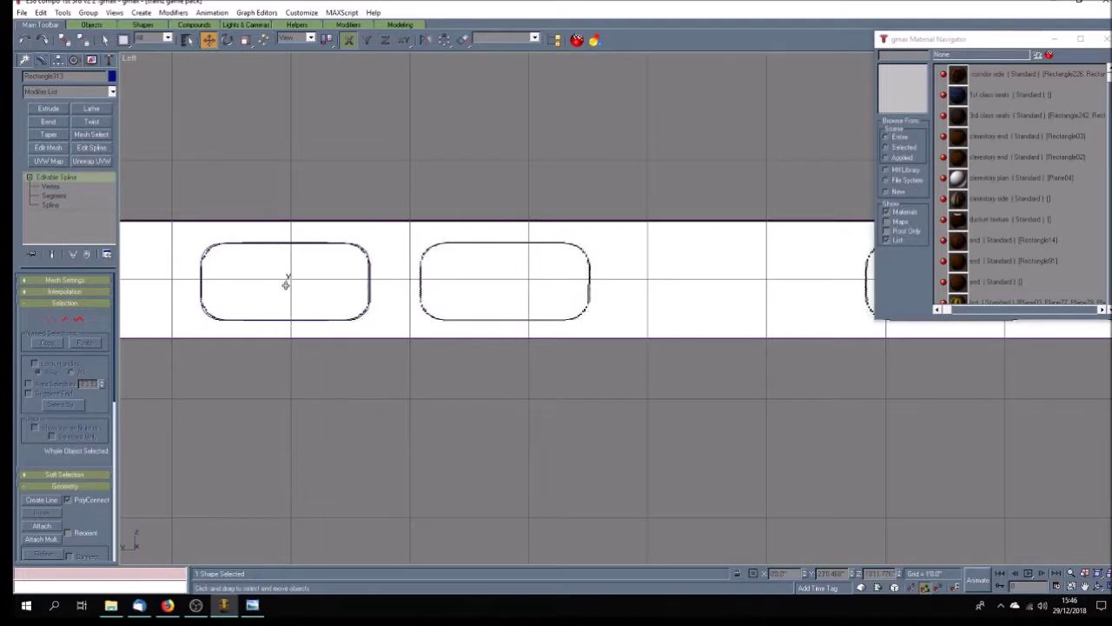
Step: Copy the adjusted spline onto the plan's third rounded outline
shift+drag(289, 279, 509, 290)
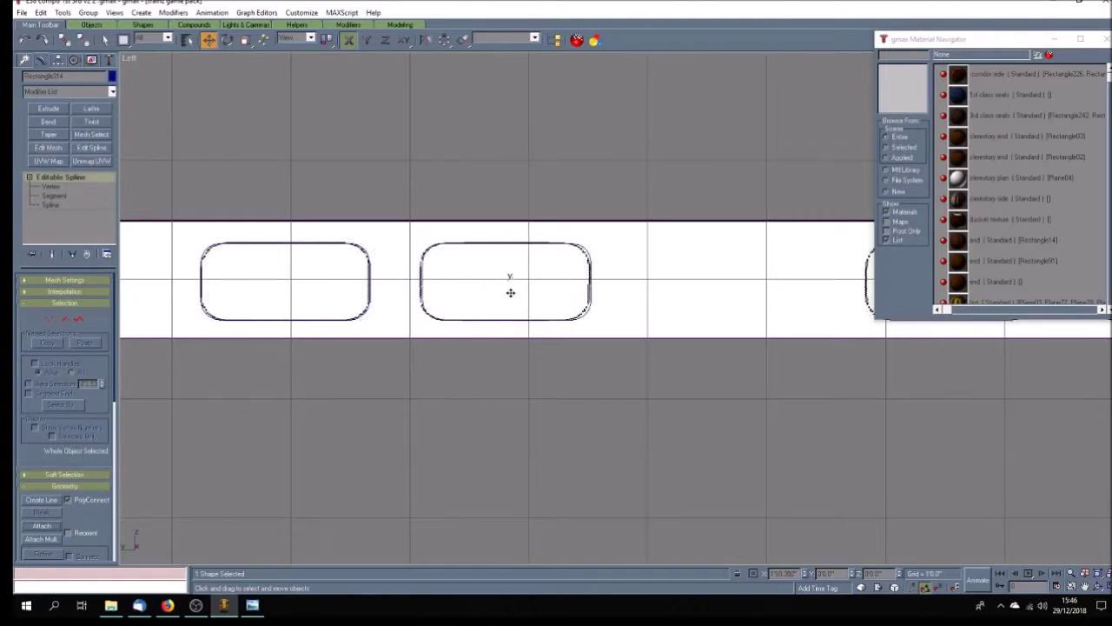
shift+drag(509, 293, 509, 293)
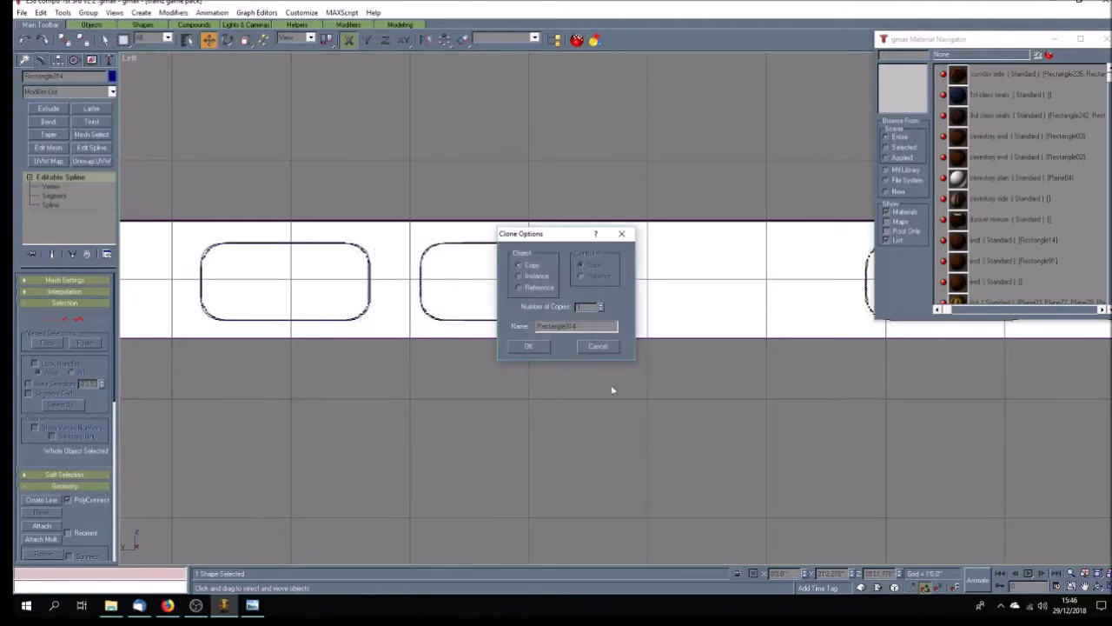
click(528, 346)
Step: Copy the third outline's spline along the plan onto the fourth rounded outline
key(ctrl+p)
mouse_move(509, 273)
mouse_down()
mouse_move(646, 380)
mouse_move(448, 391)
mouse_up()
click(209, 39)
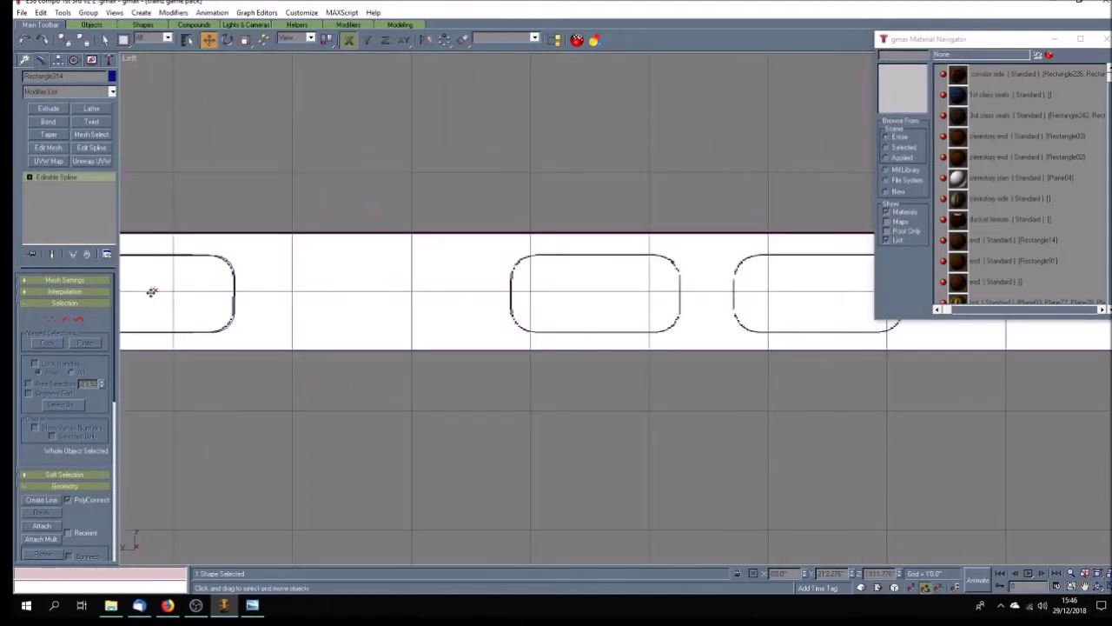
shift+drag(152, 292, 599, 303)
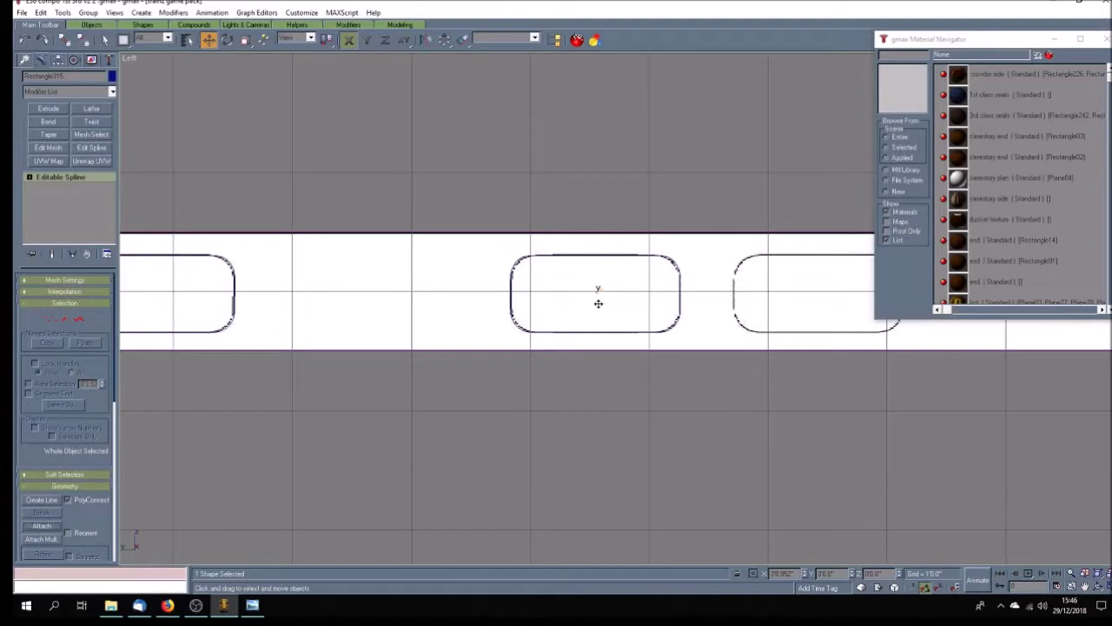
shift+drag(598, 304, 598, 303)
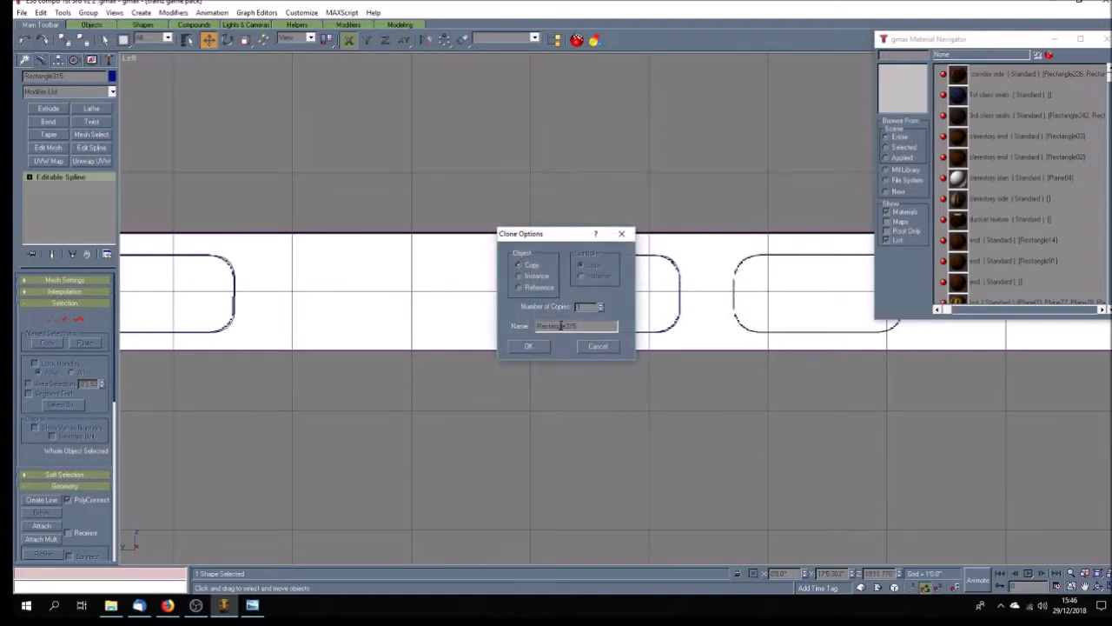
click(533, 347)
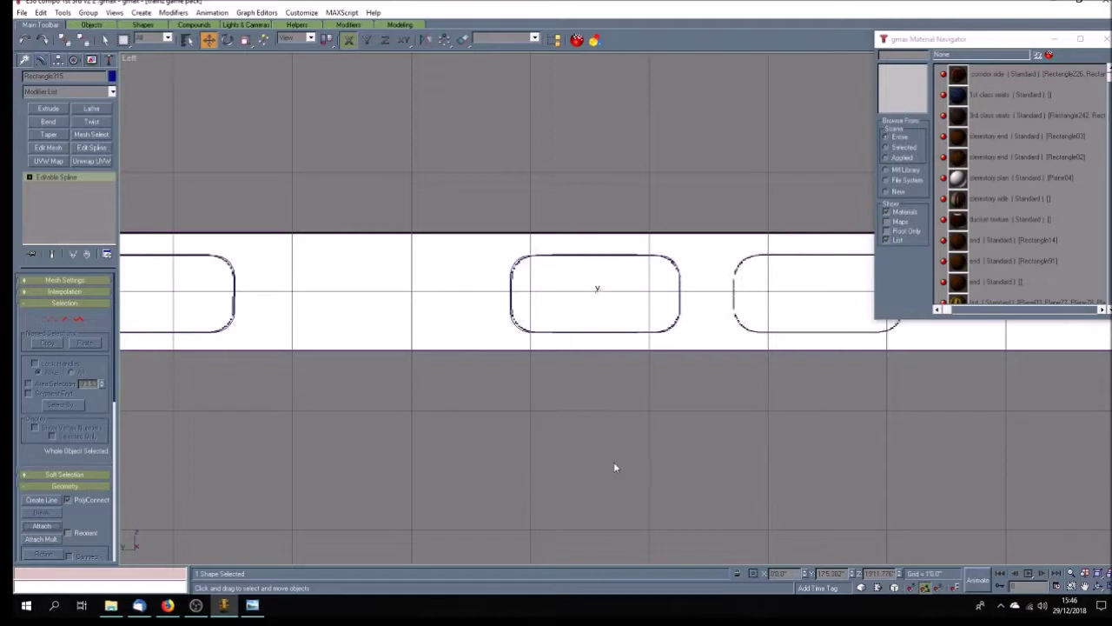
Step: Draw a new rectangle about 1'5" wide and 0'8" long over the plan's fifth rounded outline
click(1085, 588)
drag(852, 437, 555, 439)
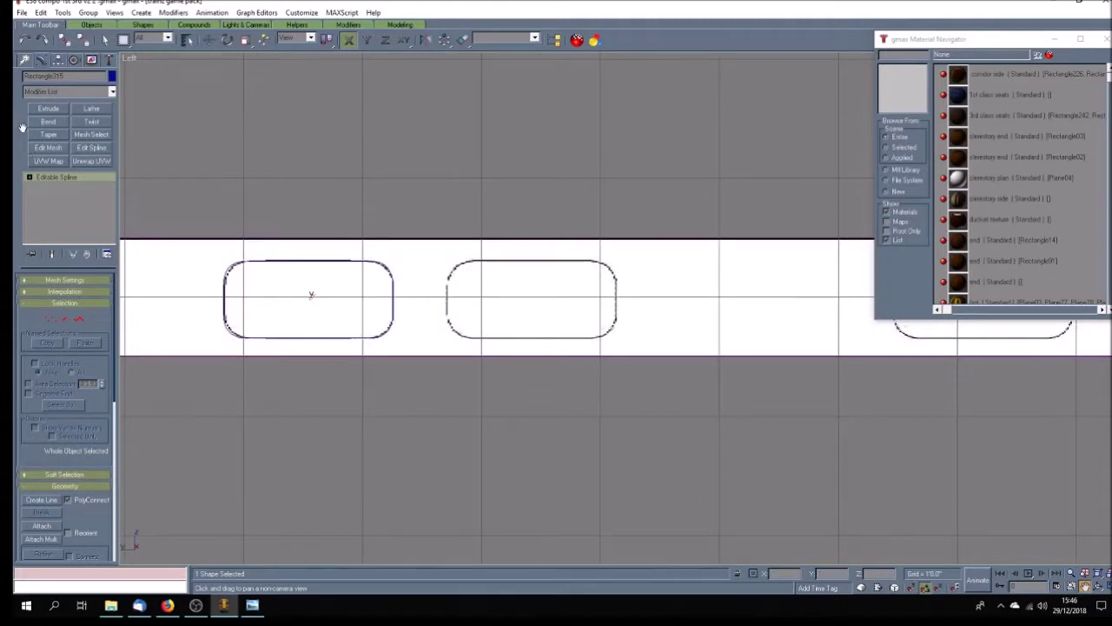
right_click(231, 142)
click(343, 144)
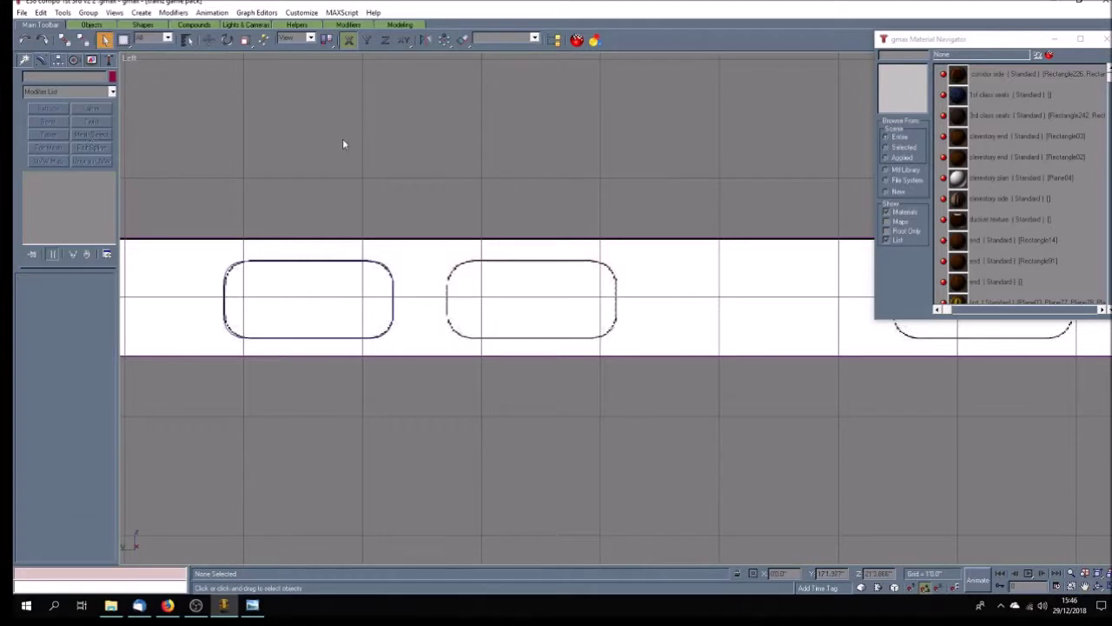
click(24, 60)
click(87, 143)
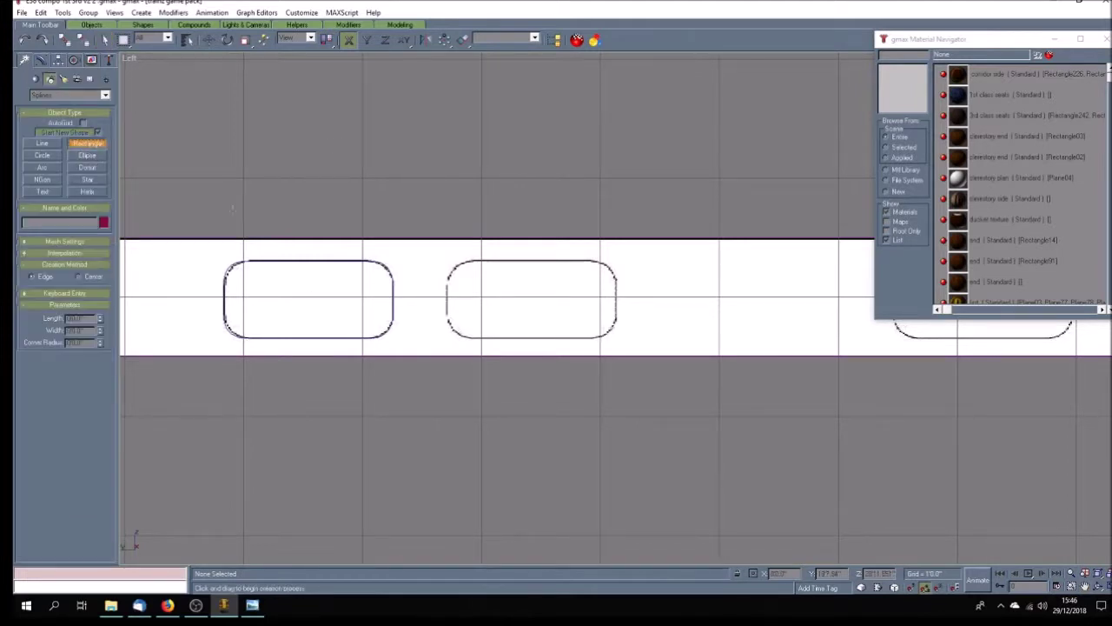
drag(449, 260, 616, 337)
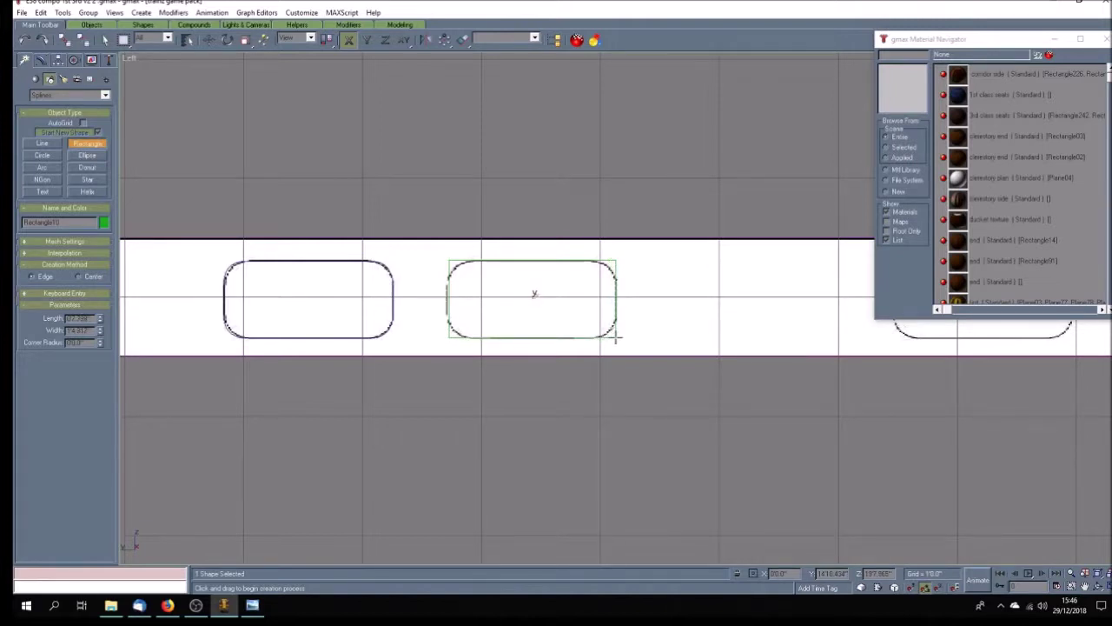
Step: Set the new rectangle's width to 1'5" and fit it to the plan's fifth outline with matching rounded corners
drag(616, 337, 616, 337)
double_click(73, 331)
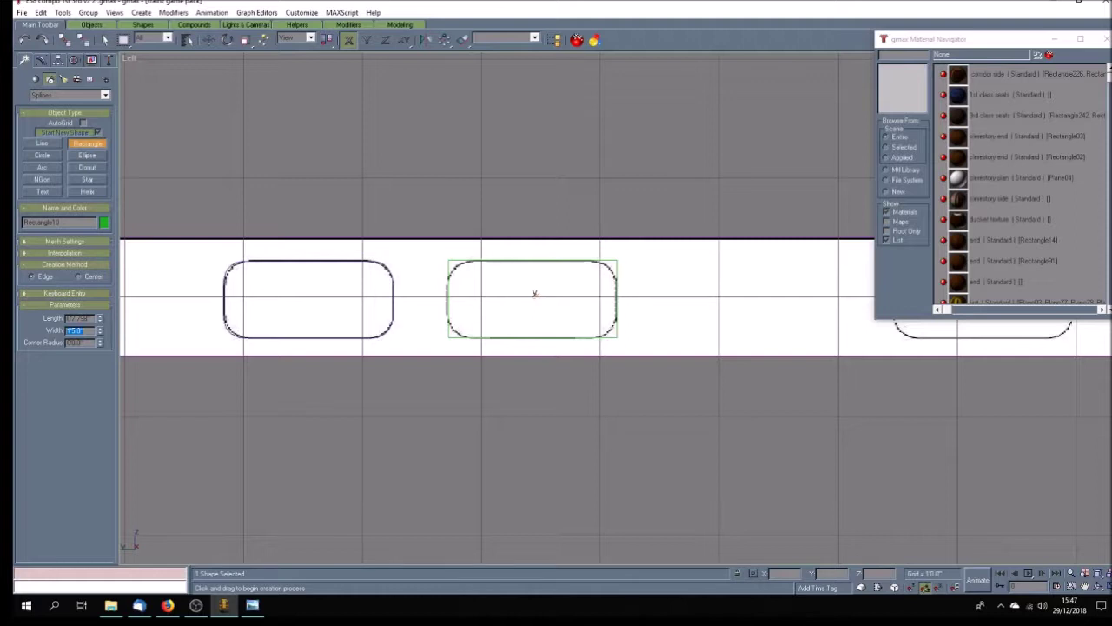
key(w)
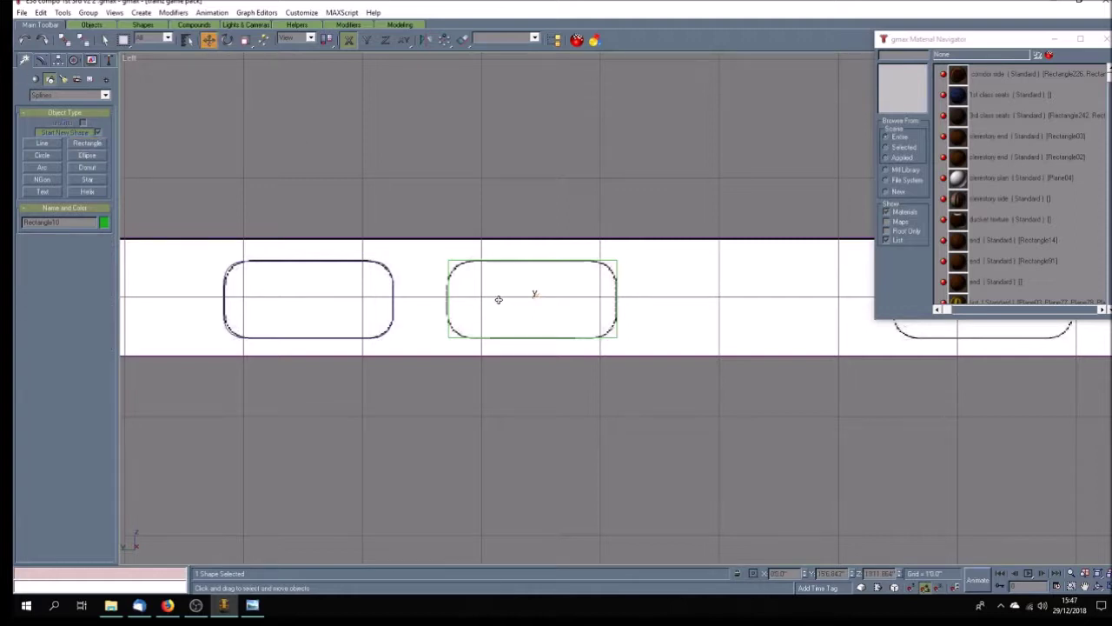
drag(446, 300, 445, 300)
click(40, 62)
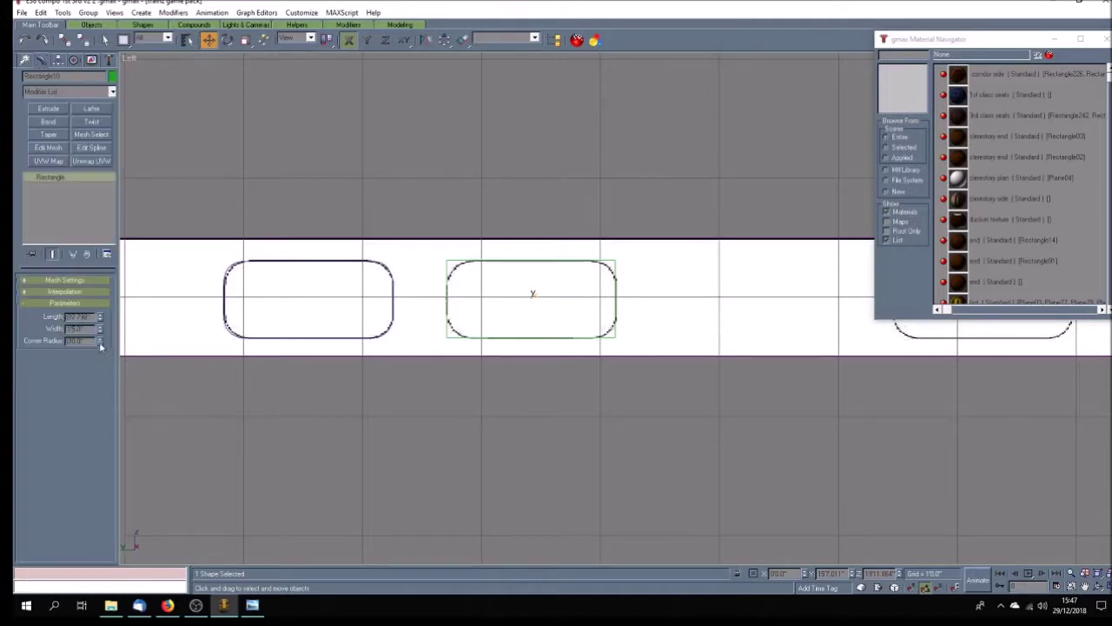
drag(101, 342, 102, 341)
Step: Copy the fifth outline's rounded rectangle along the plan onto the sixth outline
click(1084, 586)
drag(608, 368, 258, 405)
click(209, 39)
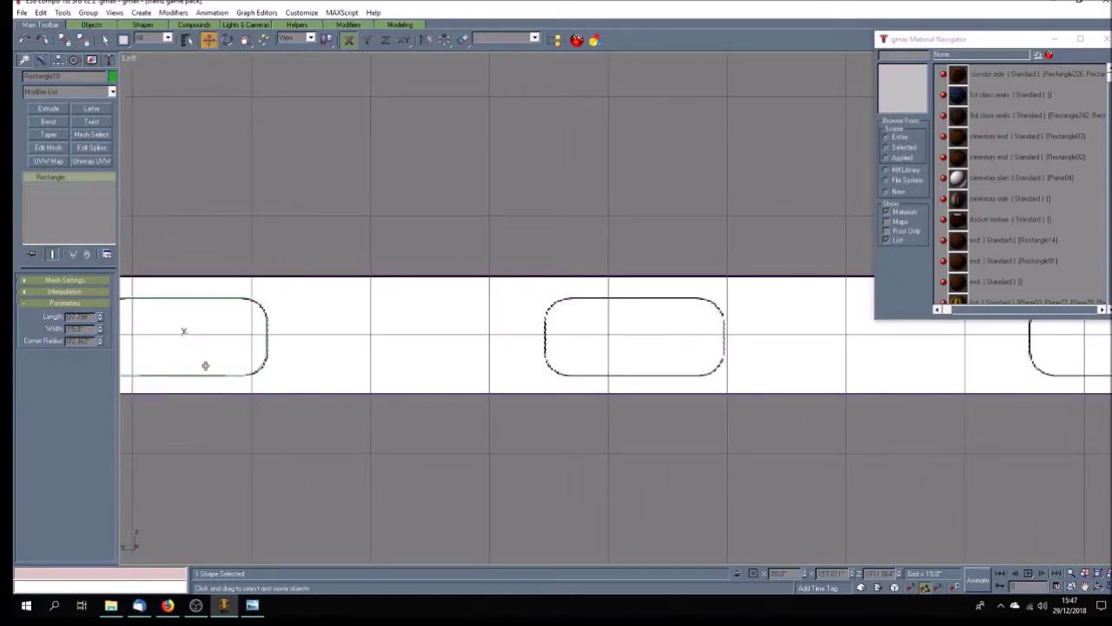
click(181, 336)
shift+drag(183, 334, 631, 358)
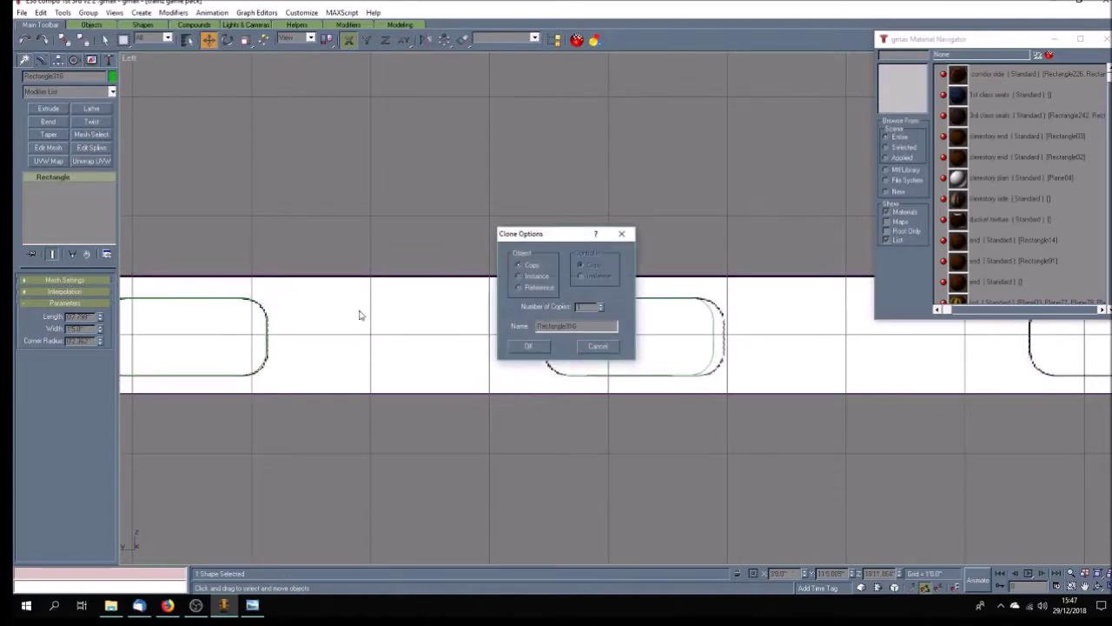
click(527, 348)
Step: Convert the copied rectangle to an editable spline and shift its right-end vertices to fit the sixth outline
right_click(61, 179)
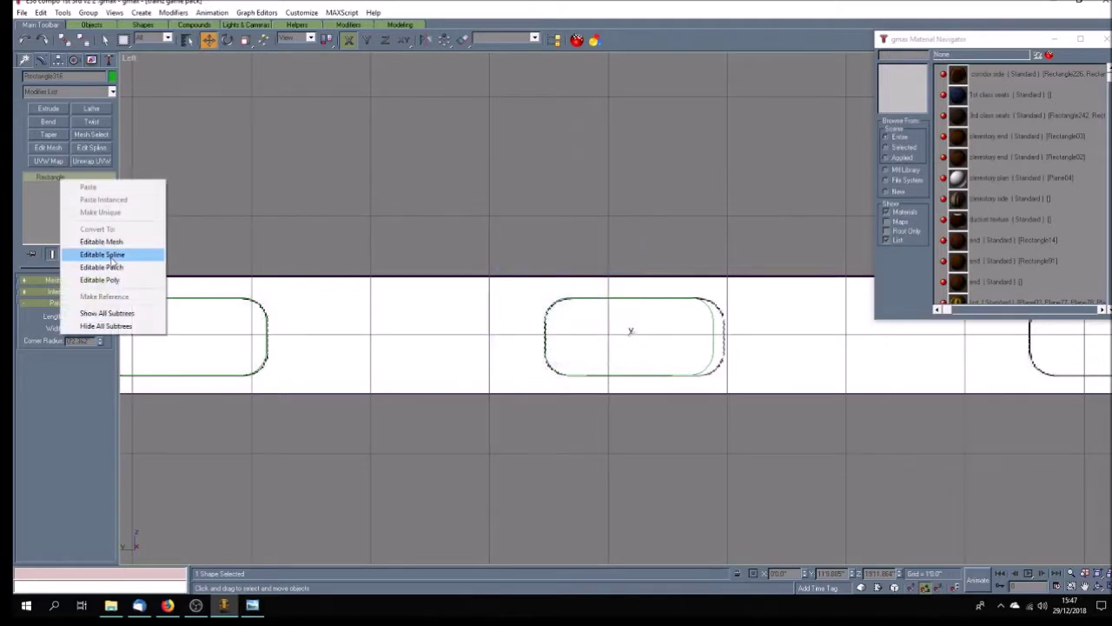
click(105, 251)
click(28, 176)
click(50, 186)
drag(661, 271, 743, 433)
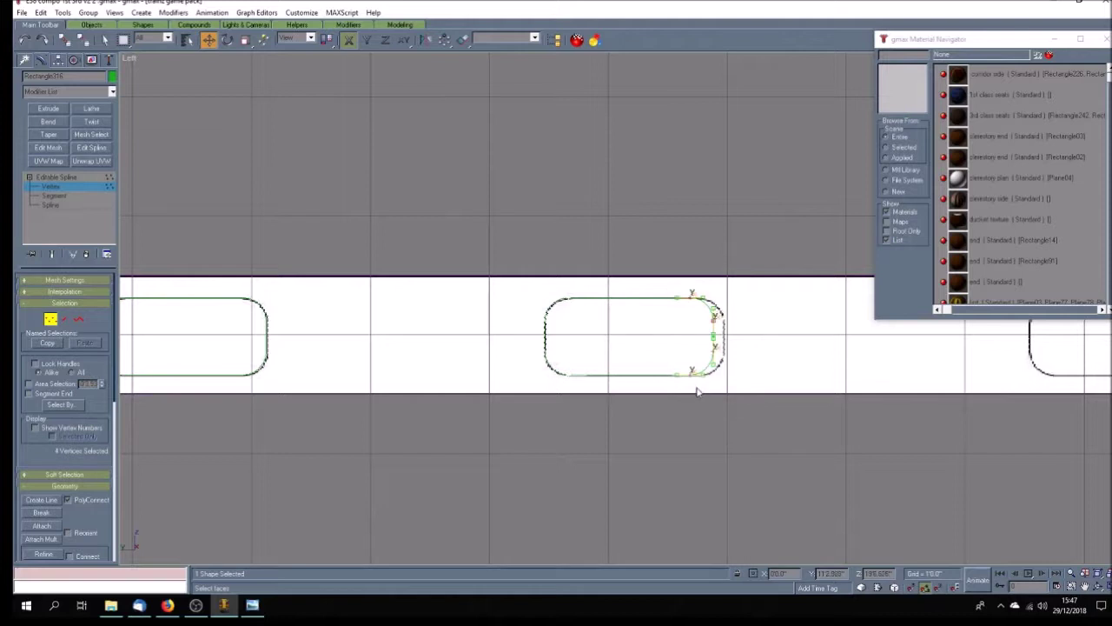
drag(691, 376, 702, 377)
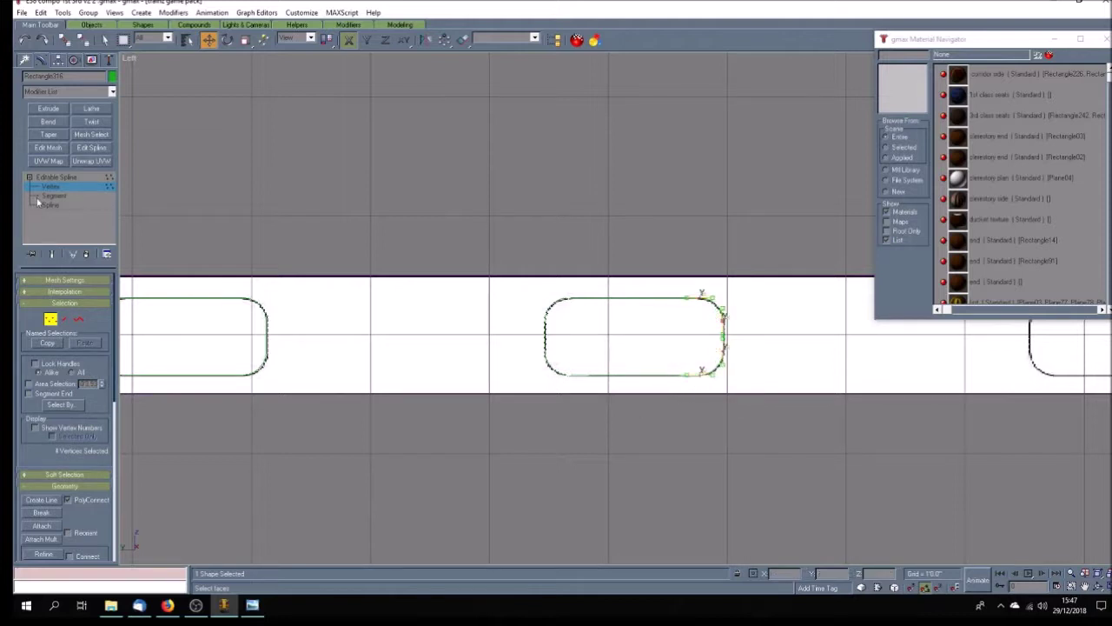
click(66, 177)
Step: Copy the sixth outline's spline along the plan onto the seventh outline
click(1085, 586)
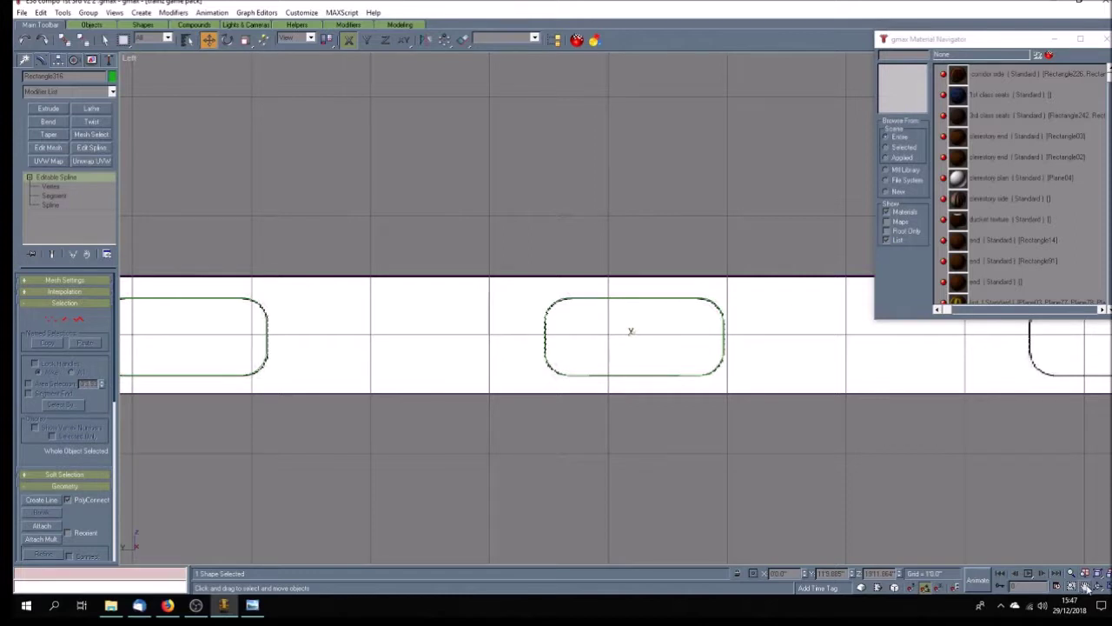
drag(895, 399, 387, 403)
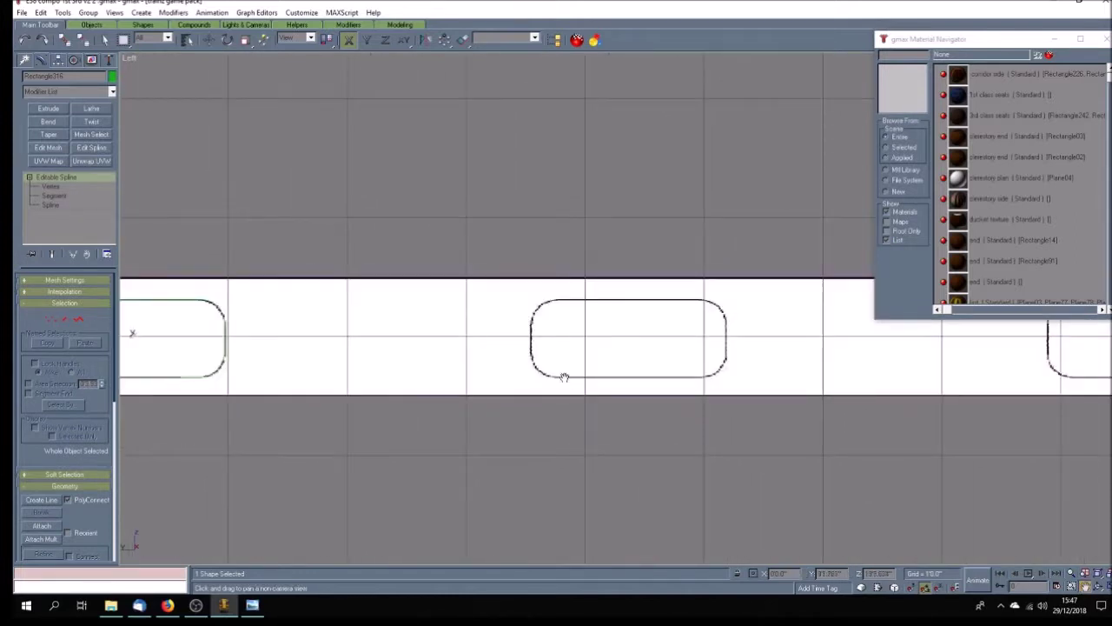
click(209, 40)
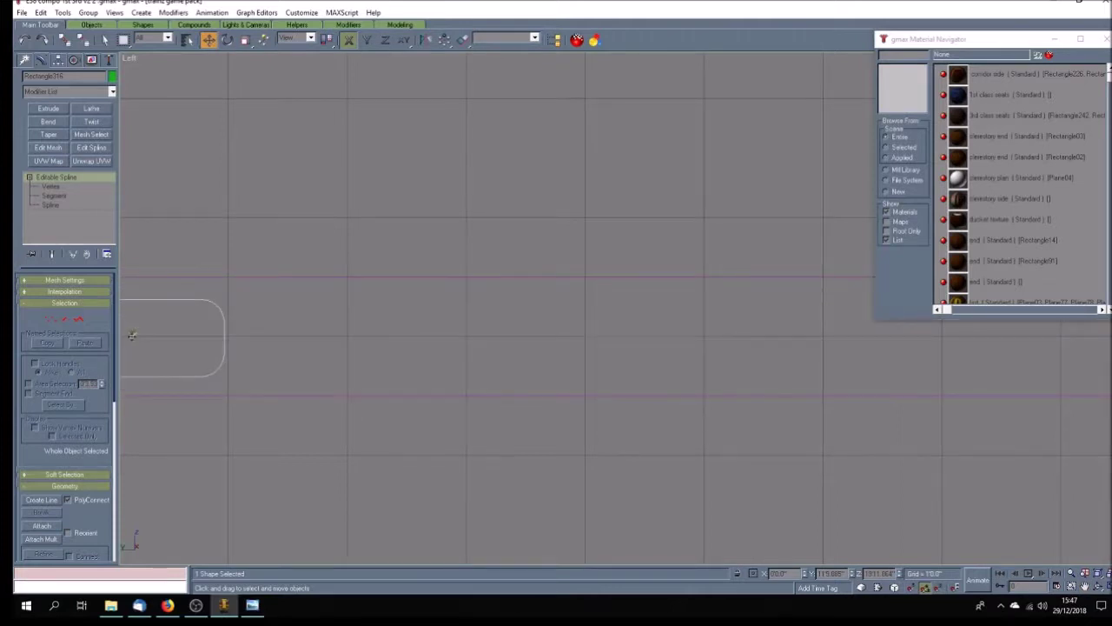
shift+drag(132, 337, 617, 368)
click(527, 347)
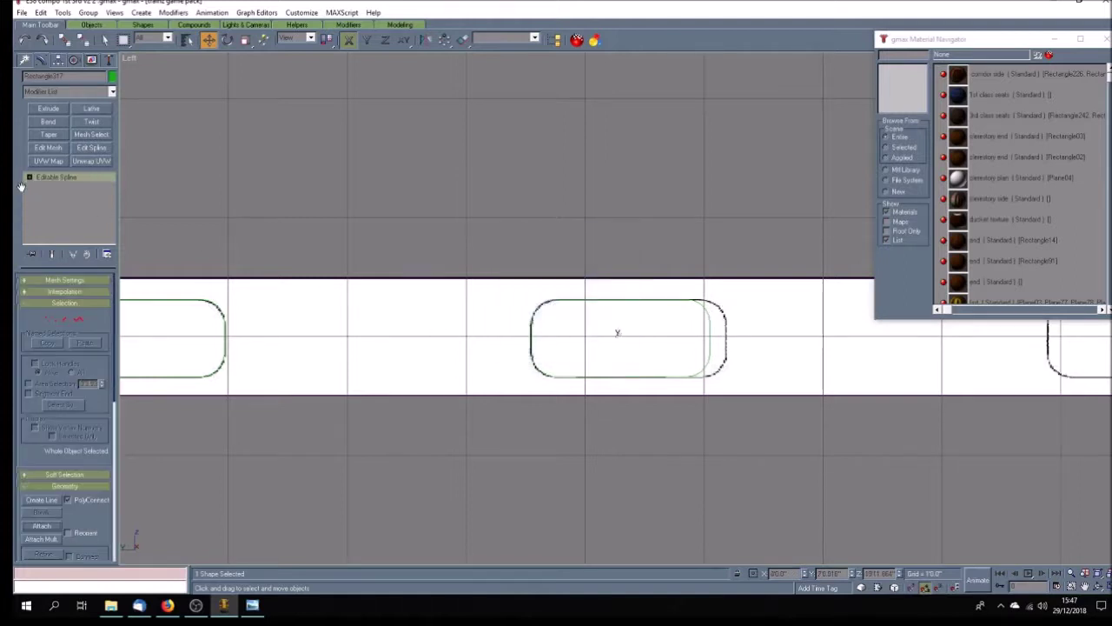
Step: Shift the copied spline's right-end vertices along the carriage to fit the longer seventh outline
click(28, 177)
click(51, 186)
drag(739, 387, 702, 302)
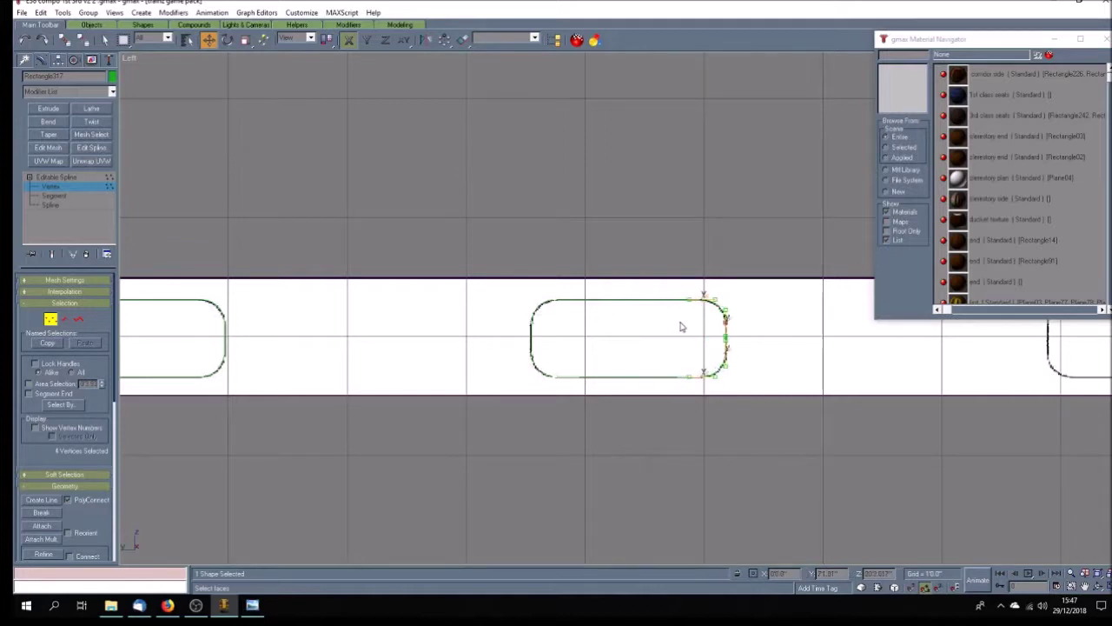
click(1085, 587)
drag(827, 443, 461, 459)
click(72, 177)
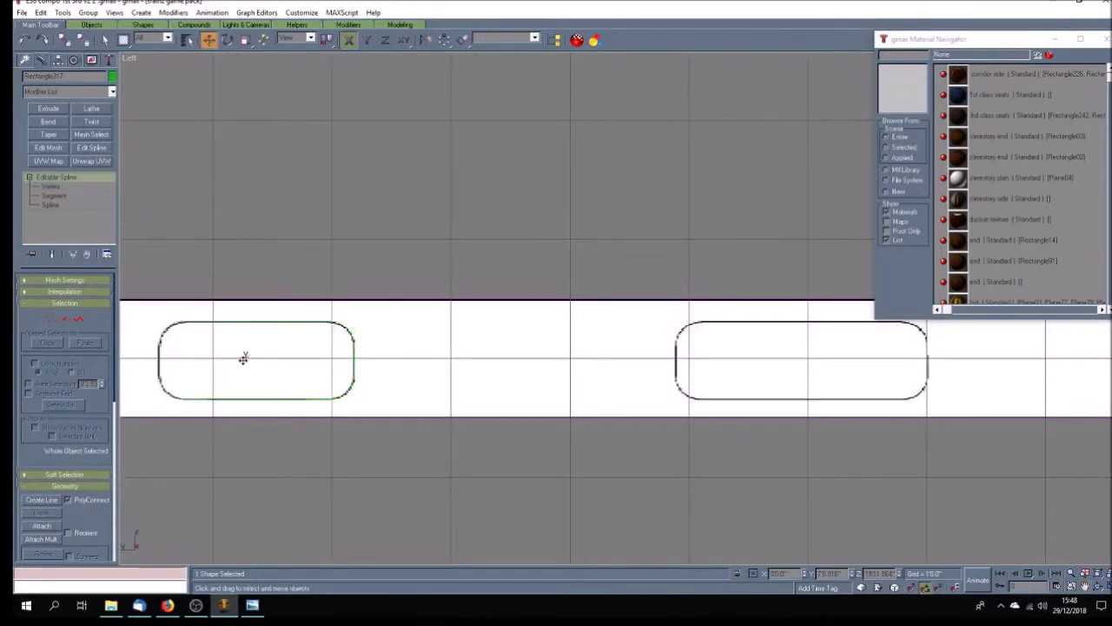
Step: Copy the seventh outline's spline onto the eighth outline and extend its right-end vertices to fit
mouse_move(243, 359)
shift+mouse_down()
mouse_move(753, 377)
mouse_move(759, 394)
shift+mouse_up()
click(533, 347)
click(1085, 586)
drag(964, 484, 579, 477)
click(29, 178)
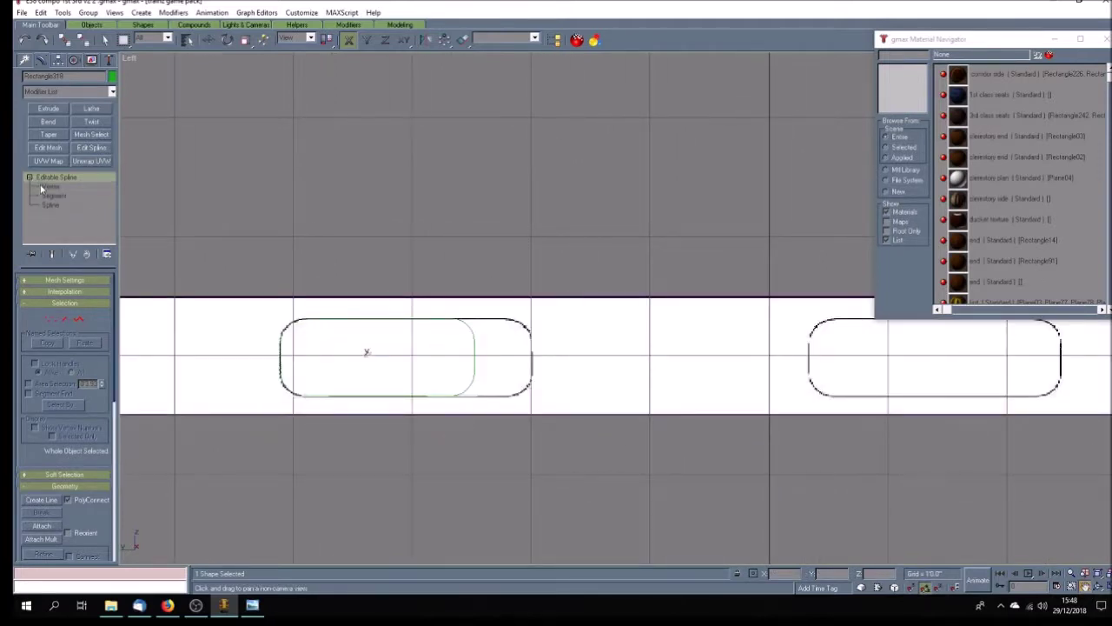
click(49, 186)
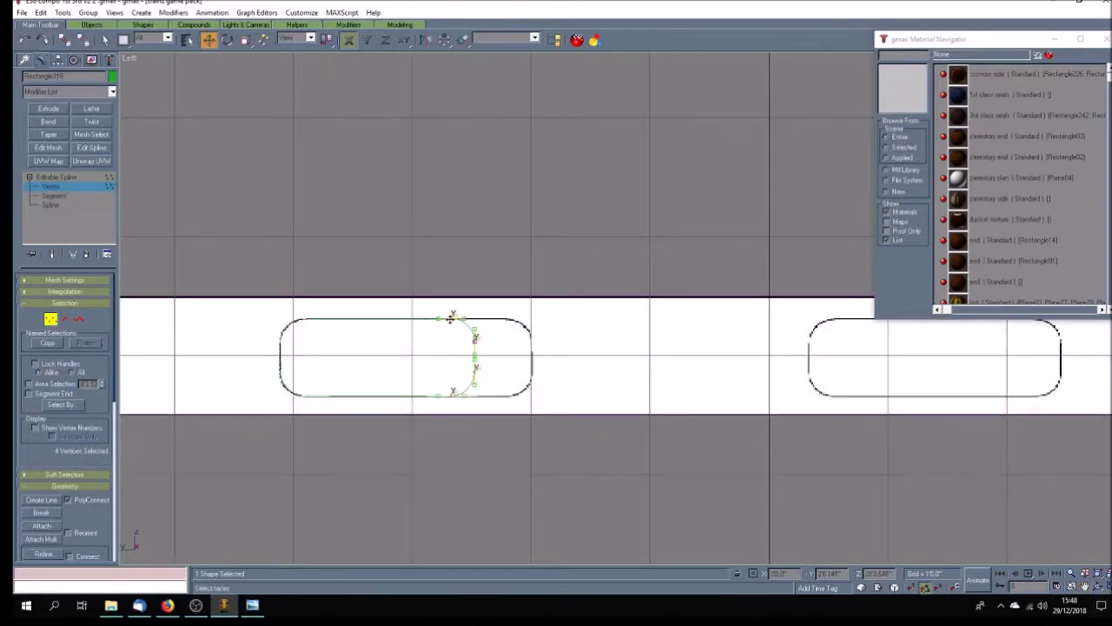
drag(451, 318, 507, 324)
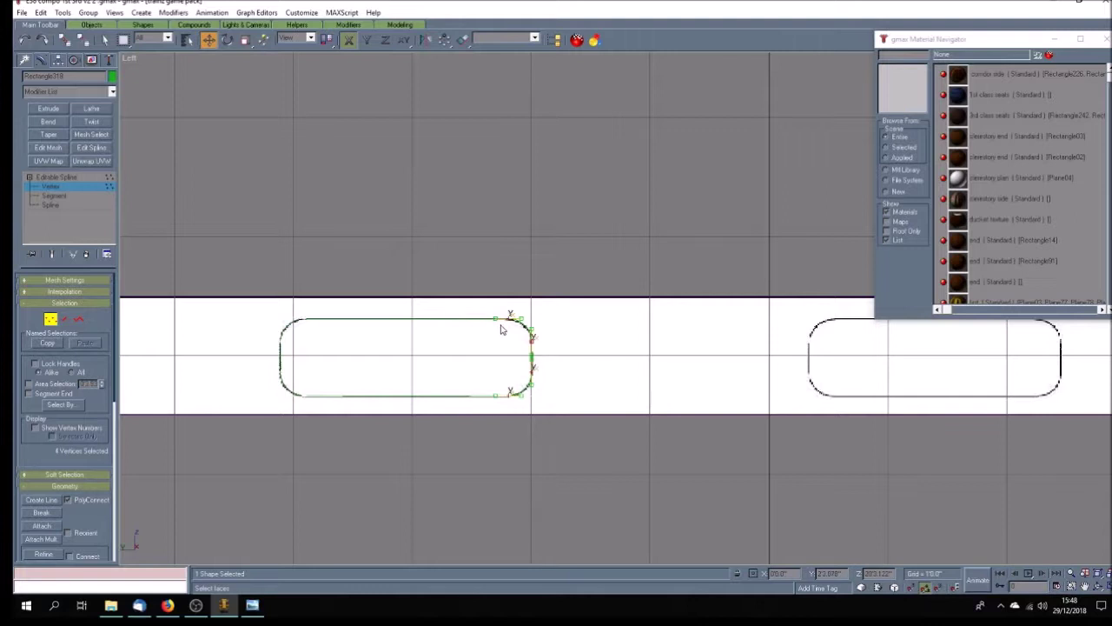
click(87, 178)
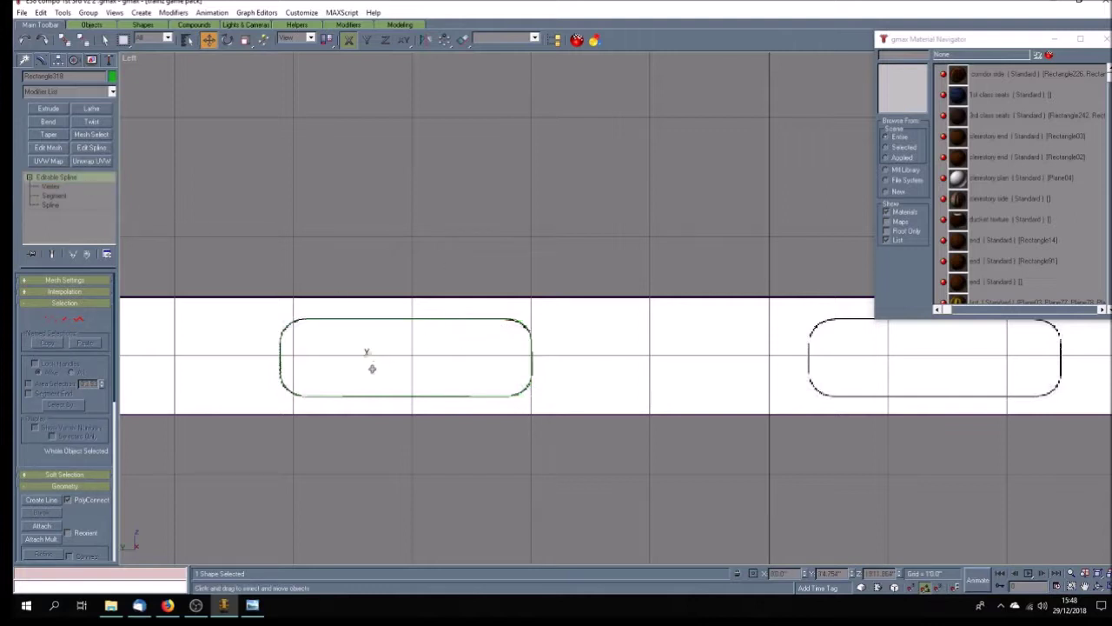
Step: Copy the eighth outline's spline along the plan onto the ninth, tenth and eleventh outlines
shift+drag(365, 354, 895, 374)
click(540, 348)
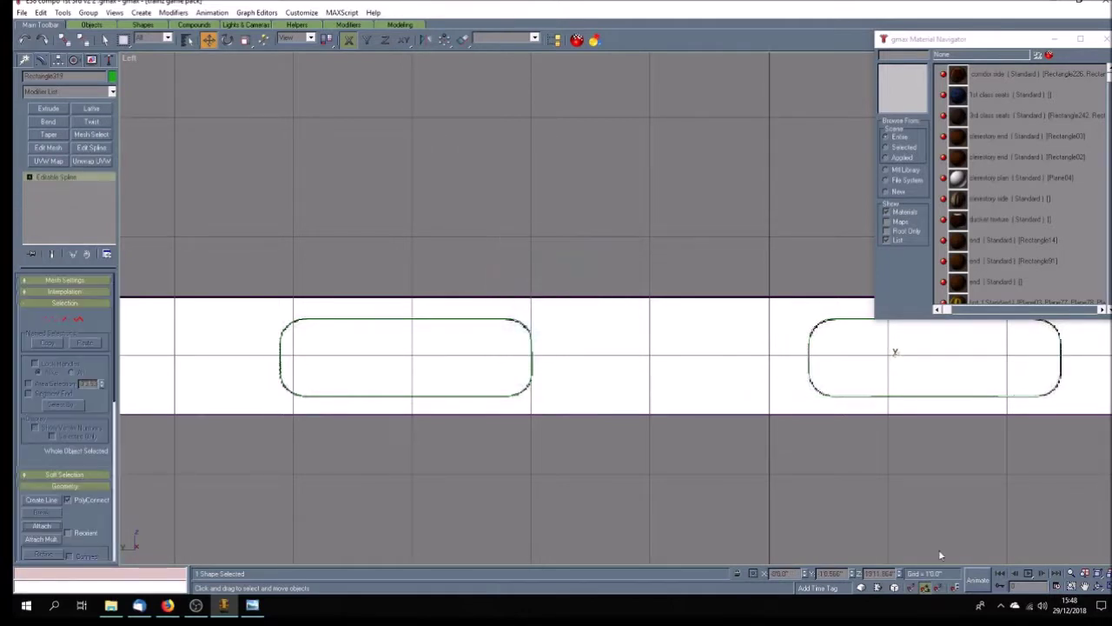
click(1084, 588)
drag(1047, 475, 315, 473)
drag(439, 475, 435, 471)
click(209, 40)
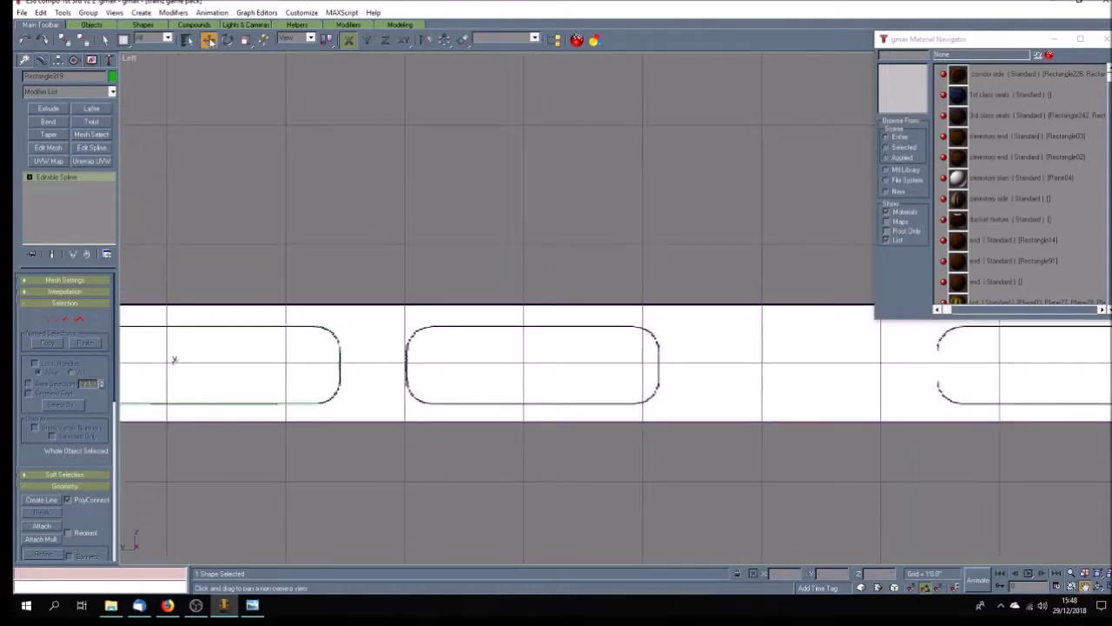
click(172, 366)
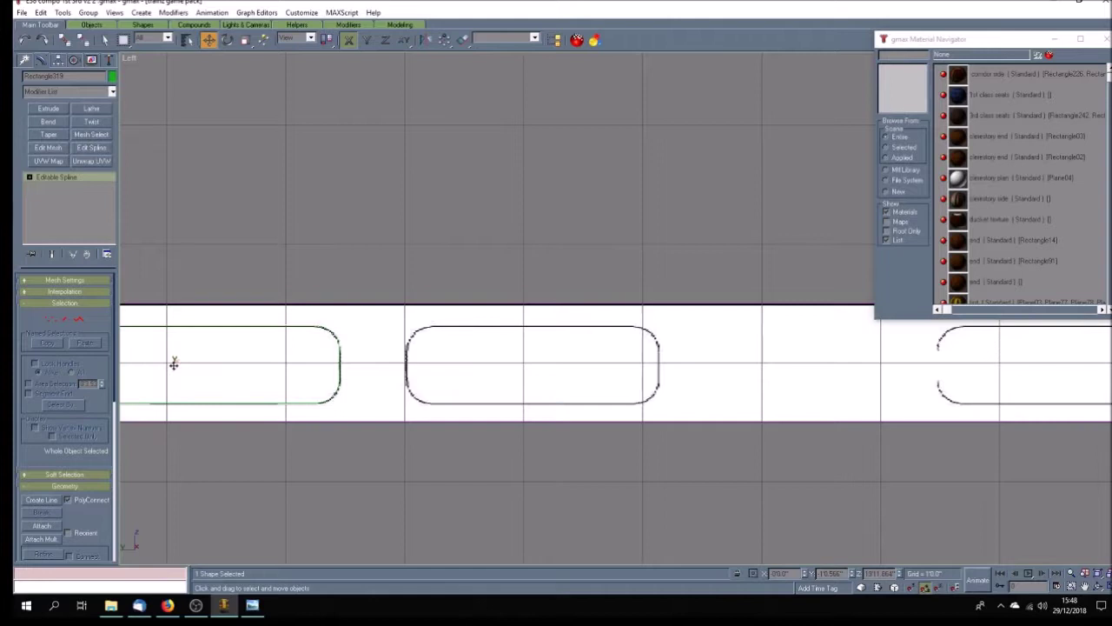
mouse_move(174, 365)
mouse_down()
mouse_move(491, 379)
mouse_move(494, 369)
mouse_move(1025, 371)
mouse_up()
click(524, 346)
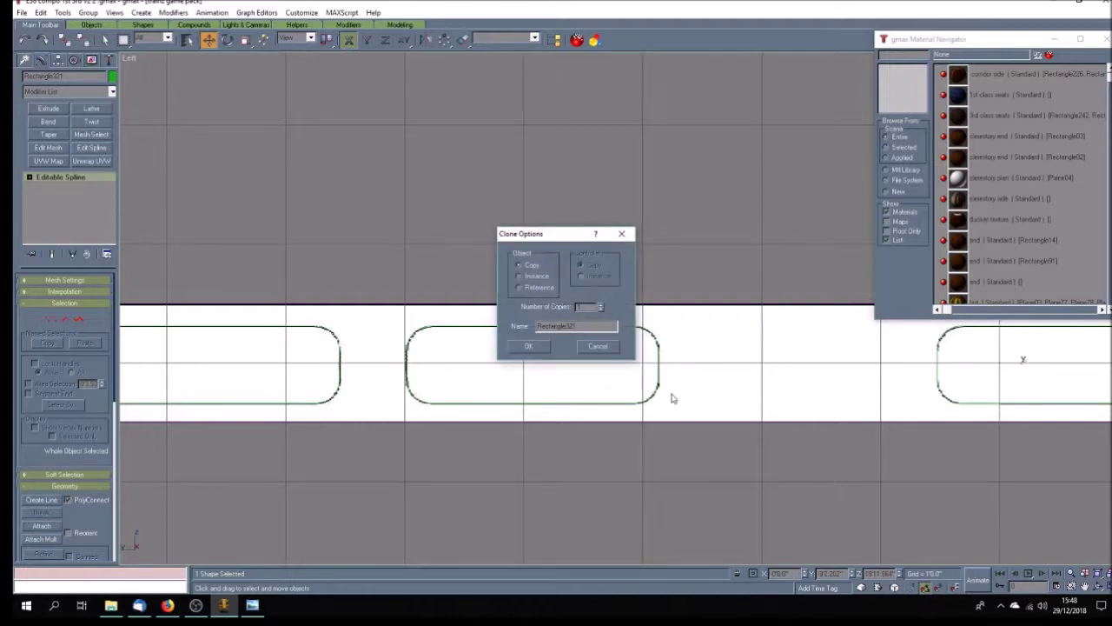
click(529, 346)
Step: Copy the eleventh outline's spline along the plan onto the twelfth outline
click(1085, 585)
mouse_move(999, 470)
mouse_down()
mouse_move(402, 472)
mouse_move(263, 458)
mouse_up()
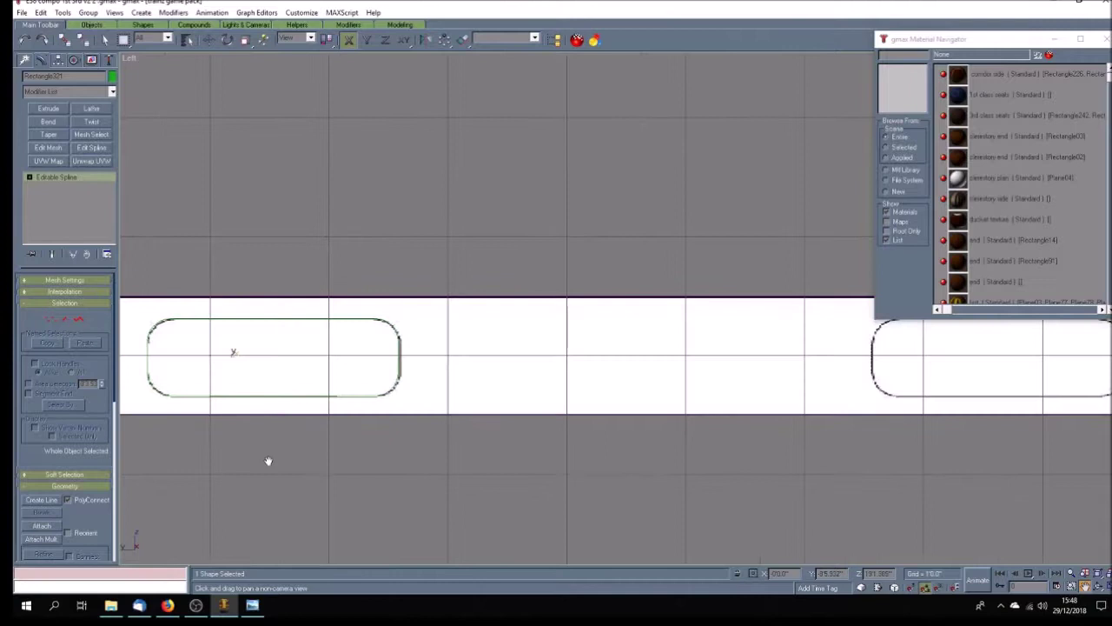
click(209, 39)
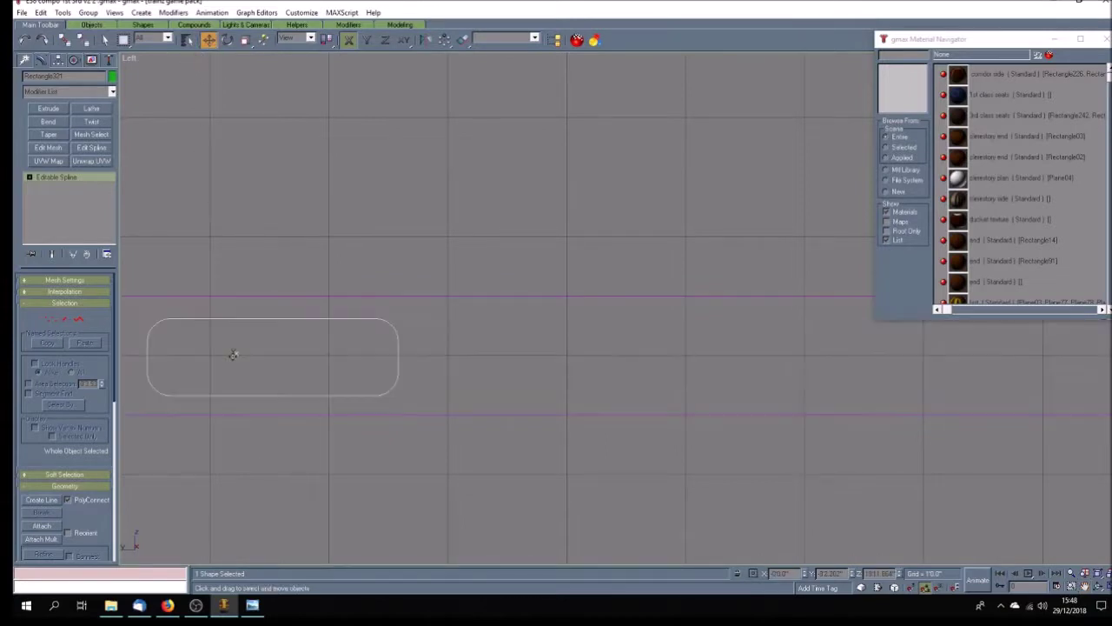
shift+drag(233, 355, 876, 348)
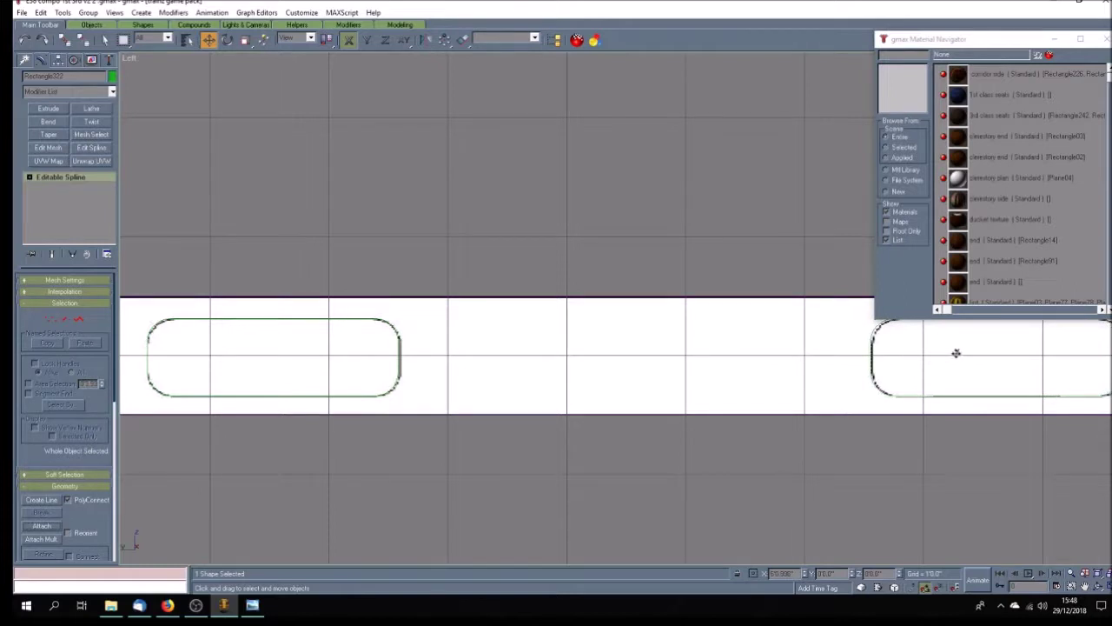
shift+drag(960, 353, 959, 353)
click(532, 346)
Step: Copy the twelfth outline's spline along the plan onto the thirteenth outline
click(1085, 585)
drag(1018, 510, 350, 509)
drag(584, 491, 486, 491)
click(210, 40)
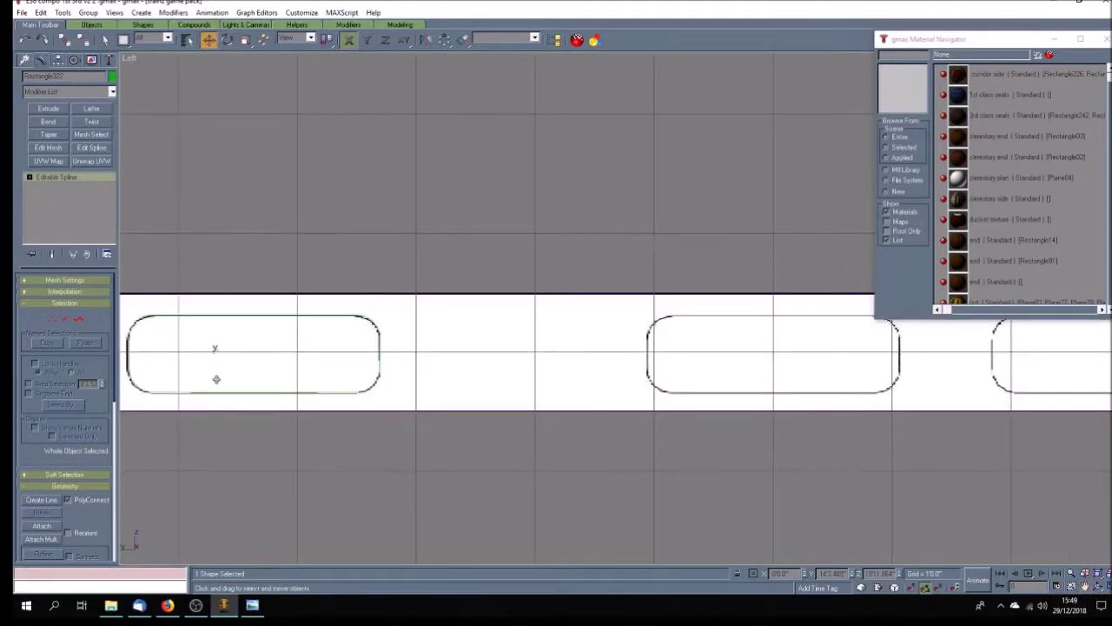
click(214, 353)
shift+drag(214, 351, 733, 379)
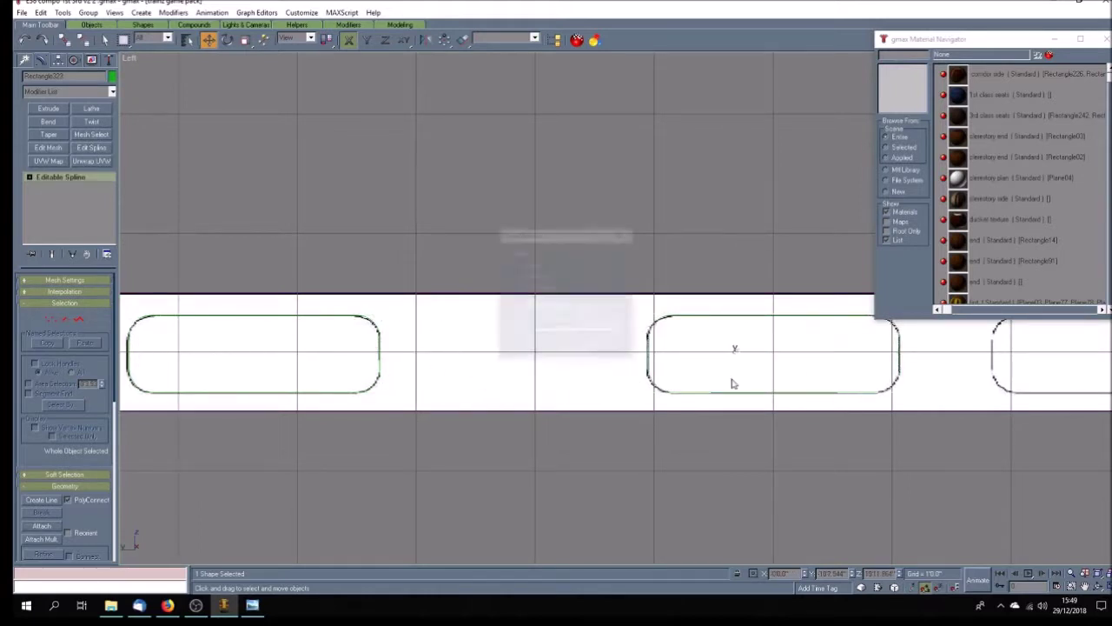
click(527, 346)
Step: Copy the thirteenth outline's spline along the plan onto the fourteenth and fifteenth outlines
click(1084, 587)
drag(532, 494, 454, 510)
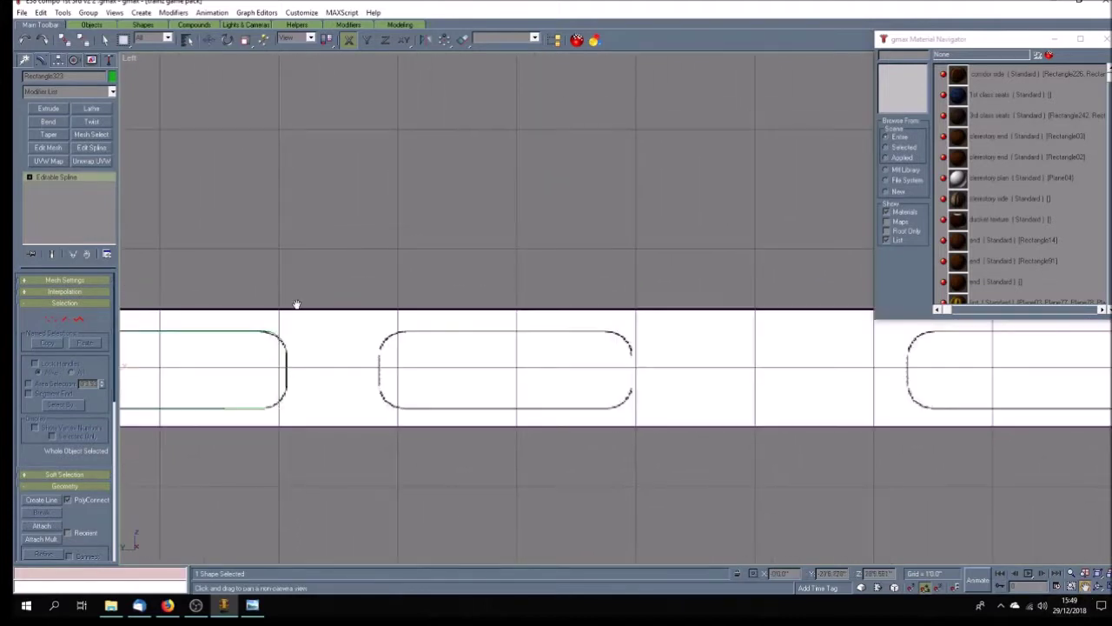
click(208, 39)
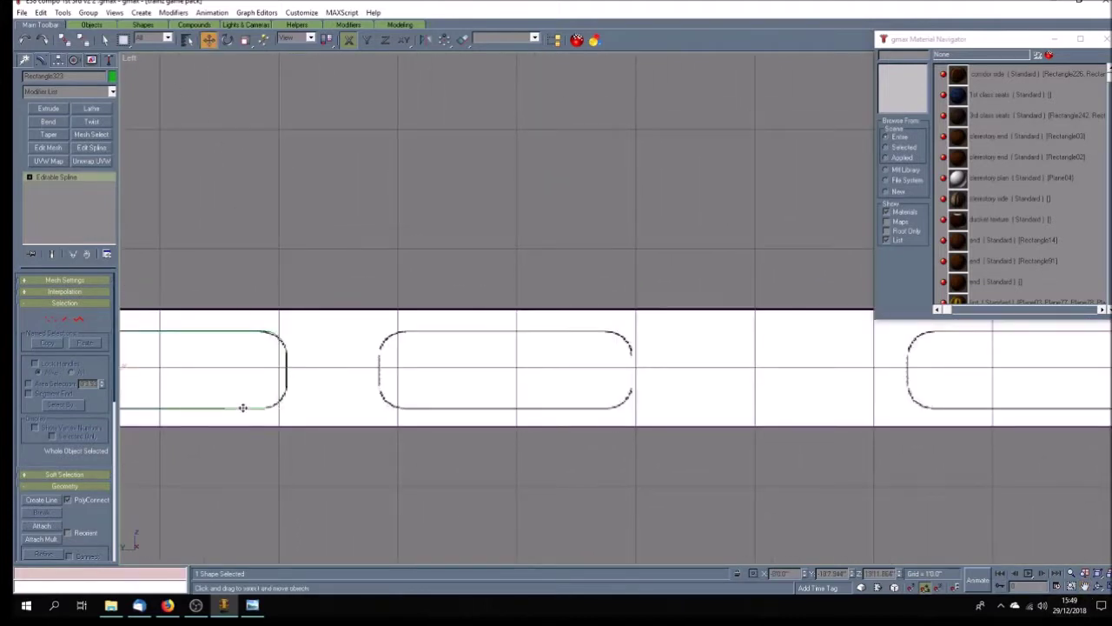
mouse_move(243, 408)
shift+mouse_down()
mouse_move(507, 412)
mouse_move(587, 425)
shift+mouse_up()
click(529, 345)
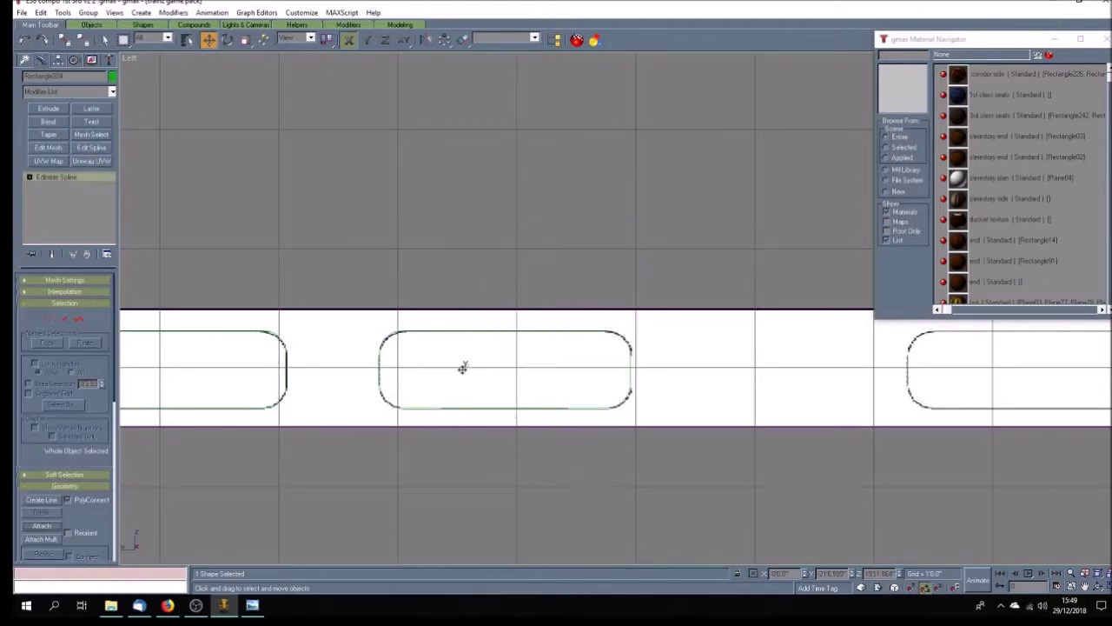
mouse_move(463, 368)
shift+mouse_down()
mouse_move(650, 385)
mouse_move(861, 375)
mouse_move(991, 402)
shift+mouse_up()
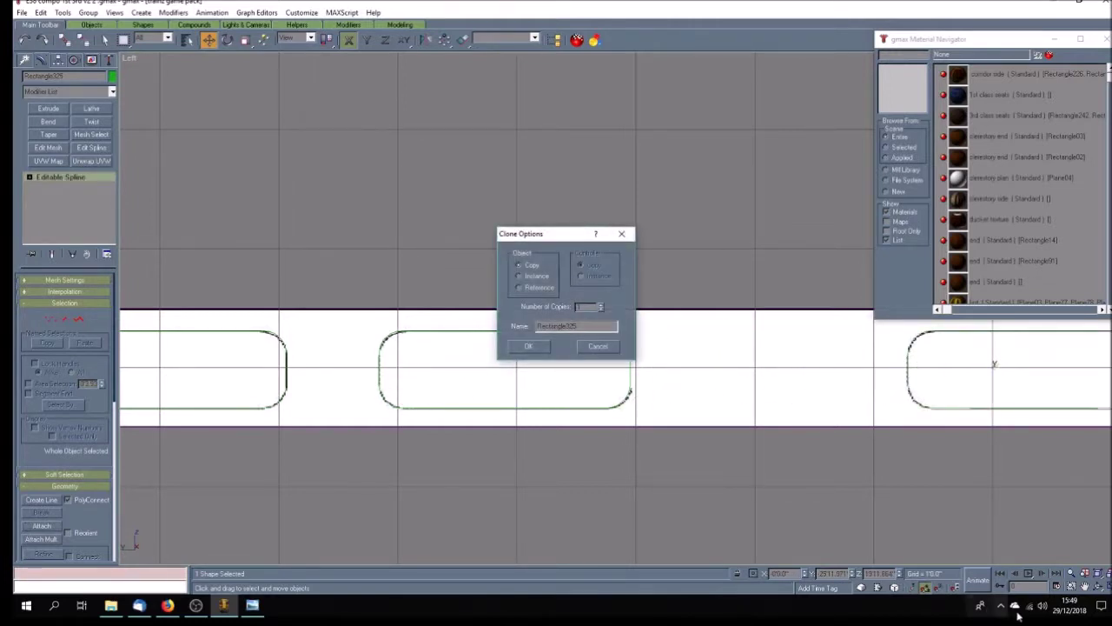
click(543, 347)
Step: Inspect the traced splines along the whole plan, then examine the fourth and fifth outlines up close
click(1086, 592)
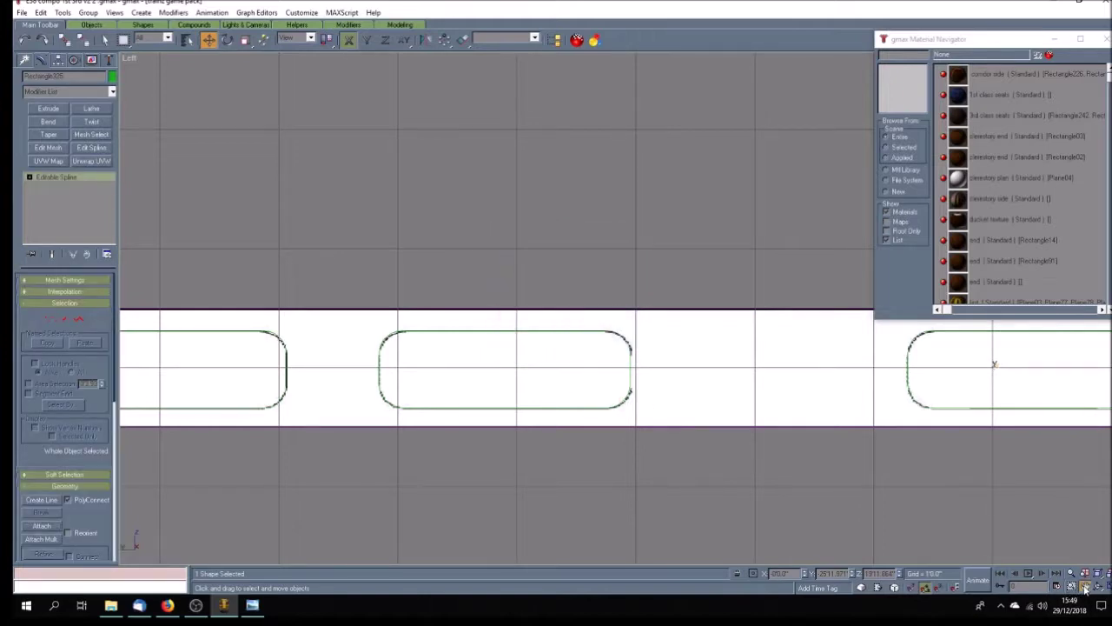
drag(956, 462, 897, 481)
scroll(897, 476, down, 10)
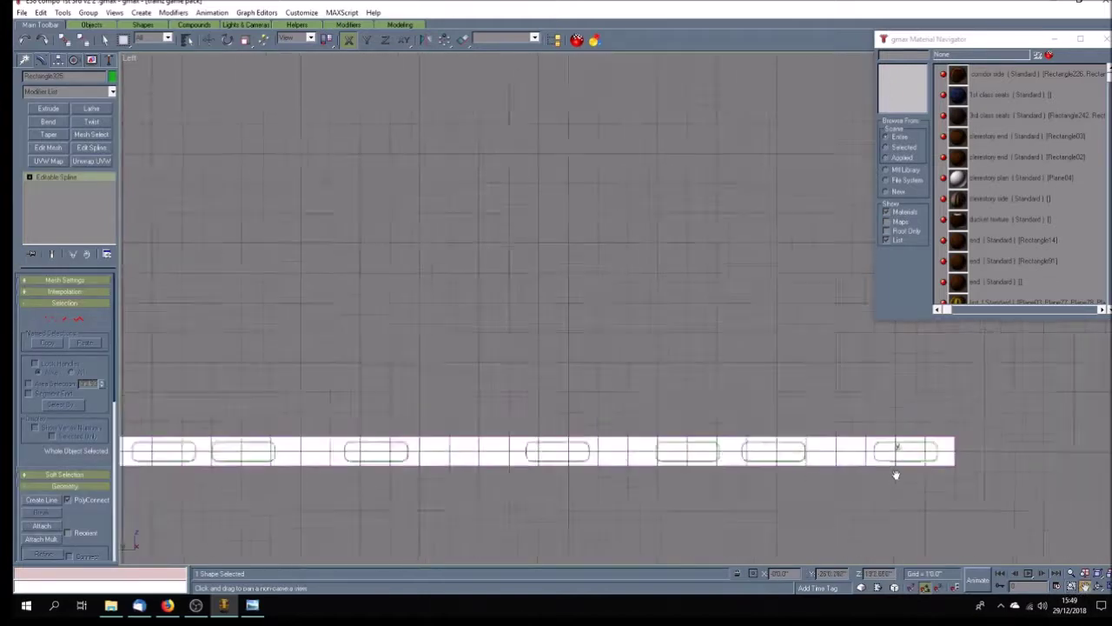
scroll(425, 465, up, 8)
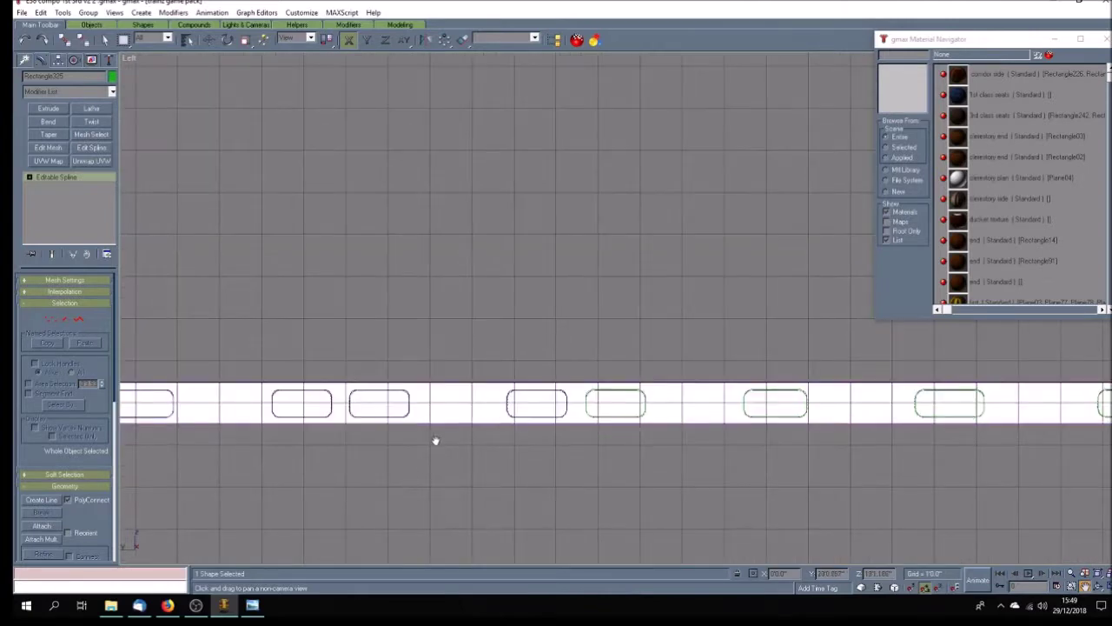
scroll(569, 426, up, 5)
scroll(556, 389, up, 2)
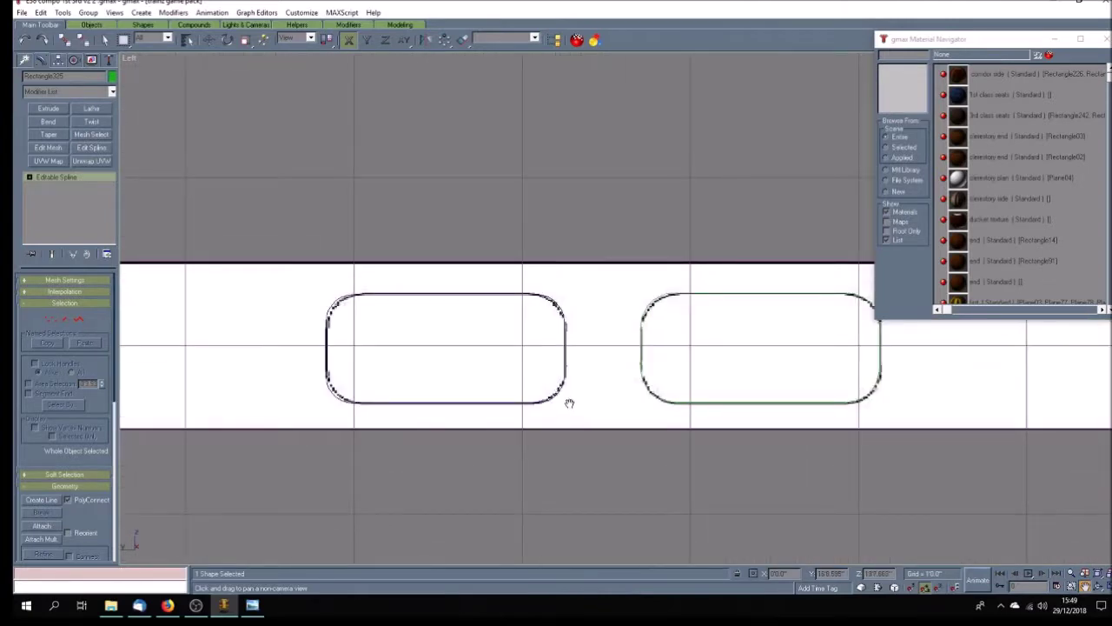
Step: Delete the misaligned spline from the fourth outline of the plan
click(208, 40)
click(329, 306)
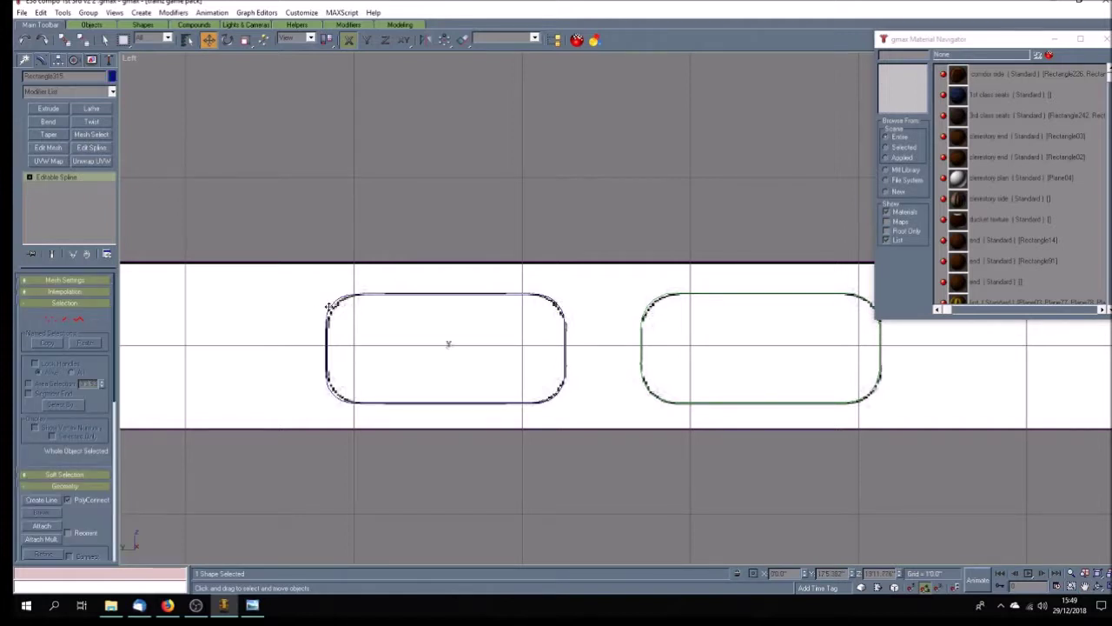
click(330, 306)
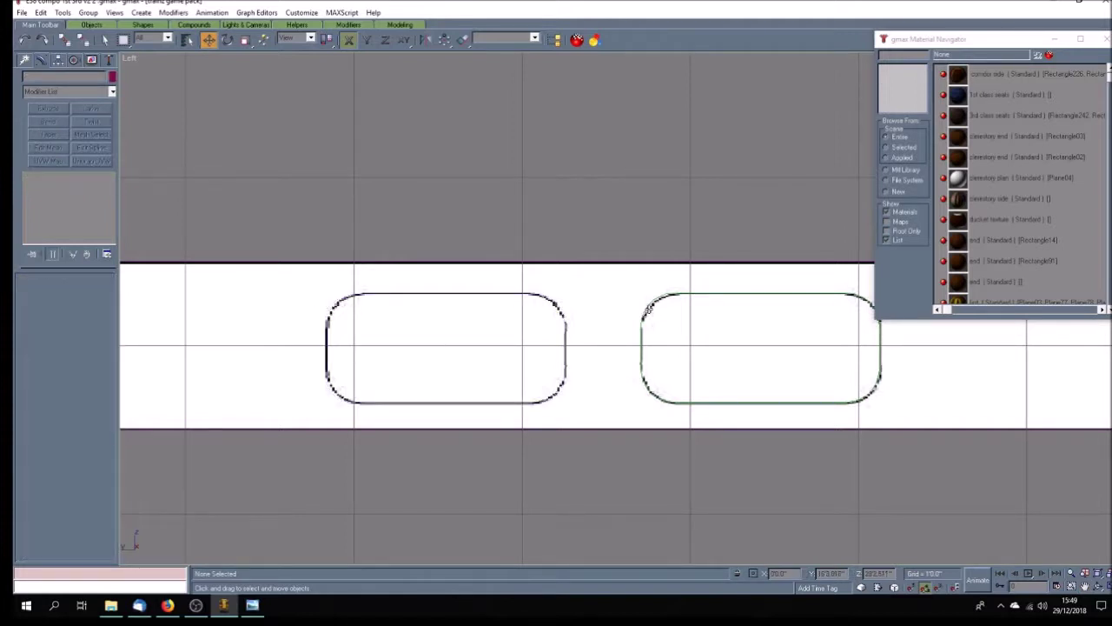
Step: Copy the fifth outline's rounded rectangle along the plan onto the fourth outline and convert the copy to an editable spline
click(647, 309)
key(F3)
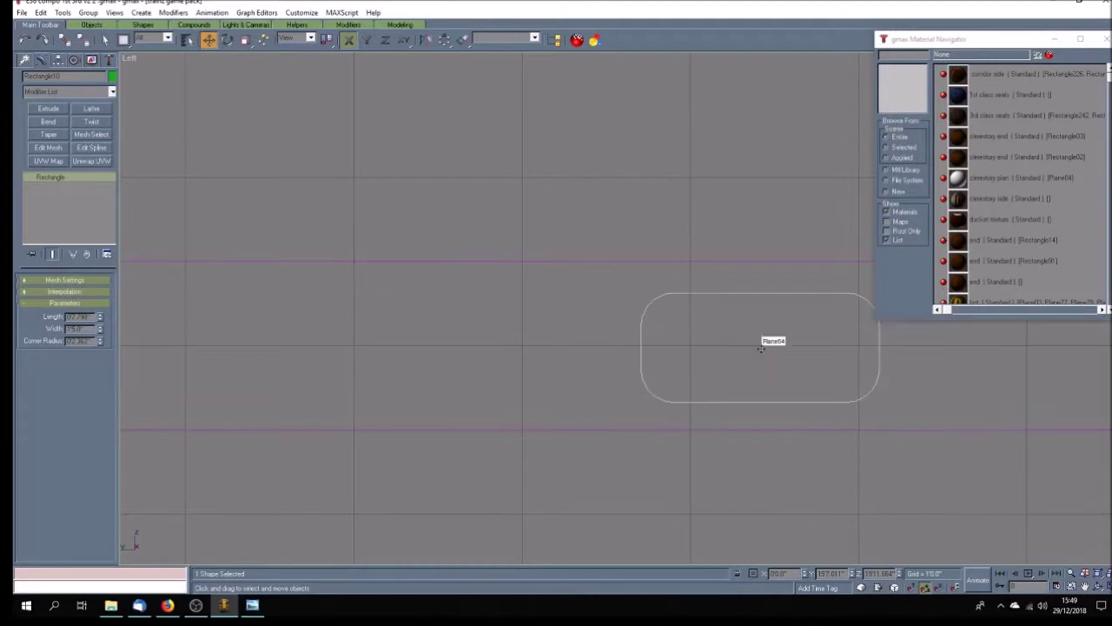
key(F3)
mouse_move(762, 346)
shift+mouse_down()
mouse_move(426, 342)
mouse_move(446, 351)
shift+mouse_up()
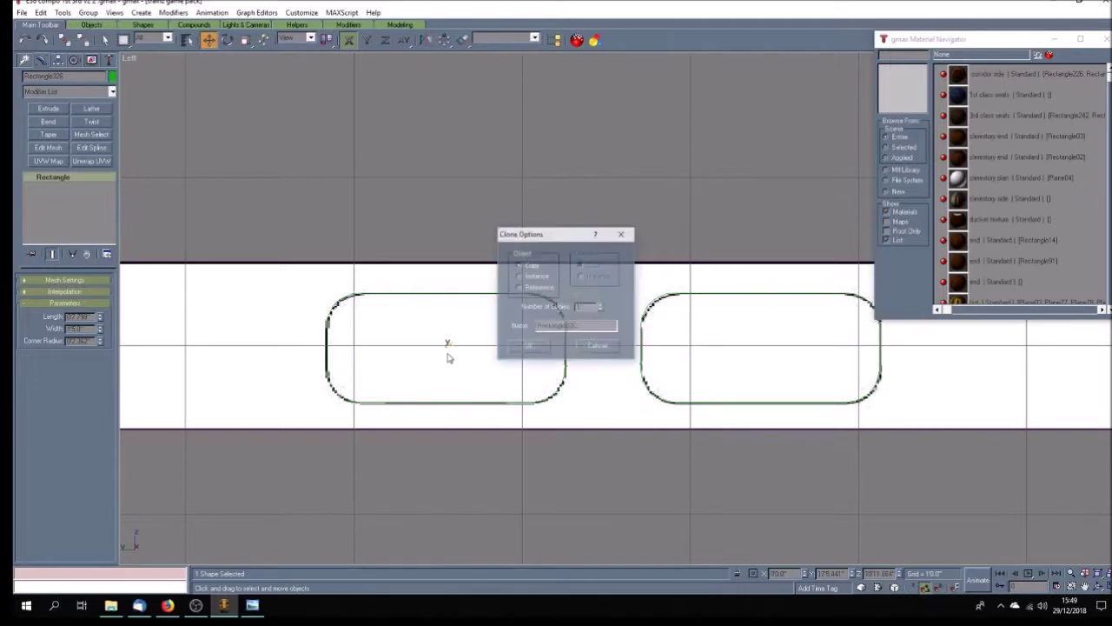
click(526, 349)
right_click(85, 180)
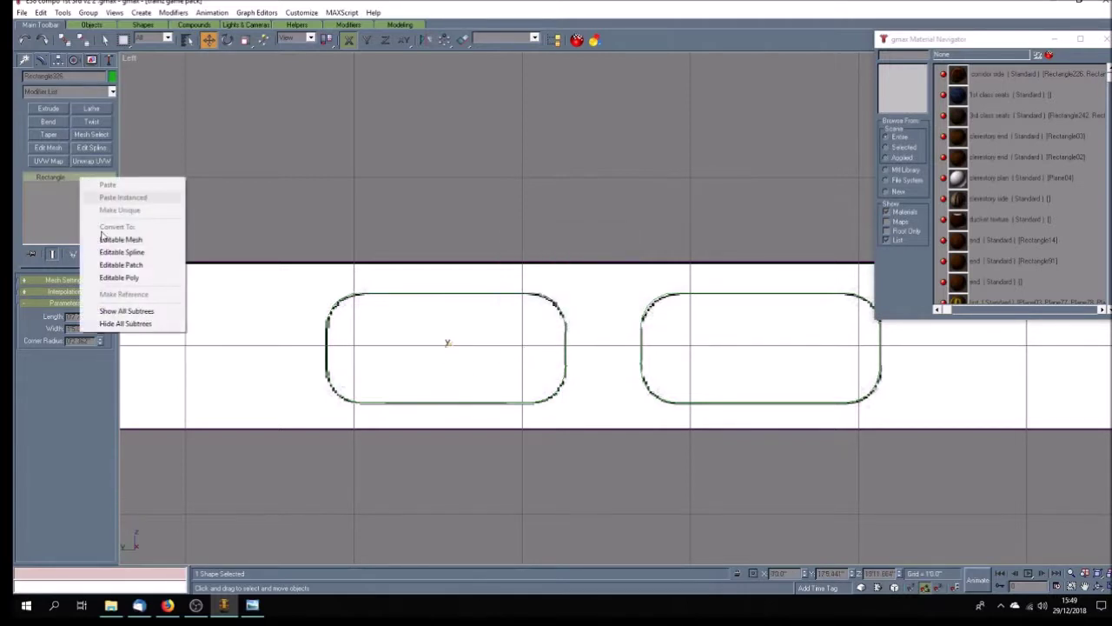
click(118, 251)
Step: Delete the old splines from the second and third outlines of the plan
click(1082, 588)
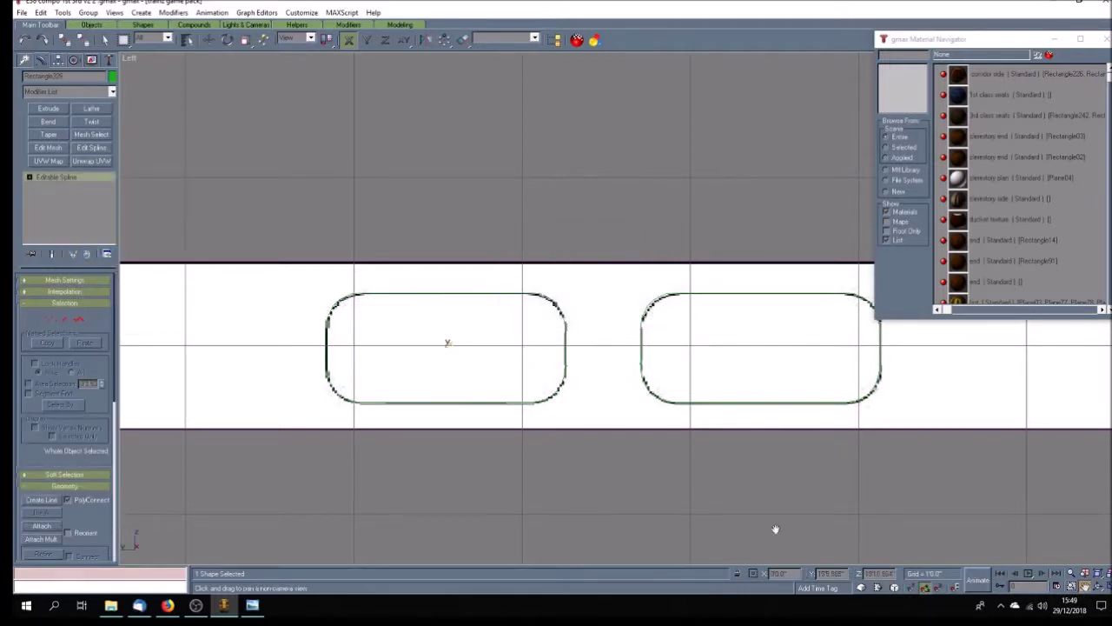
drag(223, 373, 720, 423)
click(105, 40)
click(883, 452)
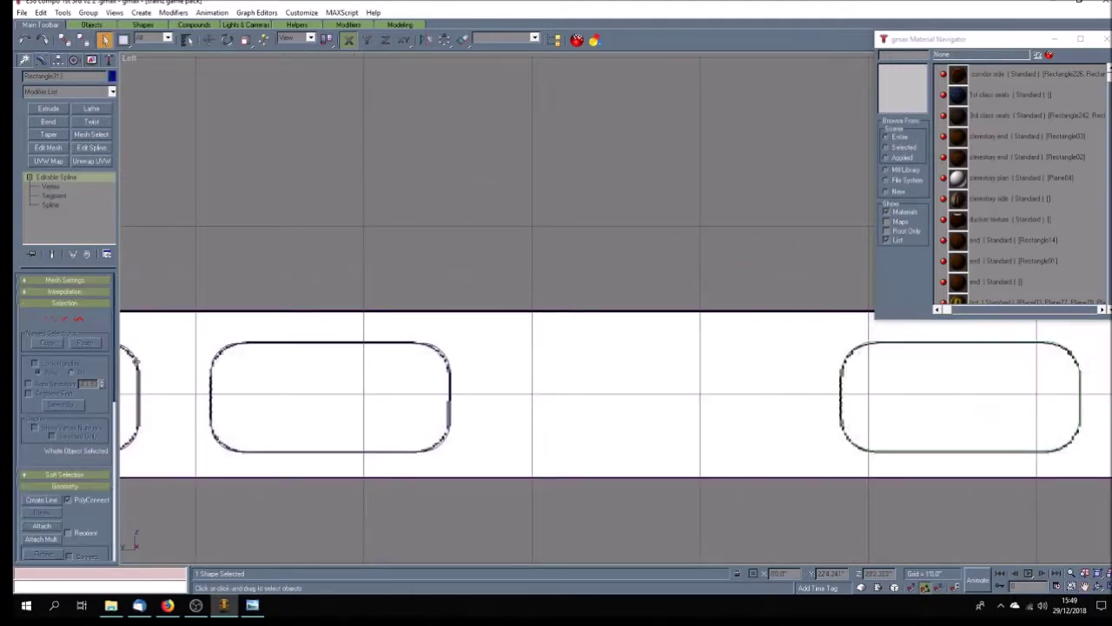
click(131, 360)
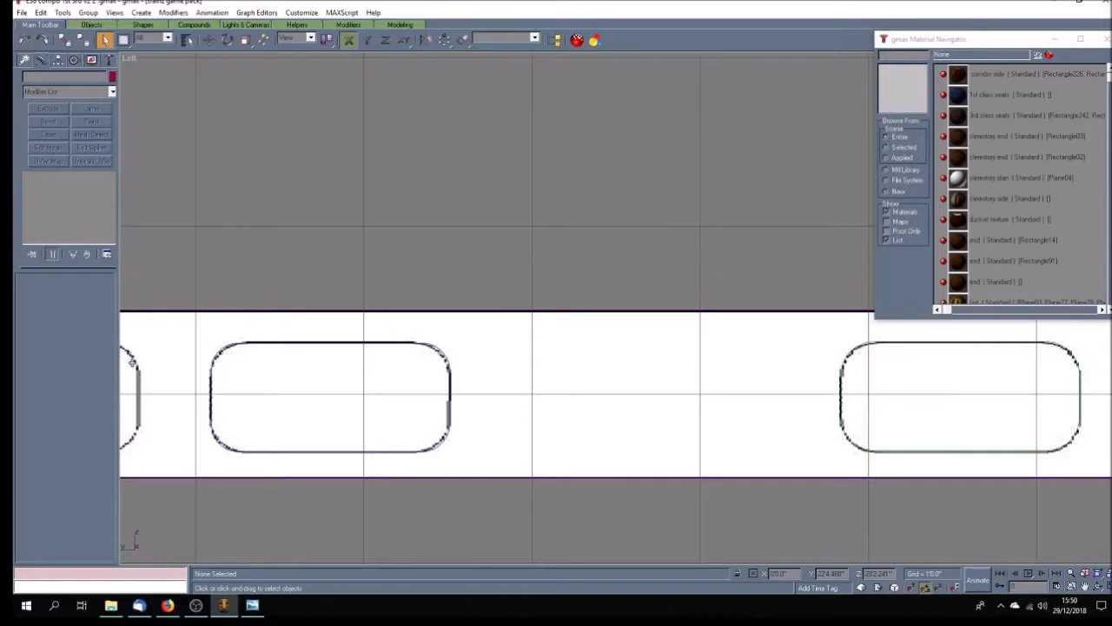
click(217, 352)
click(402, 439)
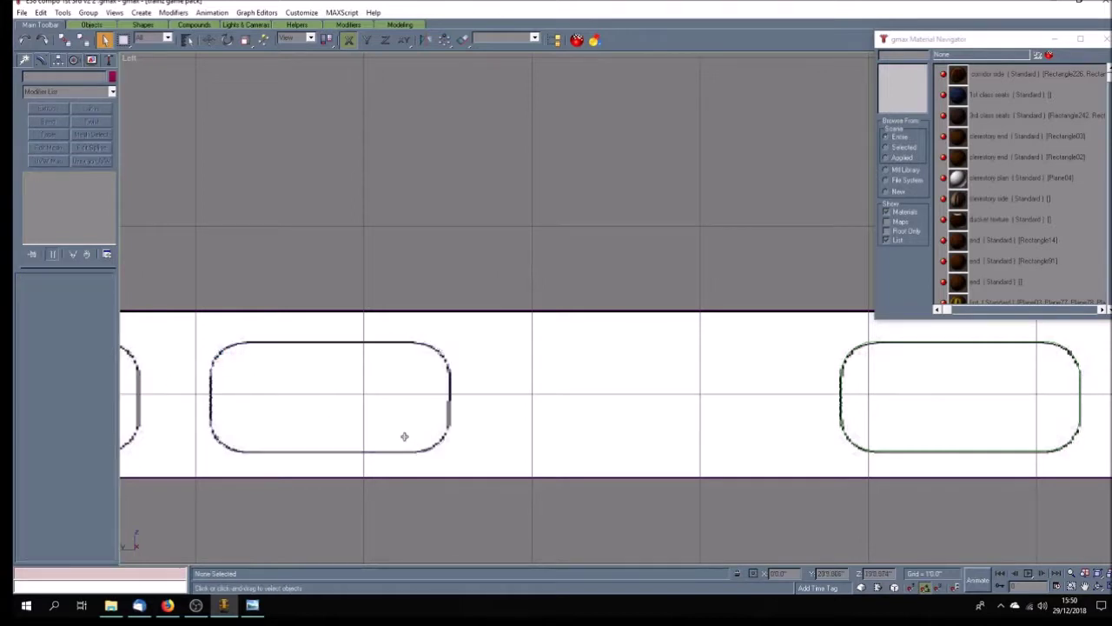
Step: Copy the fourth outline's spline along the plan onto the third outline
click(873, 342)
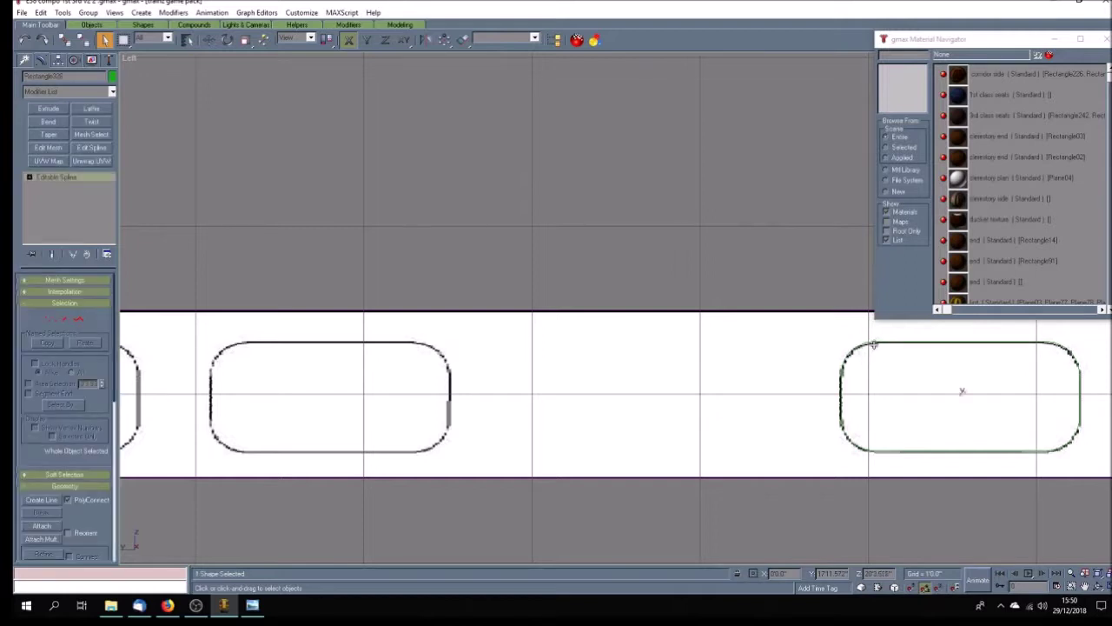
click(209, 40)
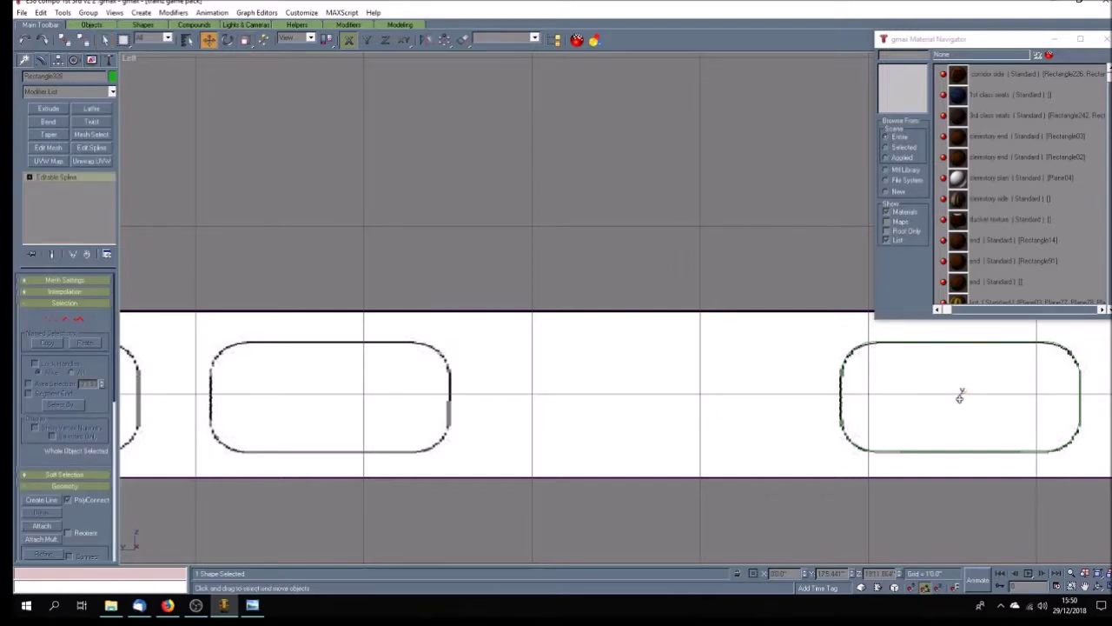
shift+drag(962, 394, 331, 395)
click(532, 347)
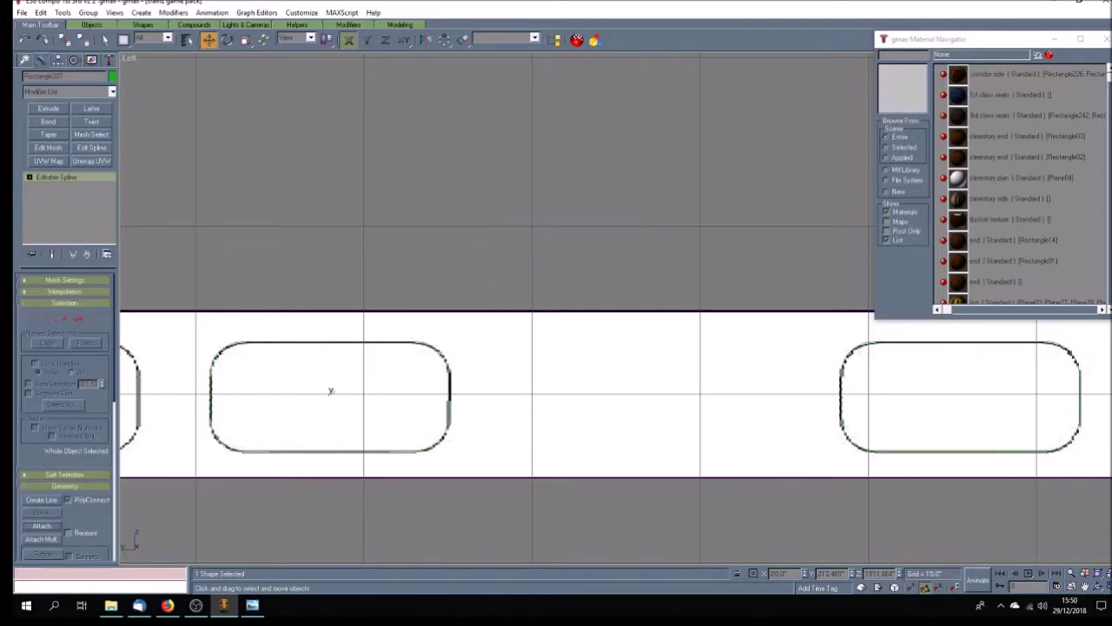
Step: Copy the third outline's spline along the plan onto the second outline
click(1084, 585)
drag(193, 376, 962, 397)
click(208, 40)
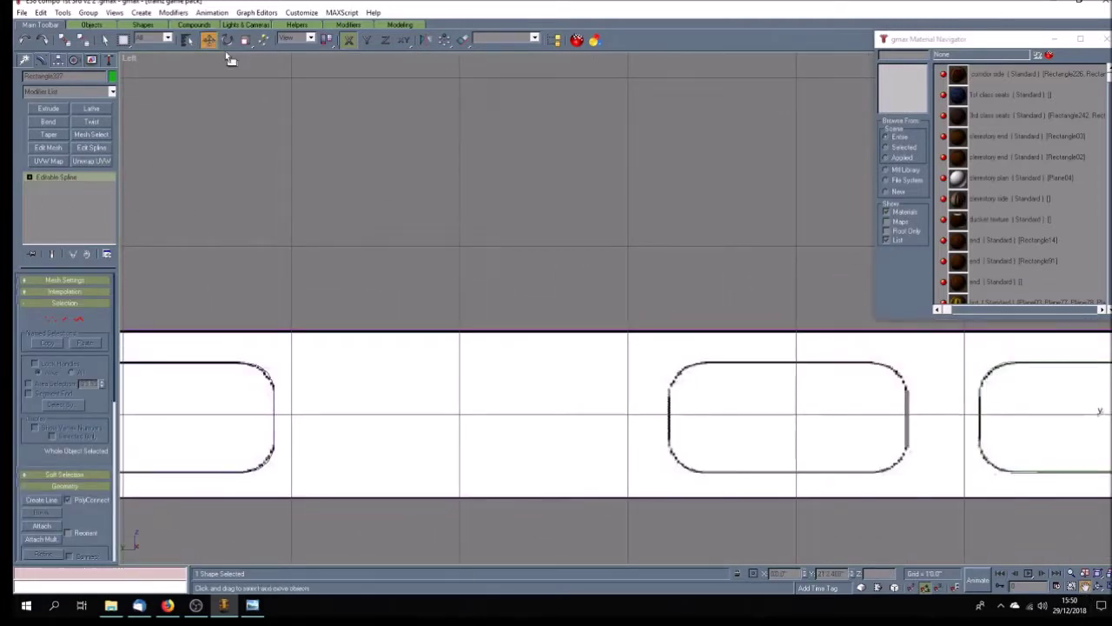
click(1092, 410)
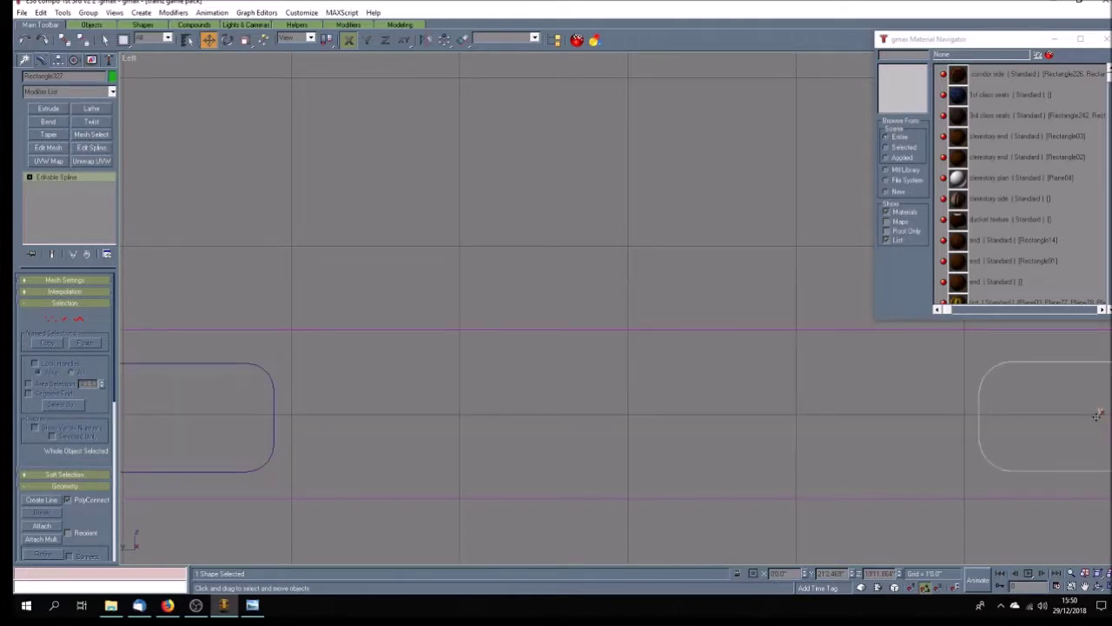
drag(1098, 414, 788, 415)
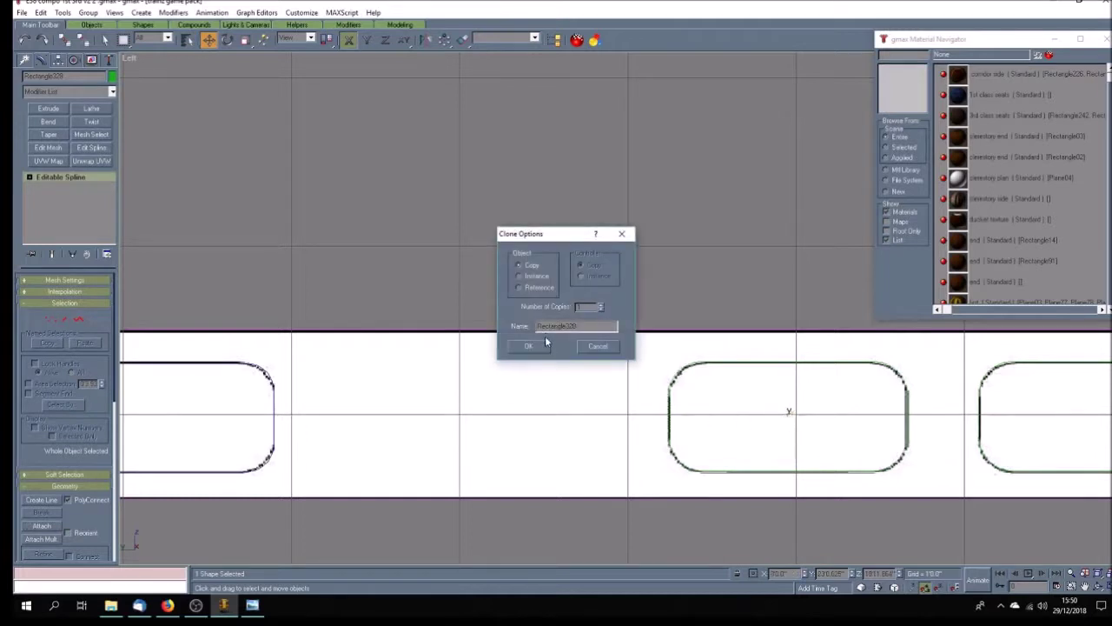
click(530, 347)
Step: Replace the first outline's old spline with a copy of the second outline's spline, aligned to the outline's inner end
click(273, 408)
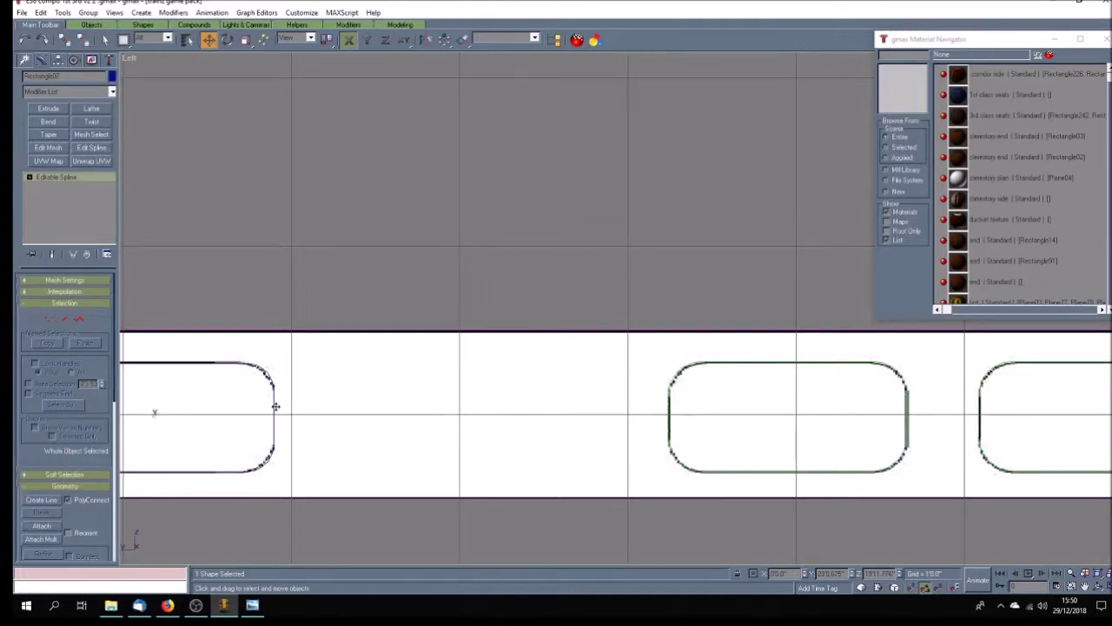
key(Delete)
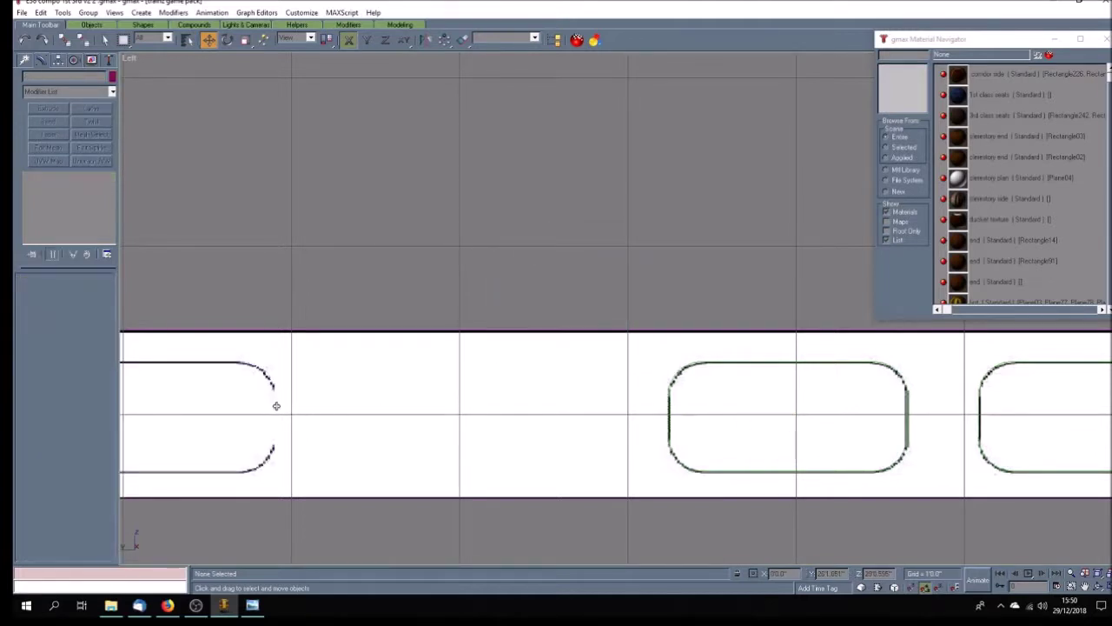
click(671, 383)
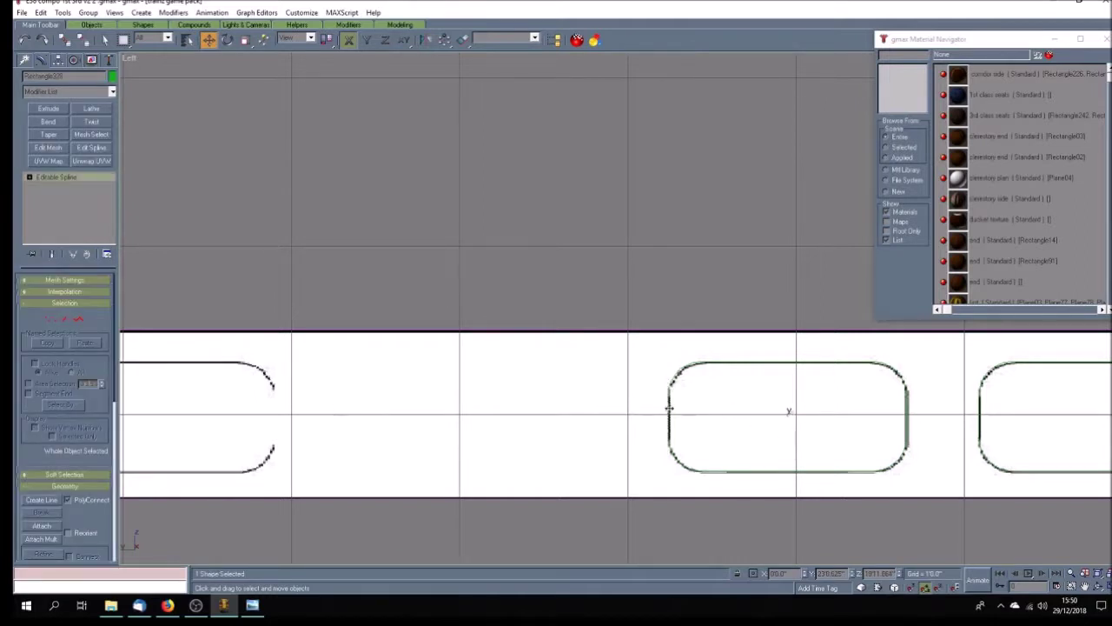
shift+drag(669, 409, 81, 420)
shift+drag(213, 420, 154, 420)
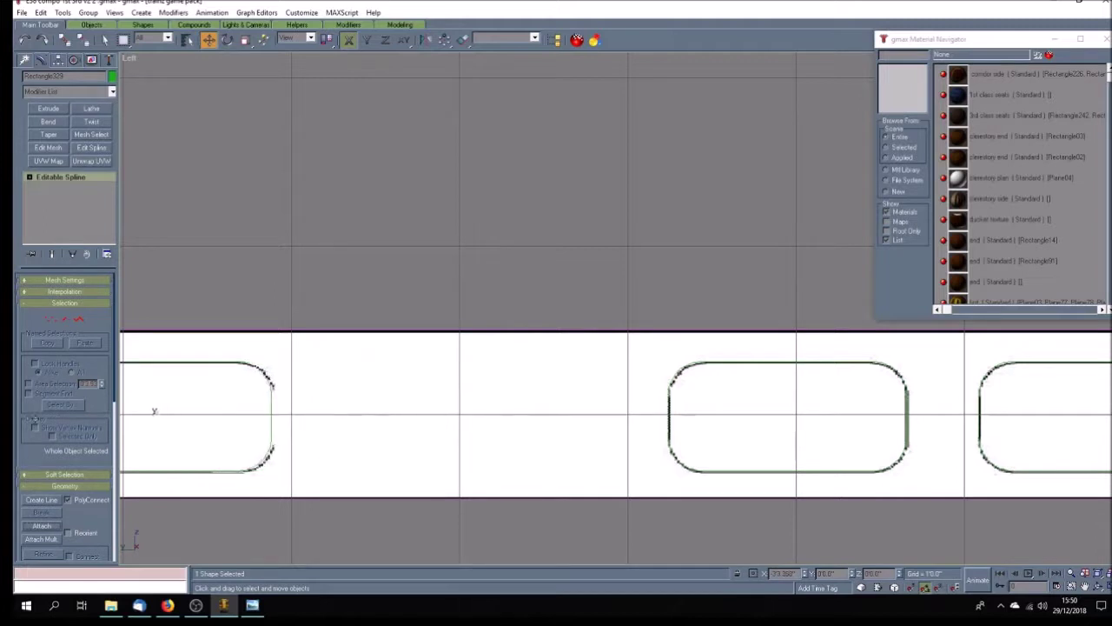
click(526, 346)
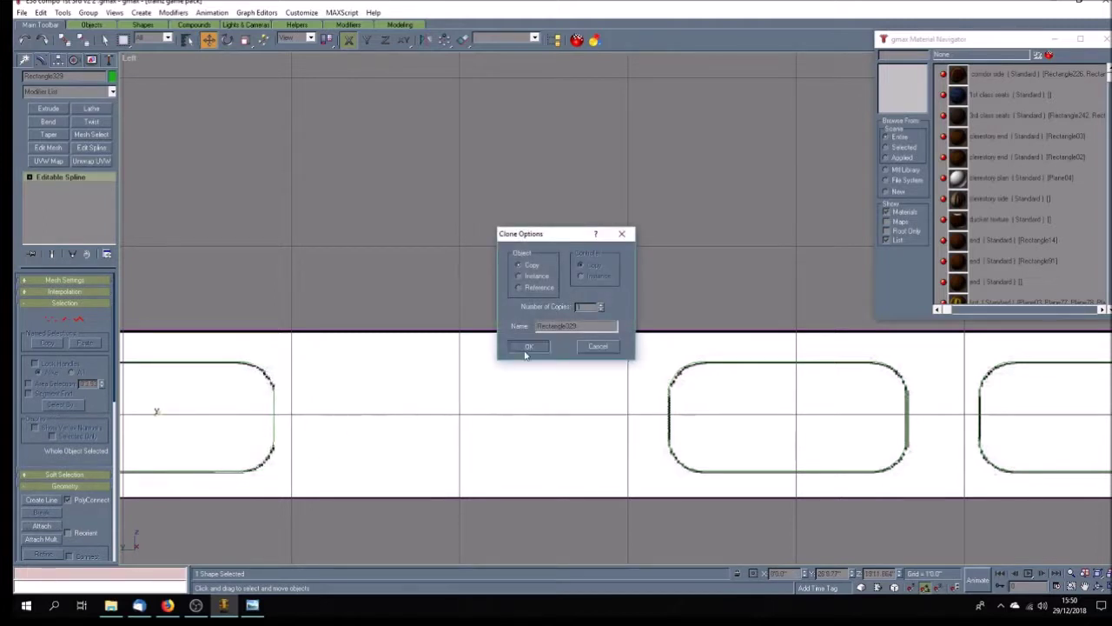
Step: Move the vertices at the outer end of the first outline's spline outward to fit the textured outline
click(1084, 586)
drag(293, 426, 631, 436)
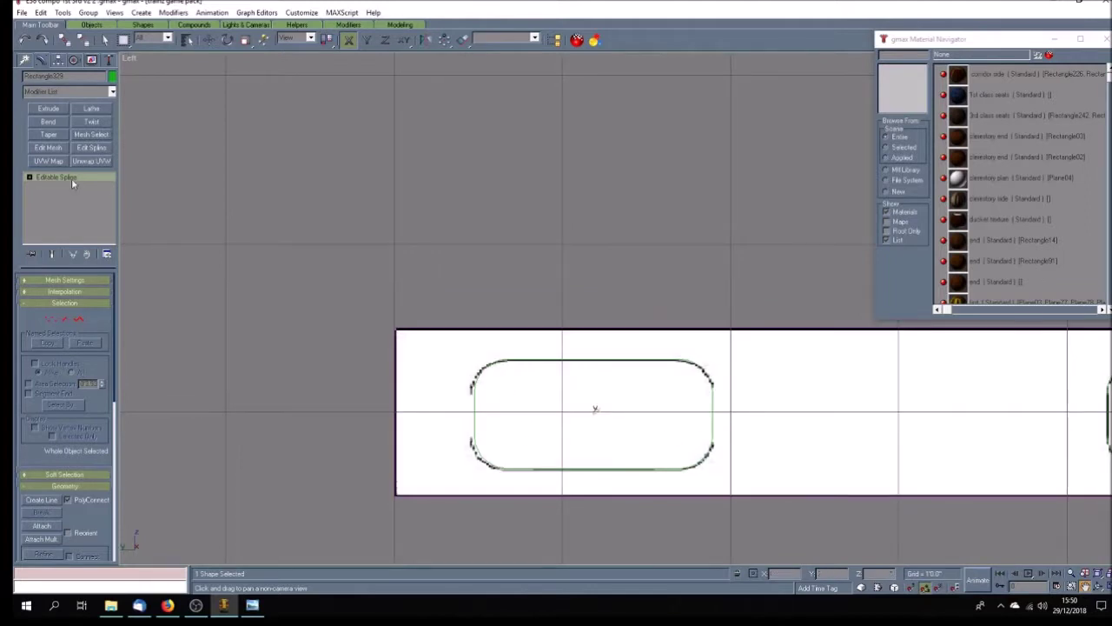
click(29, 178)
click(48, 186)
drag(518, 348, 427, 481)
drag(507, 360, 502, 363)
click(558, 294)
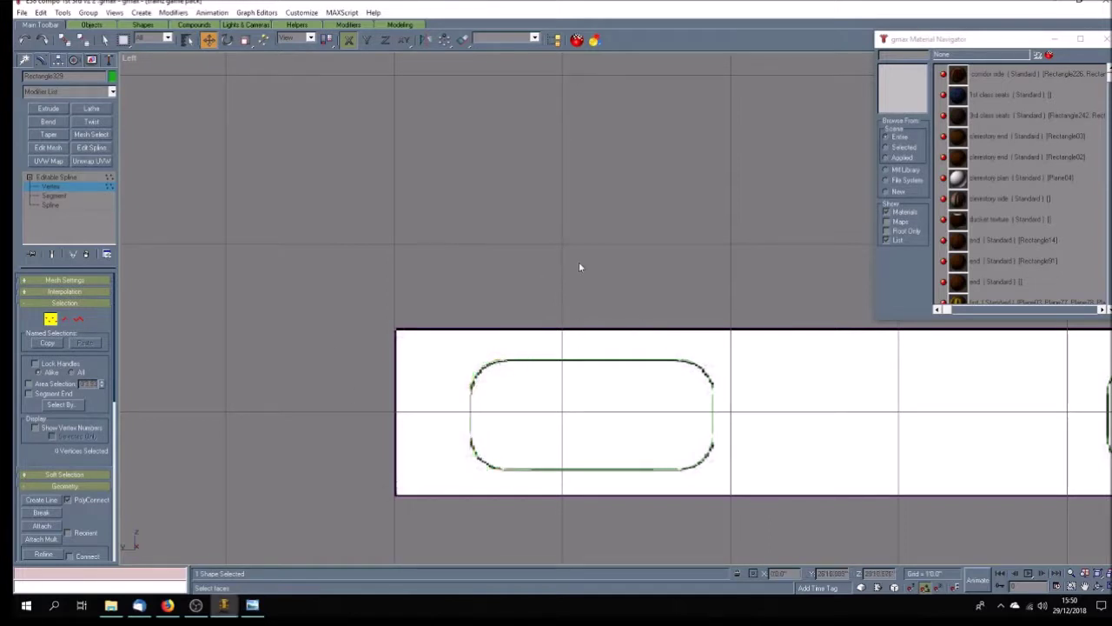
drag(565, 255, 393, 515)
click(282, 348)
drag(755, 375, 661, 412)
drag(742, 524, 784, 527)
click(307, 405)
click(84, 176)
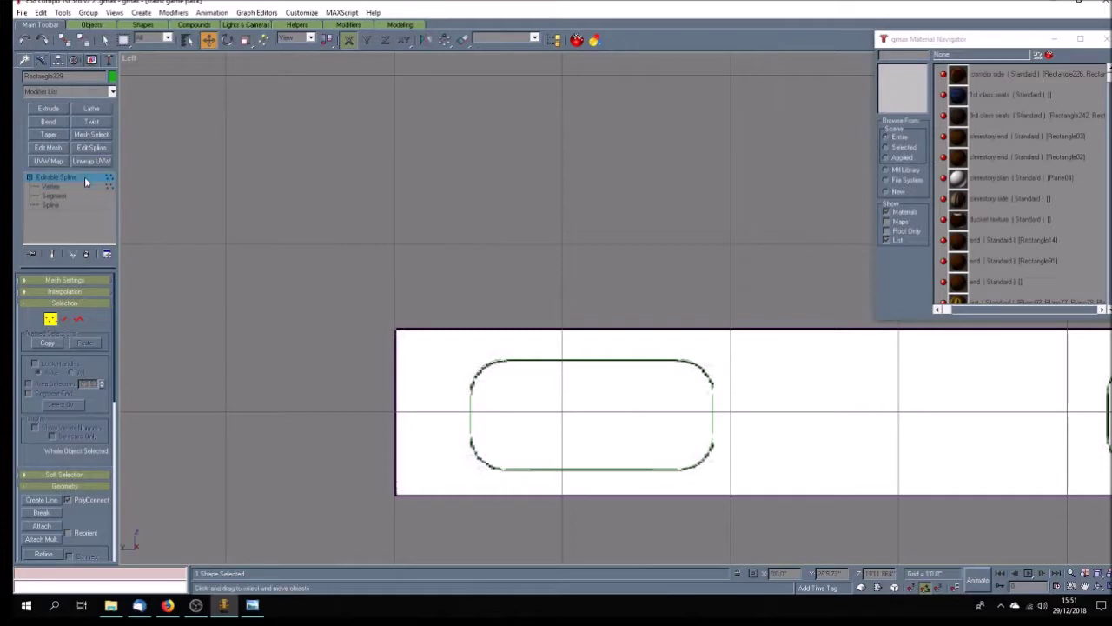
Step: Examine the traced splines along the whole plan, then the plan above the carriage in the perspective view
click(234, 319)
scroll(241, 321, down, 2)
scroll(242, 319, down, 6)
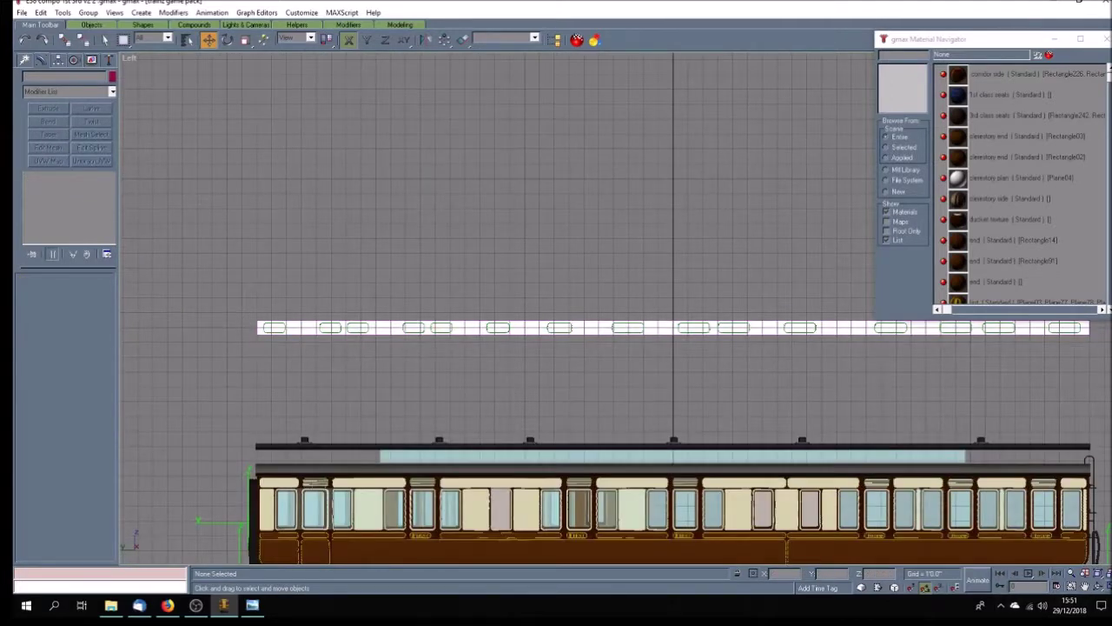
click(1086, 587)
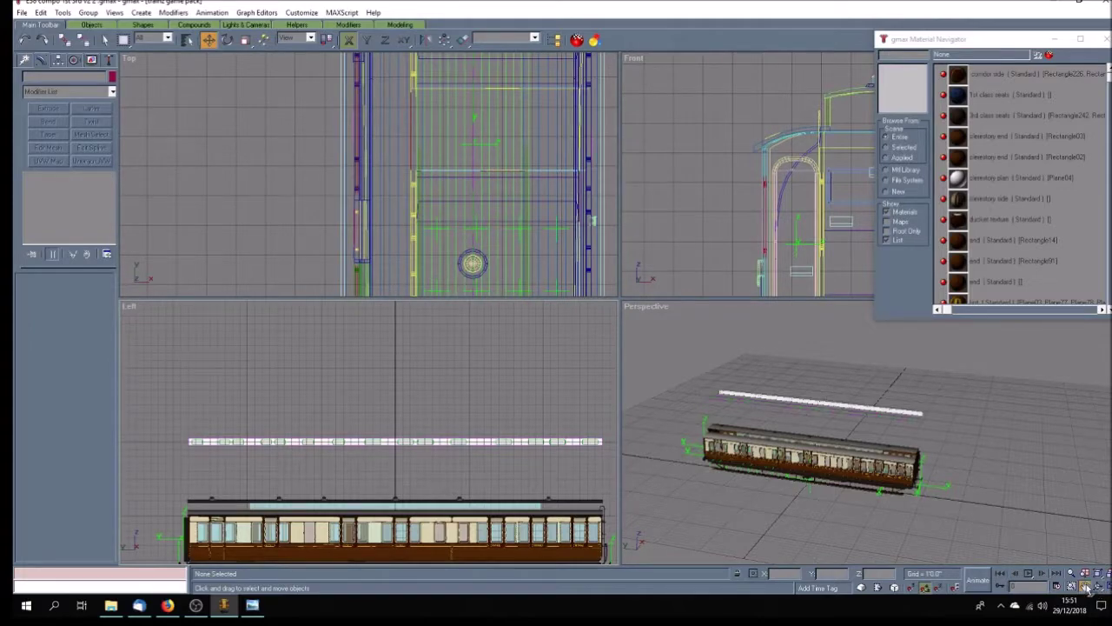
click(943, 484)
click(1100, 588)
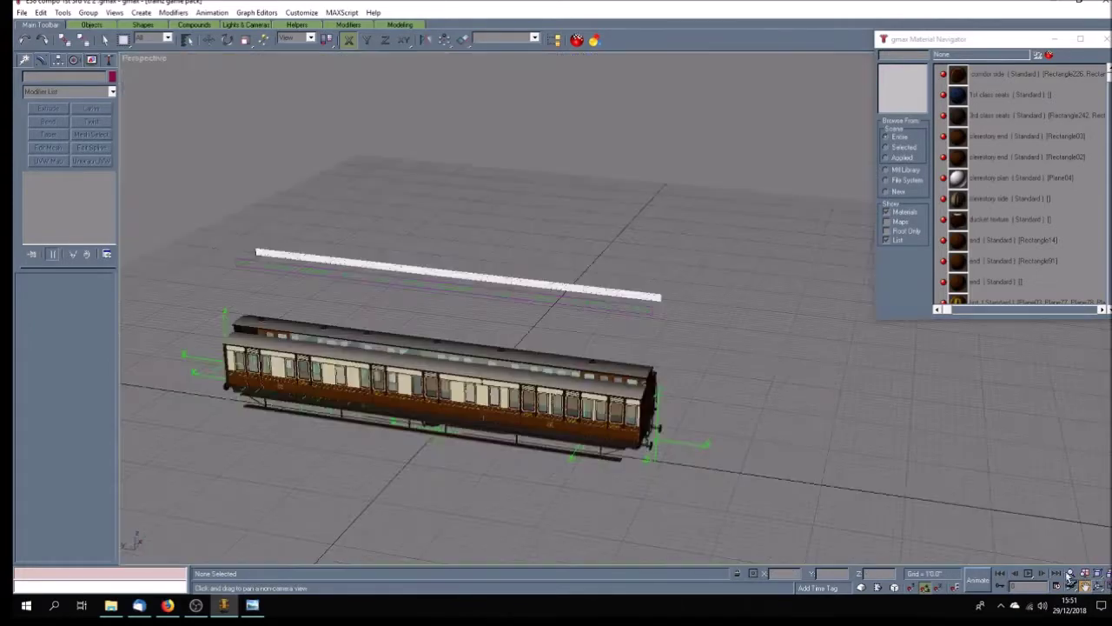
drag(342, 310, 536, 368)
scroll(438, 336, up, 3)
scroll(536, 366, up, 3)
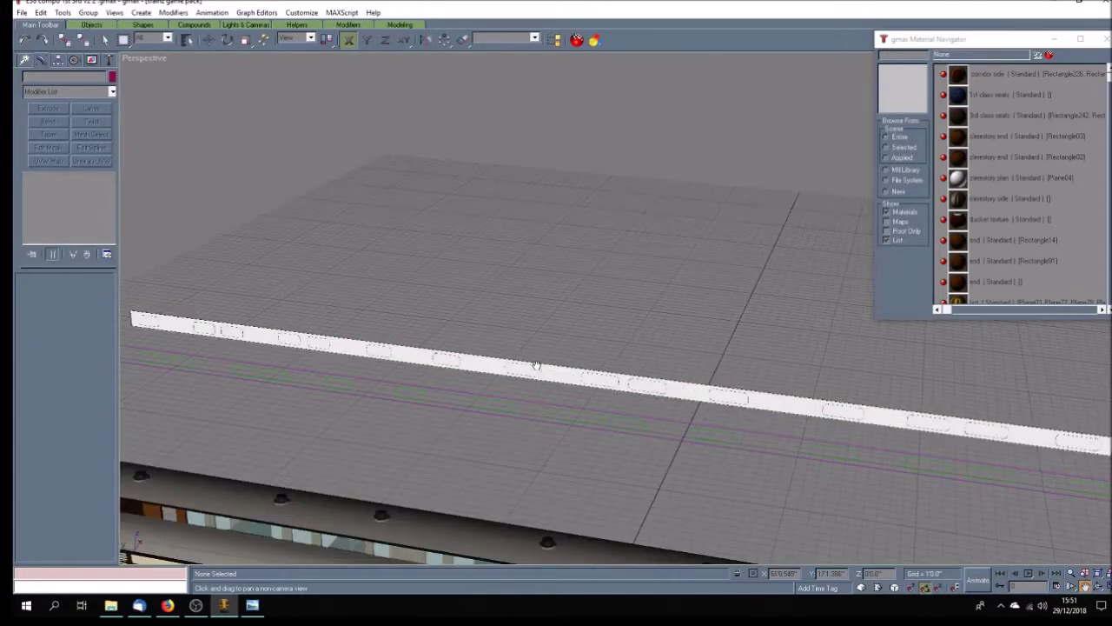
scroll(537, 366, down, 3)
Step: Convert the plan's long outline rectangle to an editable spline and attach all the rounded opening splines to it
click(111, 59)
click(300, 332)
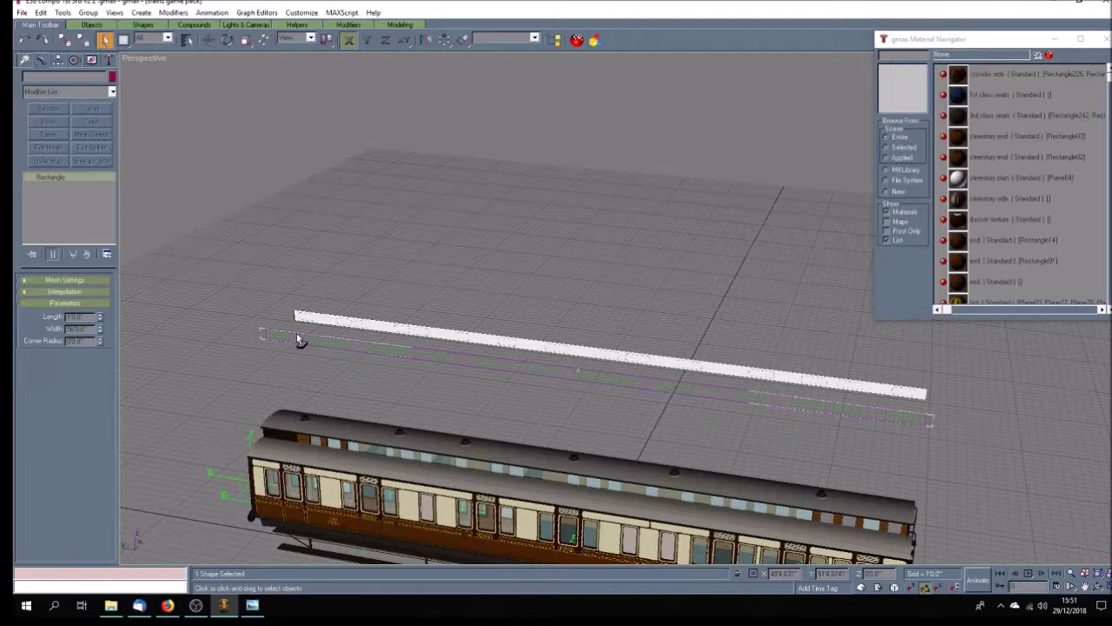
right_click(52, 177)
click(103, 252)
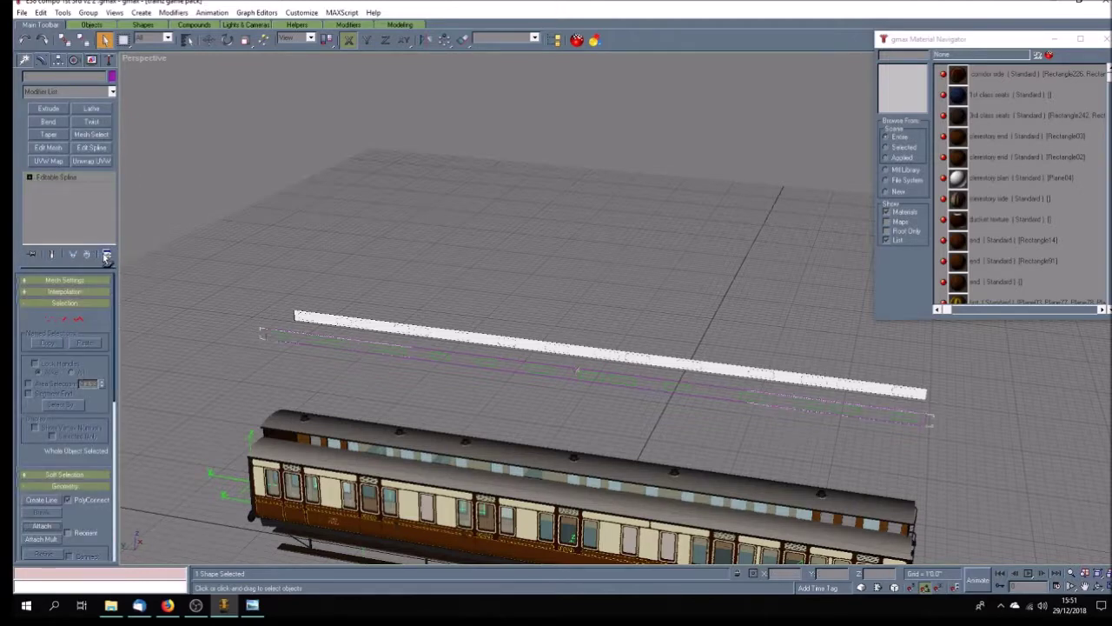
click(52, 528)
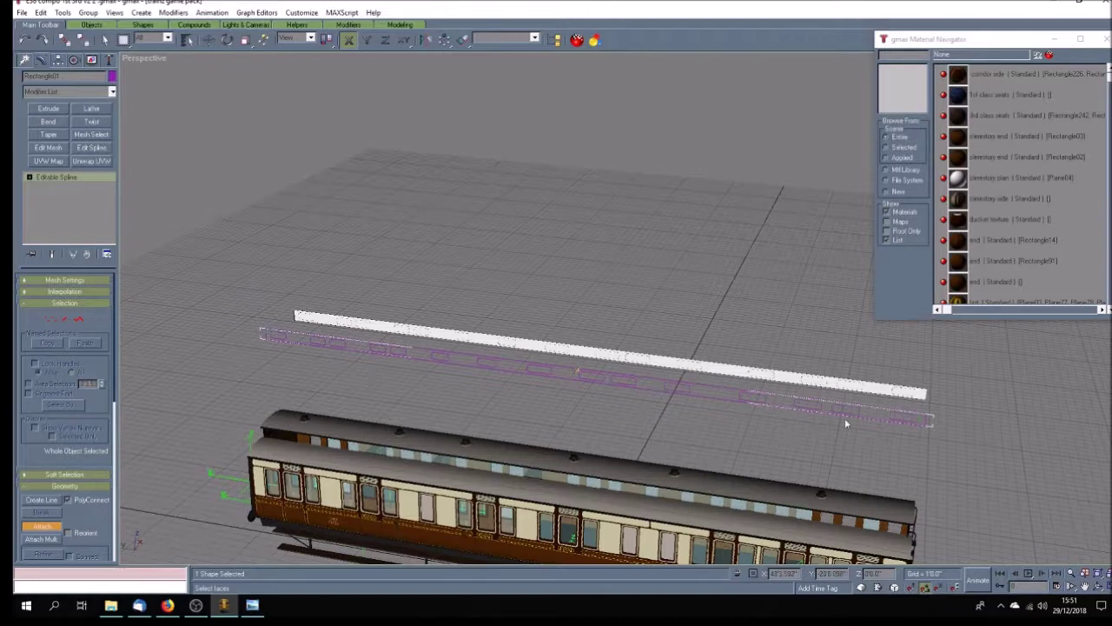
click(48, 525)
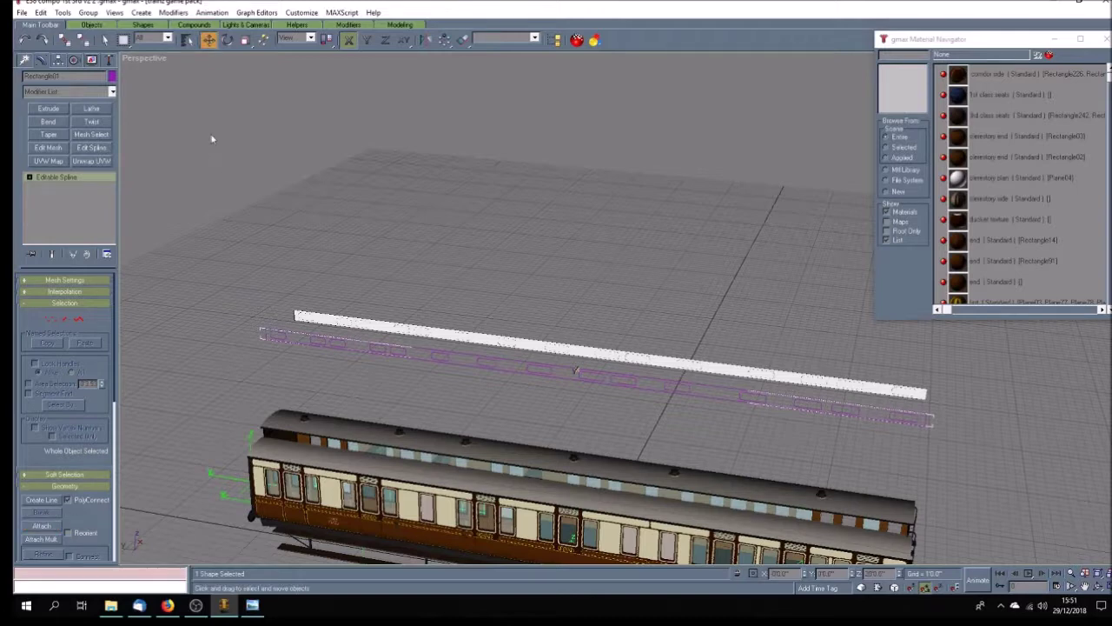
Step: Copy the combined outline spline straight up along the Z axis, well above the textured plan
click(580, 408)
click(394, 348)
click(385, 39)
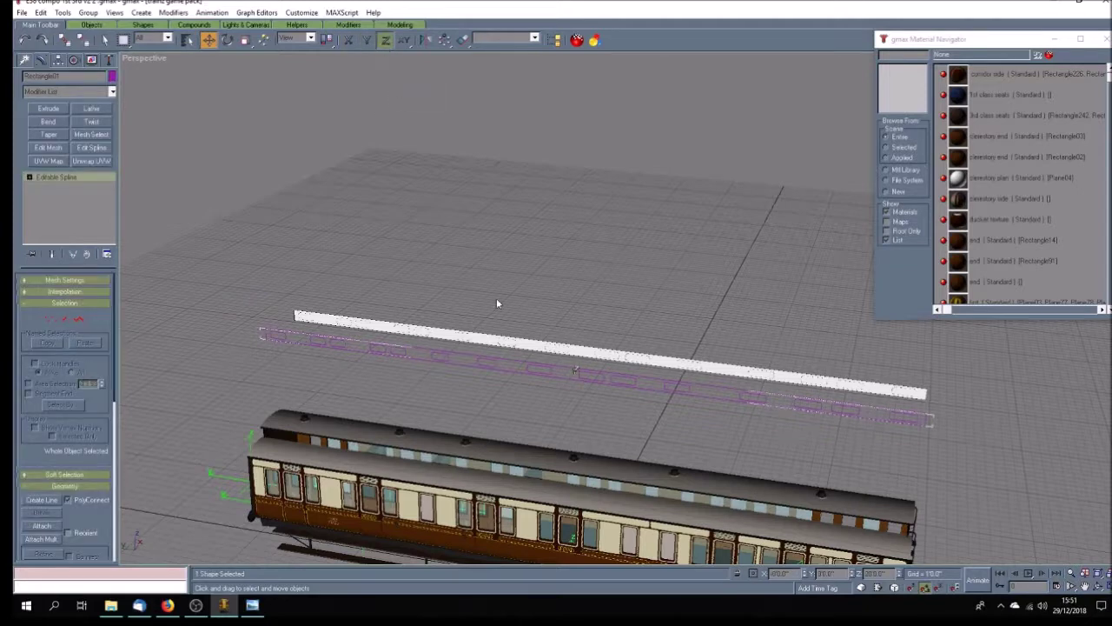
shift+drag(575, 371, 579, 225)
click(535, 347)
Step: Apply an Extrude modifier to the original combined outline spline beside the textured plan
click(453, 409)
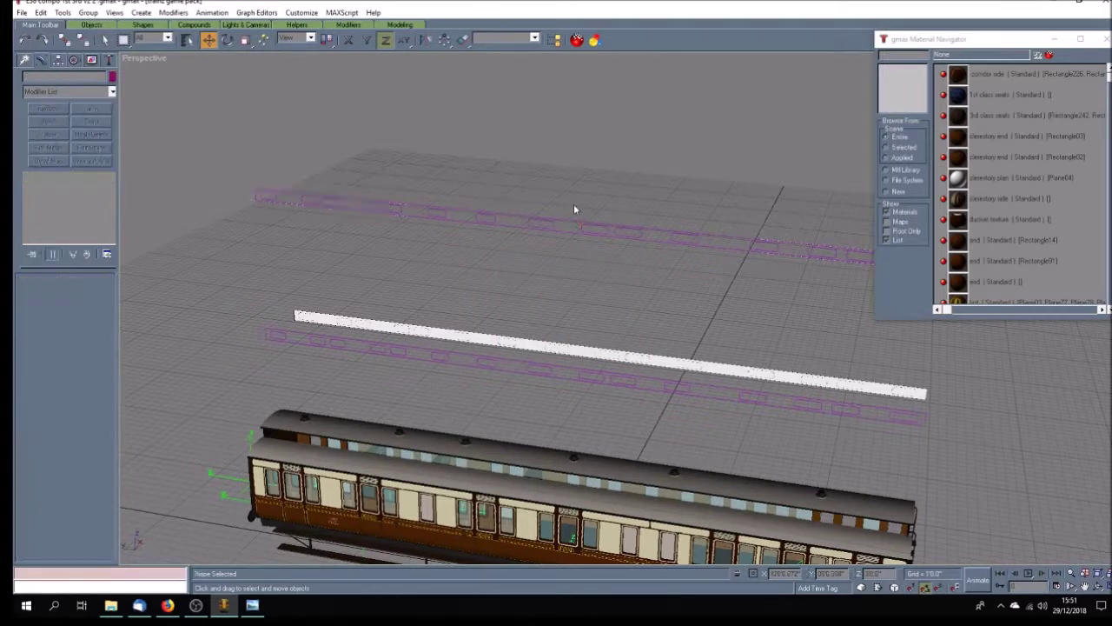
click(341, 359)
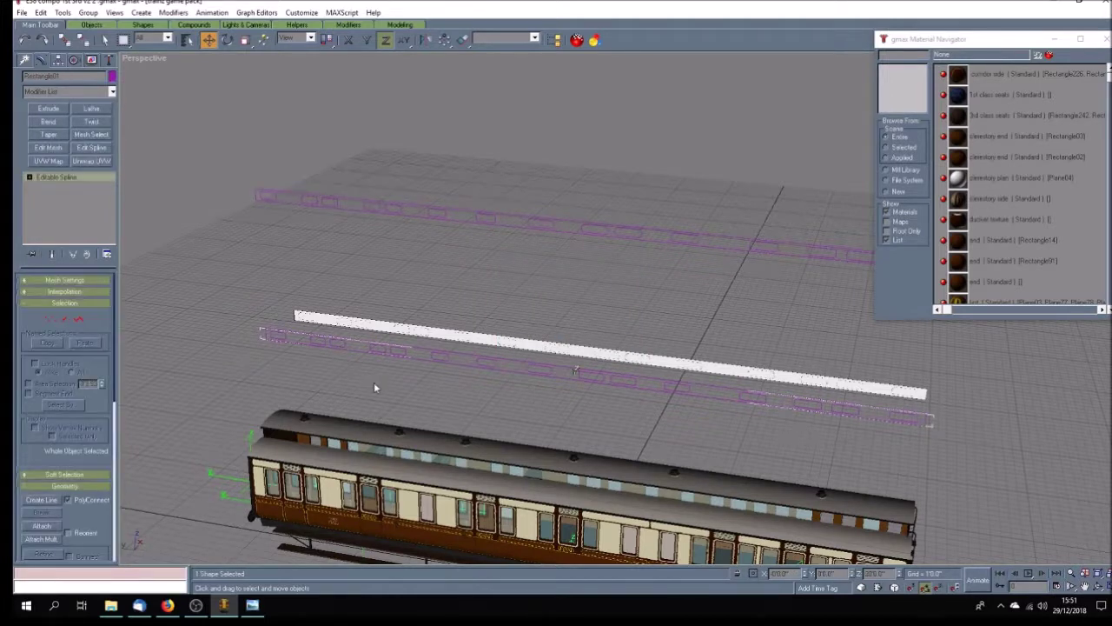
click(50, 109)
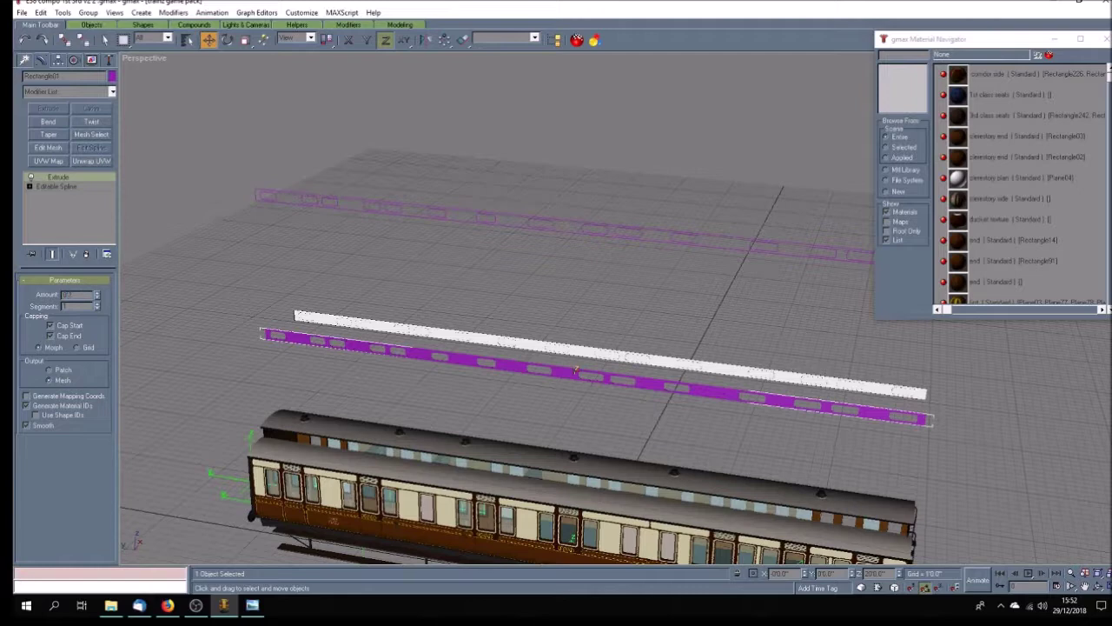
Step: Set the extrusion amount to 0'2.0" and assign the clerestory side material to the extruded shape
double_click(74, 295)
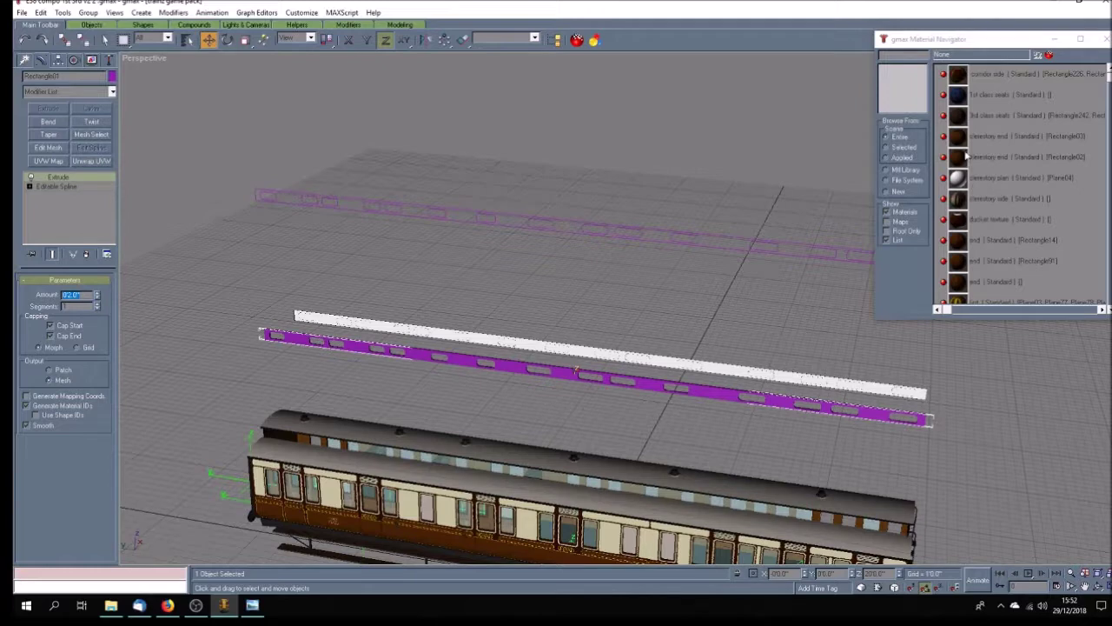
click(991, 199)
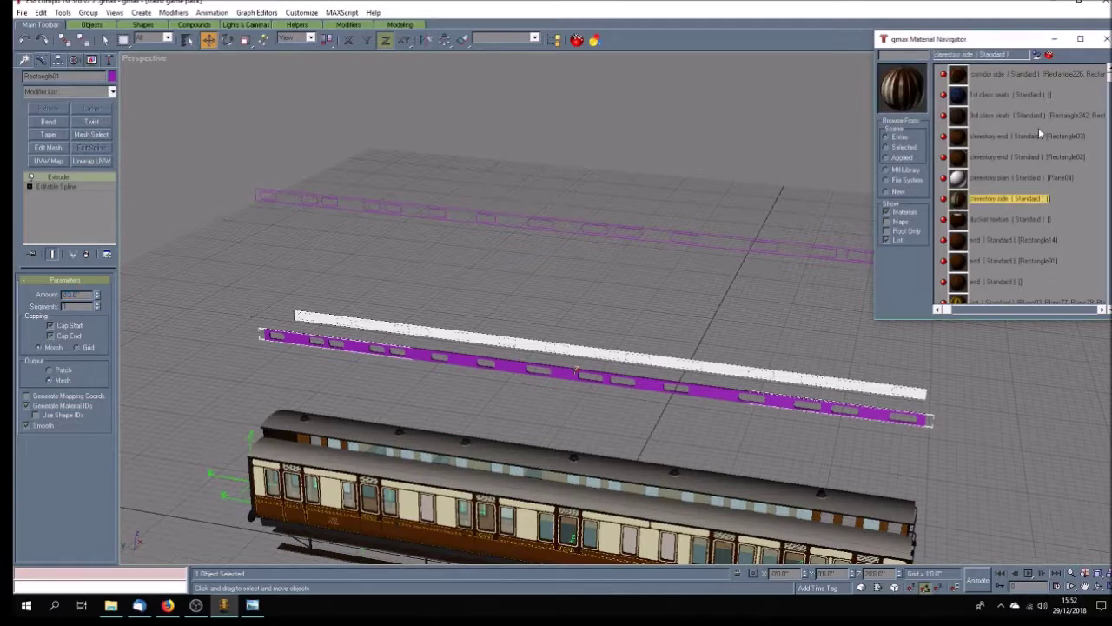
click(1037, 55)
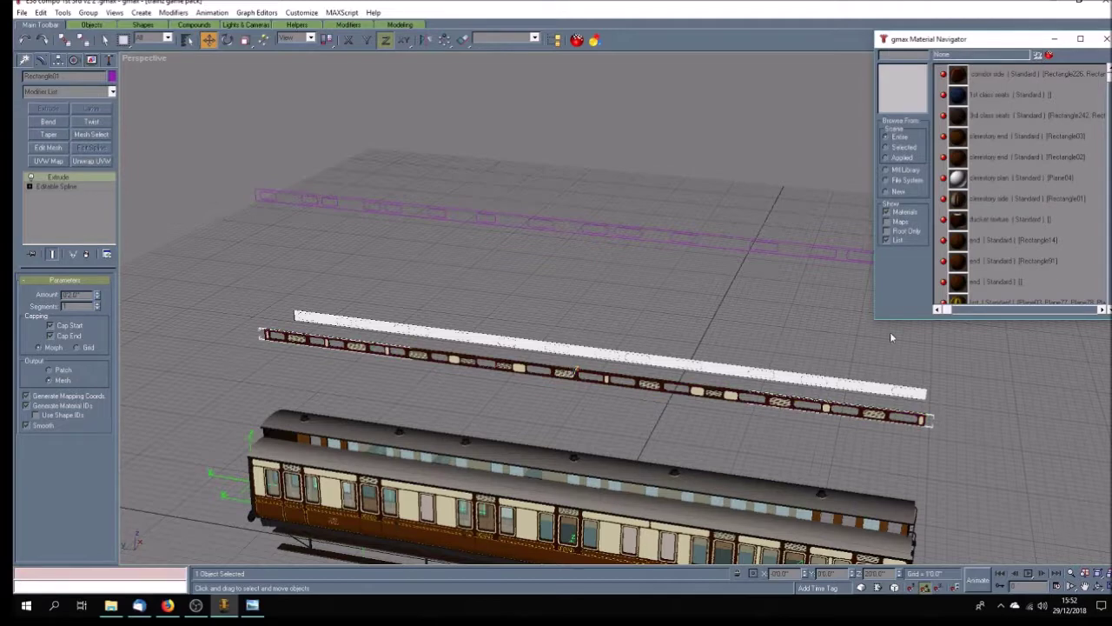
Step: Add an Unwrap UVW modifier to the extruded clerestory side and open its texture coordinates for editing
click(91, 161)
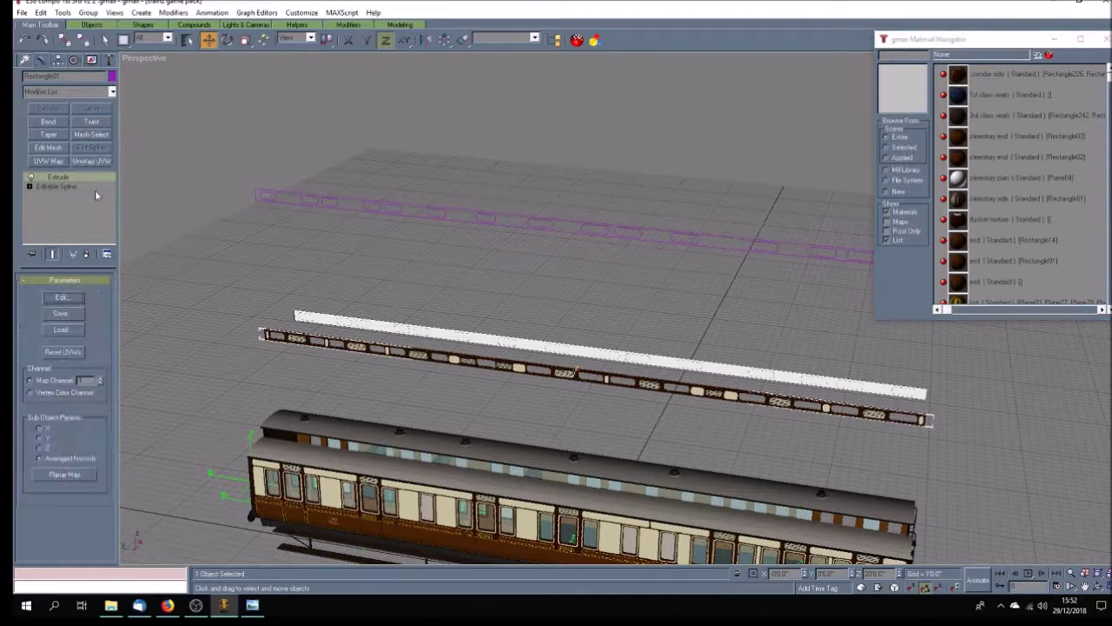
click(61, 296)
click(436, 157)
drag(513, 145, 511, 117)
click(663, 414)
scroll(533, 252, down, 6)
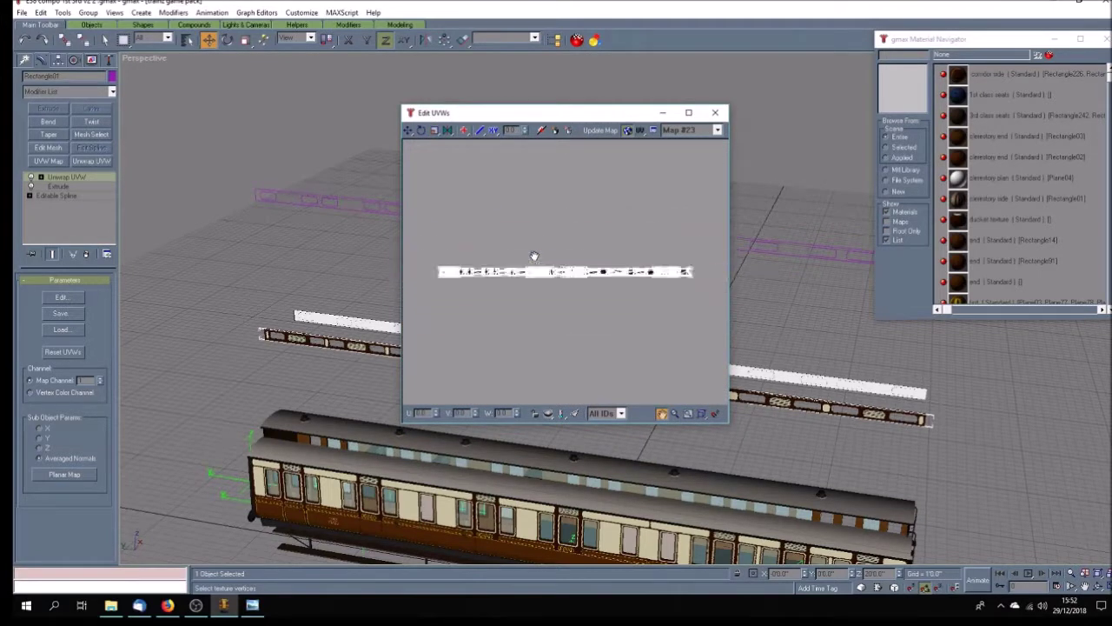
Step: Scale all the side's texture vertices down to a small block and move them onto a plain dark brown area of the map
drag(437, 135, 436, 154)
drag(442, 266, 700, 327)
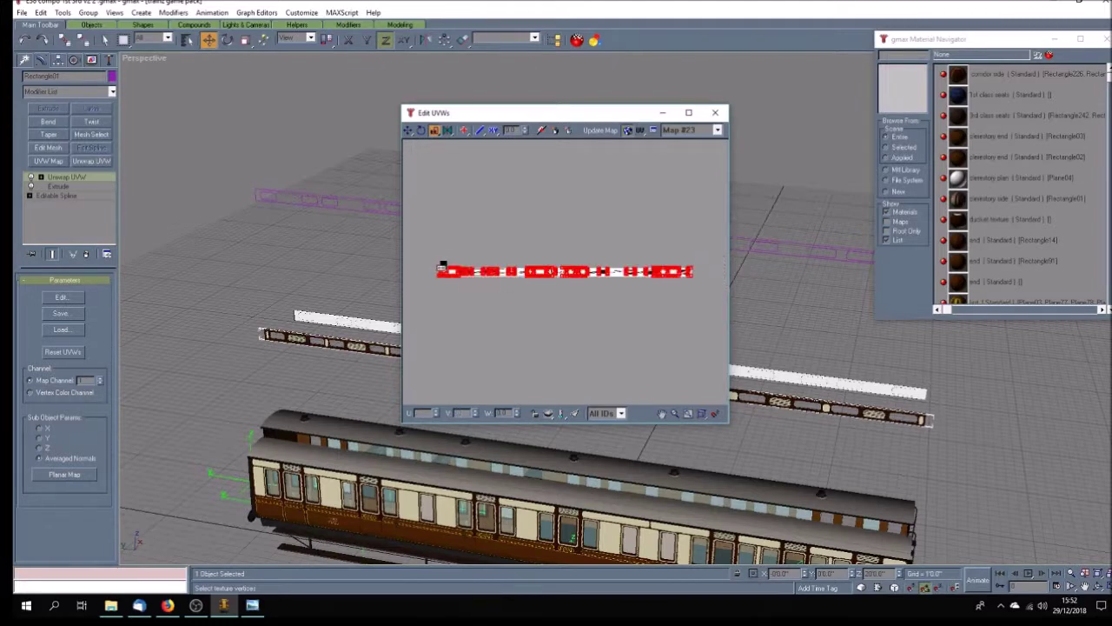
click(561, 272)
scroll(575, 274, up, 5)
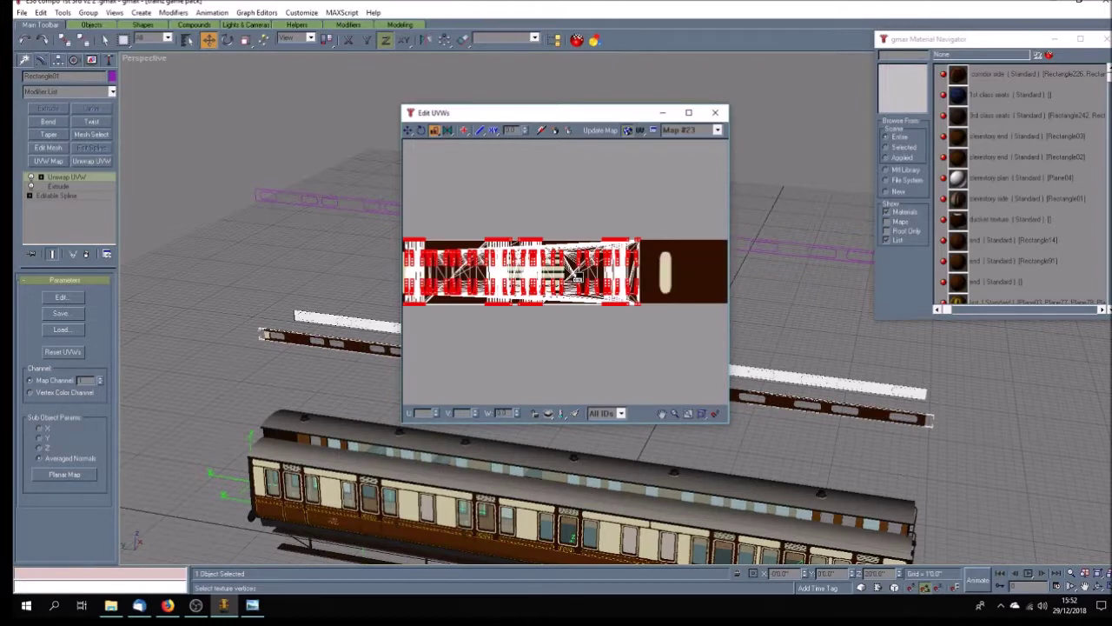
drag(418, 244, 574, 258)
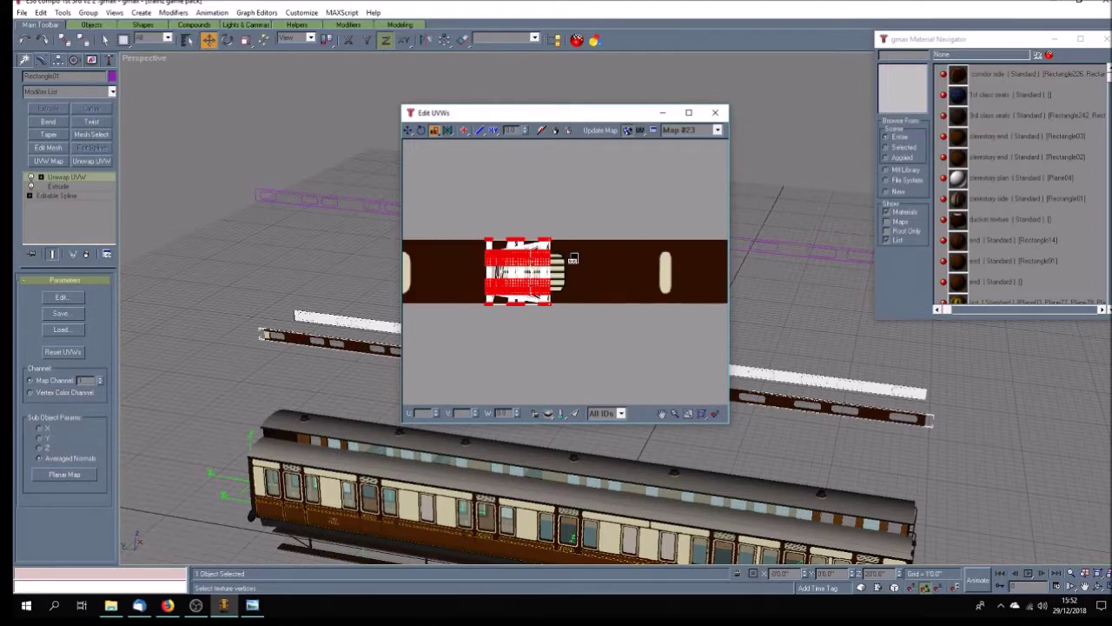
drag(434, 130, 442, 159)
drag(488, 242, 457, 206)
click(408, 129)
drag(515, 277, 459, 276)
drag(589, 116, 659, 80)
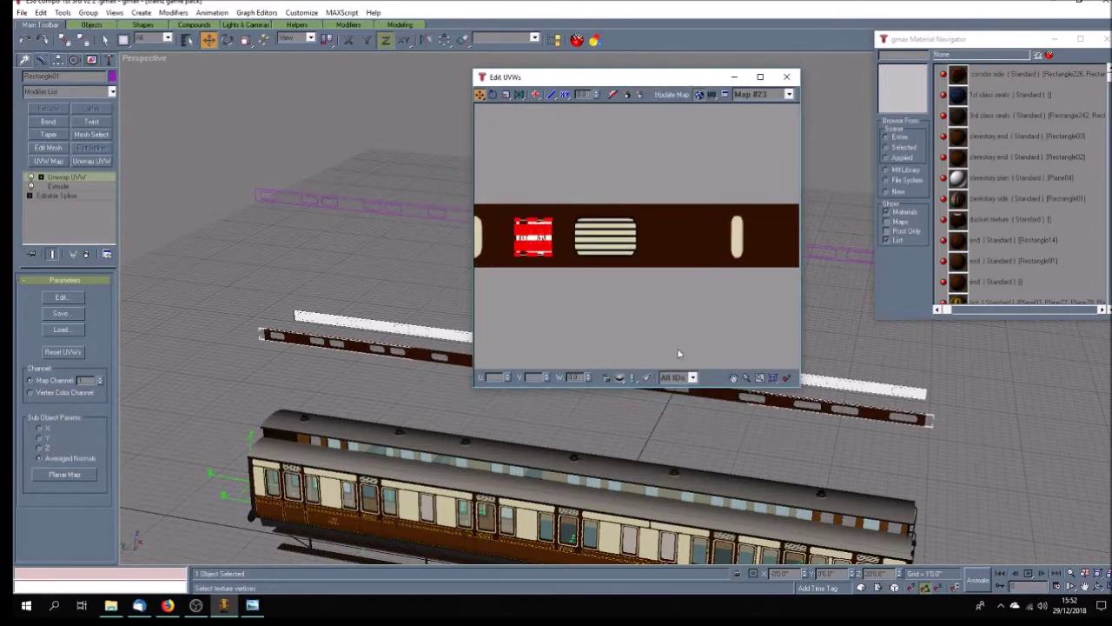
Step: Reset the transform of the extruded clerestory side with Reset XForm
click(40, 177)
click(70, 186)
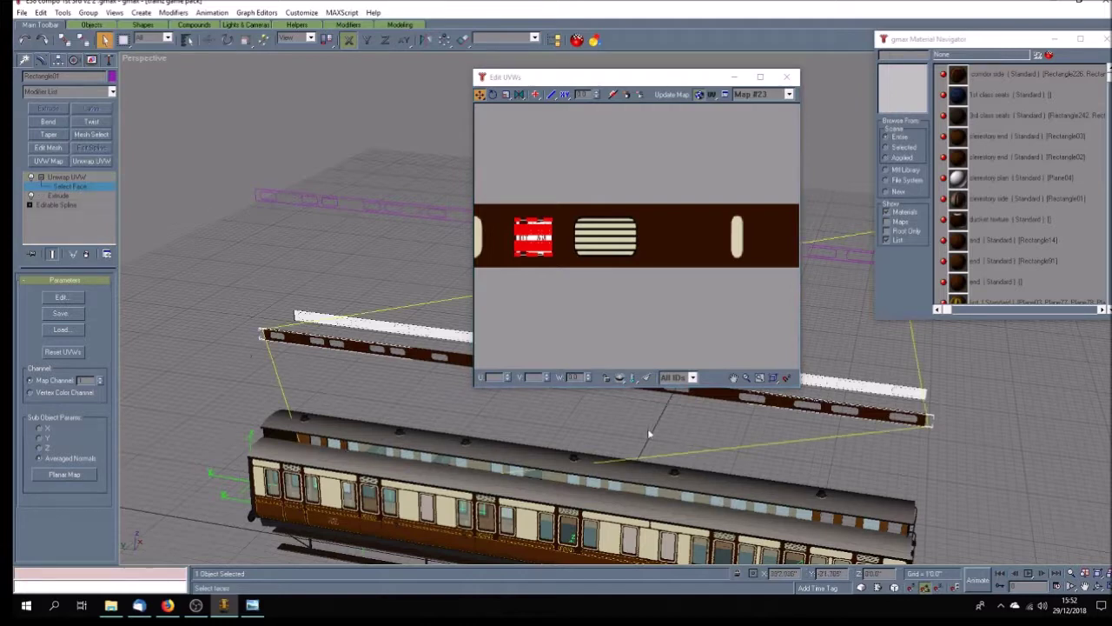
click(67, 176)
click(109, 59)
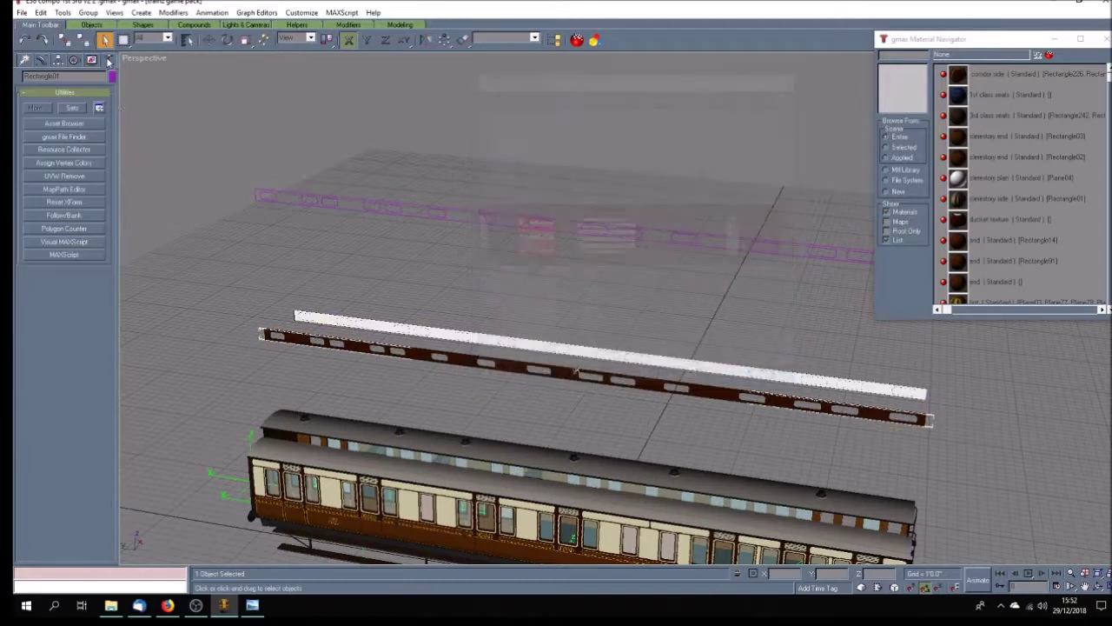
click(81, 202)
click(67, 293)
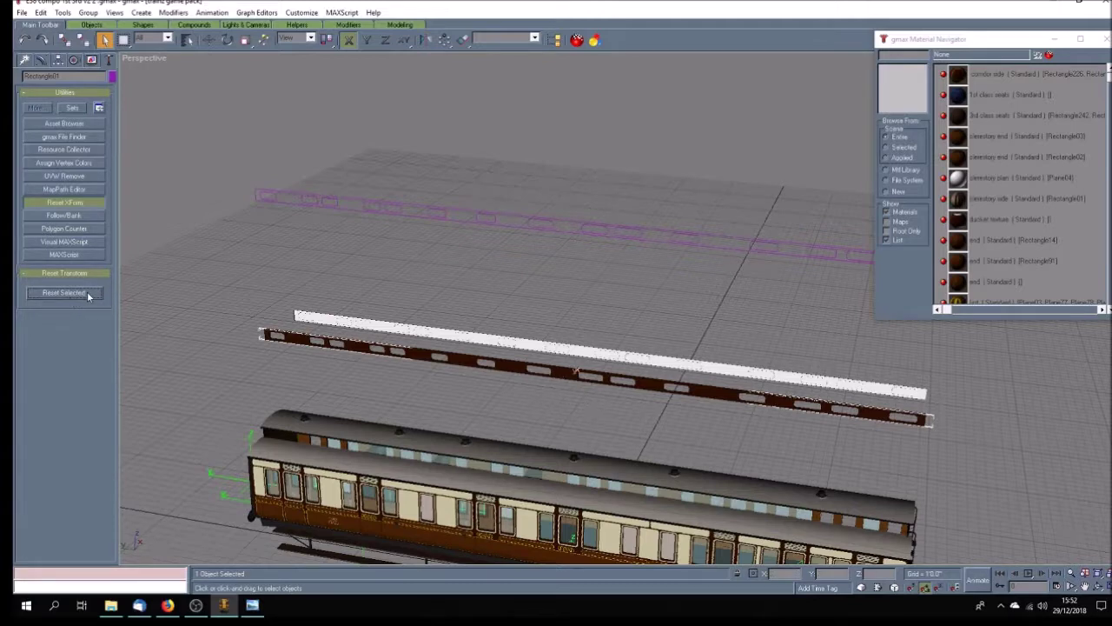
click(40, 61)
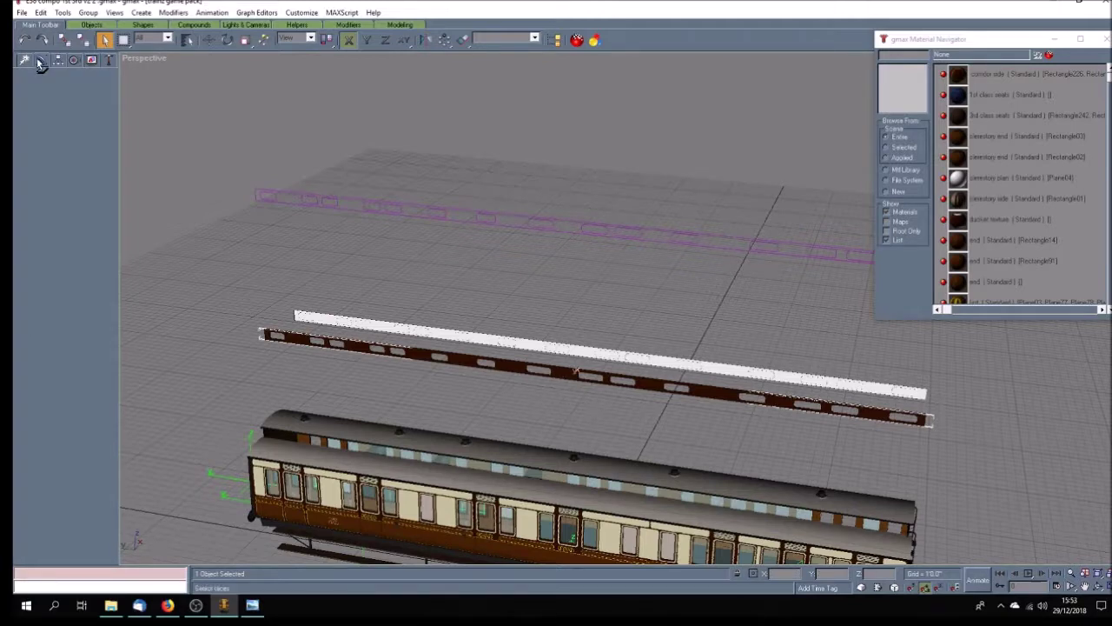
Step: Add another Unwrap UVW modifier and planar map only the clerestory side's front face with averaged normals
key(w)
click(85, 162)
click(40, 177)
click(61, 187)
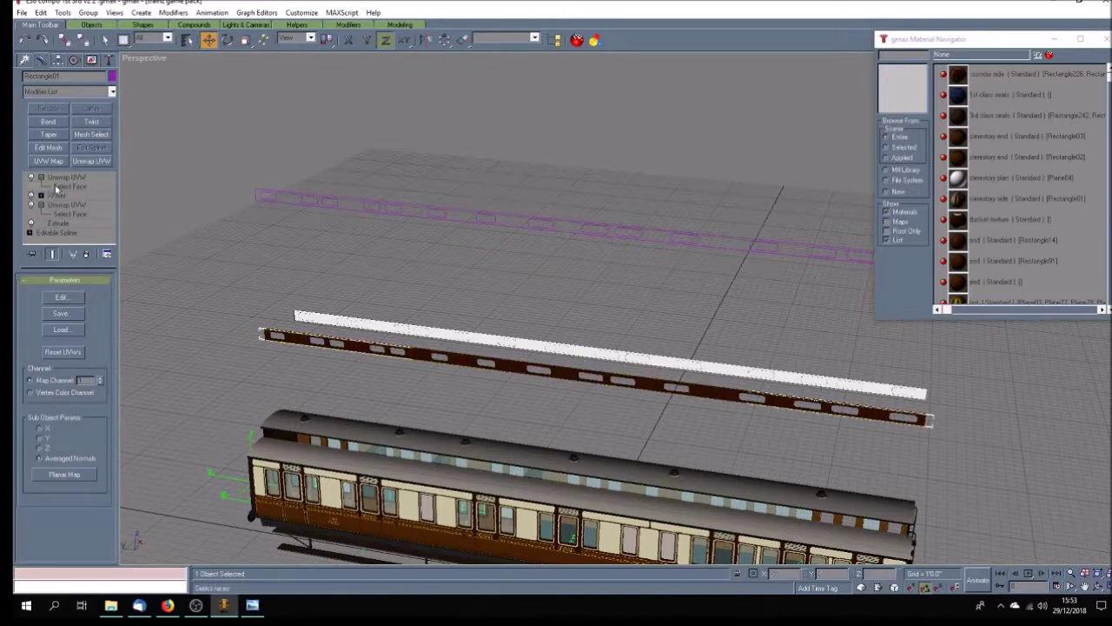
click(460, 360)
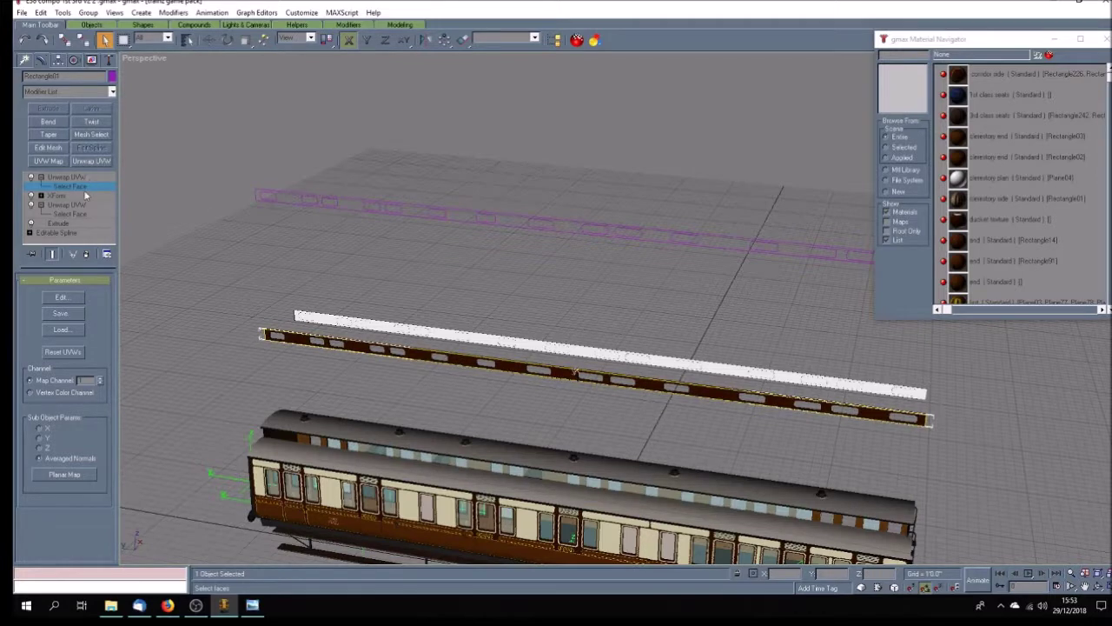
click(61, 298)
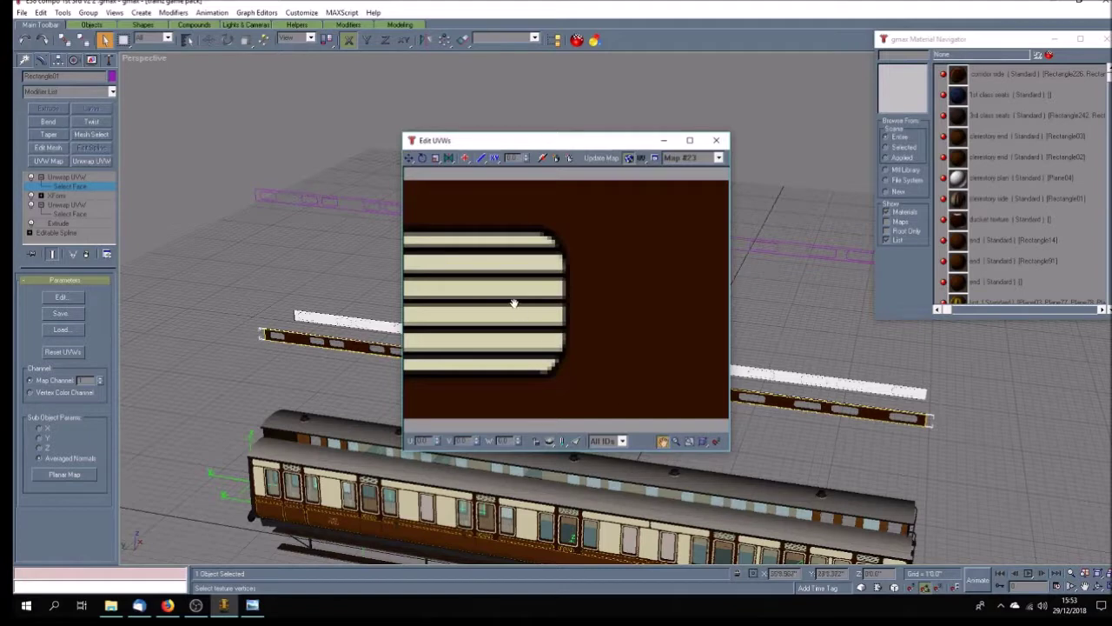
scroll(513, 304, down, 8)
click(578, 442)
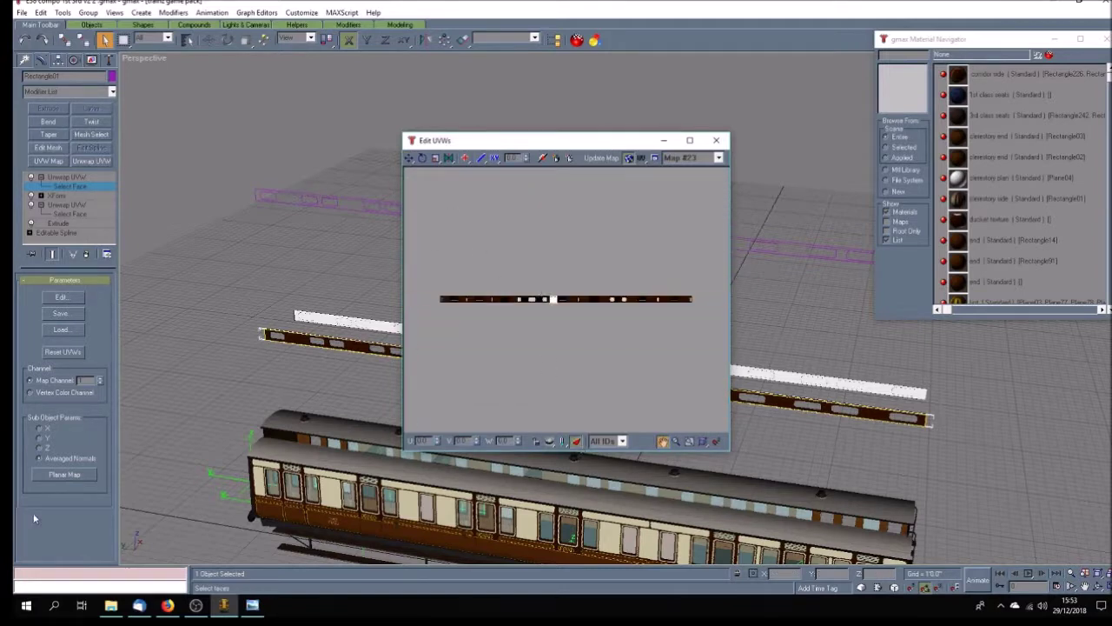
click(60, 476)
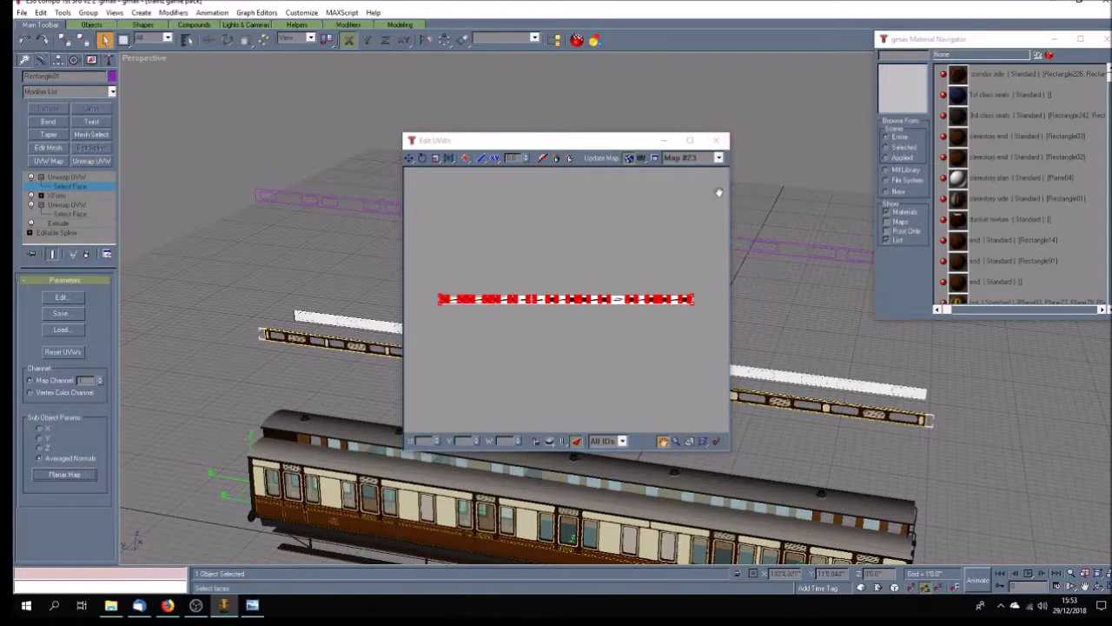
click(716, 140)
Step: Convert the mapped clerestory side to an editable mesh and convert that to an editable poly
click(95, 179)
right_click(96, 180)
click(148, 295)
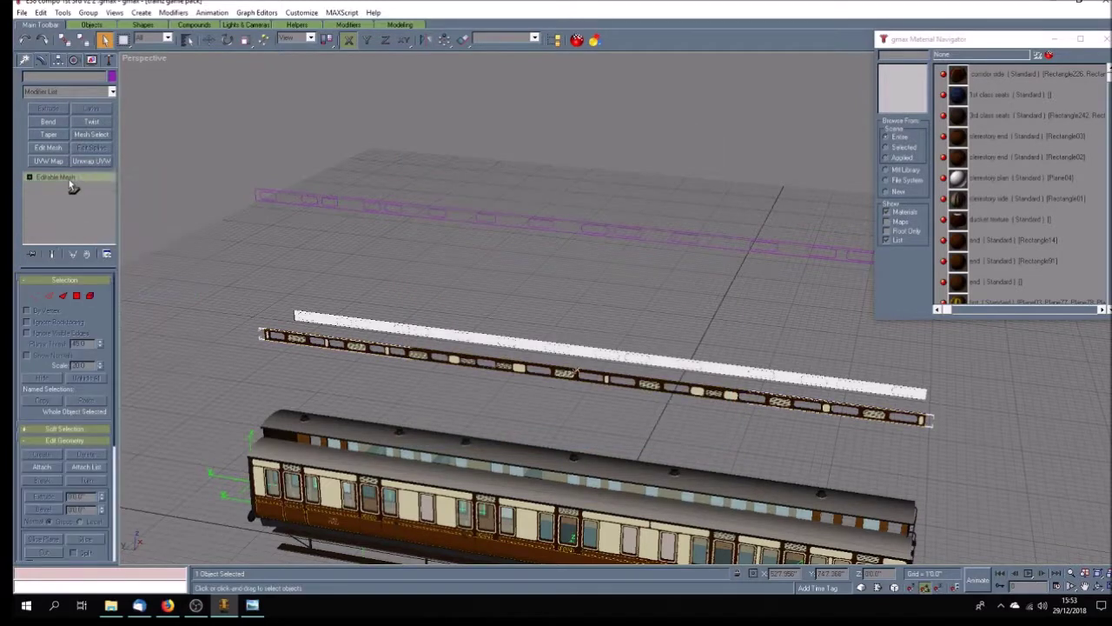
right_click(70, 181)
click(134, 263)
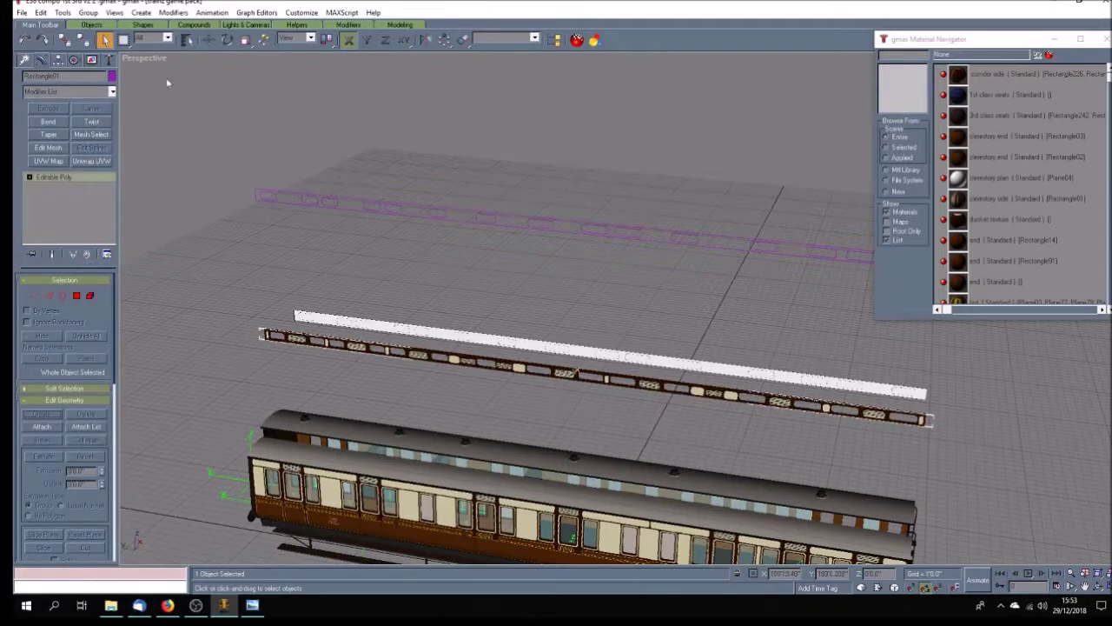
Step: Copy the mapped clerestory side along the X axis to the far side of the textured plan
click(209, 40)
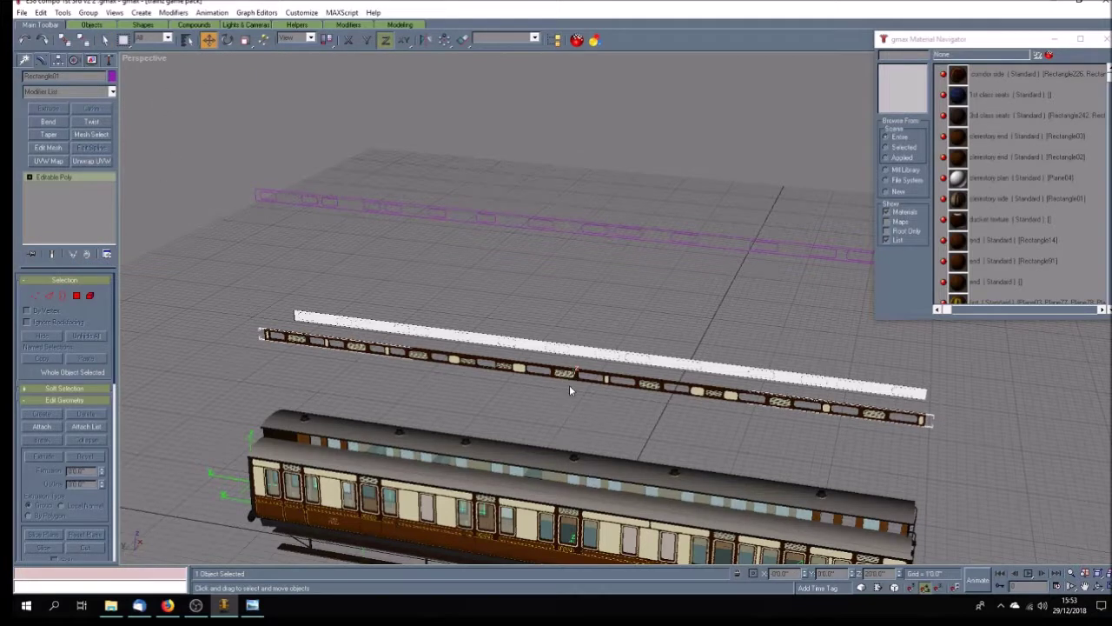
key(F3)
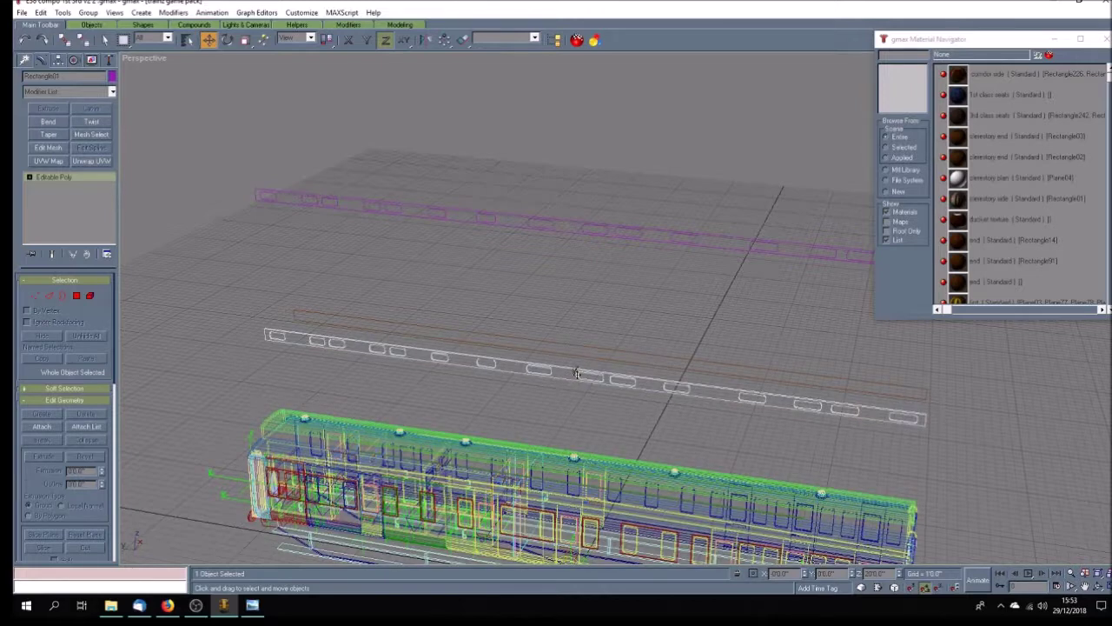
key(F3)
click(589, 361)
shift+drag(600, 345, 635, 322)
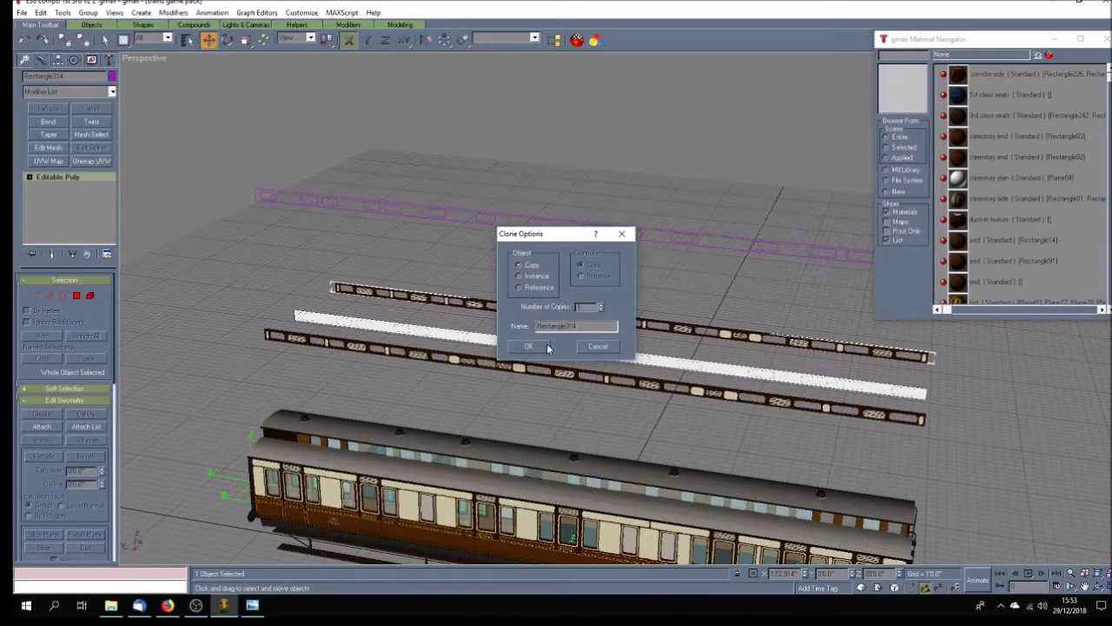
click(546, 350)
Step: Add an Unwrap UVW modifier to the copied side and select its plain brown back face
click(1099, 588)
mouse_move(661, 383)
mouse_down()
mouse_move(464, 386)
mouse_move(473, 395)
mouse_up()
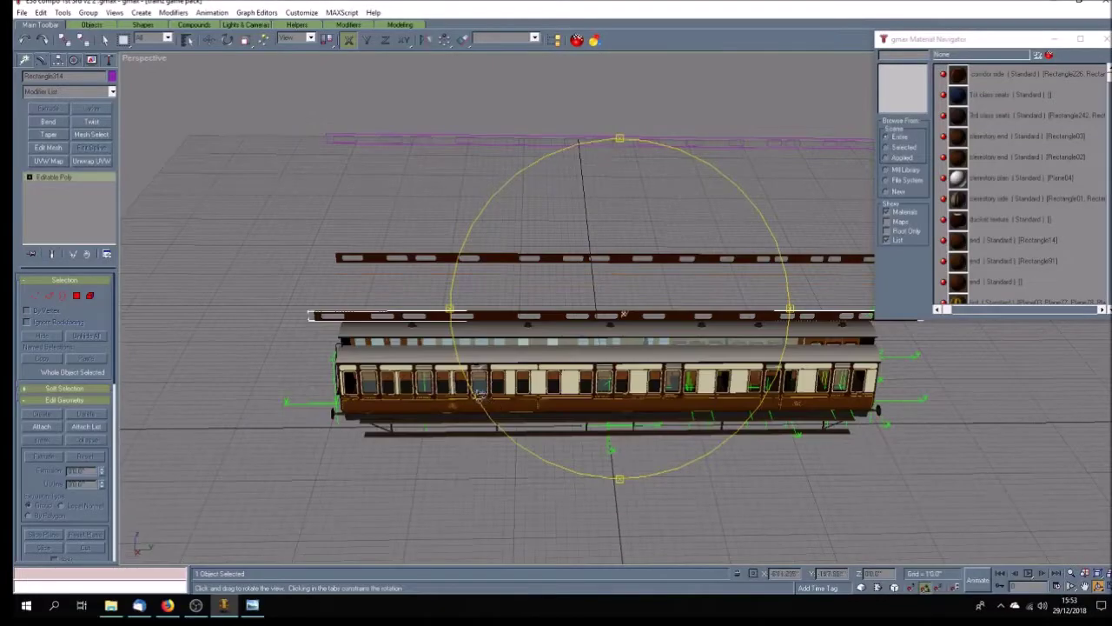
mouse_move(555, 441)
mouse_down()
mouse_move(556, 452)
mouse_move(556, 432)
mouse_up()
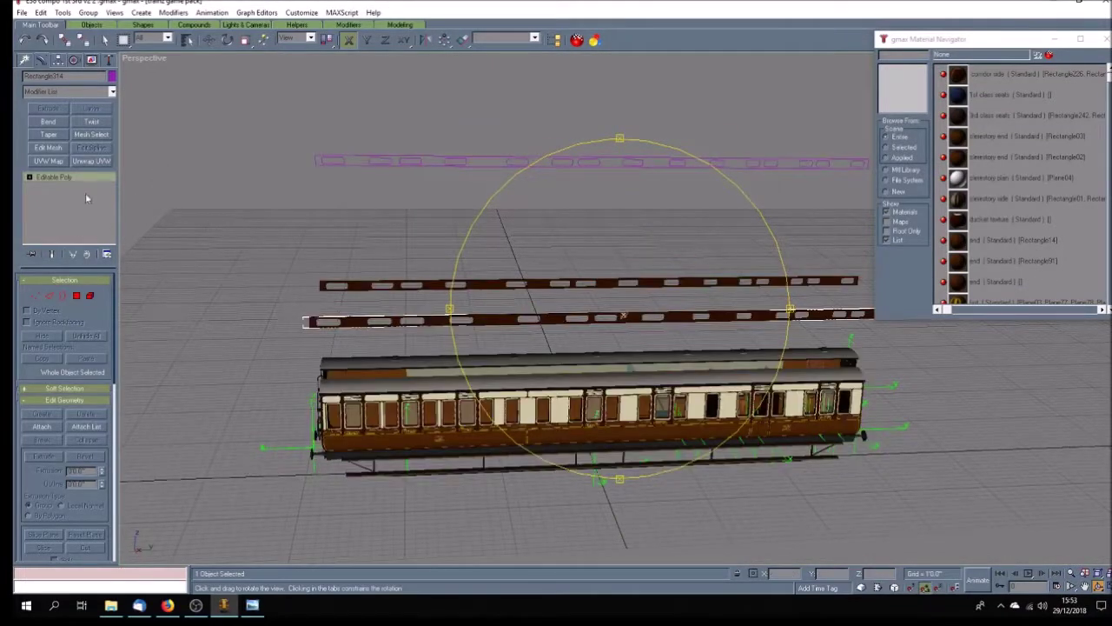
click(87, 163)
click(31, 177)
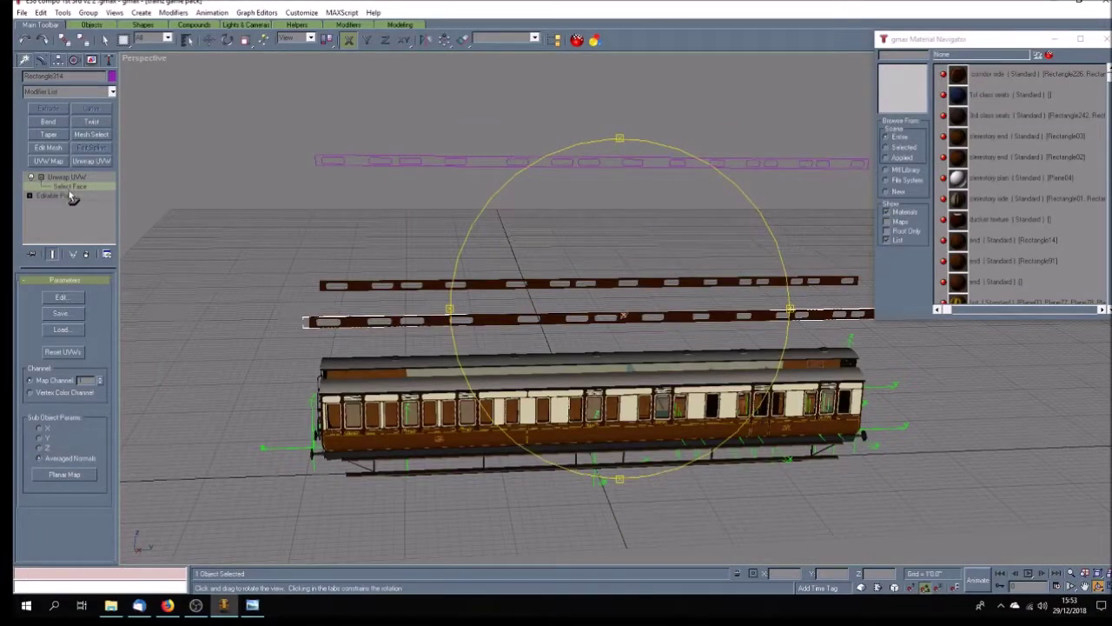
click(61, 186)
click(489, 326)
Step: Planar map the copied side's selected back face, limiting the UV editor to the selected faces
click(61, 297)
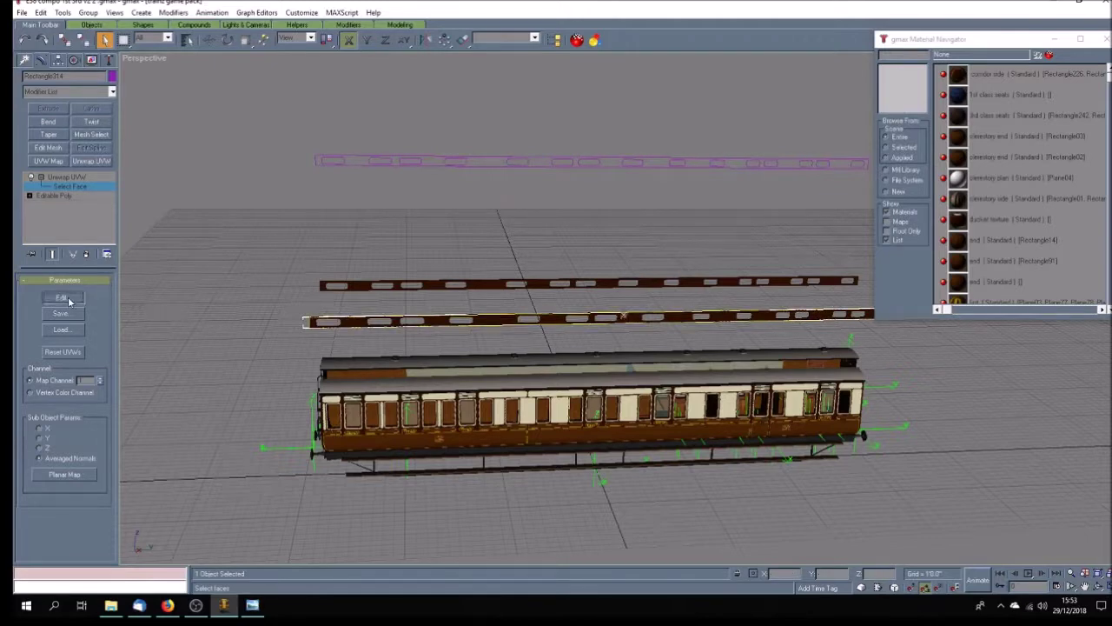
click(576, 440)
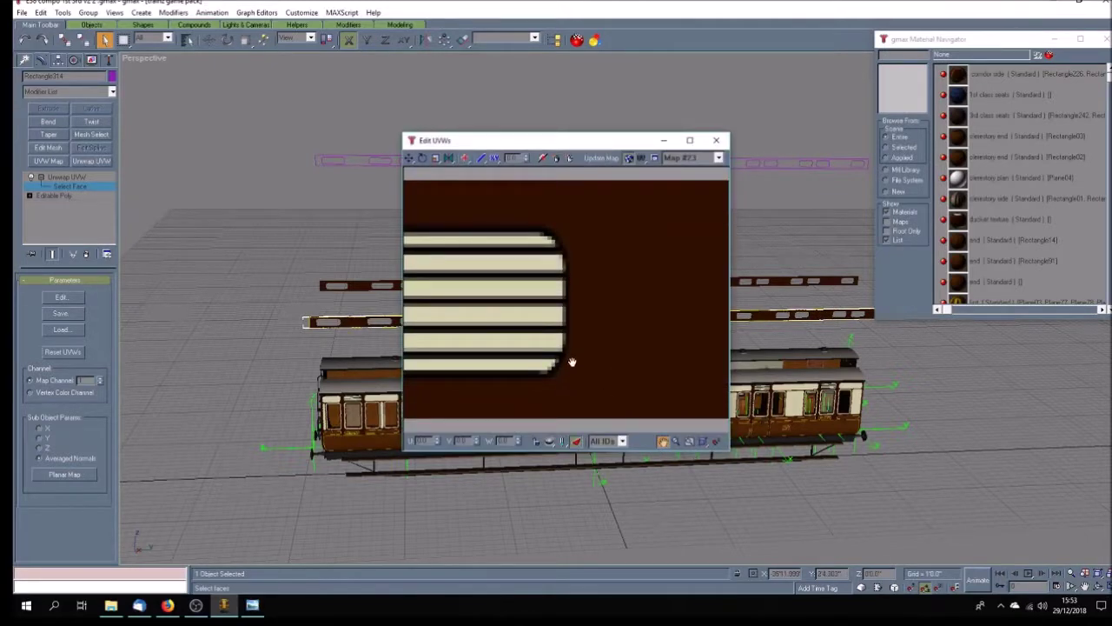
scroll(572, 361, down, 5)
click(64, 475)
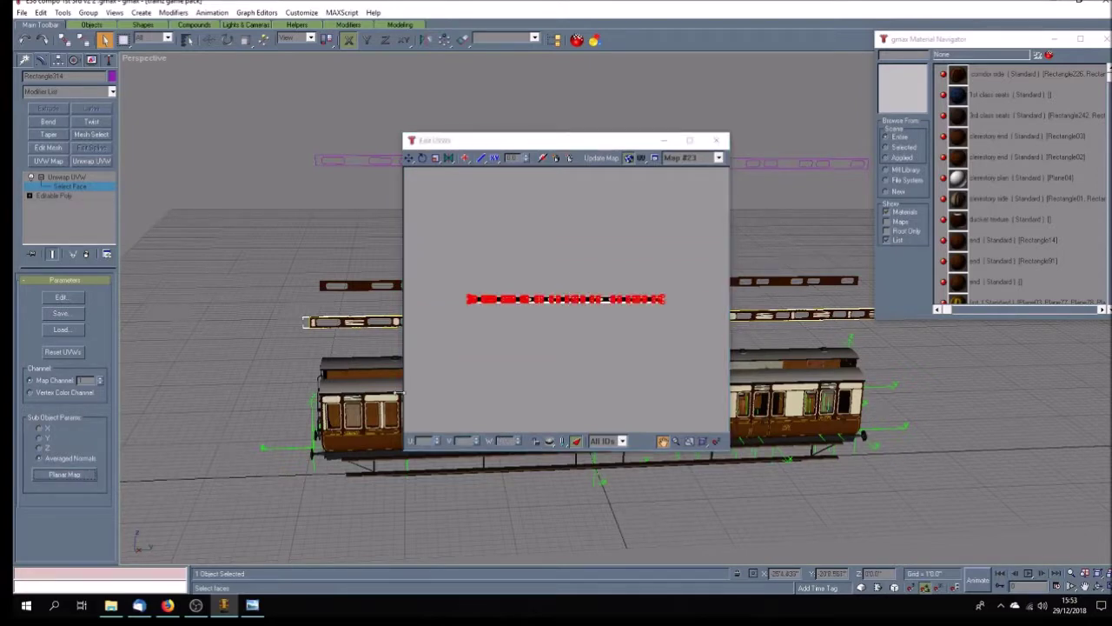
drag(530, 148, 753, 372)
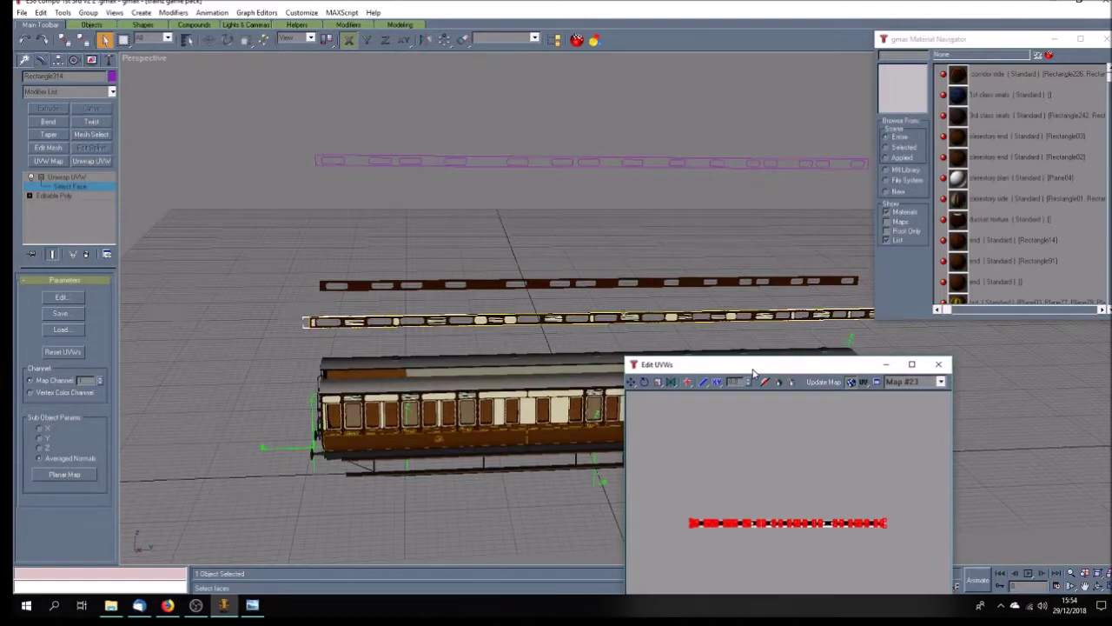
drag(752, 372, 626, 235)
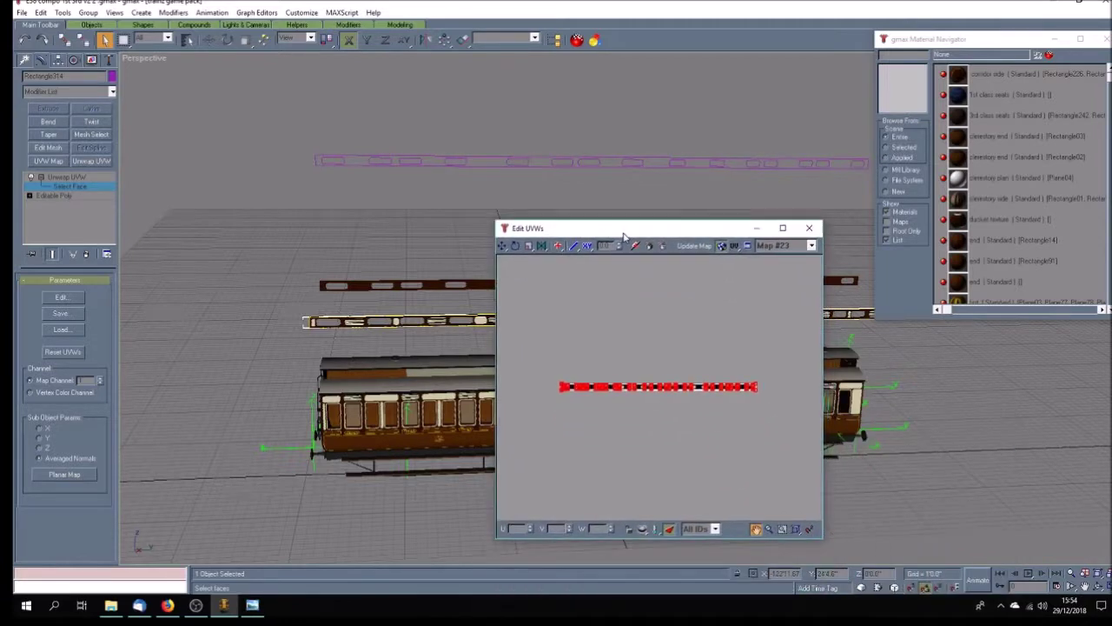
click(810, 231)
Step: Reopen the UV editor for the copied clerestory side's mapped back face, select all its UV vertices and squeeze them horizontally
click(1097, 587)
mouse_move(756, 474)
mouse_down()
mouse_move(654, 380)
mouse_move(656, 368)
mouse_move(537, 370)
mouse_move(495, 278)
mouse_up()
click(105, 40)
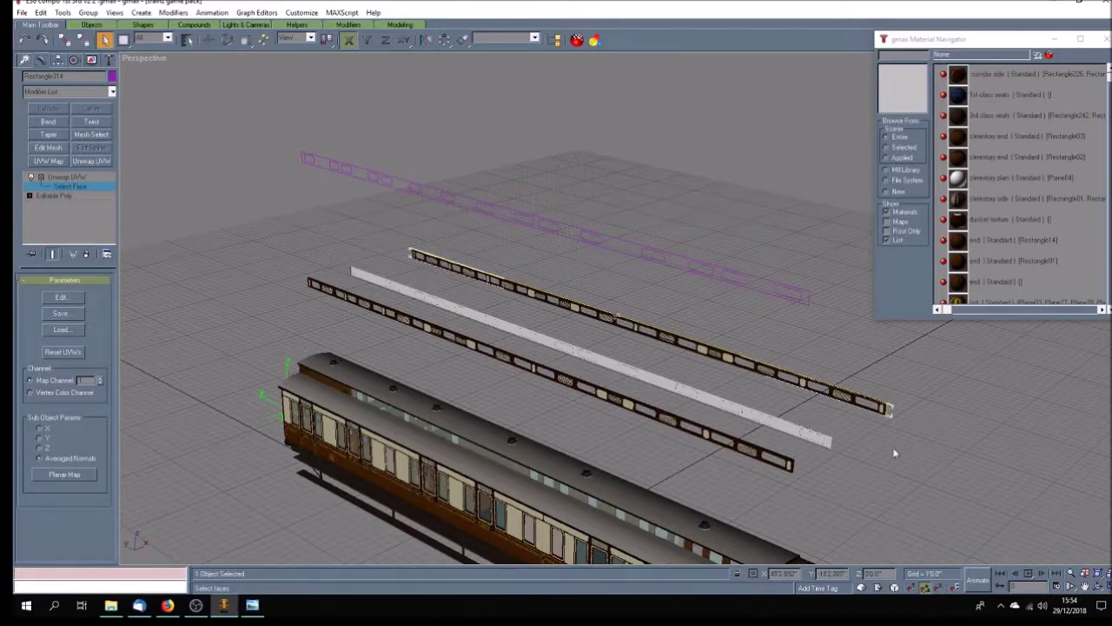
click(834, 407)
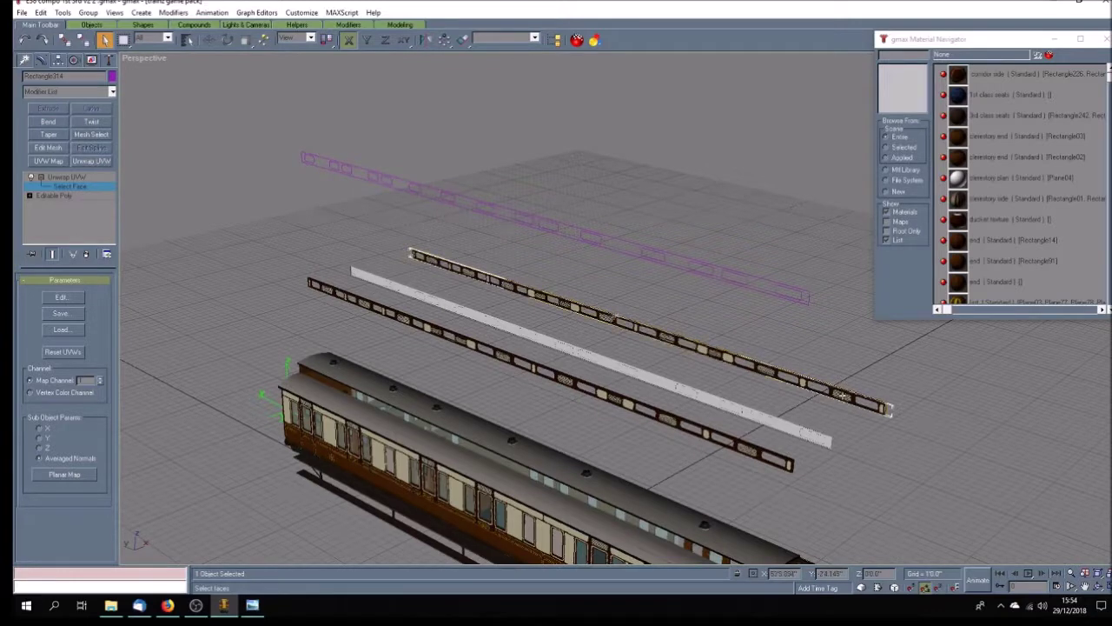
click(77, 301)
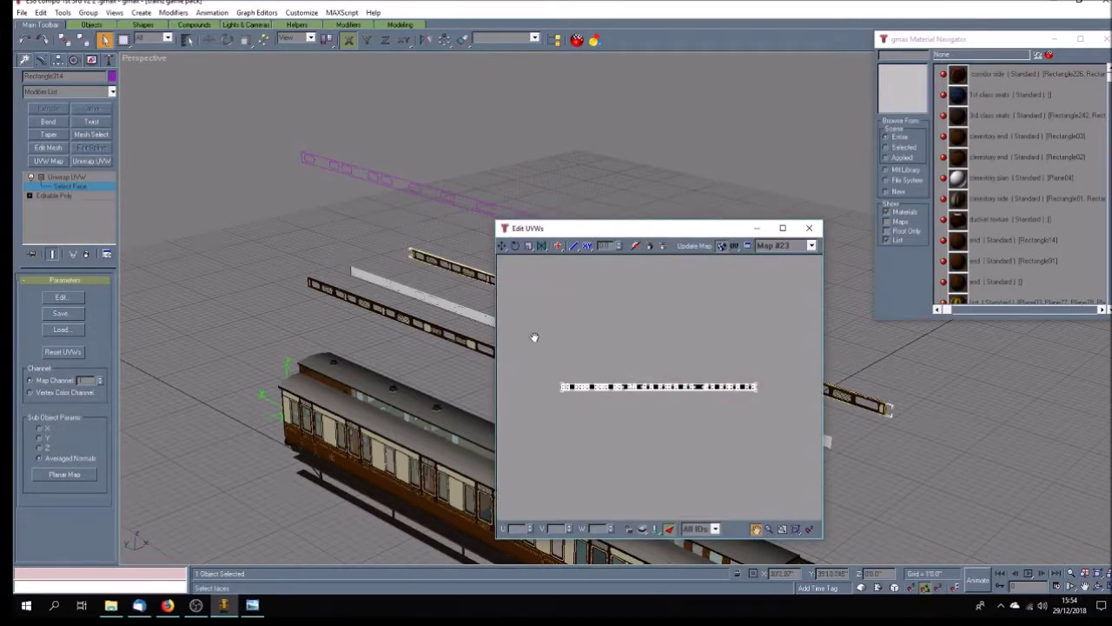
drag(529, 246, 528, 276)
drag(527, 339, 805, 441)
click(652, 387)
scroll(650, 414, up, 5)
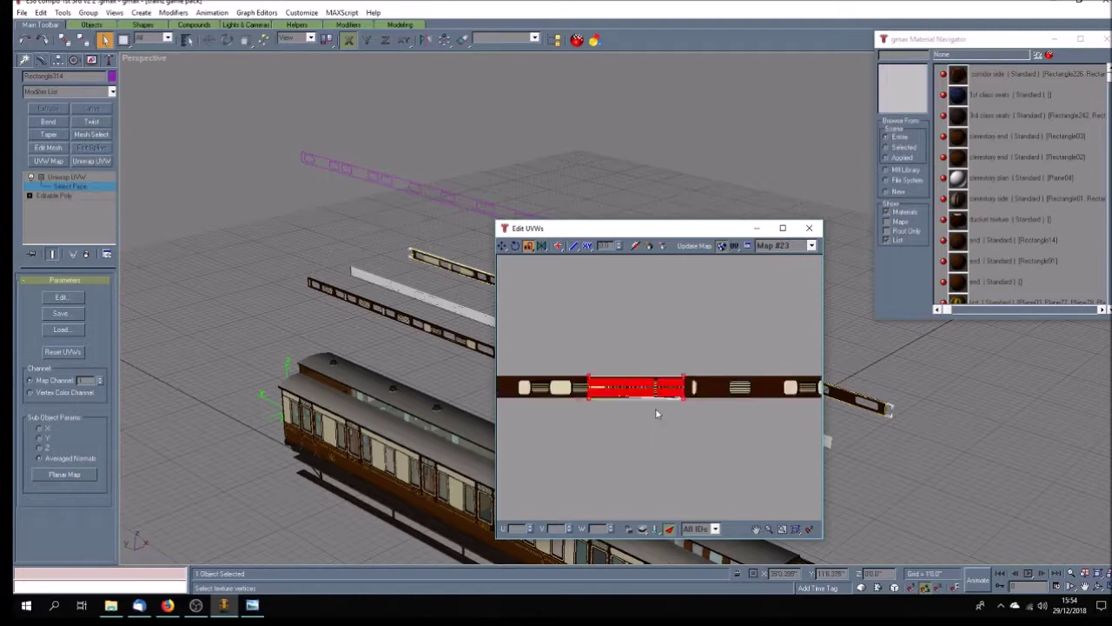
drag(667, 388, 789, 411)
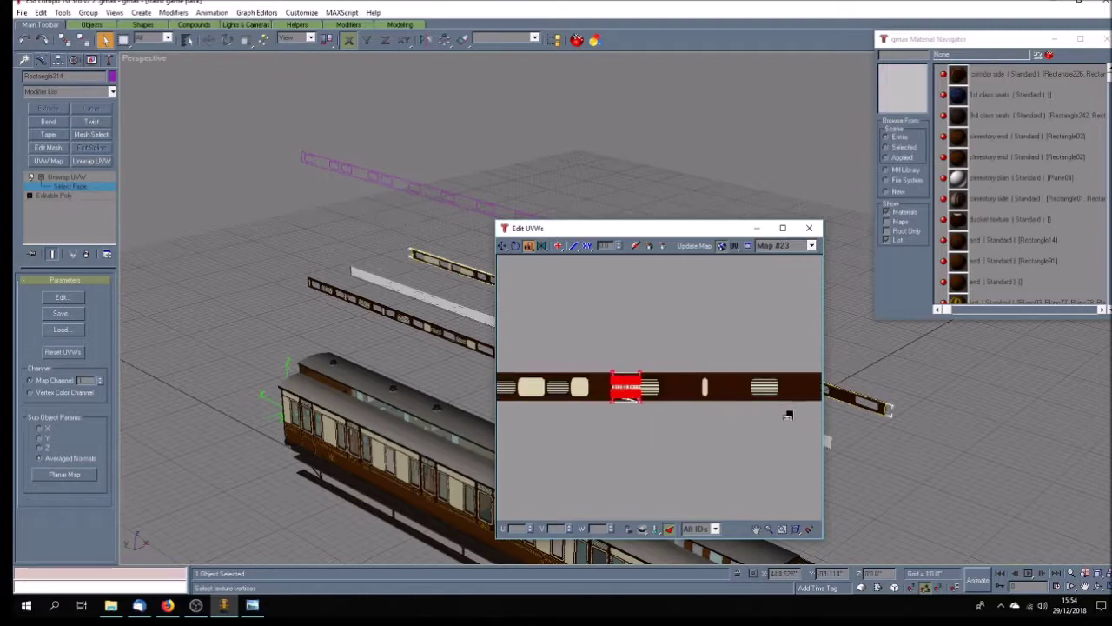
Step: Scale the selected UVs down uniformly and shift them horizontally onto a plain brown gap between panels of the texture
drag(529, 247, 529, 262)
drag(615, 375, 628, 415)
drag(502, 247, 501, 270)
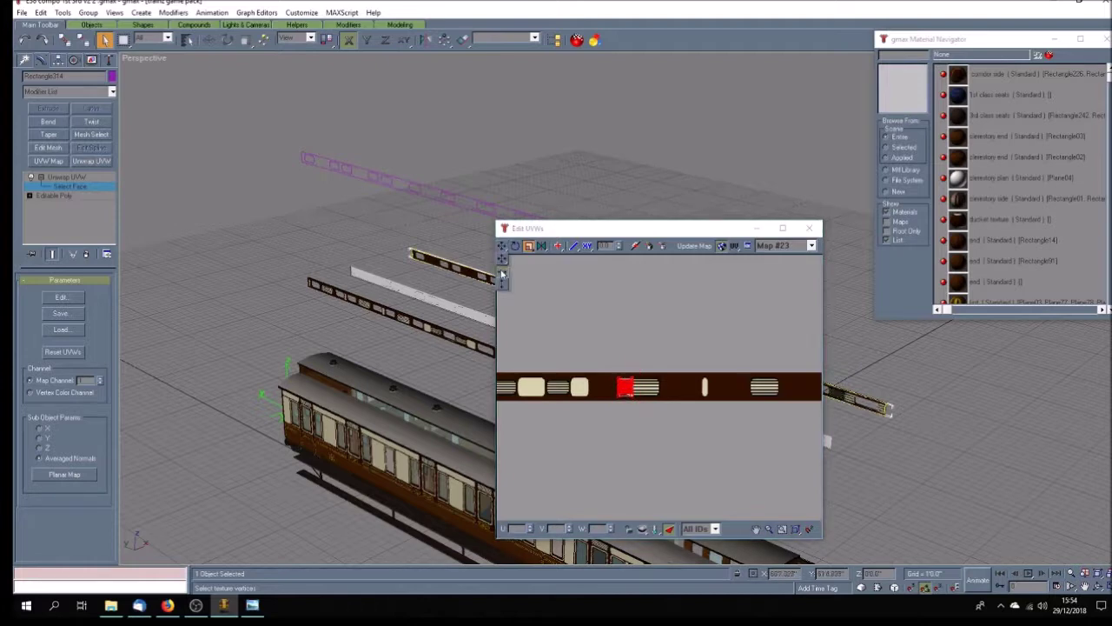
drag(628, 391, 610, 391)
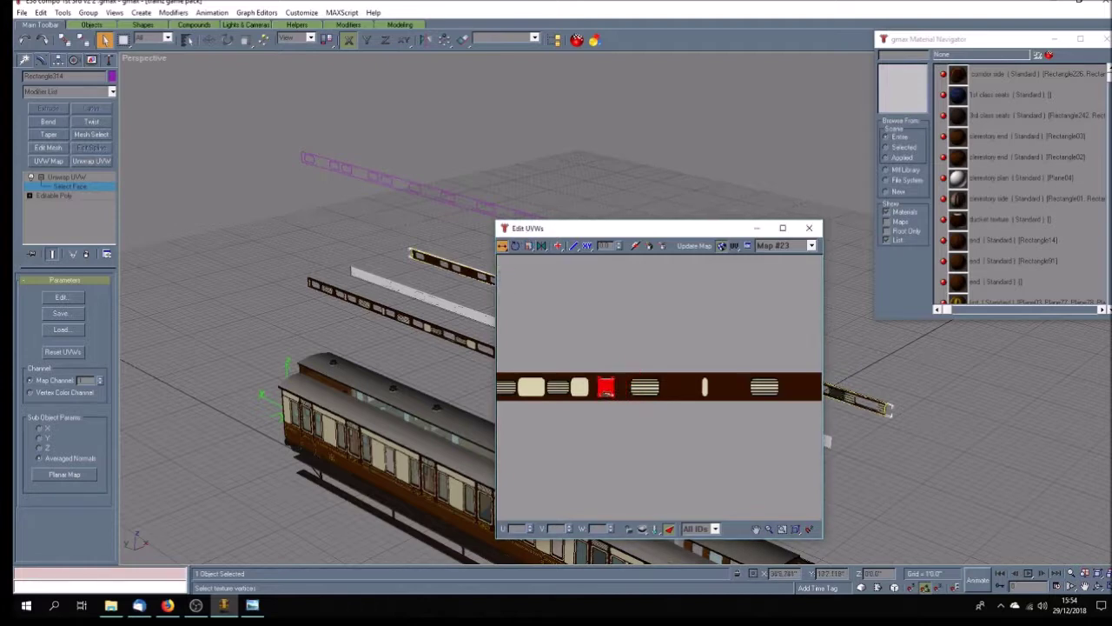
click(809, 228)
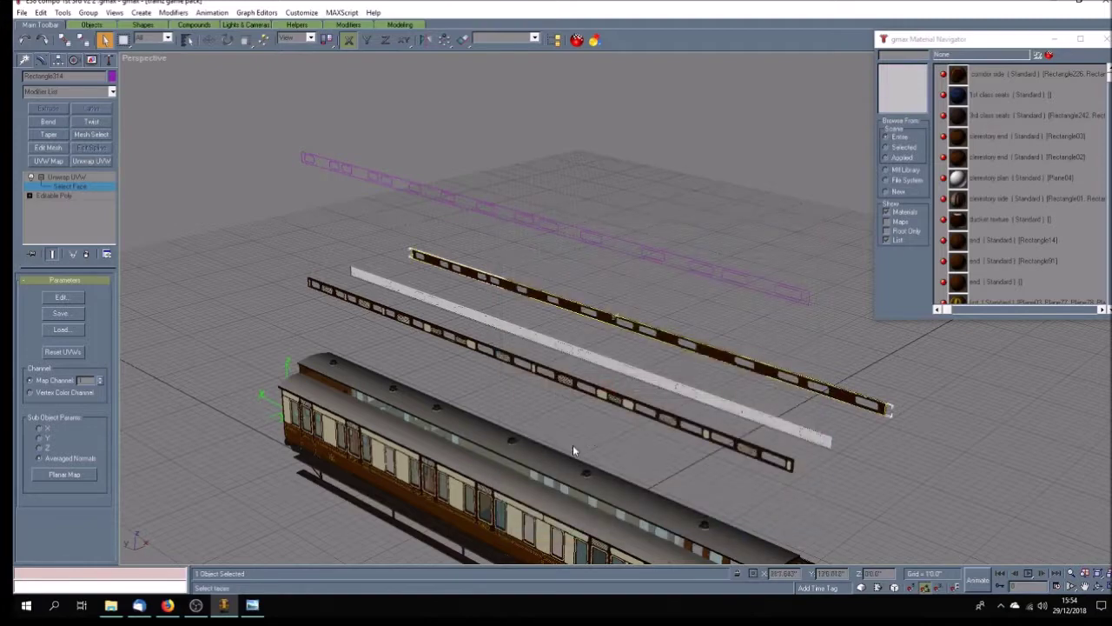
Step: Leave face selection on the copied clerestory side, deselect it and save the scene
click(1097, 587)
mouse_move(597, 385)
mouse_down()
mouse_move(608, 435)
mouse_move(602, 388)
mouse_move(594, 398)
mouse_move(576, 383)
mouse_up()
click(82, 186)
click(452, 242)
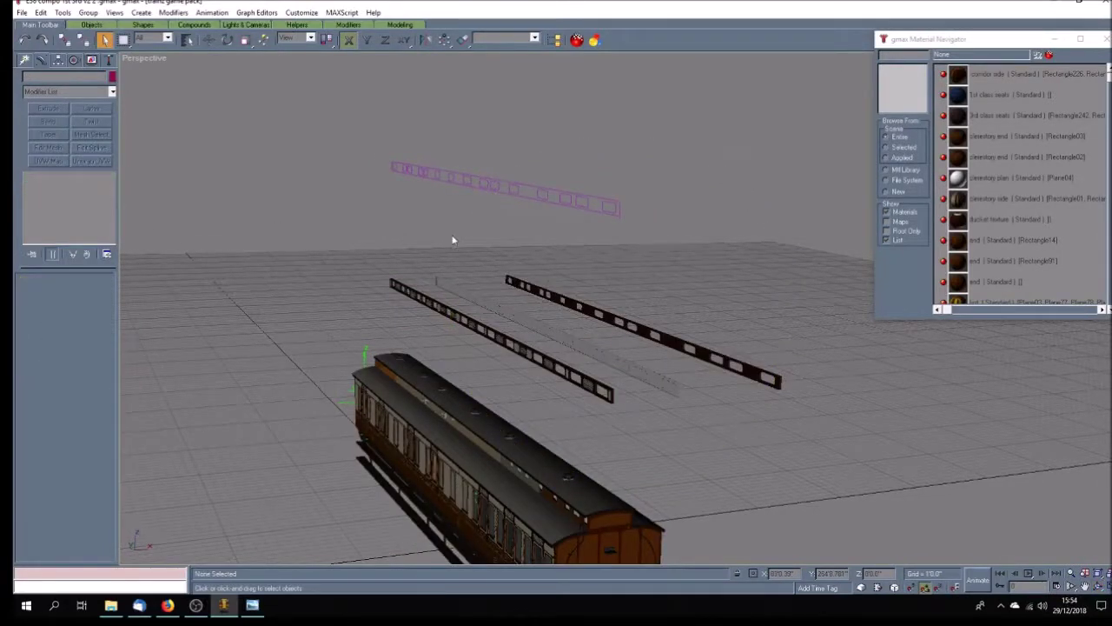
click(21, 12)
click(39, 68)
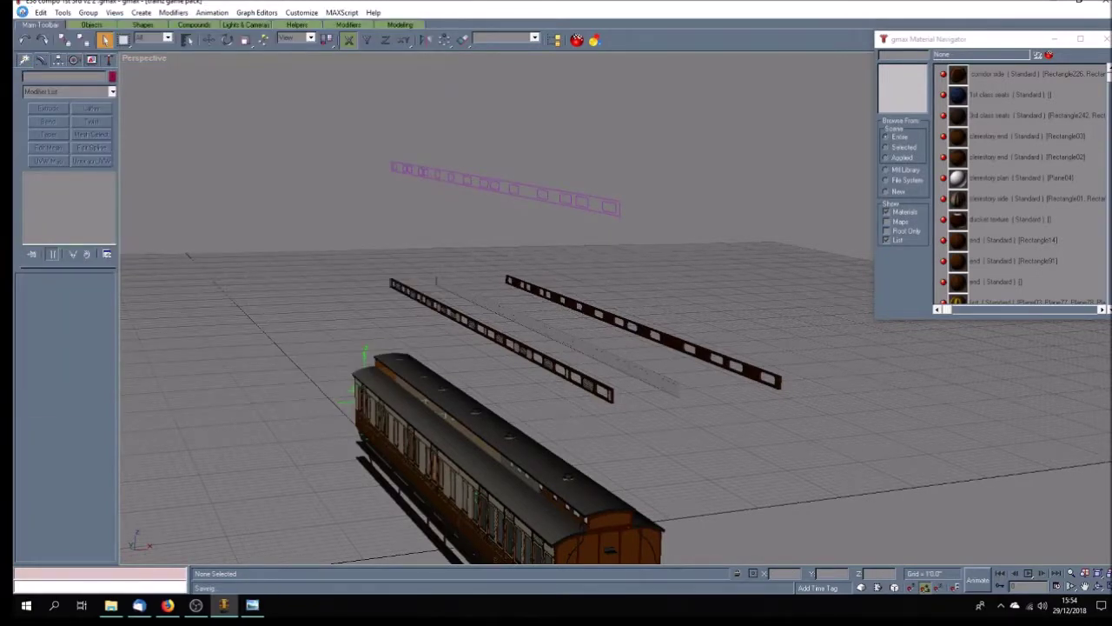
Step: Save the scene also as E38 compo 1st 3rd v2 1.gmax in the carriages folder, replacing the existing file
click(21, 12)
click(38, 83)
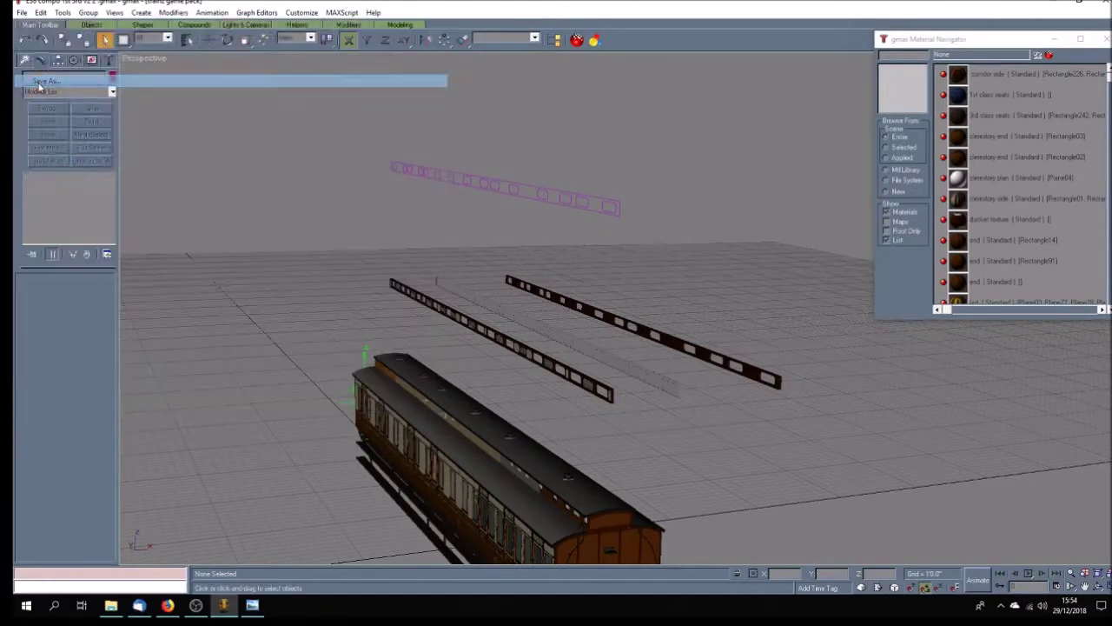
drag(250, 104, 247, 116)
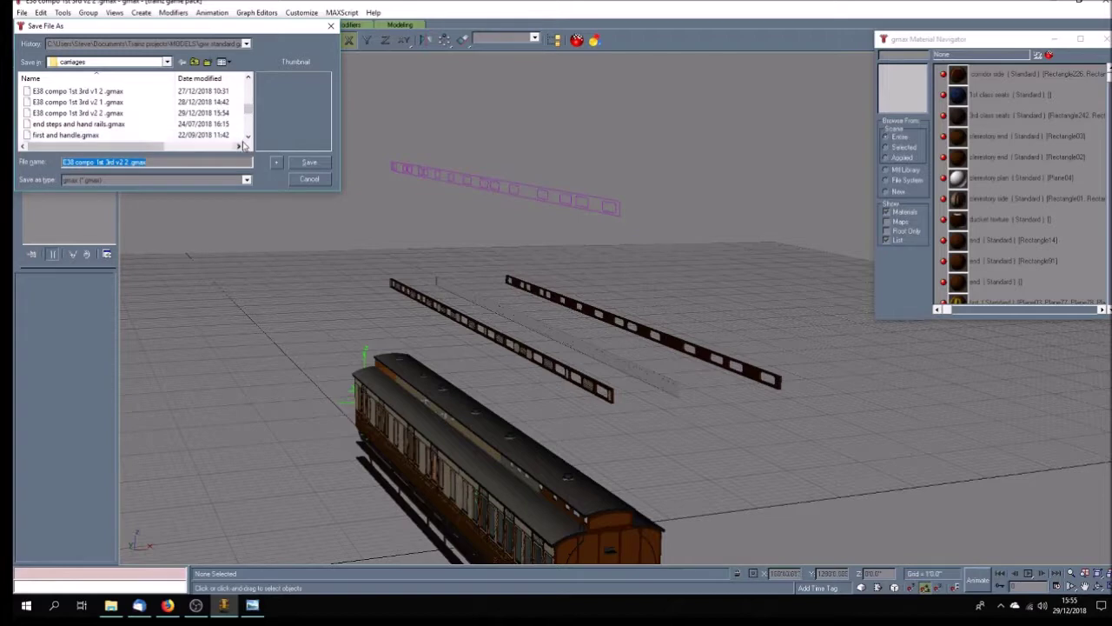
click(128, 102)
click(309, 163)
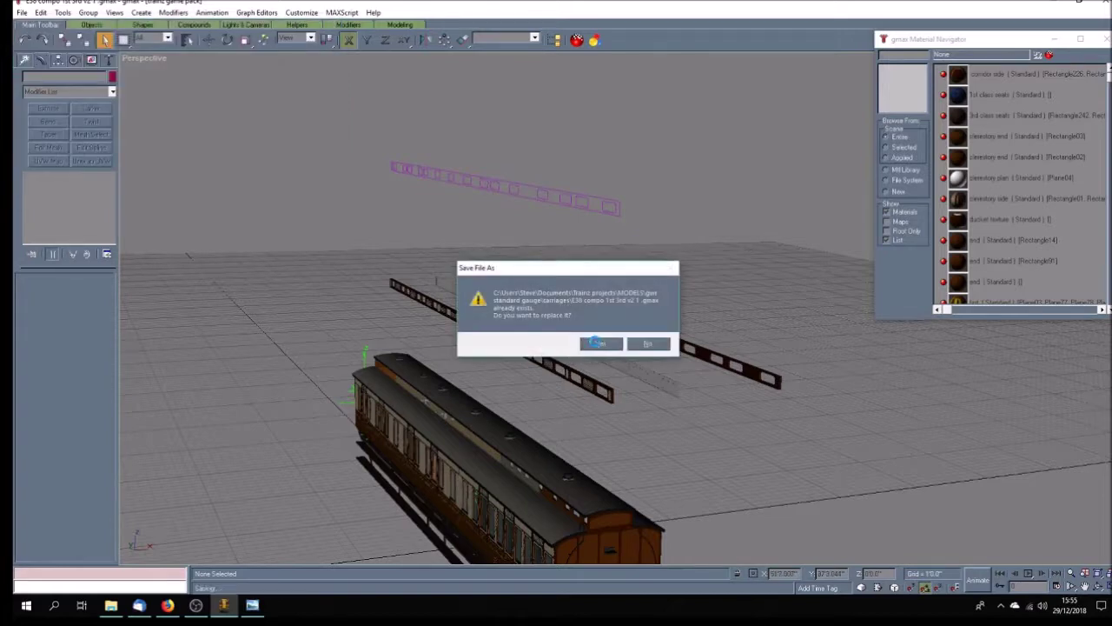
click(597, 344)
Step: Delete the textured plan between the two new clerestory sides and restore the four-viewport layout
click(556, 344)
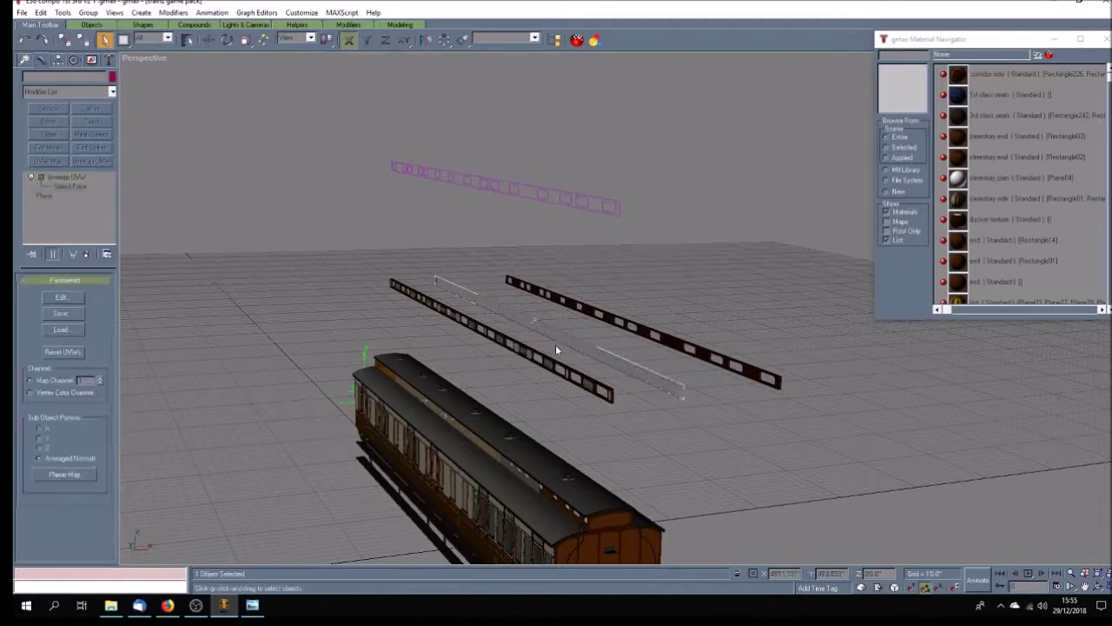
click(472, 284)
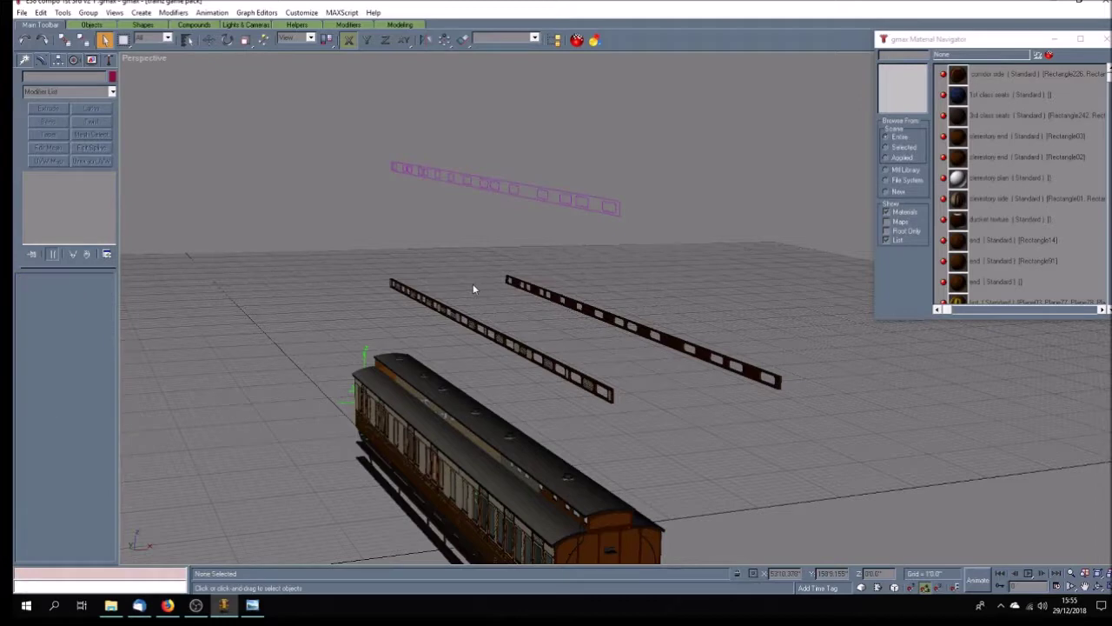
click(1084, 586)
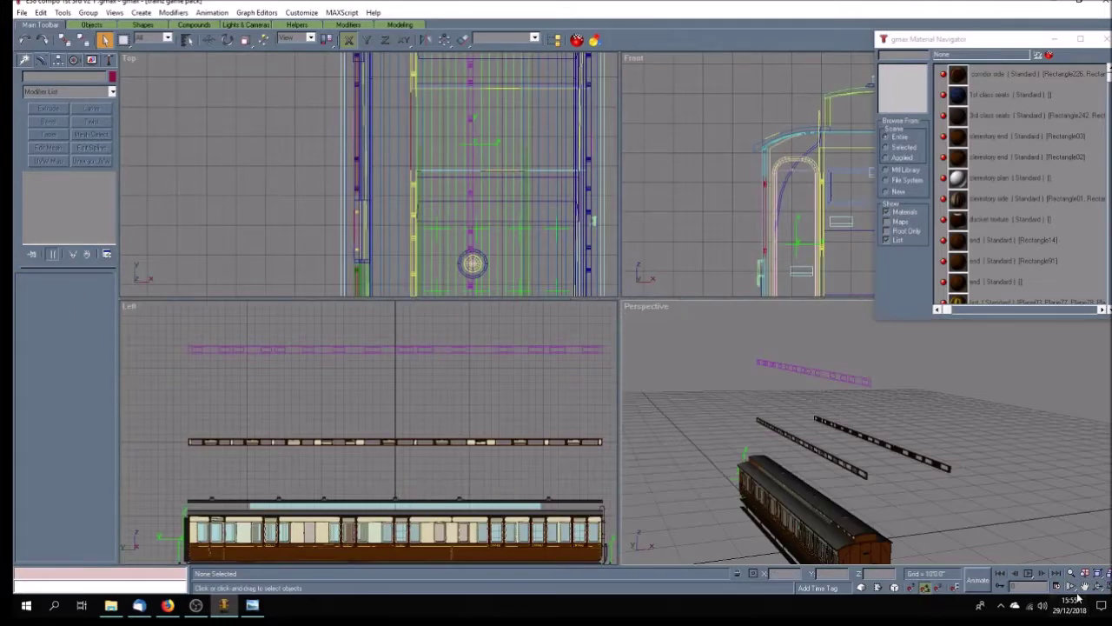
Step: Select the carriage's clerestory end in the Front view and collapse its whole modifier stack to an editable poly
click(1084, 587)
drag(738, 199, 665, 222)
scroll(669, 220, down, 2)
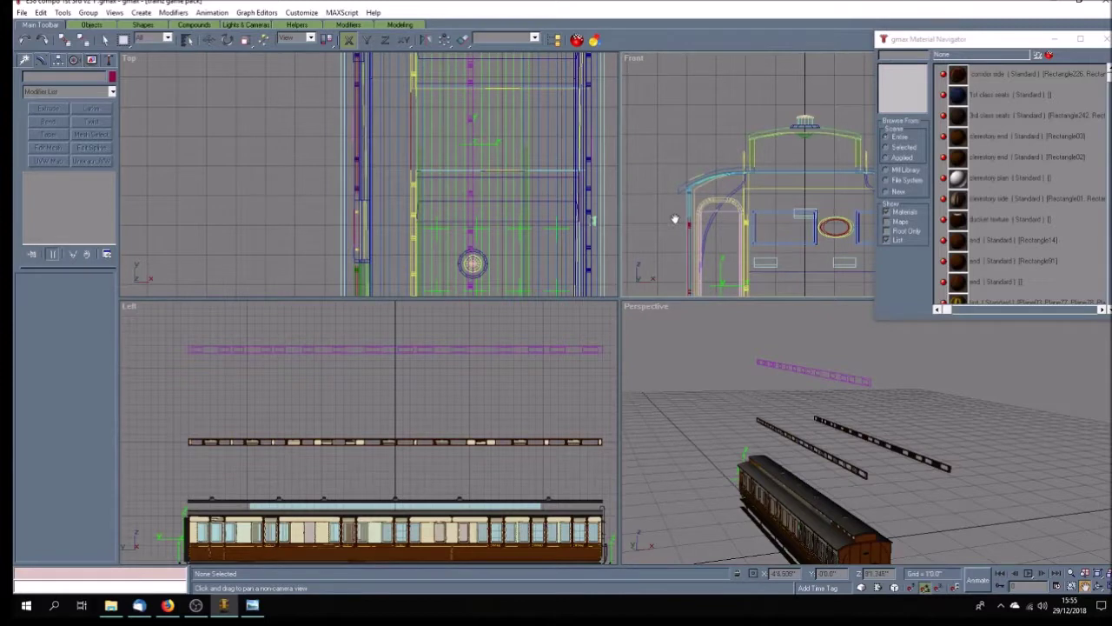
scroll(672, 218, down, 2)
scroll(741, 217, up, 6)
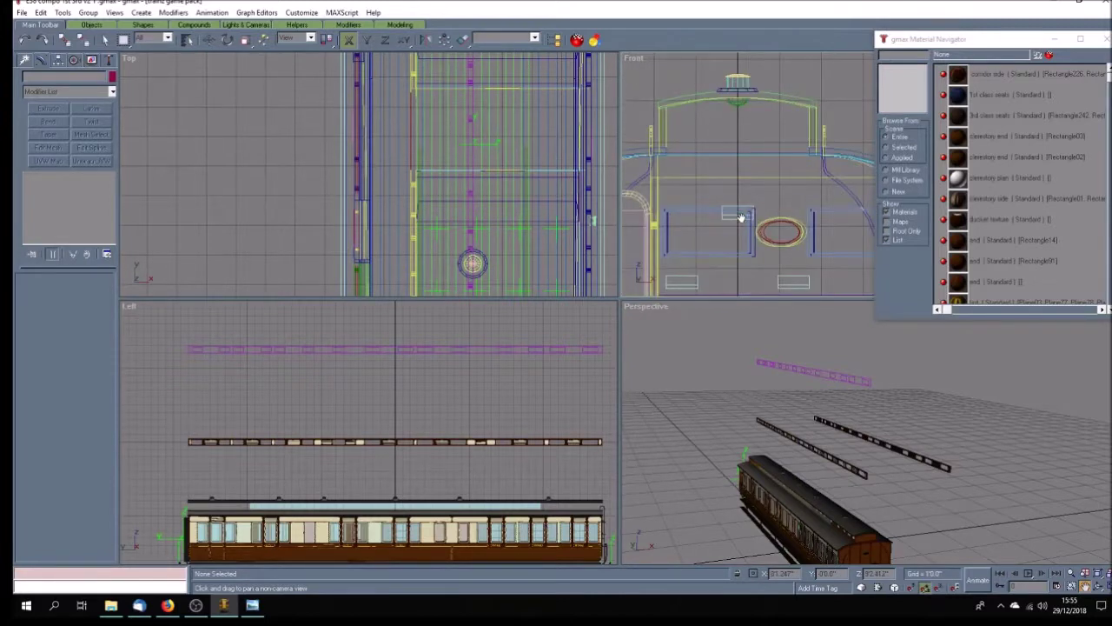
scroll(740, 217, down, 3)
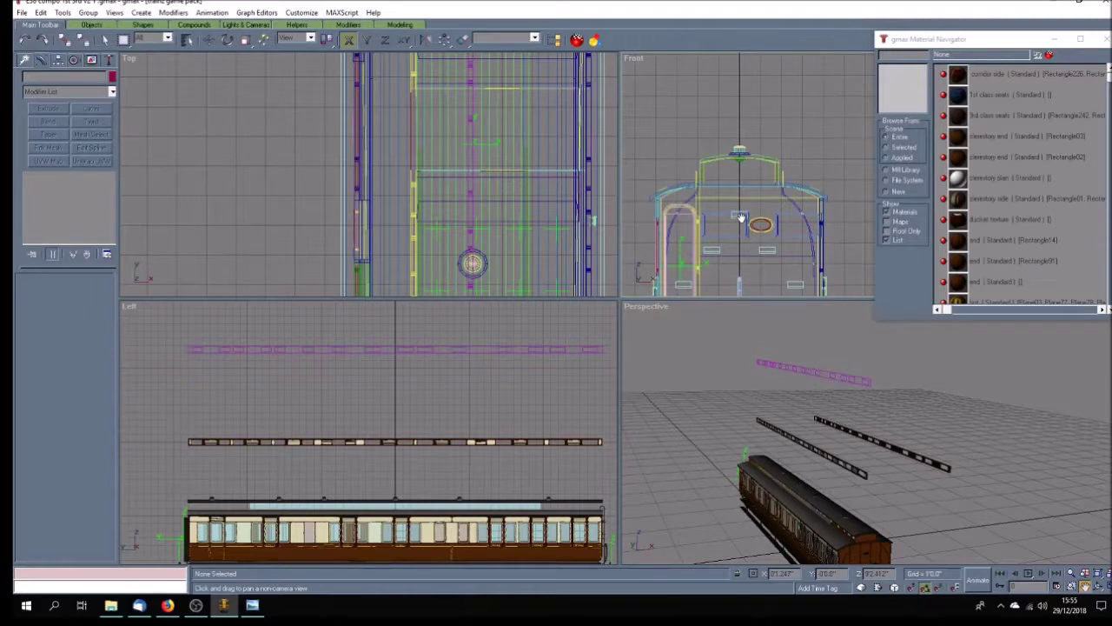
scroll(741, 218, up, 2)
click(105, 39)
click(740, 152)
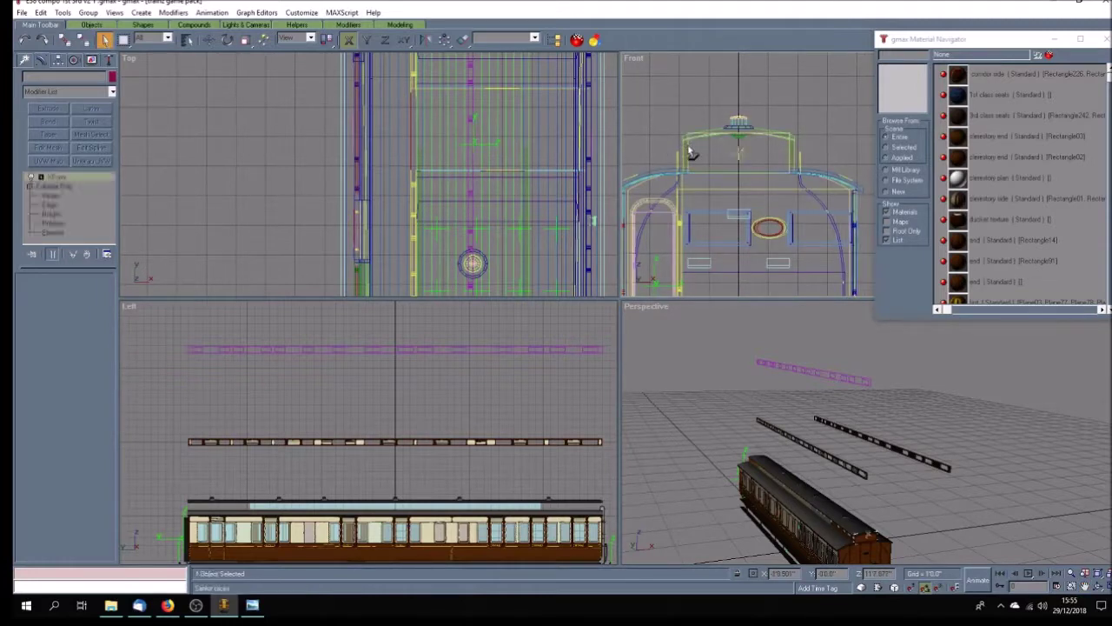
key(w)
right_click(76, 184)
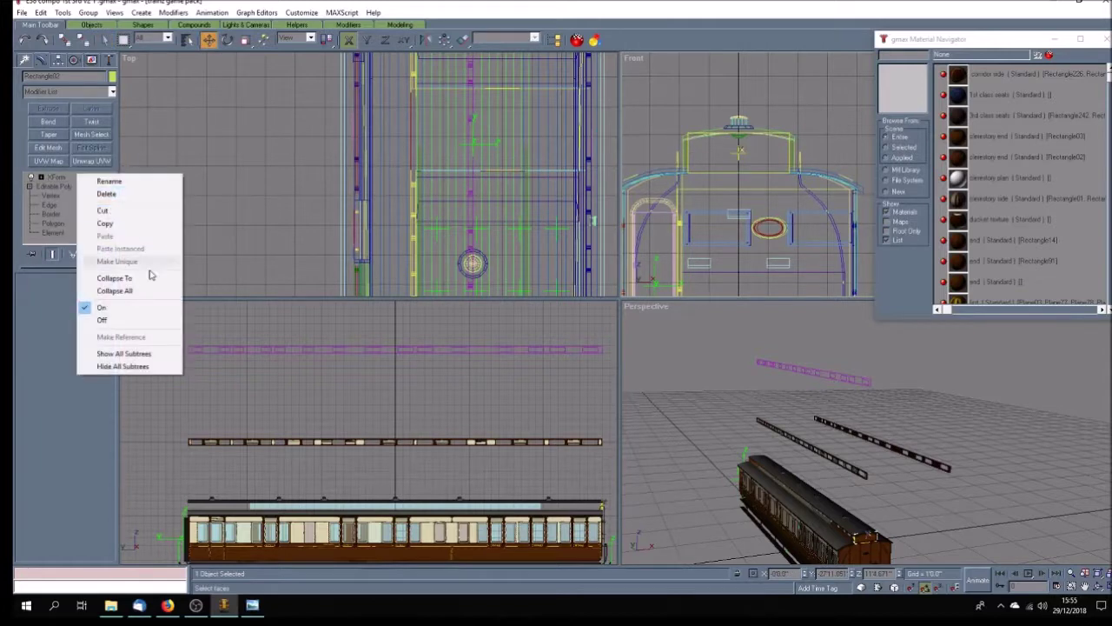
click(141, 289)
Step: Collapse the modifier stacks of the carriage's two existing clerestory side boxes to editable polys
click(662, 108)
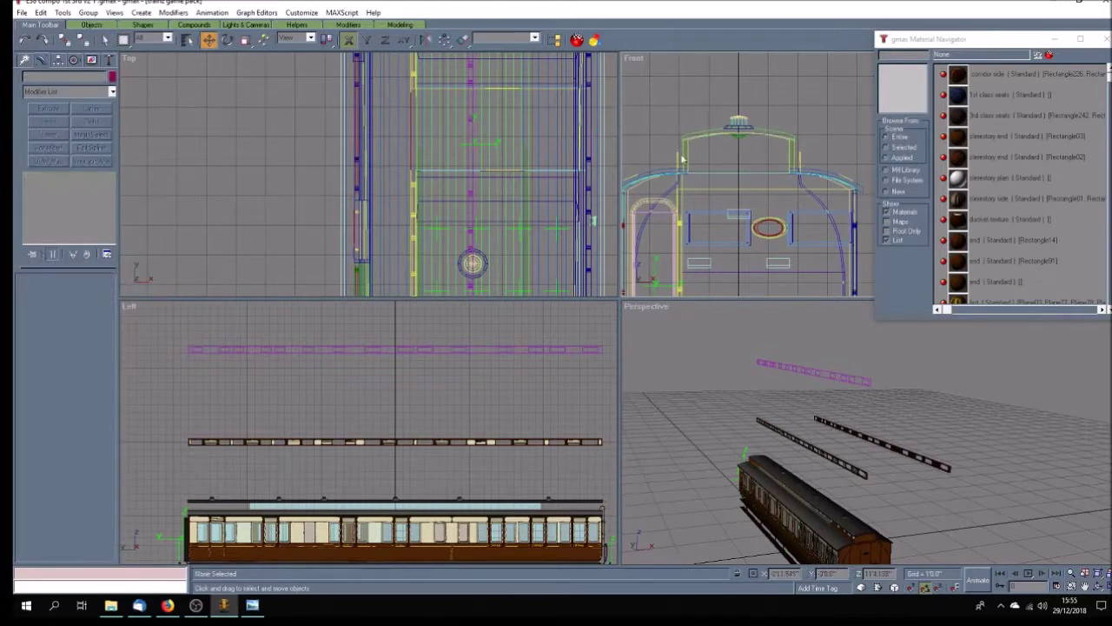
click(684, 150)
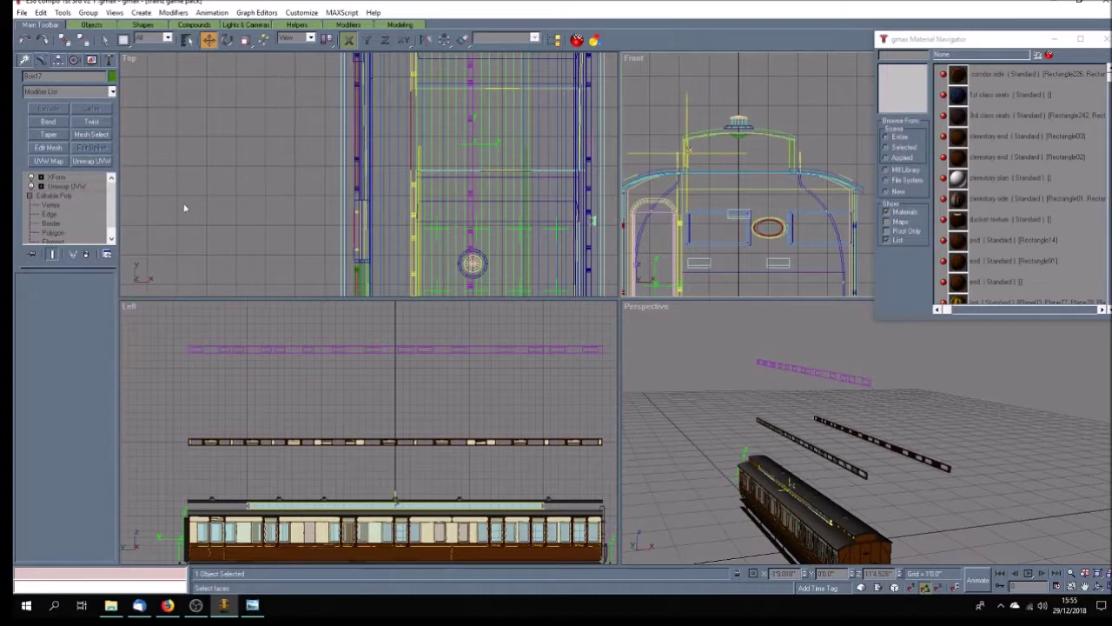
right_click(92, 175)
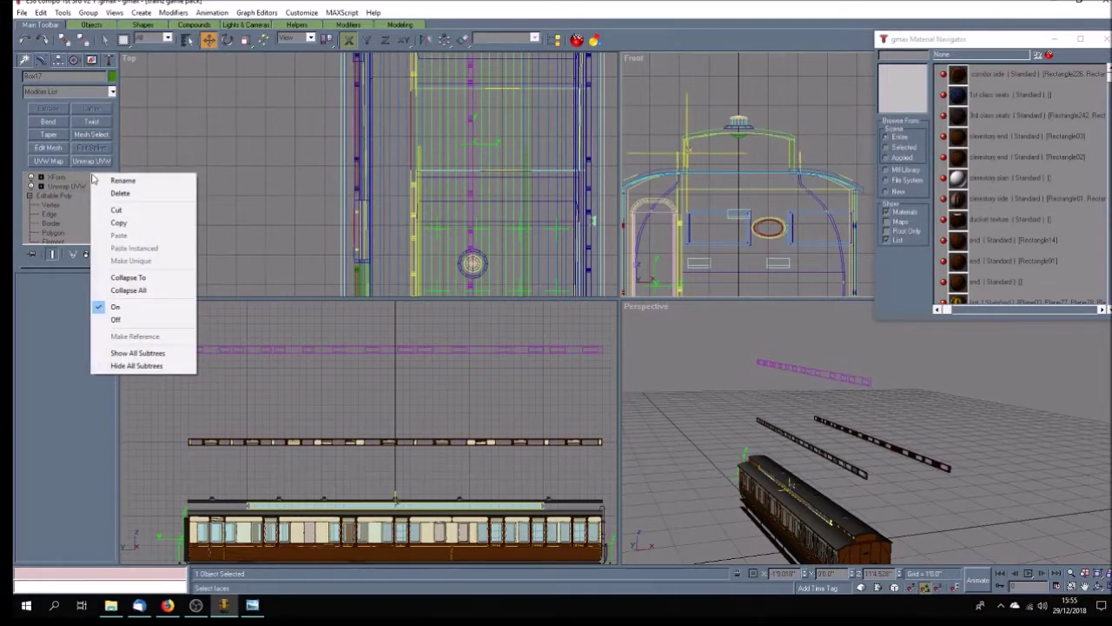
click(130, 290)
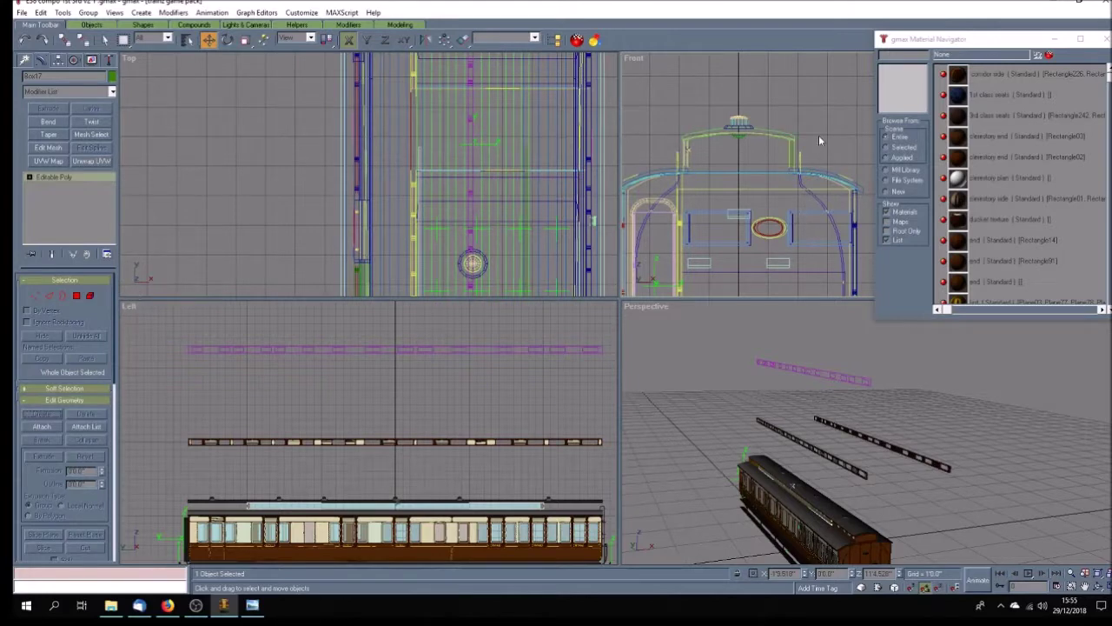
click(795, 153)
right_click(39, 188)
click(139, 291)
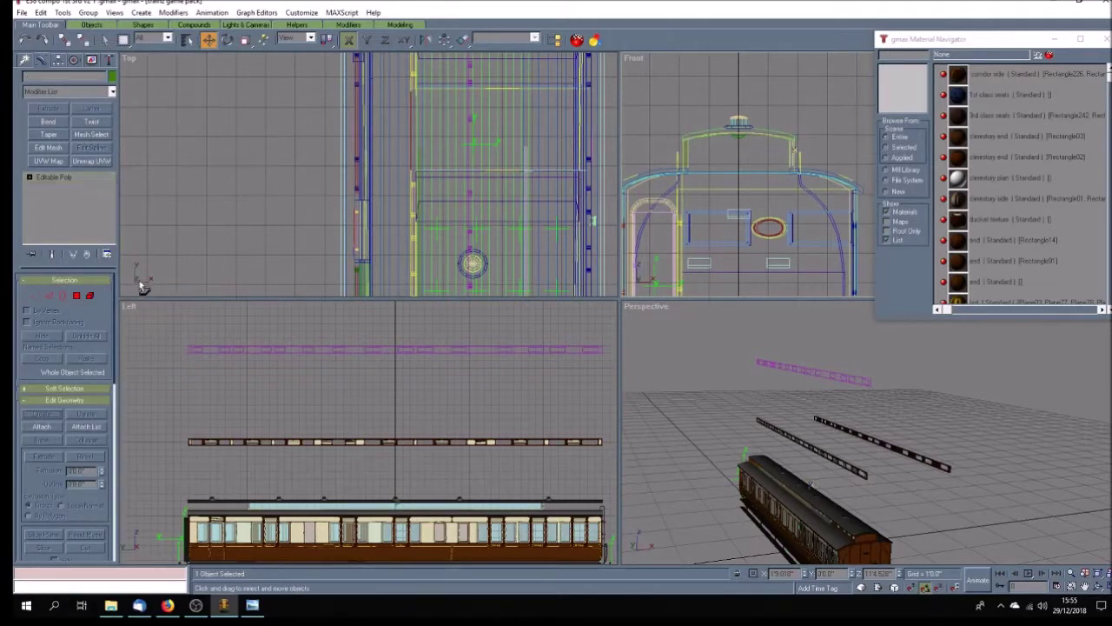
Step: Collapse the clerestory roof's modifier stack to an editable poly and deselect the roof
click(702, 155)
click(701, 137)
right_click(87, 173)
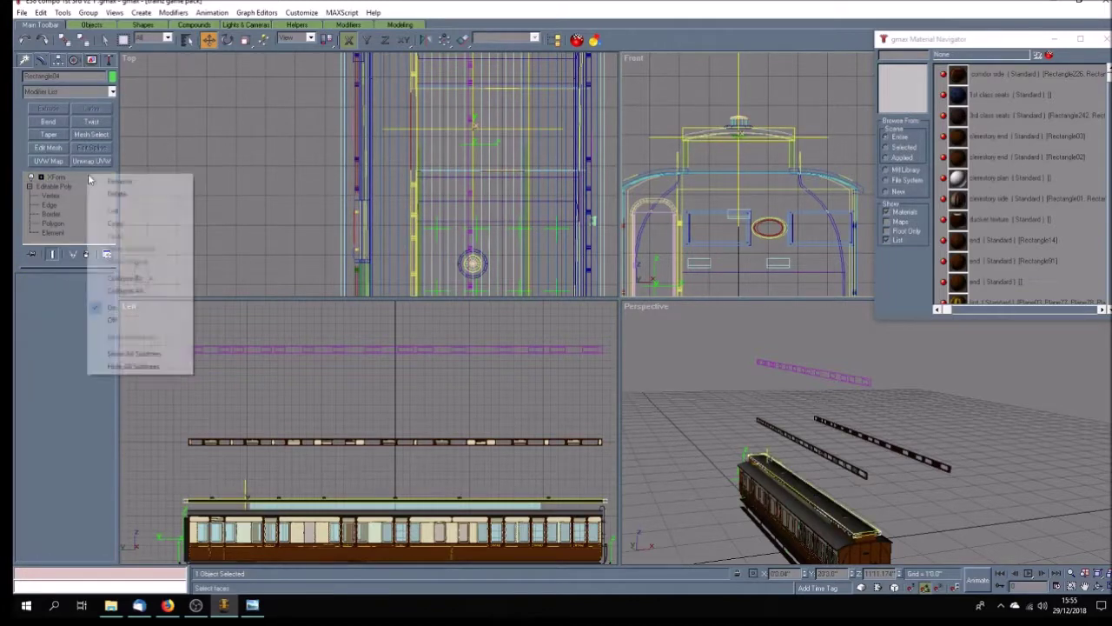
click(149, 289)
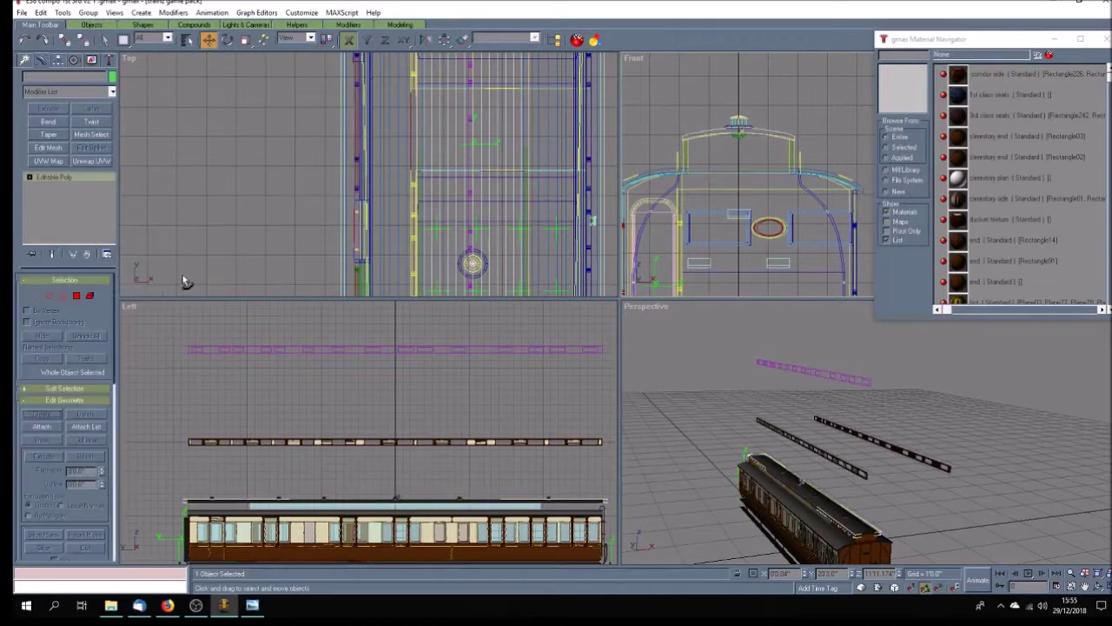
click(290, 209)
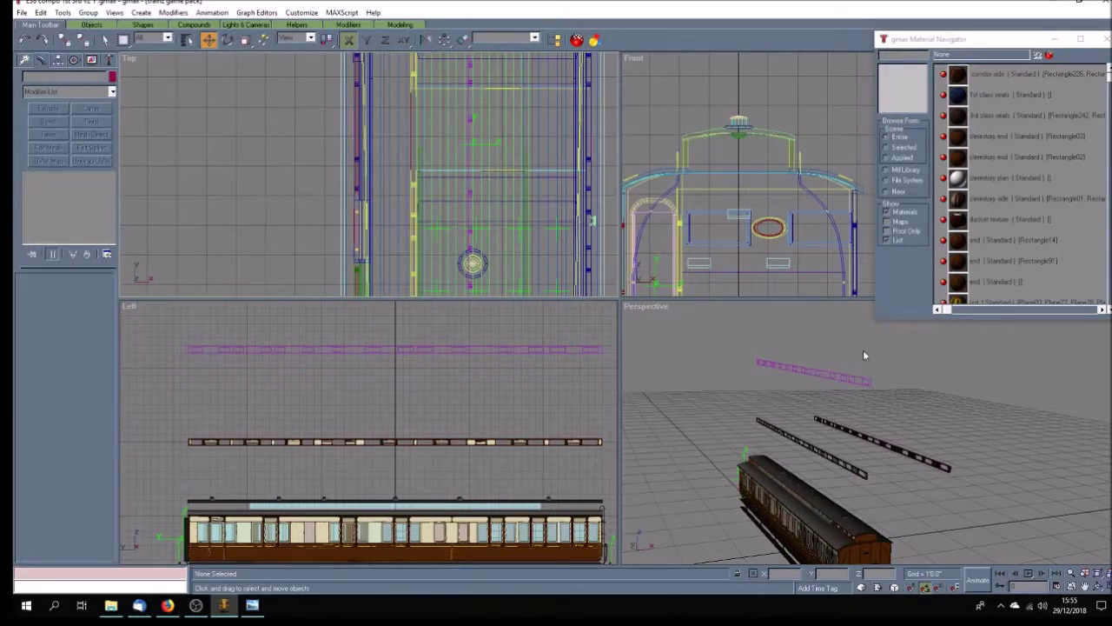
Step: Collapse the modifier stack of the small box just below the oval on the carriage end and deselect it
click(1085, 588)
drag(739, 252, 764, 191)
click(104, 39)
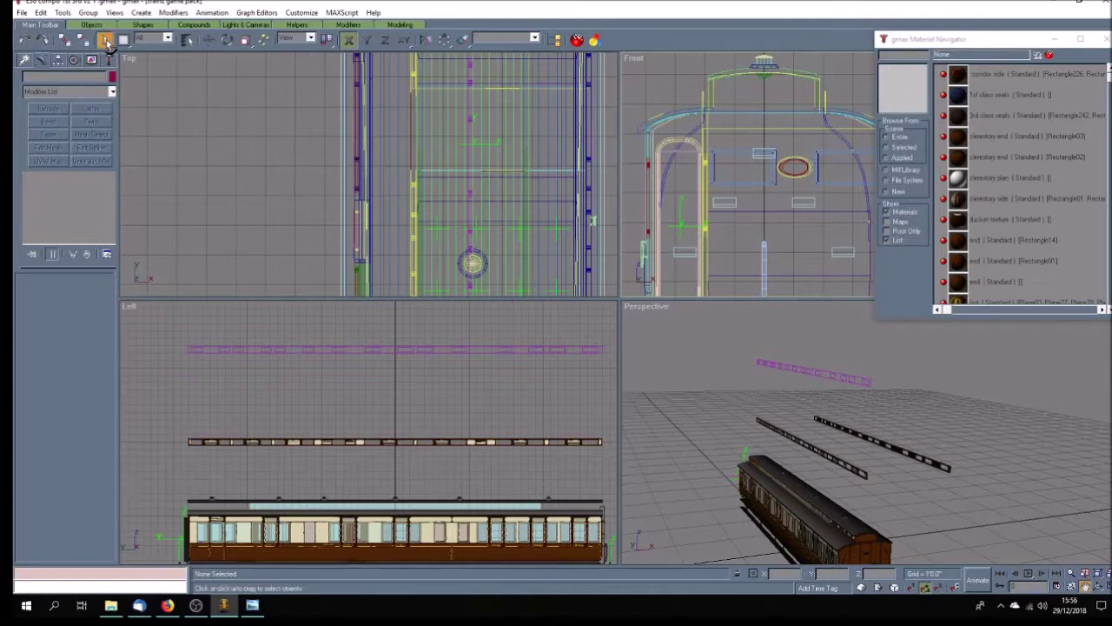
click(798, 202)
key(w)
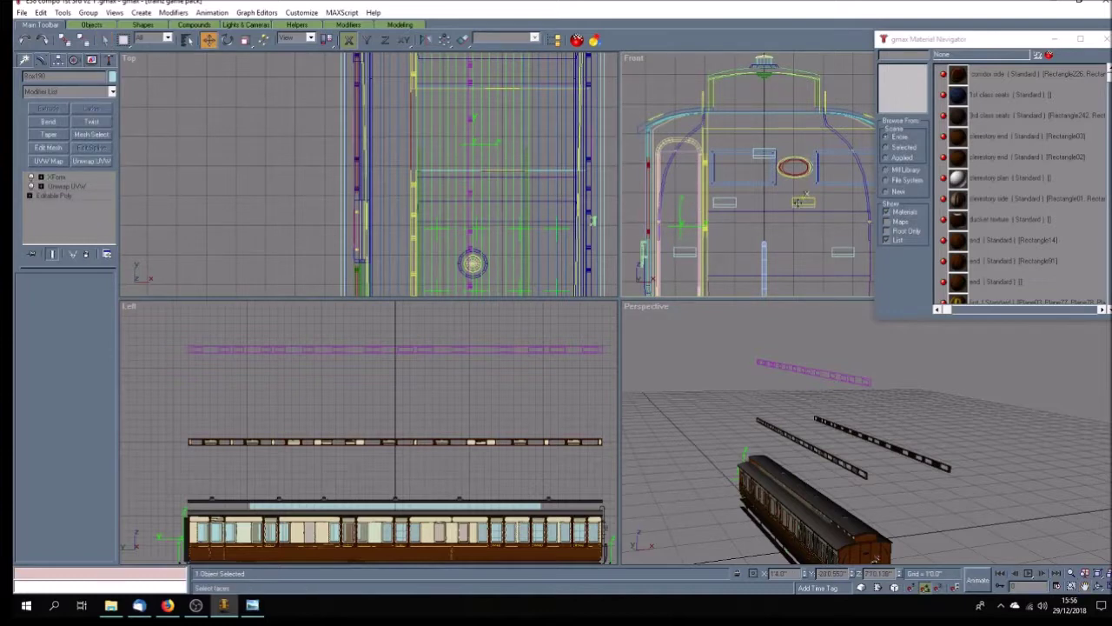
right_click(93, 180)
click(115, 292)
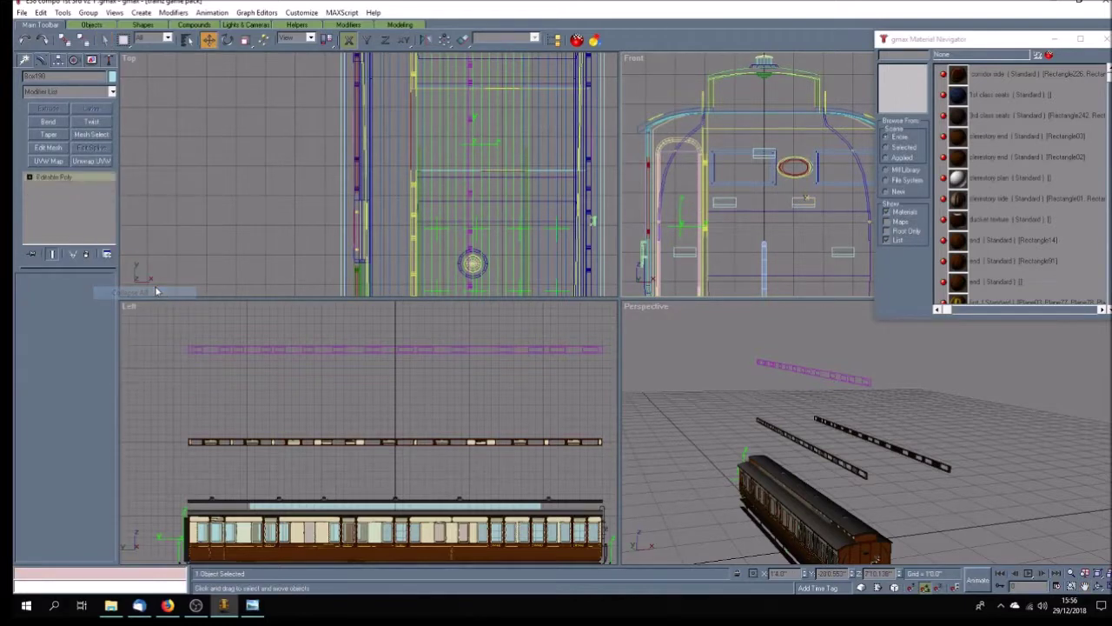
click(635, 88)
Step: In the Front view, shift both textured clerestory sides sideways together, and lower the left one onto the carriage's clerestory
scroll(700, 244, down, 5)
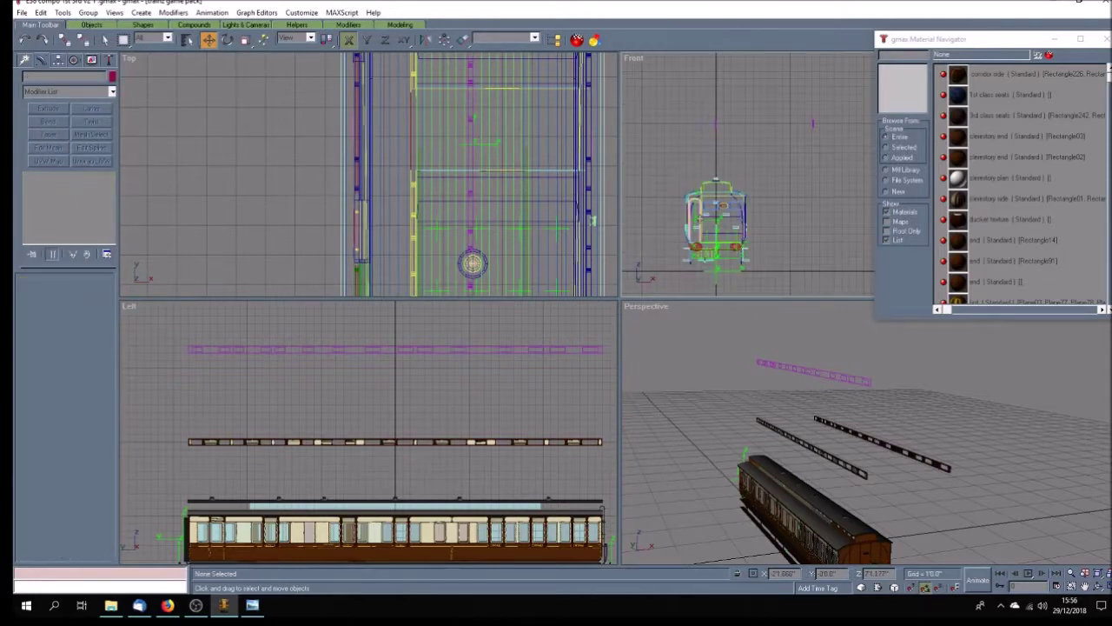
scroll(700, 226, down, 1)
drag(696, 150, 813, 167)
drag(711, 153, 704, 162)
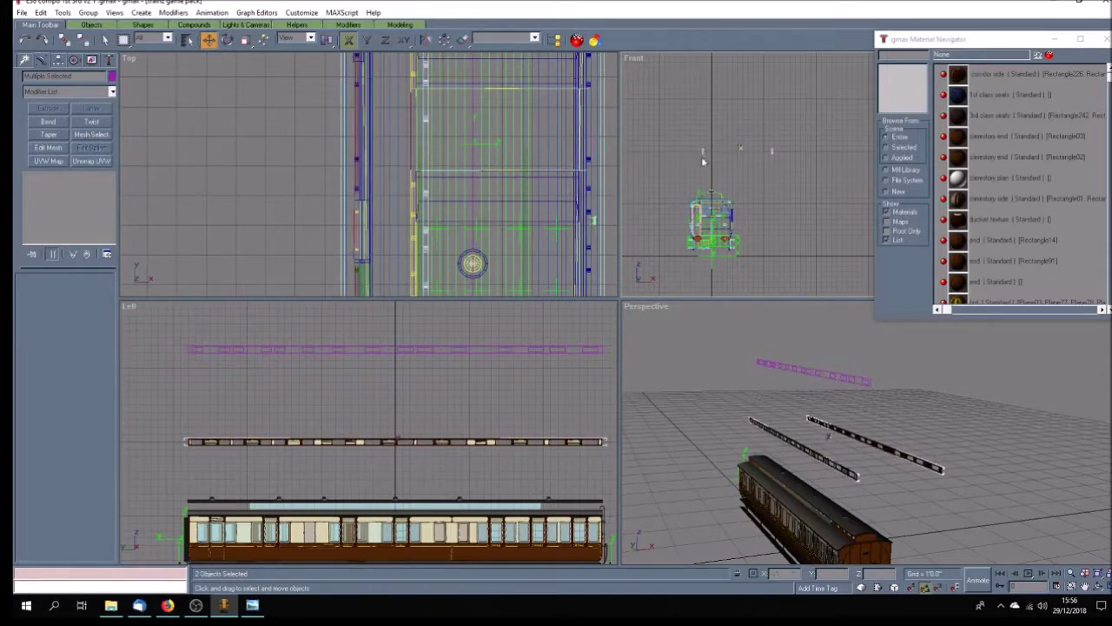
click(704, 150)
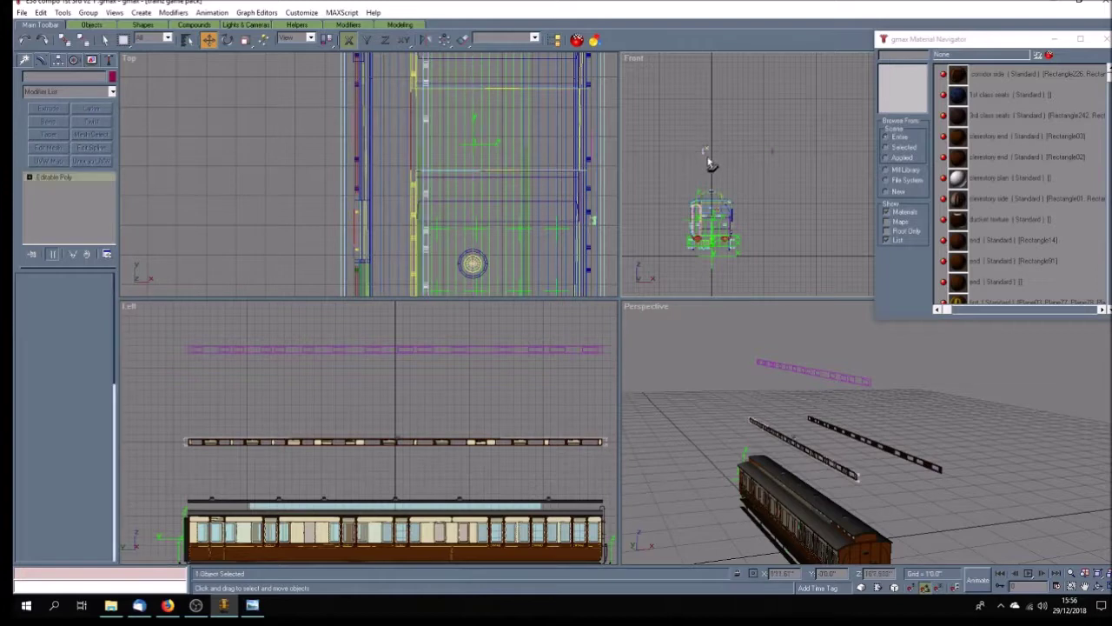
key(F6)
drag(704, 151, 705, 195)
Step: Centre the lowered left clerestory side's pivot on the object and align the pivot to the world
scroll(704, 195, up, 8)
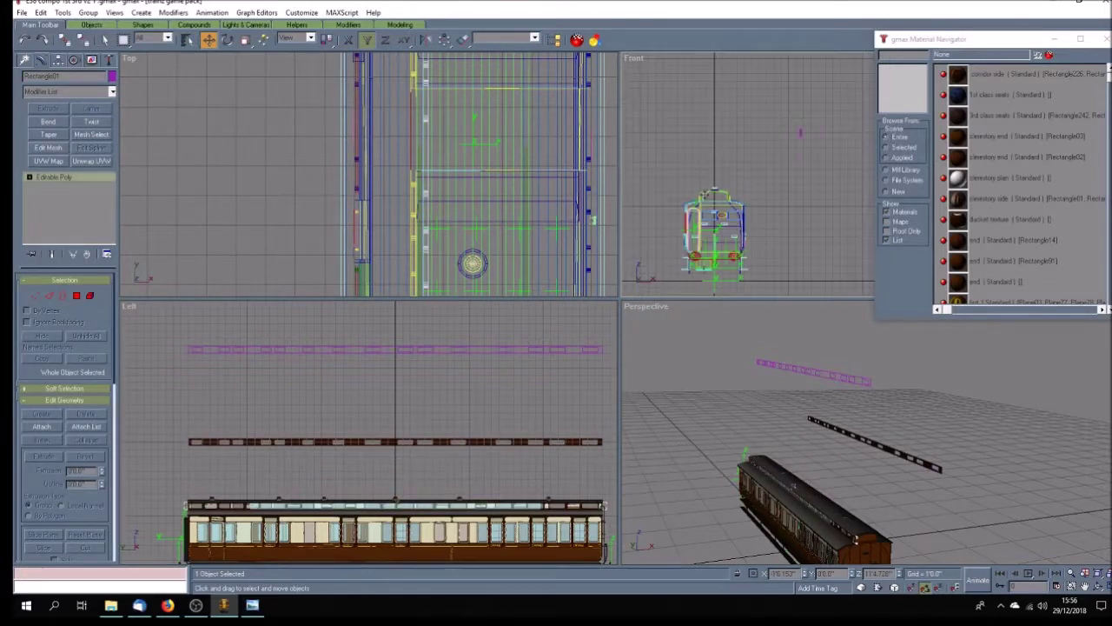
key(w)
click(1085, 586)
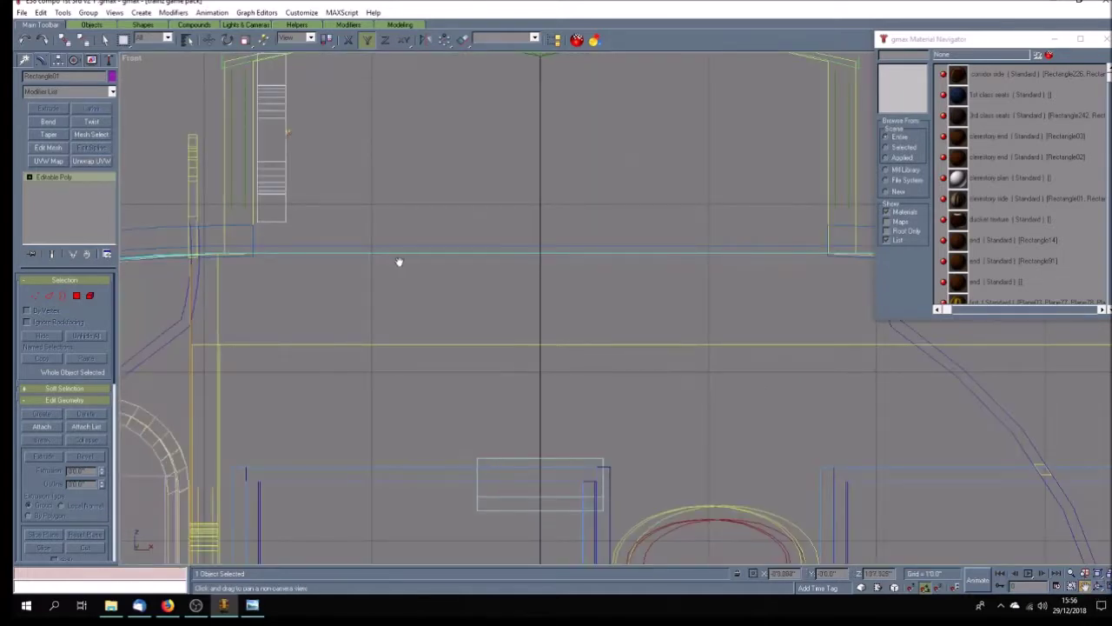
drag(397, 263, 611, 450)
drag(580, 391, 600, 349)
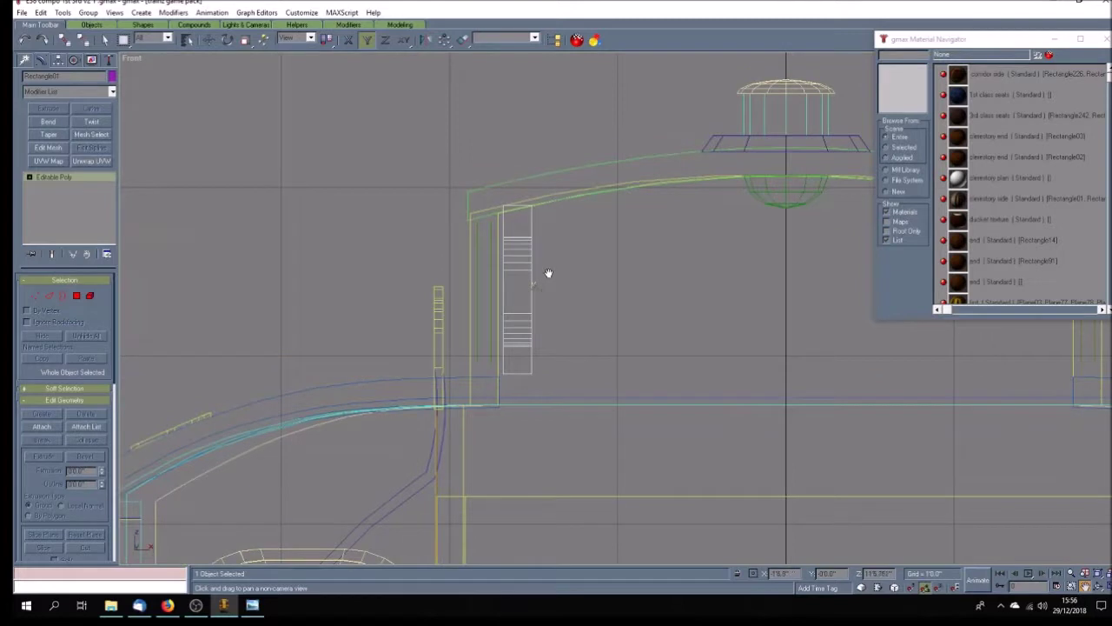
click(208, 39)
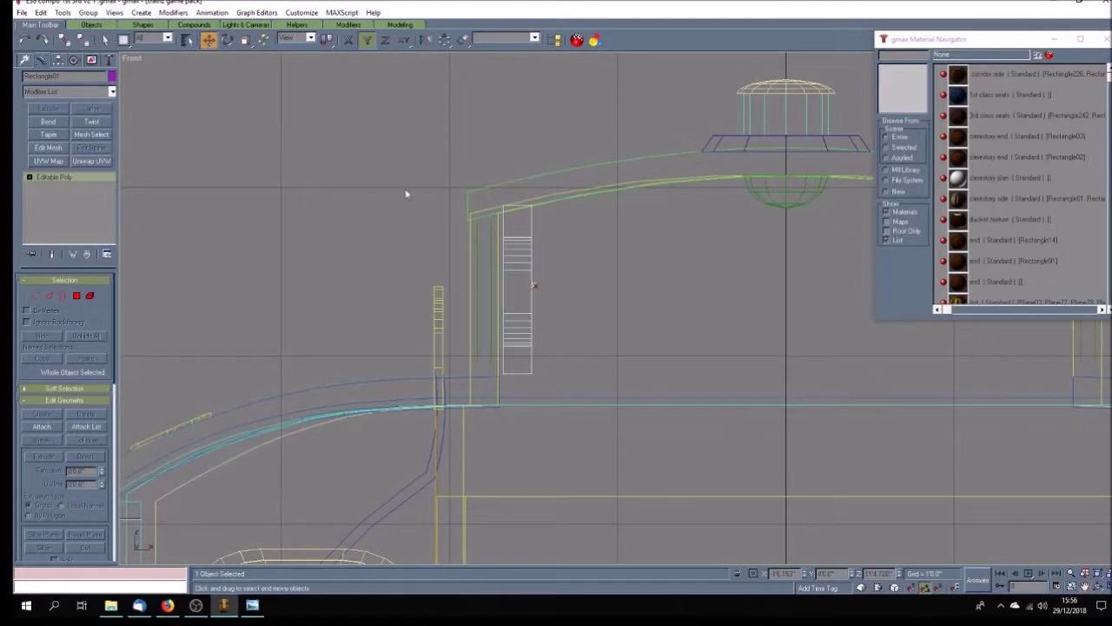
click(58, 60)
click(65, 133)
click(65, 192)
click(79, 223)
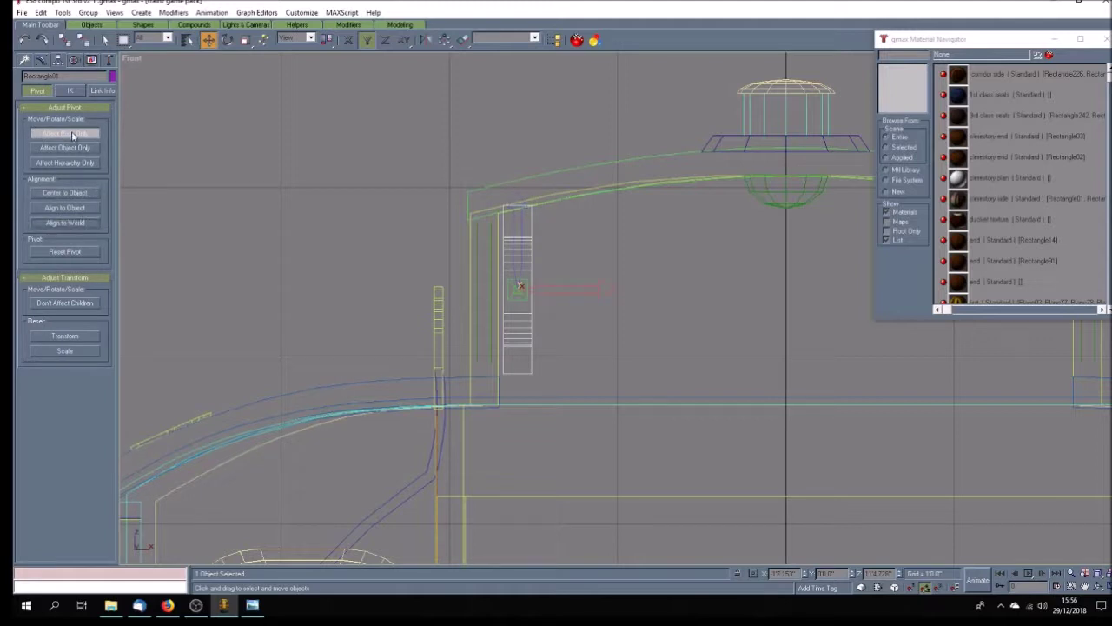
click(75, 133)
Step: Move the side outward over the left edge of the clerestory end and nudge it slightly down beneath the roof
drag(517, 289, 483, 291)
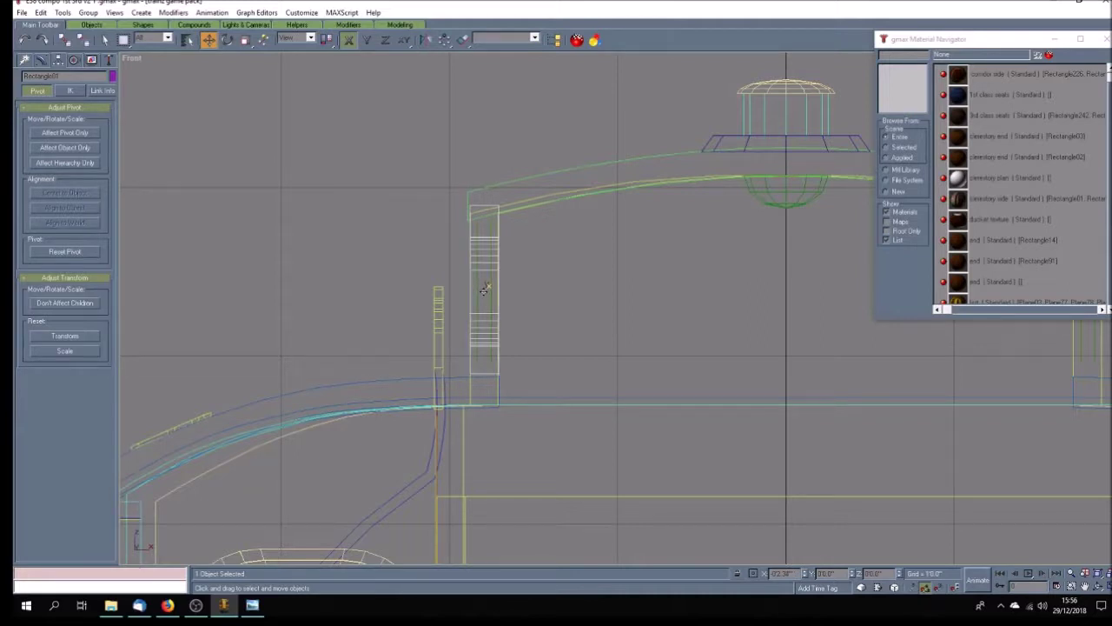
key(F6)
drag(485, 287, 485, 292)
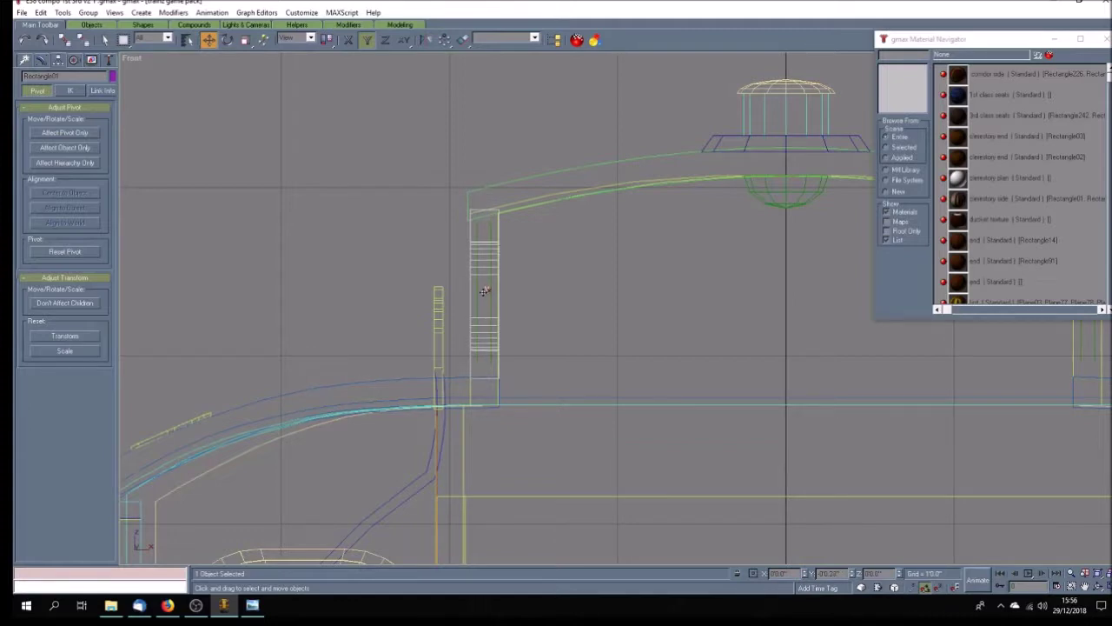
Step: Inspect the fit of the placed clerestory side in the Perspective and Front views, and deselect it
click(1108, 588)
click(1099, 587)
drag(904, 469, 932, 497)
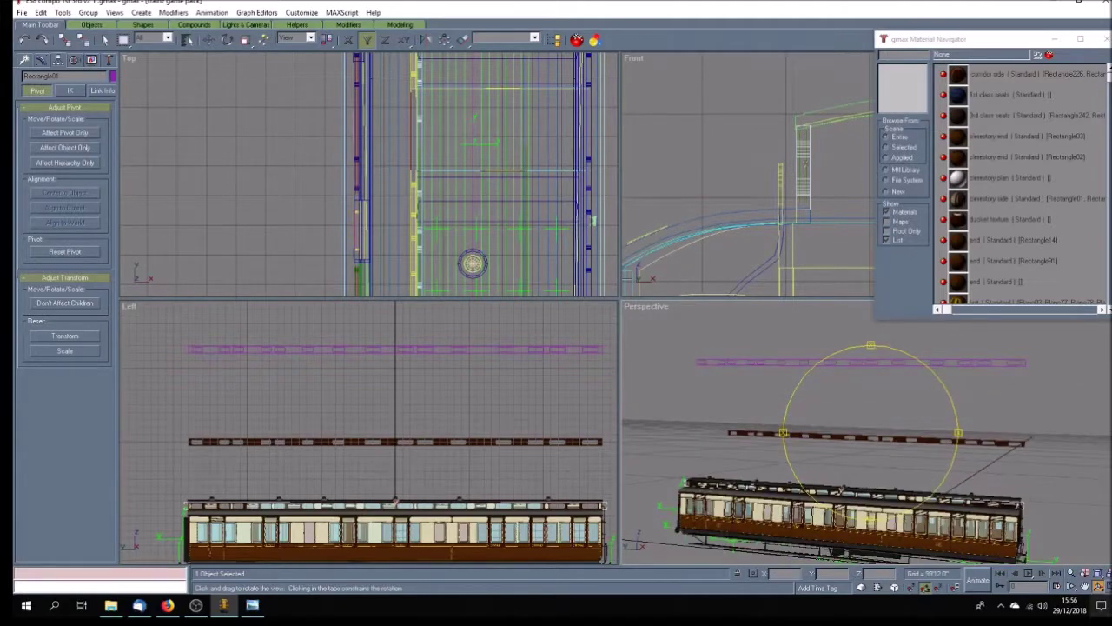
click(1108, 587)
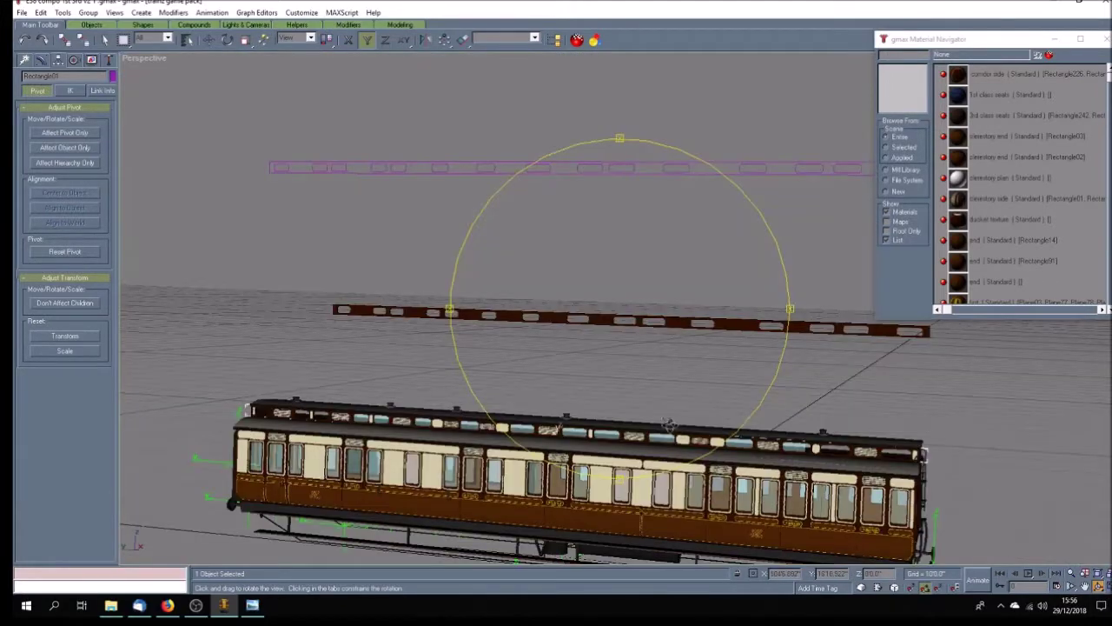
mouse_move(667, 426)
mouse_down()
mouse_move(648, 422)
mouse_move(658, 422)
mouse_up()
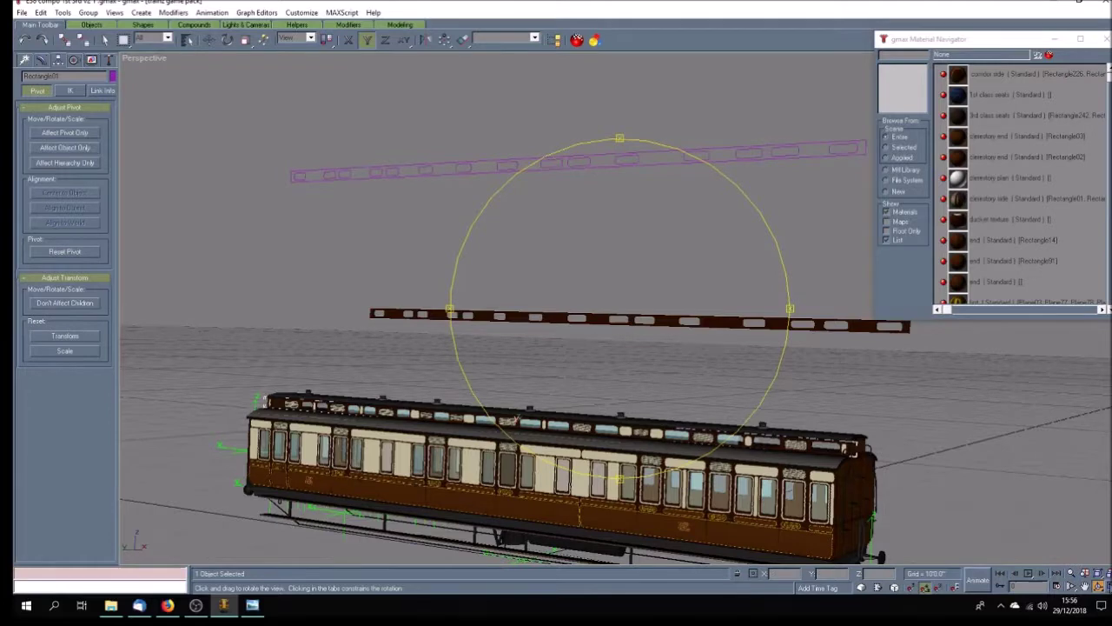
click(1098, 586)
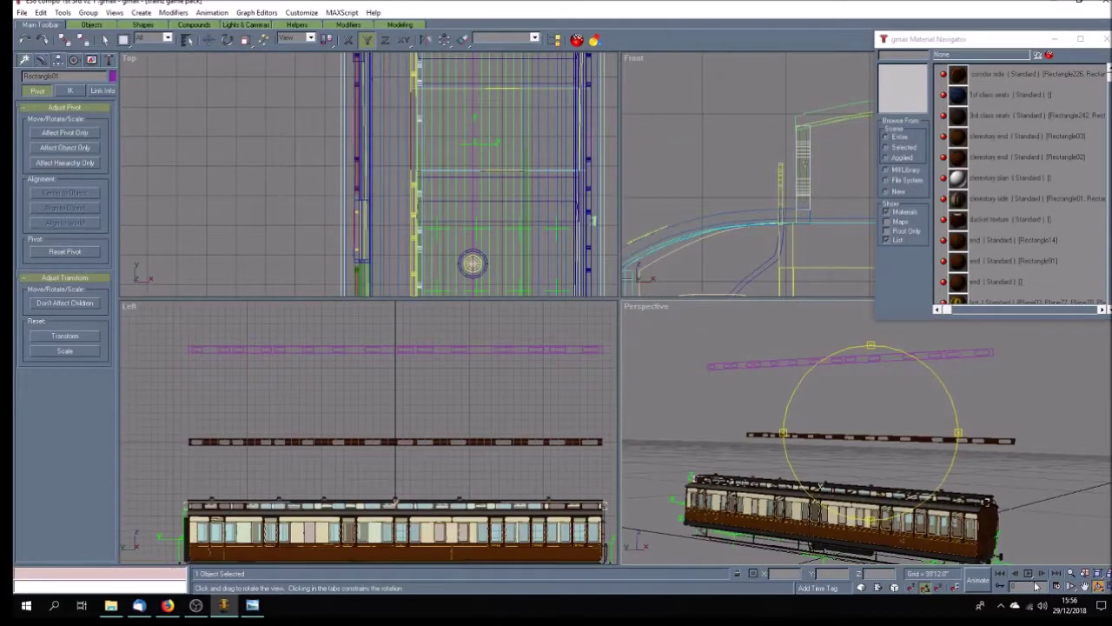
click(1085, 586)
drag(705, 177, 687, 164)
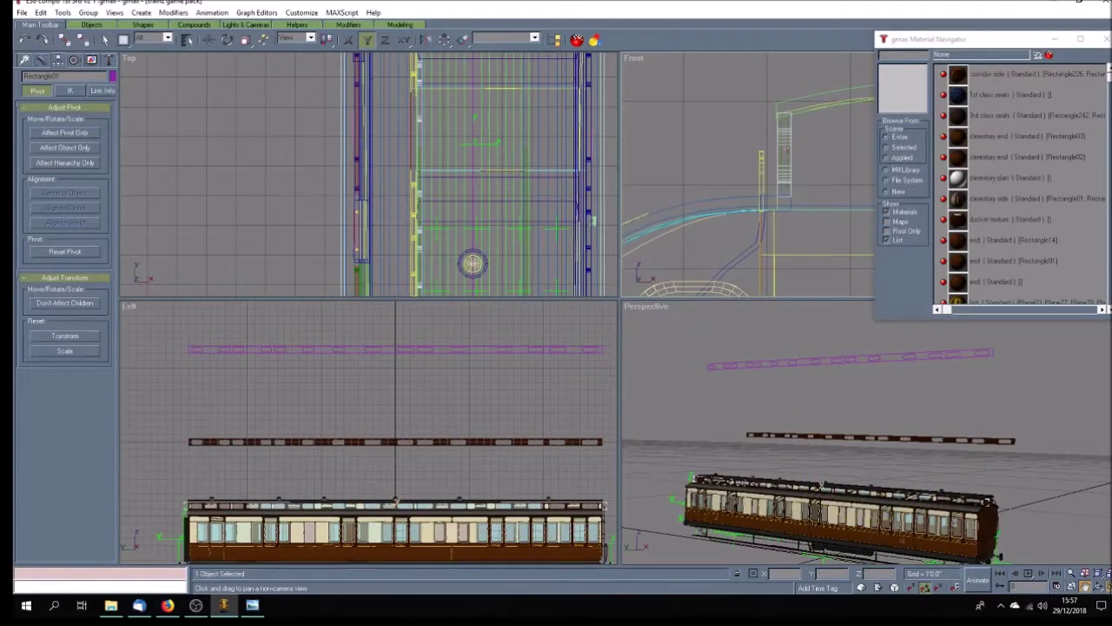
key(w)
drag(415, 286, 345, 278)
scroll(460, 278, down, 3)
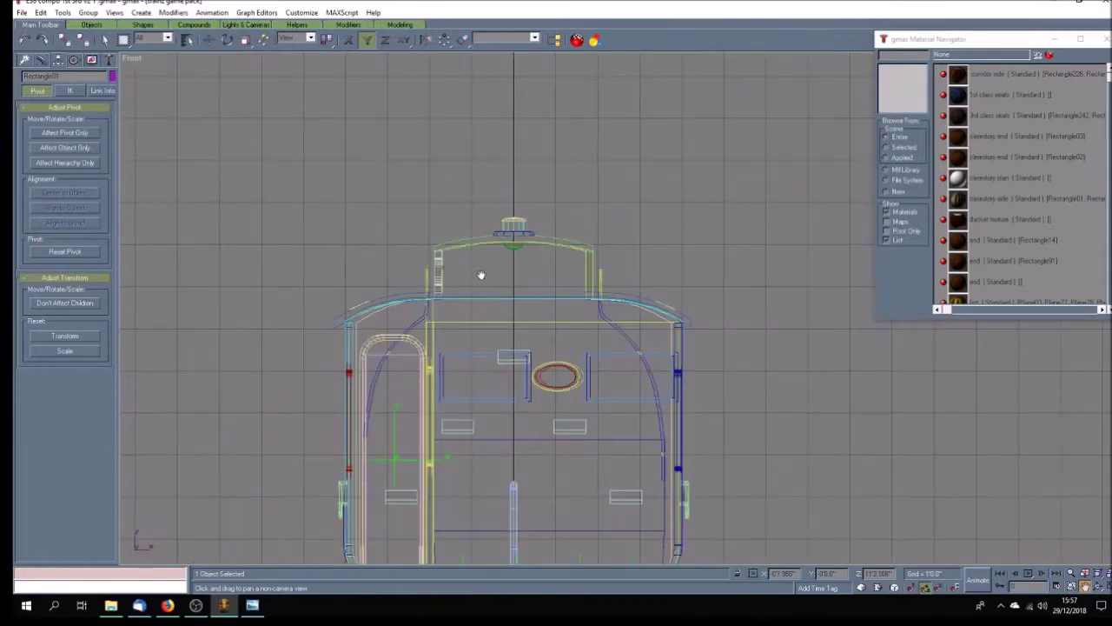
drag(486, 276, 363, 232)
click(209, 39)
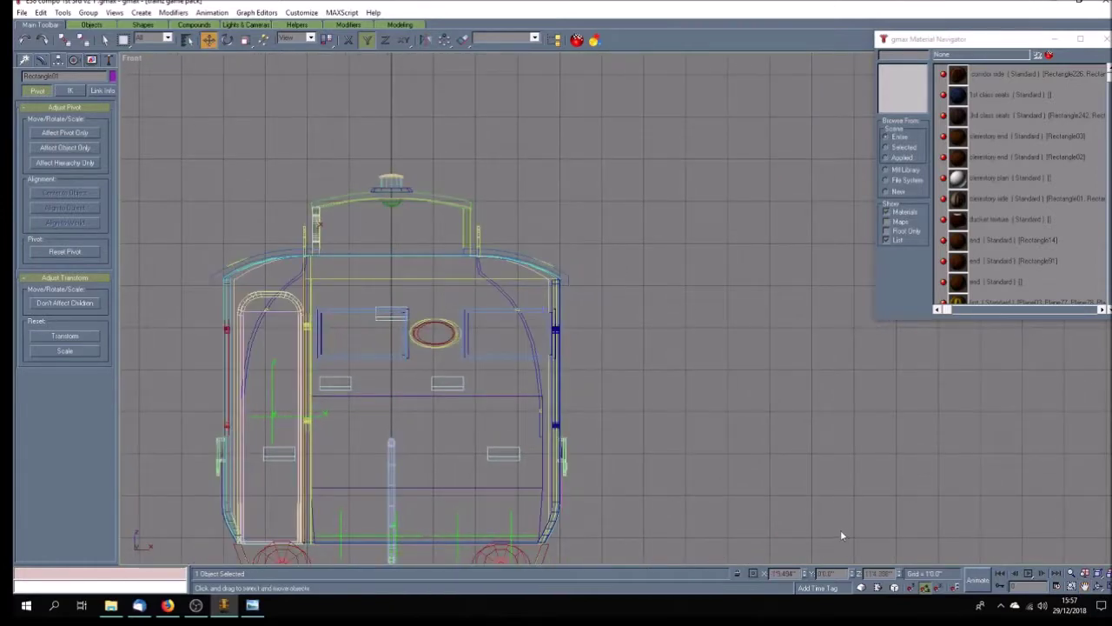
click(735, 490)
Step: Select the other textured clerestory side, centre its pivot on the object and align the pivot to the world
scroll(736, 489, down, 5)
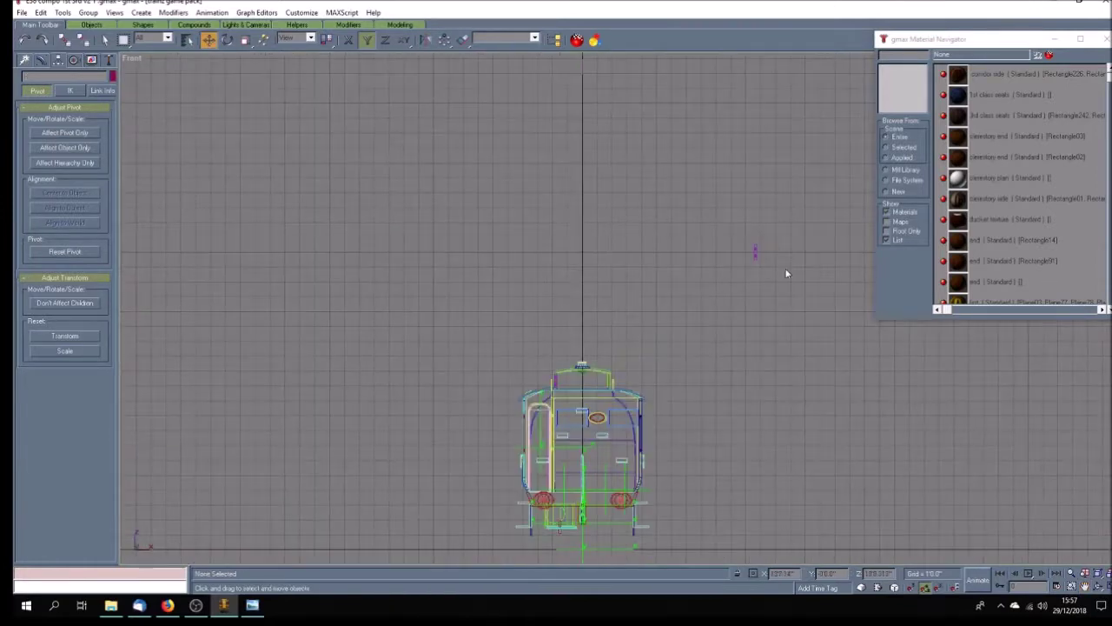
click(756, 252)
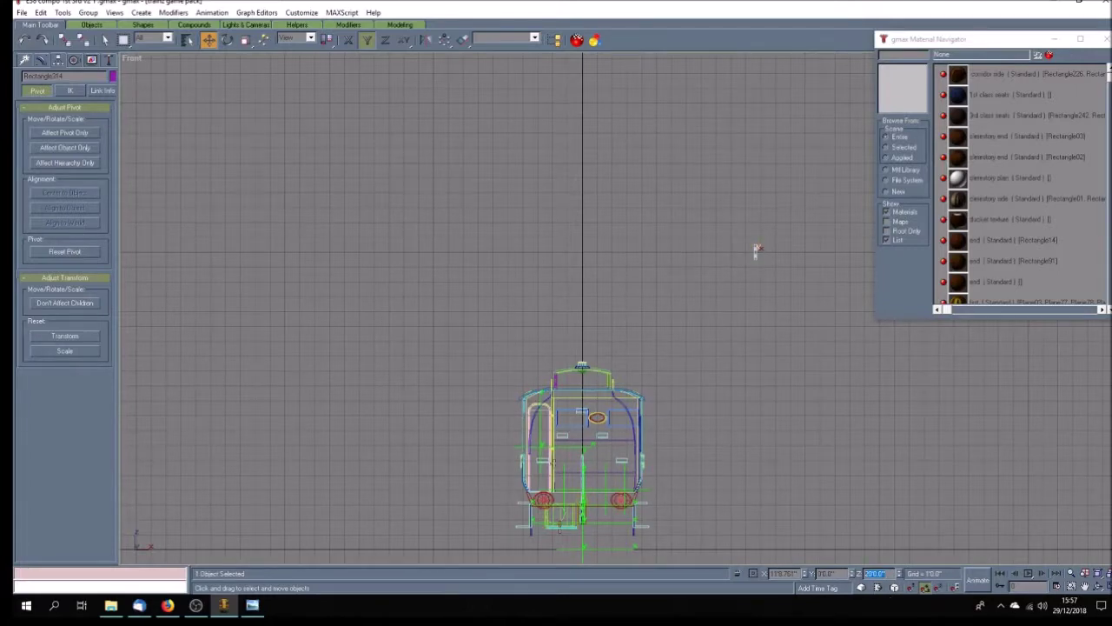
click(65, 132)
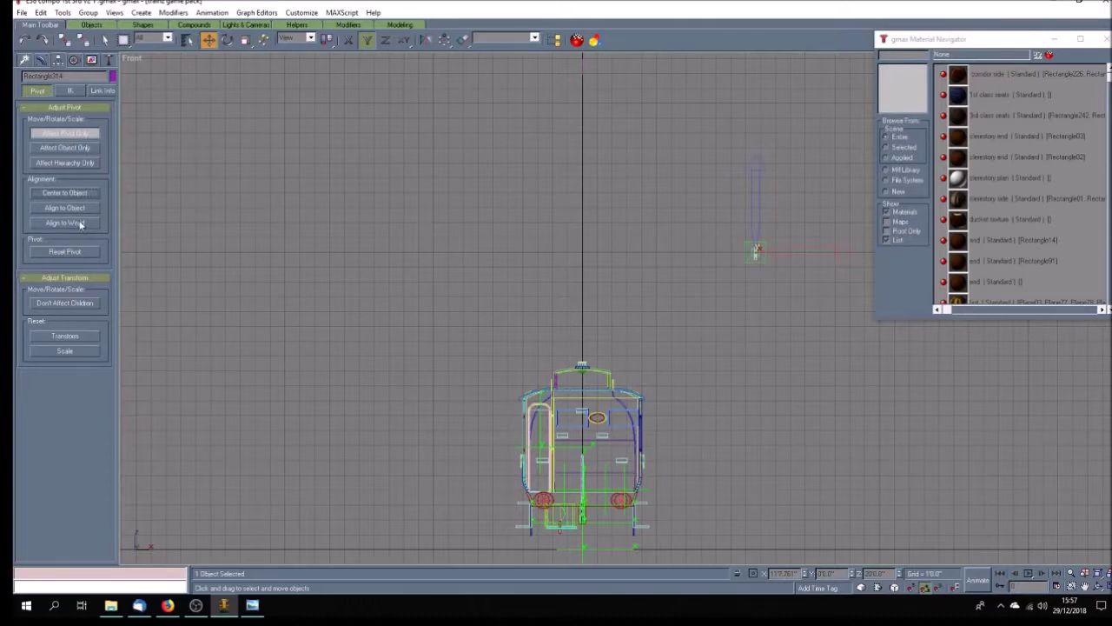
click(85, 136)
Step: Place this side on the clerestory's right edge by setting its Z position to 11'4.398" and its X position to 1'5"
click(874, 574)
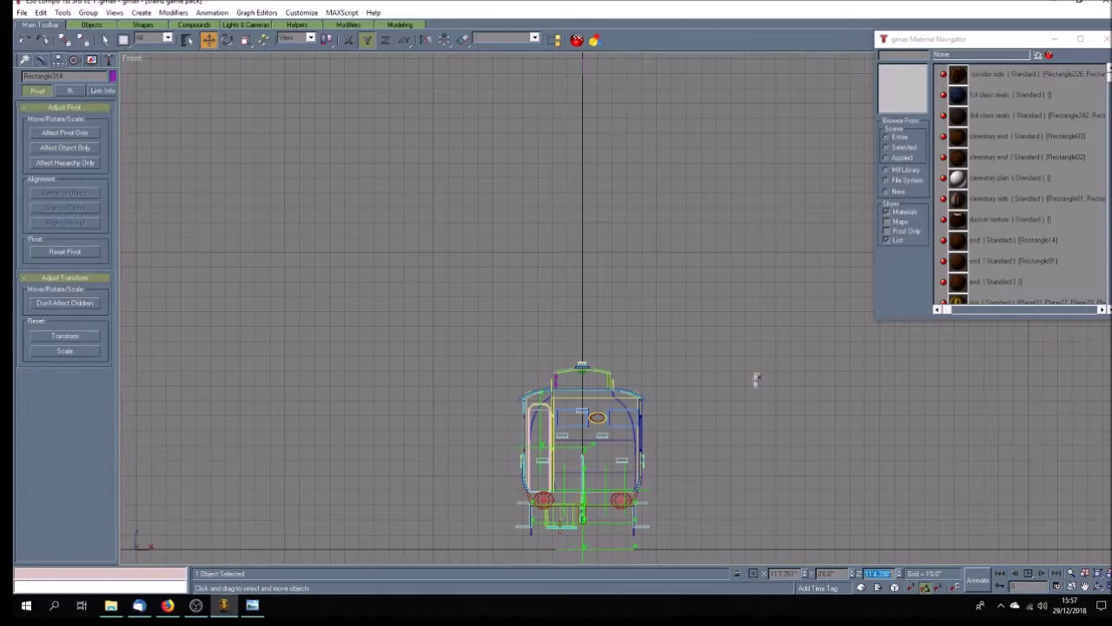
click(556, 379)
click(755, 380)
click(784, 573)
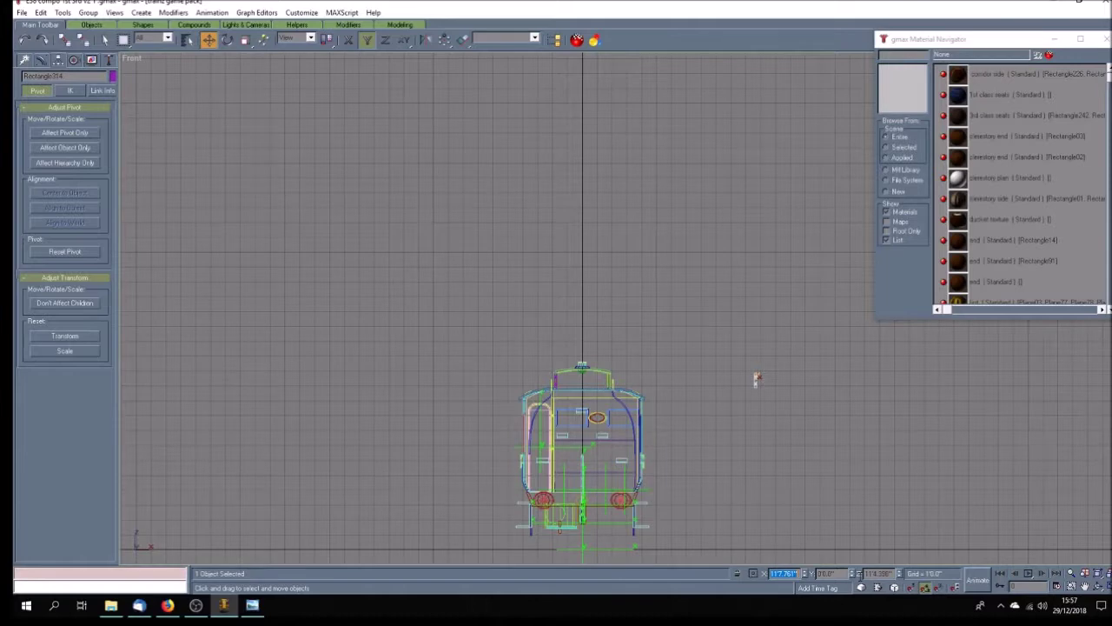
key(BackSpace)
key(Return)
click(556, 377)
click(574, 387)
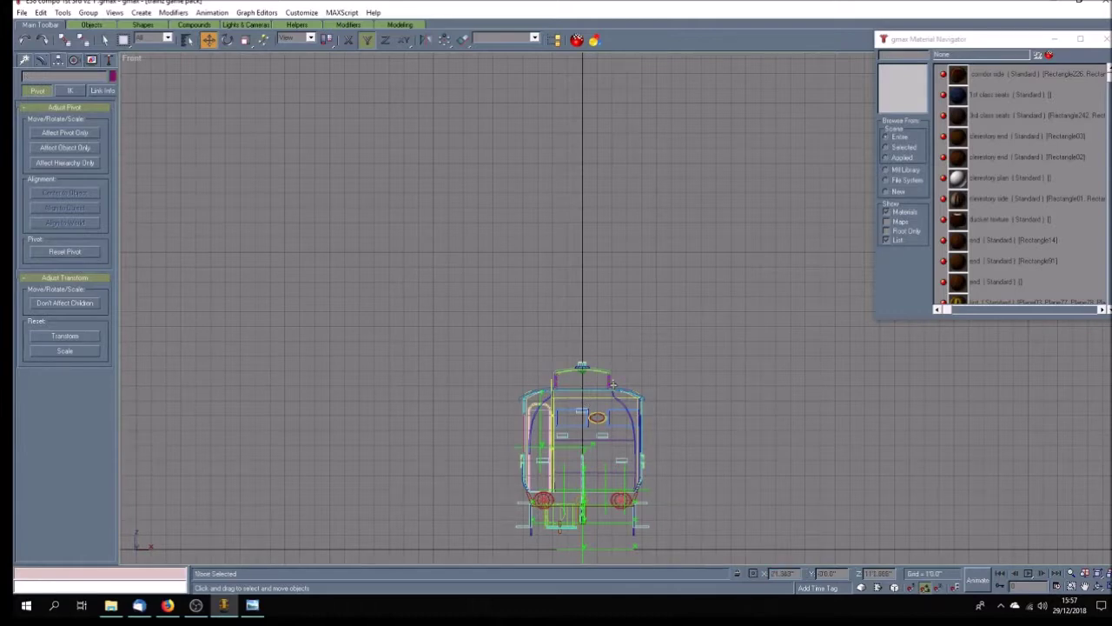
Step: Set the right clerestory side's X position to 1'5.434" to mirror the left side's offset from the centre
scroll(612, 385, up, 5)
click(387, 362)
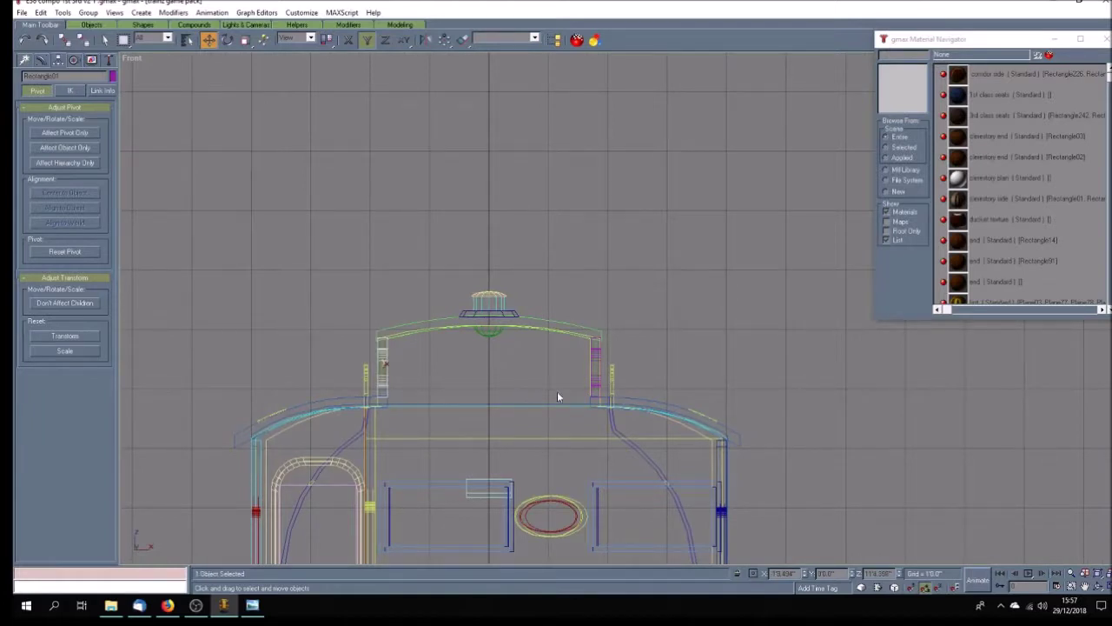
click(597, 362)
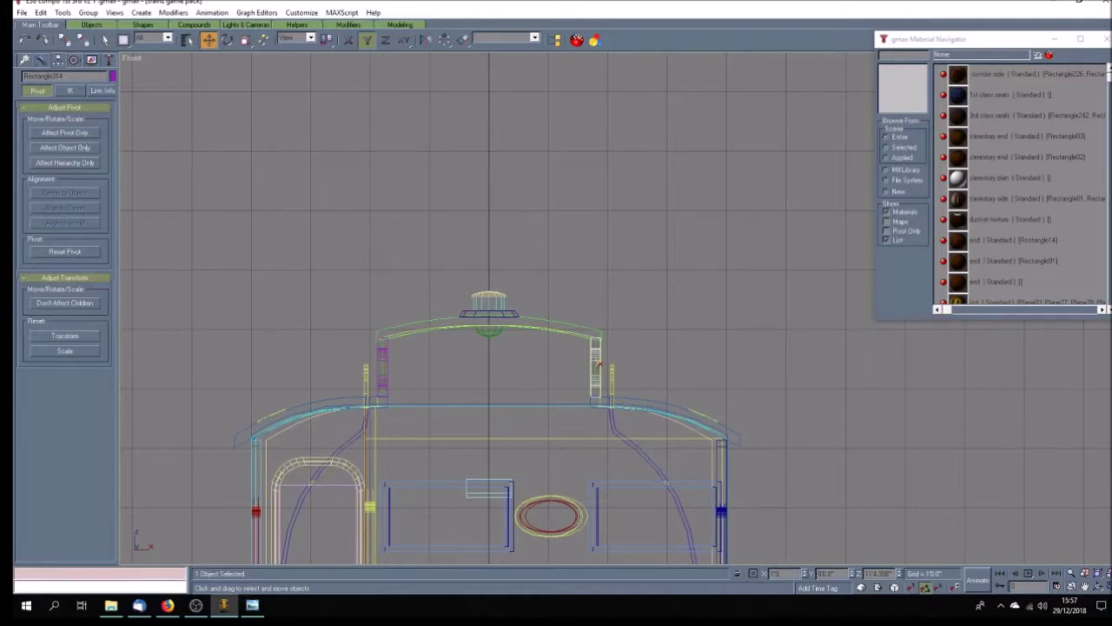
double_click(783, 574)
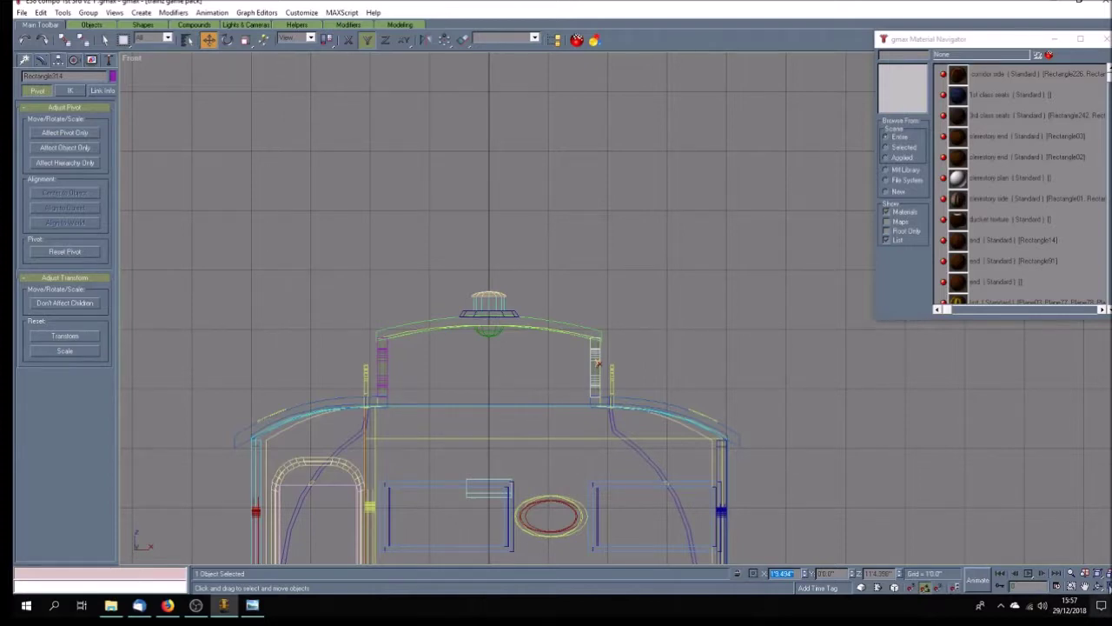
Step: In the Left view, stretch the clerestory's glass box about 7'11" by moving its right-end vertices to the carriage's right end
click(1098, 585)
click(1085, 585)
drag(462, 515, 437, 440)
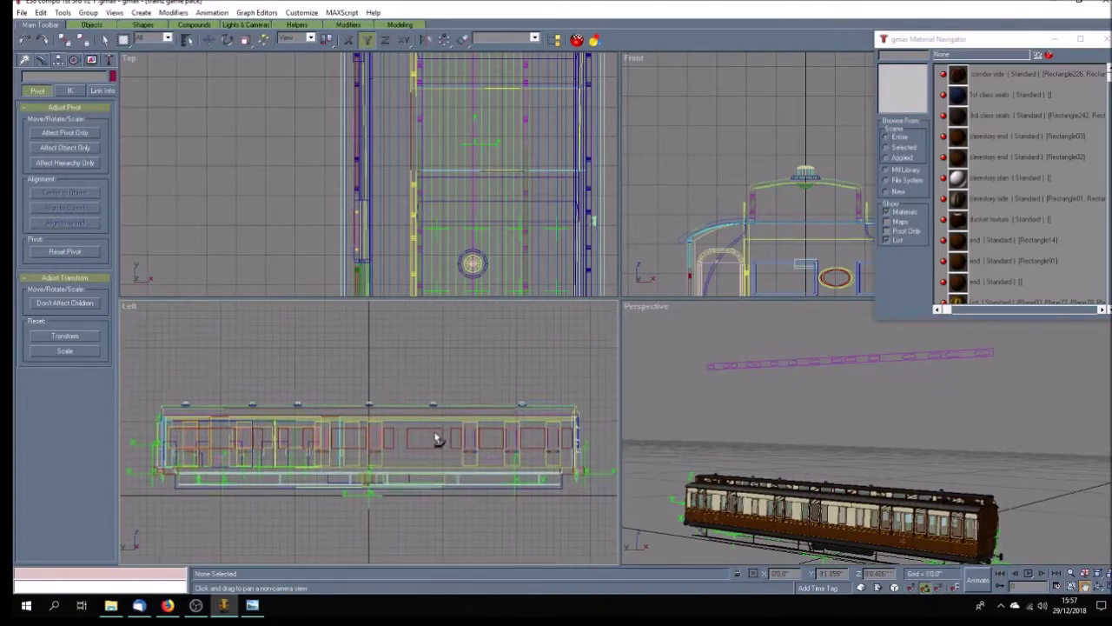
key(w)
drag(750, 318, 501, 394)
drag(662, 356, 591, 357)
scroll(595, 356, up, 3)
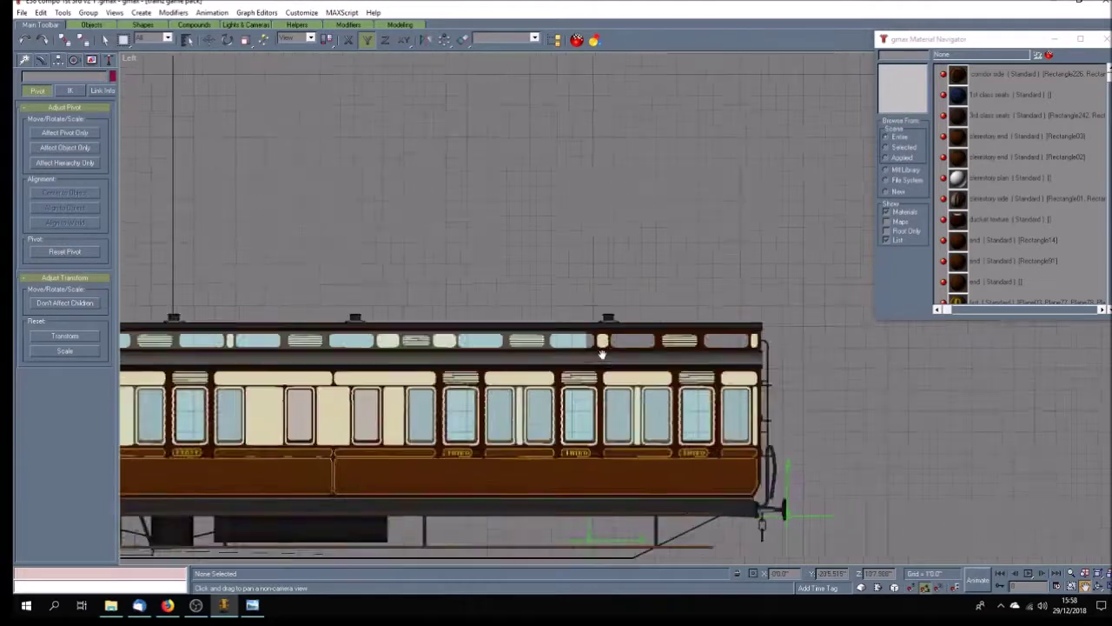
click(208, 41)
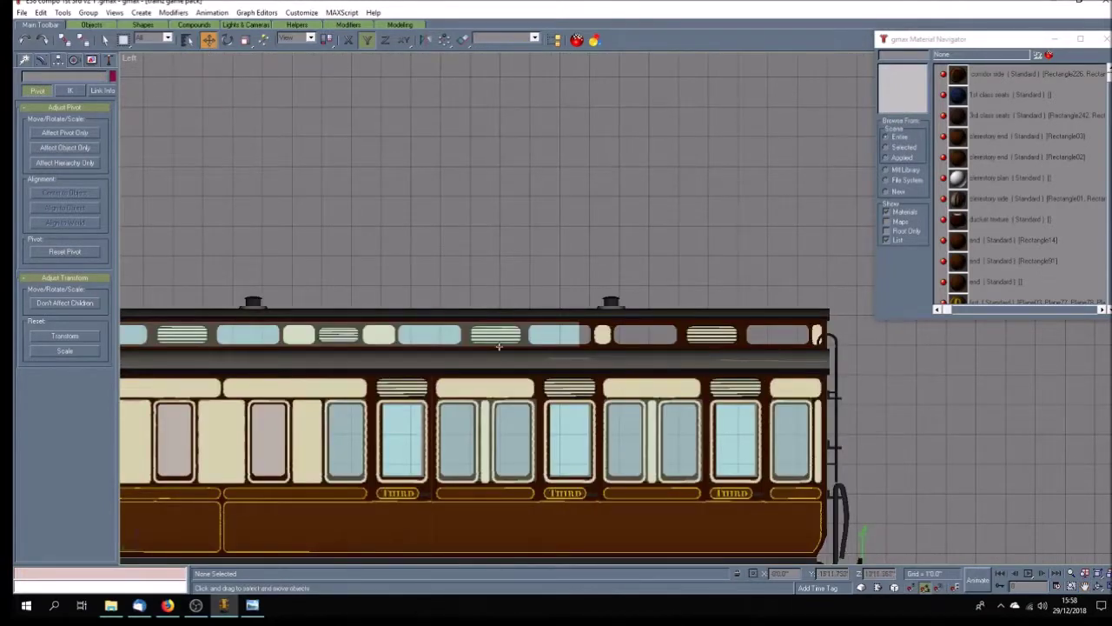
click(568, 340)
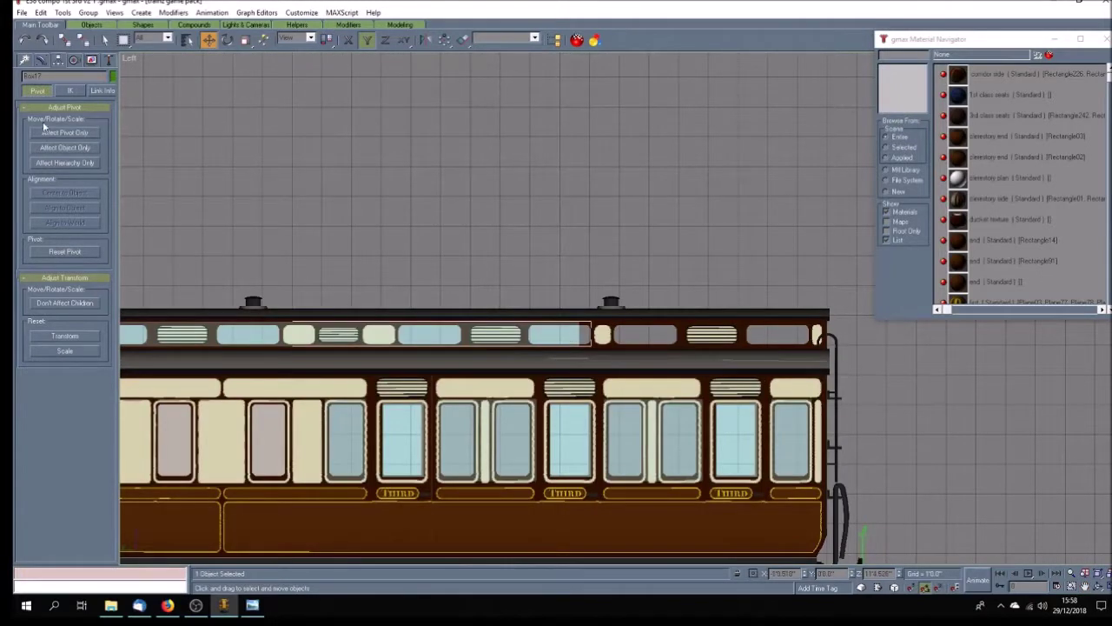
click(39, 61)
click(29, 177)
click(51, 186)
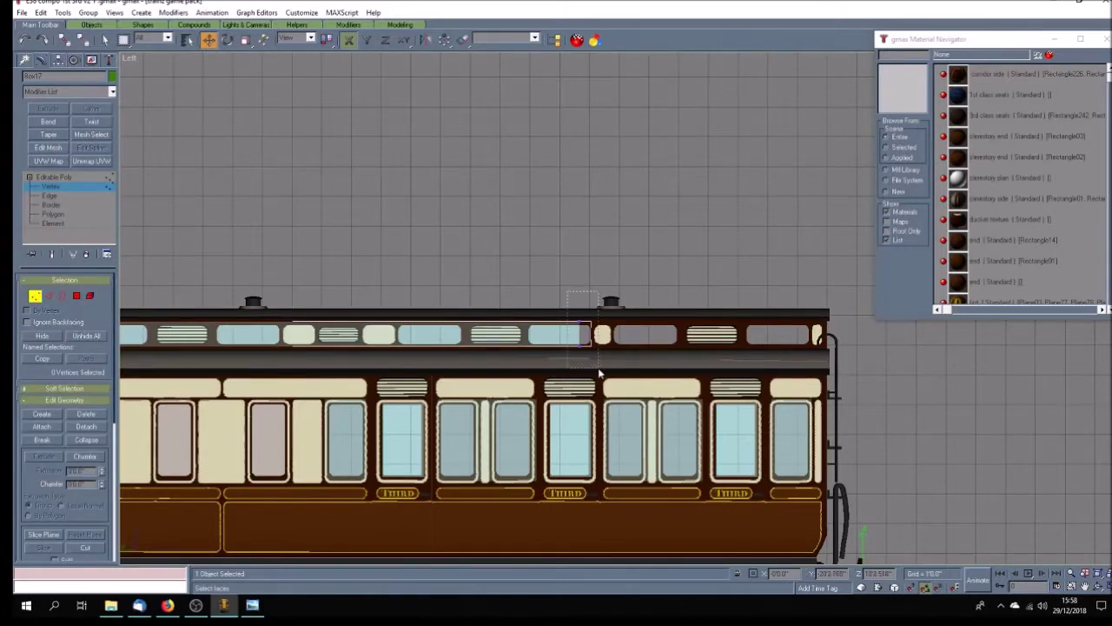
drag(581, 344, 815, 359)
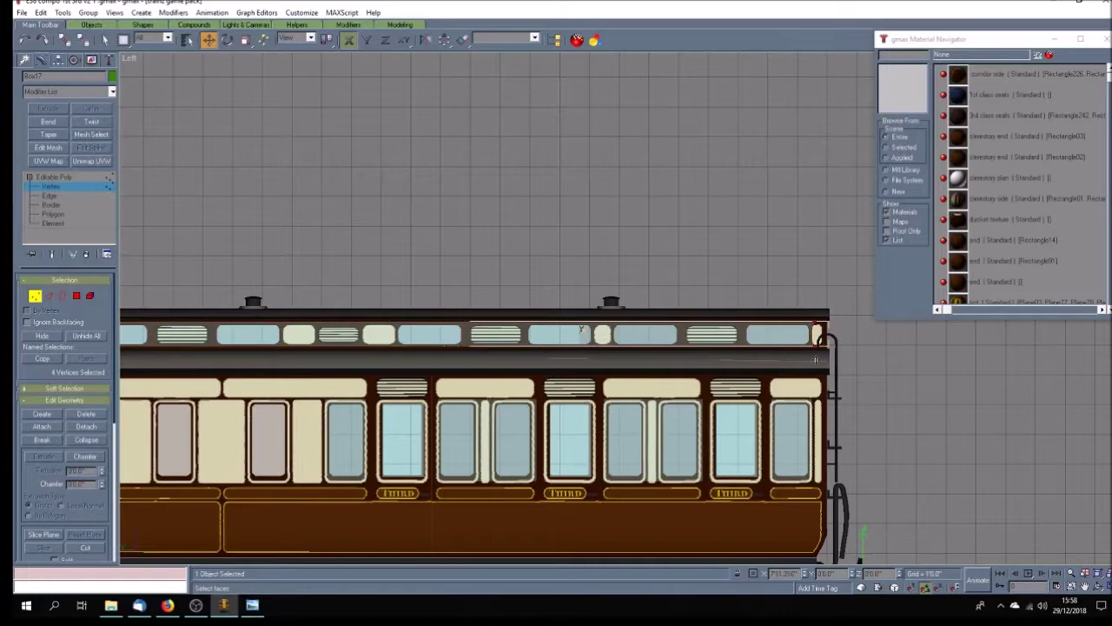
Step: Extend the glass box's left-end vertices about 7'11" to the carriage's left end, leave vertex editing and deselect the box
scroll(851, 372, down, 5)
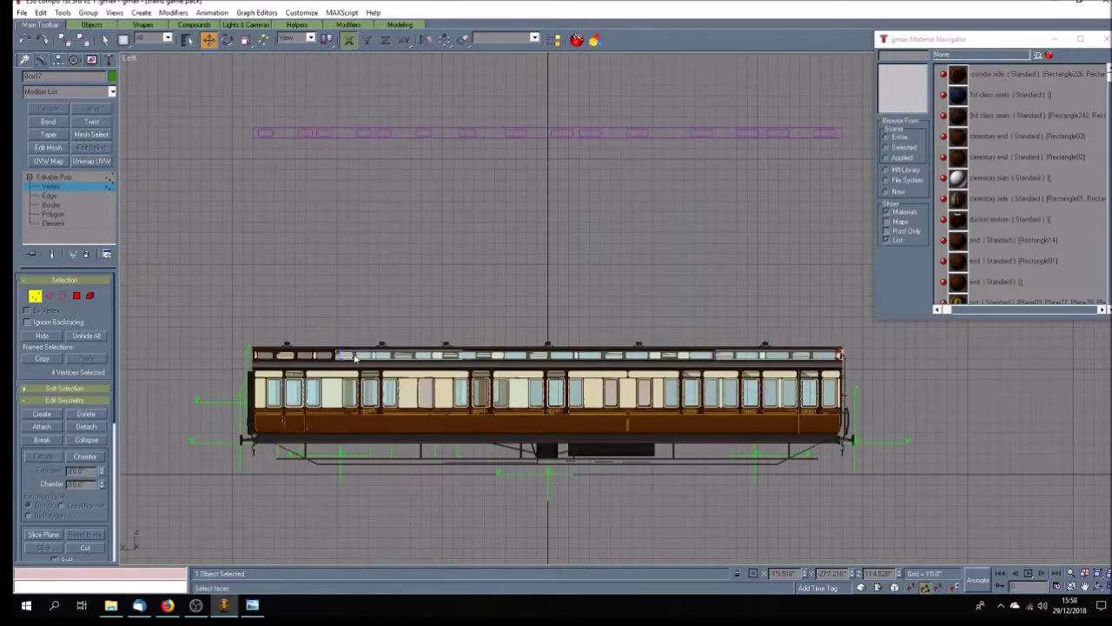
scroll(382, 359, up, 4)
drag(495, 307, 276, 344)
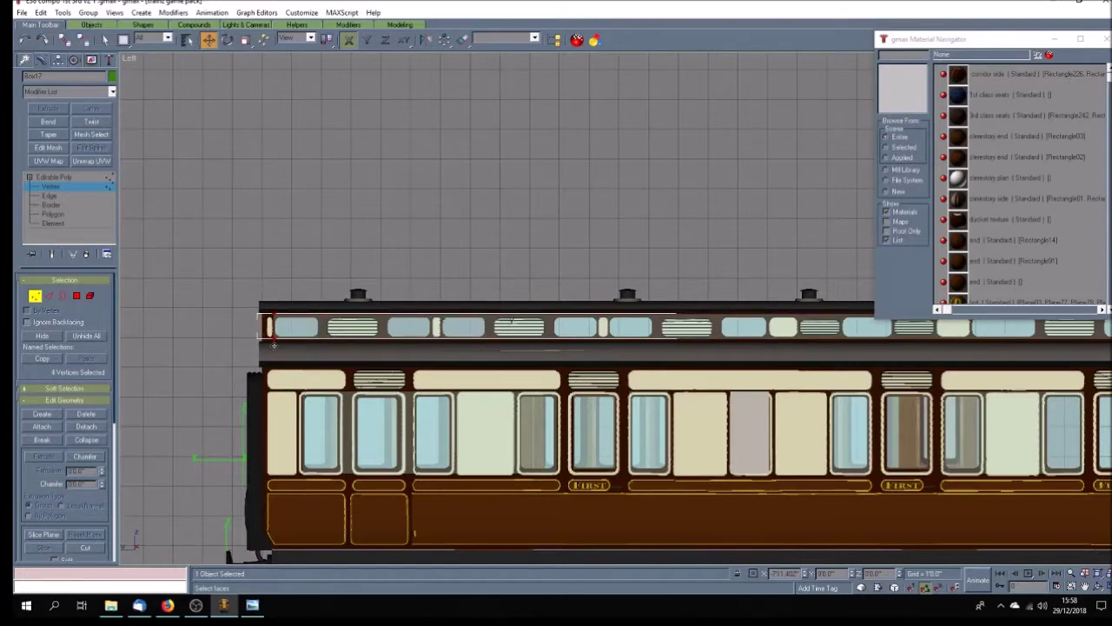
click(53, 176)
click(429, 216)
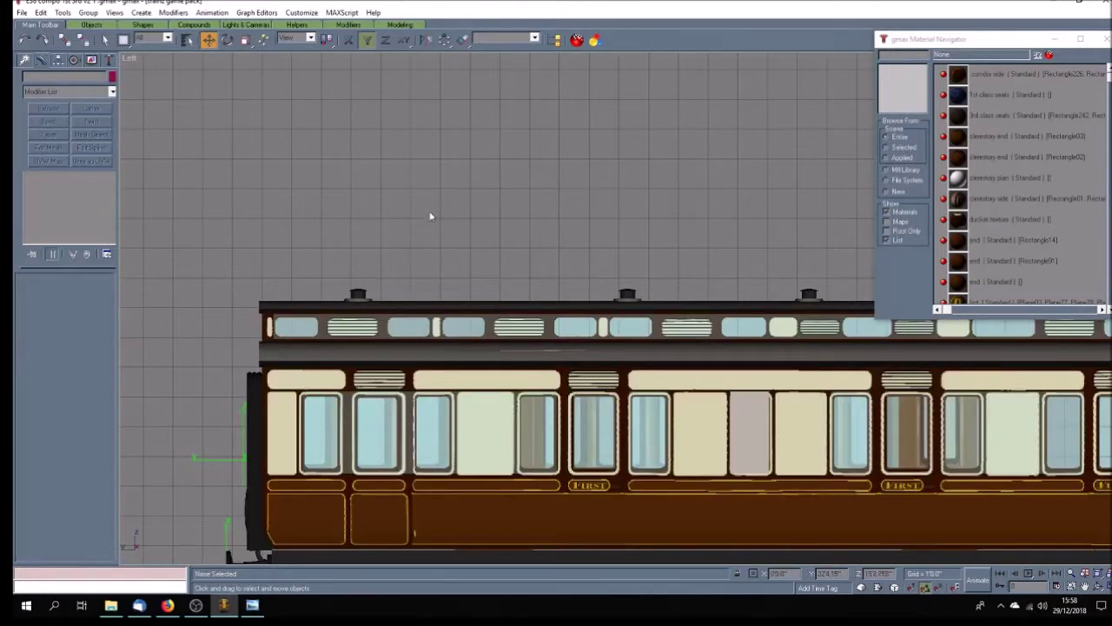
click(580, 332)
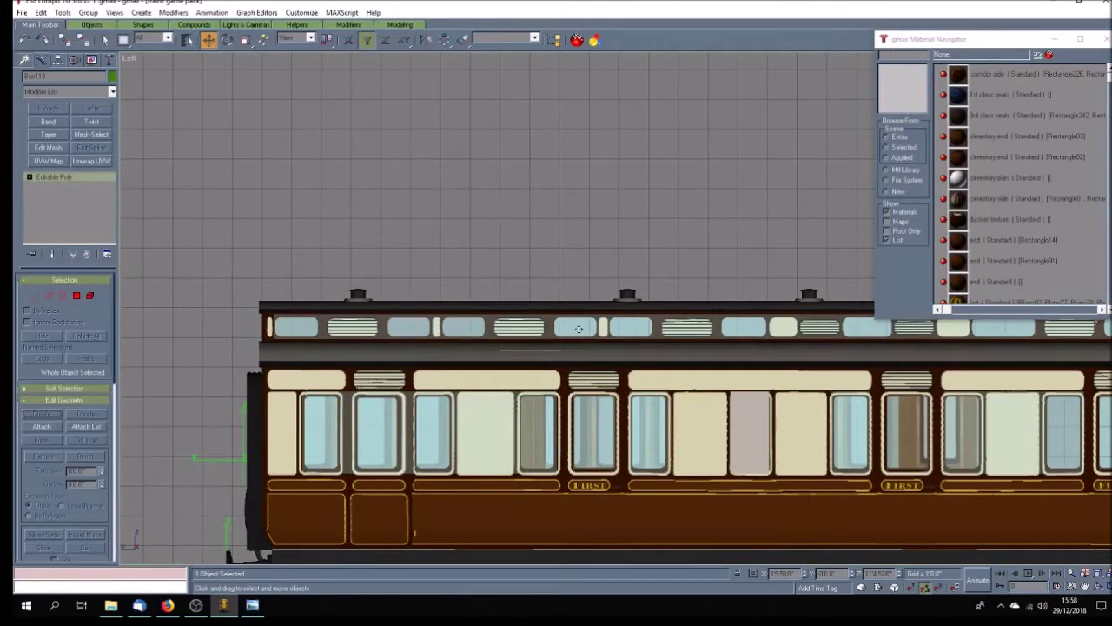
click(31, 177)
click(47, 188)
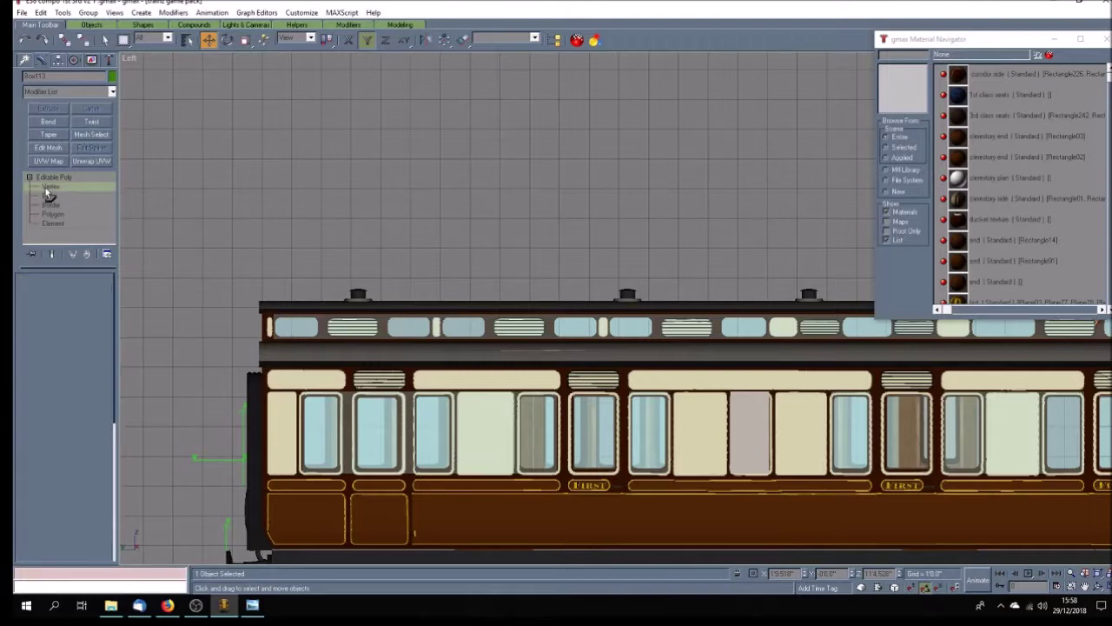
click(77, 176)
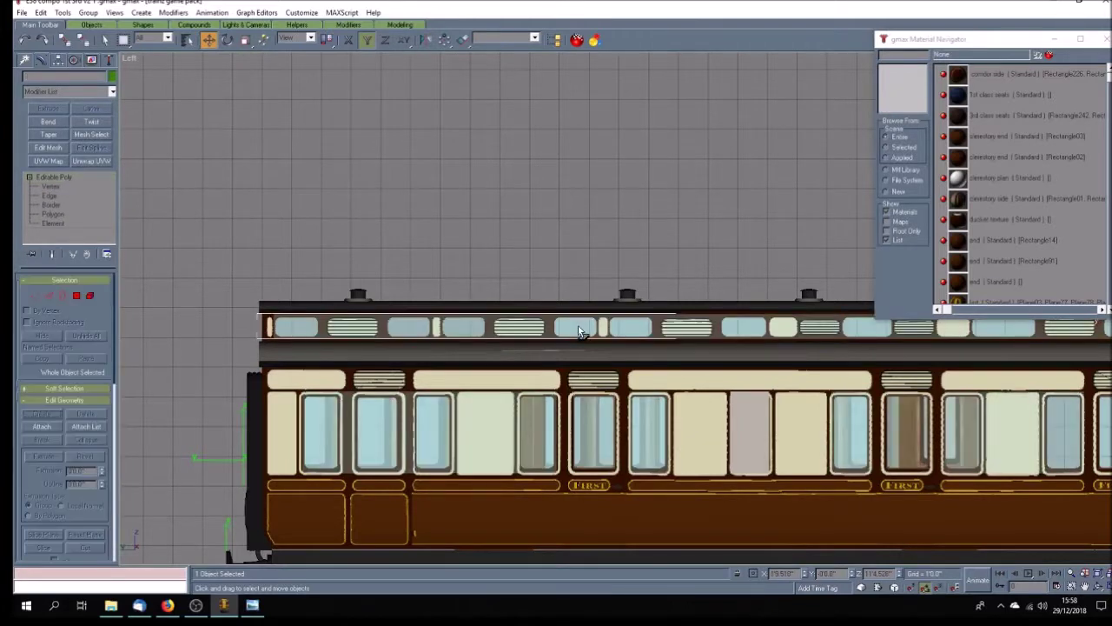
click(460, 258)
Step: In the Right view, extend the other clerestory glass box by moving its right-end vertices to the carriage's right end
right_click(131, 59)
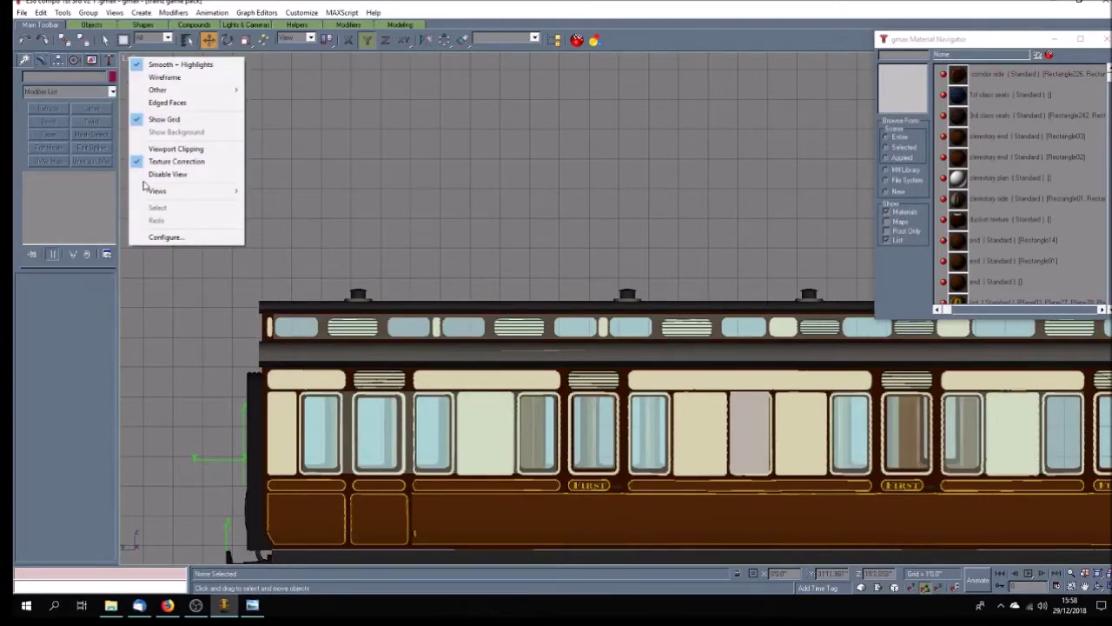
mouse_move(152, 192)
click(303, 279)
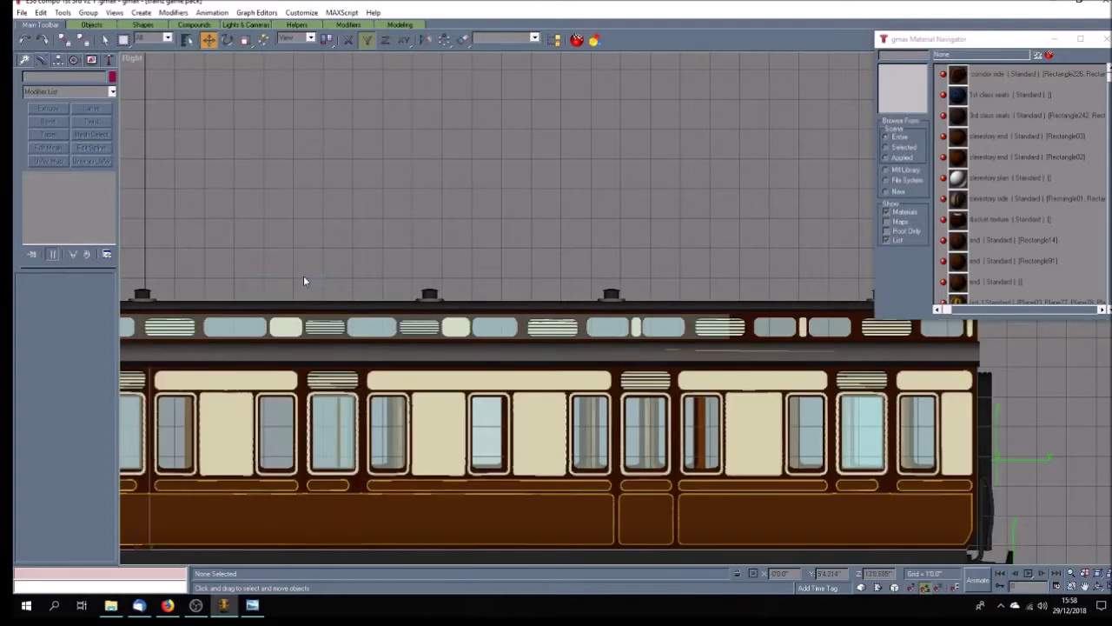
click(658, 332)
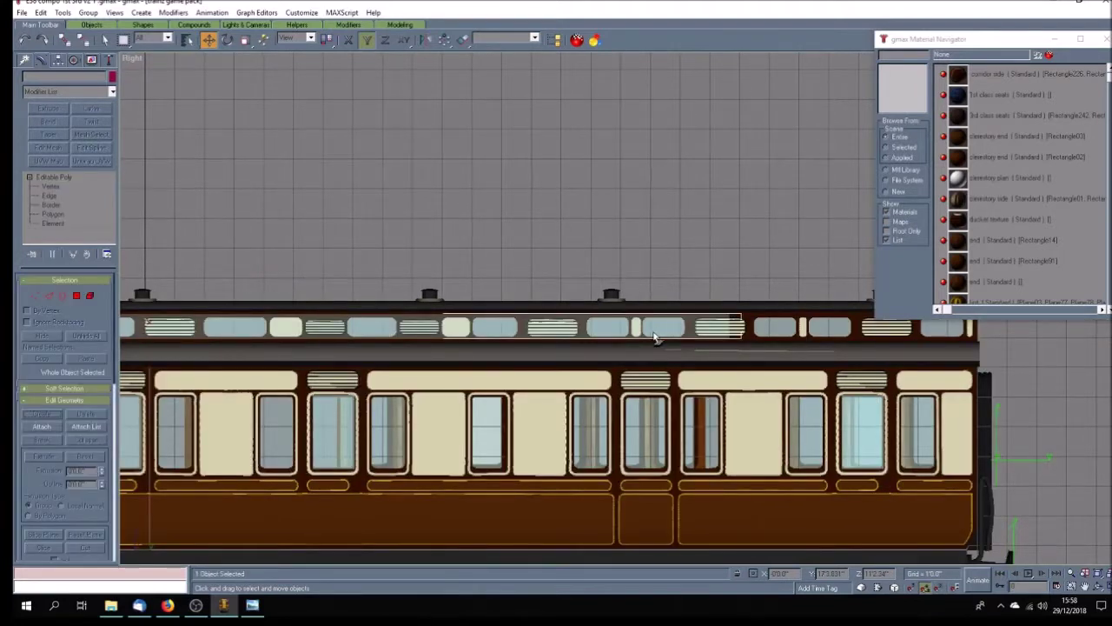
click(52, 187)
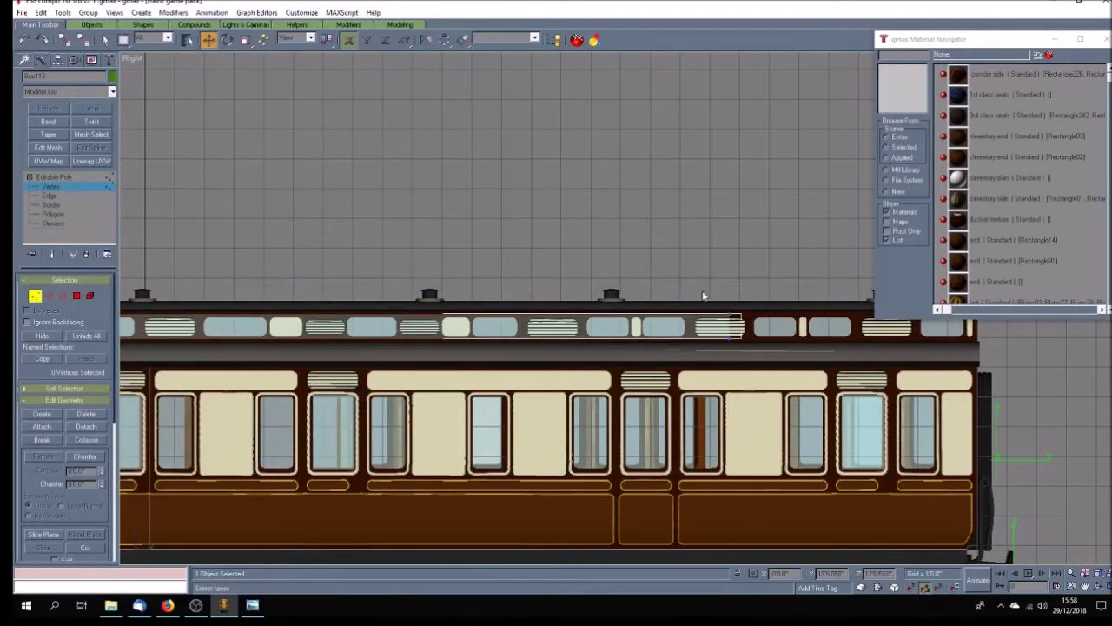
drag(732, 339, 976, 352)
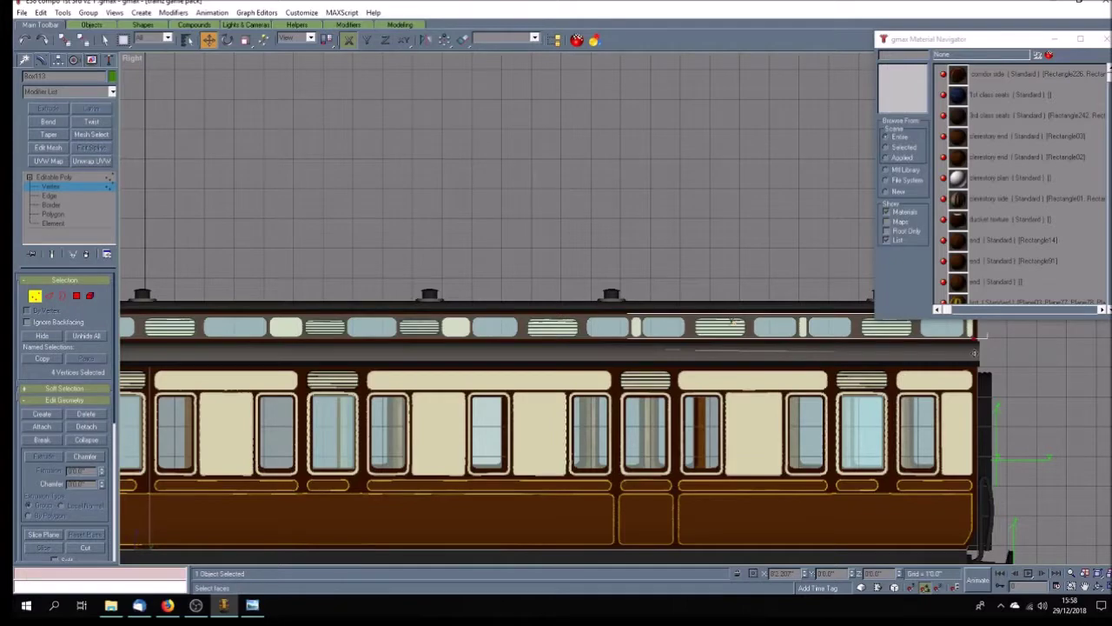
Step: Move this glass box's left-end vertices about 7'11" to the carriage's left end, leave vertex editing and deselect the box
scroll(939, 367, down, 2)
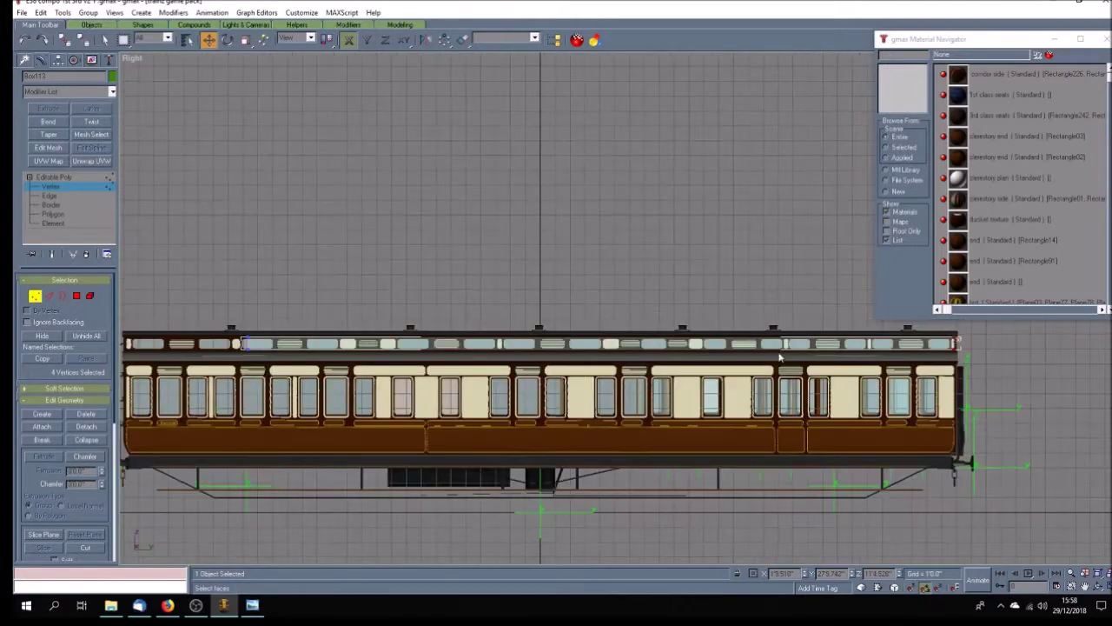
scroll(492, 354, down, 3)
scroll(311, 355, up, 3)
drag(431, 373, 313, 350)
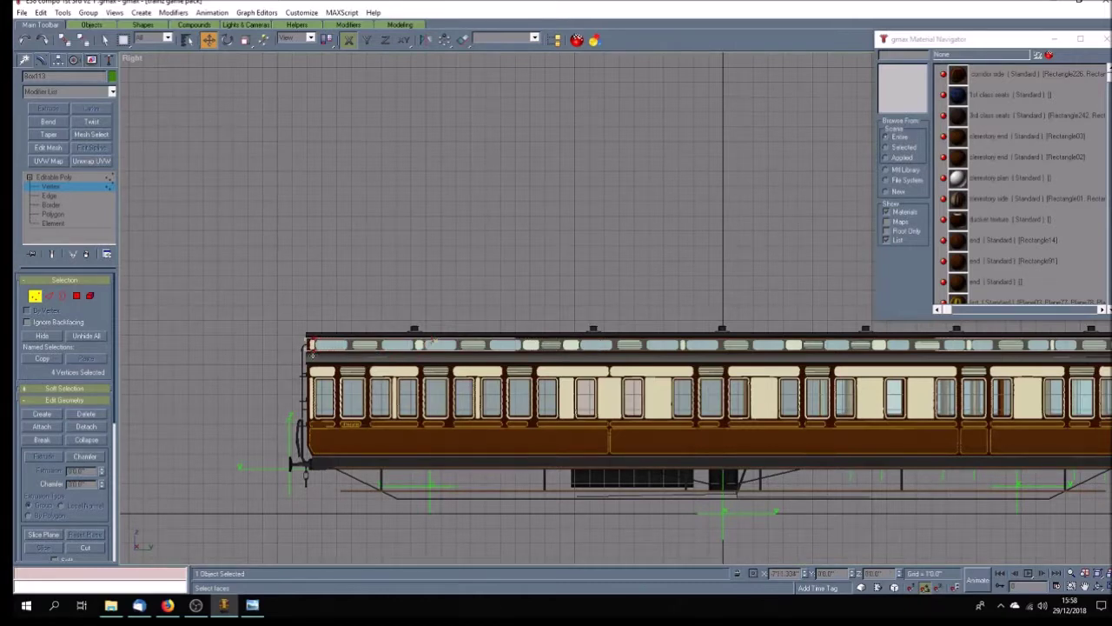
click(53, 184)
click(867, 471)
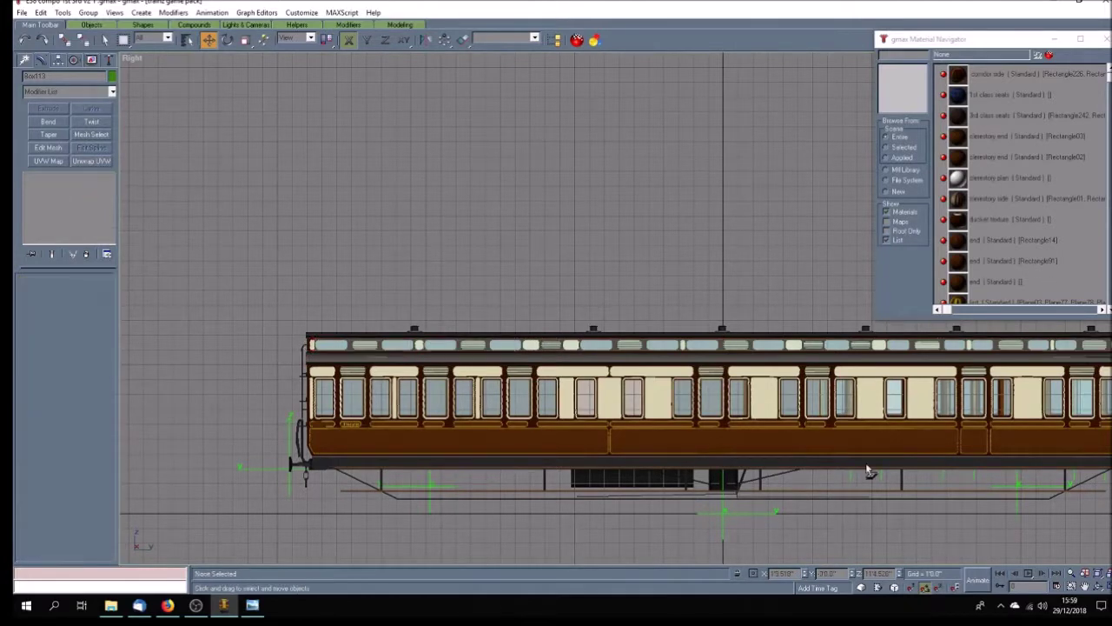
Step: Examine the whole carriage in the Perspective view, selecting everything in the scene to look for stray objects
click(1098, 586)
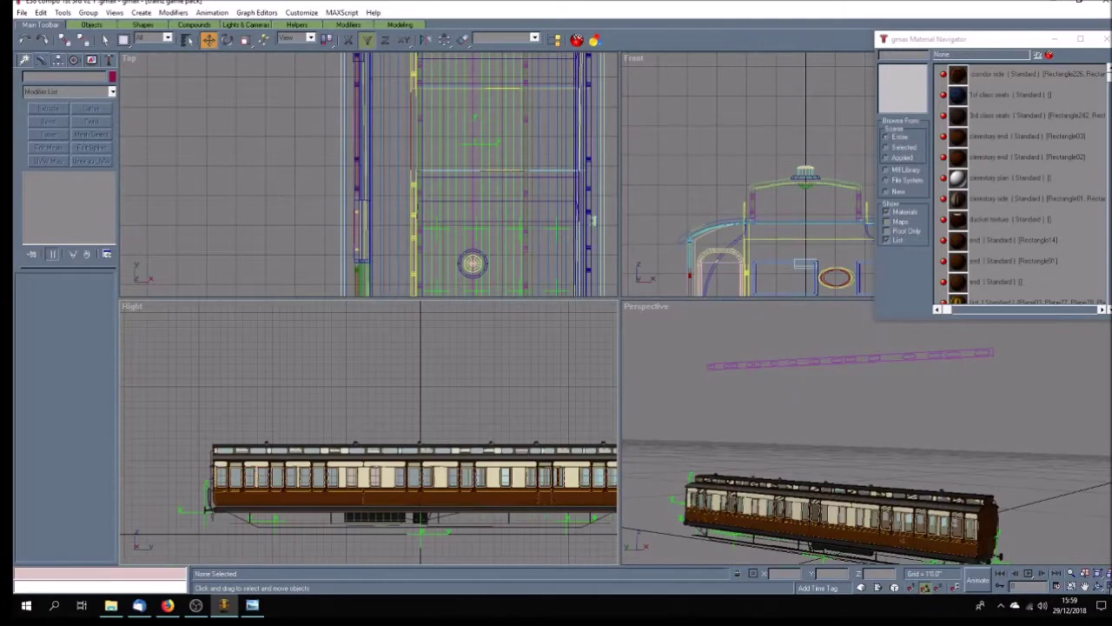
click(1084, 586)
drag(851, 522, 852, 478)
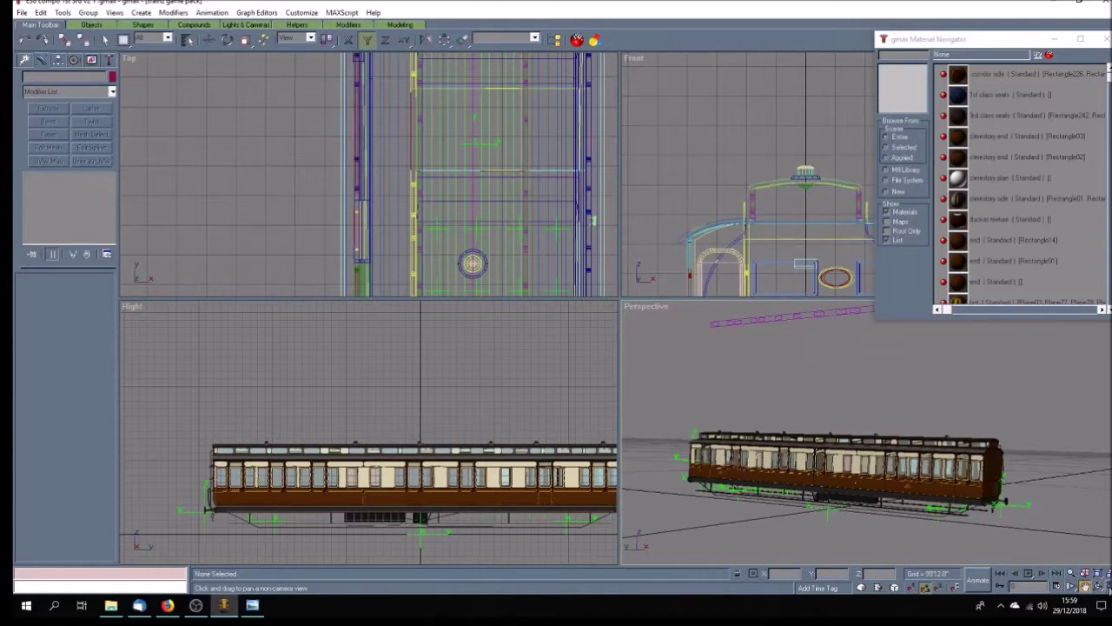
click(1108, 587)
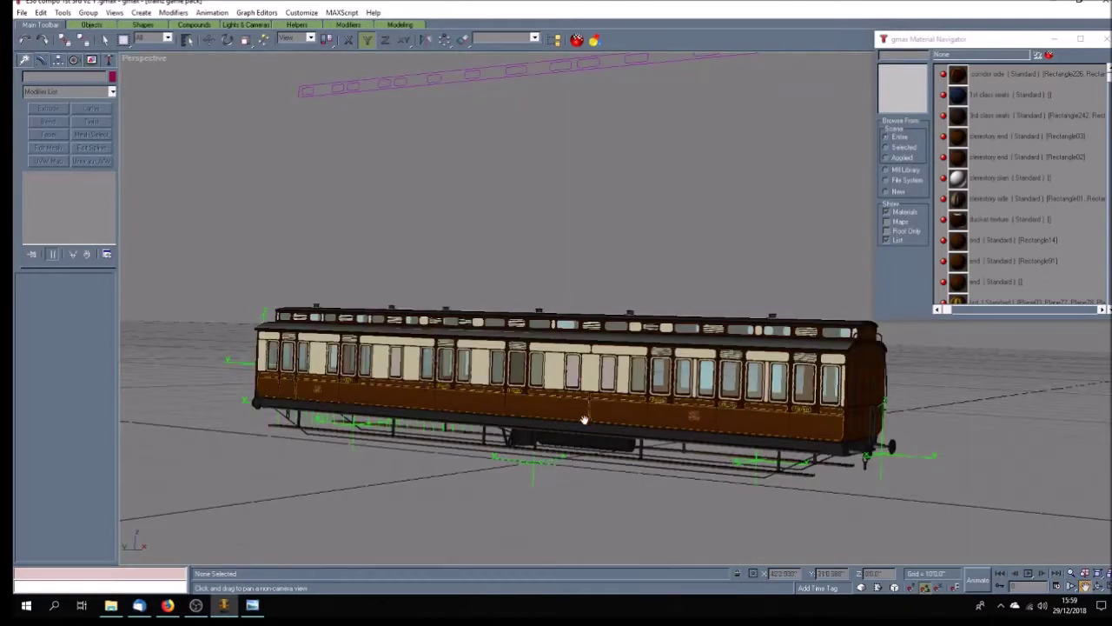
scroll(608, 479, down, 8)
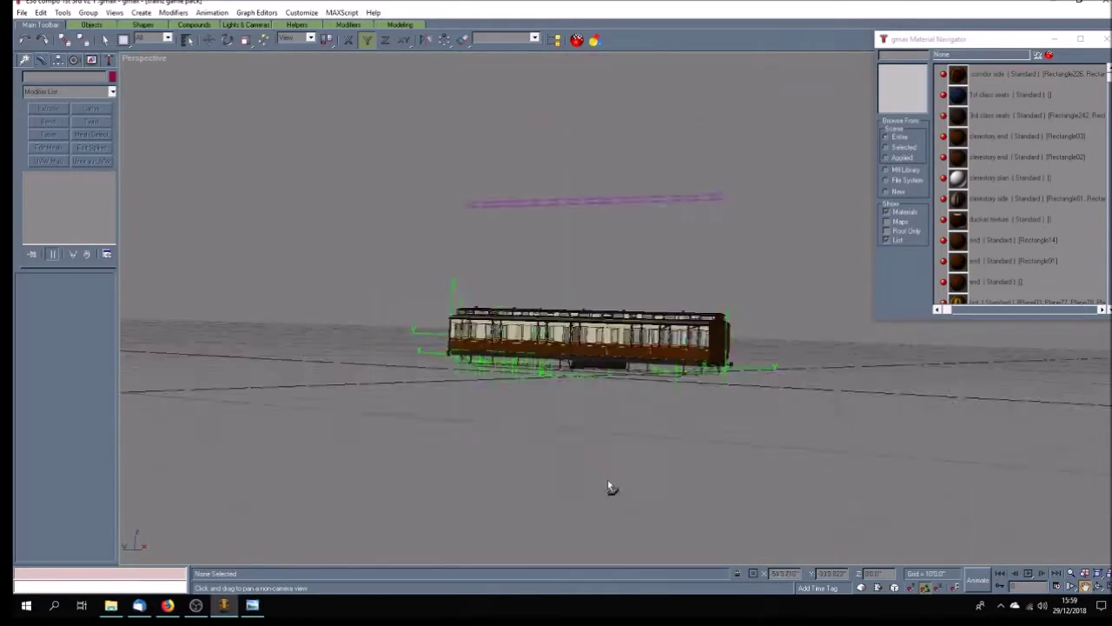
click(40, 12)
click(68, 115)
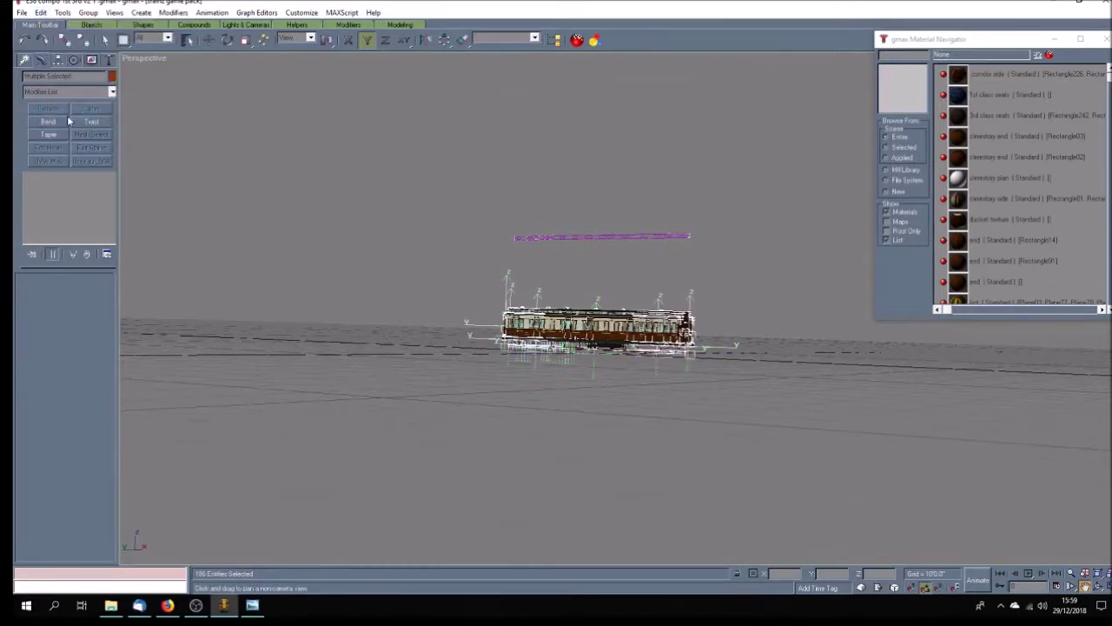
mouse_move(373, 354)
alt+middle_down()
mouse_move(382, 363)
mouse_move(379, 352)
alt+middle_up()
click(1098, 586)
drag(633, 367, 670, 379)
key(q)
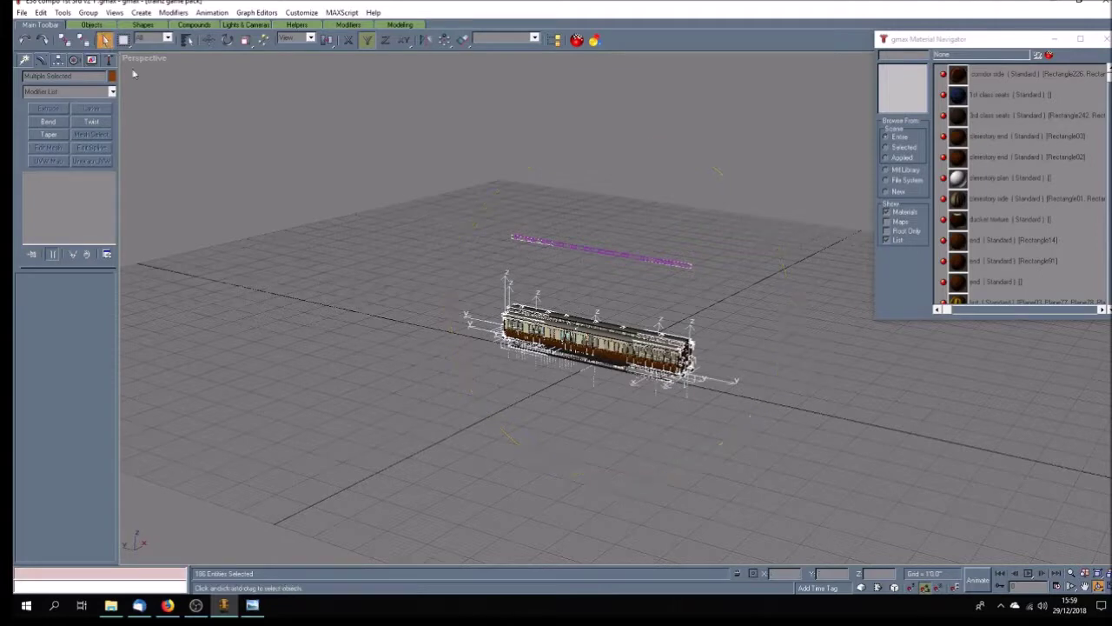
Step: Delete the leftover clerestory window spline floating above the carriage and save the scene
click(579, 239)
click(580, 250)
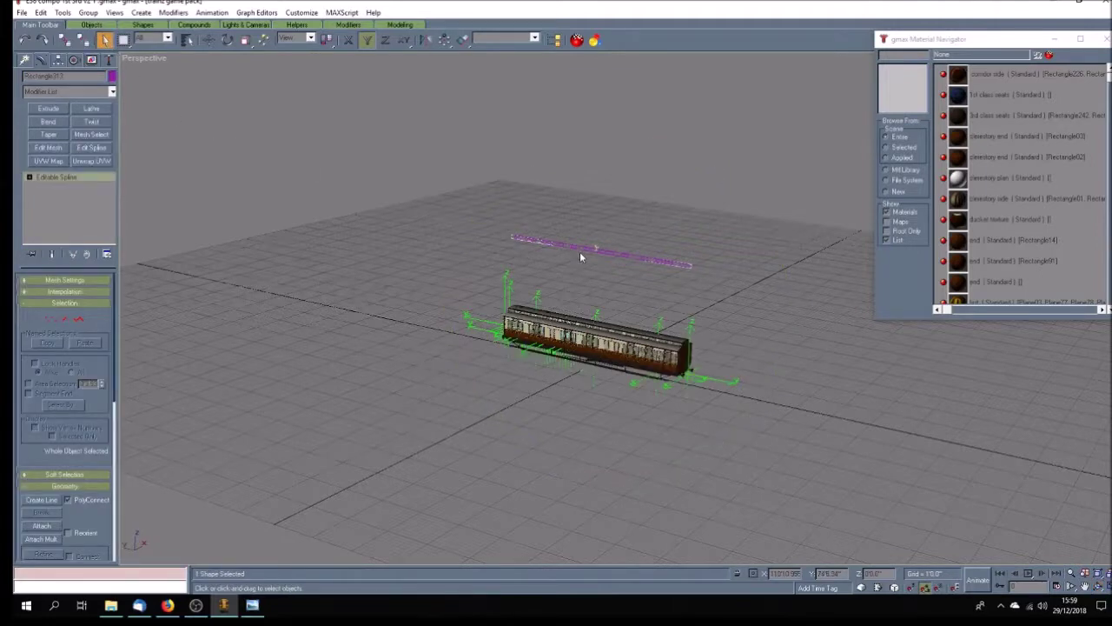
key(Delete)
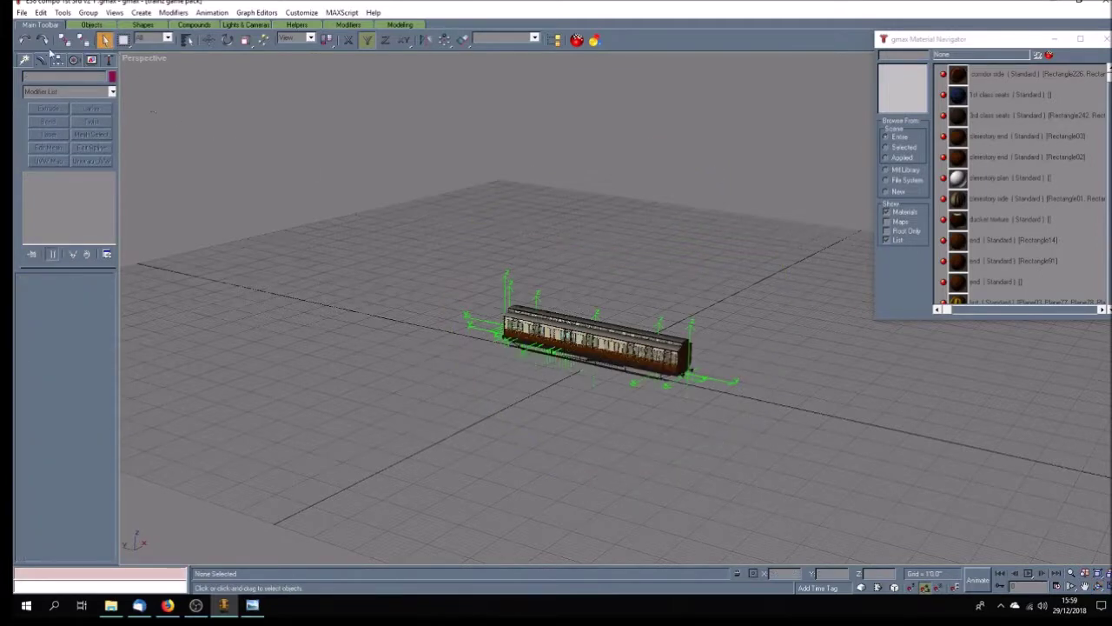
click(22, 12)
click(39, 68)
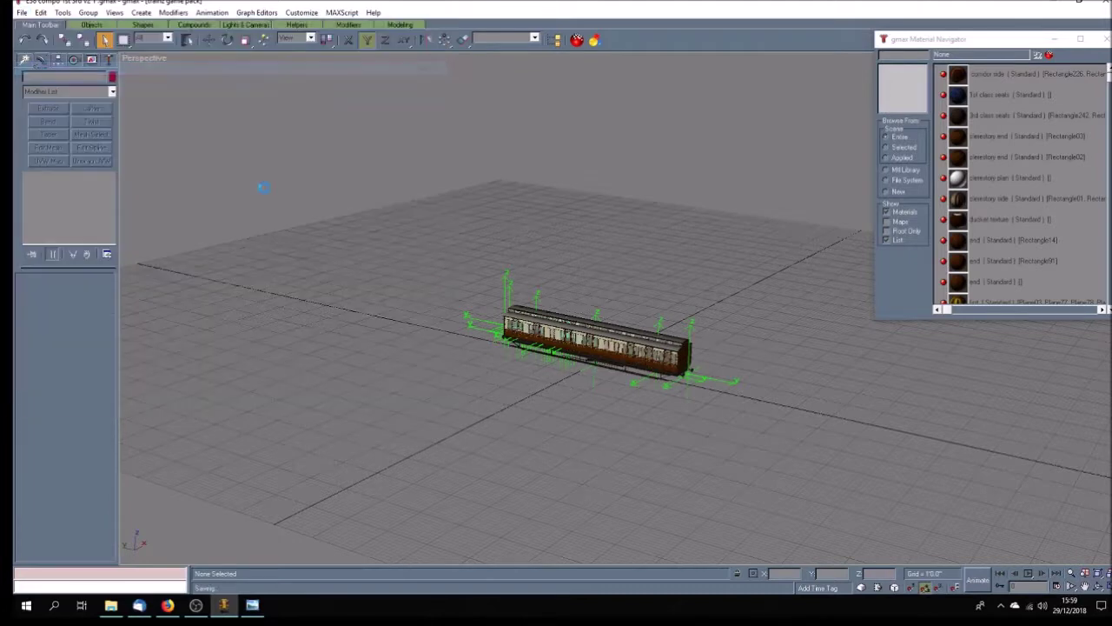
Step: Select the attachment points group and hide it
click(537, 363)
click(91, 59)
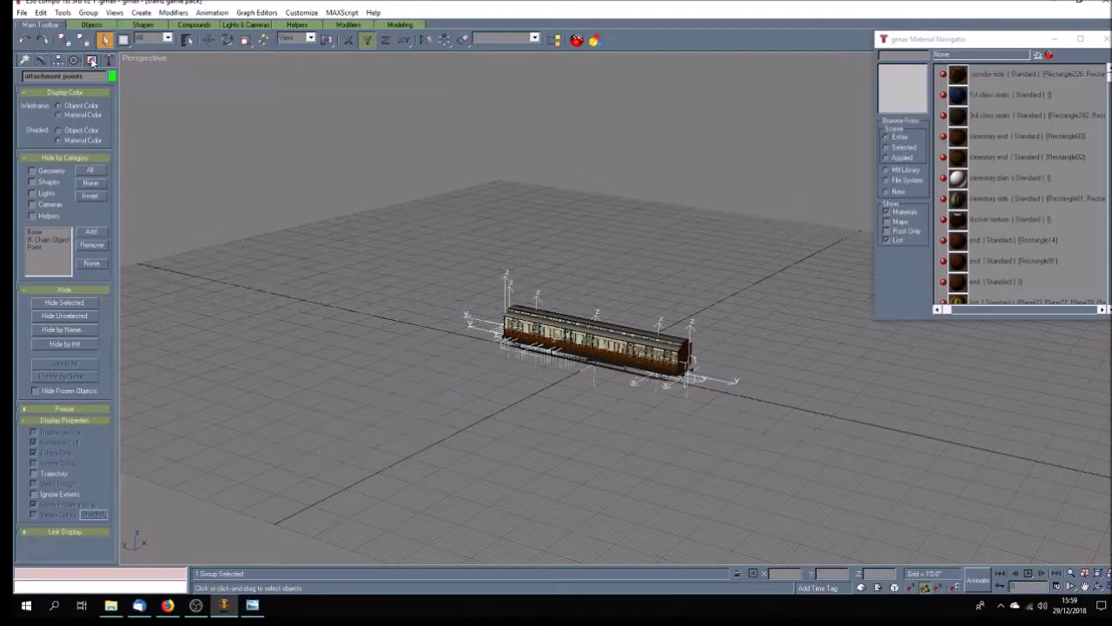
click(69, 302)
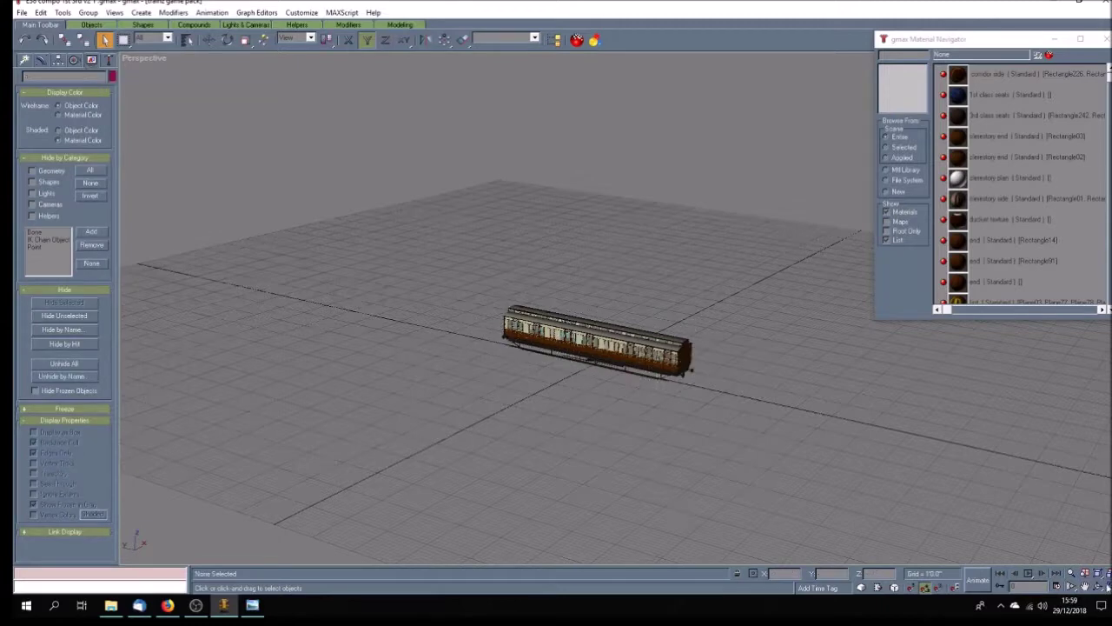
Step: In the Right view, select all the underframe parts beneath the carriage body and hide them
click(1102, 586)
click(1085, 585)
drag(471, 485, 425, 394)
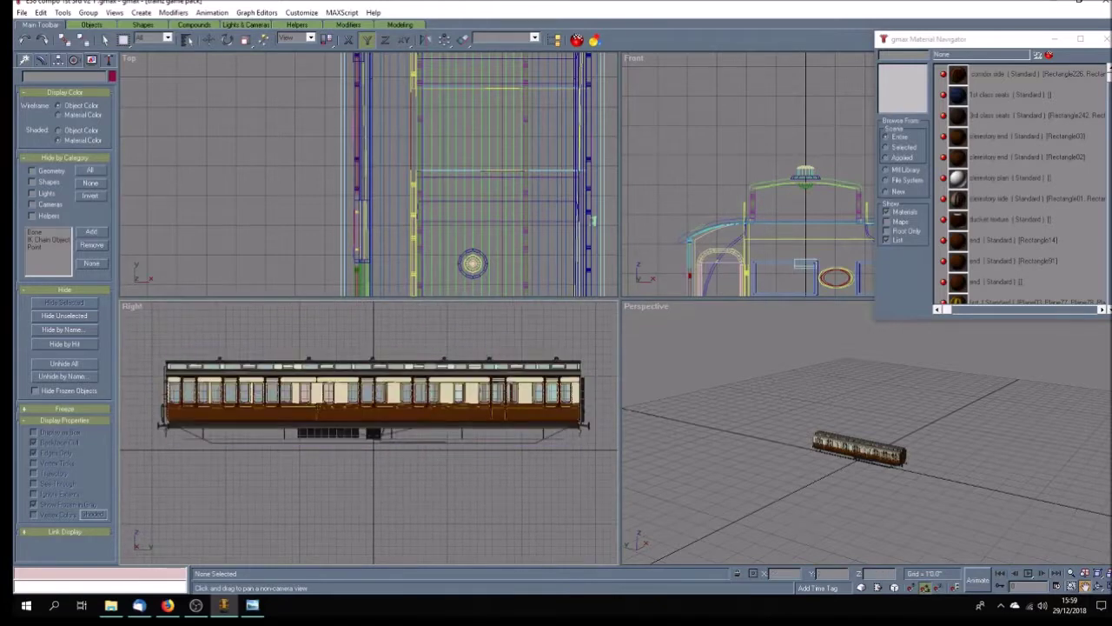
click(1100, 585)
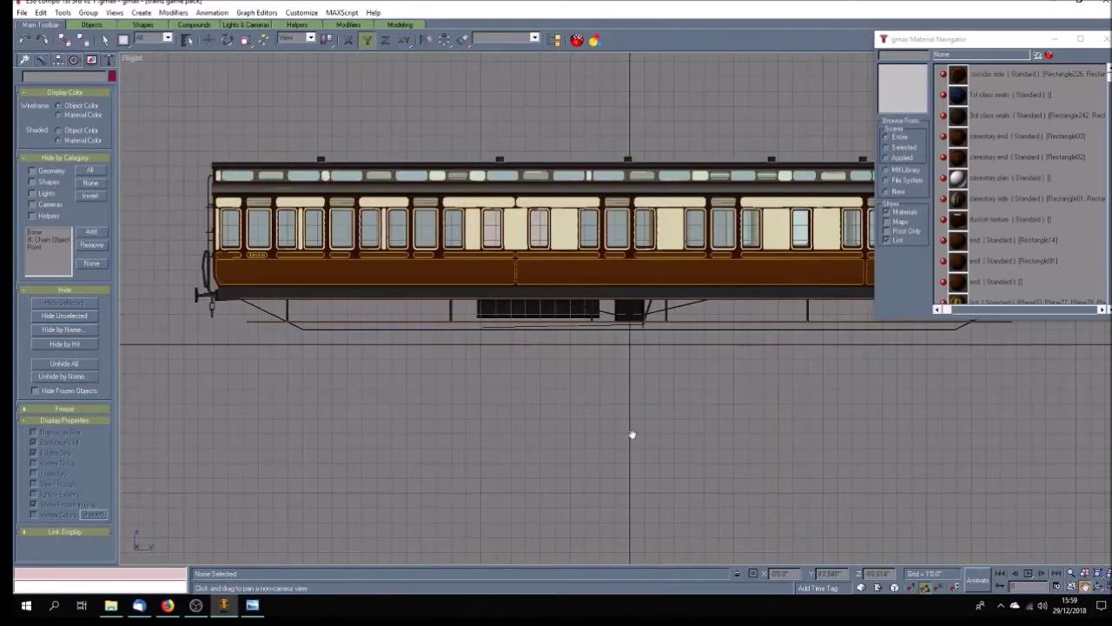
drag(539, 381, 519, 464)
click(104, 40)
drag(167, 377, 1067, 442)
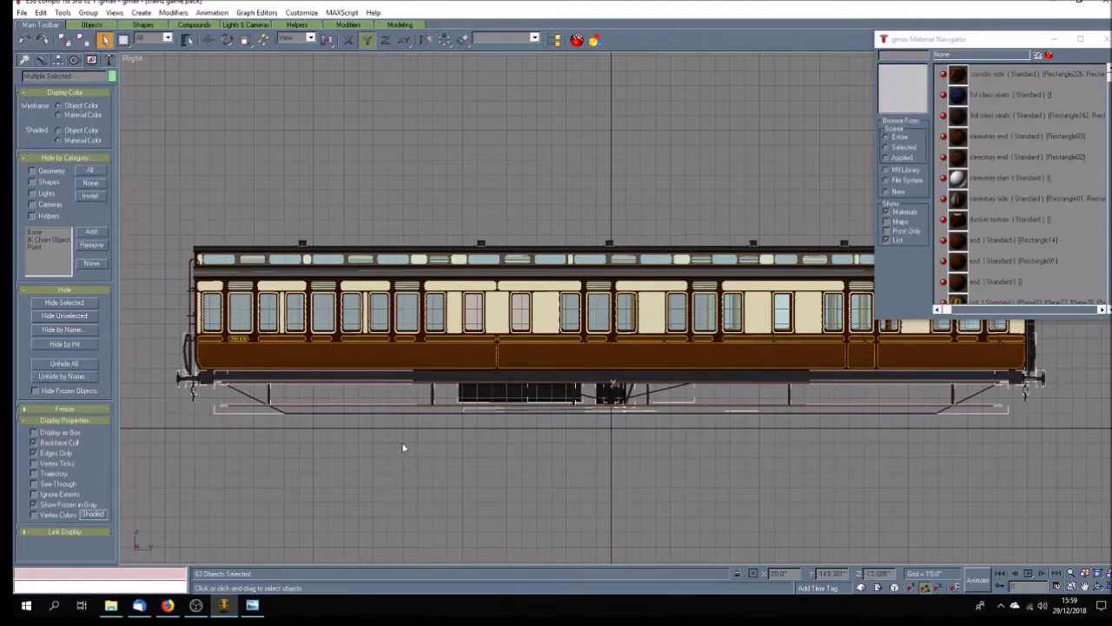
click(74, 314)
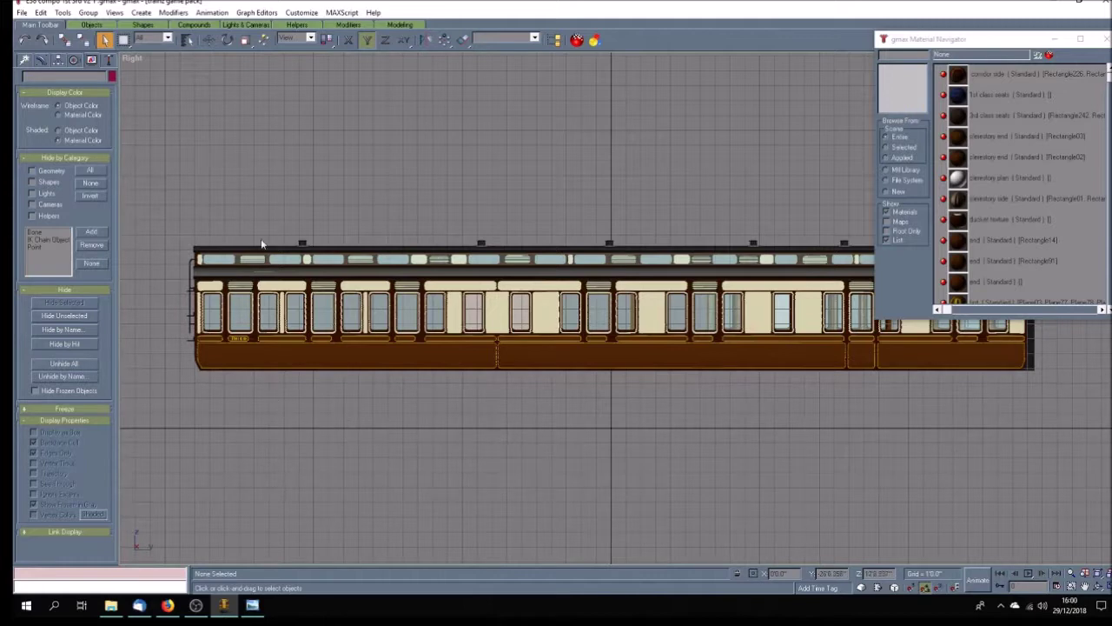
Step: Select the clerestory with its sides, glass and roof ventilators above the main roof, and hide these objects
click(1086, 586)
drag(596, 459, 547, 466)
scroll(583, 473, down, 3)
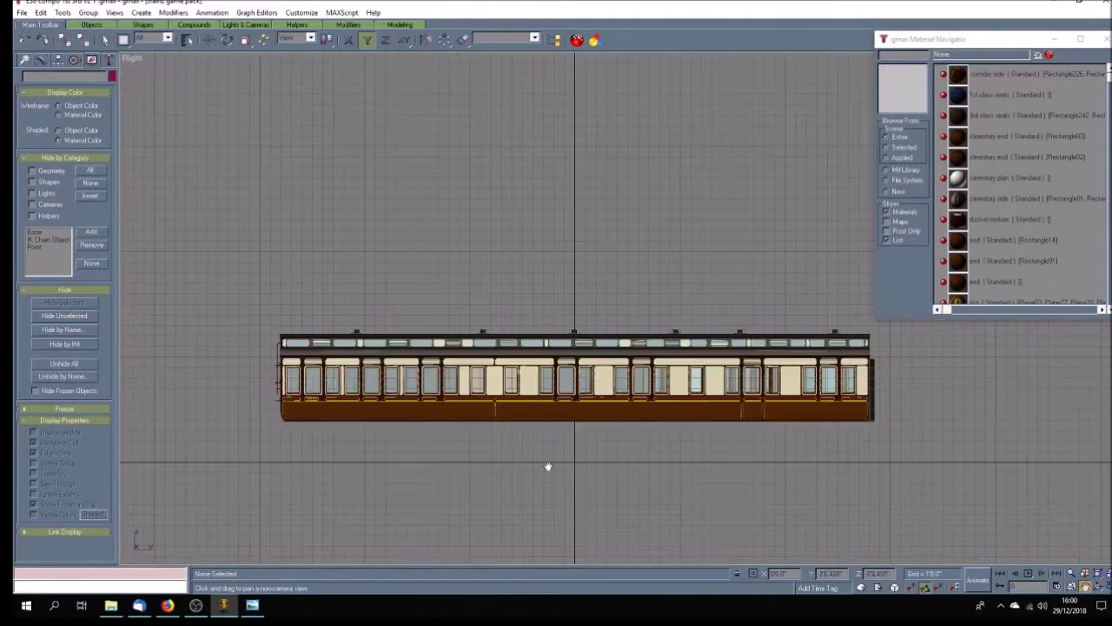
right_click(162, 120)
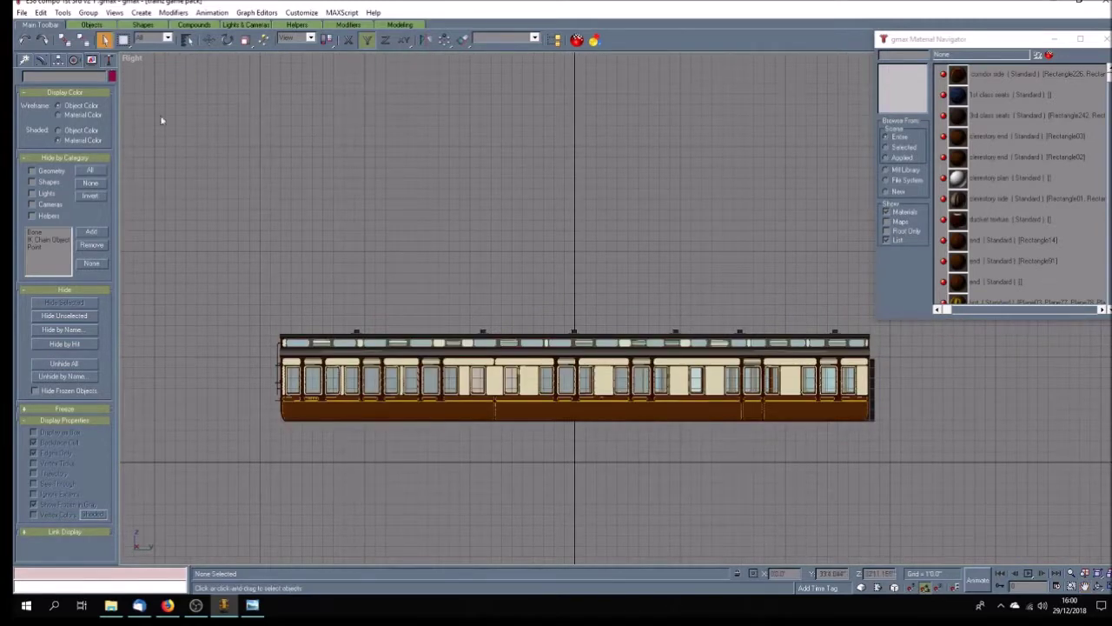
drag(293, 259, 857, 356)
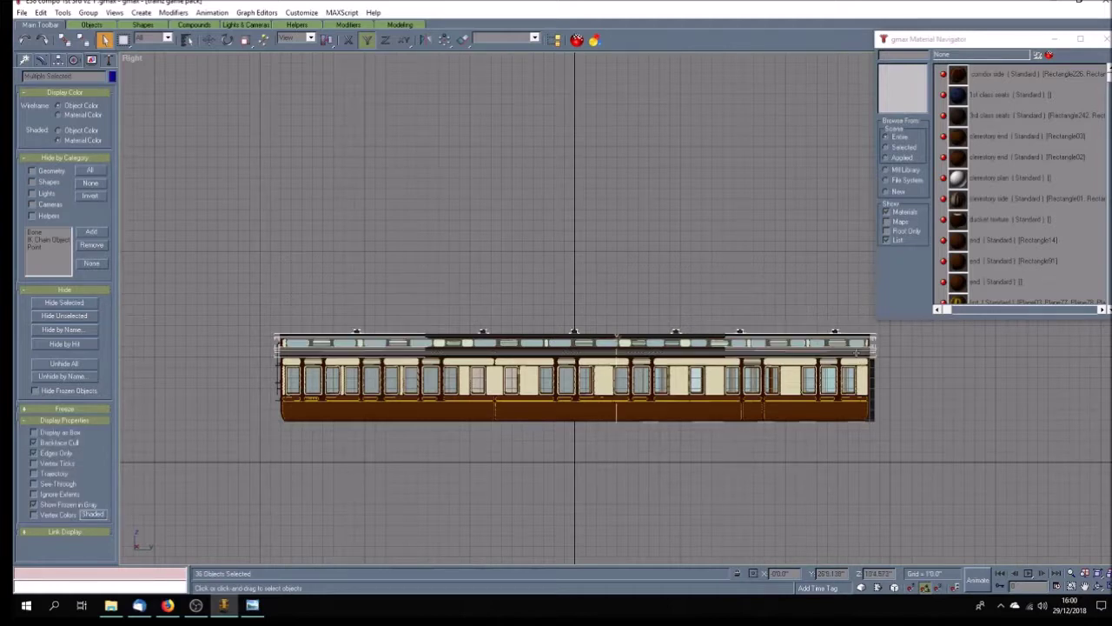
drag(281, 289, 855, 346)
drag(855, 346, 856, 343)
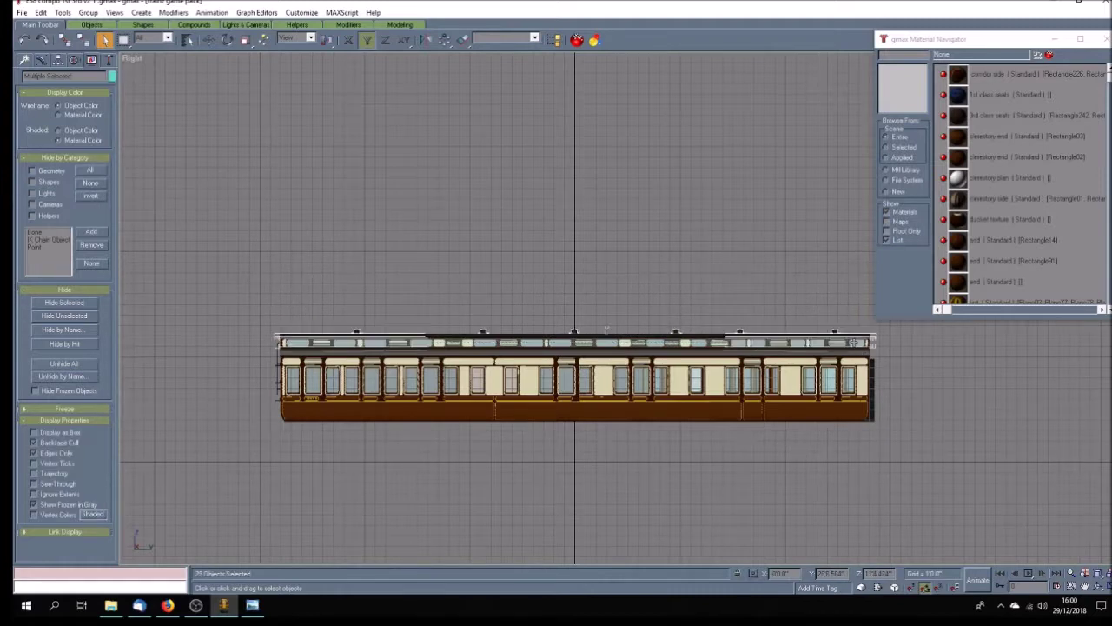
click(65, 303)
Step: Hide the two remaining main roof pieces above the carriage sides, one after the other
click(502, 351)
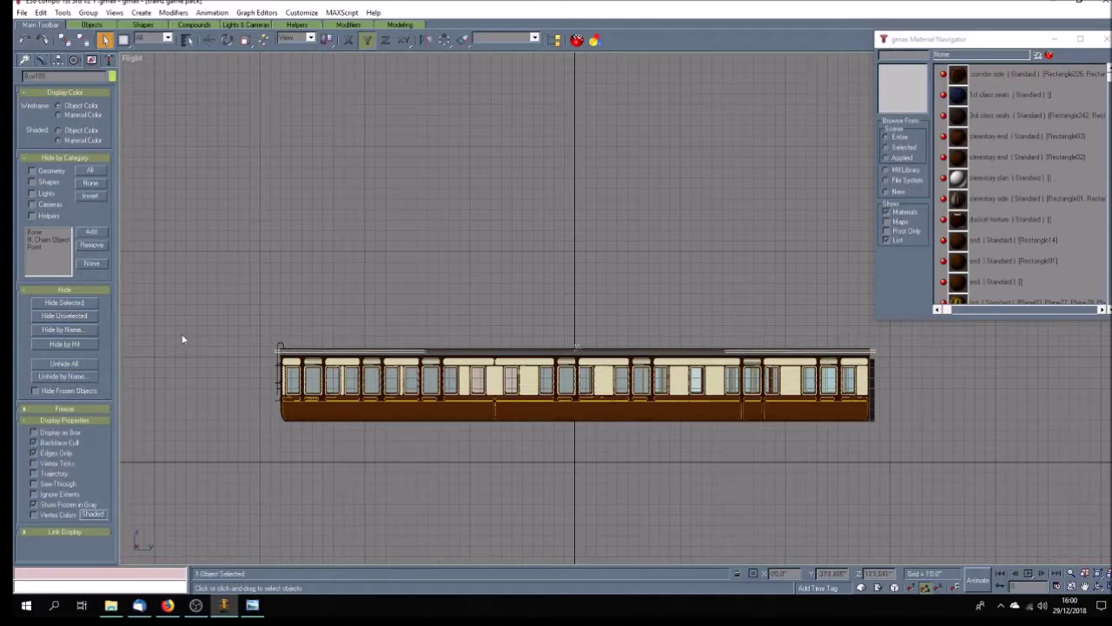
click(87, 301)
click(462, 352)
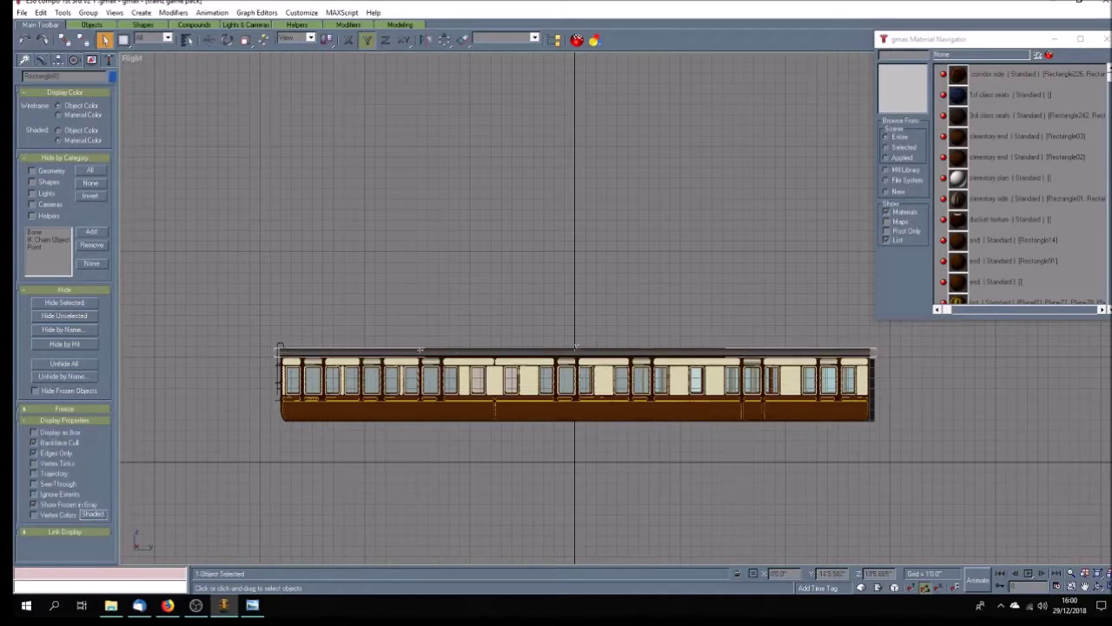
click(97, 304)
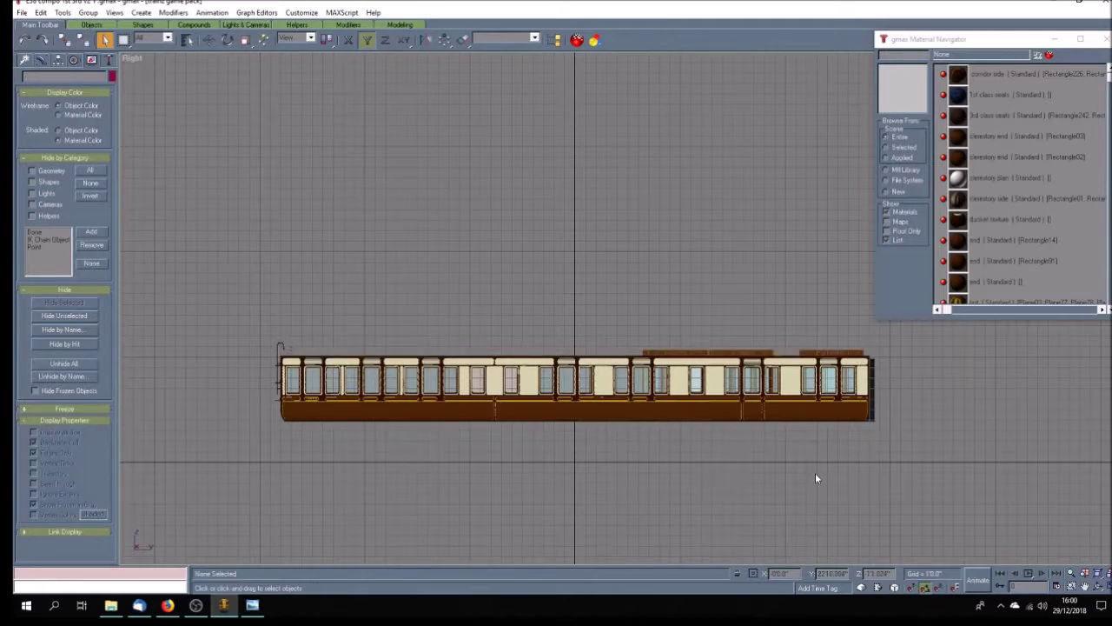
Step: Select the planked panel closing the carriage's corridor end and collapse its whole modifier stack
click(1099, 586)
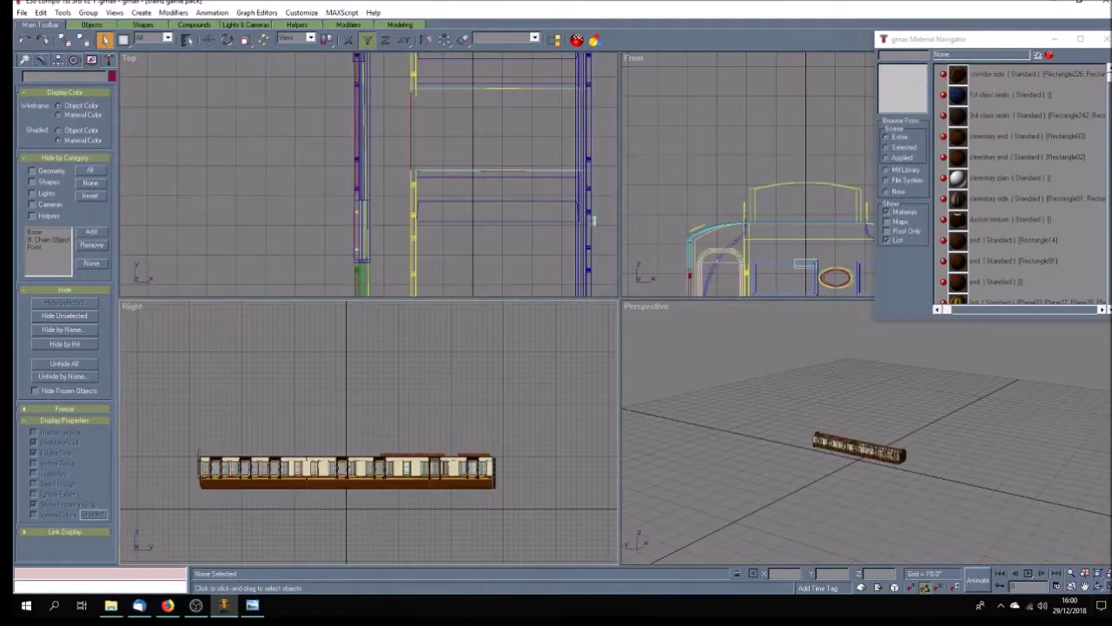
click(1099, 586)
drag(870, 476, 860, 483)
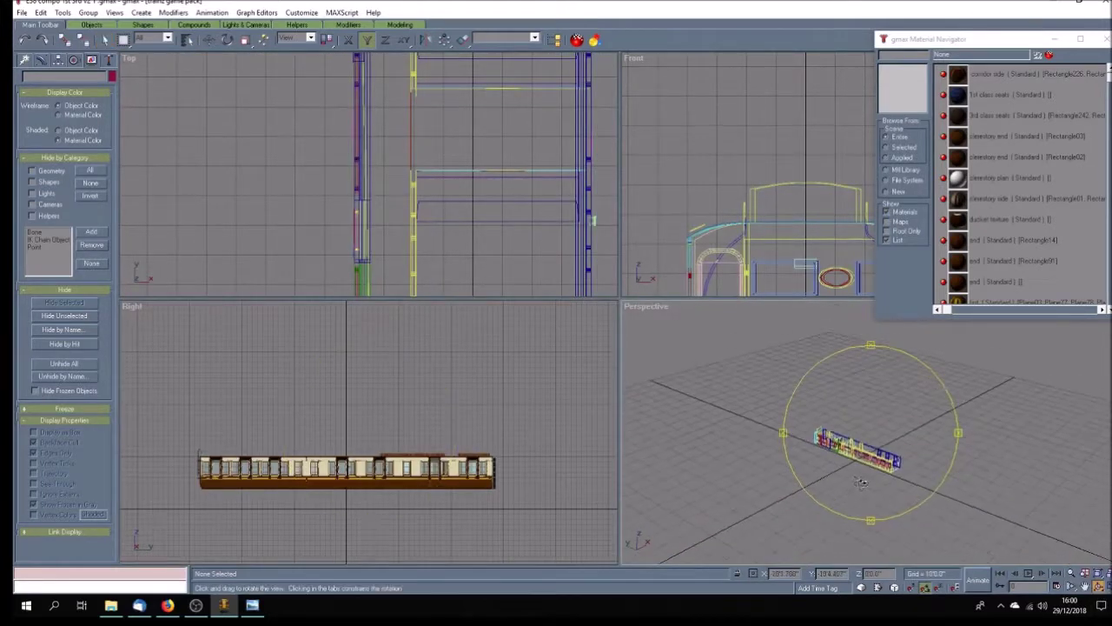
click(1109, 586)
drag(652, 409, 695, 417)
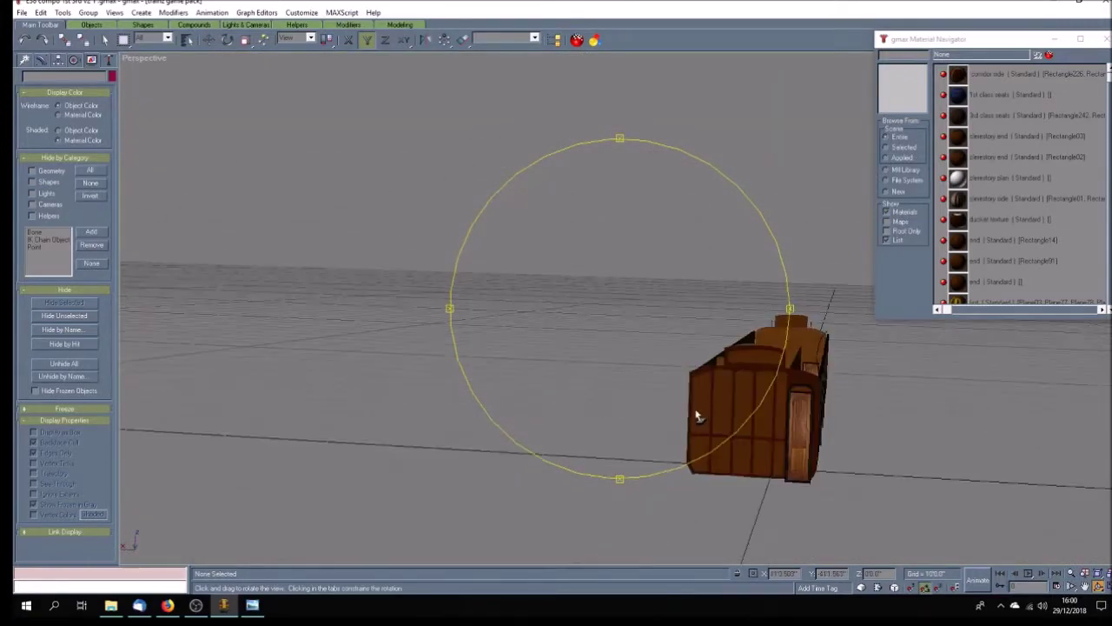
right_click(578, 387)
click(751, 416)
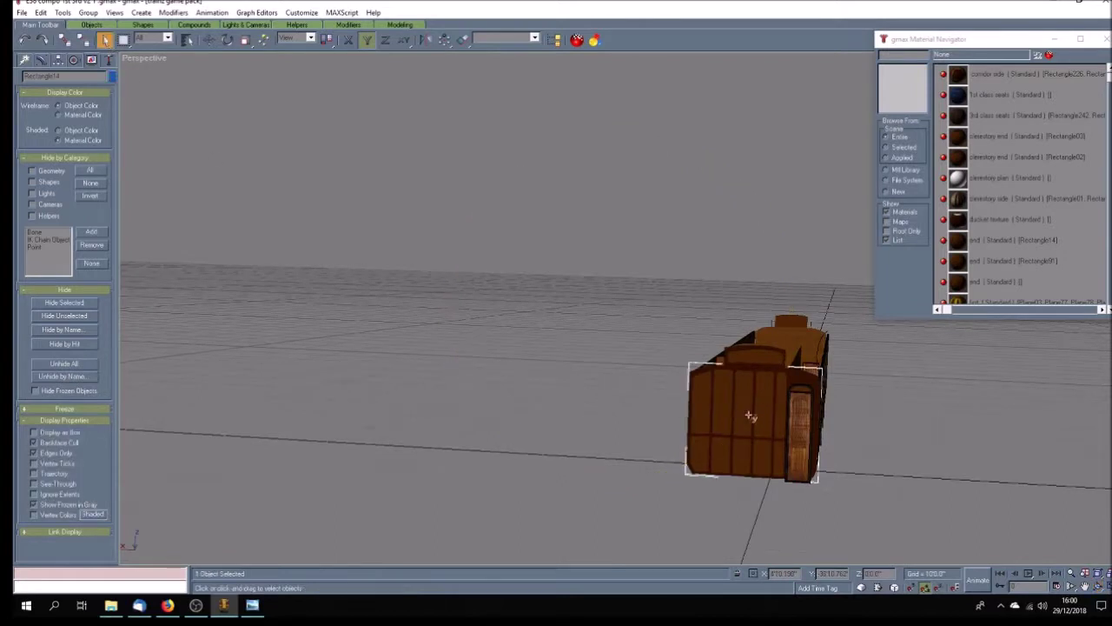
click(40, 59)
key(w)
right_click(79, 179)
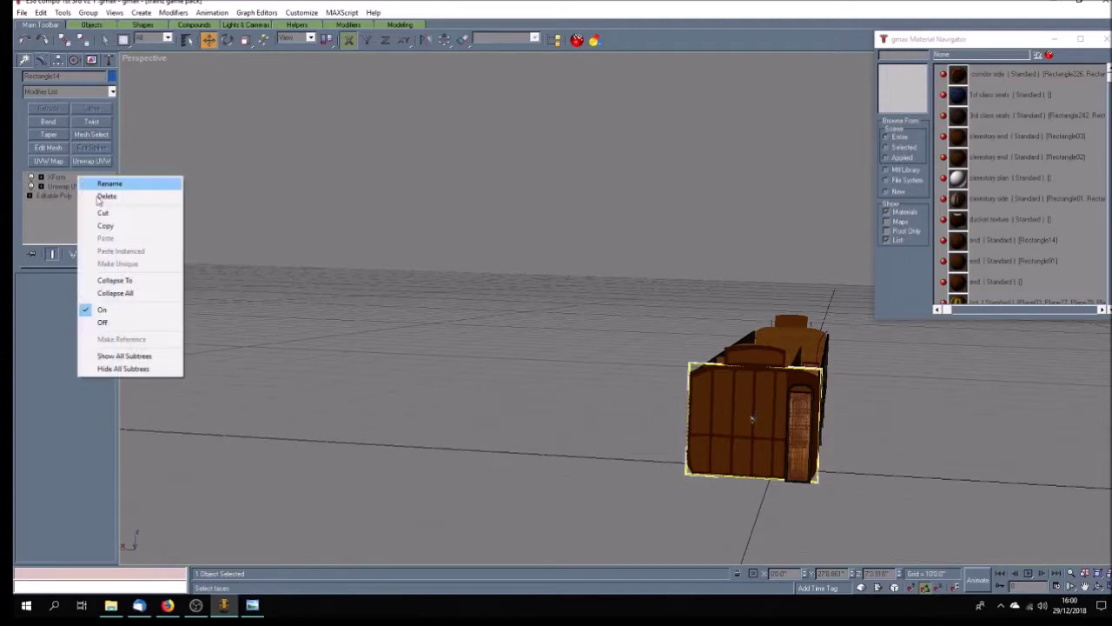
click(146, 293)
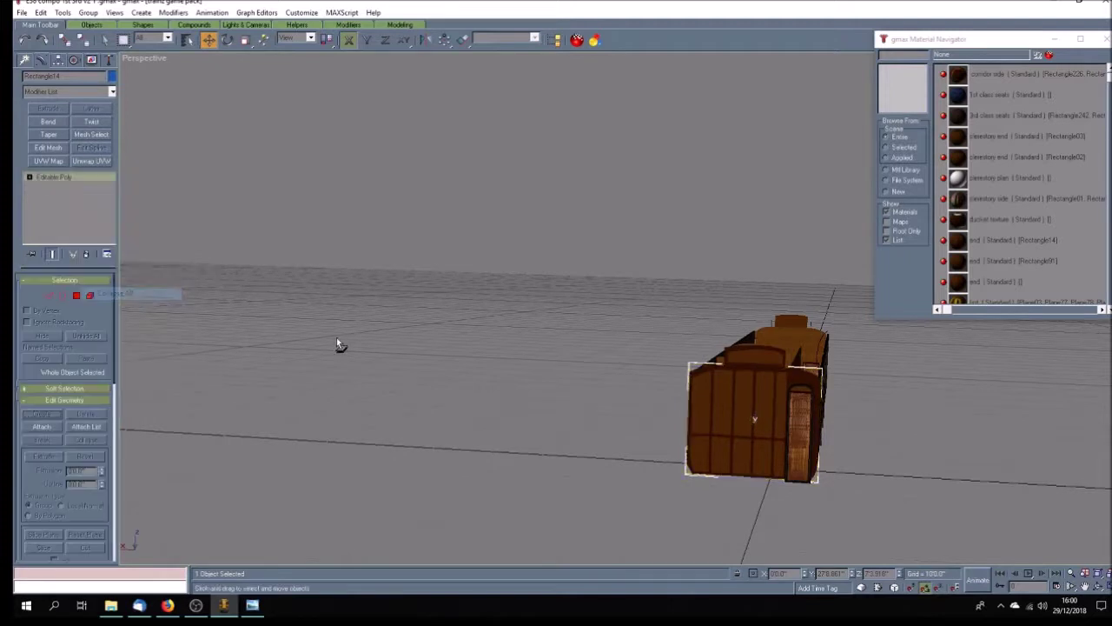
Step: Add an Unwrap UVW modifier to the end panel and mirror all its texture vertices horizontally
click(90, 161)
click(66, 186)
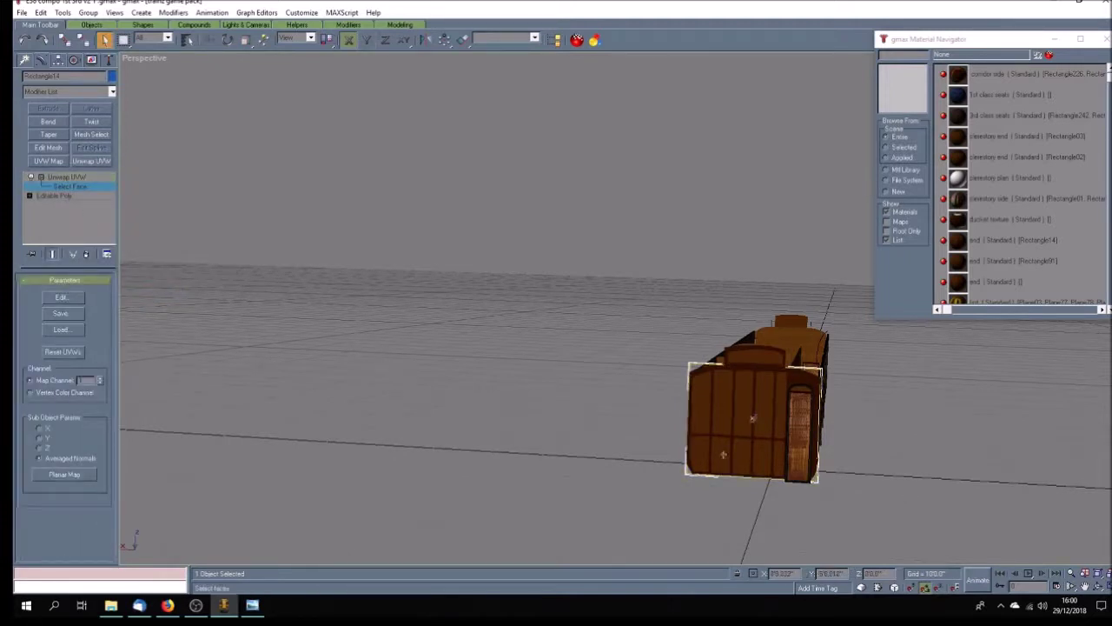
click(61, 297)
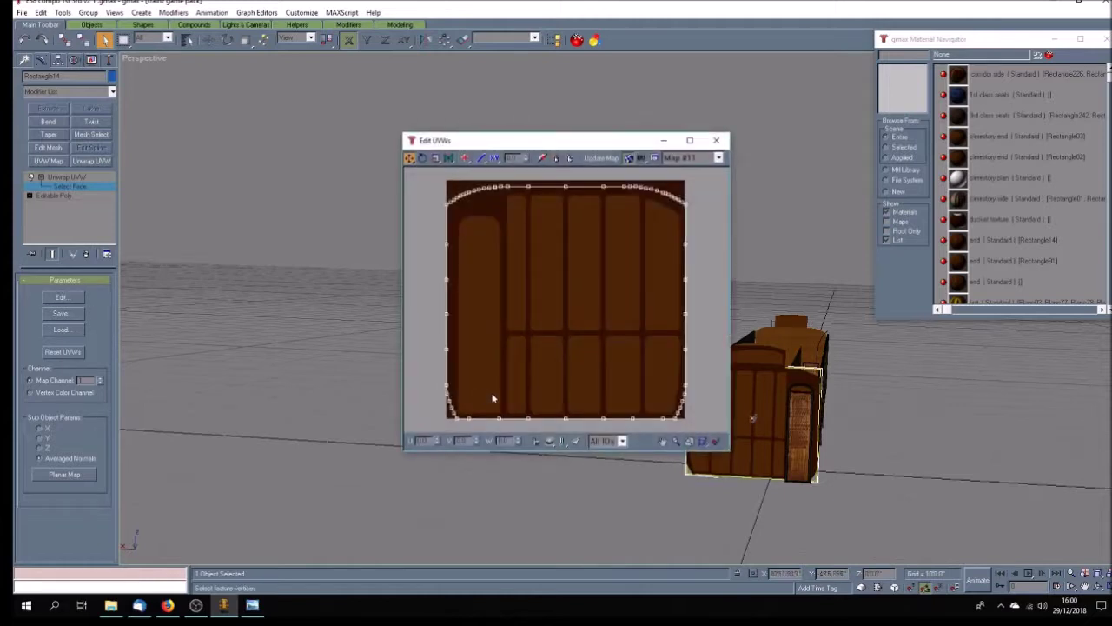
drag(604, 141, 432, 145)
click(277, 162)
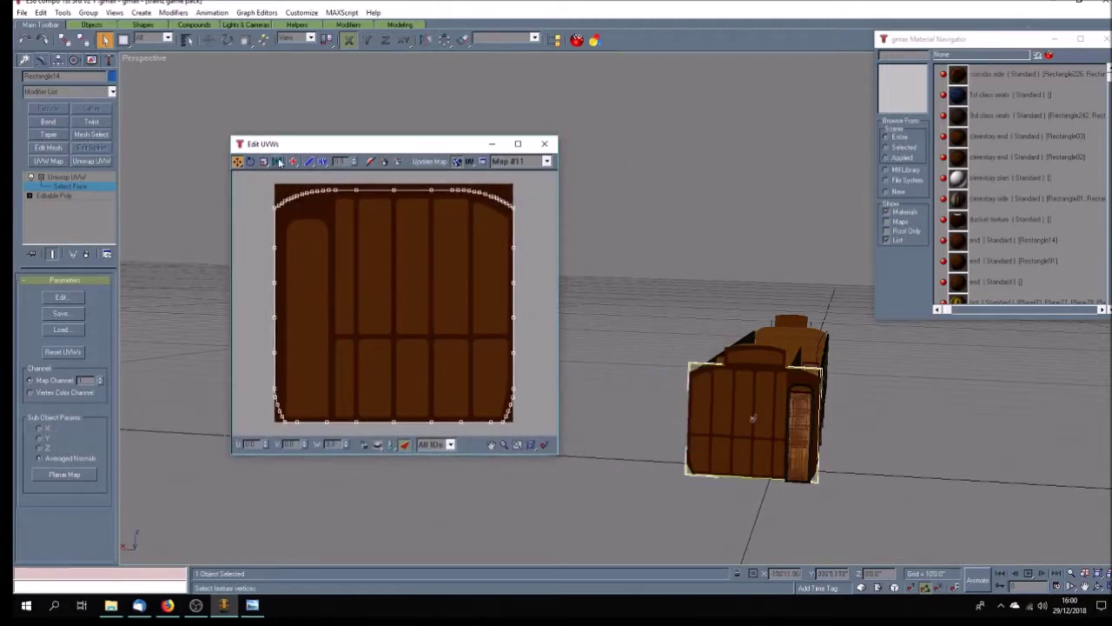
drag(278, 165, 533, 434)
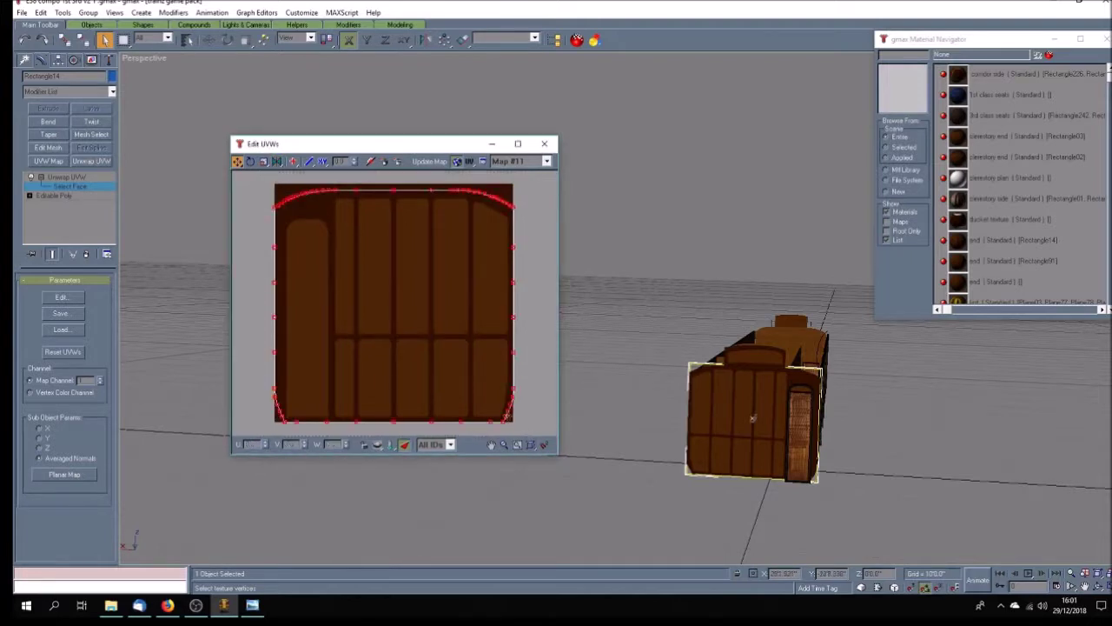
click(277, 163)
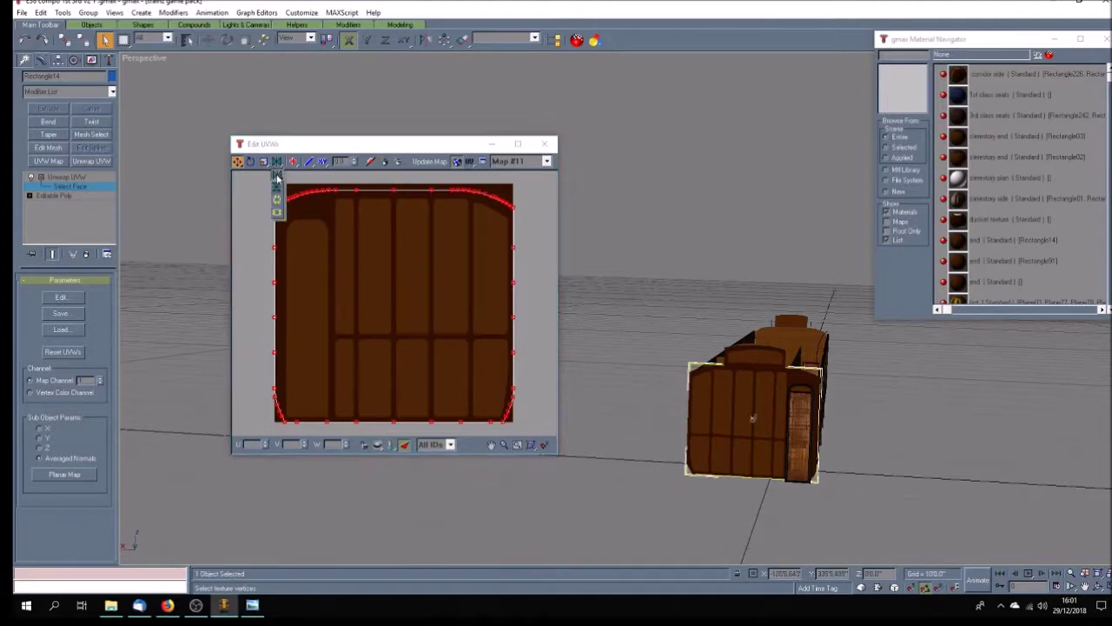
drag(277, 176, 277, 177)
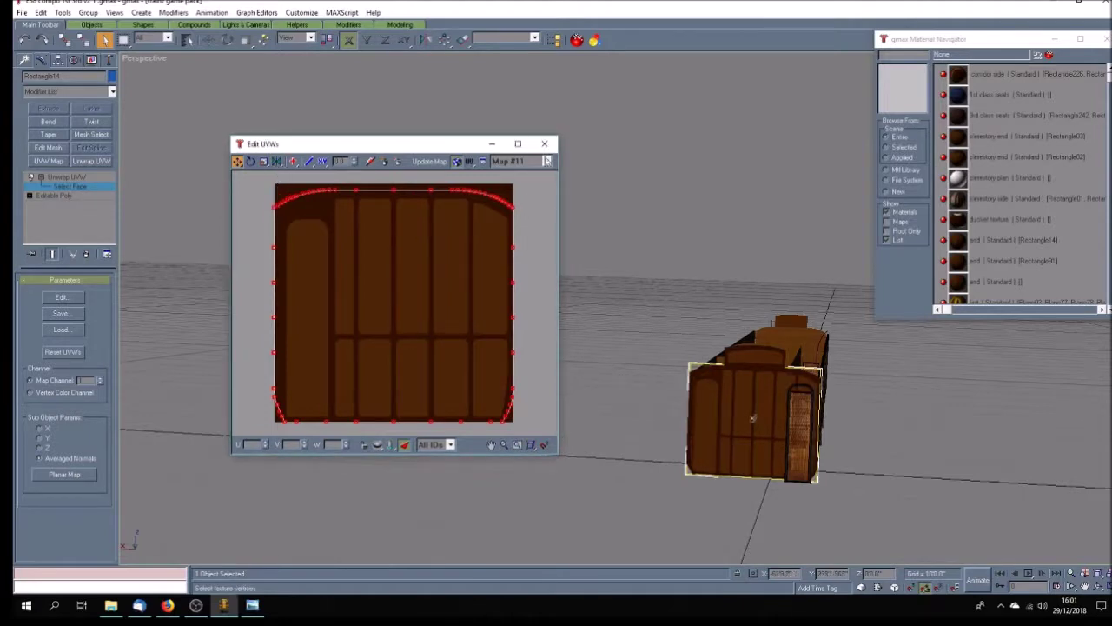
click(544, 143)
click(65, 176)
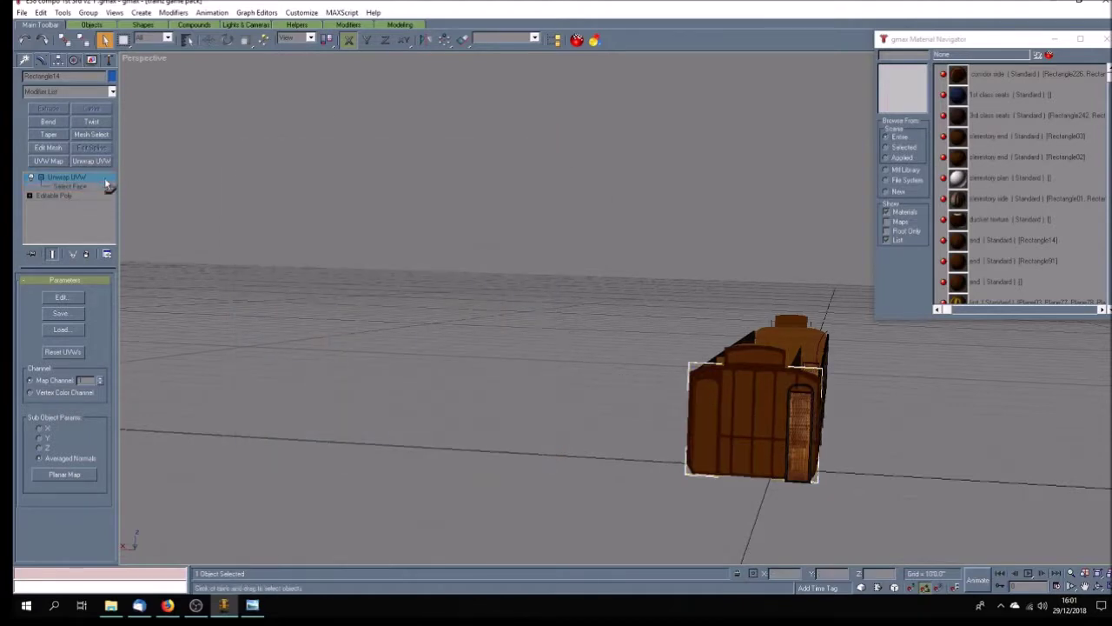
click(654, 450)
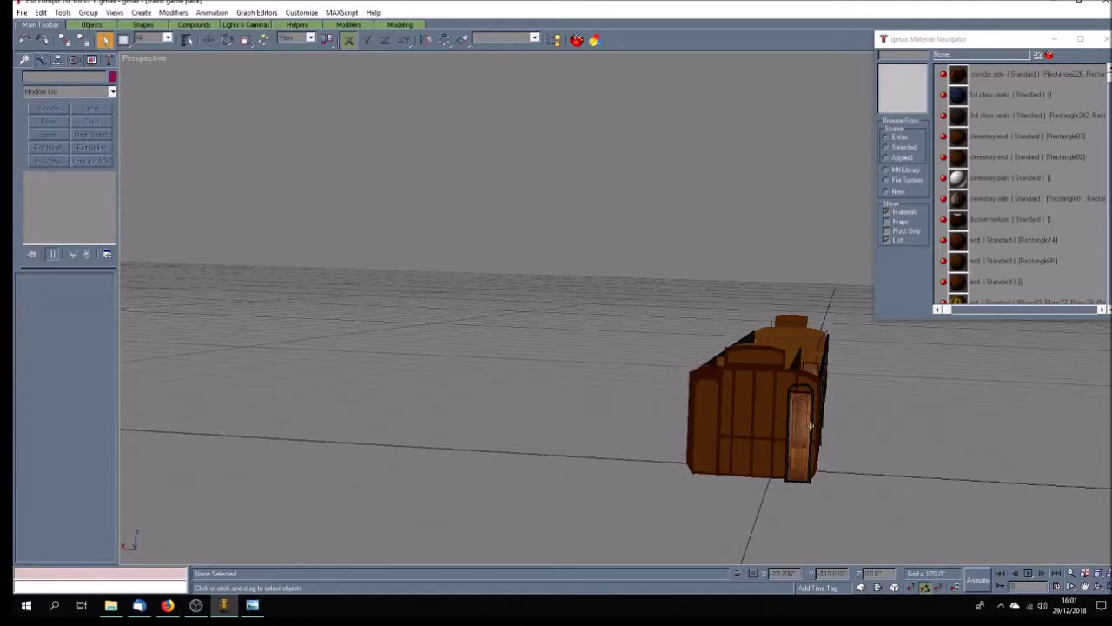
Step: Collapse the corridor door frame's modifier stack and set its X position to 2'10.470"
key(w)
click(804, 385)
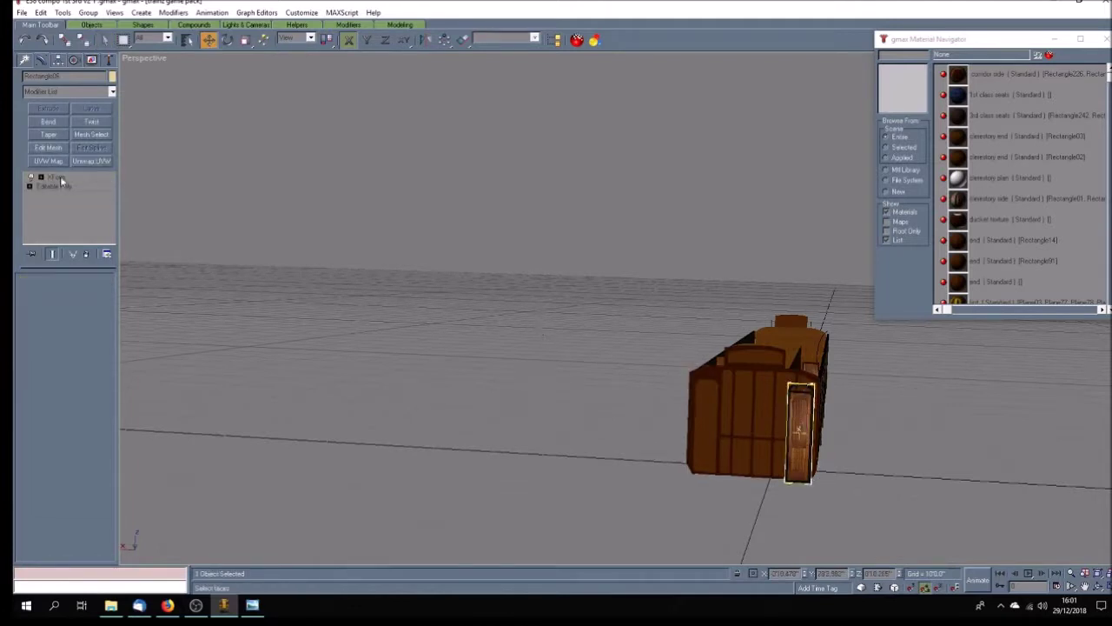
right_click(61, 180)
click(156, 296)
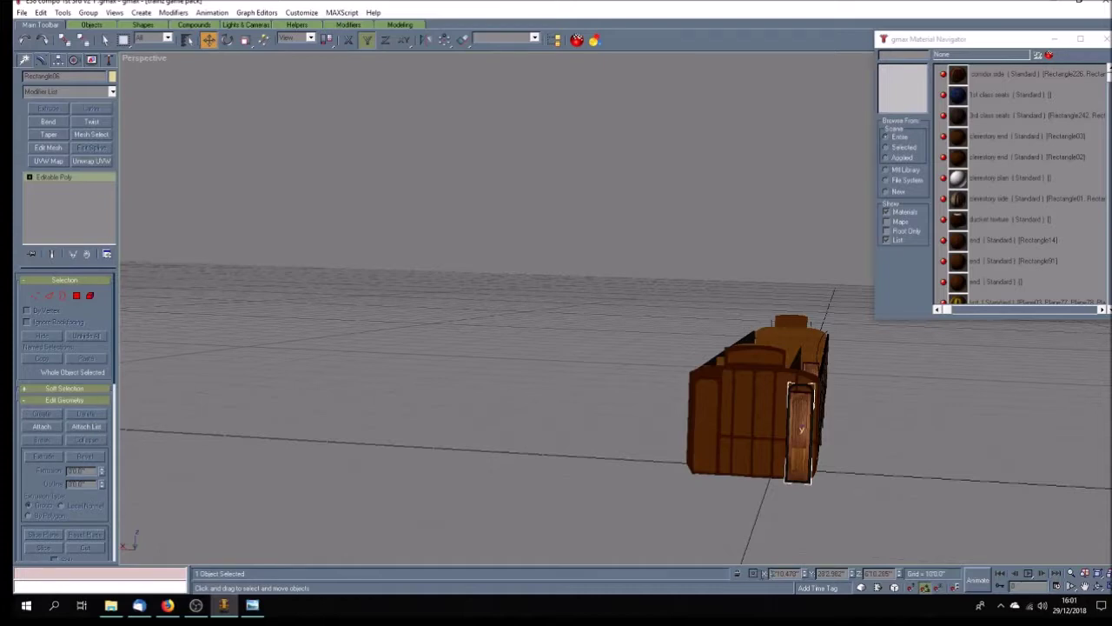
key(Return)
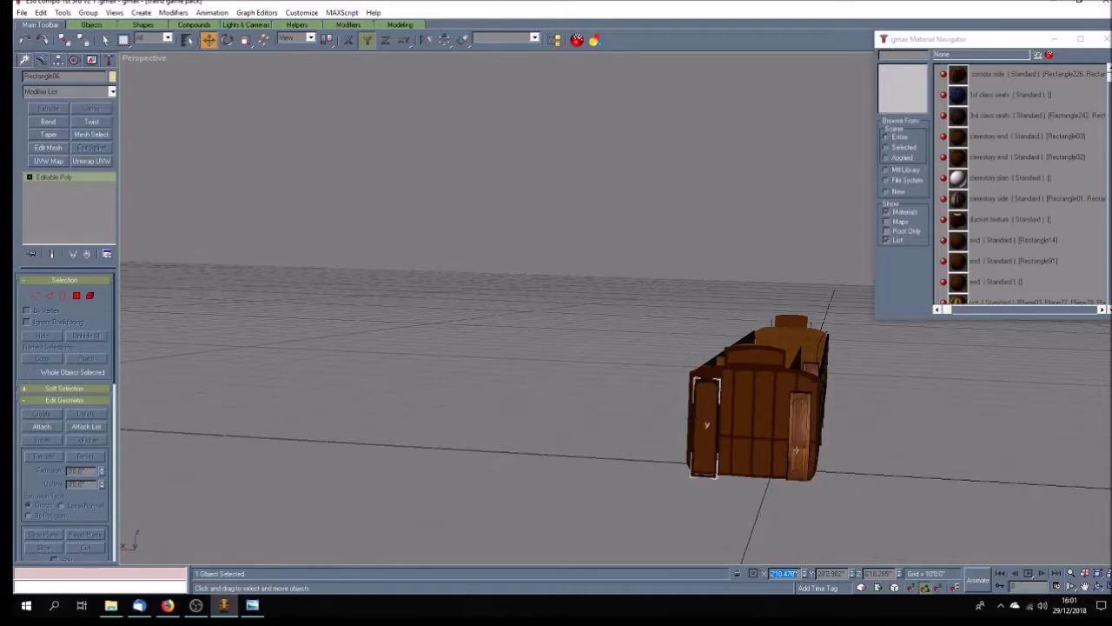
Step: Collapse the wooden corridor door's modifier stack and set its X position to 2'10.112"
click(795, 449)
right_click(63, 179)
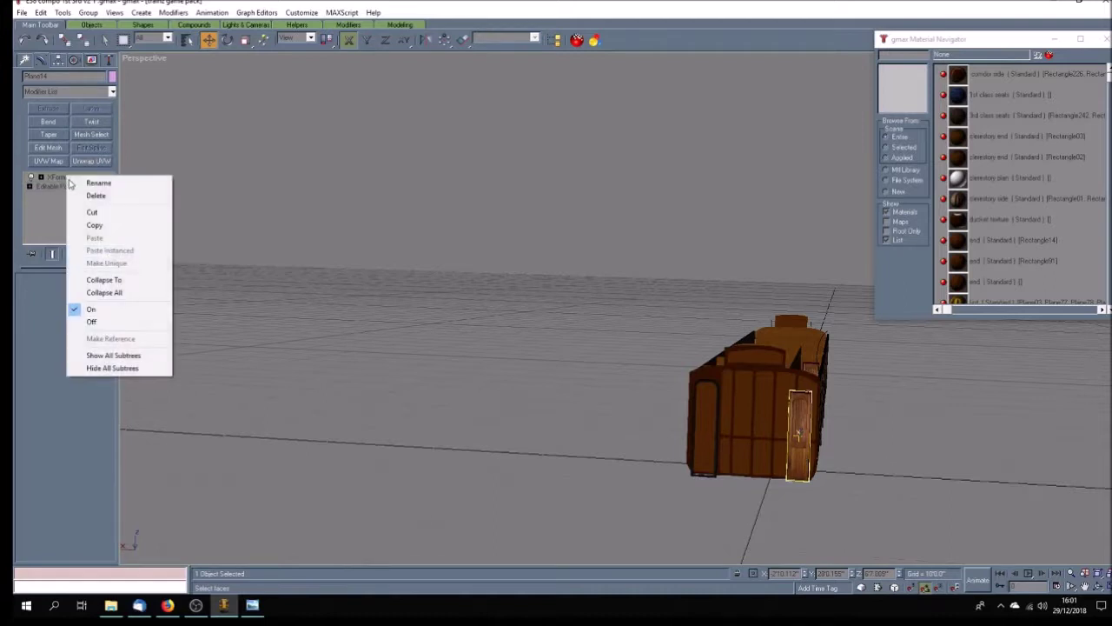
click(130, 292)
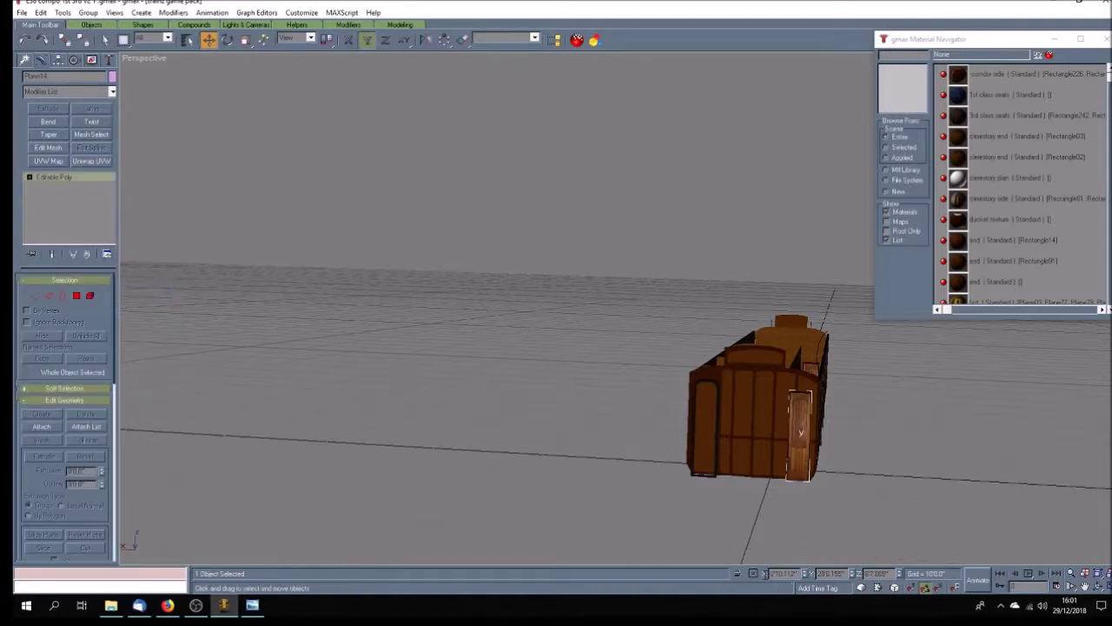
key(Return)
Step: Collapse the modifier stack of the small plate at the foot of the corridor end and set its X position to 2'10.059"
click(1098, 587)
mouse_move(739, 409)
mouse_down()
mouse_move(625, 415)
mouse_move(654, 439)
mouse_up()
right_click(578, 500)
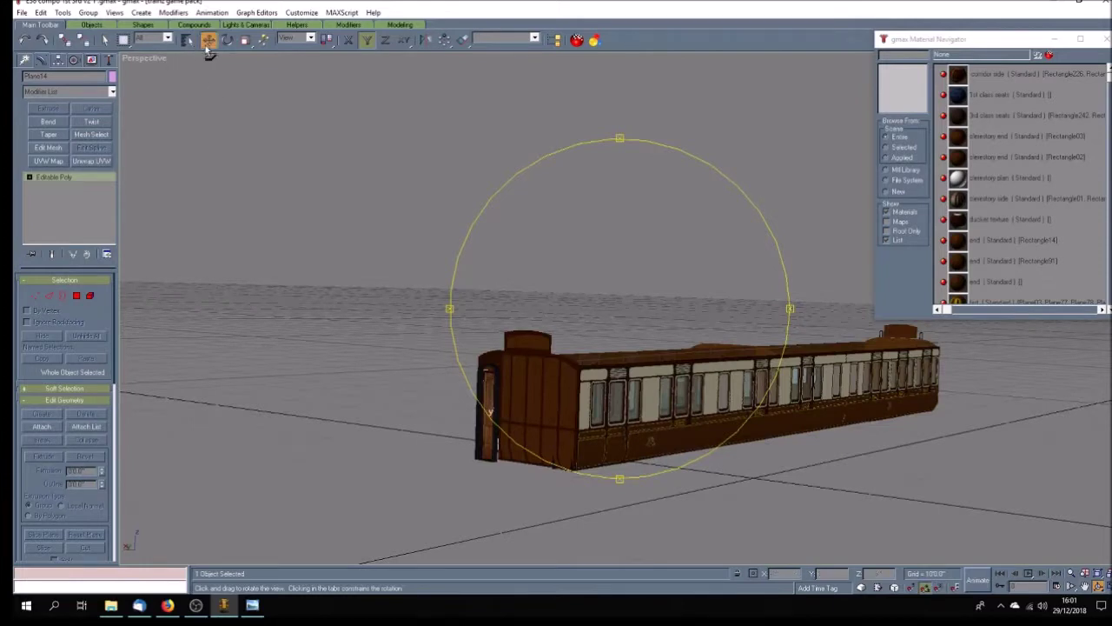
click(570, 471)
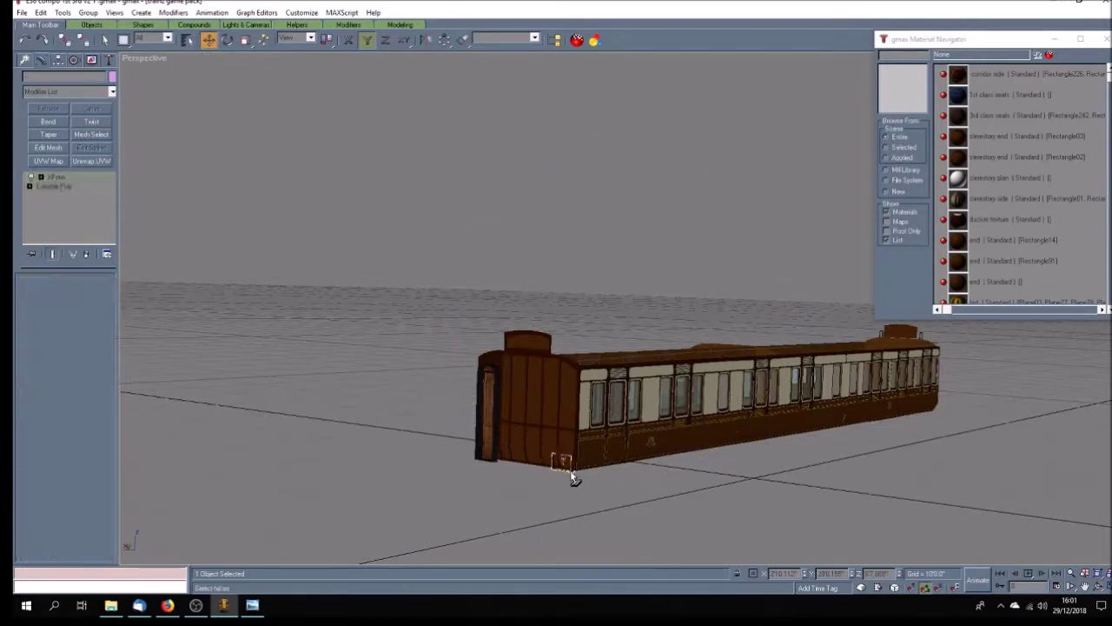
right_click(82, 181)
click(164, 292)
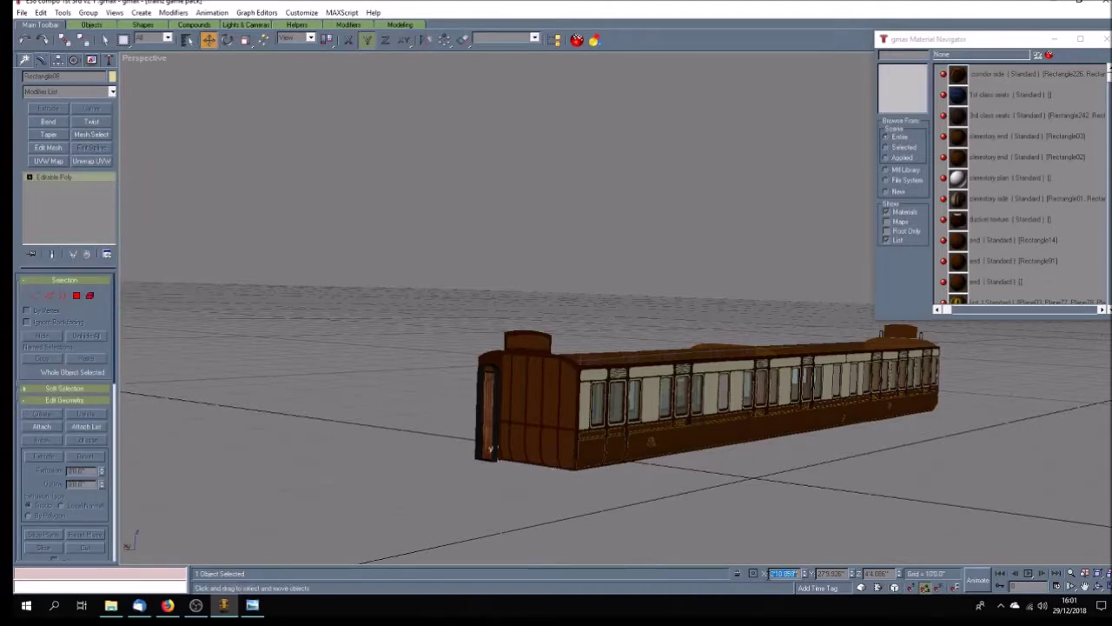
click(642, 518)
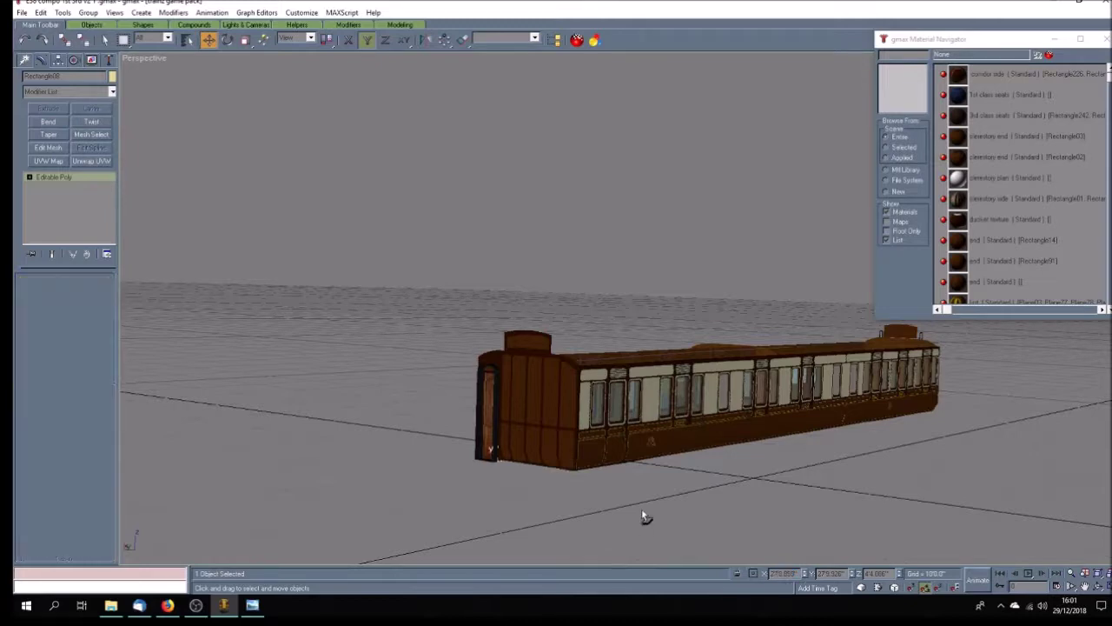
Step: Delete the bracket and the curved handrail on the right half of the carriage's opposite end
click(1098, 589)
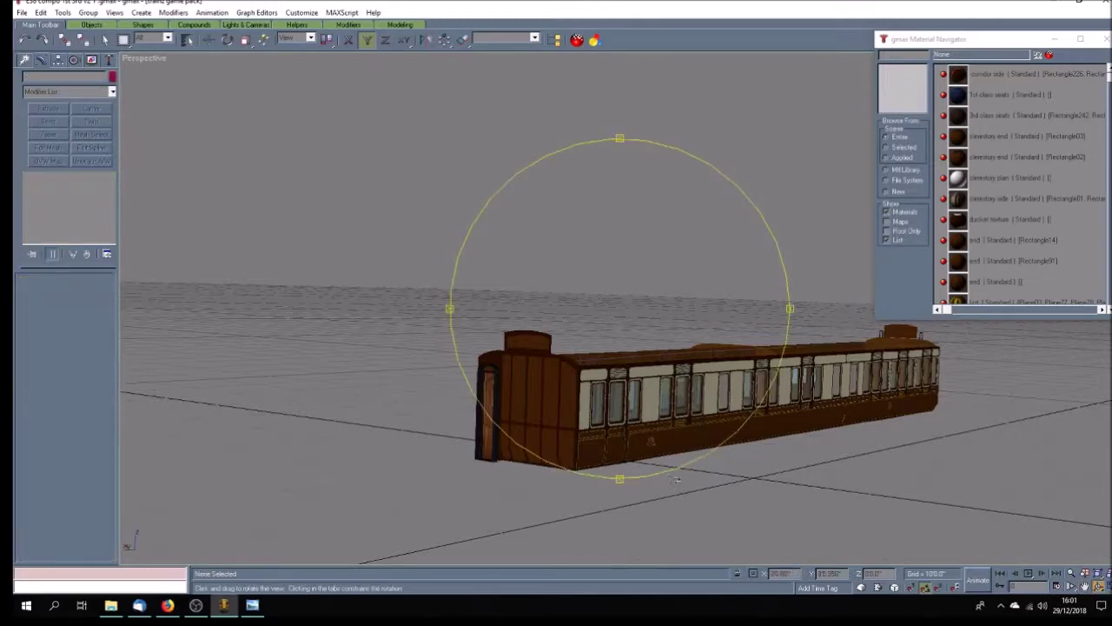
mouse_move(654, 429)
mouse_down()
mouse_move(692, 430)
mouse_move(551, 426)
mouse_move(618, 452)
mouse_up()
click(105, 40)
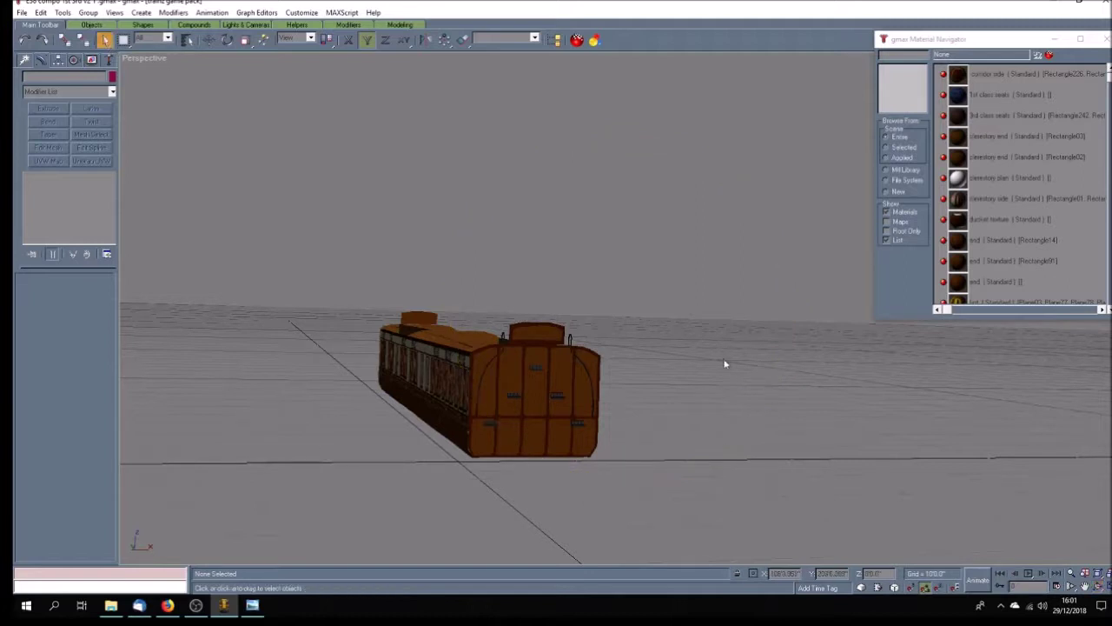
click(571, 339)
key(w)
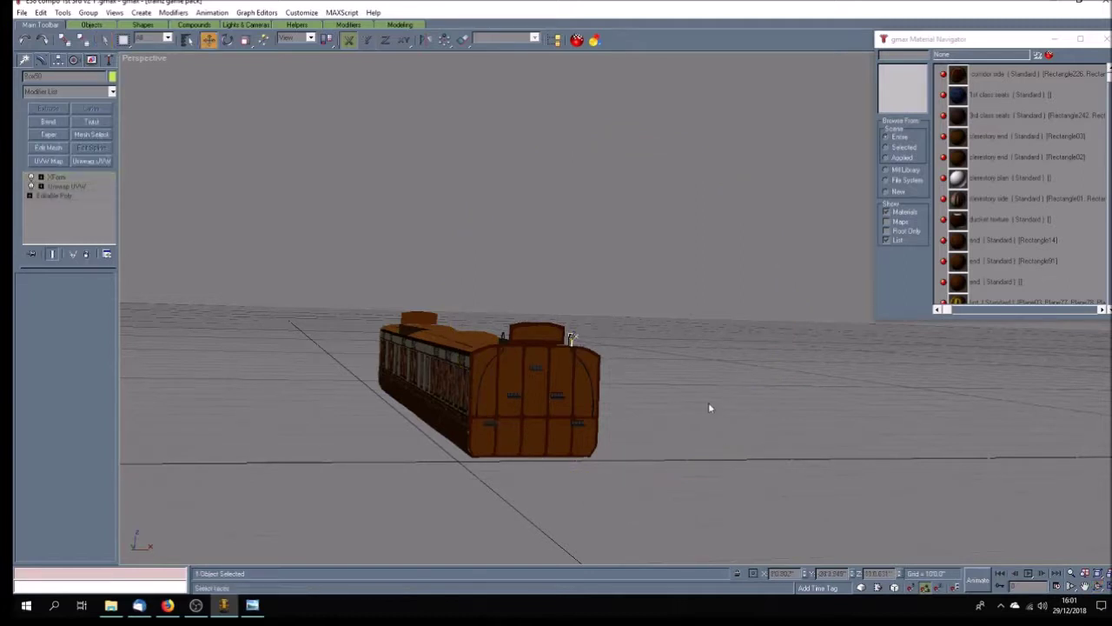
click(714, 405)
key(F6)
click(591, 378)
click(602, 439)
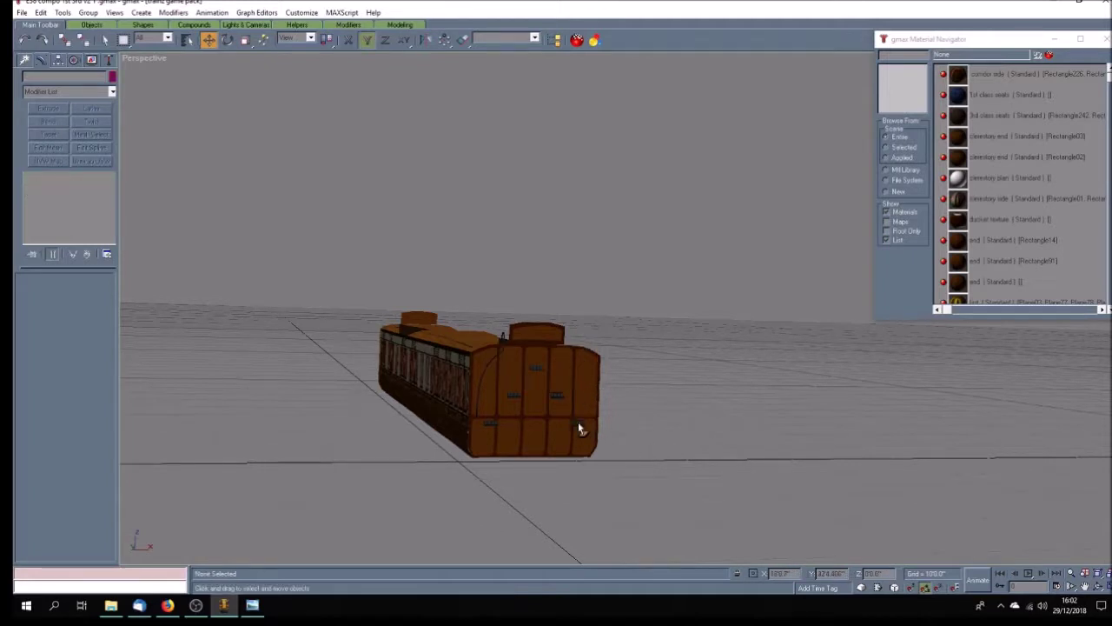
Step: Delete the lower and middle footsteps on the right half of the same end
click(578, 426)
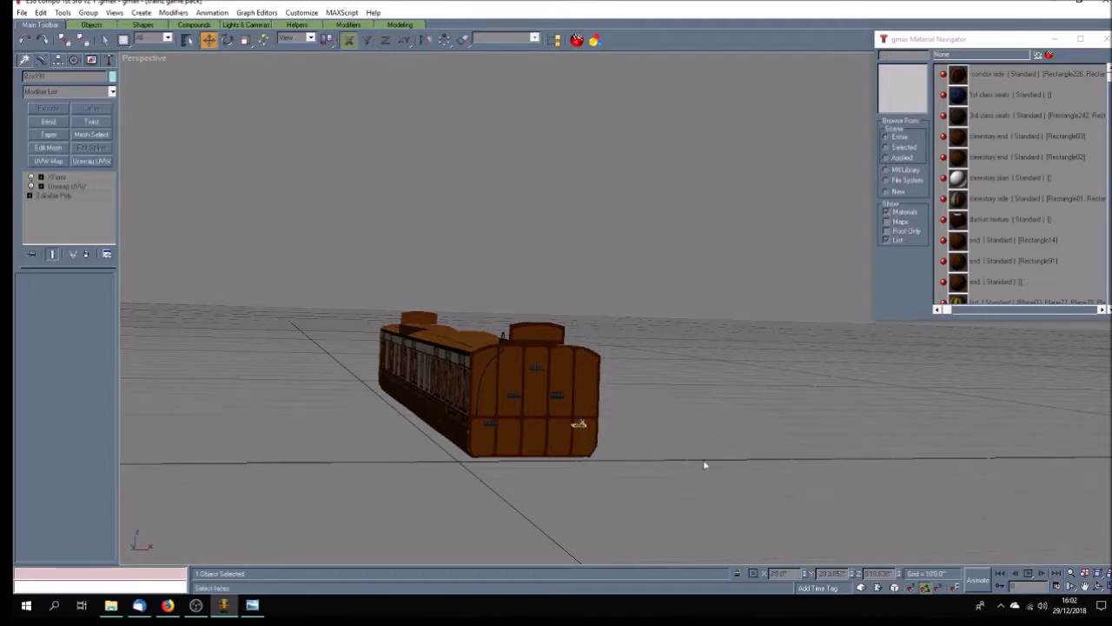
click(555, 395)
click(558, 397)
click(591, 421)
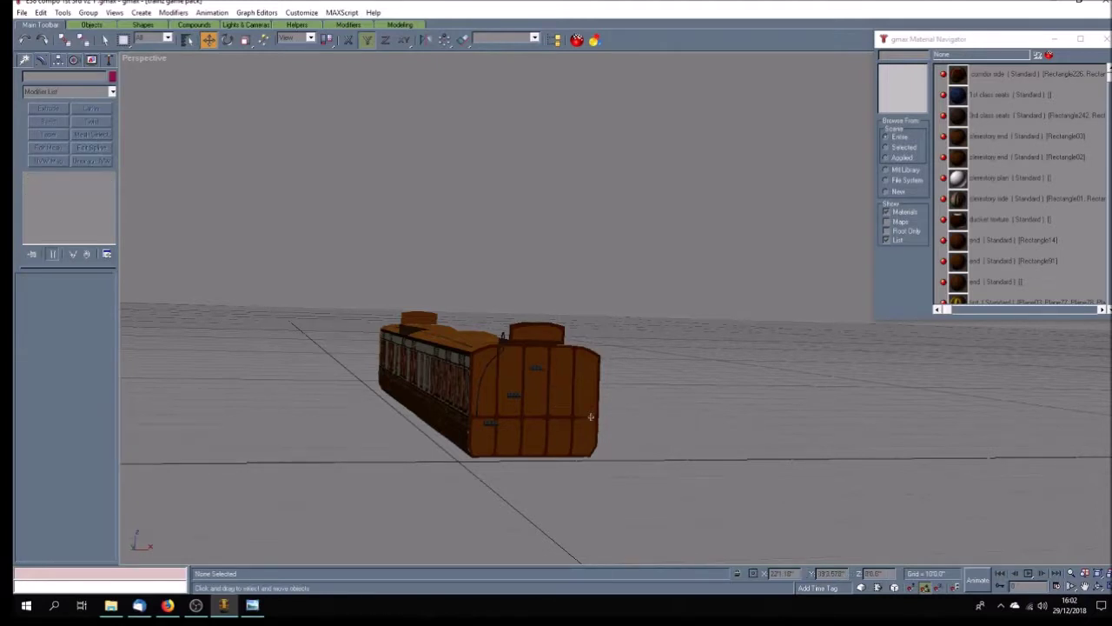
Step: Examine the end with the remaining footsteps and the corridor end with its repositioned door, frame and plate
click(592, 409)
click(650, 444)
scroll(636, 368, up, 3)
click(552, 418)
click(646, 450)
scroll(645, 451, down, 5)
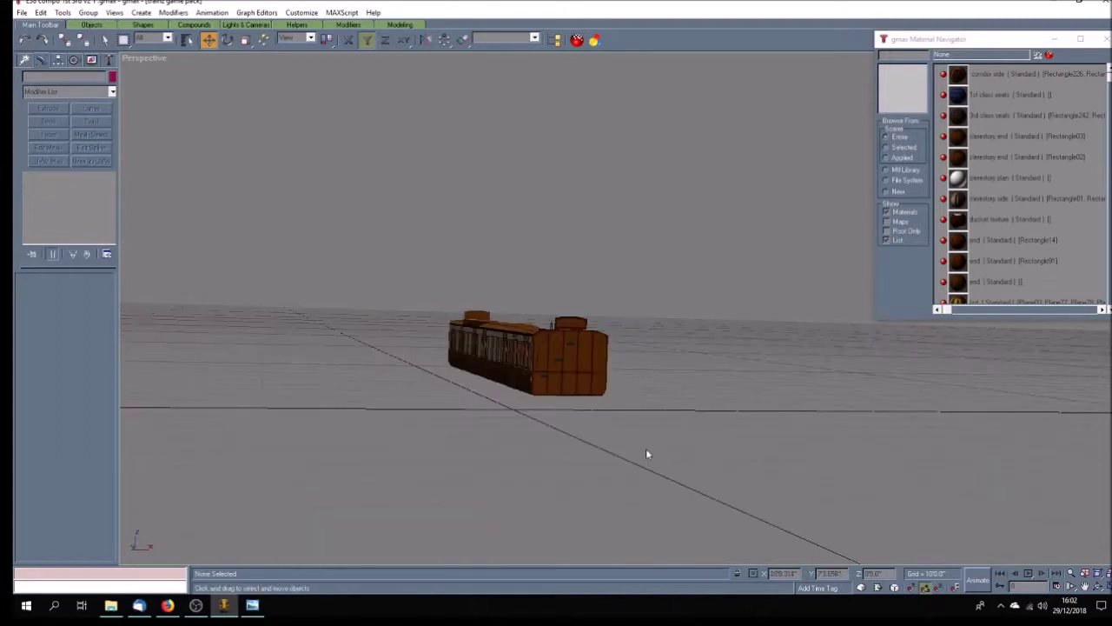
scroll(645, 452, up, 3)
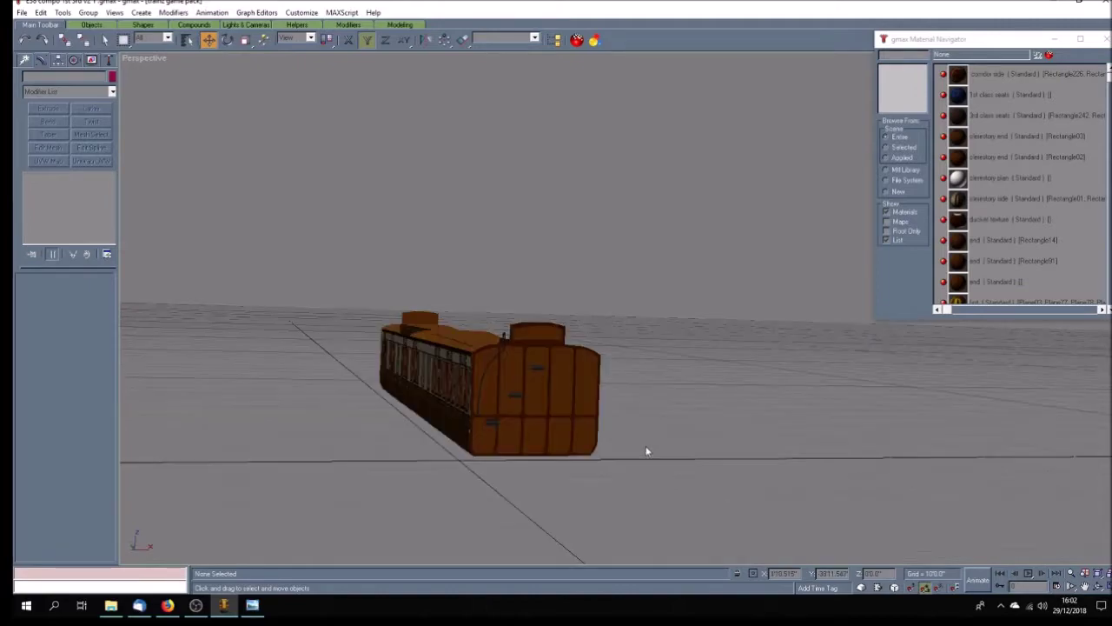
click(1099, 588)
drag(616, 451, 735, 449)
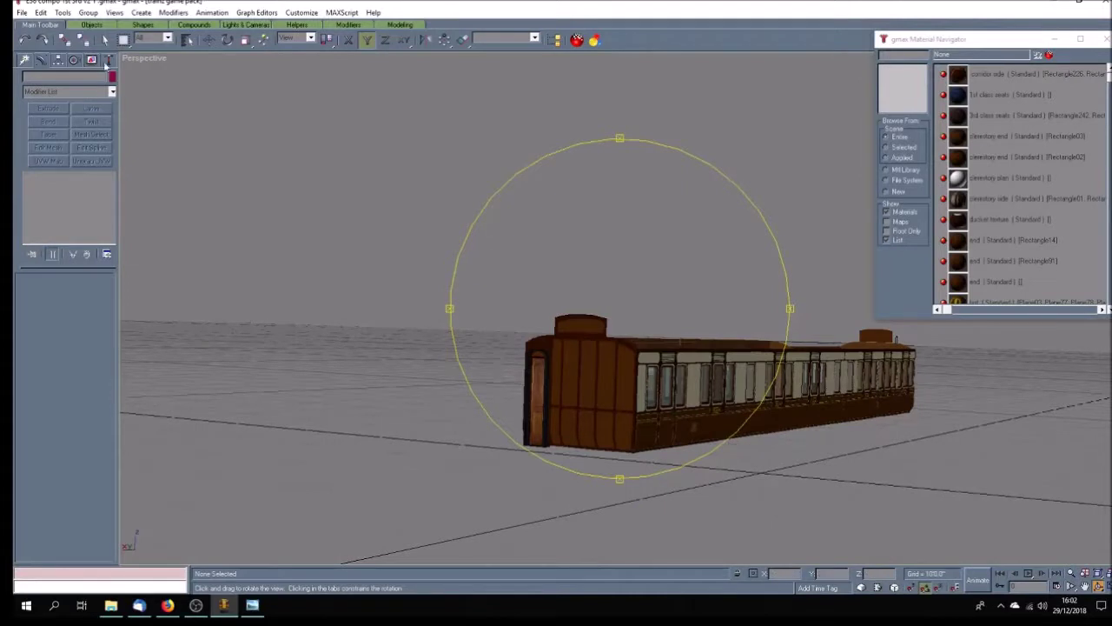
click(105, 40)
click(603, 369)
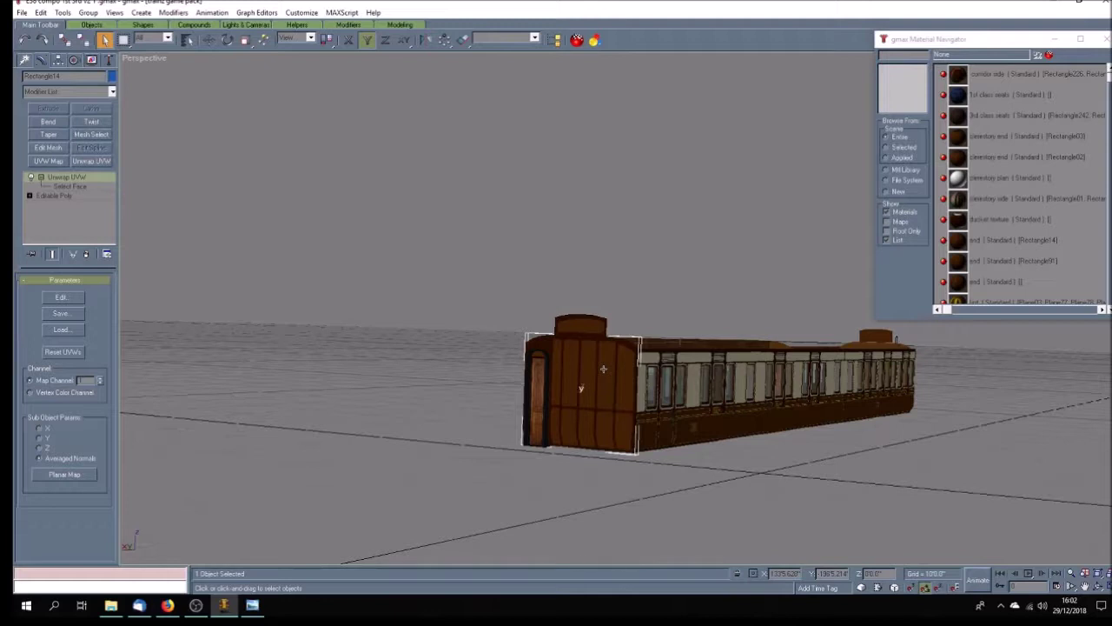
click(476, 426)
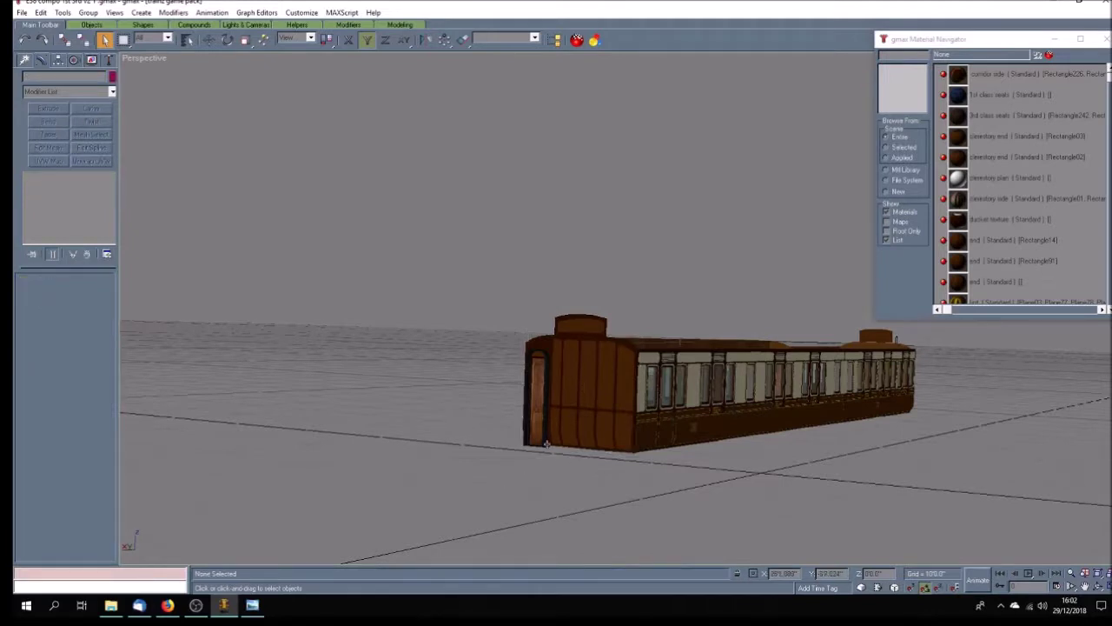
click(547, 444)
click(553, 451)
scroll(555, 452, up, 3)
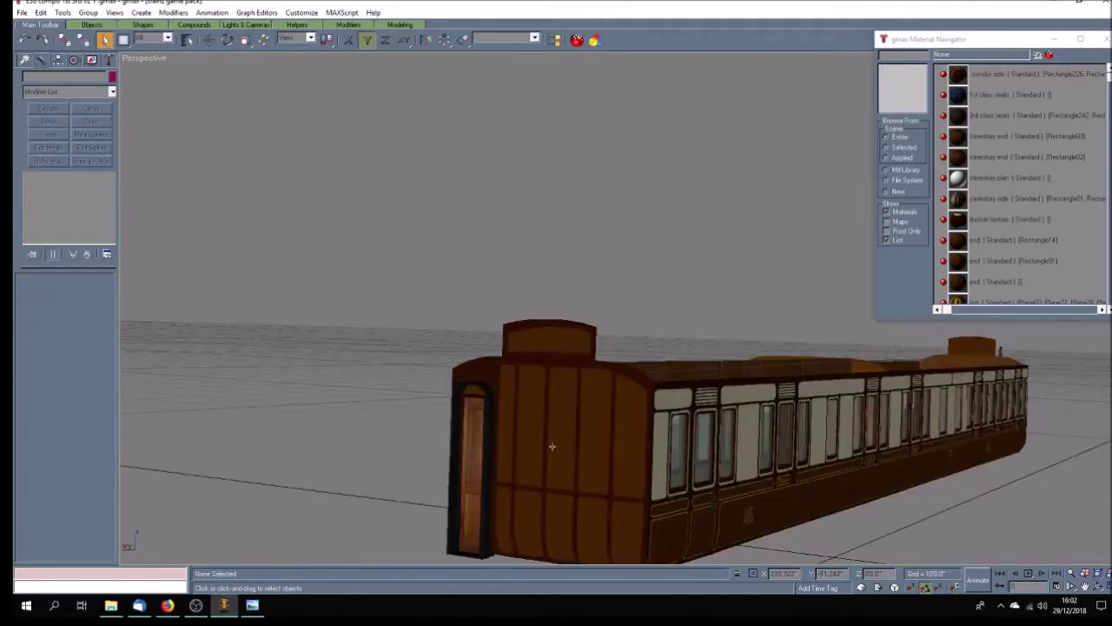
Step: Group the corridor door, its frame, the plate and both the outer and inner end panels, keeping the suggested group name
click(491, 554)
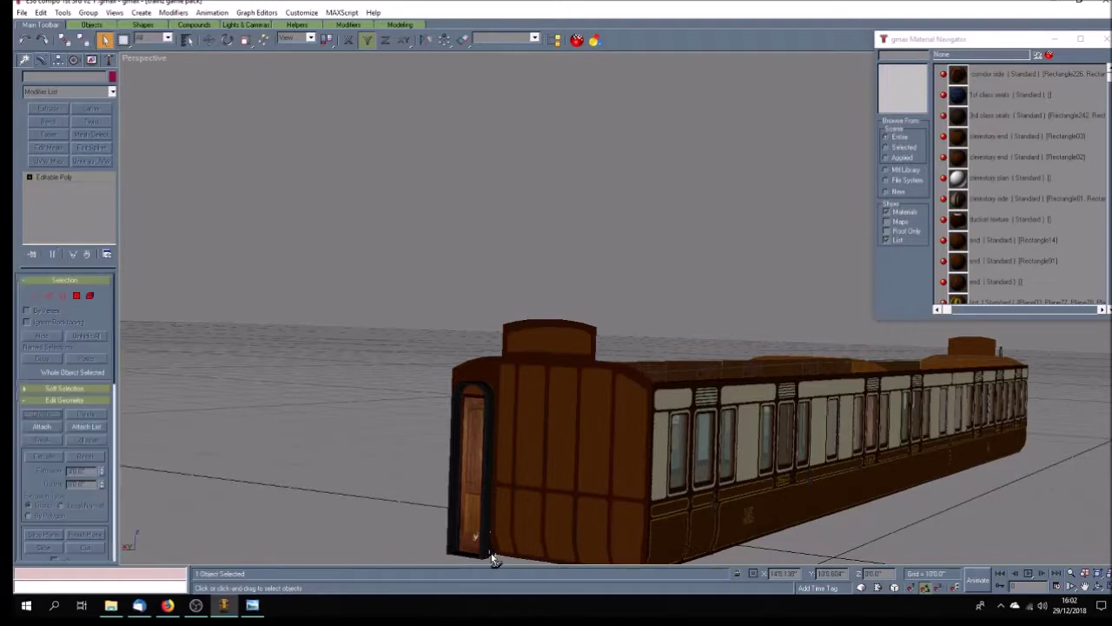
ctrl+click(488, 409)
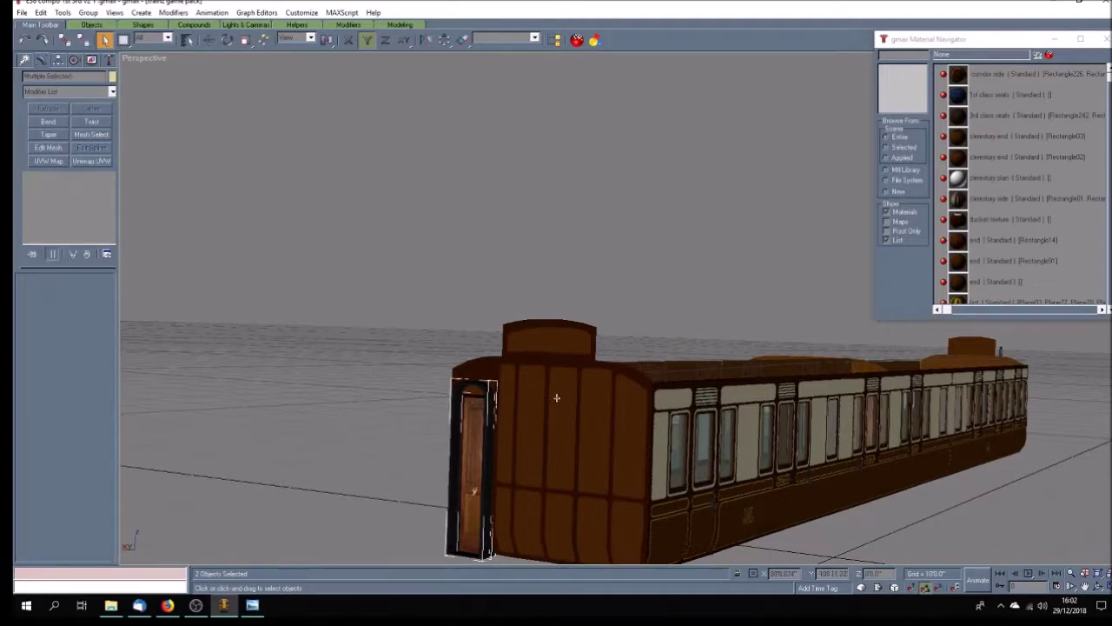
ctrl+click(557, 397)
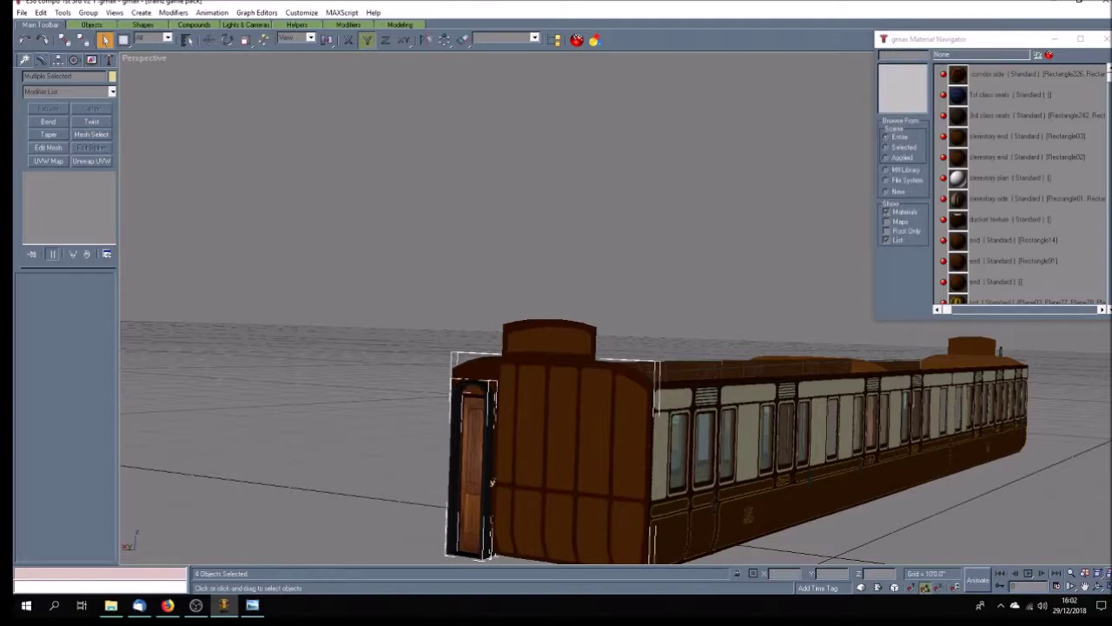
click(1099, 587)
mouse_move(669, 417)
mouse_down()
mouse_move(684, 404)
mouse_move(582, 389)
mouse_up()
key(q)
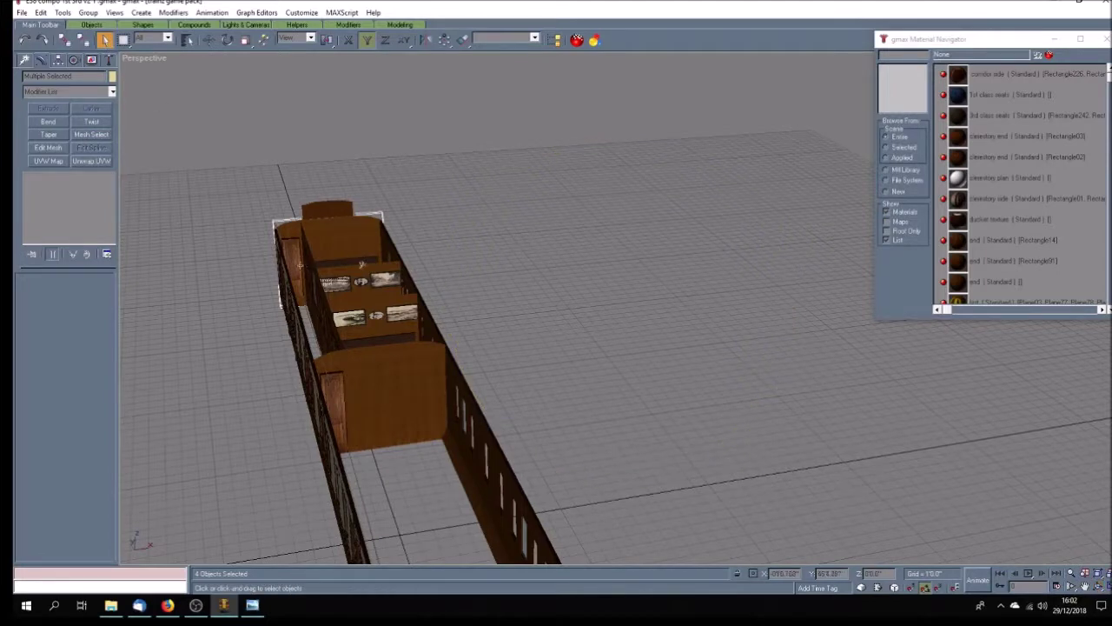
ctrl+click(294, 255)
scroll(348, 242, down, 5)
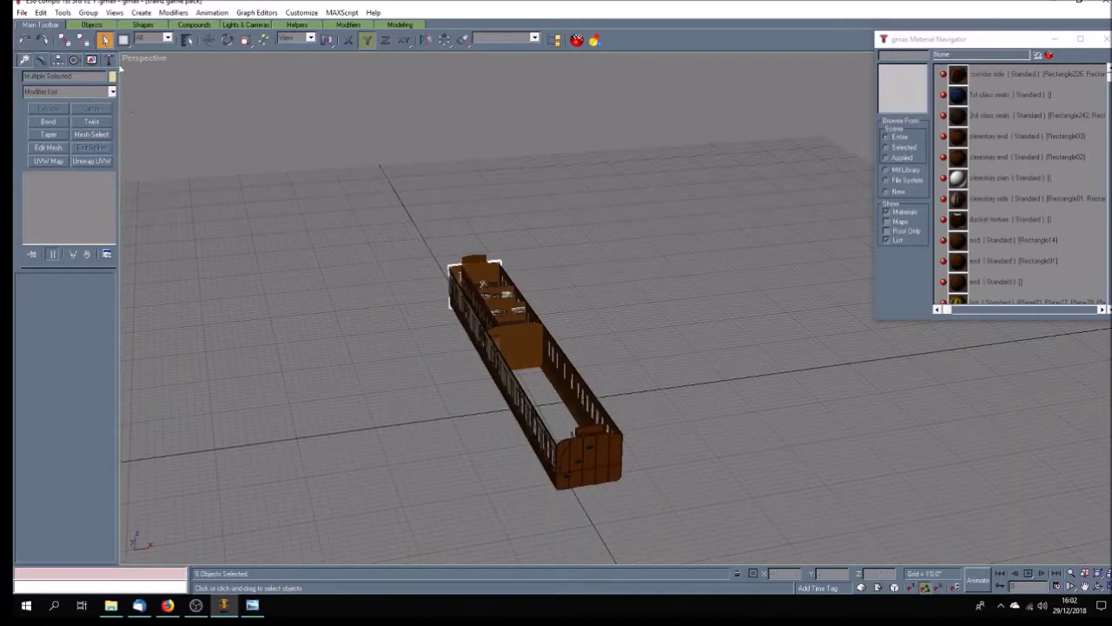
click(89, 12)
click(102, 26)
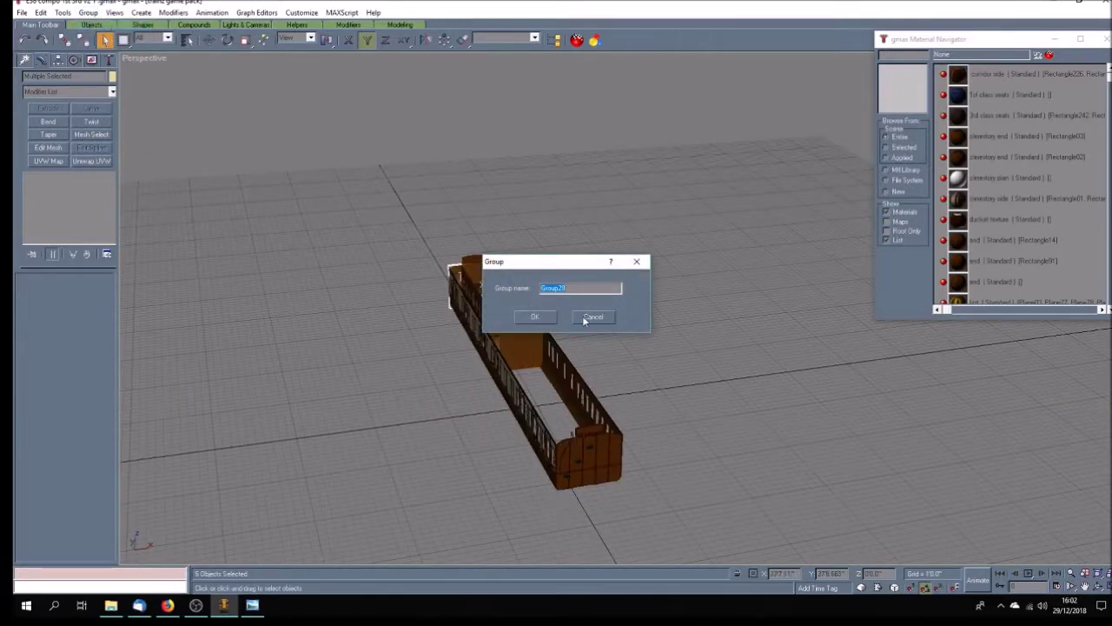
click(535, 317)
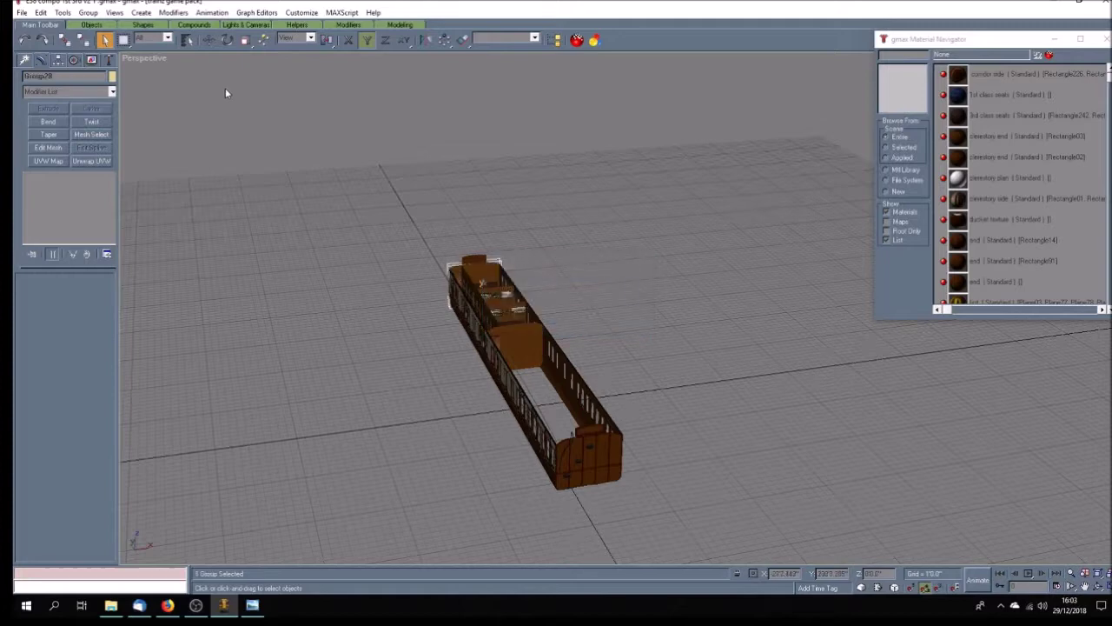
Step: Clone the grouped corridor end as one copy placed just beyond the carriage's opposite end
click(209, 40)
key(F3)
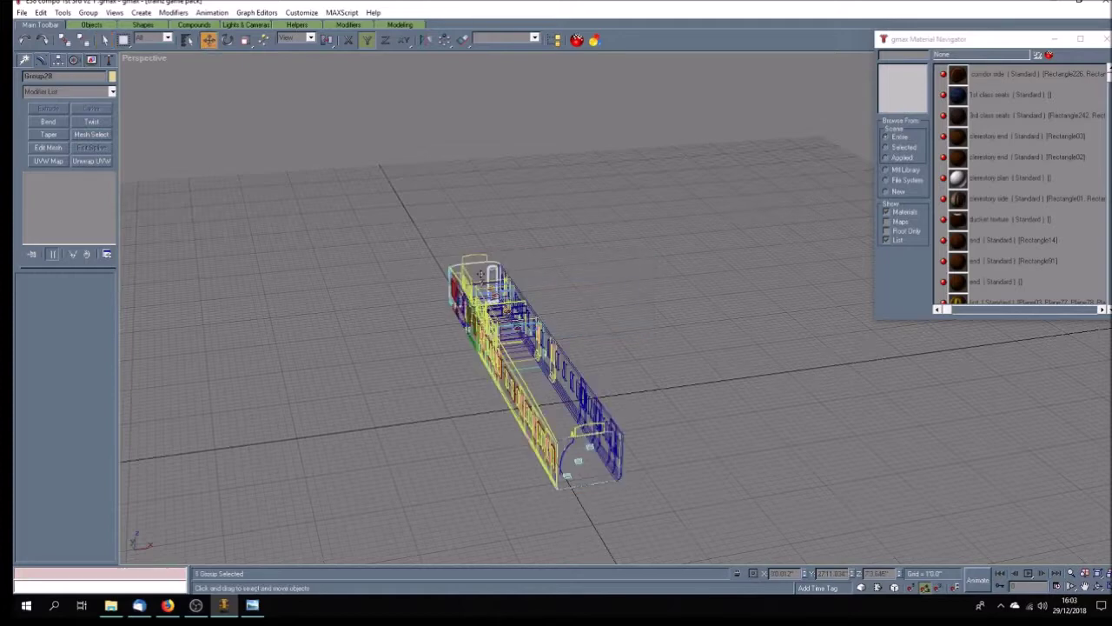
key(F3)
shift+drag(479, 275, 572, 502)
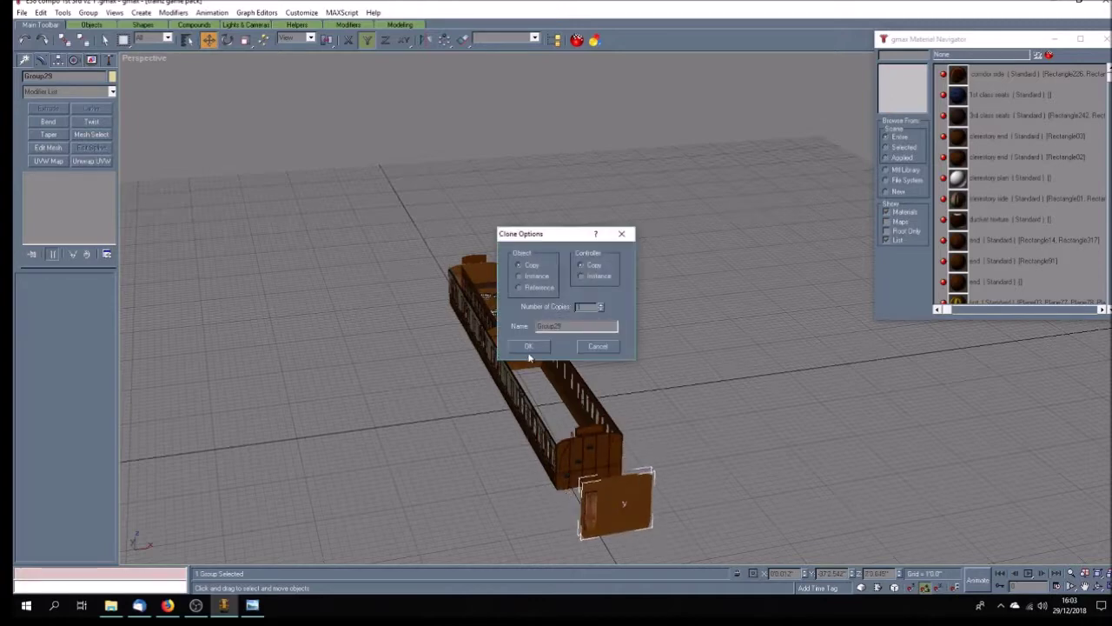
click(528, 352)
Step: Rotate the copied end group 180 degrees about the Z axis so its outer face points away from the carriage
click(227, 40)
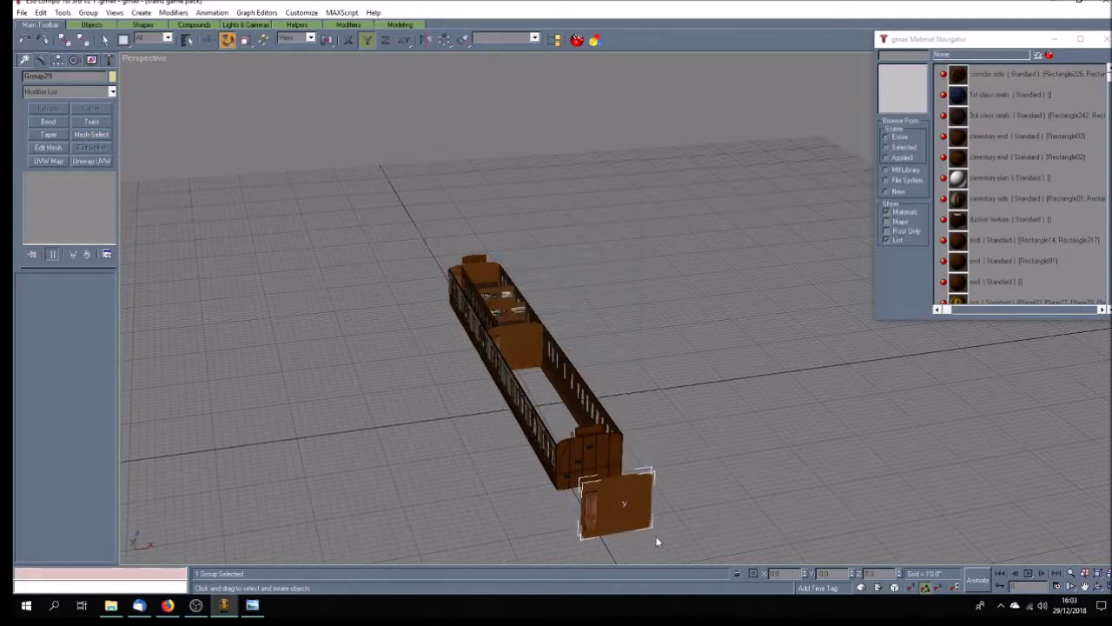
key(F3)
key(F3)
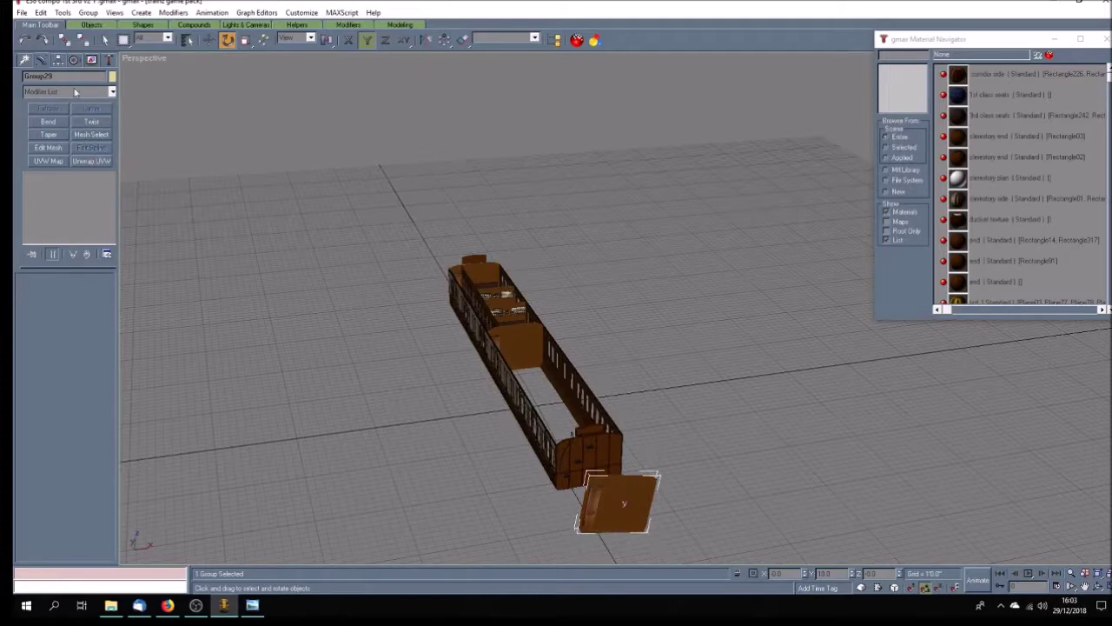
drag(621, 500, 624, 505)
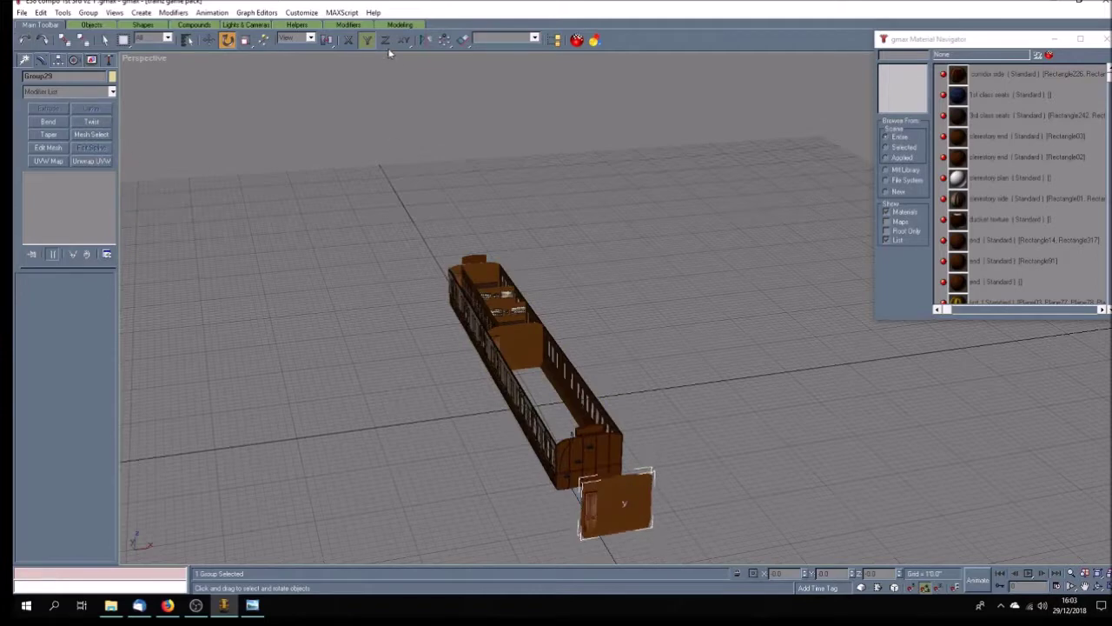
key(F3)
drag(611, 501, 641, 604)
key(F3)
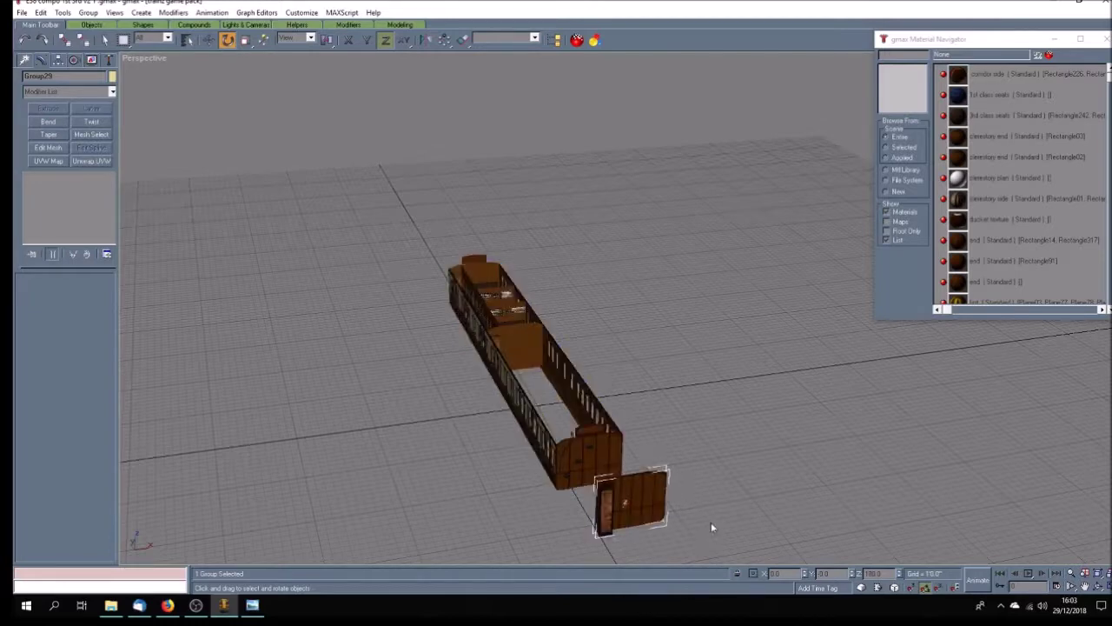
Step: Collapse the modifier stack of the original panel at the end near the copied group and set its object colour to black
click(602, 464)
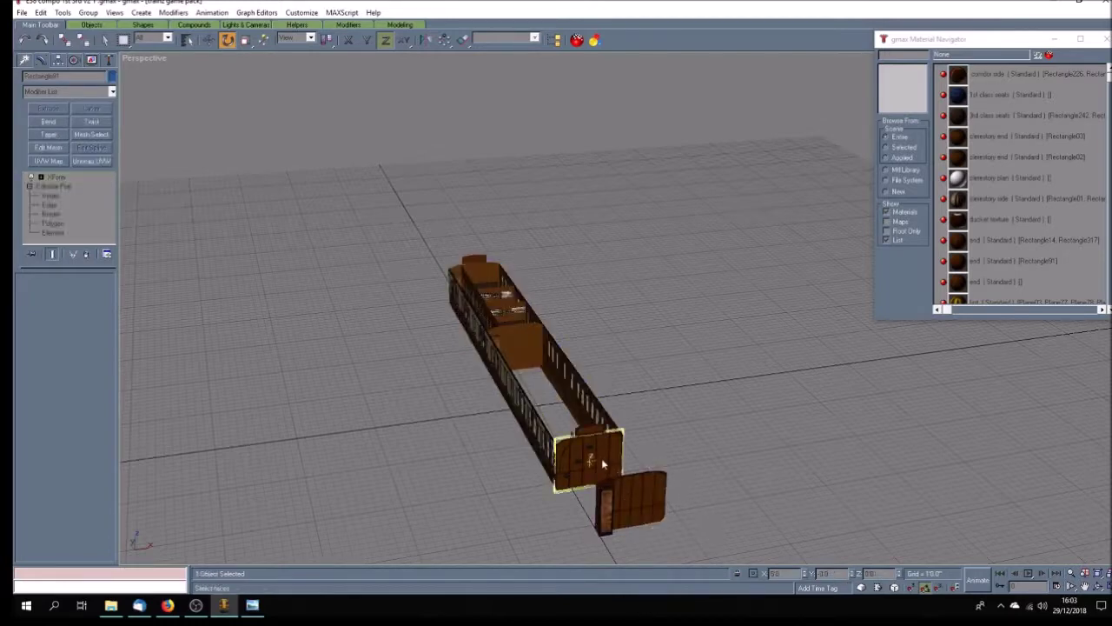
right_click(85, 178)
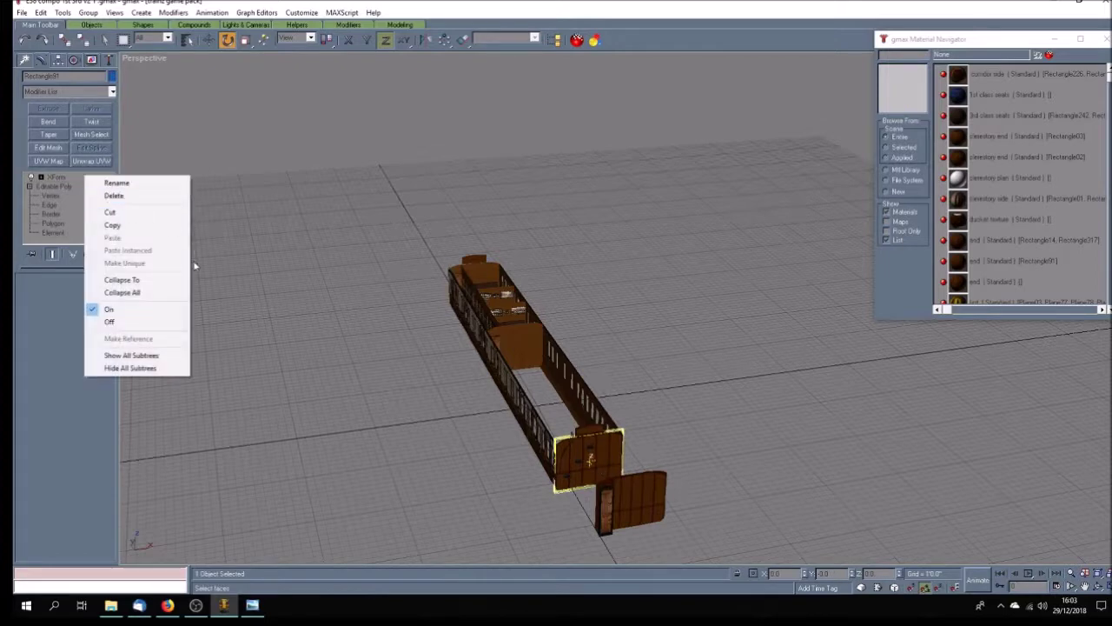
click(171, 298)
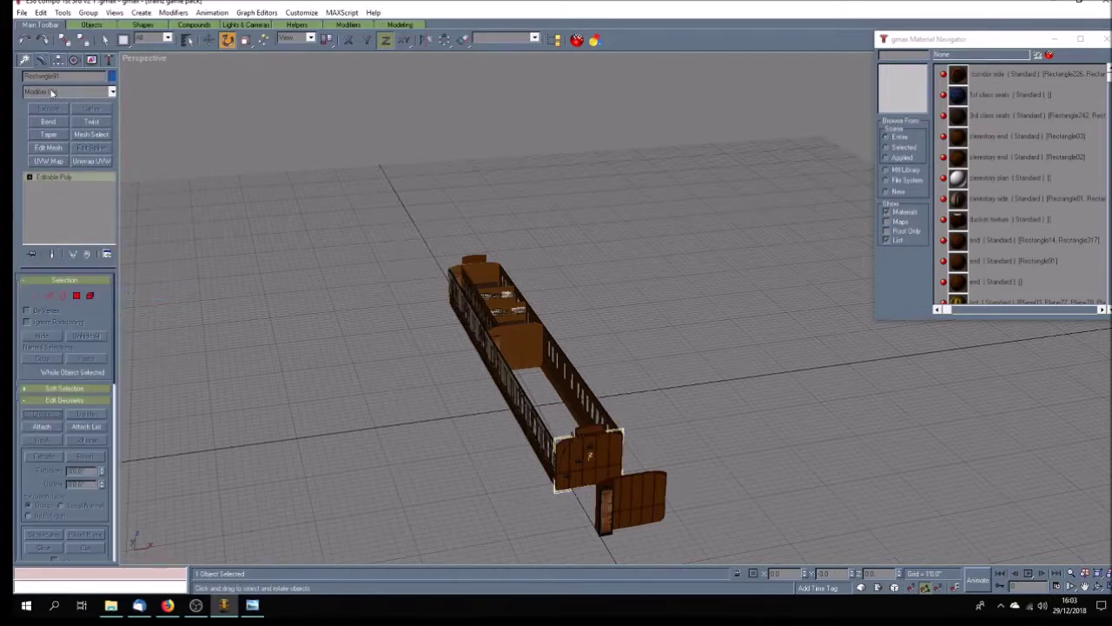
click(111, 77)
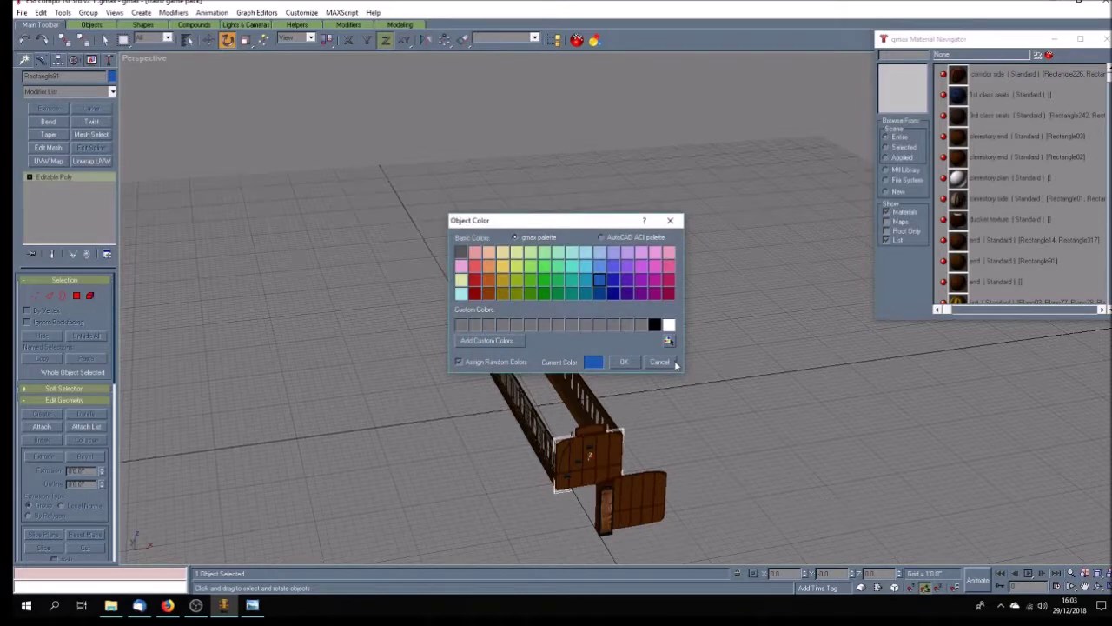
click(654, 326)
click(625, 363)
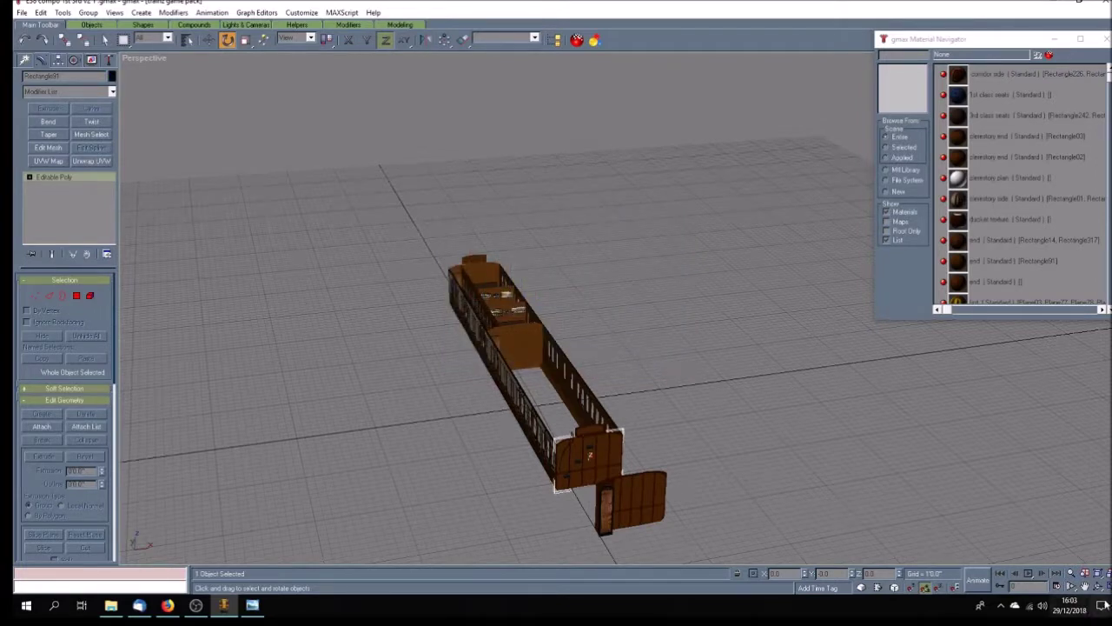
Step: Display all four viewports and set the Right view to wireframe, framed on the original end and the copied group
click(1100, 588)
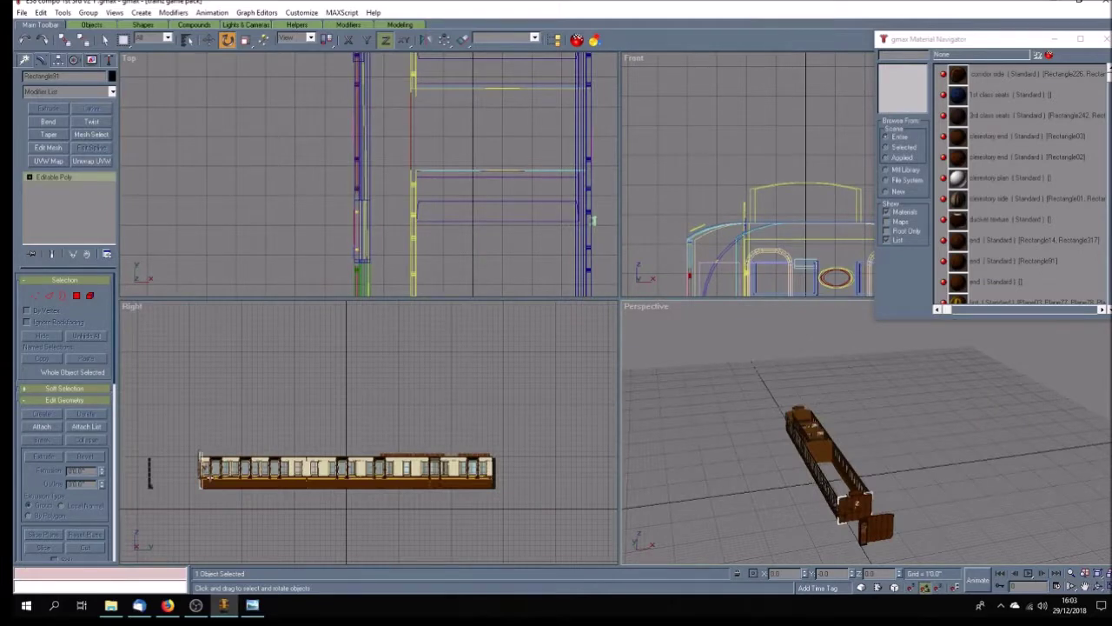
right_click(132, 307)
click(152, 330)
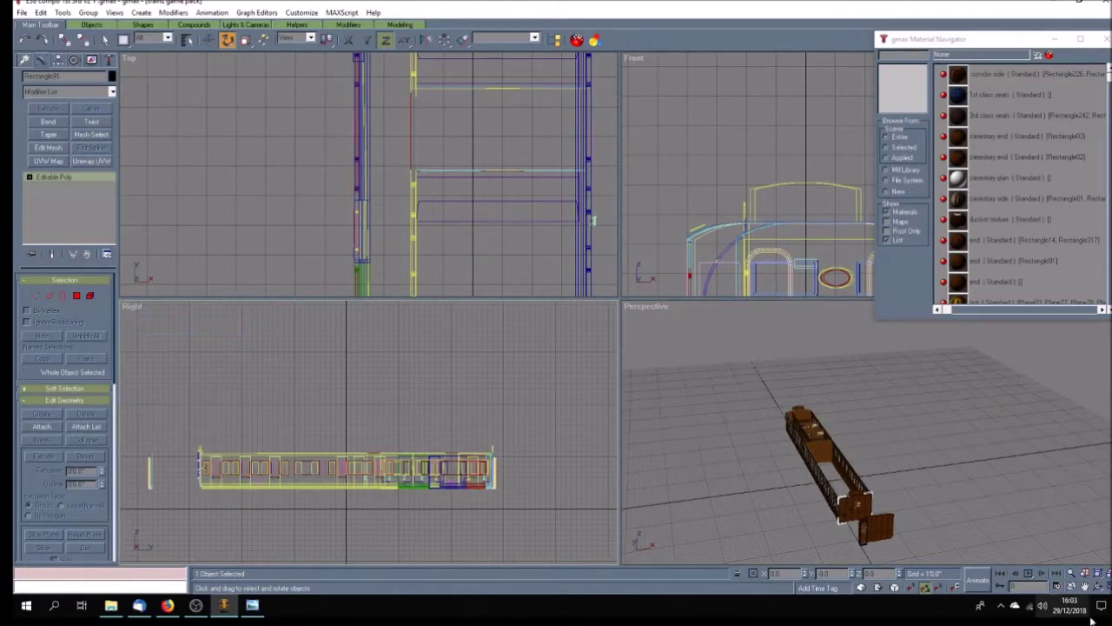
click(1085, 586)
drag(200, 457, 370, 402)
scroll(371, 402, up, 2)
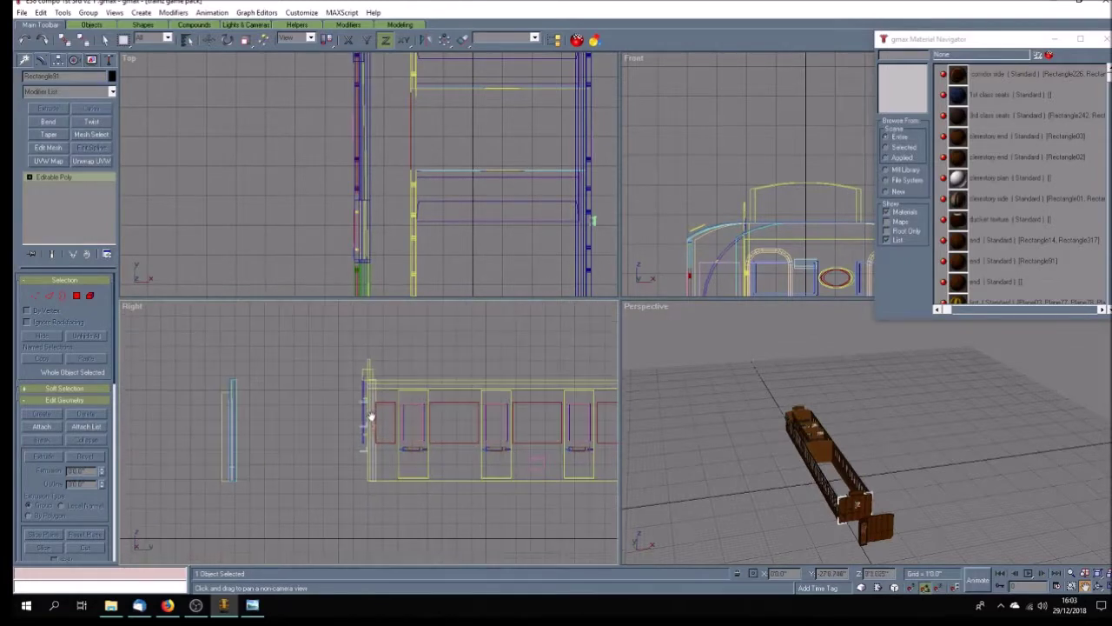
drag(367, 410, 370, 397)
Step: Move the copied end group along the carriage's length until it sits close to the original end
click(105, 39)
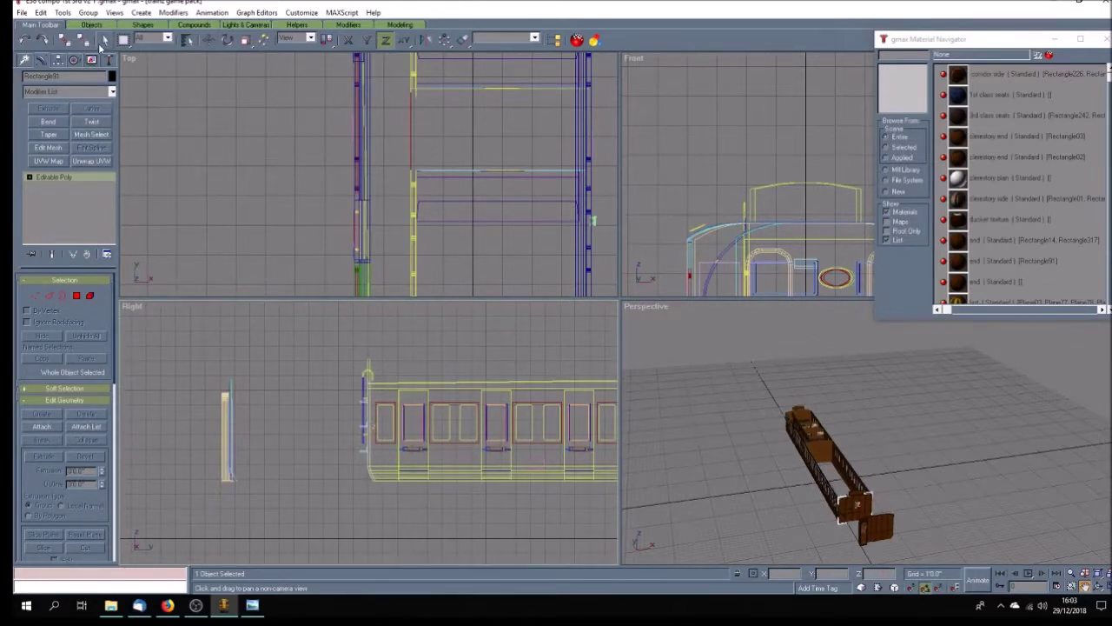
click(303, 418)
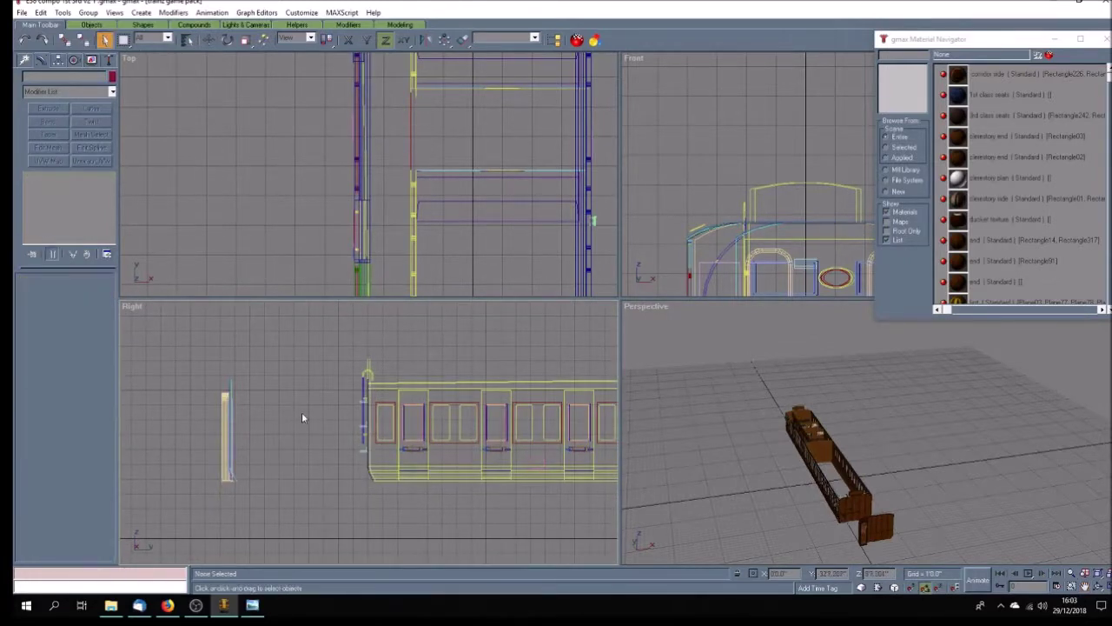
click(227, 448)
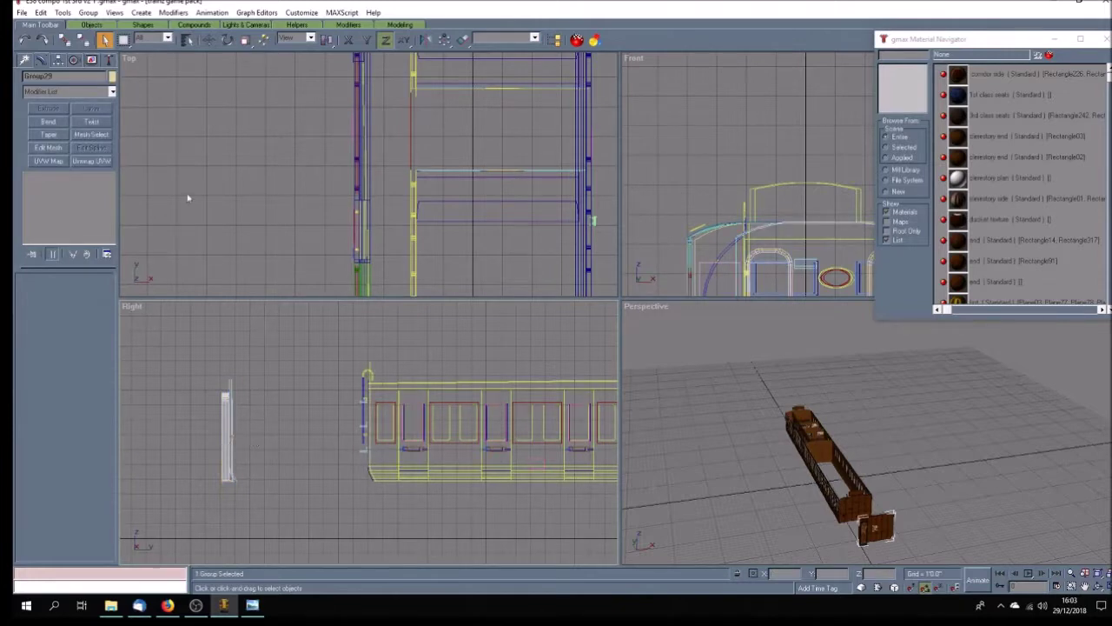
click(208, 39)
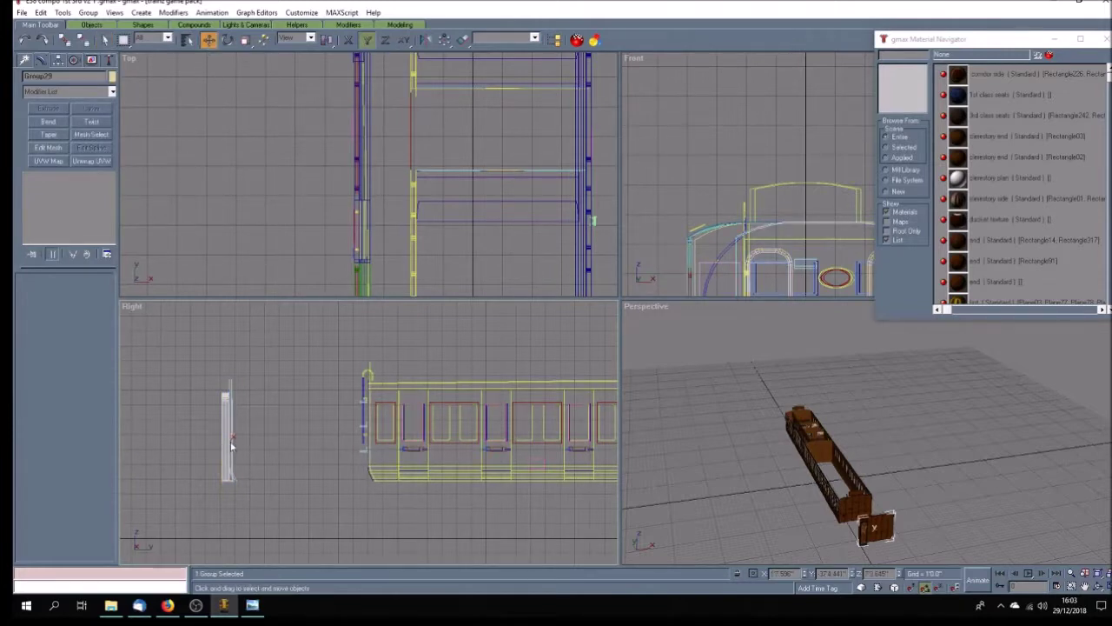
drag(230, 441, 352, 437)
Step: Align the copied end group's panel with the curved lower edge of the carriage's original end
scroll(352, 436, up, 5)
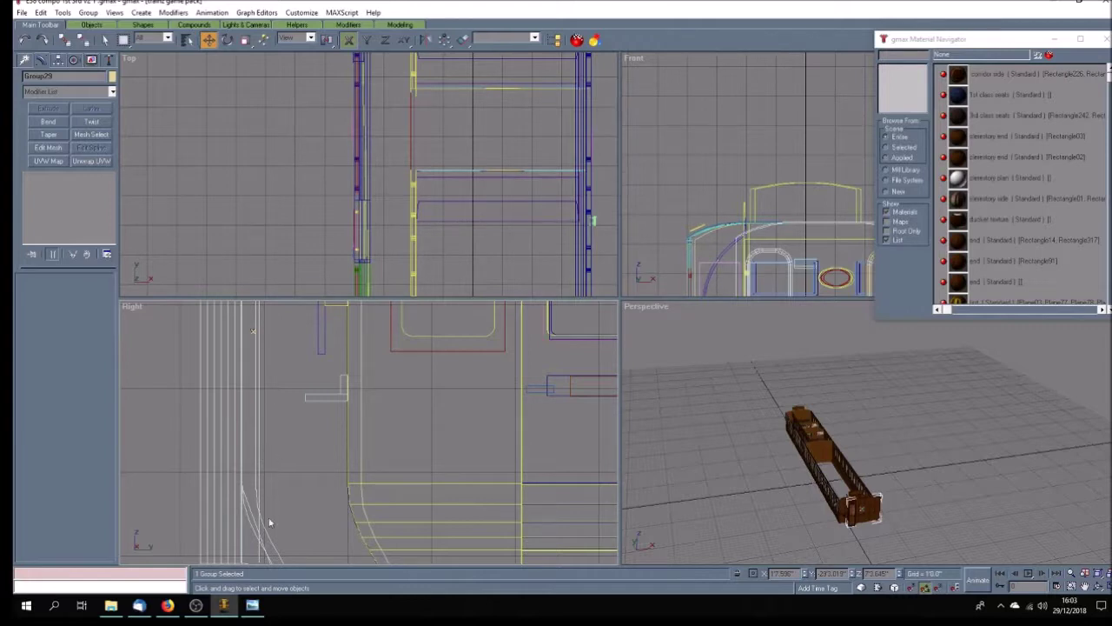
click(270, 545)
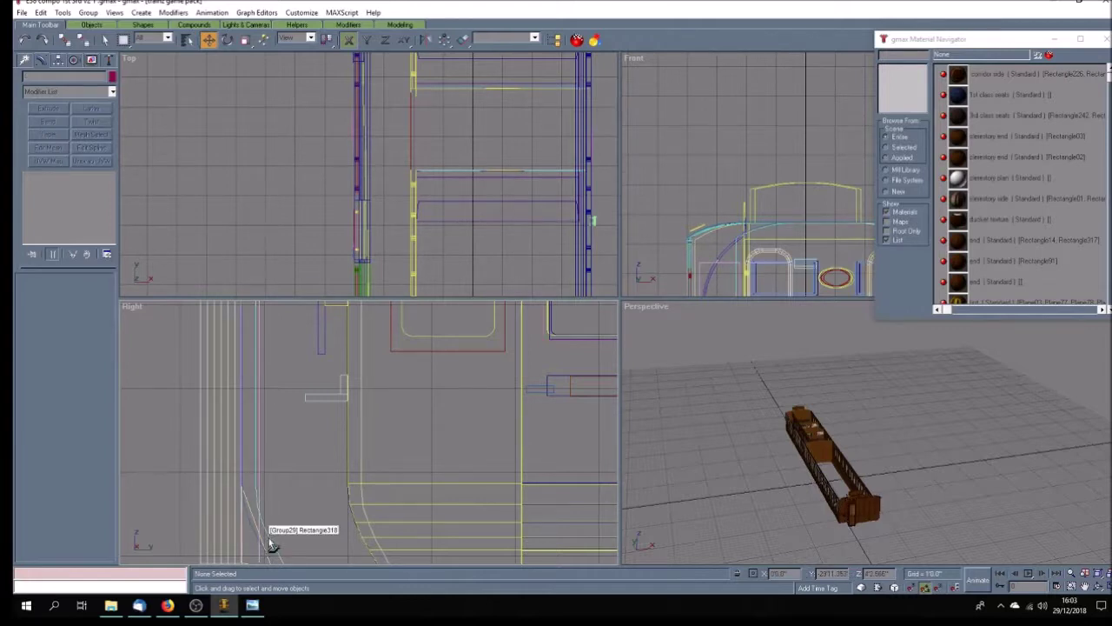
click(272, 539)
drag(273, 537, 289, 527)
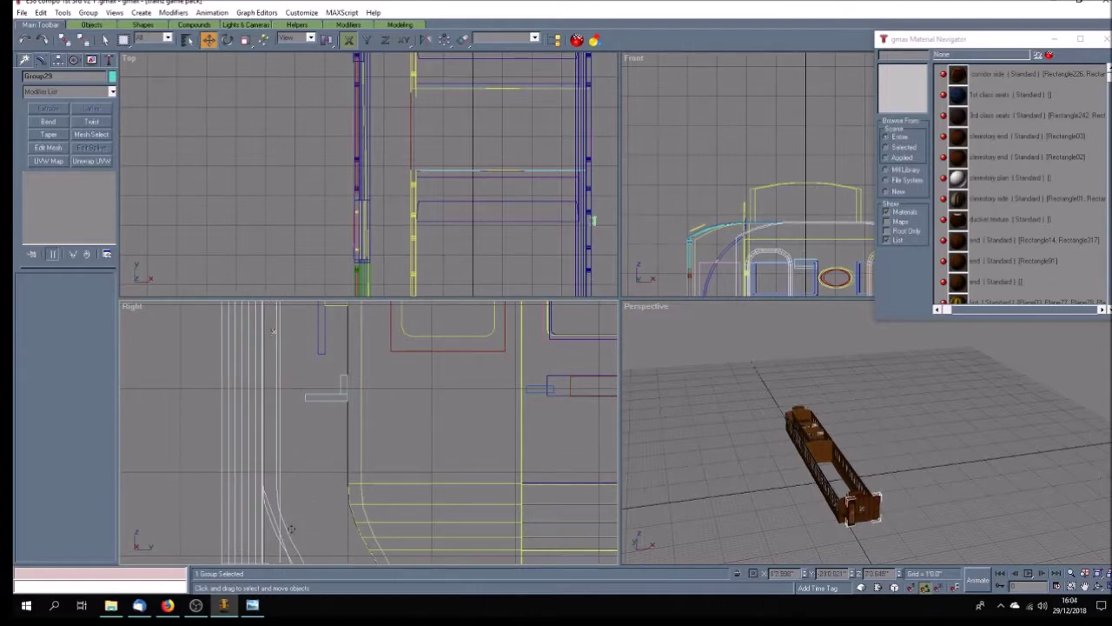
drag(270, 504, 355, 526)
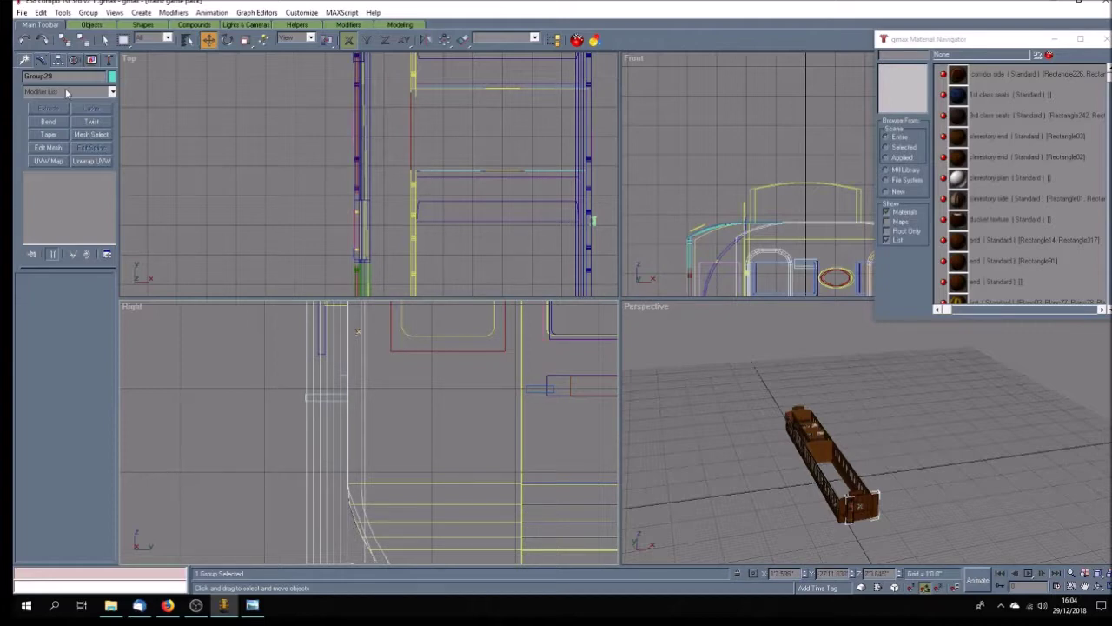
Step: Rename the copied group "end piece" and hide it
drag(68, 79, 18, 77)
text(n)
click(92, 60)
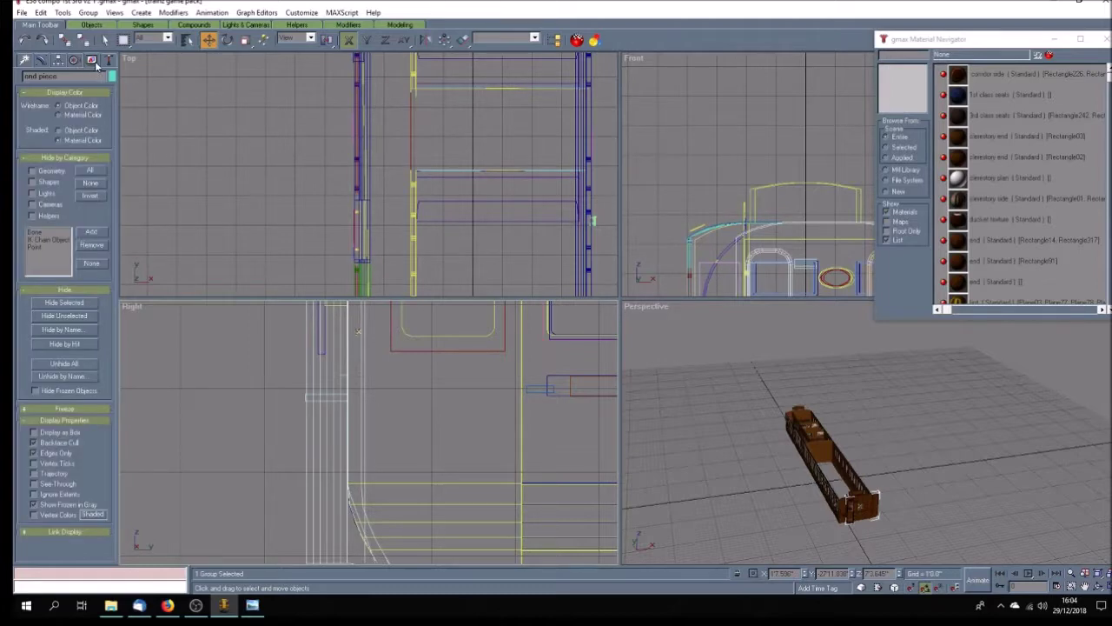
click(82, 303)
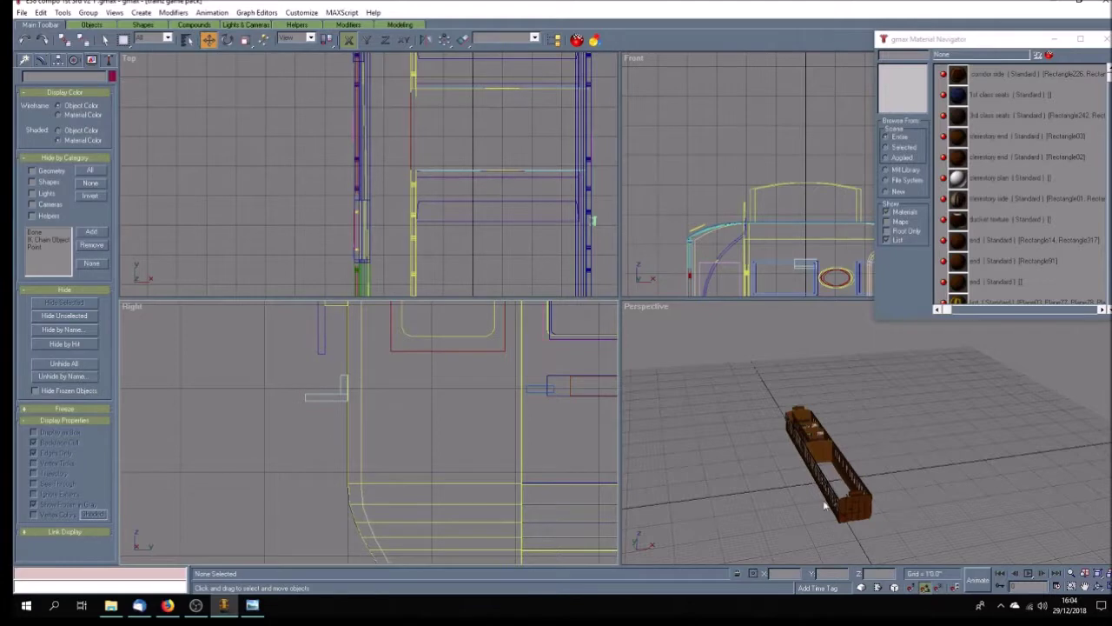
Step: Delete the original outer panel at the carriage end where the copied group was placed
click(857, 513)
drag(857, 513, 868, 518)
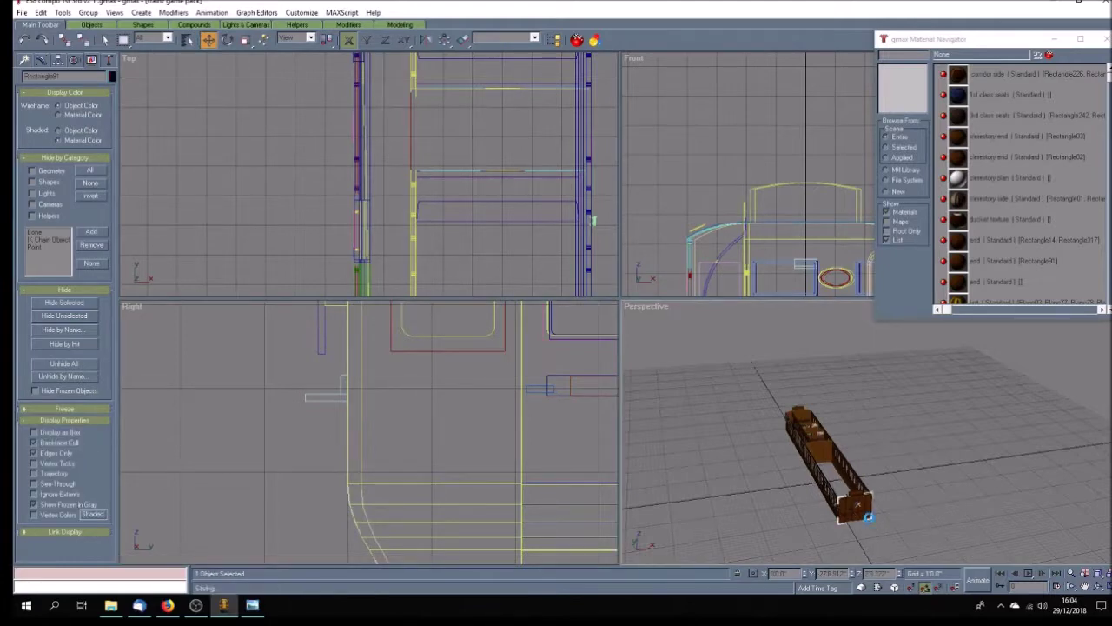
click(881, 529)
Step: Delete the original inner wall panel at the same carriage end
click(1097, 587)
drag(916, 495, 825, 525)
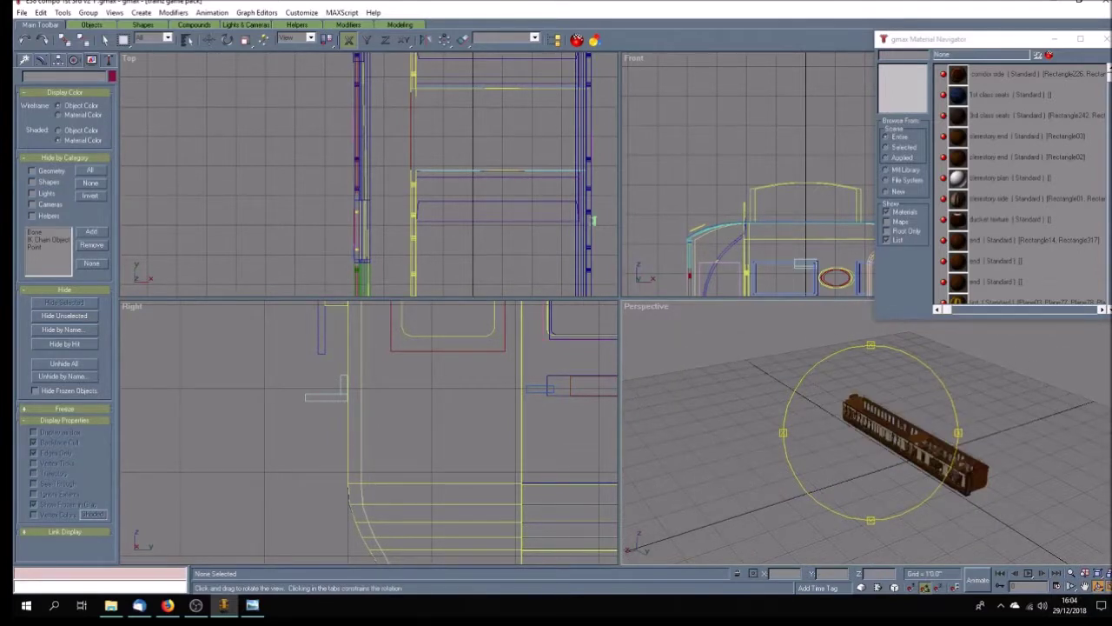
key(w)
drag(539, 374, 591, 353)
scroll(572, 347, up, 5)
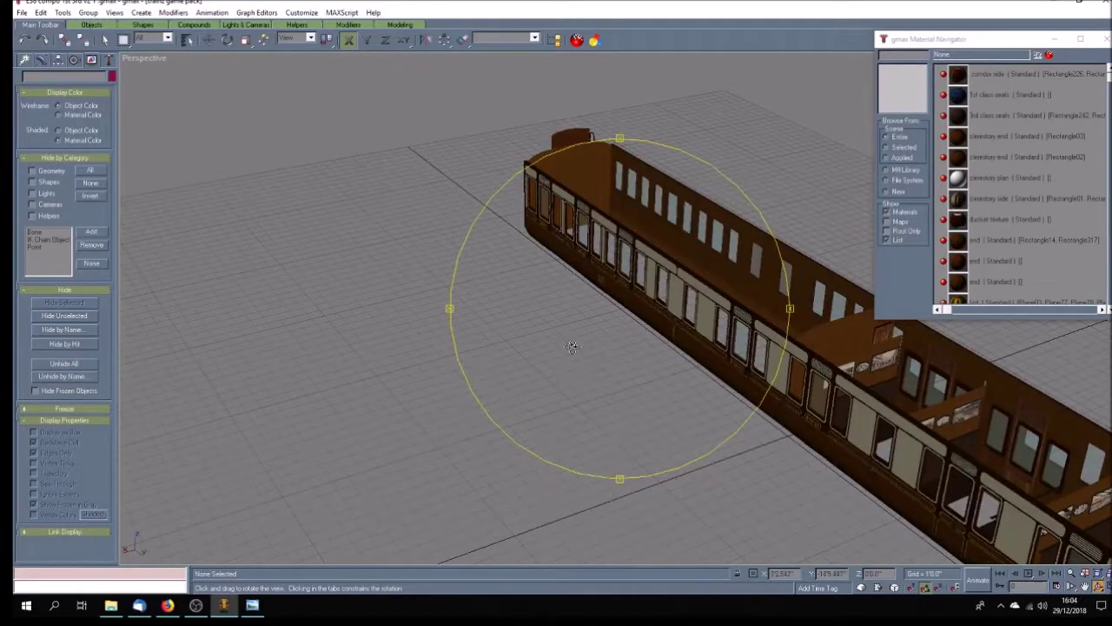
click(104, 39)
click(550, 155)
key(Delete)
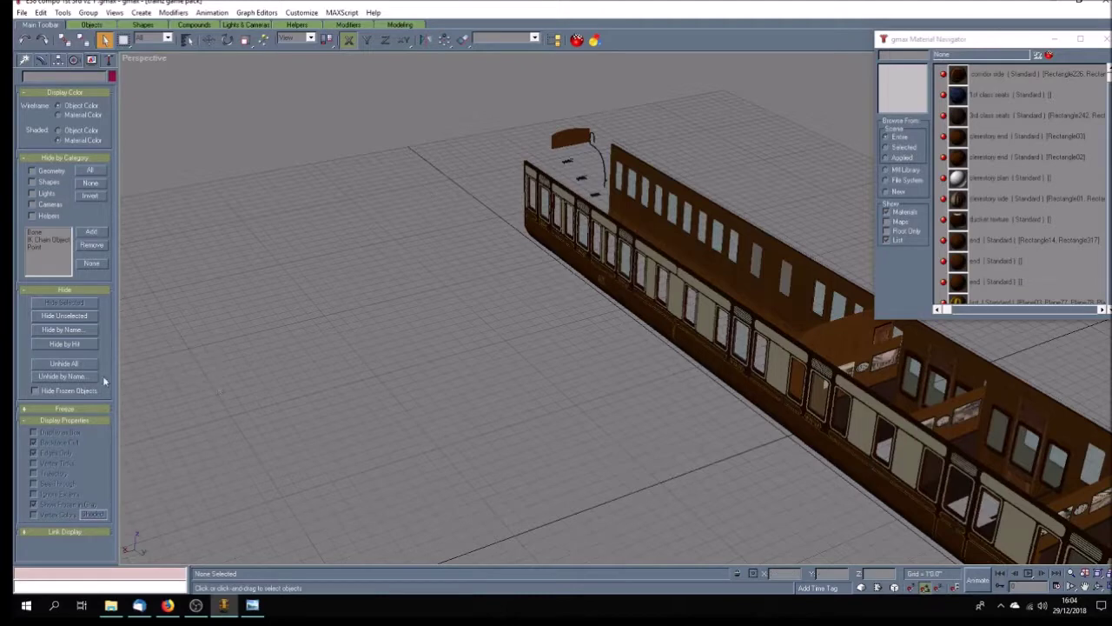
Step: Unhide the hidden "end piece" group at the carriage's end
click(62, 375)
click(483, 224)
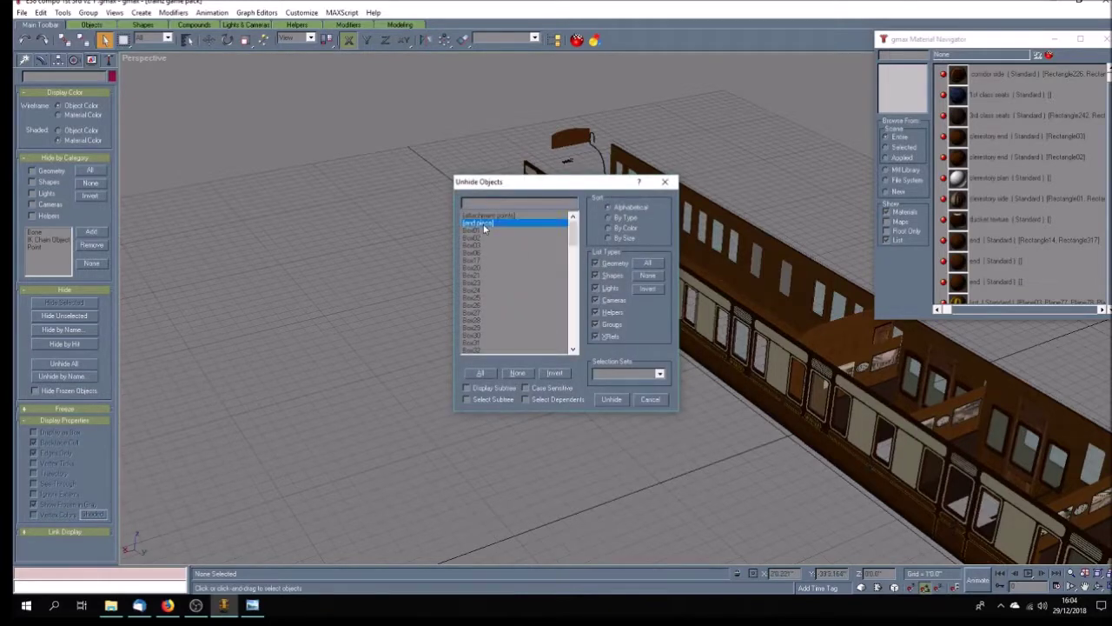
click(610, 399)
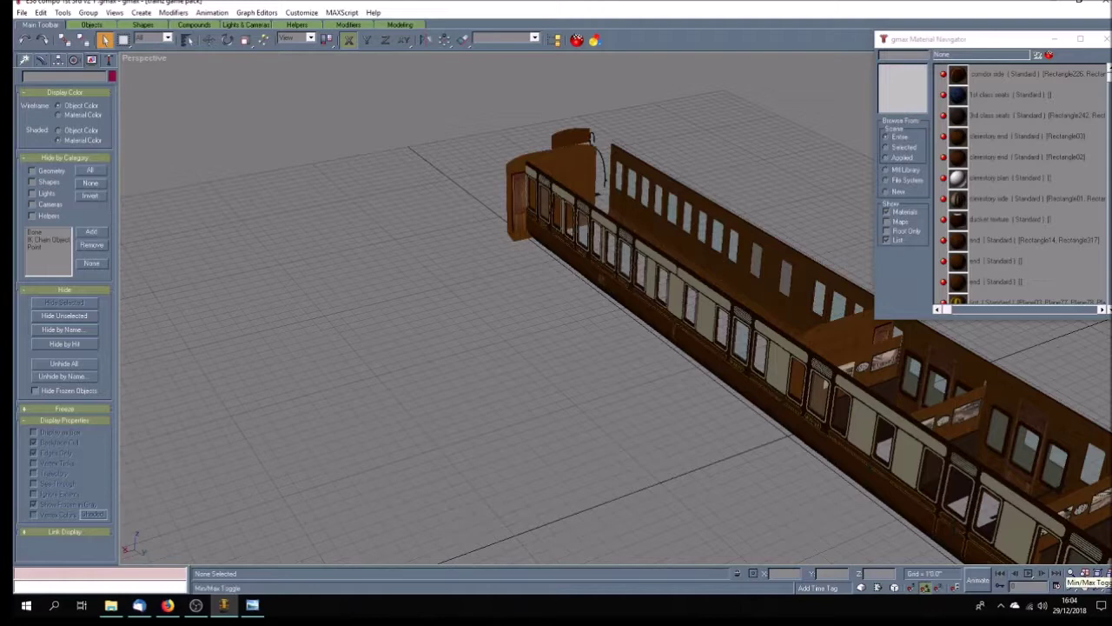
Step: Select the end piece group in the Front view and move it sideways, clear of the carriage outline
click(1095, 576)
click(1085, 586)
scroll(721, 153, down, 5)
drag(720, 155, 737, 170)
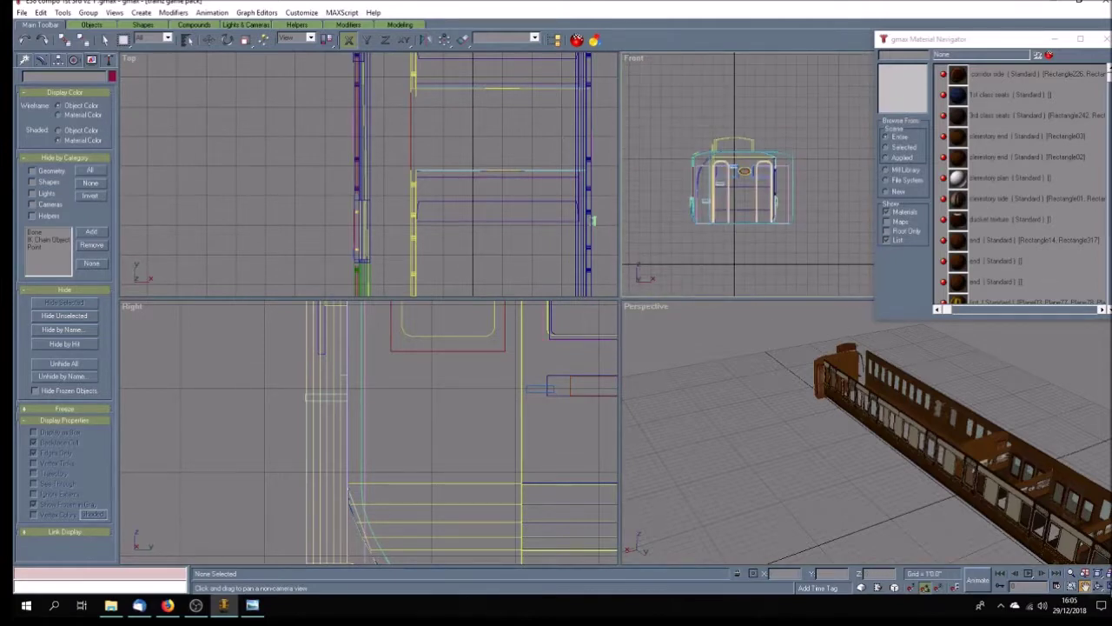
click(1095, 576)
key(w)
click(463, 342)
drag(365, 348, 560, 348)
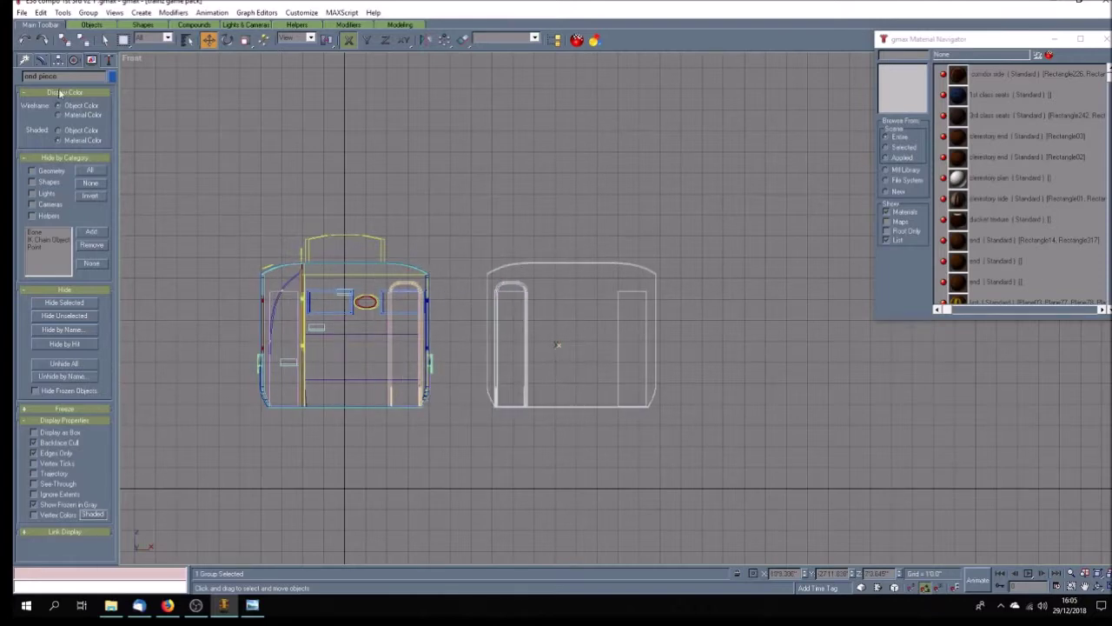
Step: Centre the end piece group's pivot on the object and set the group's X position to 0
click(58, 60)
click(65, 132)
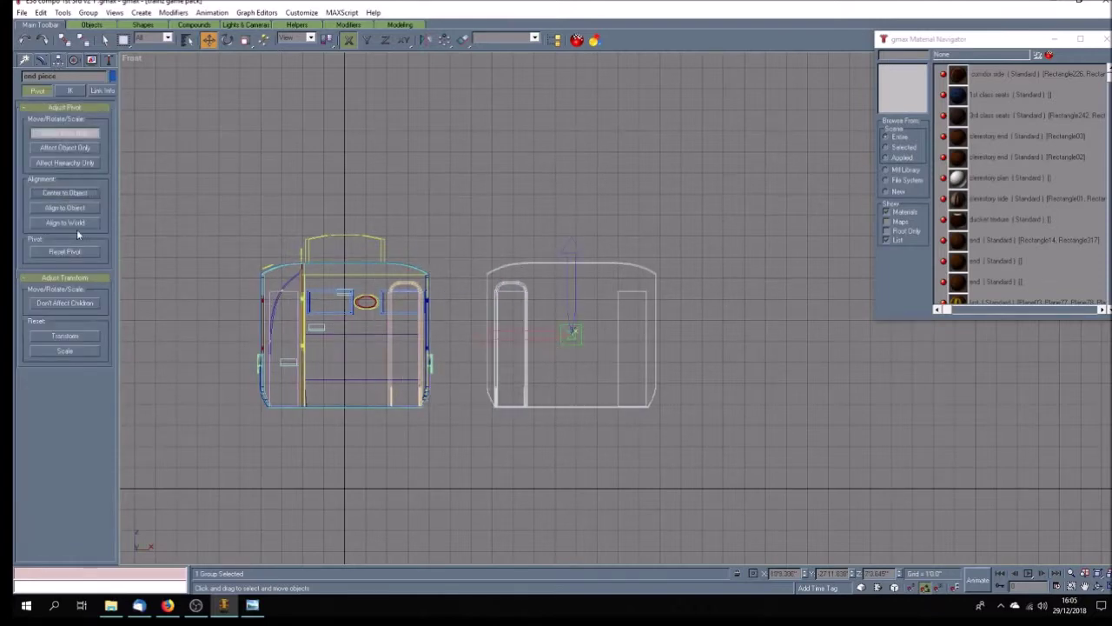
click(73, 134)
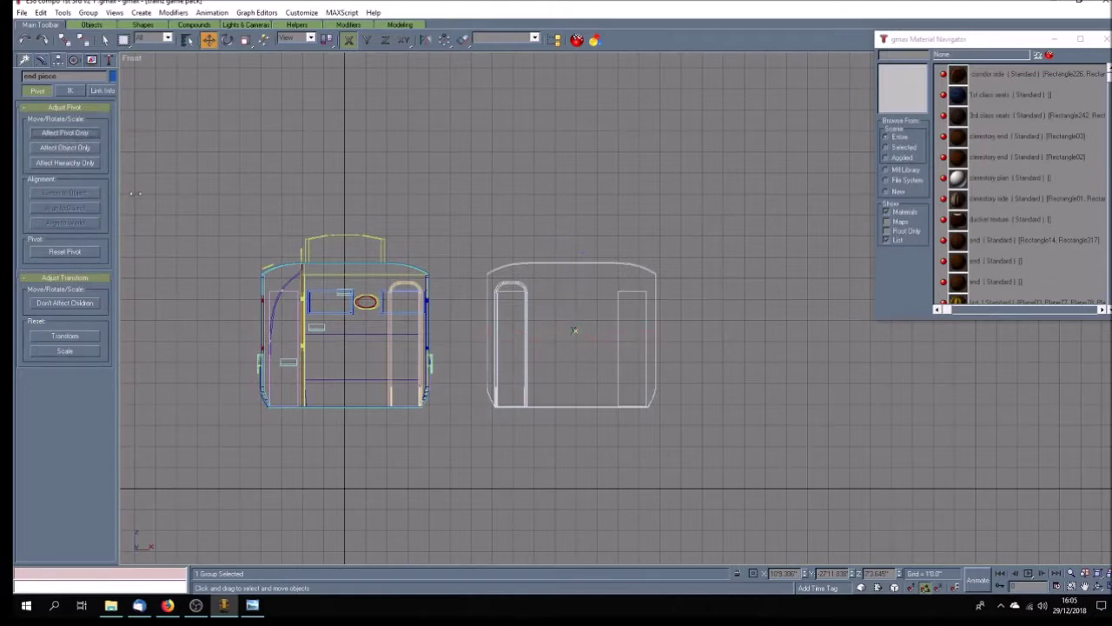
drag(523, 359, 397, 359)
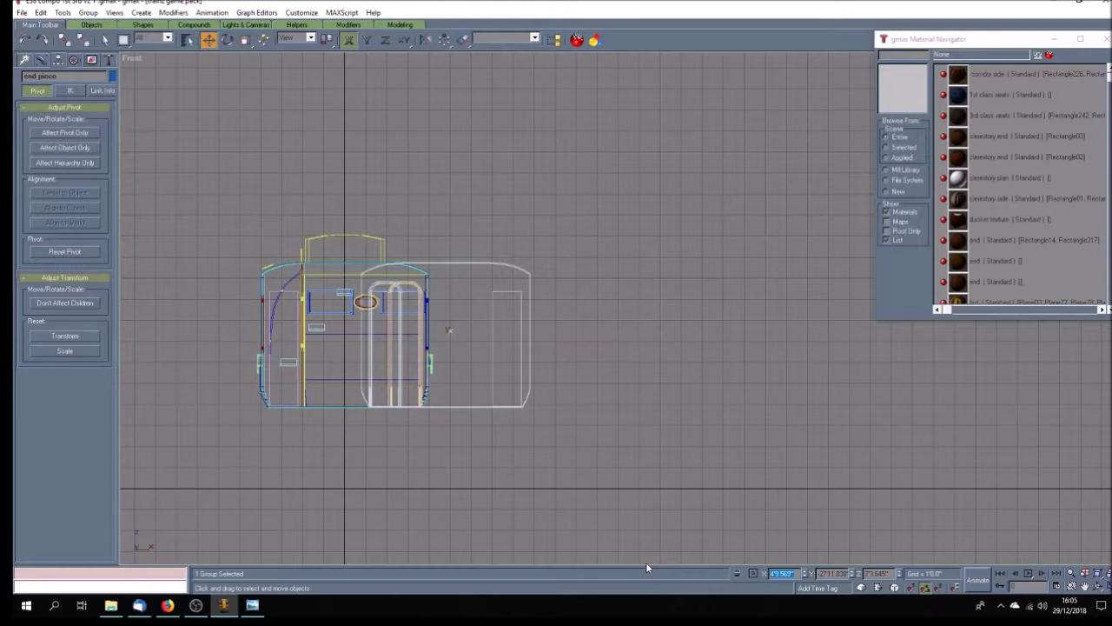
text(0)
key(Return)
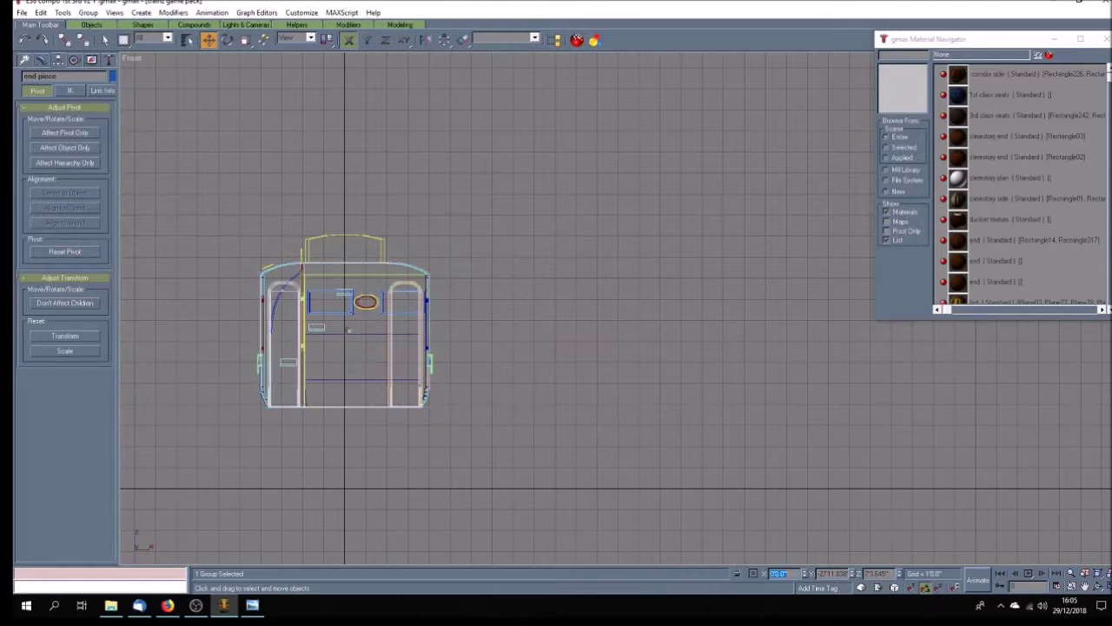
Step: Examine how the repositioned end piece fits the carriage body in the Perspective view
key(w)
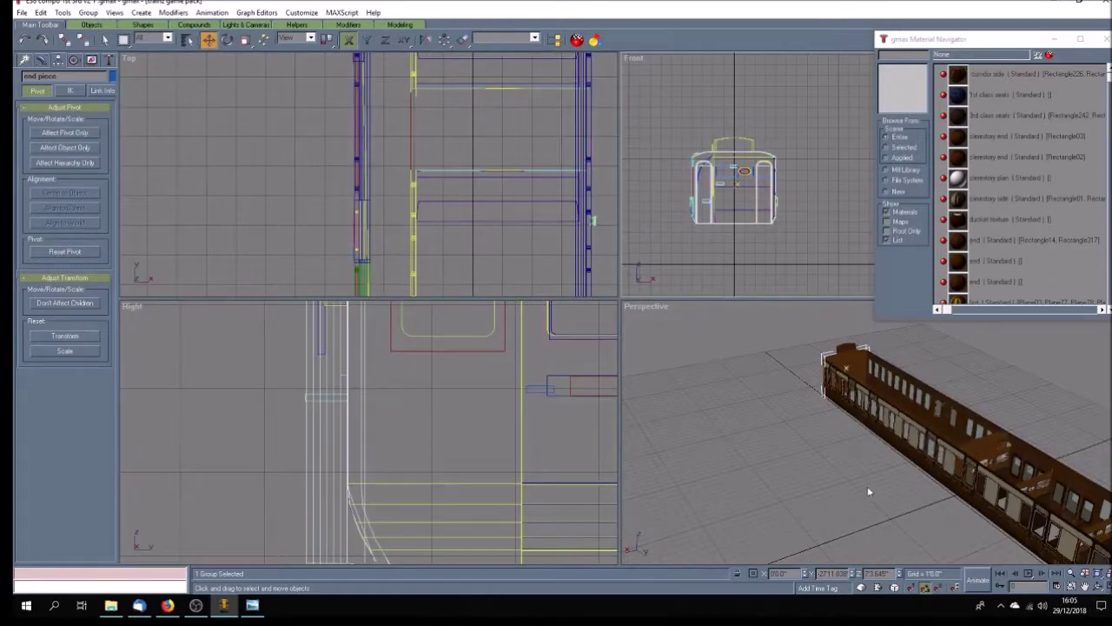
click(1098, 587)
drag(939, 409, 869, 450)
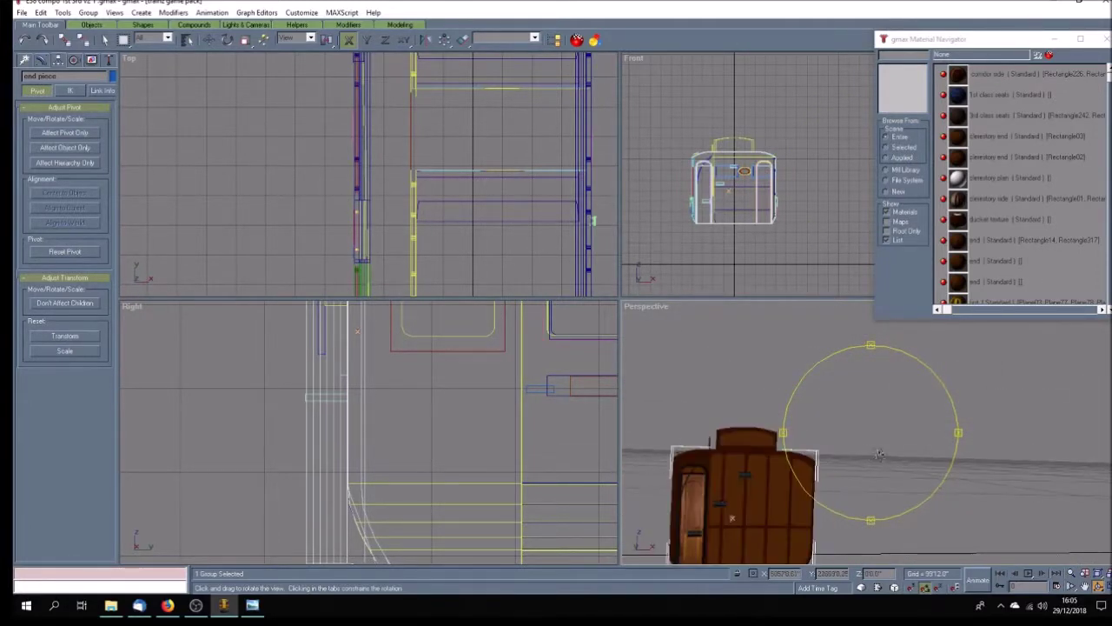
key(alt+w)
scroll(612, 426, down, 10)
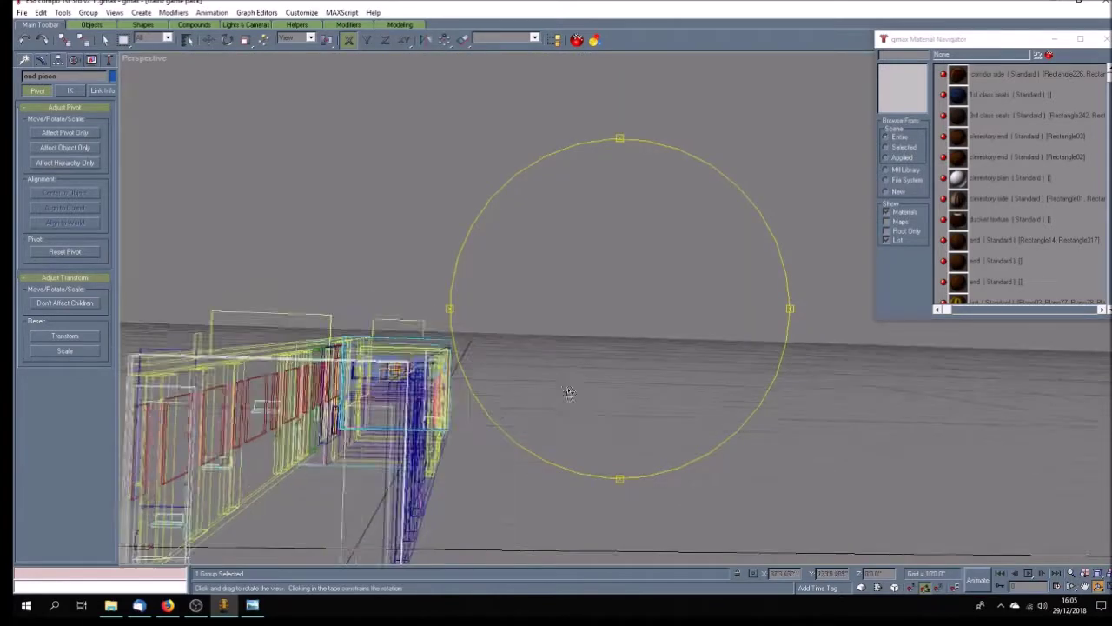
mouse_move(578, 397)
mouse_down()
mouse_move(568, 385)
mouse_move(600, 392)
mouse_up()
click(1086, 586)
scroll(581, 405, up, 2)
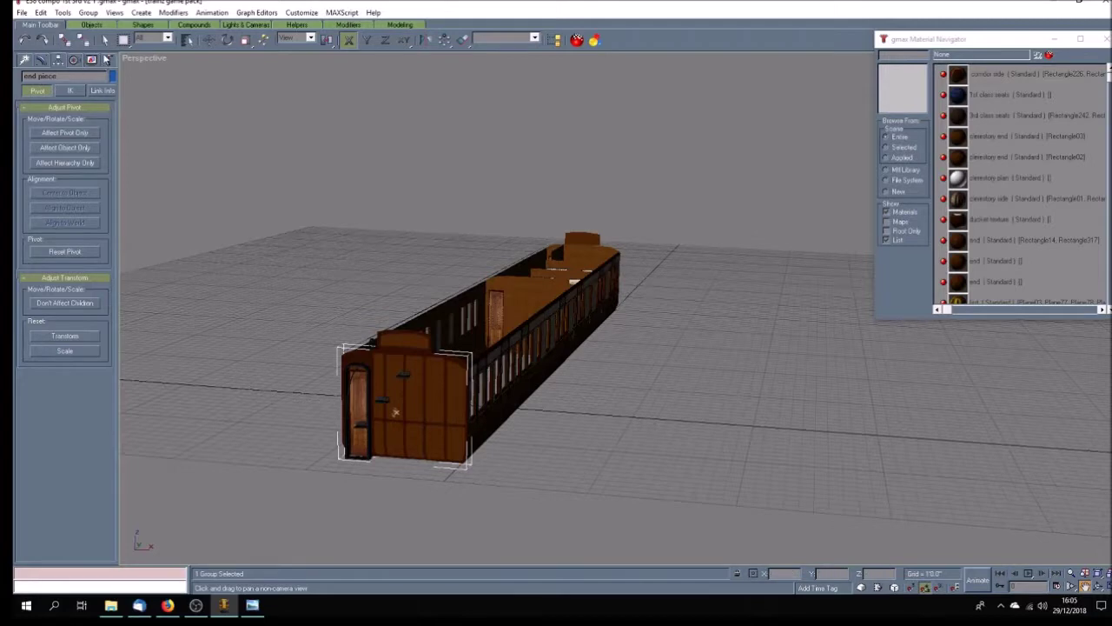
Step: Ungroup the end piece into its separate objects and clear the selection
click(88, 12)
click(95, 39)
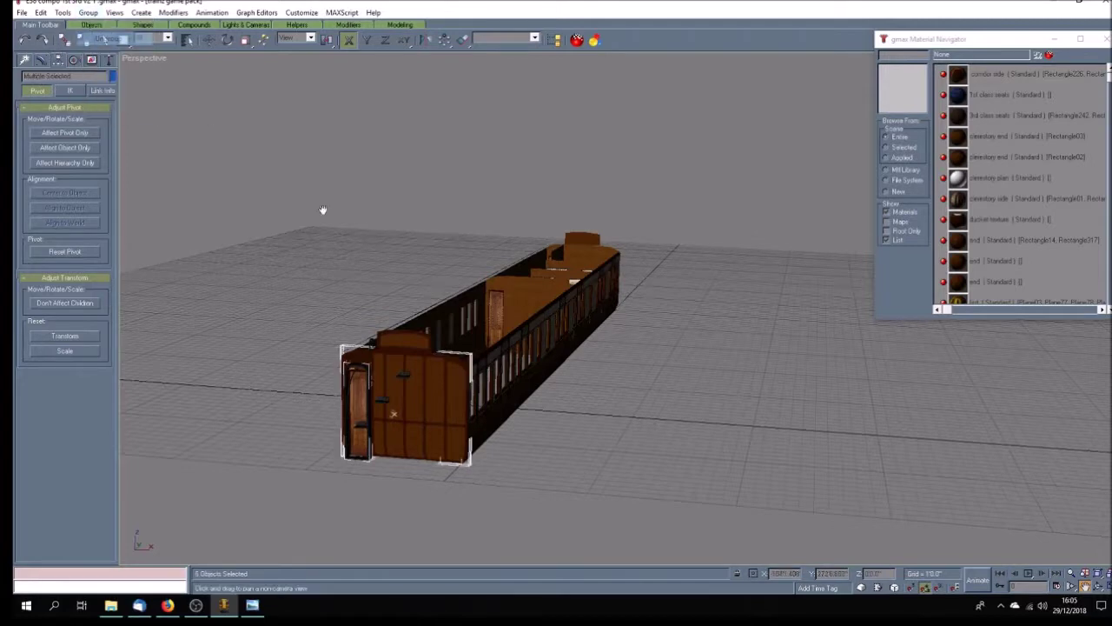
click(106, 39)
click(293, 254)
Step: Mirror the texture mapping of the large outer end panel horizontally in its Unwrap UVW modifier
click(429, 404)
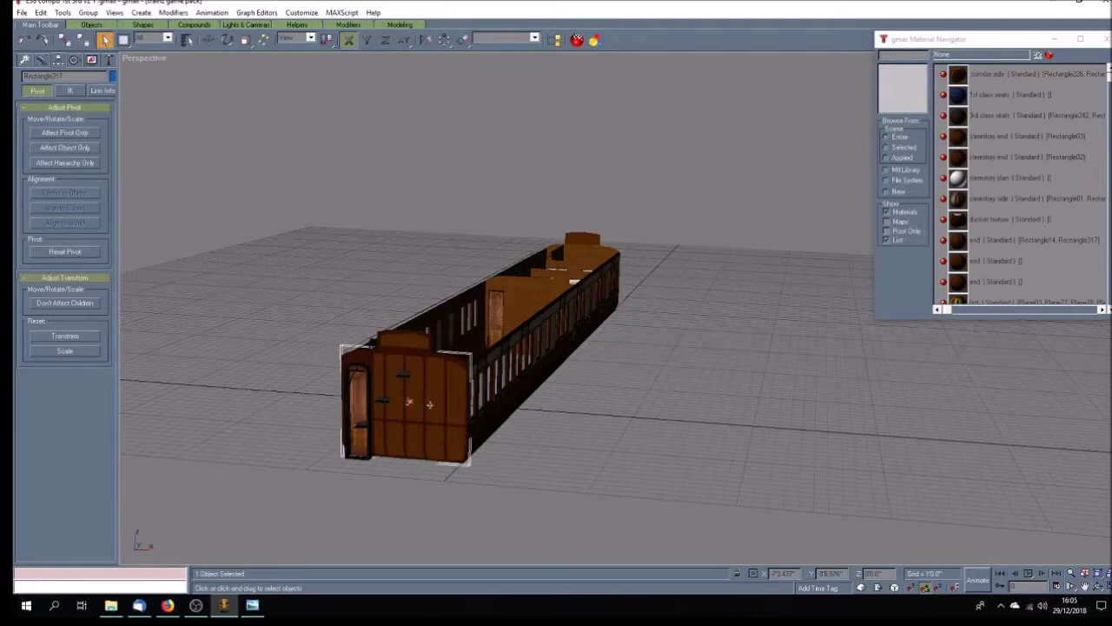
click(42, 61)
click(61, 298)
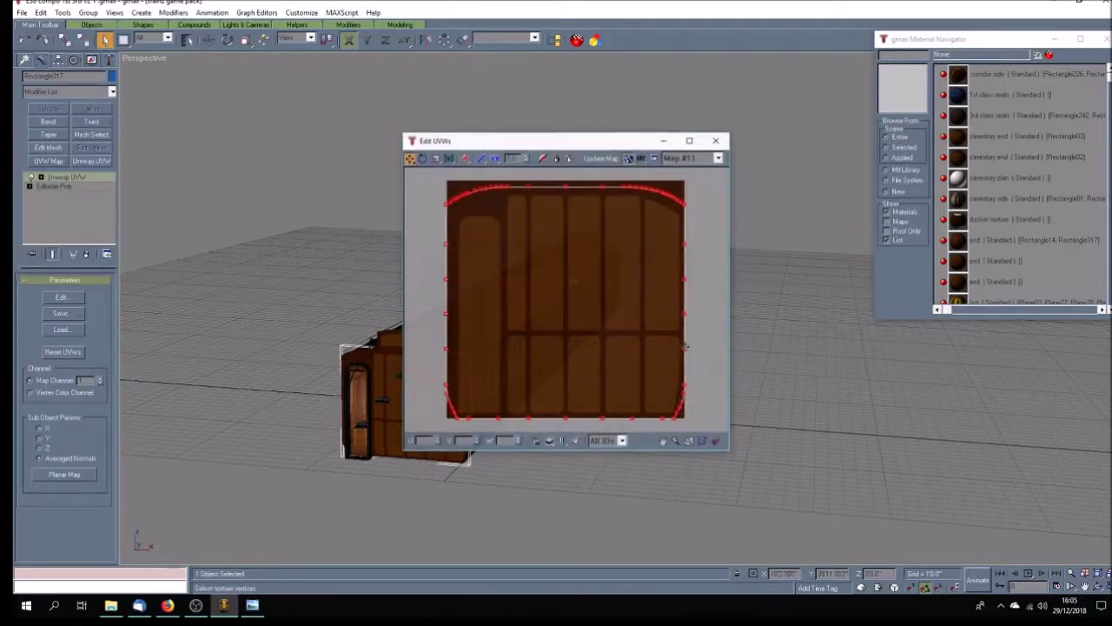
drag(449, 158, 451, 168)
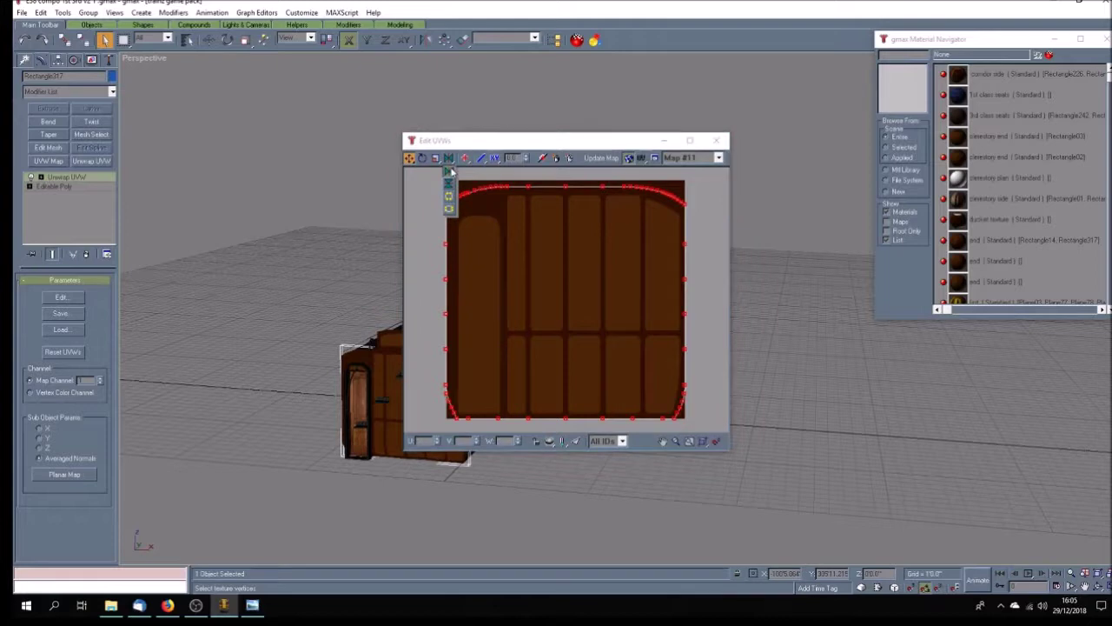
click(716, 140)
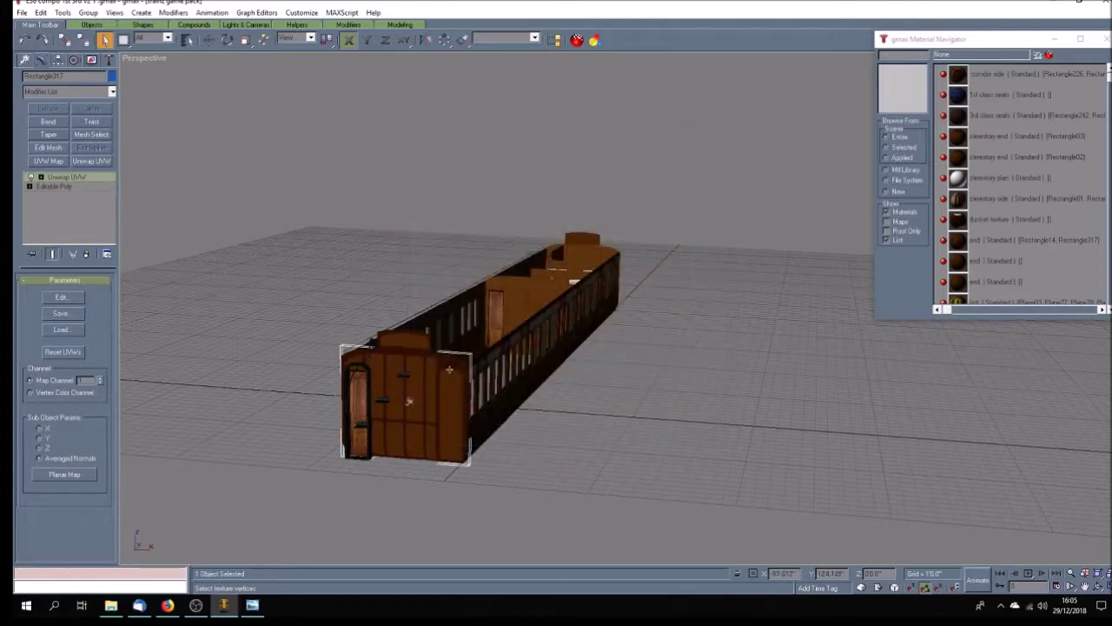
Step: Move the end door and its frame to the opposite side, setting X to 2'10.1" and 2'10.466"
click(370, 375)
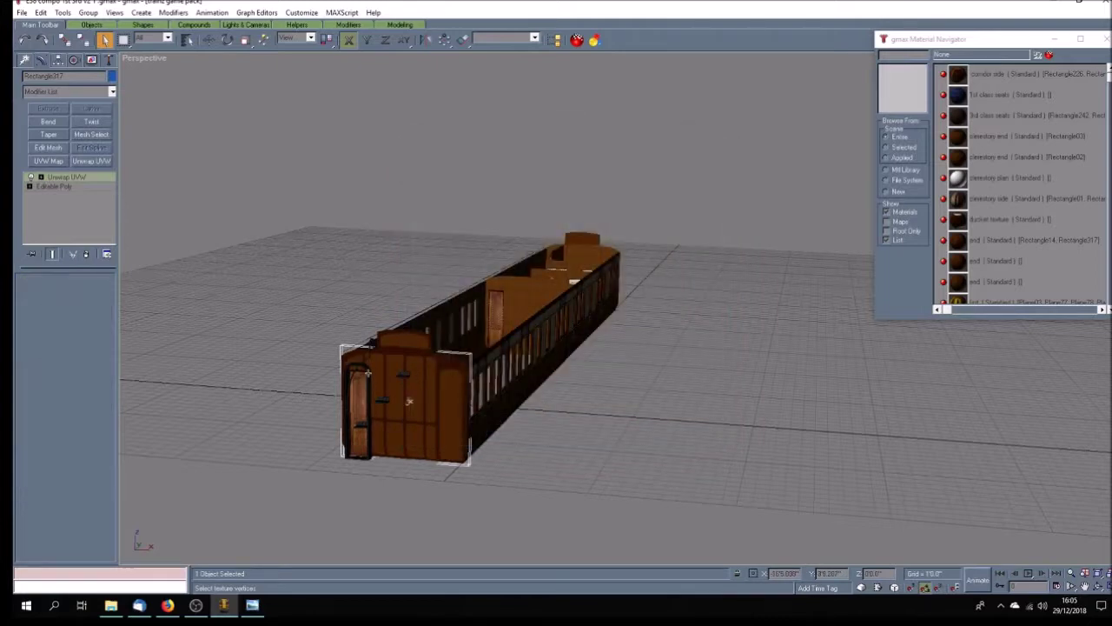
click(208, 40)
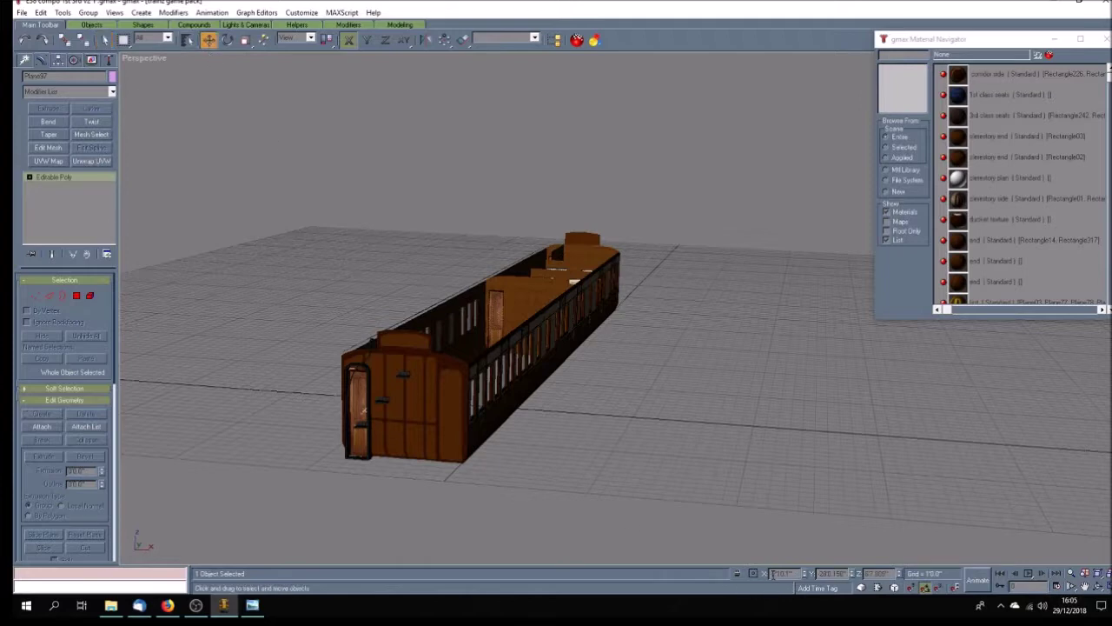
key(Return)
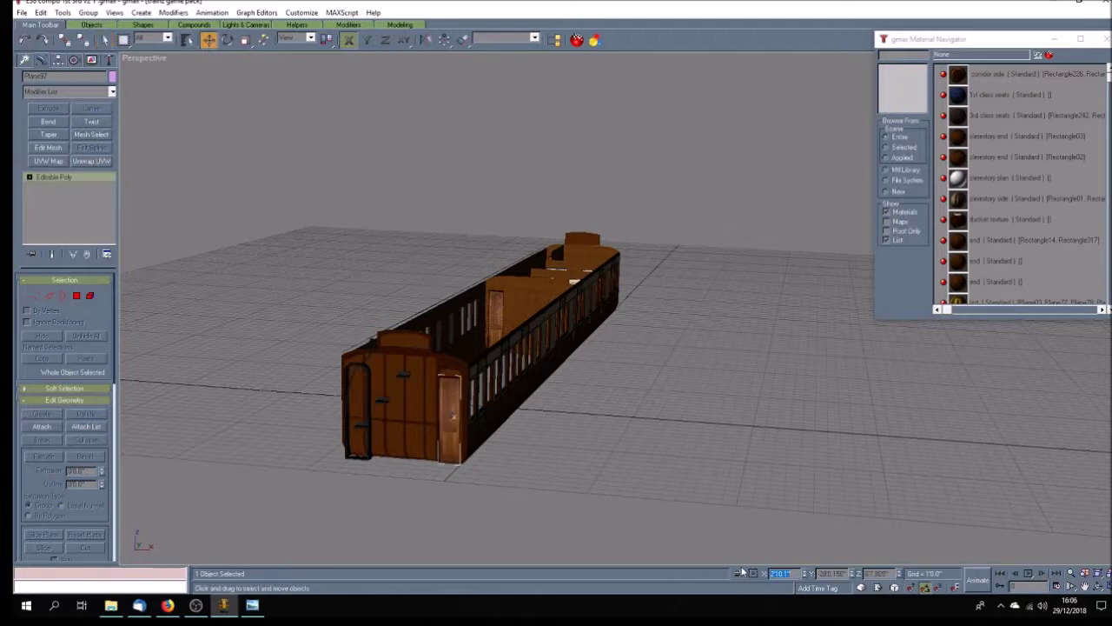
click(366, 391)
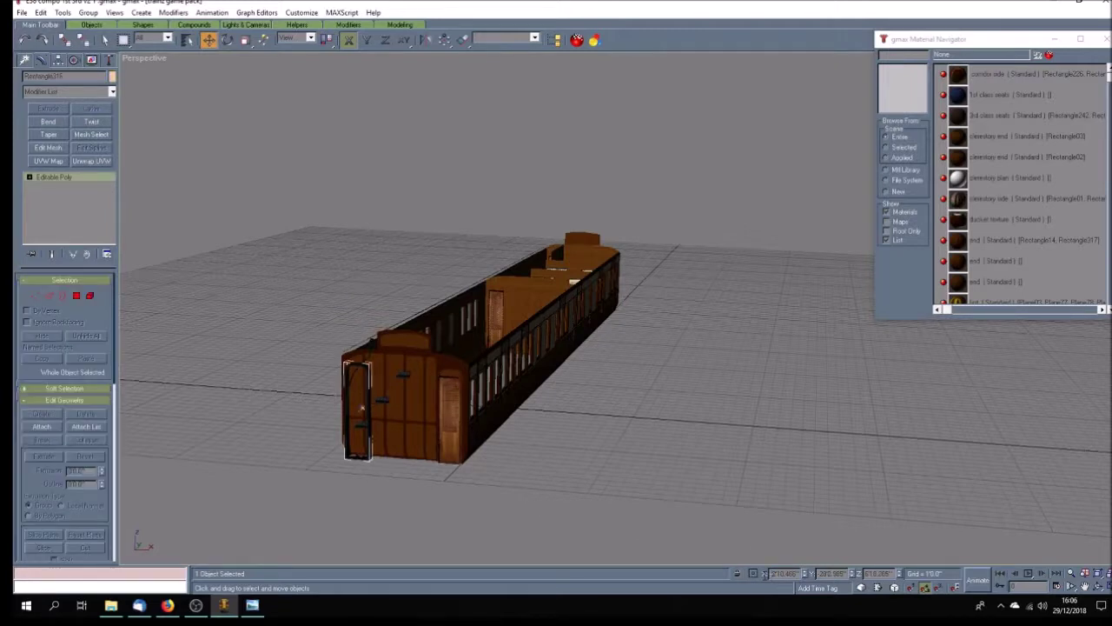
drag(362, 408, 454, 414)
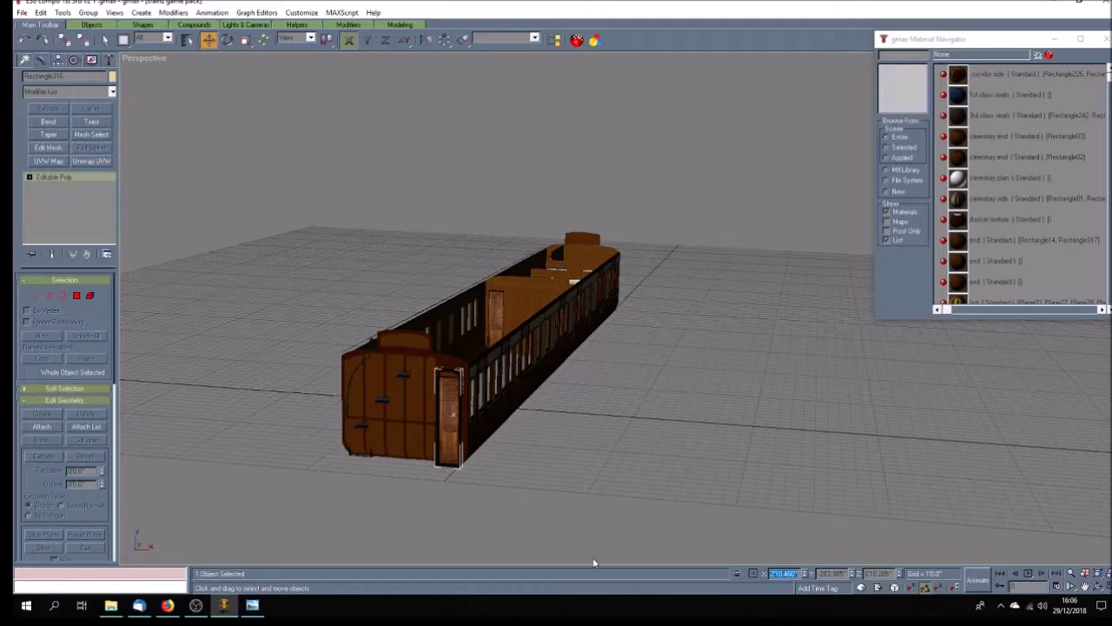
Step: Shift the small remaining piece at the foot of the original doorway to the door's new side by making its X position positive
click(363, 446)
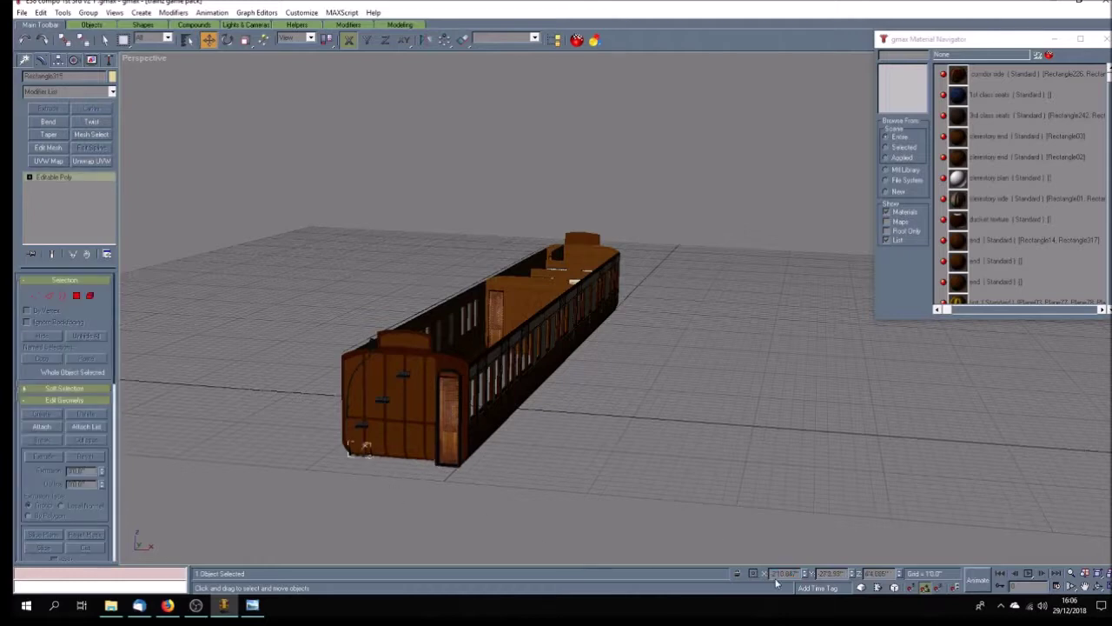
key(Return)
click(573, 432)
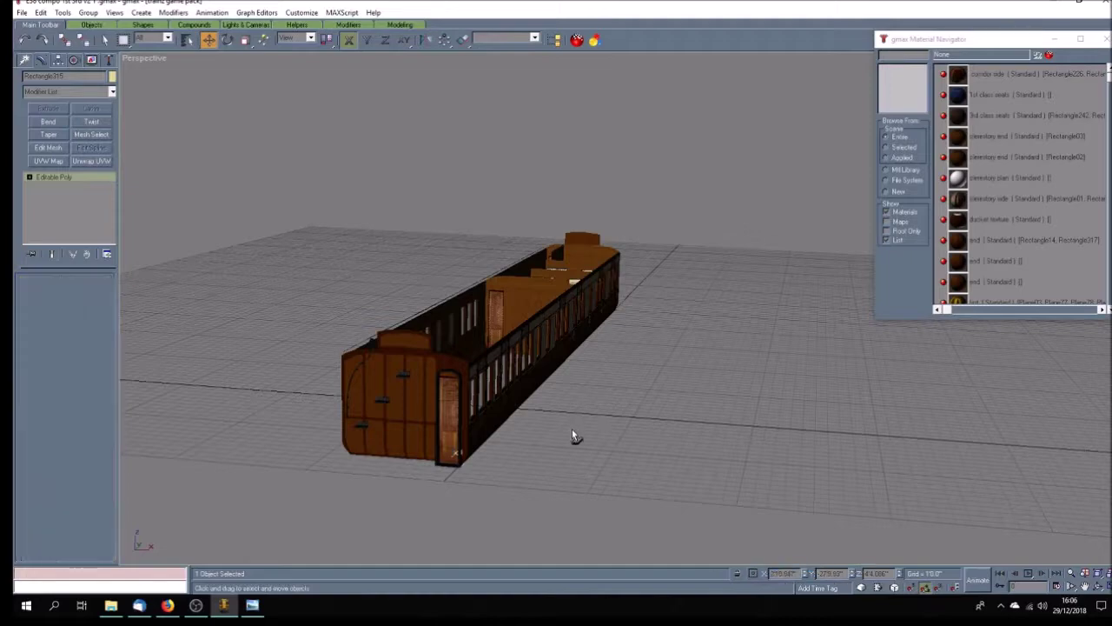
Step: Collapse the modifier stack of the inner door plane at the carriage's other end and set its X position to 2'10.044"
click(1098, 587)
mouse_move(578, 378)
mouse_down()
mouse_move(631, 394)
mouse_move(793, 397)
mouse_move(710, 380)
mouse_move(714, 352)
mouse_move(612, 352)
mouse_move(729, 349)
mouse_move(782, 361)
mouse_move(574, 365)
mouse_up()
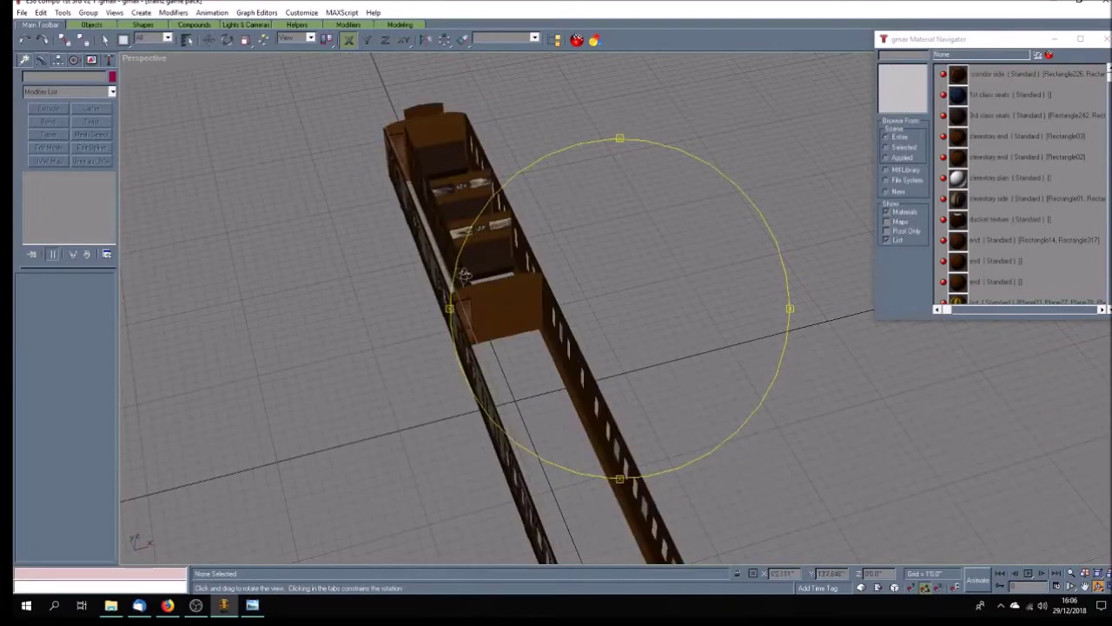
click(105, 39)
click(439, 145)
click(88, 12)
click(88, 12)
click(409, 180)
click(401, 152)
key(w)
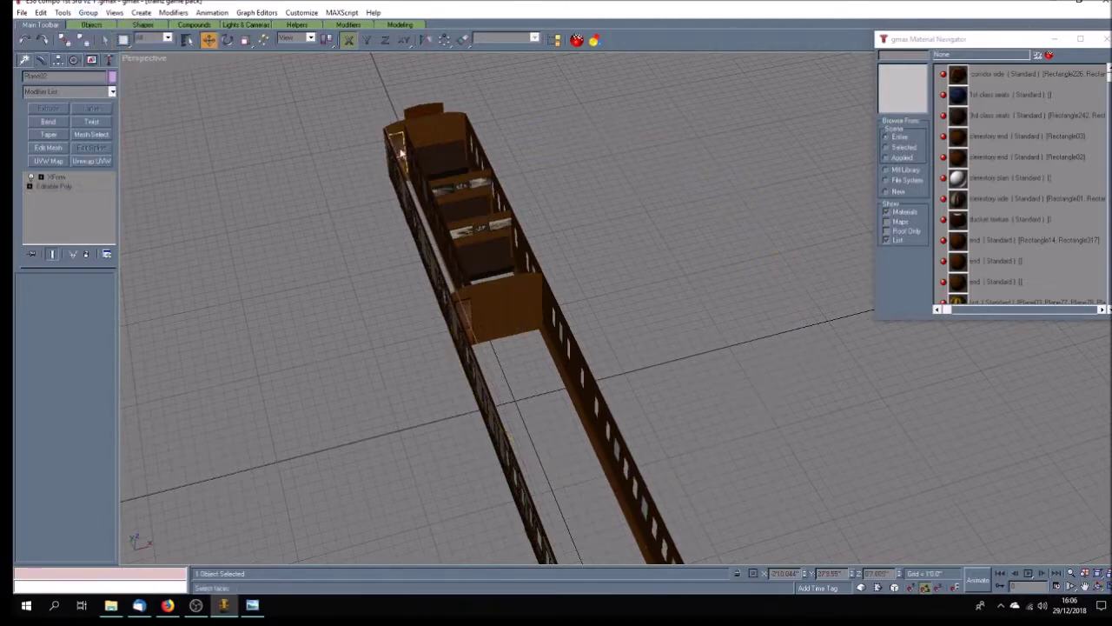
right_click(105, 185)
click(166, 296)
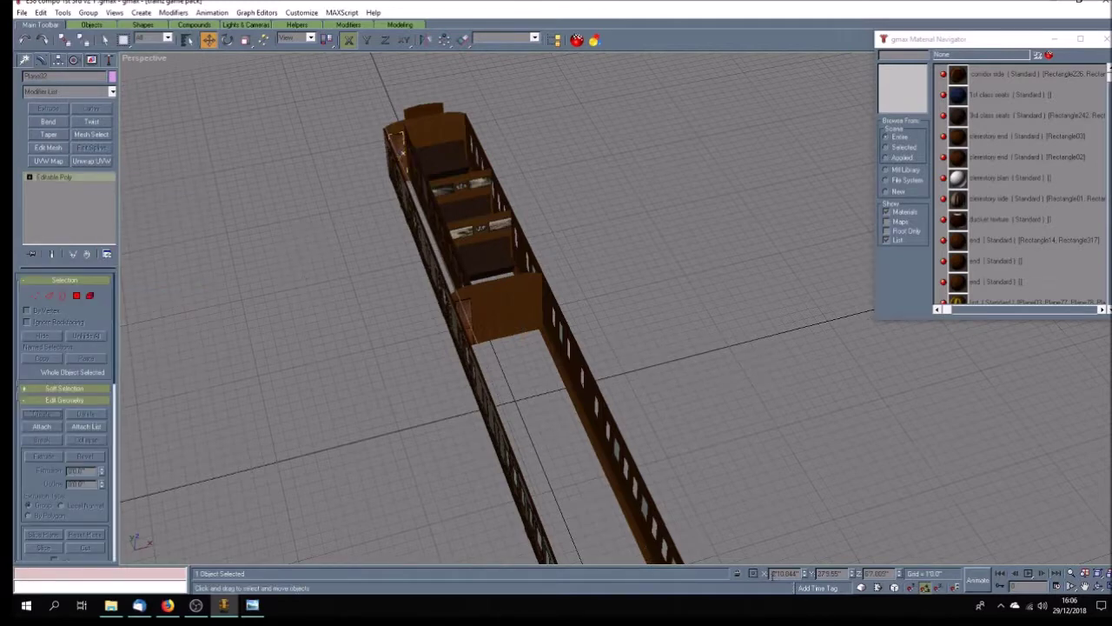
drag(402, 150, 456, 132)
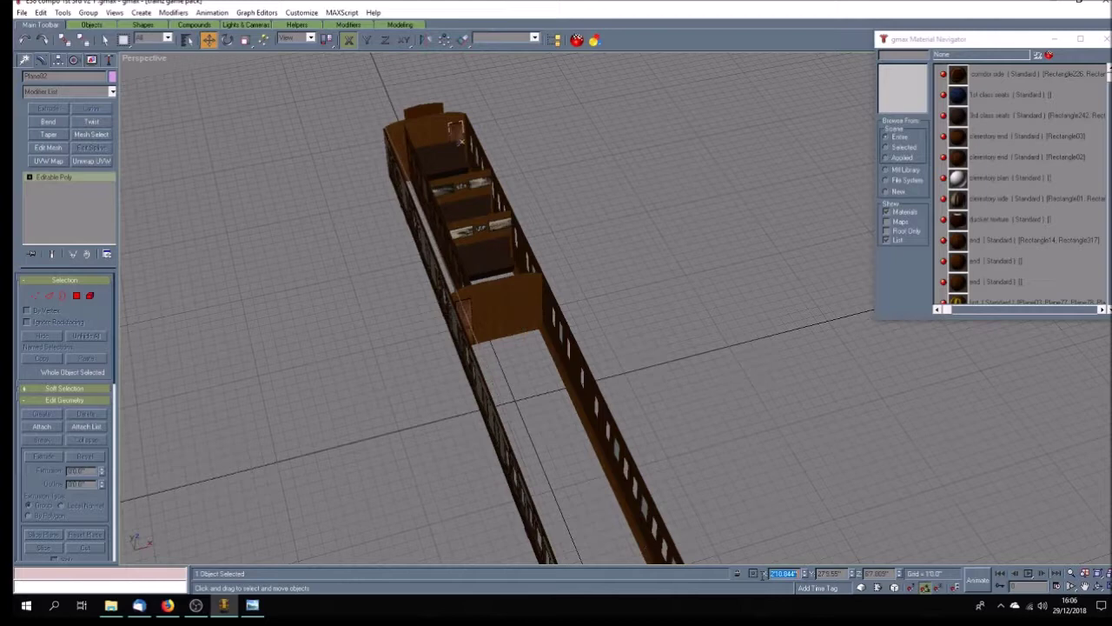
click(549, 444)
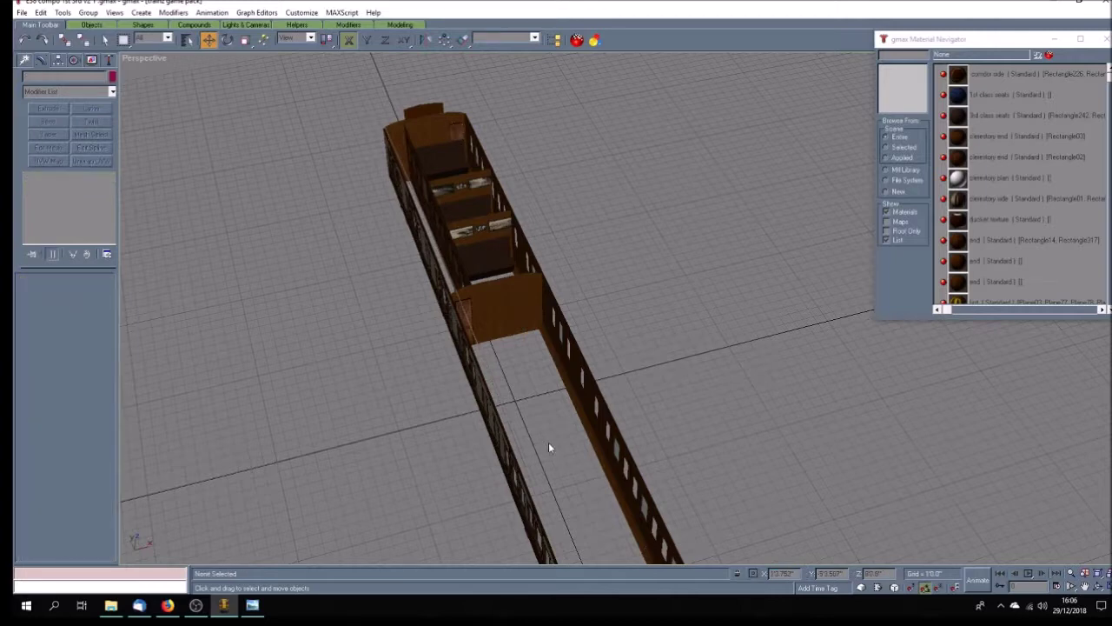
Step: View the carriage from above and switch to the E38 plan in Windows Photo Viewer to check the compartment layout
click(1102, 587)
click(1082, 588)
scroll(509, 191, down, 5)
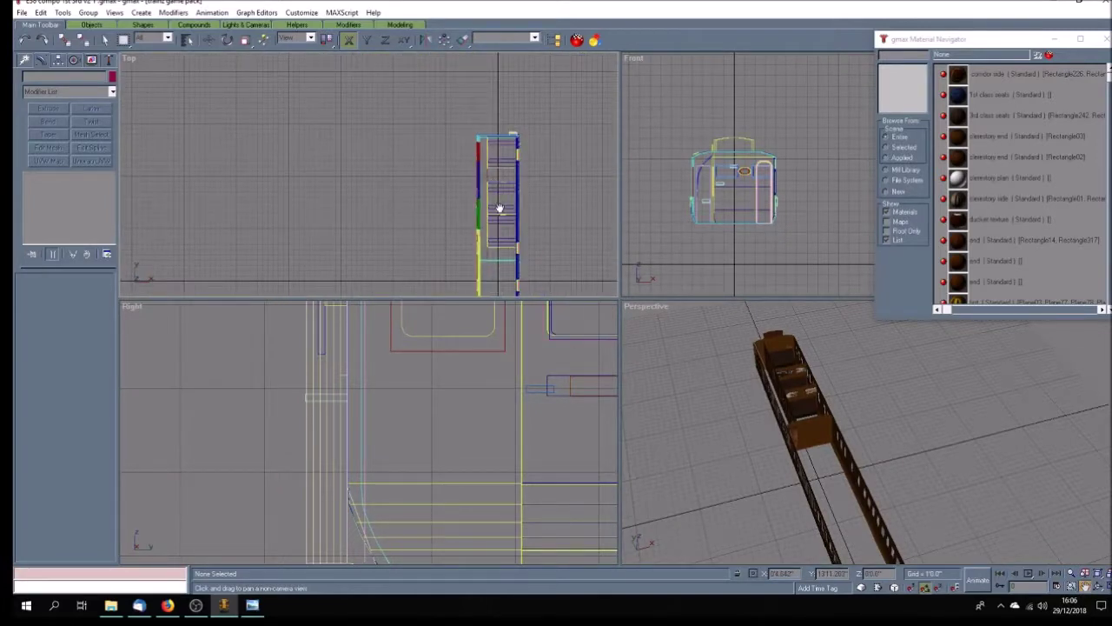
drag(499, 208, 459, 212)
scroll(461, 187, up, 2)
scroll(460, 186, down, 2)
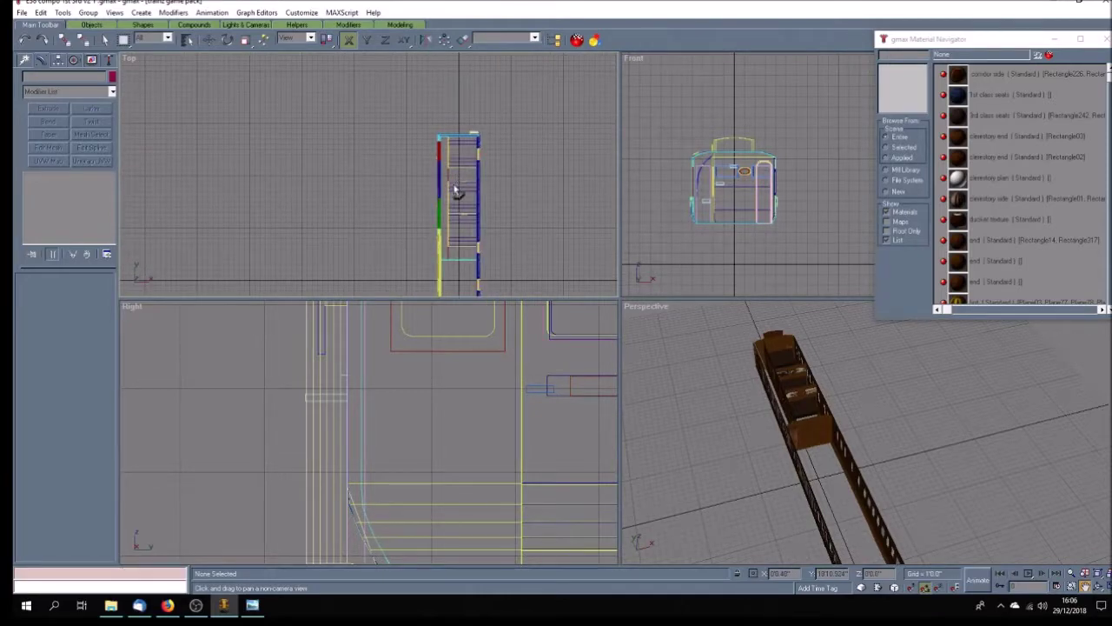
click(252, 609)
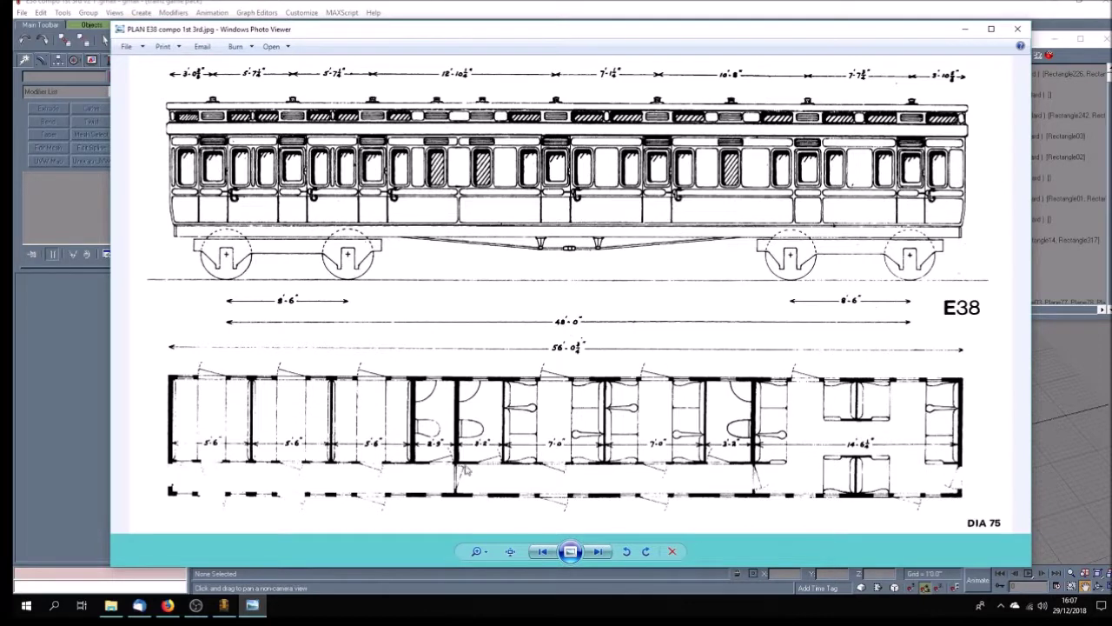
Step: Frame the whole coach in the Top view and compare it with the E38 plan drawing
click(583, 14)
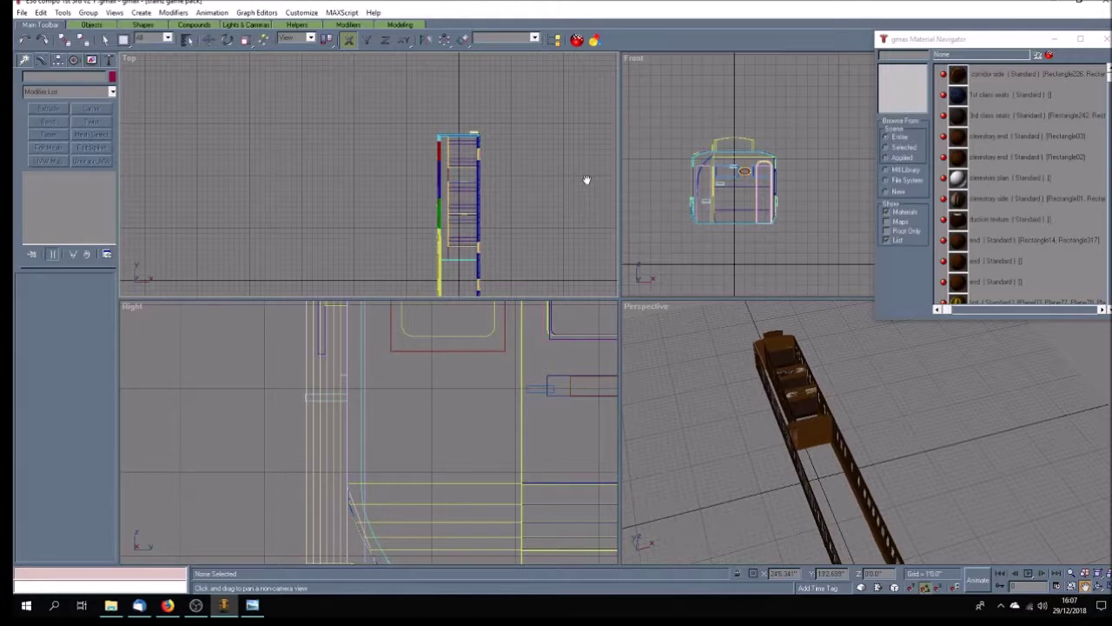
drag(550, 223, 453, 142)
scroll(517, 151, down, 2)
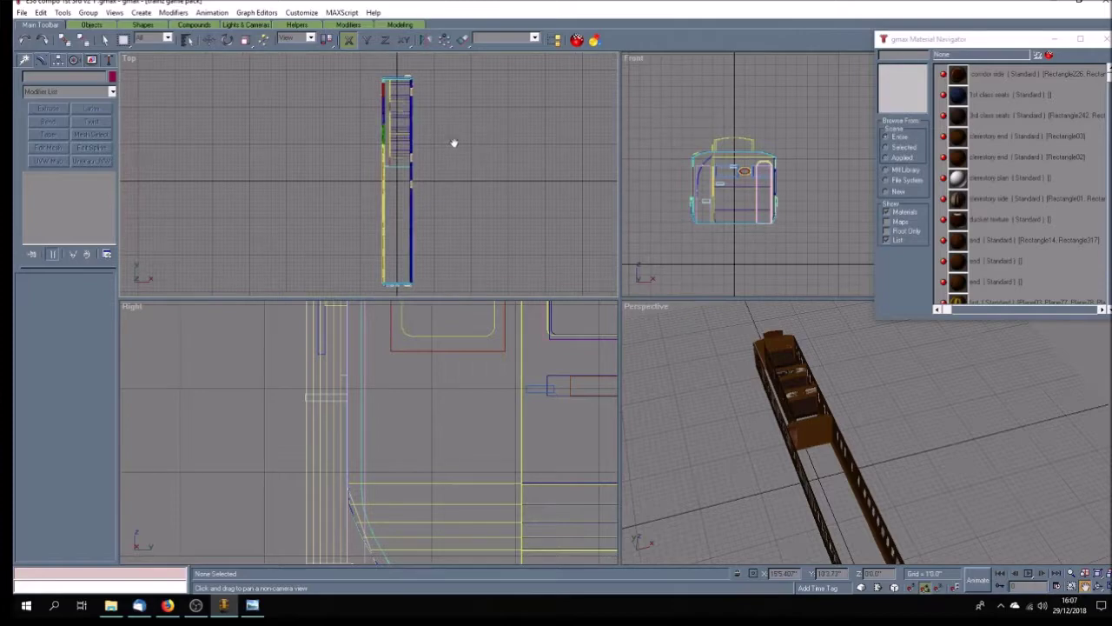
click(252, 606)
drag(310, 45, 1109, 17)
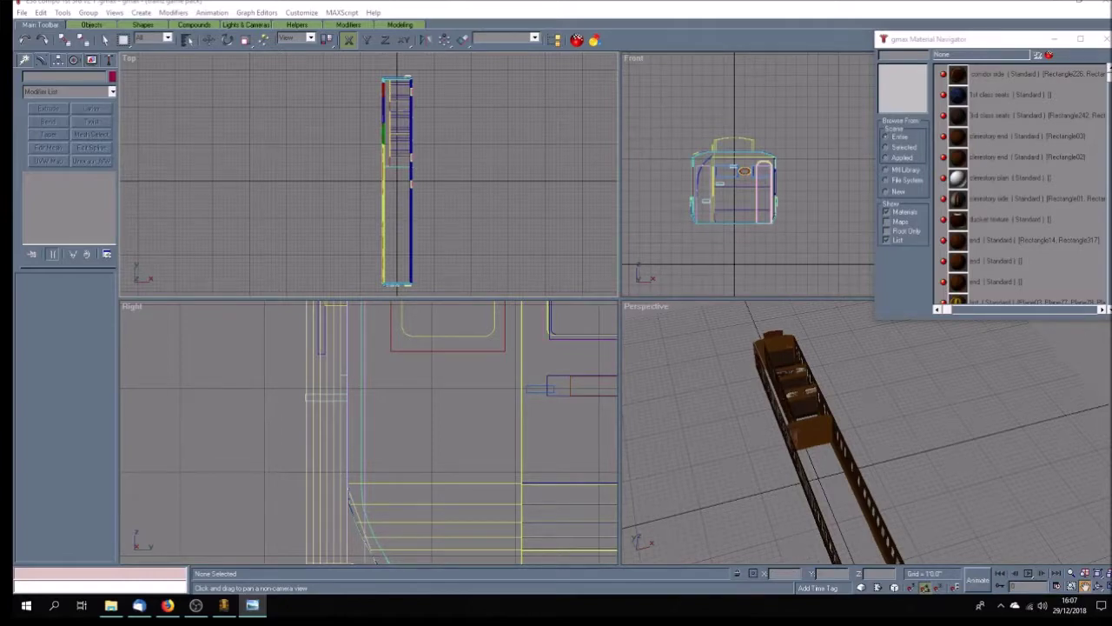
drag(1111, 38, 401, 39)
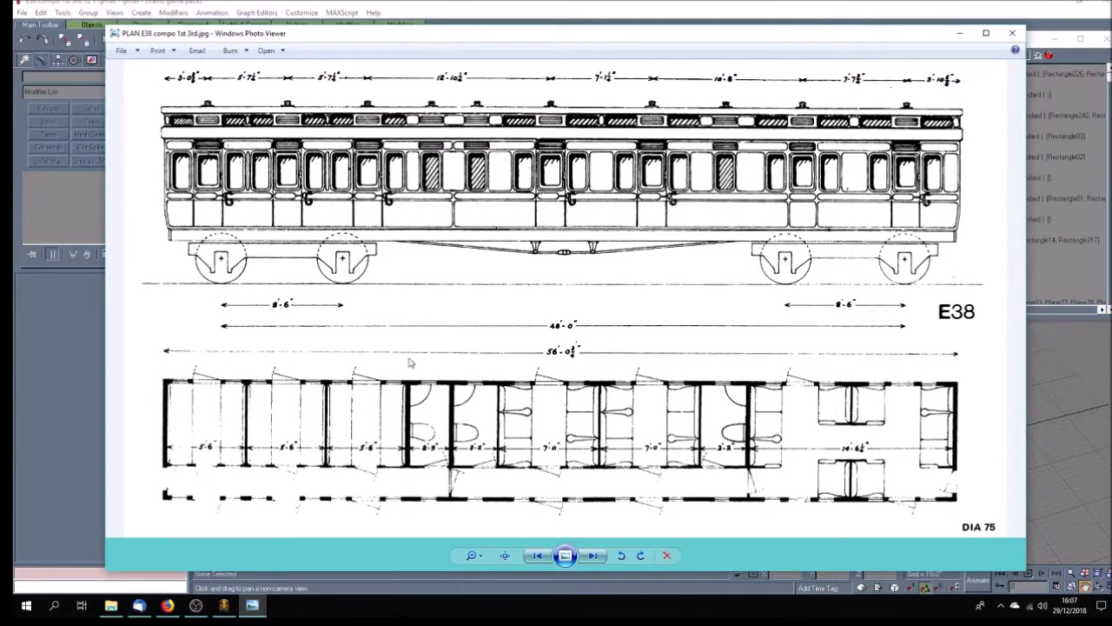
Step: Rotate the E38 plan image a quarter turn clockwise and check it against the coach's Top view
click(640, 556)
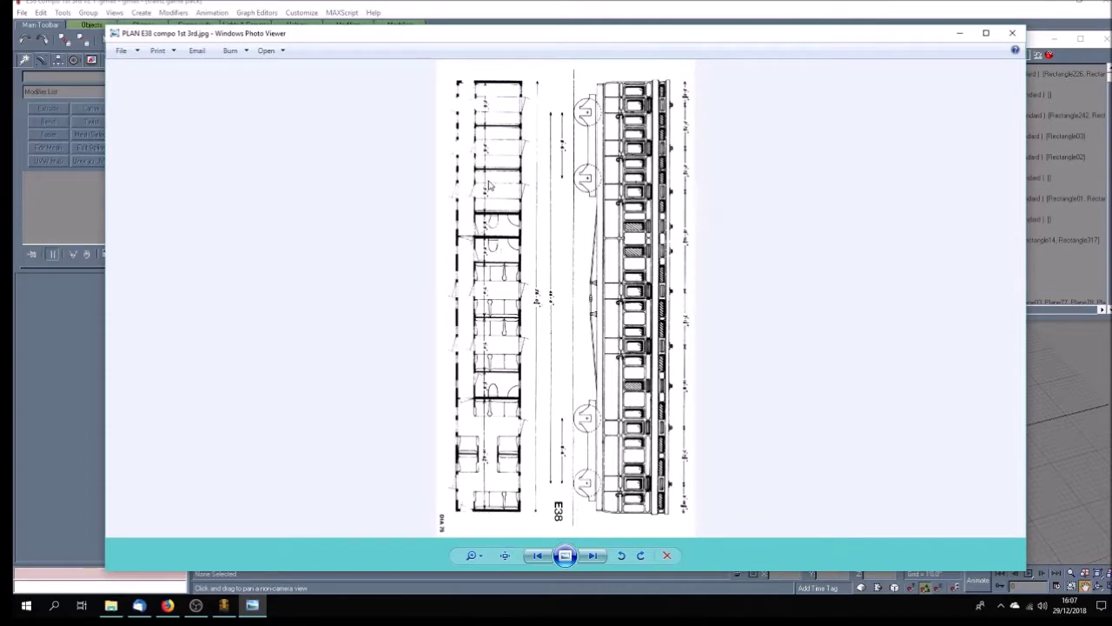
drag(432, 42, 460, 178)
click(224, 605)
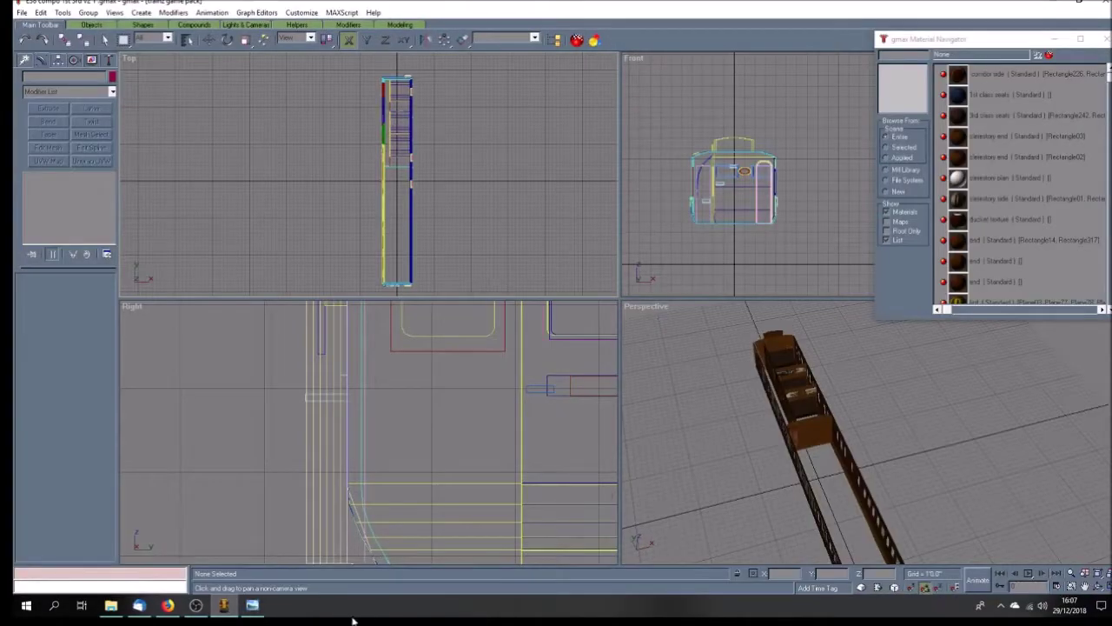
click(252, 604)
click(196, 605)
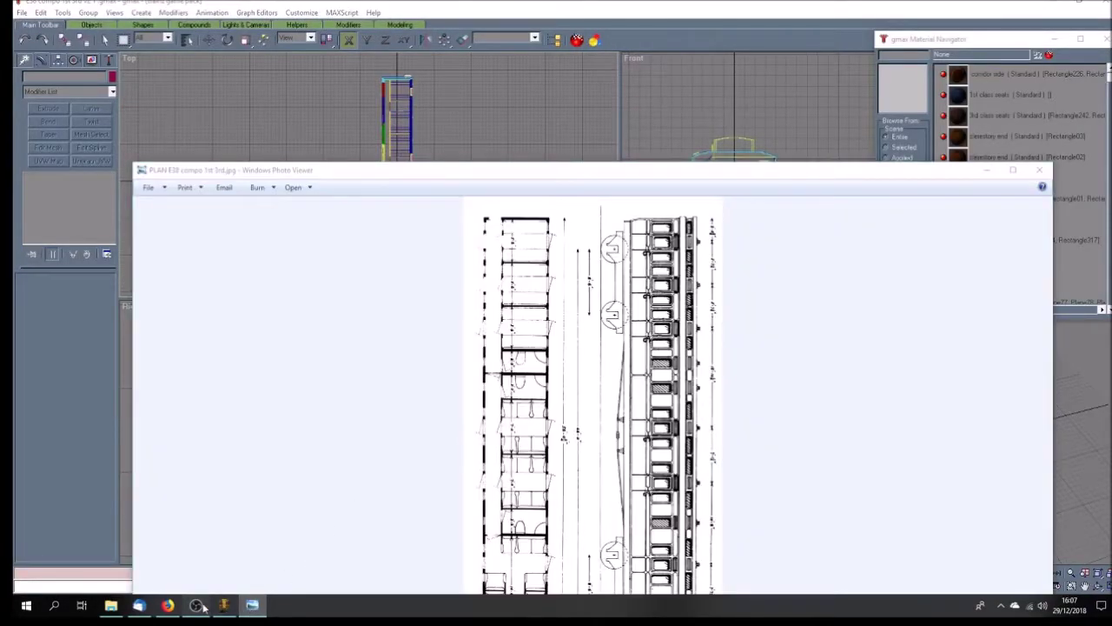
drag(670, 175, 667, 53)
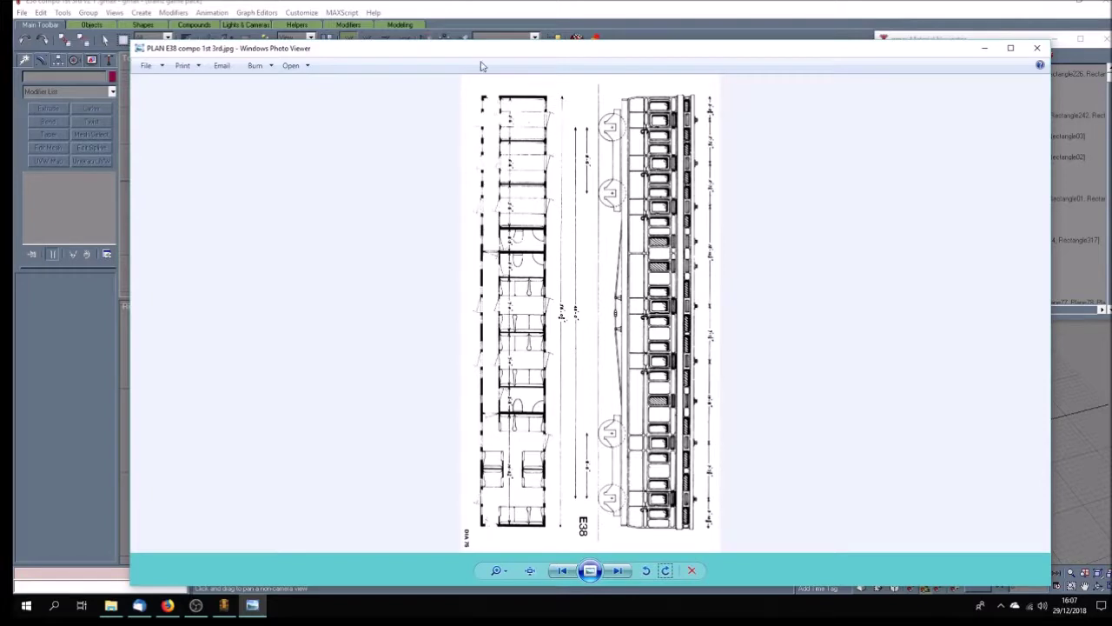
drag(477, 44, 514, 88)
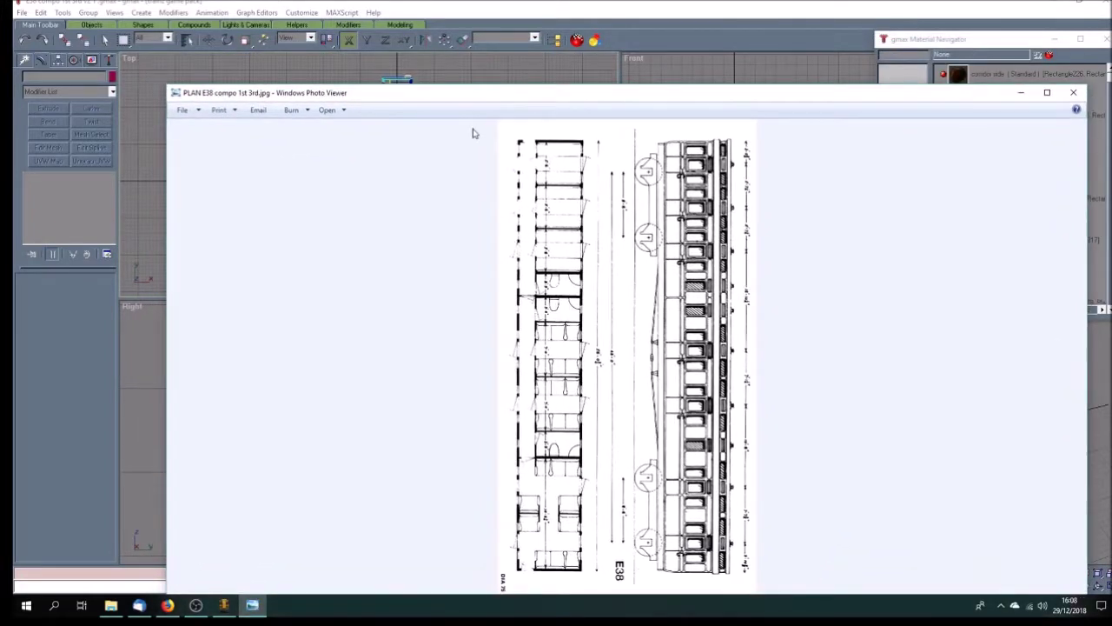
drag(394, 97, 1020, 119)
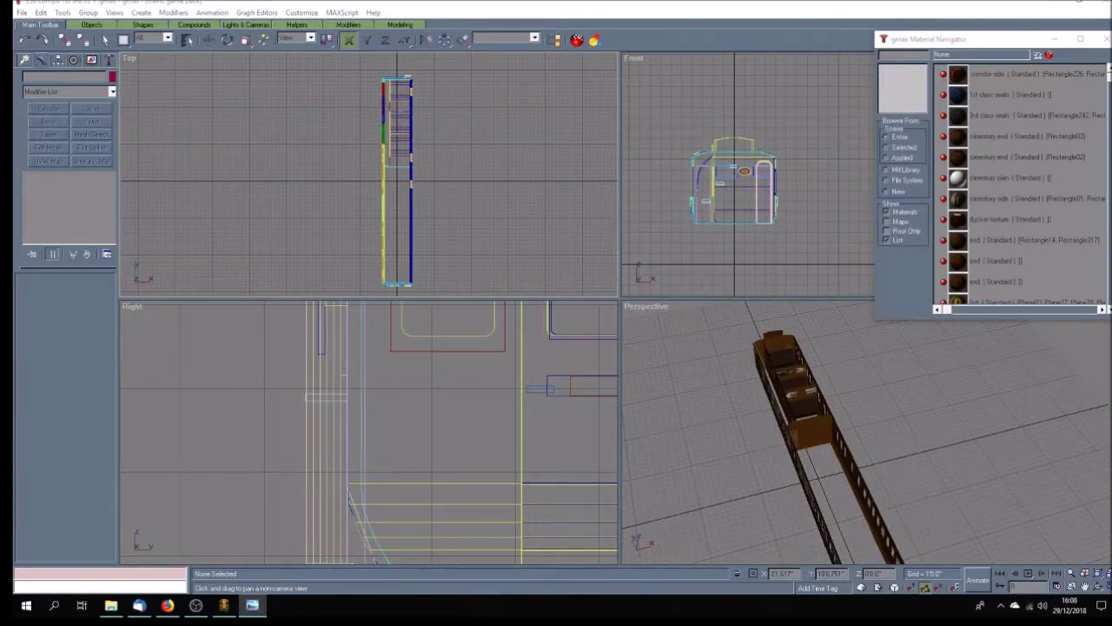
drag(1111, 119, 1111, 87)
Step: Rotate the E38 plan image another 180 degrees clockwise and compare its compartment layout with the coach model
click(1099, 591)
mouse_move(821, 450)
mouse_down()
mouse_move(804, 448)
mouse_move(832, 453)
mouse_move(800, 474)
mouse_up()
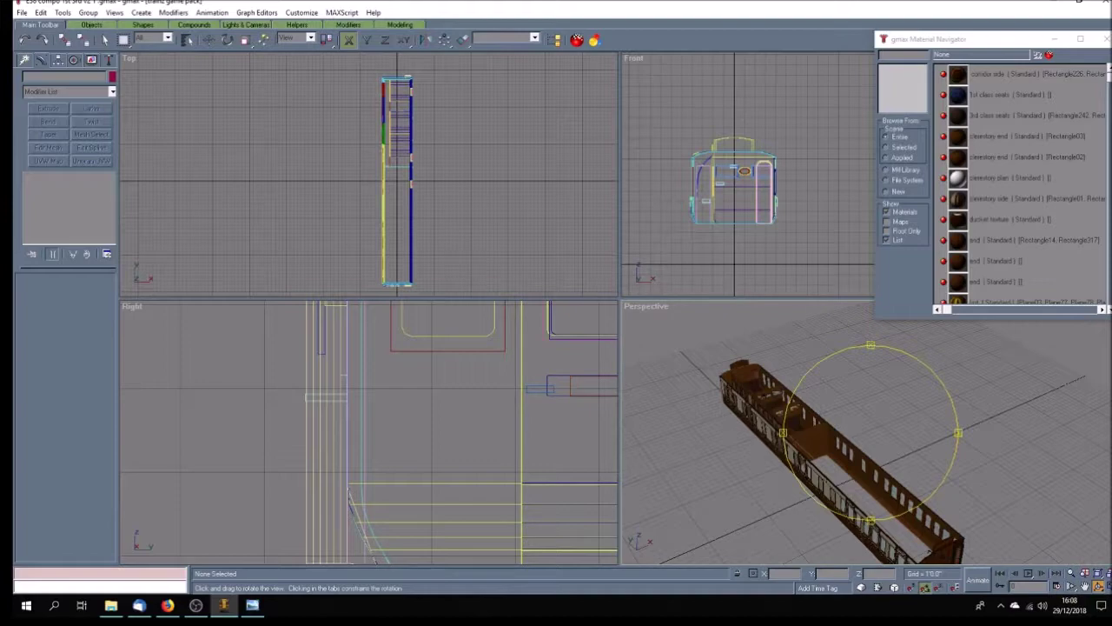
click(252, 605)
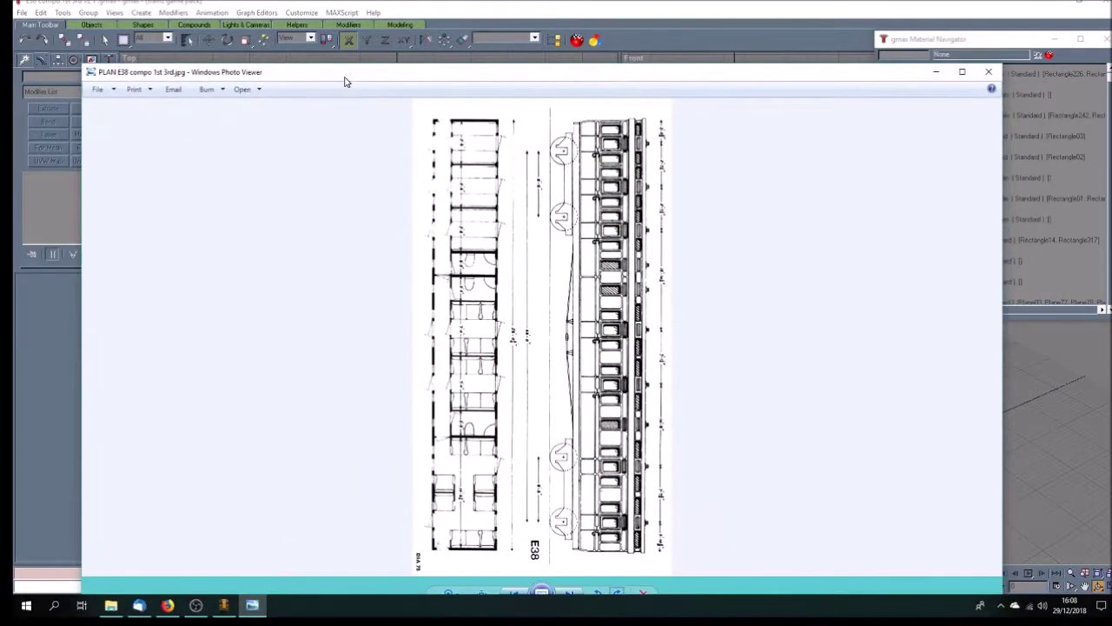
drag(547, 75, 526, 41)
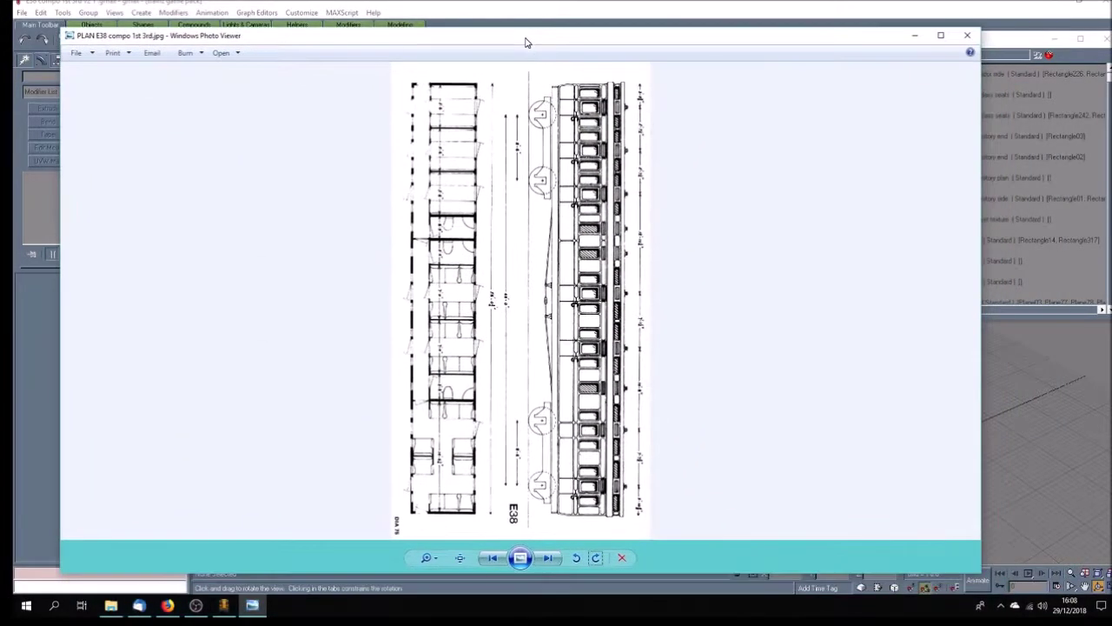
click(596, 558)
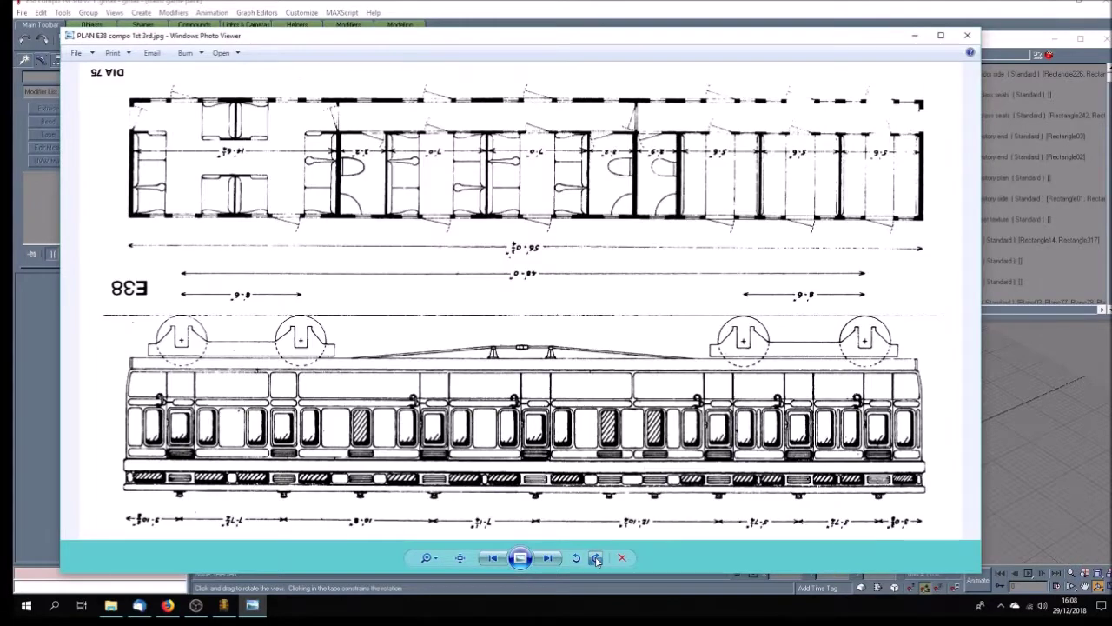
click(596, 557)
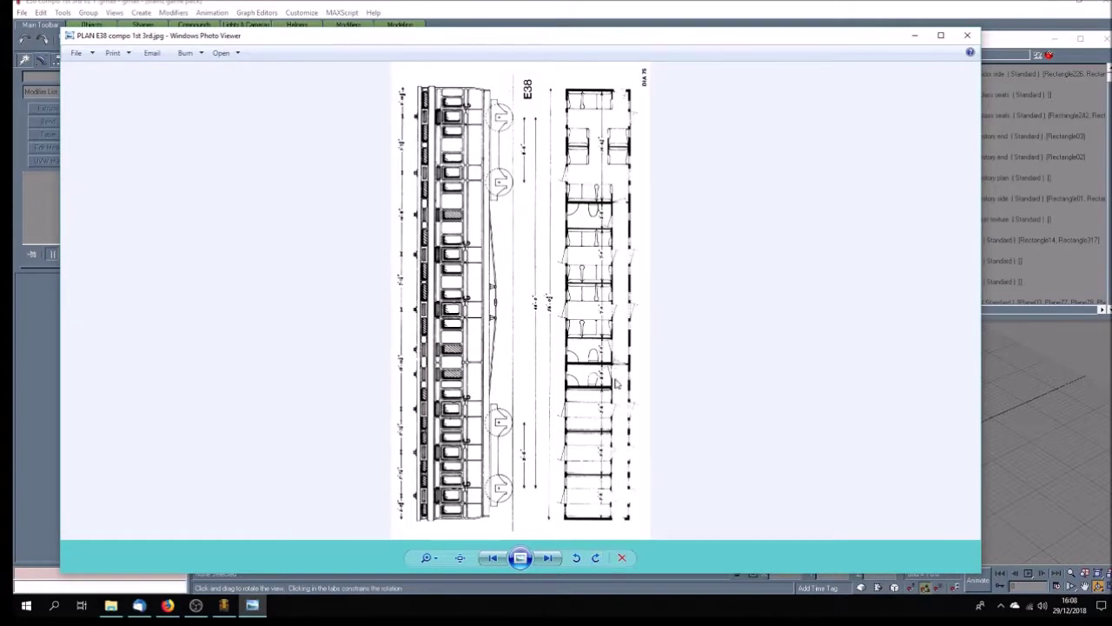
drag(393, 45, 451, 62)
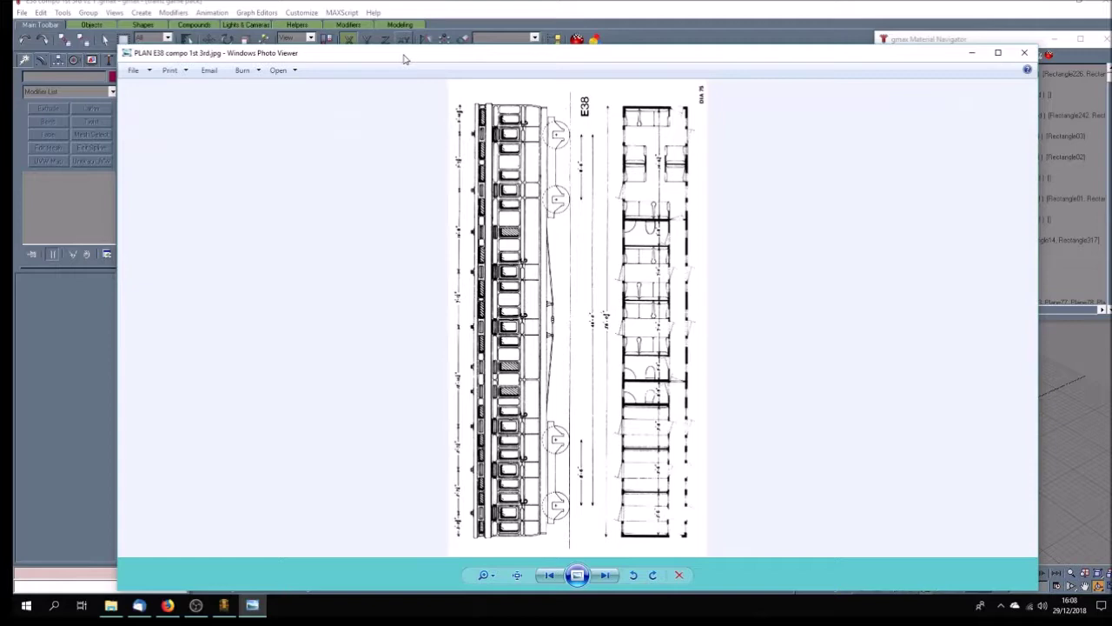
drag(405, 59, 1111, 60)
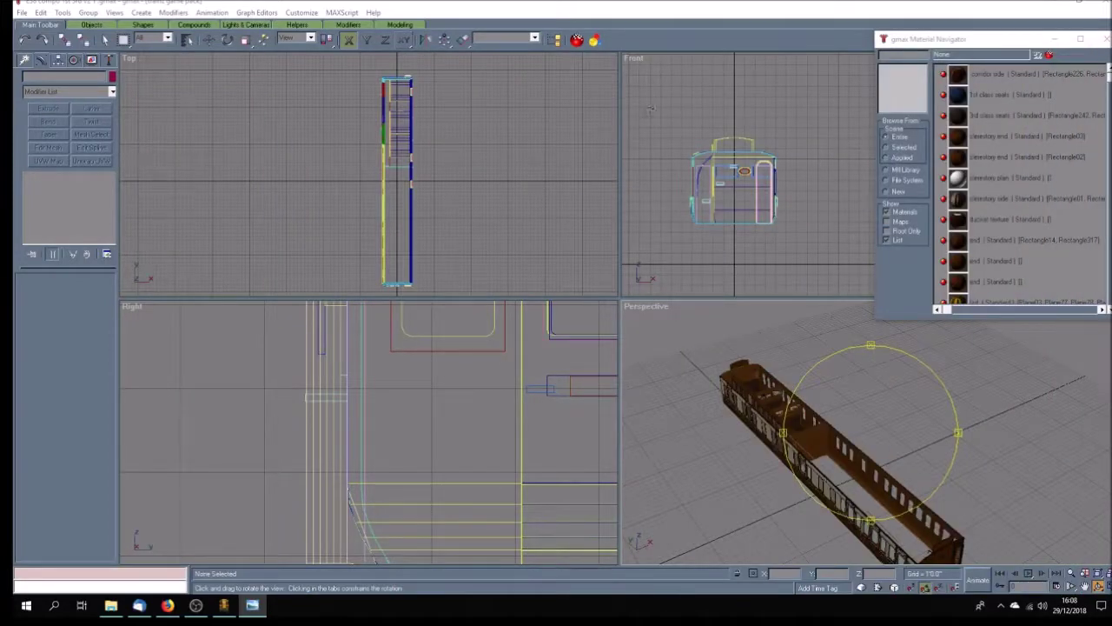
Step: Select the objects forming the cross partition below the last compartment and combine them into one group
click(104, 39)
click(483, 179)
scroll(397, 175, up, 2)
scroll(397, 174, up, 4)
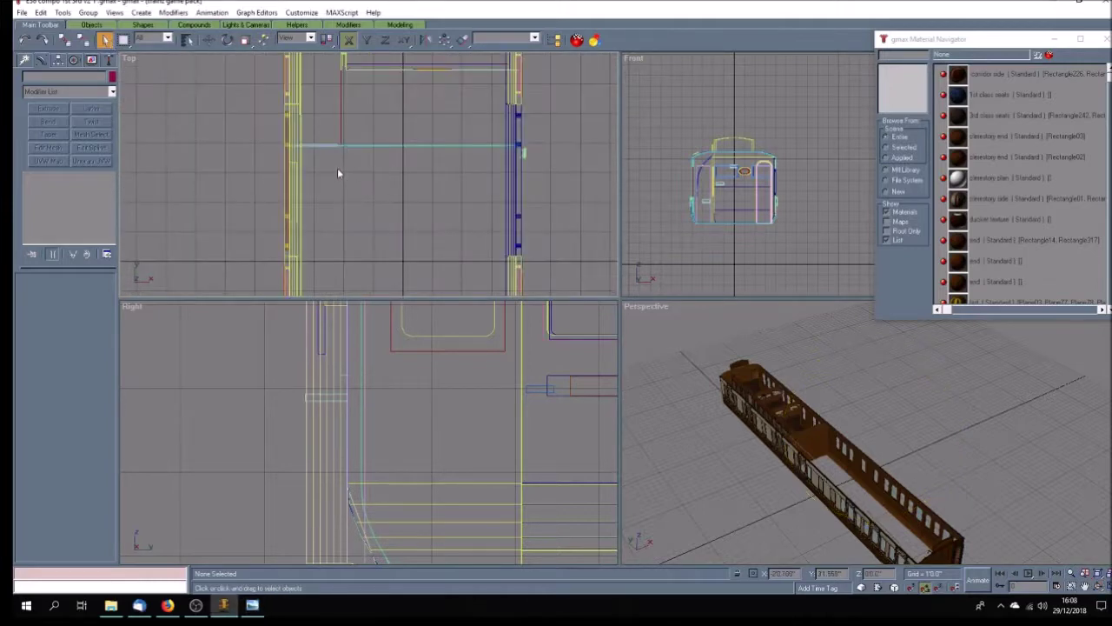
scroll(336, 165, up, 1)
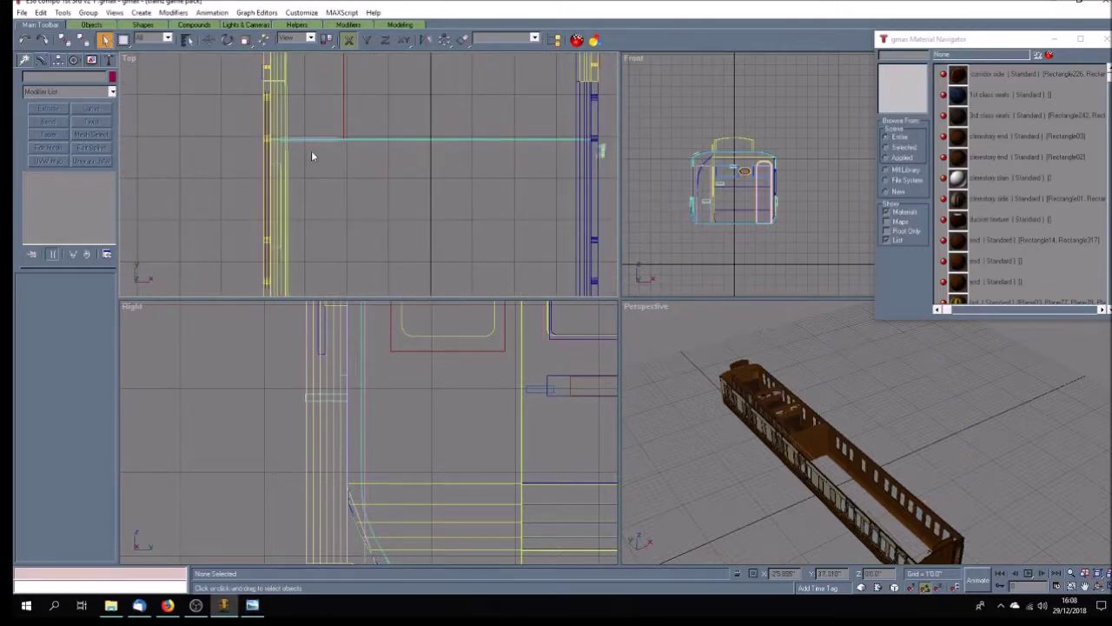
drag(323, 155, 324, 153)
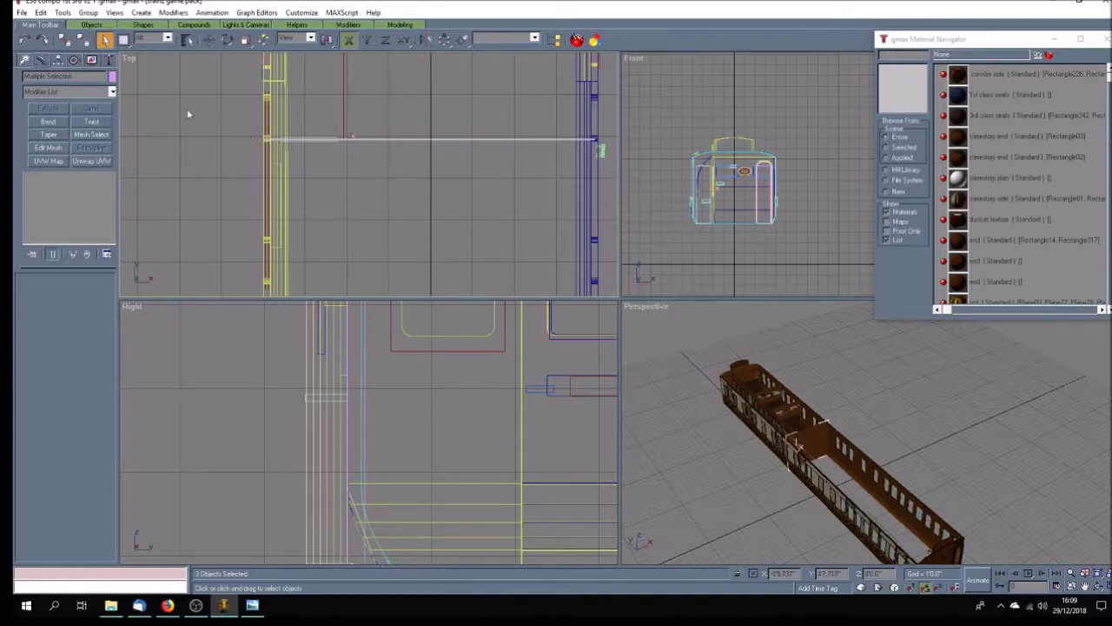
click(88, 12)
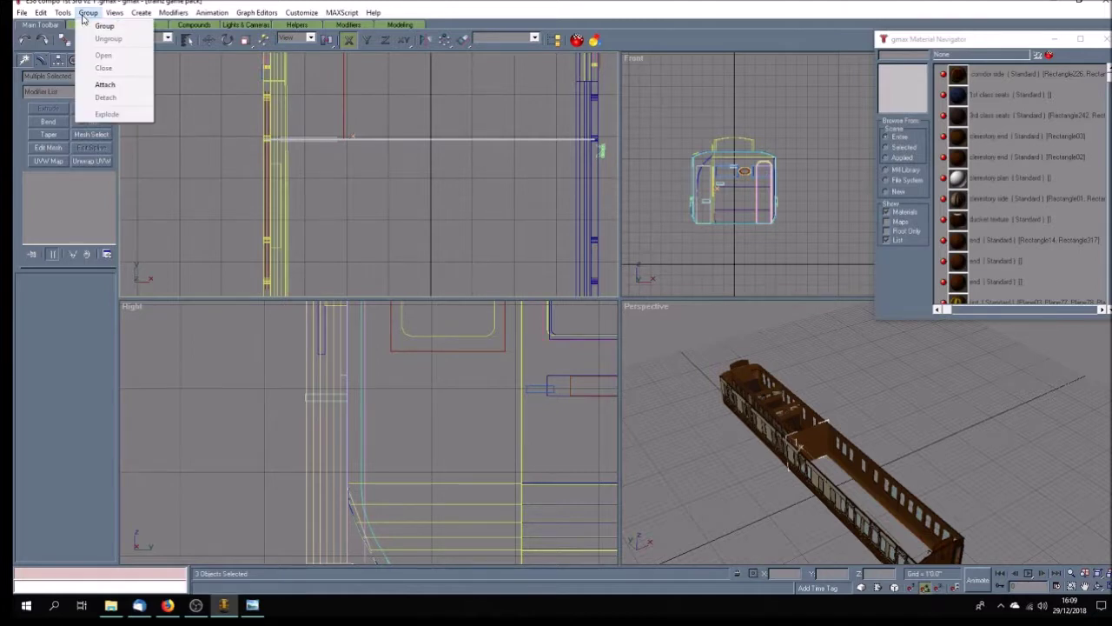
click(104, 25)
click(536, 316)
click(448, 236)
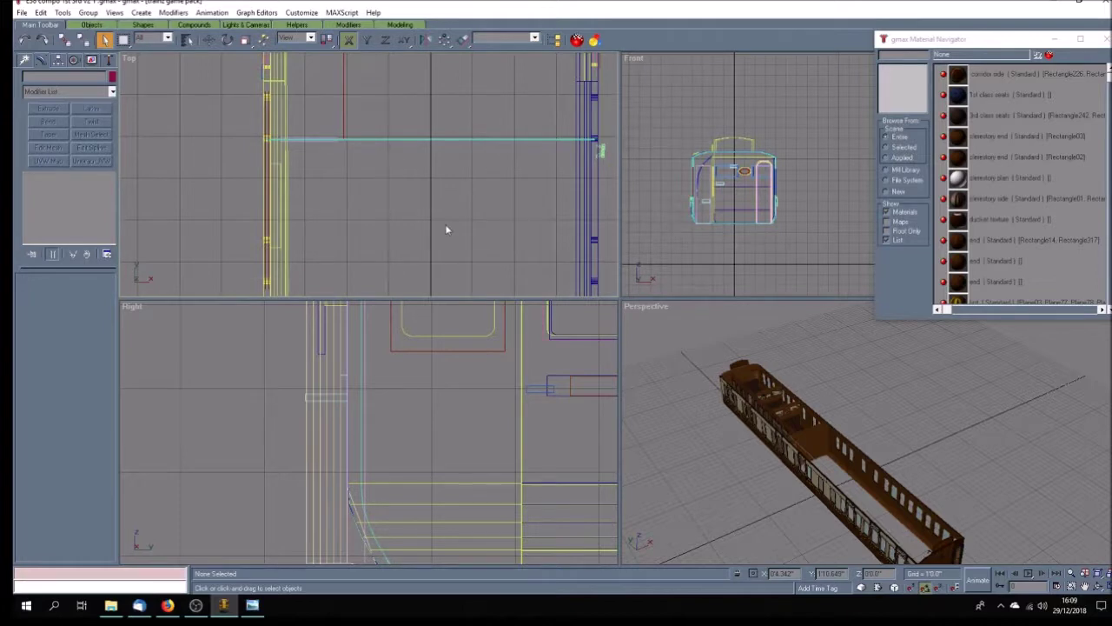
Step: Centre the pivot of the cross partition group on the group using Affect Pivot Only
click(319, 140)
click(56, 60)
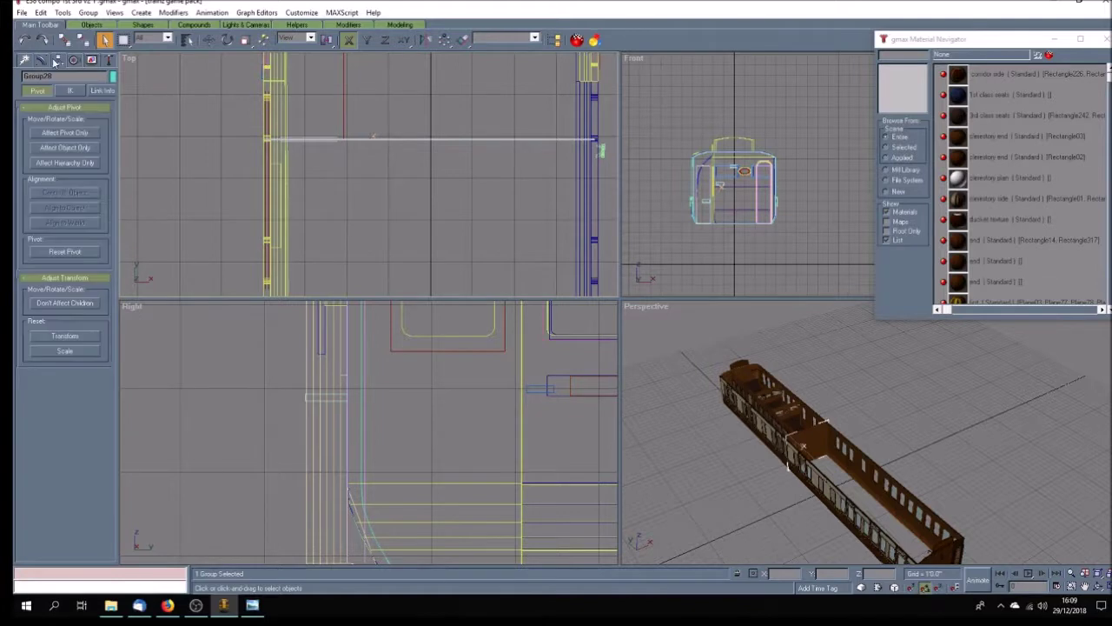
click(70, 132)
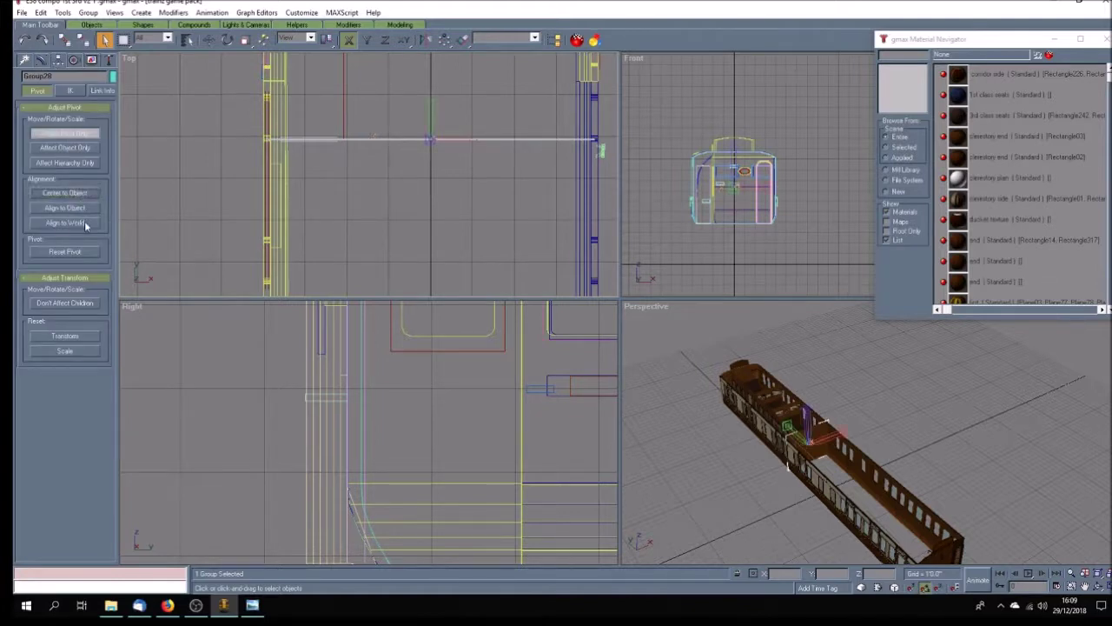
click(81, 138)
key(e)
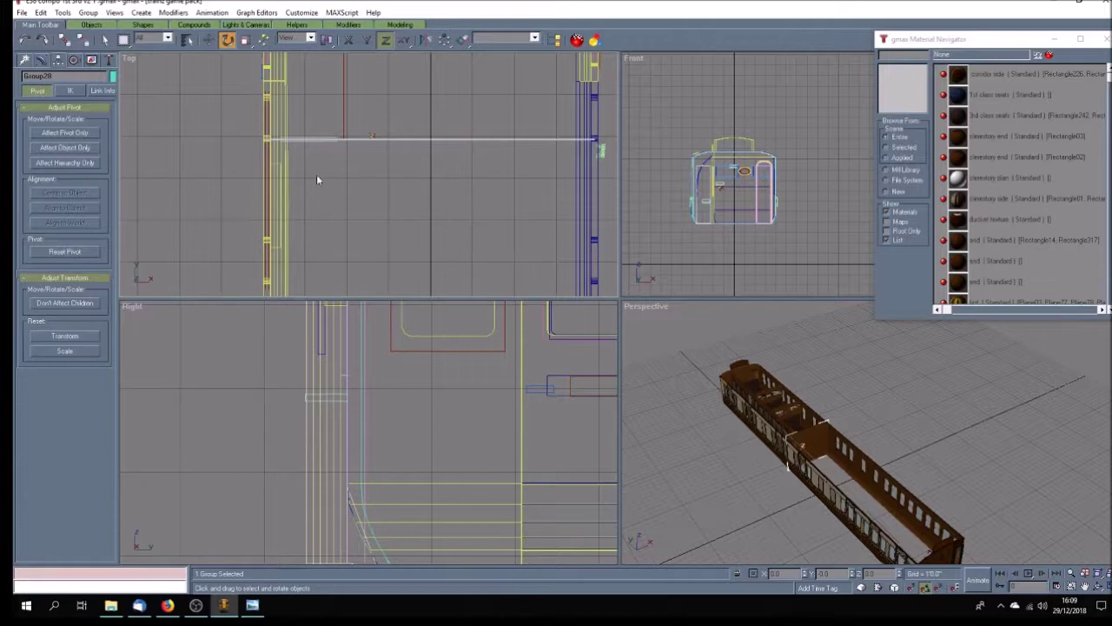
click(91, 133)
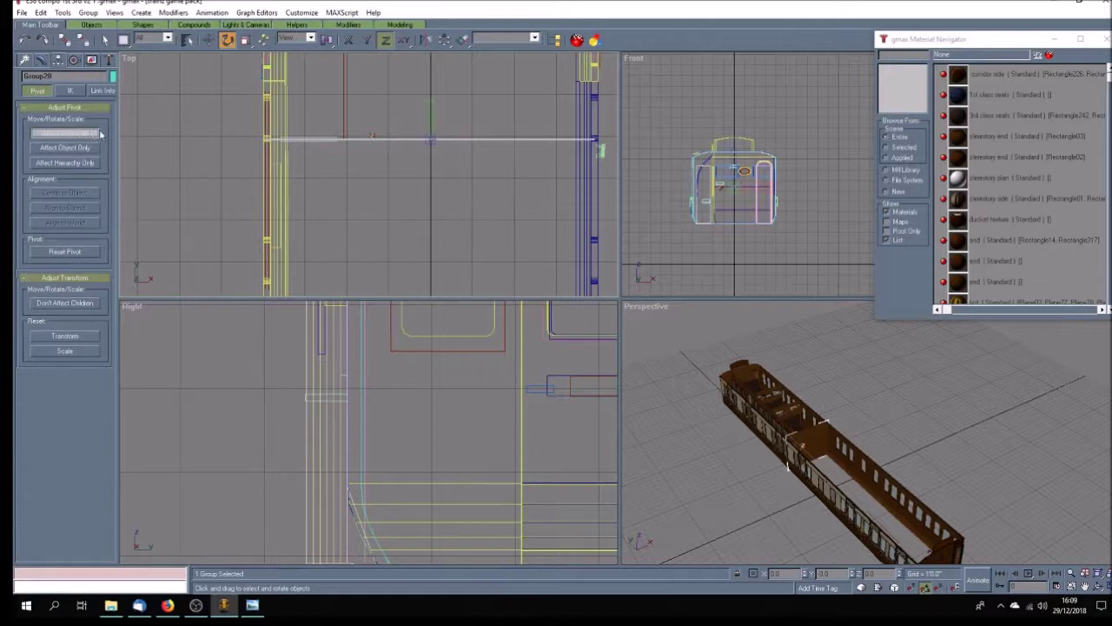
click(90, 135)
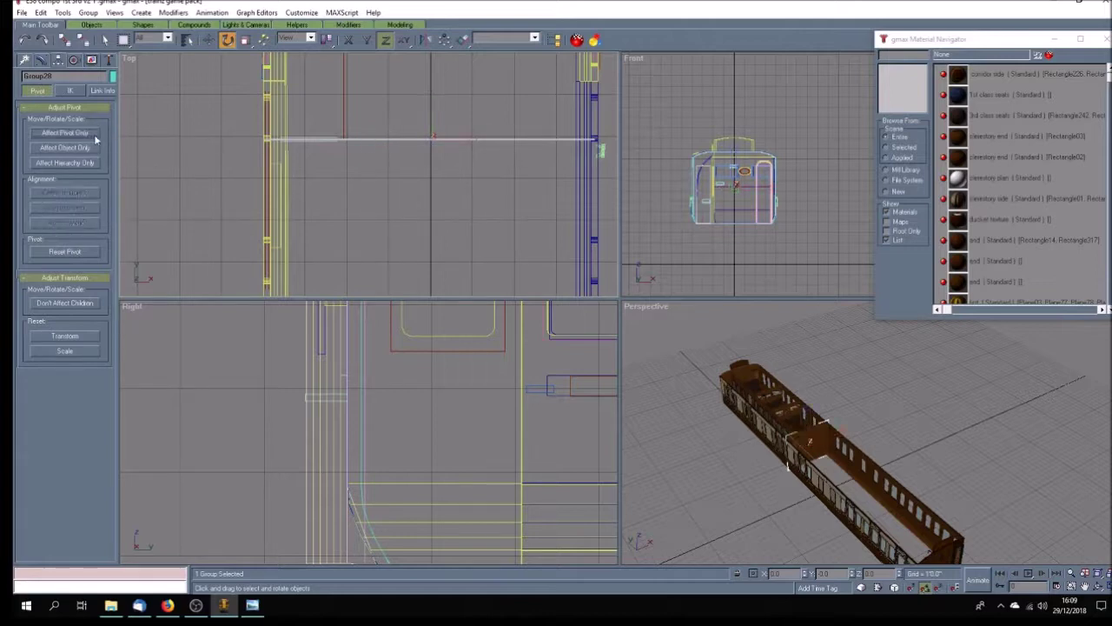
Step: Rotate the cross partition group 180 degrees about the Z axis in the Top view and save the file
drag(331, 145, 356, 241)
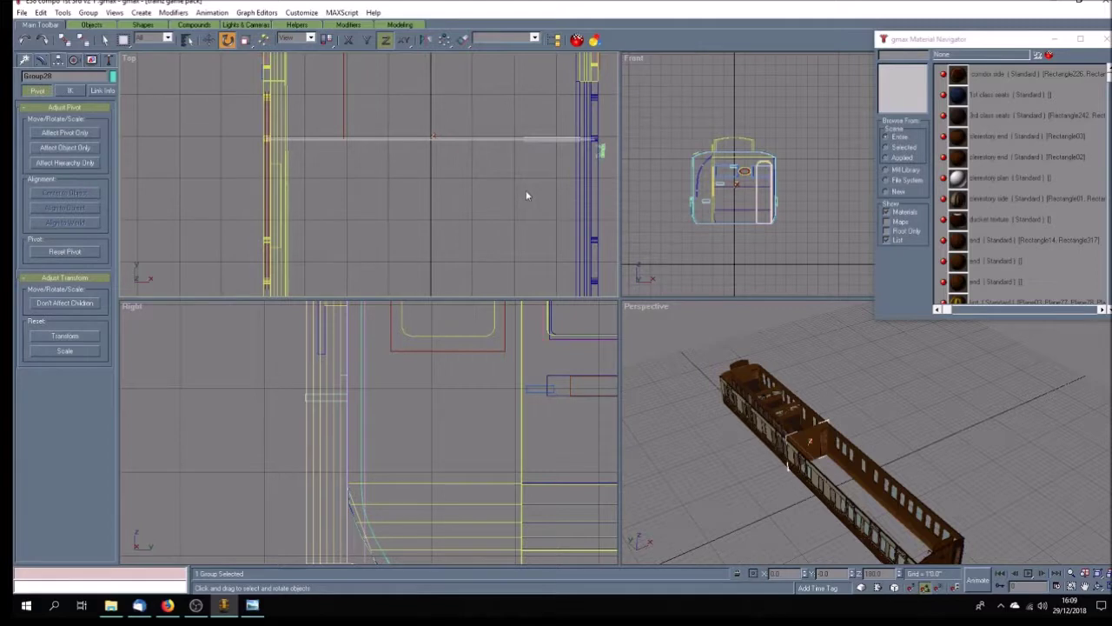
scroll(523, 193, down, 5)
key(ctrl+s)
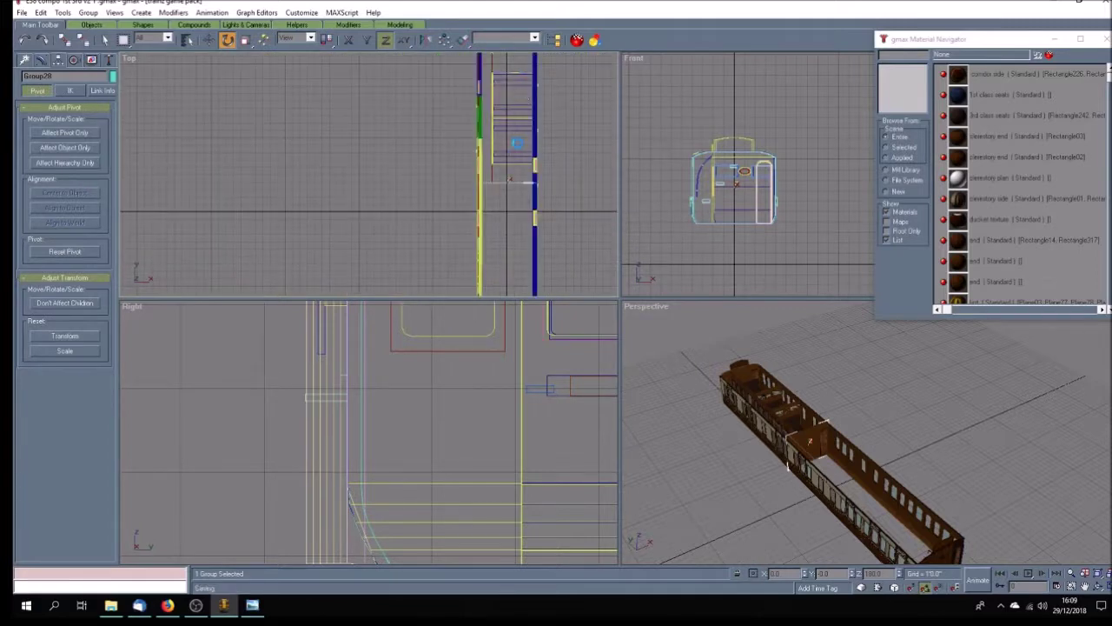
Step: Close the Material Navigator and inspect the partition's position in the enlarged Top view and the Perspective view
scroll(509, 205, down, 2)
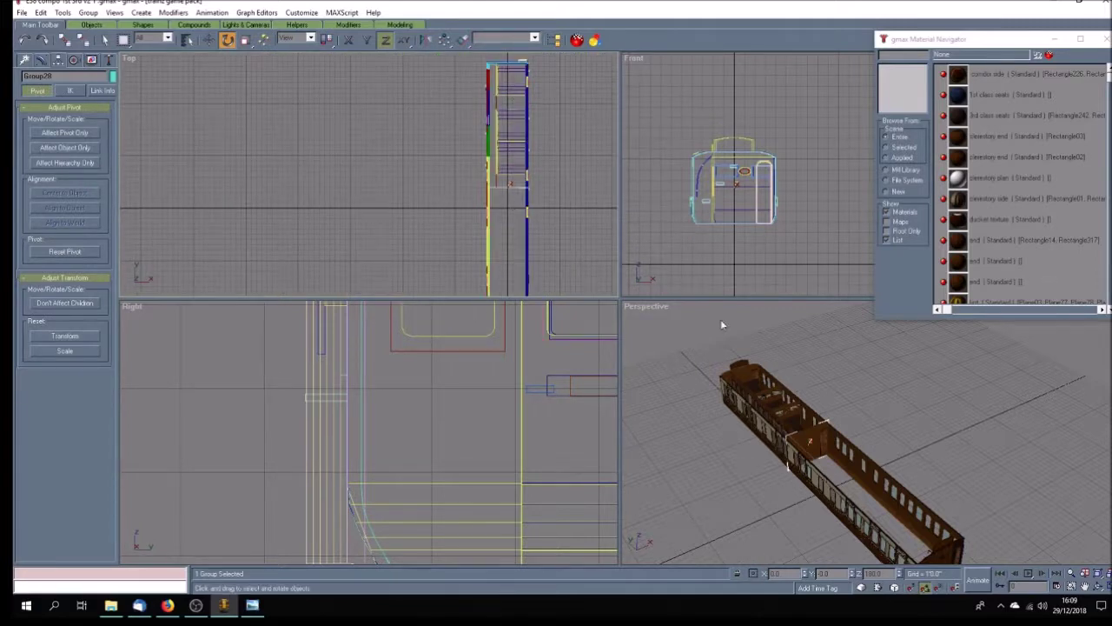
click(1098, 586)
click(1085, 587)
drag(861, 374, 447, 393)
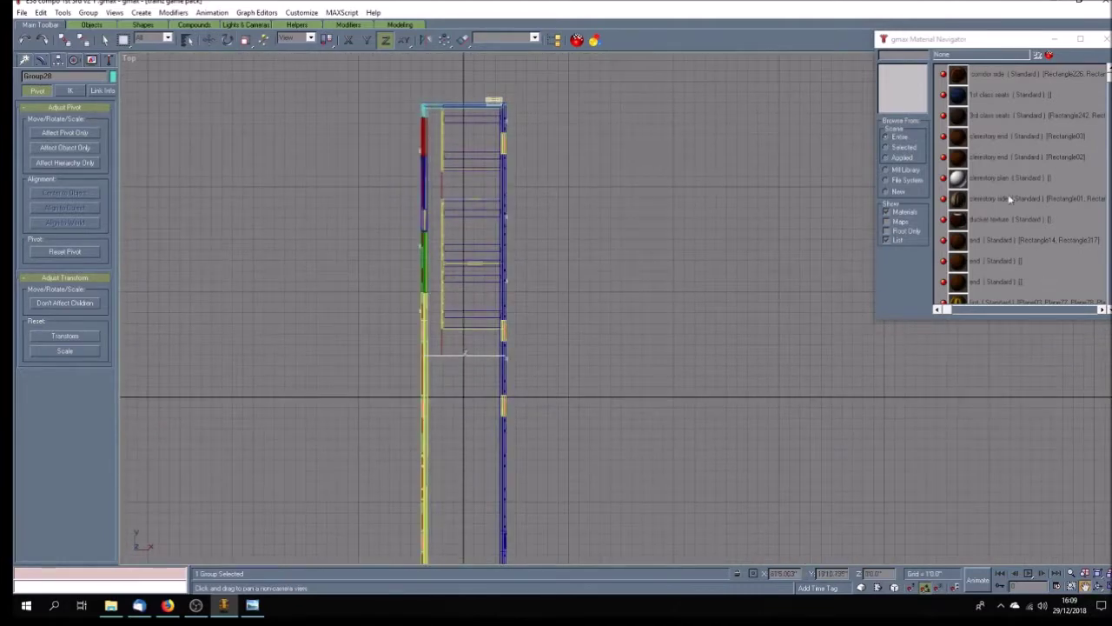
click(1104, 39)
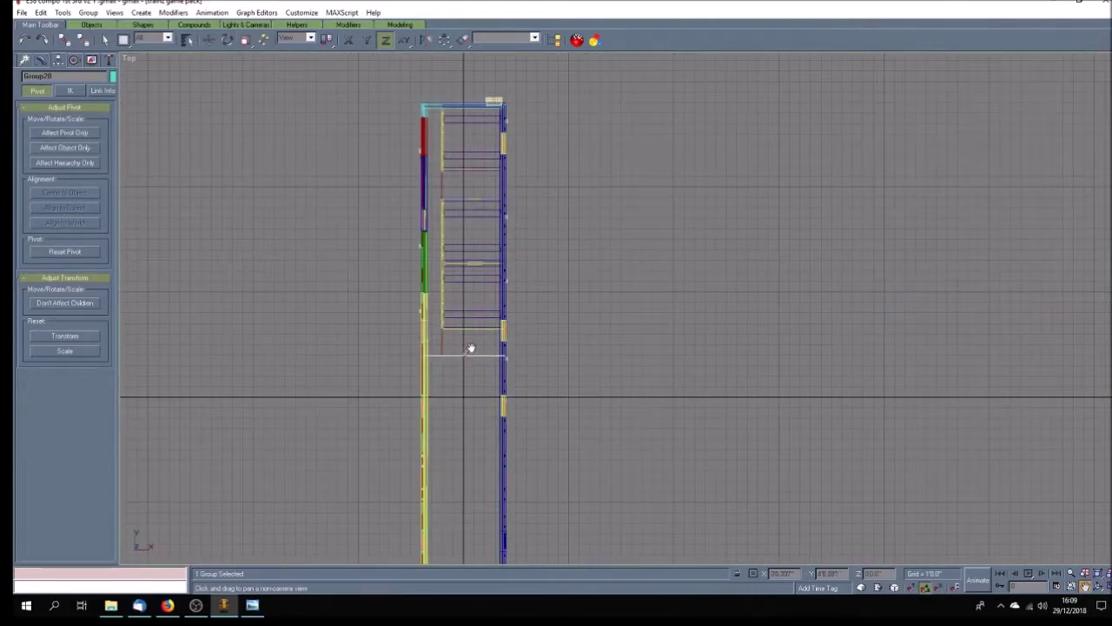
drag(470, 348, 483, 284)
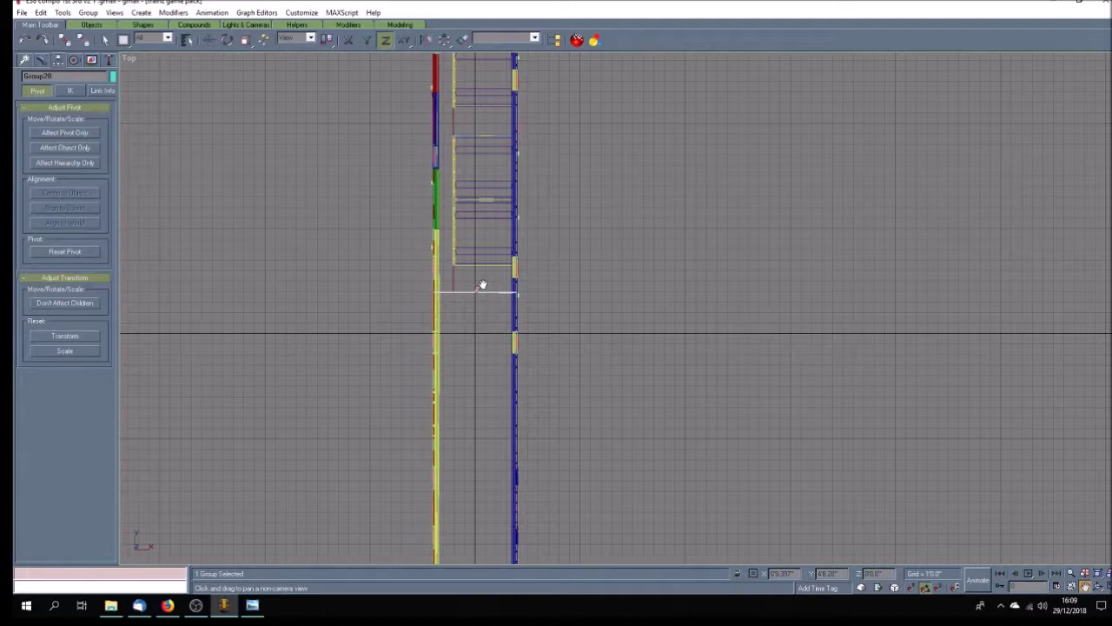
key(w)
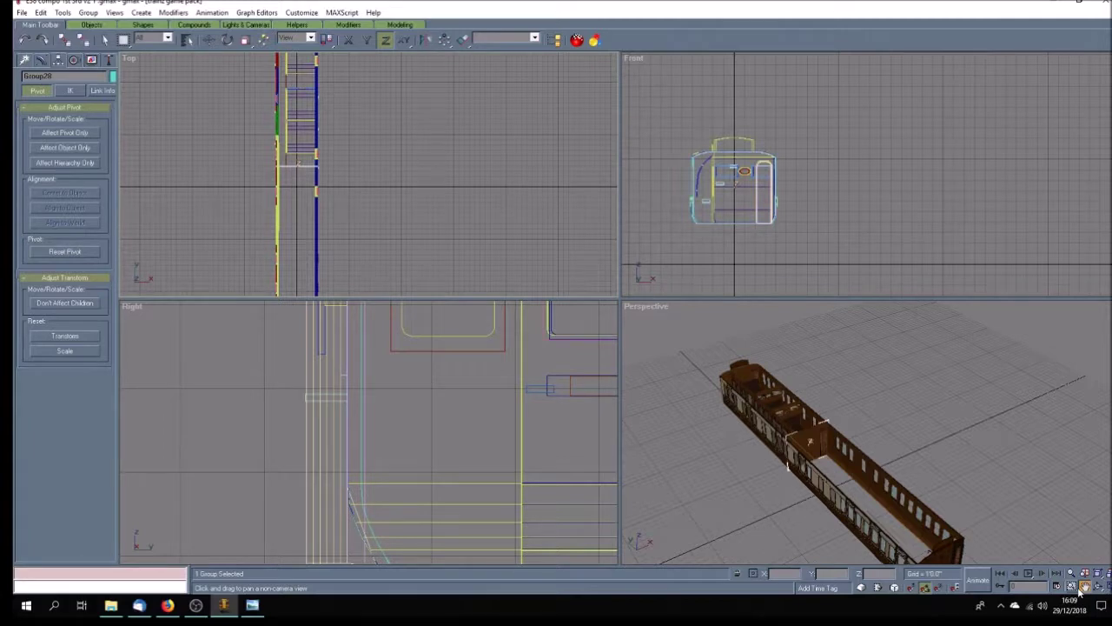
drag(1083, 589, 1102, 598)
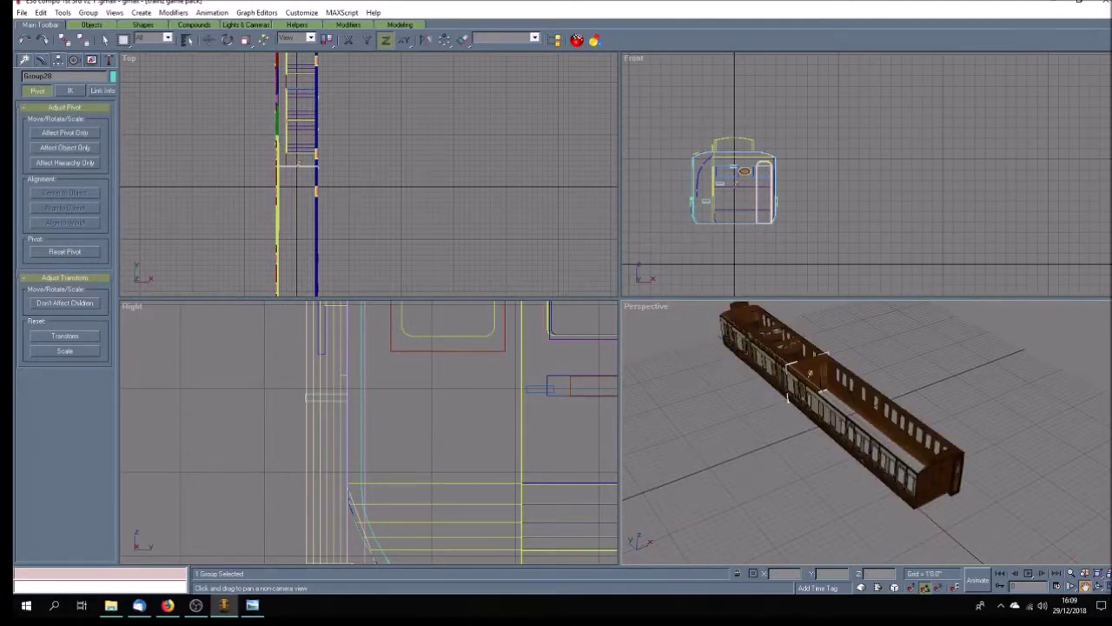
Step: Move the cross partition group along the Y axis in the Perspective view, beyond the last compartment to the middle of the coach
key(w)
mouse_move(869, 526)
alt+middle_down()
mouse_move(720, 452)
mouse_move(760, 489)
mouse_move(745, 492)
alt+middle_up()
click(208, 39)
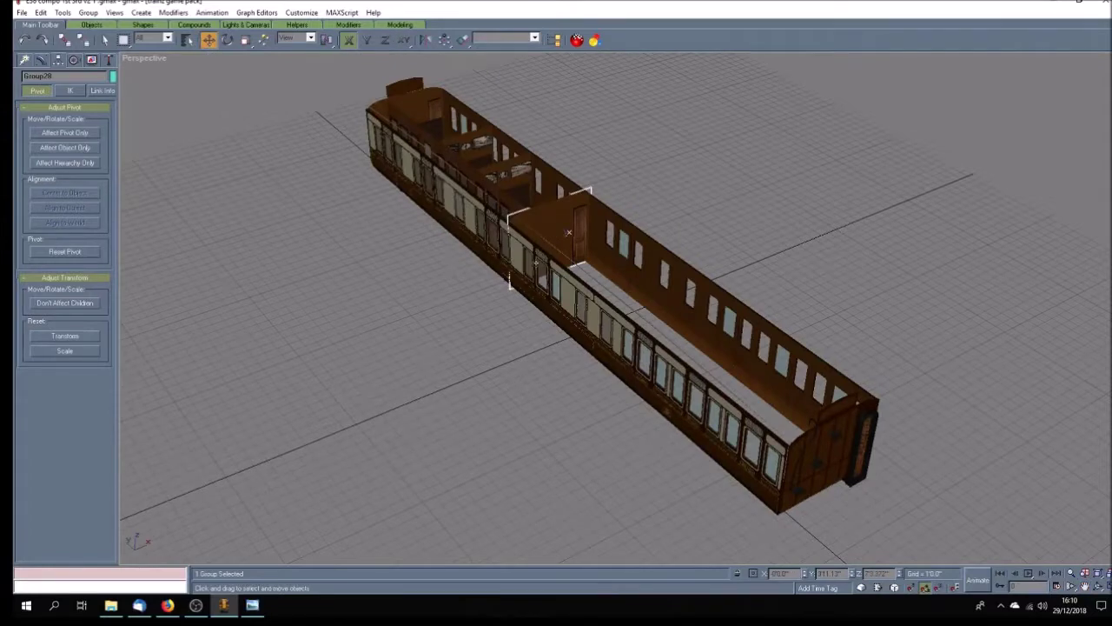
key(F3)
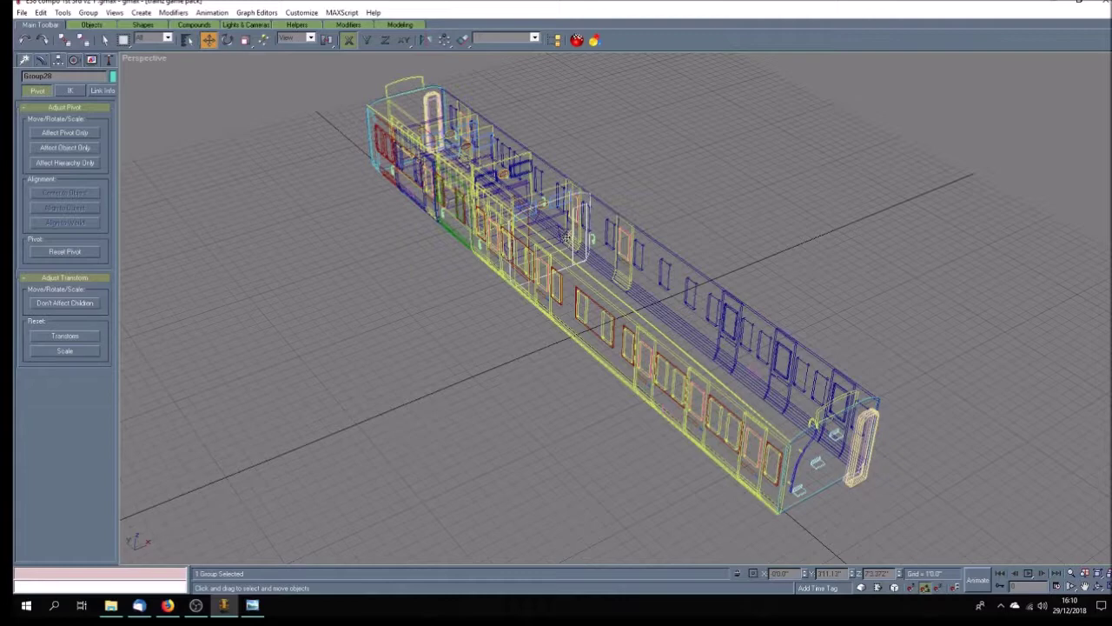
click(1099, 587)
mouse_move(582, 393)
mouse_down()
mouse_move(612, 396)
mouse_move(601, 398)
mouse_up()
key(F3)
click(211, 41)
key(F3)
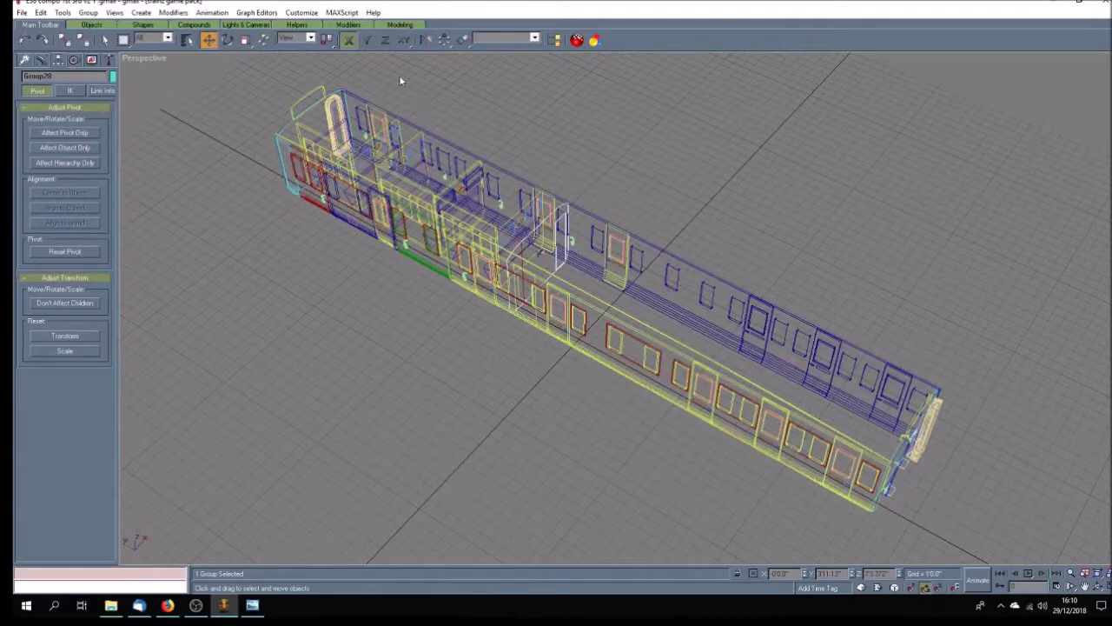
click(366, 40)
key(F3)
key(F3)
mouse_move(545, 265)
mouse_down()
mouse_move(653, 341)
mouse_move(627, 377)
mouse_up()
key(F3)
key(w)
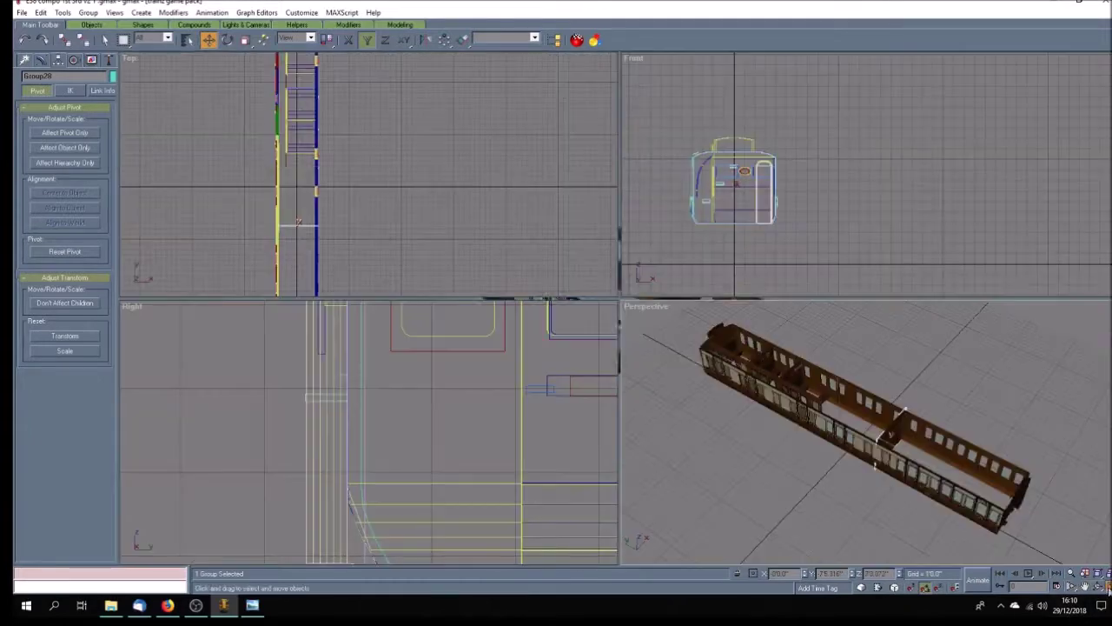
Step: Fine-position the cross partition group in the Right view, midway between the two windows of the wide side panel
click(1085, 587)
mouse_move(398, 422)
mouse_down()
mouse_move(293, 411)
mouse_move(405, 415)
mouse_up()
scroll(292, 411, down, 8)
scroll(405, 415, up, 10)
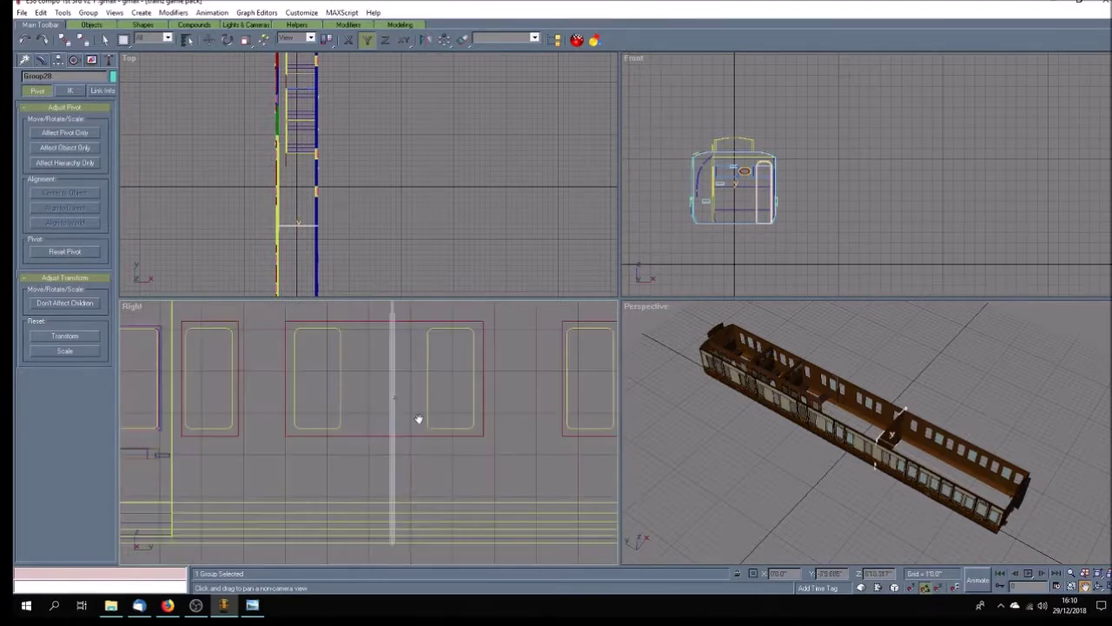
click(209, 41)
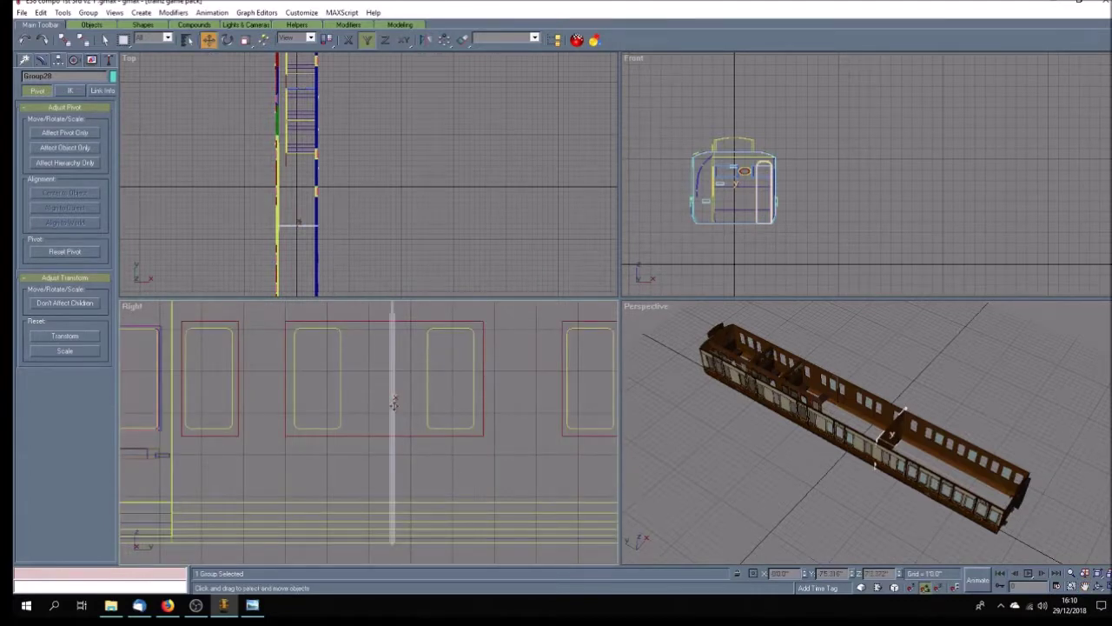
drag(393, 400, 382, 401)
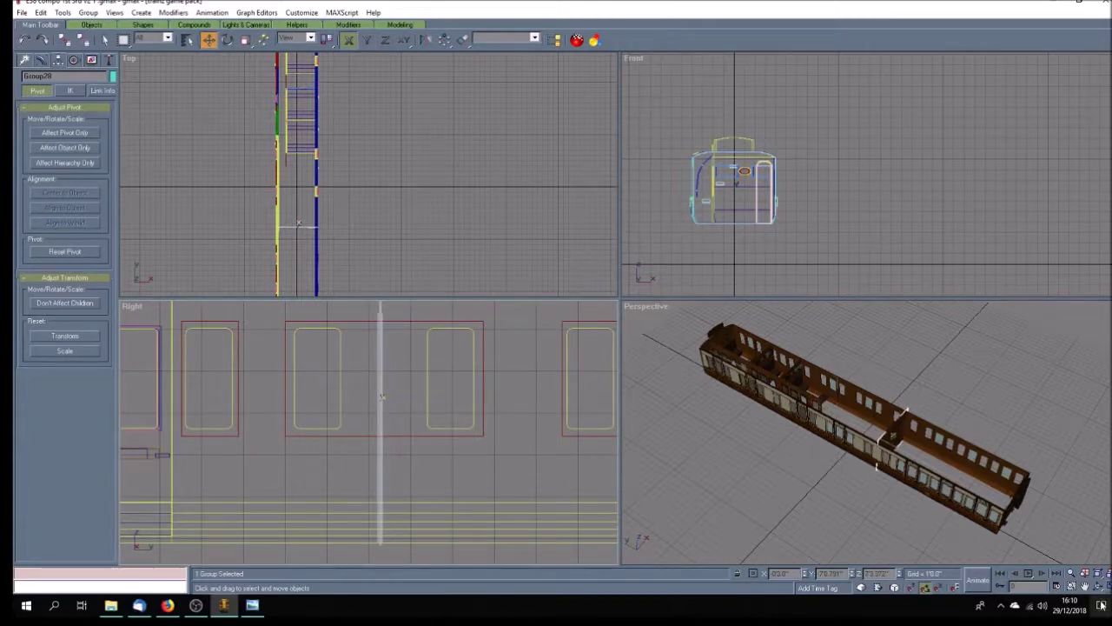
Step: Examine the placed cross partition and the empty bays around it from above in the Perspective view
click(1099, 588)
drag(895, 469, 919, 514)
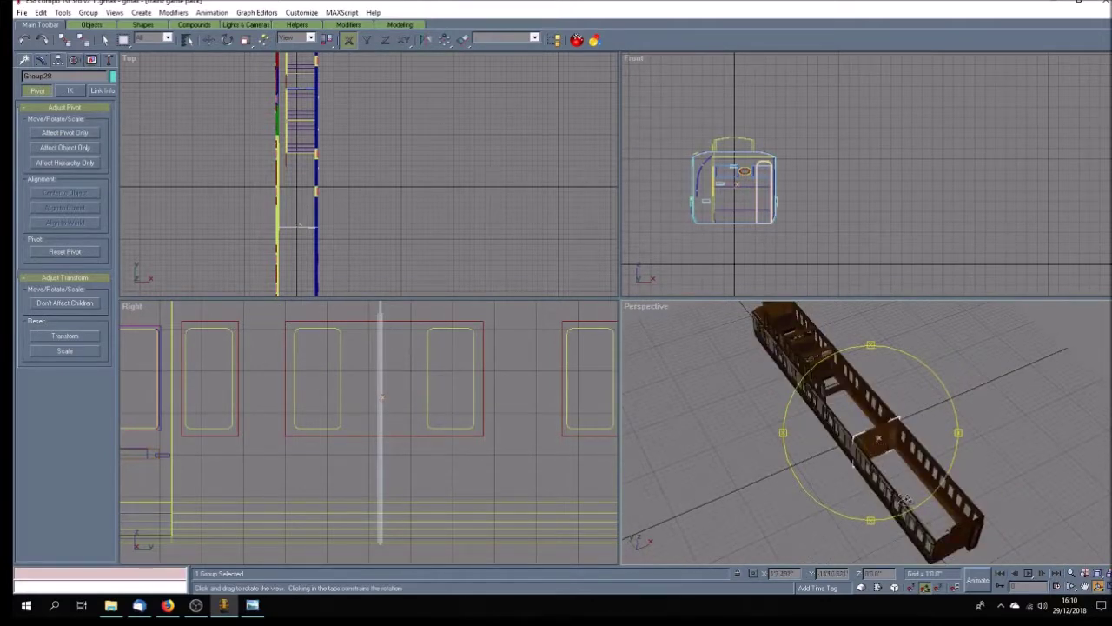
mouse_move(856, 485)
mouse_down()
mouse_move(843, 500)
mouse_move(857, 491)
mouse_up()
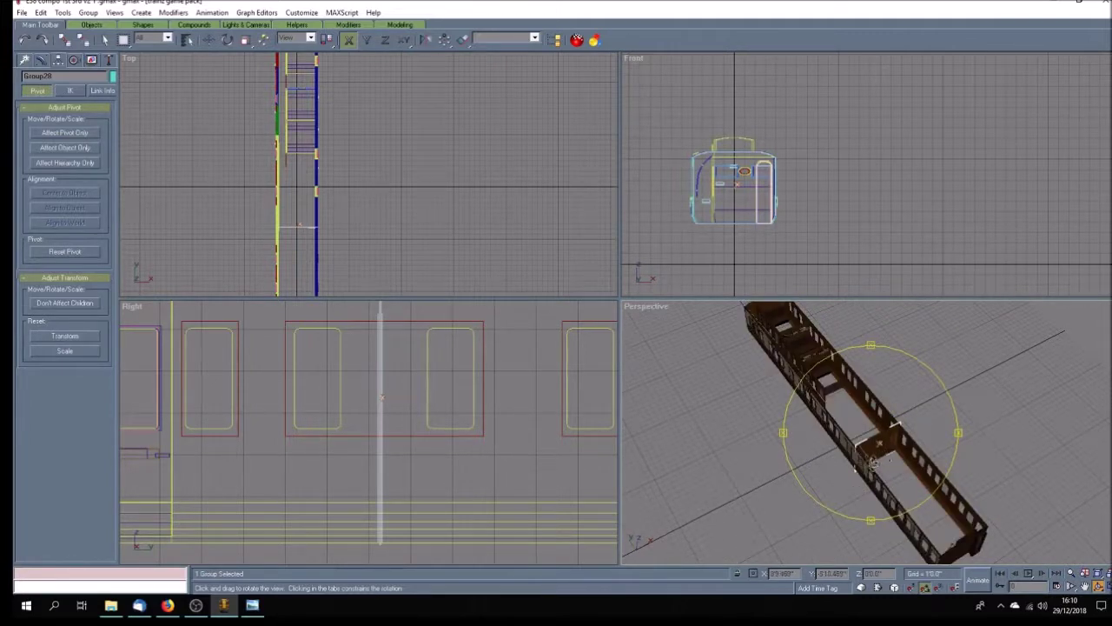
drag(843, 466, 840, 476)
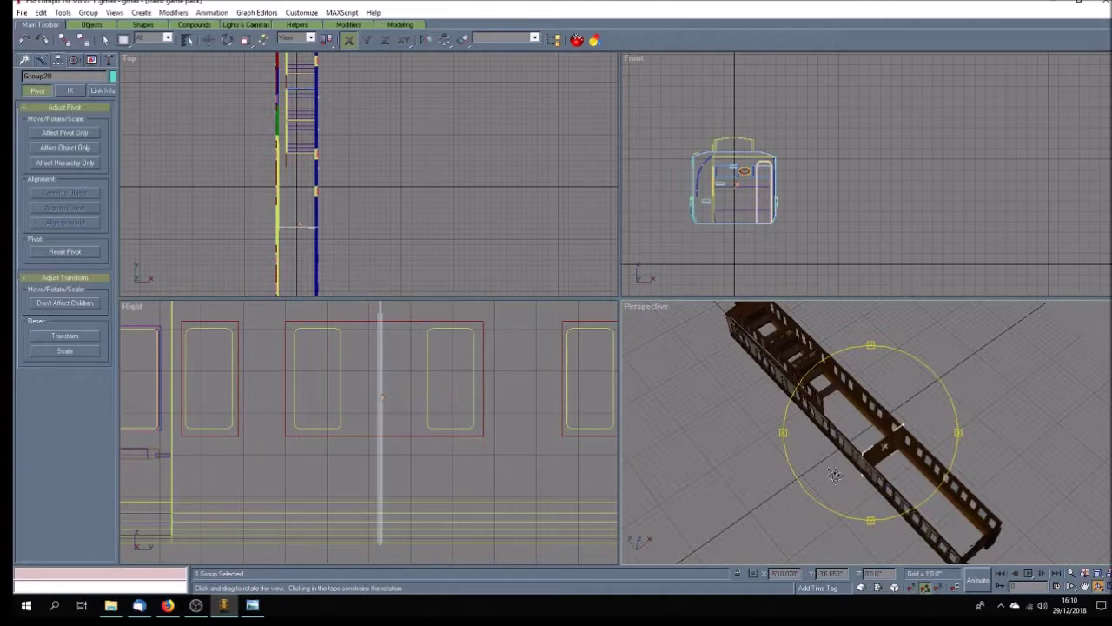
click(1085, 587)
mouse_move(822, 470)
mouse_down()
mouse_move(780, 437)
mouse_move(736, 436)
mouse_up()
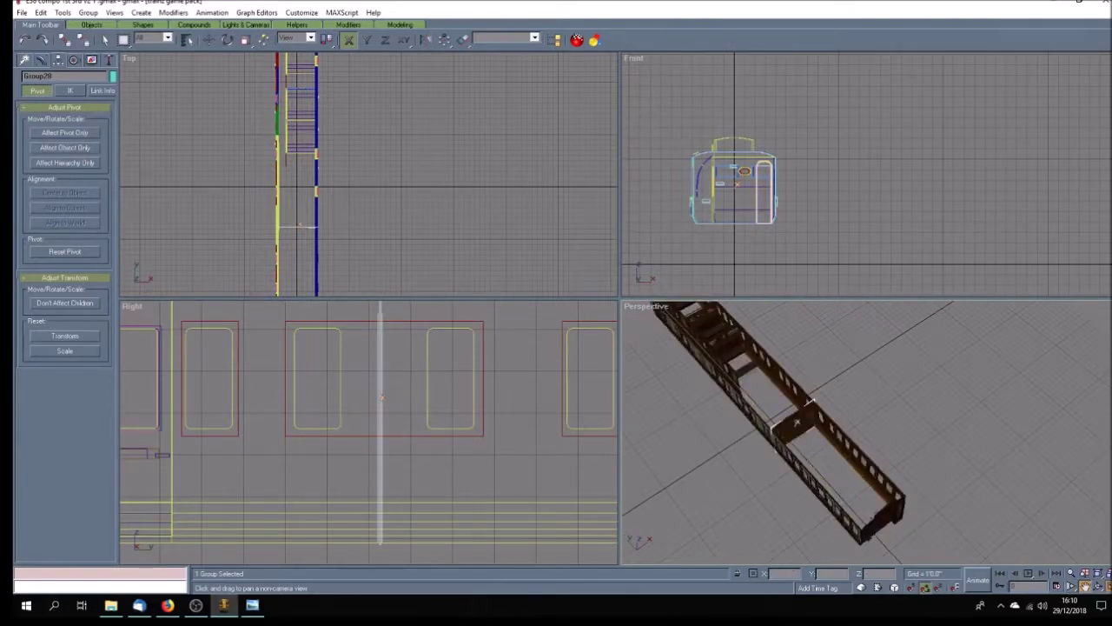
click(1100, 587)
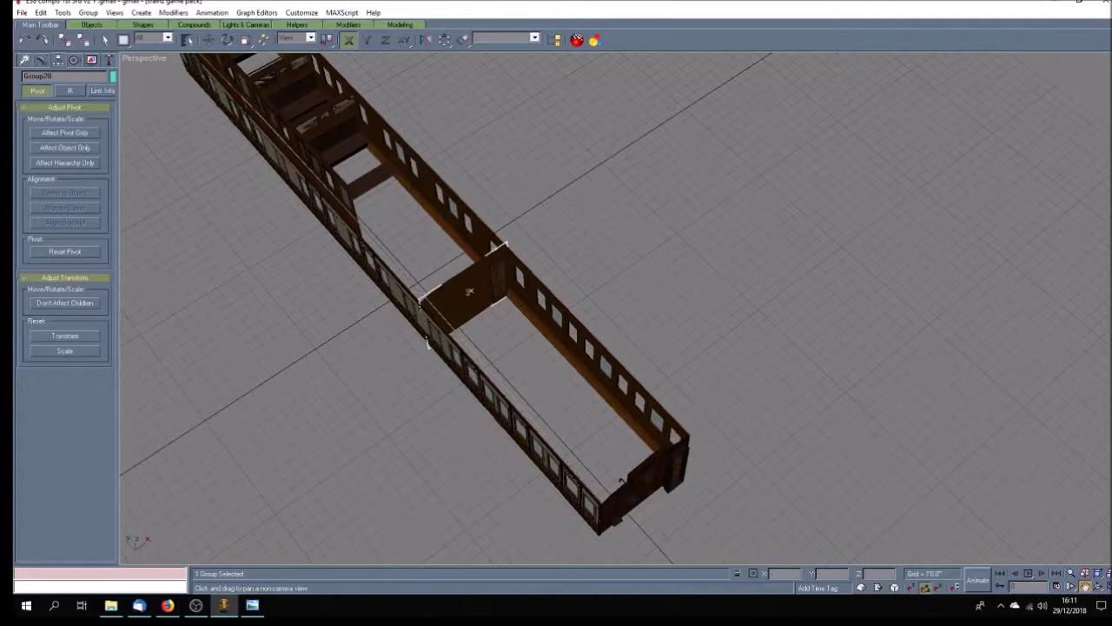
click(1085, 587)
Step: Select the long box running inside the coach's side wall and hide it
click(104, 39)
click(280, 253)
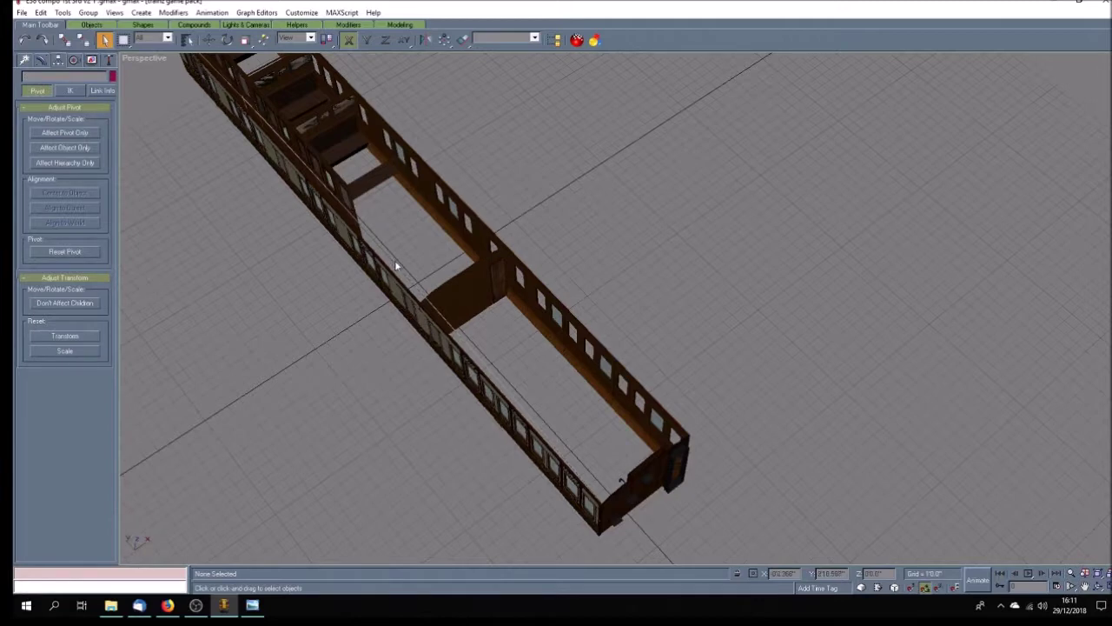
click(395, 268)
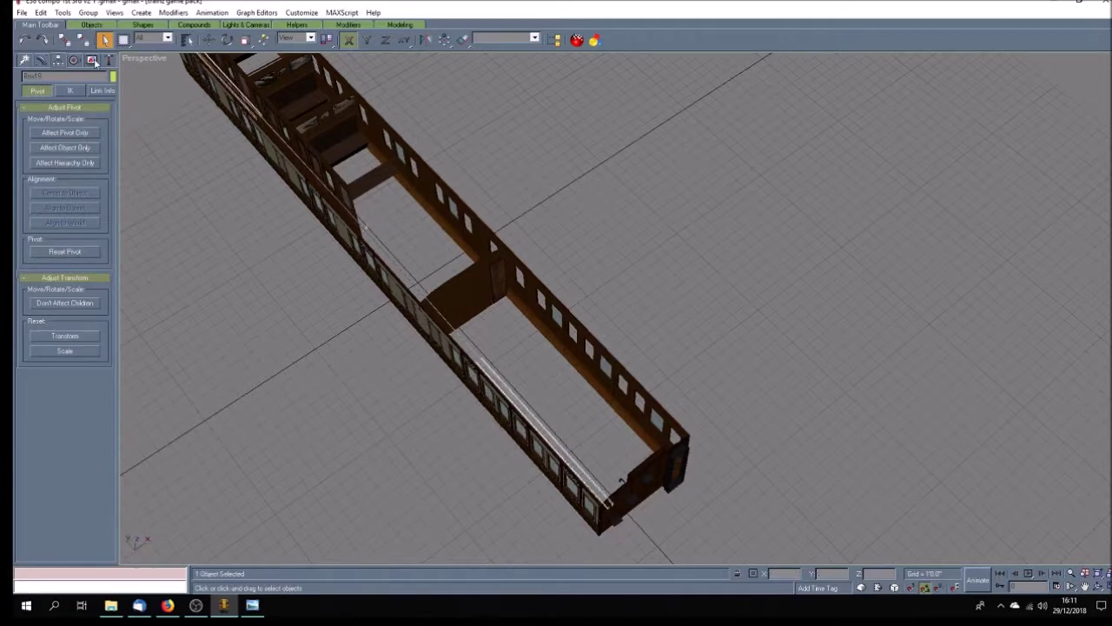
click(92, 60)
click(70, 303)
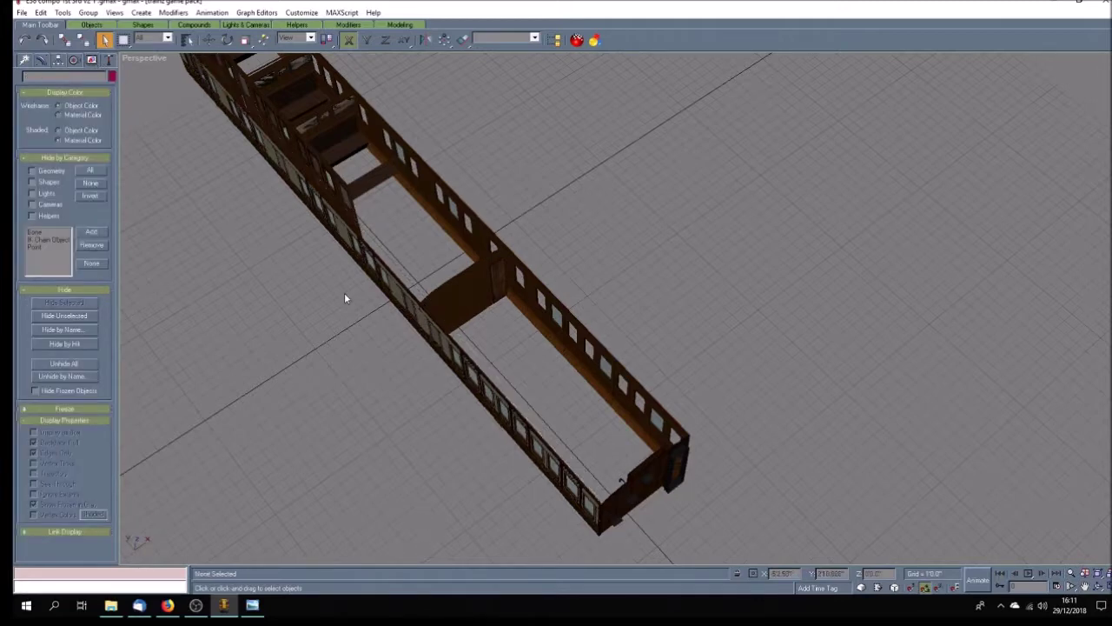
Step: Move the short panel at the end of the corridor wall along the Y axis toward the cross partition
click(353, 217)
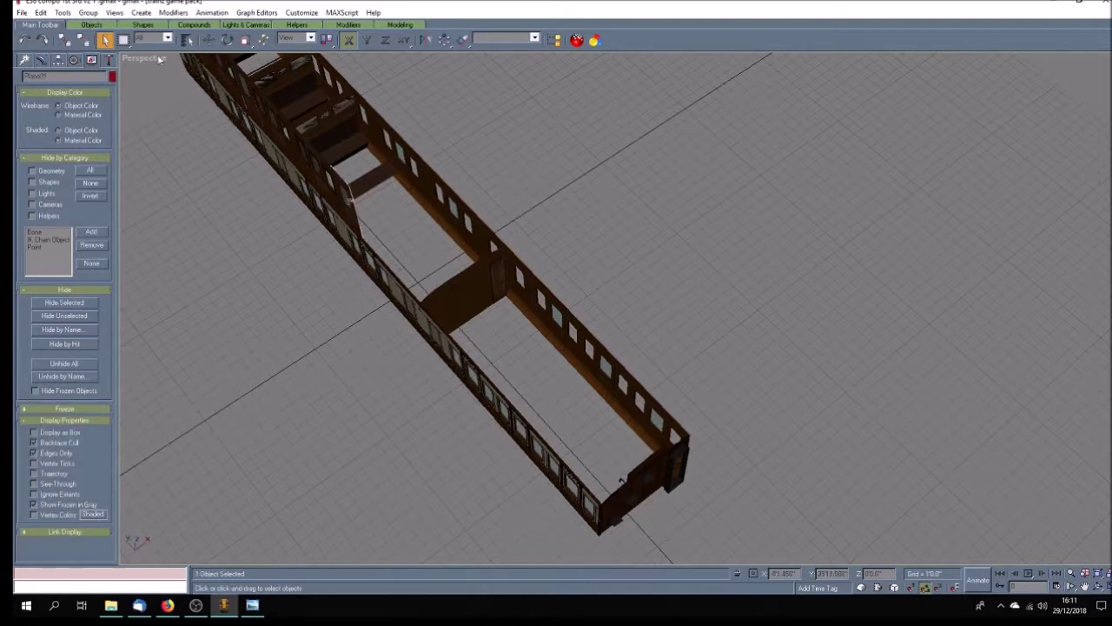
click(208, 39)
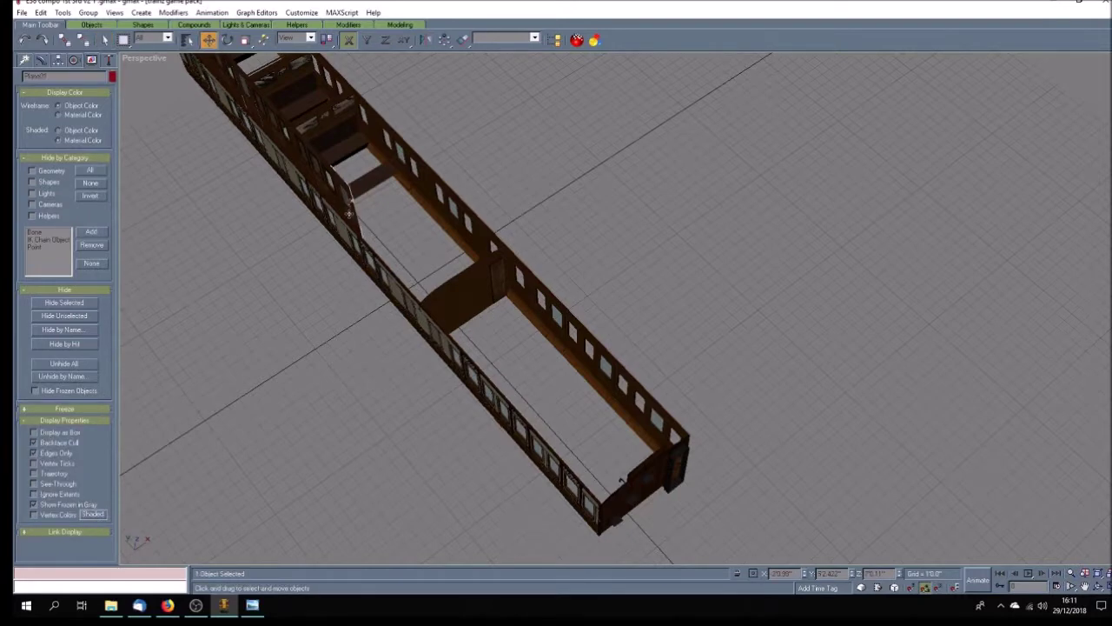
key(F3)
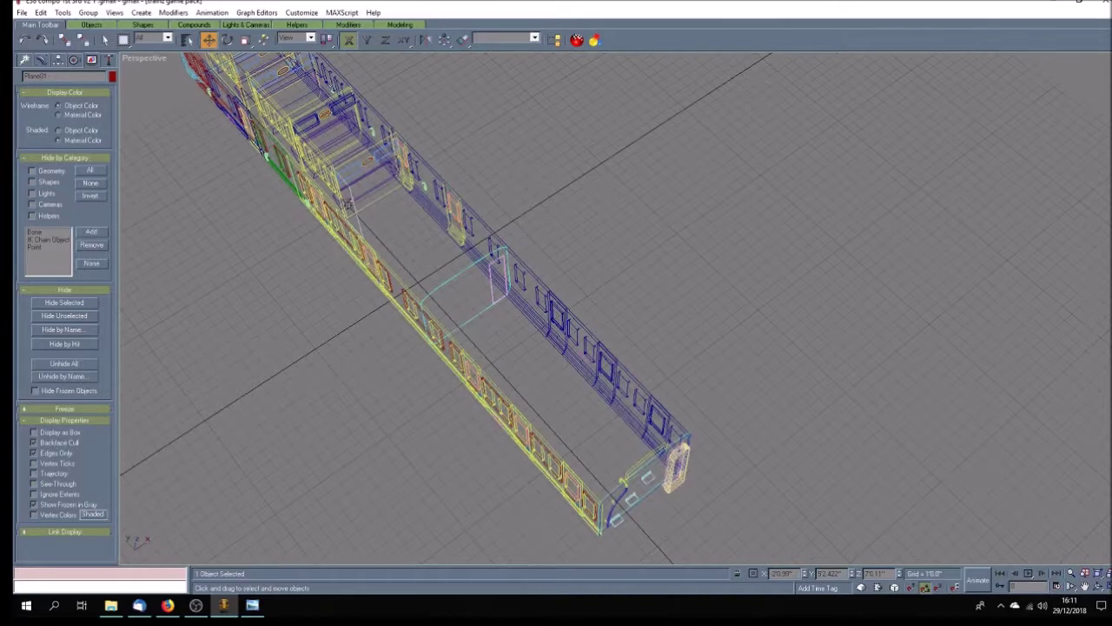
key(F3)
drag(345, 202, 397, 260)
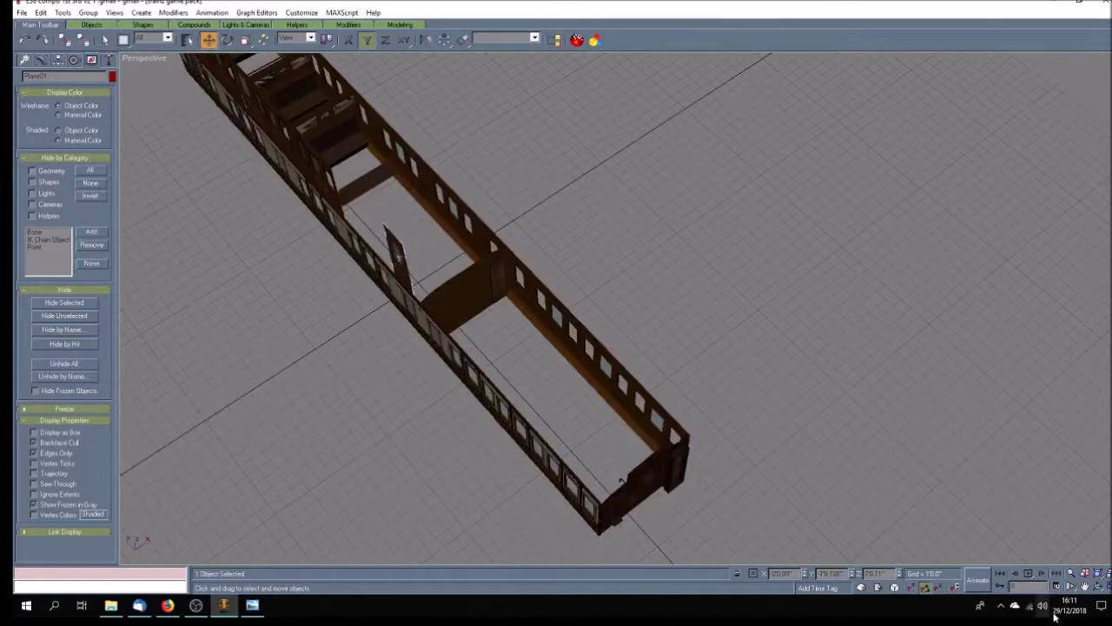
Step: Rotate the short corridor panel about the Z axis in the Perspective view
click(1097, 587)
mouse_move(556, 365)
mouse_down()
mouse_move(508, 348)
mouse_move(503, 302)
mouse_move(536, 303)
mouse_move(549, 318)
mouse_move(676, 313)
mouse_move(672, 330)
mouse_move(582, 344)
mouse_up()
right_click(421, 306)
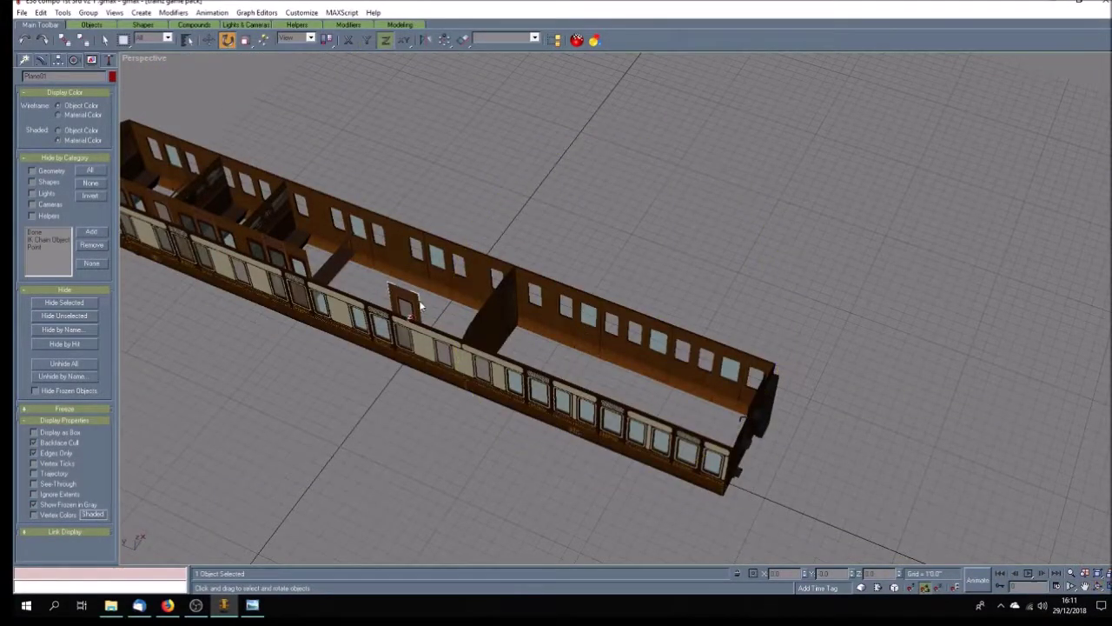
mouse_move(405, 295)
mouse_down()
mouse_move(427, 402)
mouse_move(393, 347)
mouse_up()
Step: Move the short panel along the Y axis in the Top view until its end meets the cross partition, then deselect it
click(1099, 586)
drag(625, 444, 383, 313)
click(209, 39)
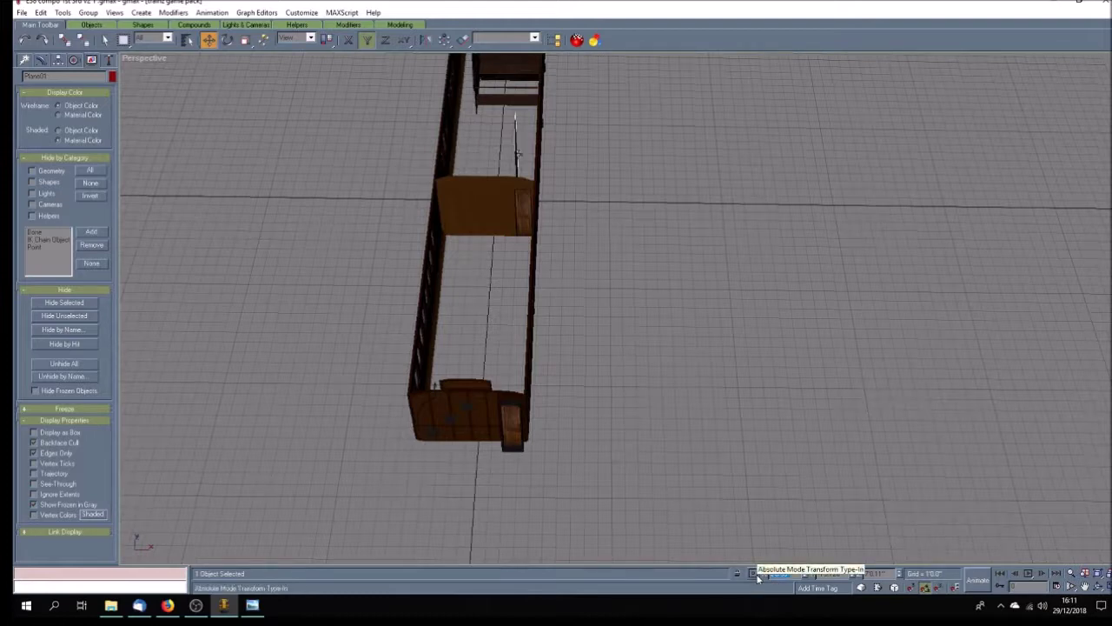
click(1108, 590)
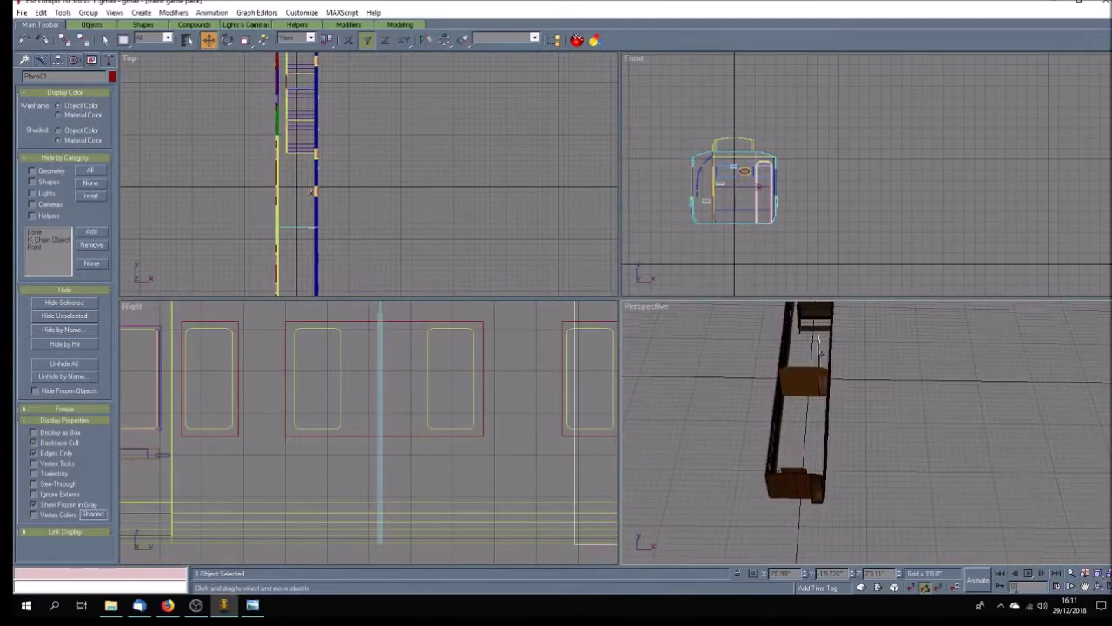
click(1083, 588)
drag(310, 241, 377, 203)
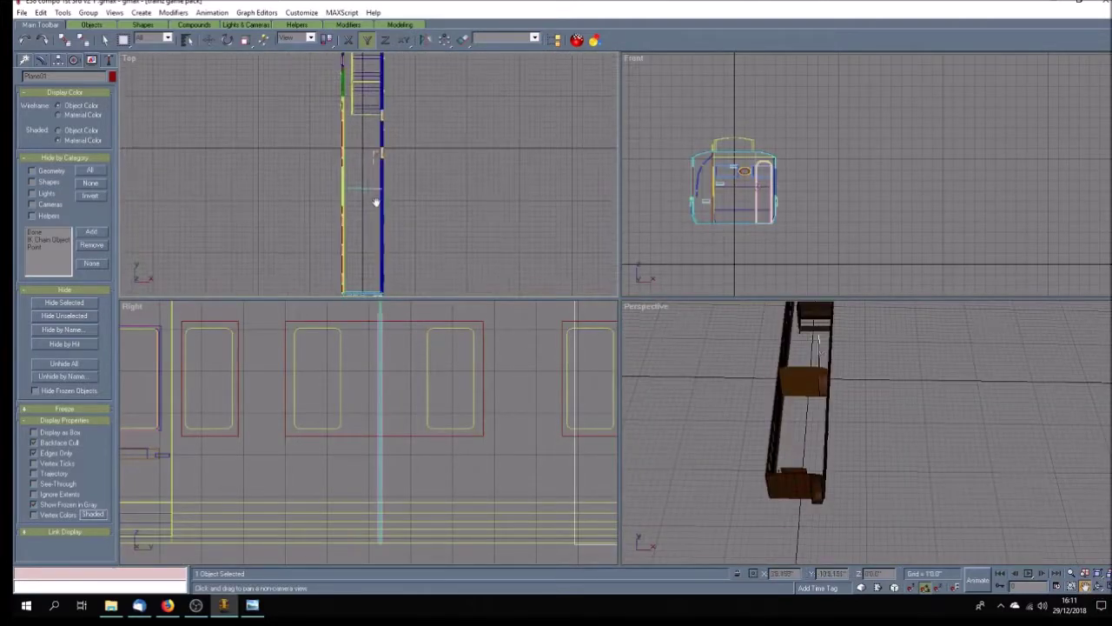
scroll(355, 167, up, 3)
click(208, 40)
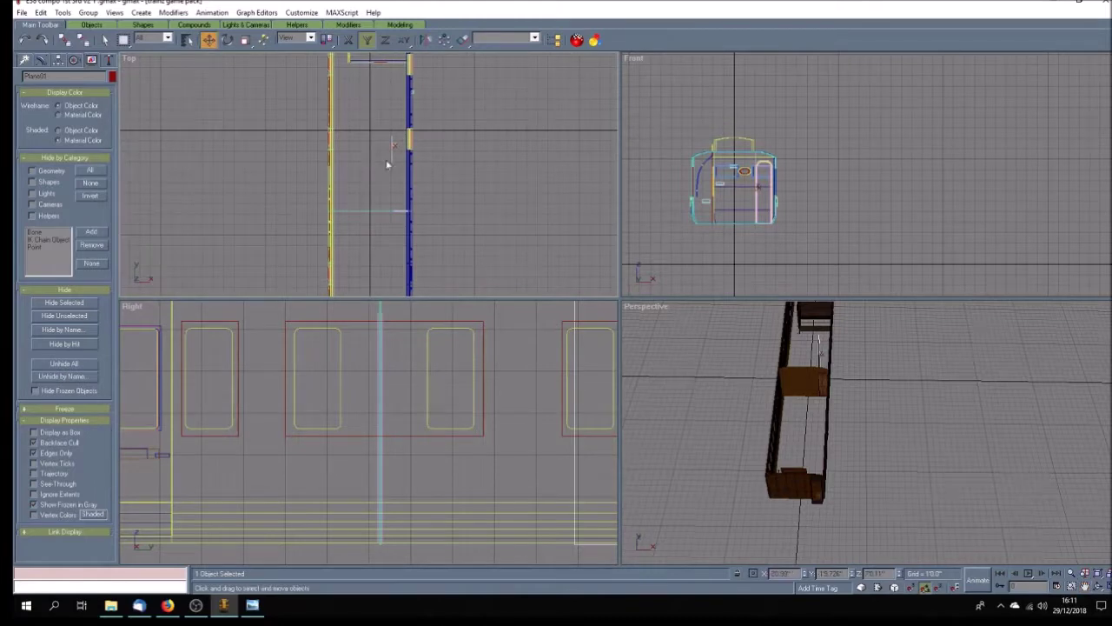
drag(392, 150, 391, 224)
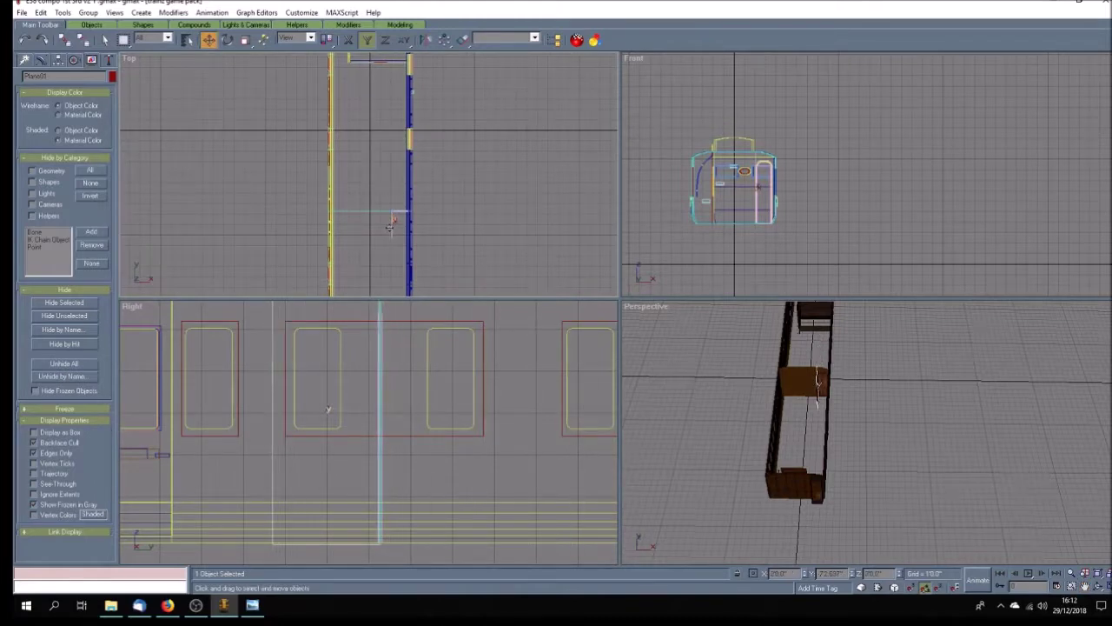
click(465, 263)
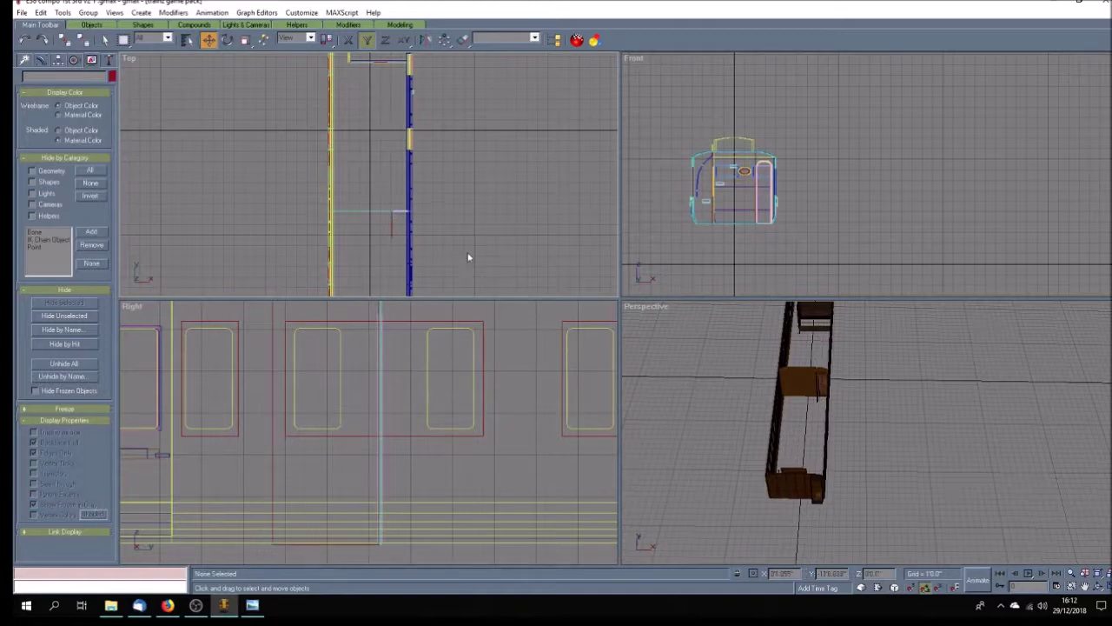
Step: Move the seat parts on both sides of the compartment cross partition away from it along the Y axis in the Top view
scroll(468, 252, down, 2)
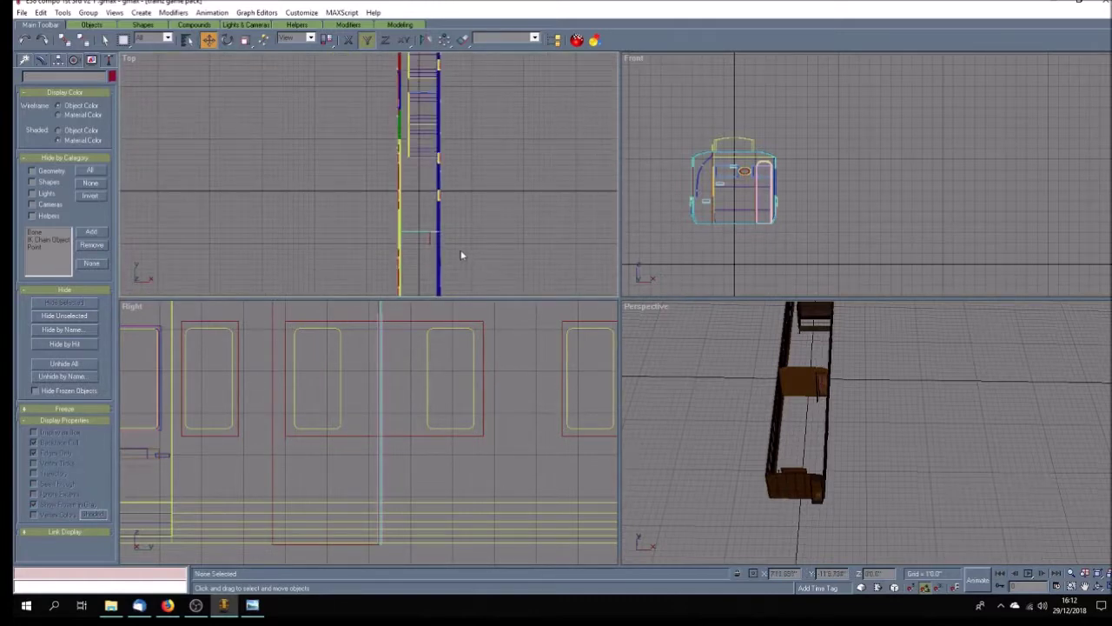
scroll(448, 161, up, 4)
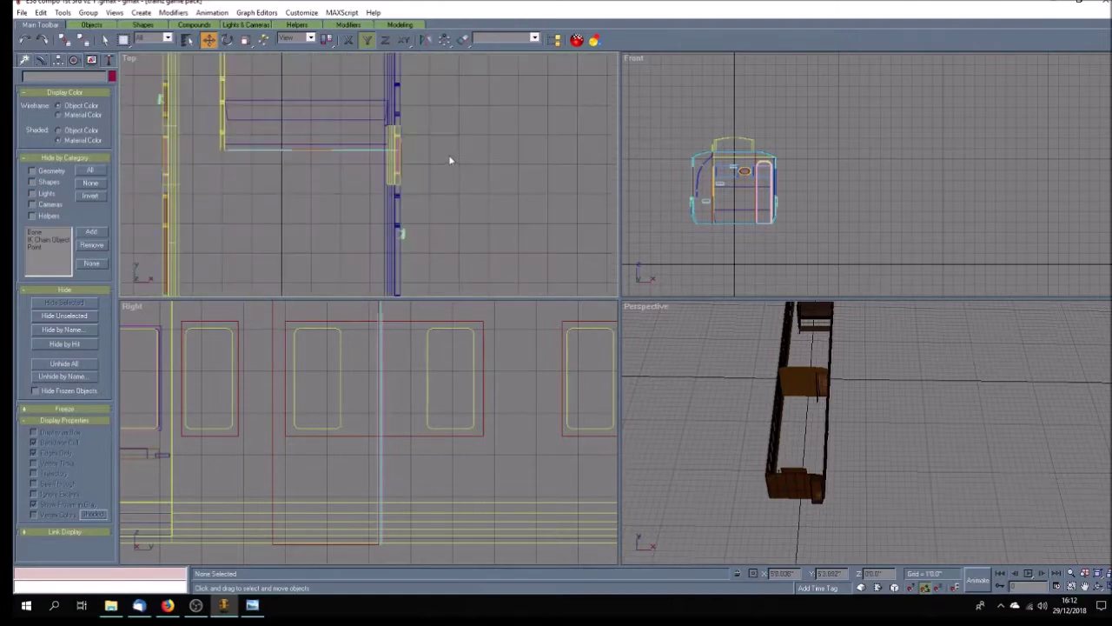
scroll(448, 159, down, 1)
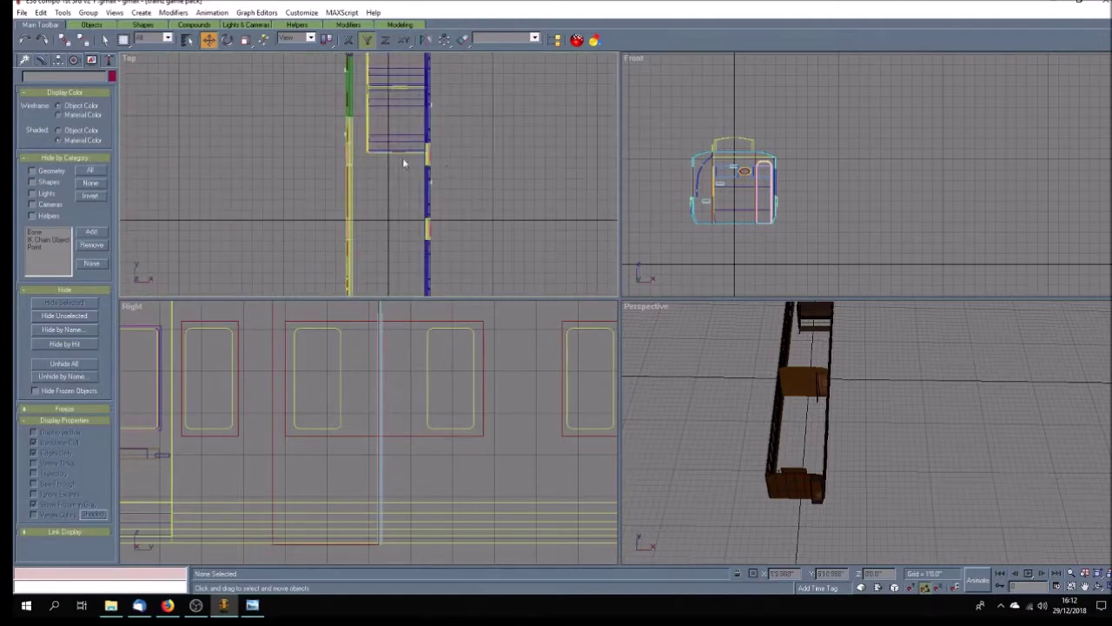
scroll(397, 83, up, 6)
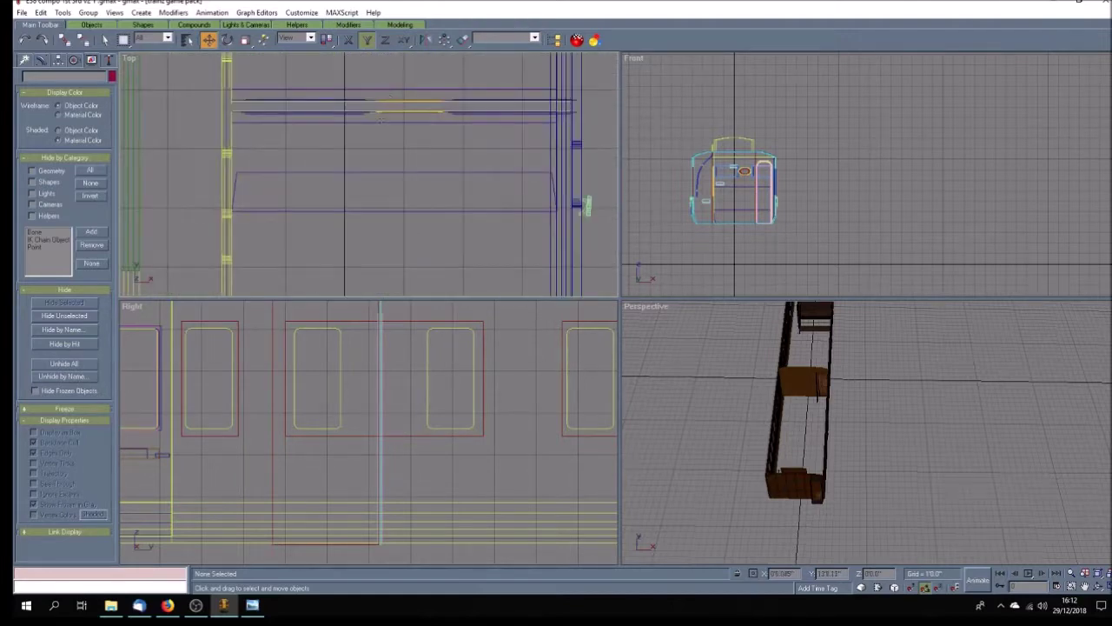
click(374, 121)
drag(373, 122, 374, 171)
drag(373, 89, 379, 63)
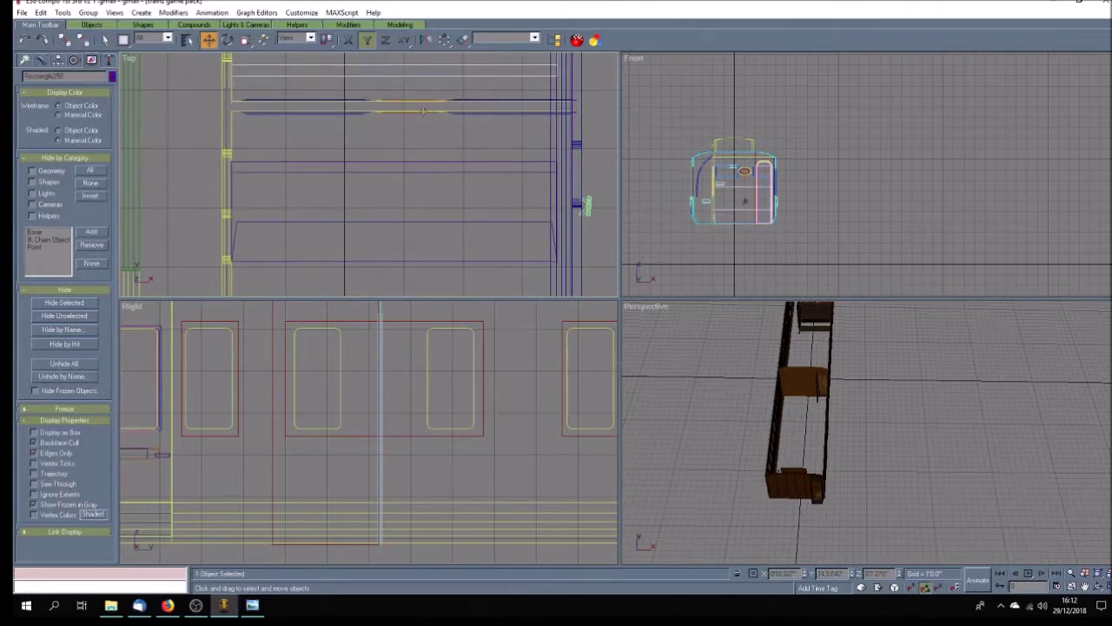
Step: Select all objects of the compartment cross partition between the seats and combine them into one group
click(432, 144)
drag(345, 106, 473, 132)
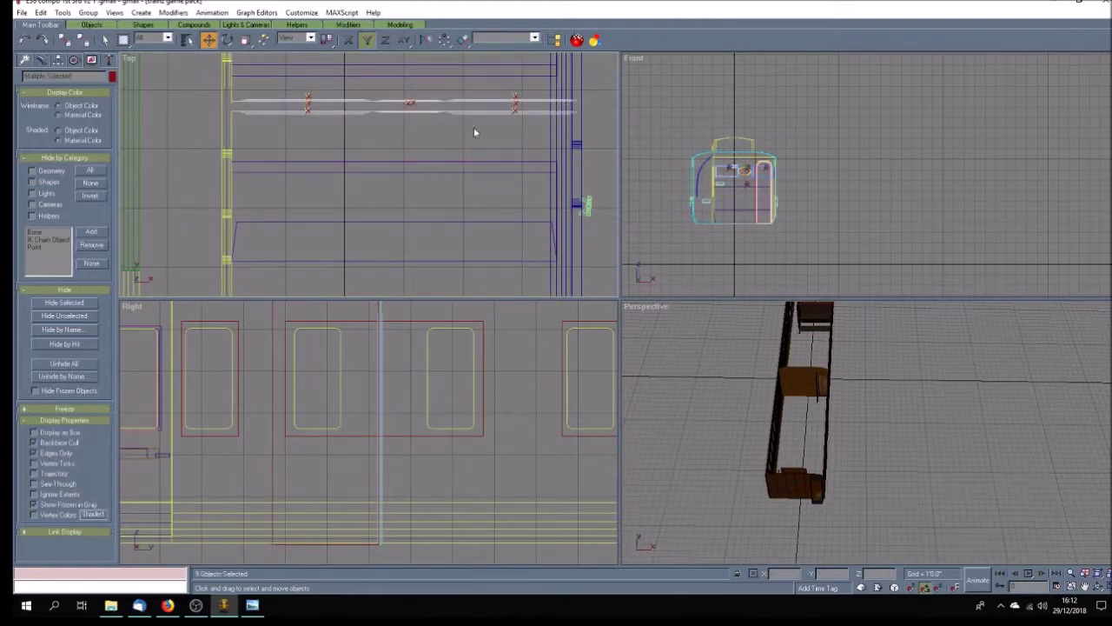
click(88, 13)
click(100, 25)
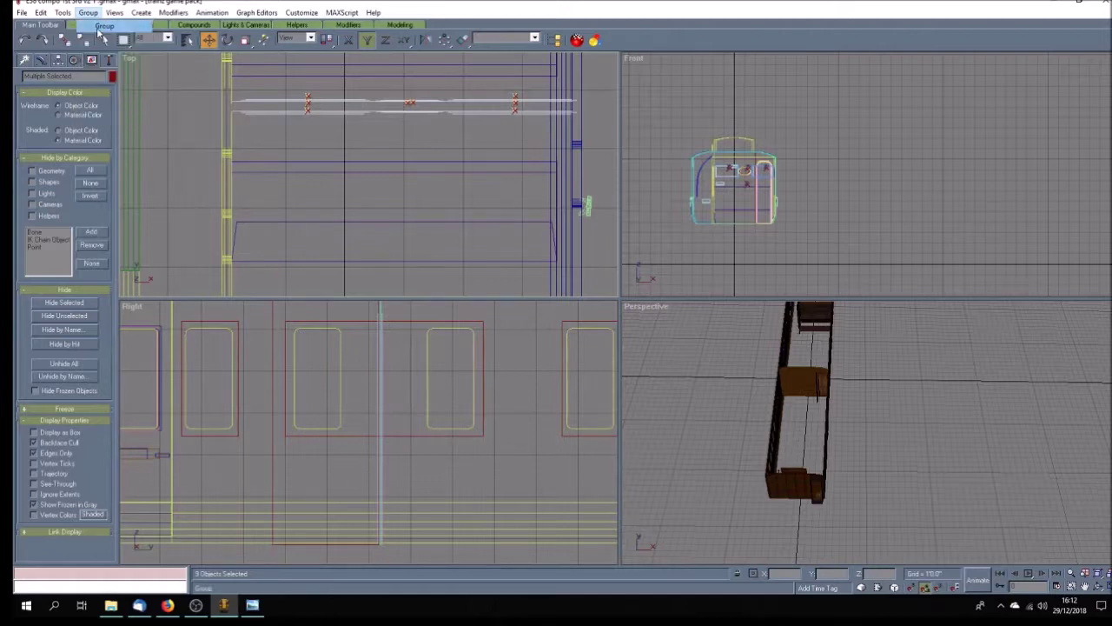
click(533, 317)
Step: Rotate the new compartment partition group 180 degrees about the Z axis in the Top view
click(227, 40)
drag(395, 111, 425, 213)
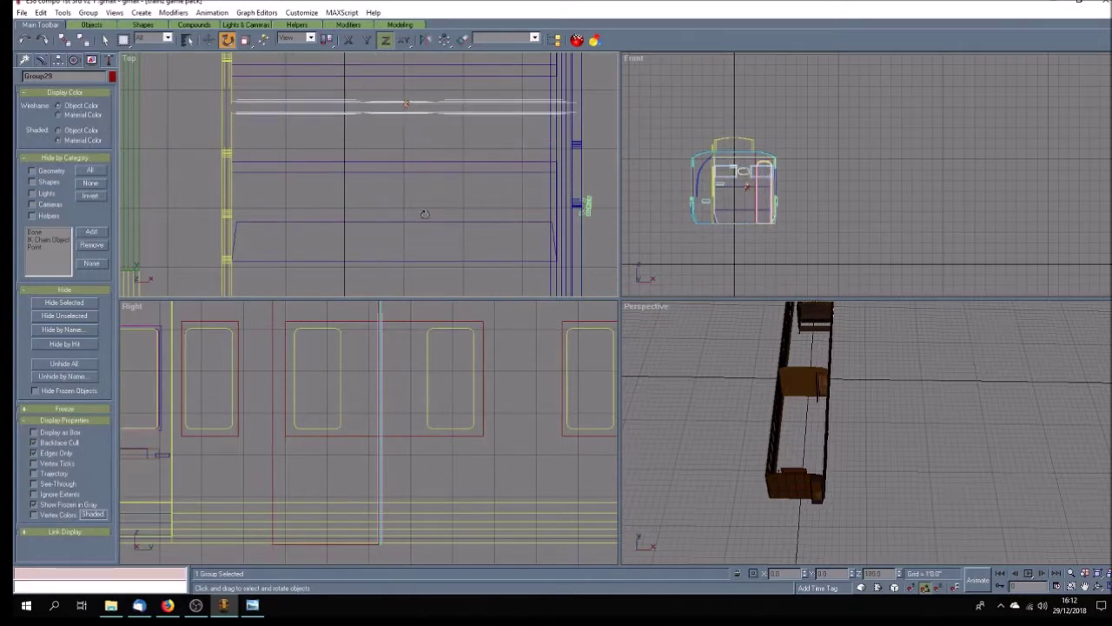
key(w)
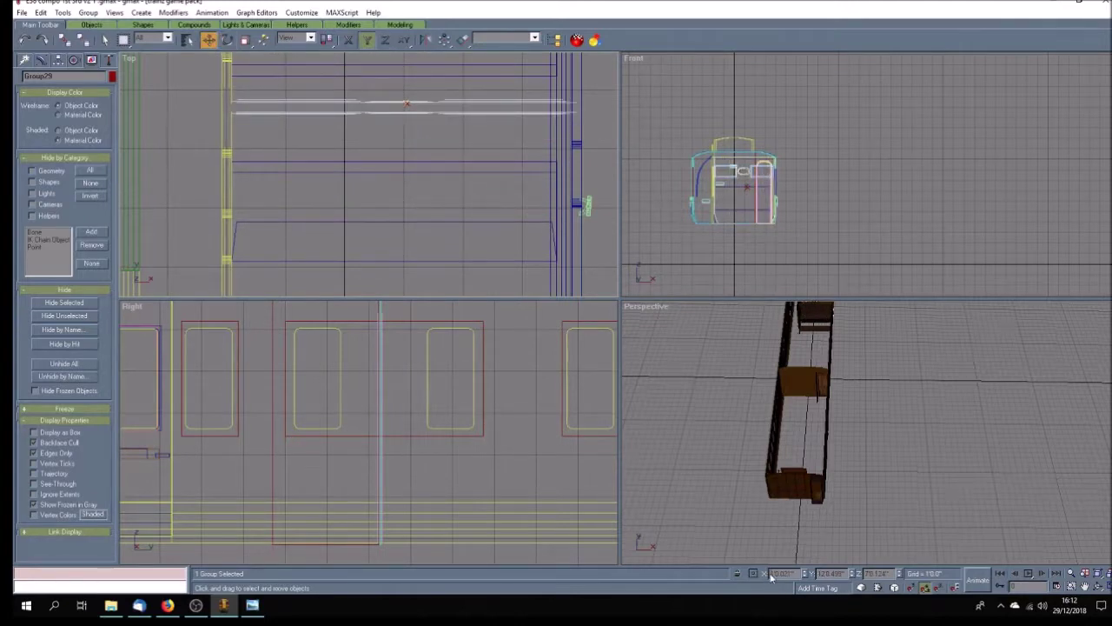
Step: Set the rotated partition group's X position to -1'0.021" so it shifts across the coach to the opposite side, then deselect it
drag(406, 105, 289, 104)
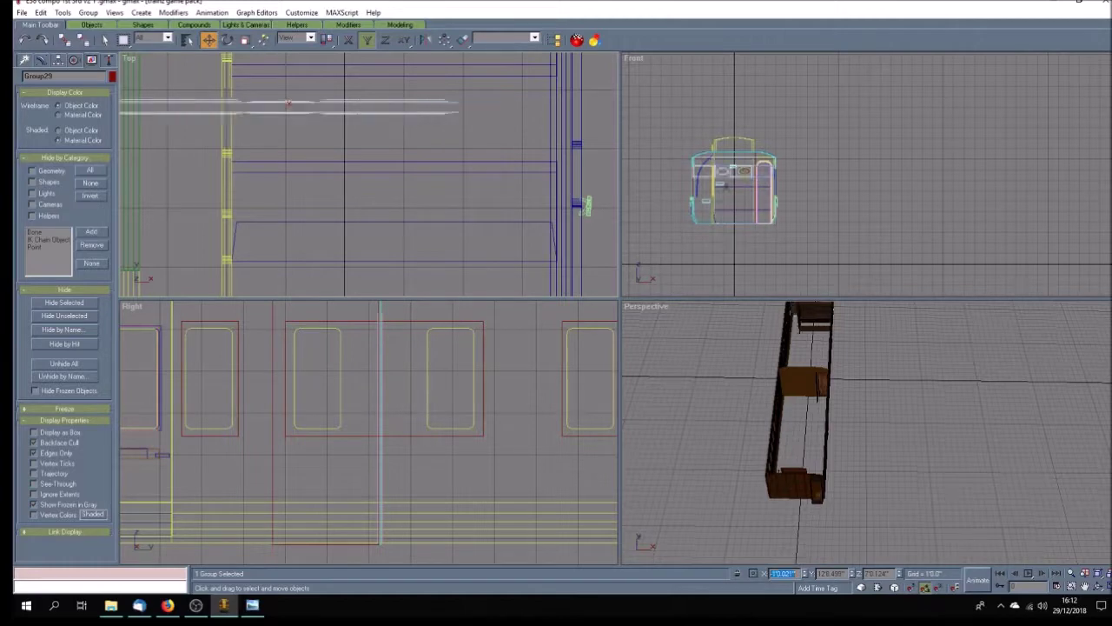
click(377, 191)
scroll(400, 185, down, 4)
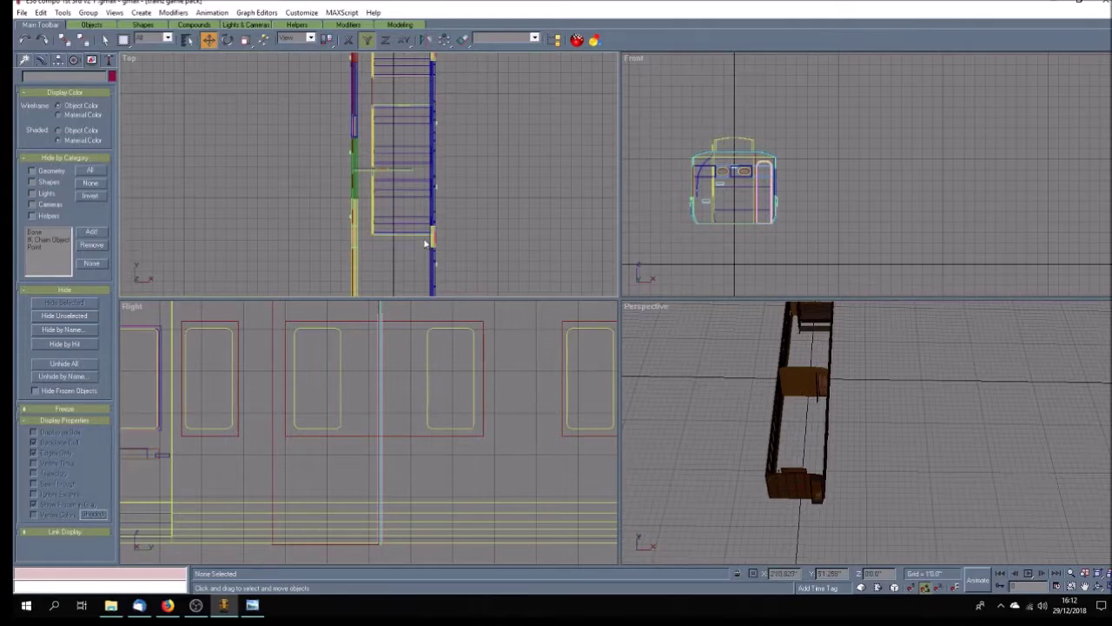
Step: Move the partition group along the Y axis in the Top view, past the middle cross partition to the far part of the coach
click(386, 168)
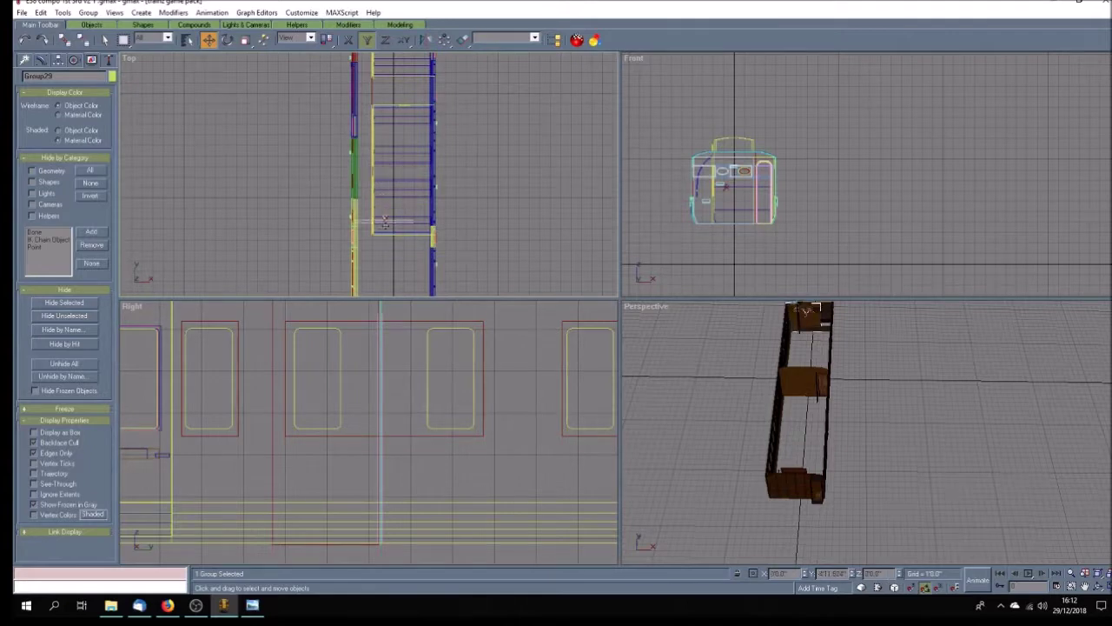
scroll(400, 237, down, 5)
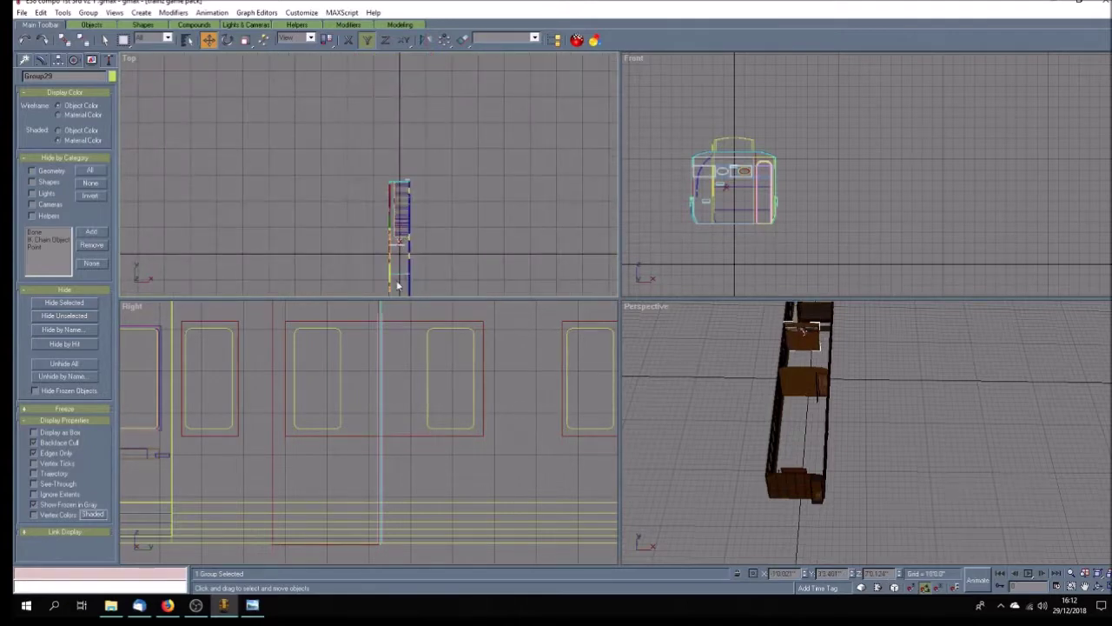
scroll(405, 254, down, 2)
scroll(401, 289, up, 5)
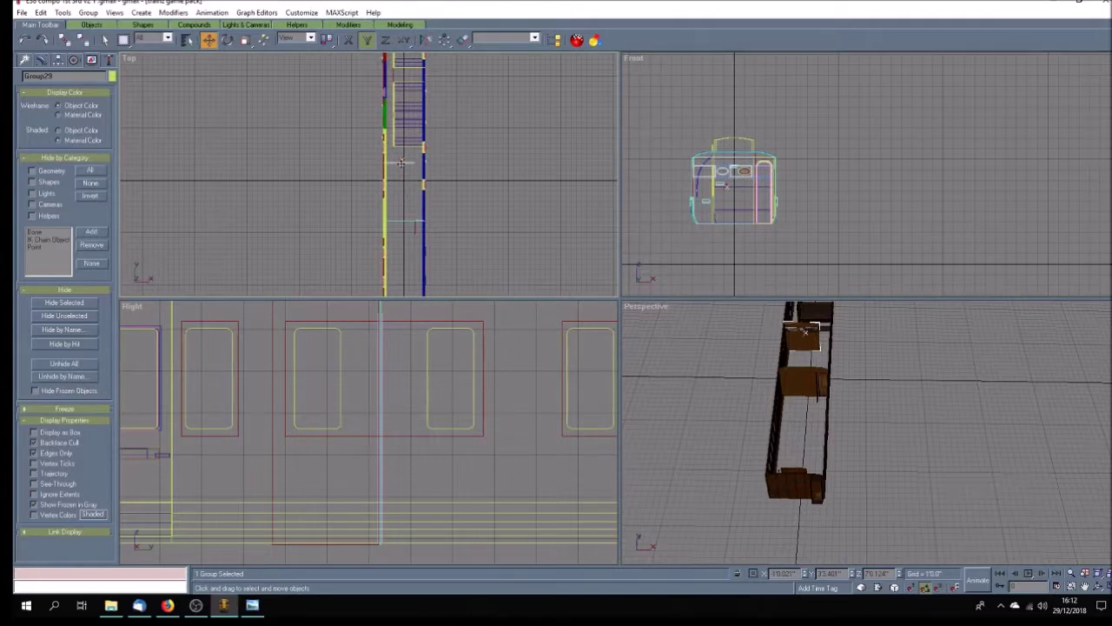
drag(398, 162, 404, 289)
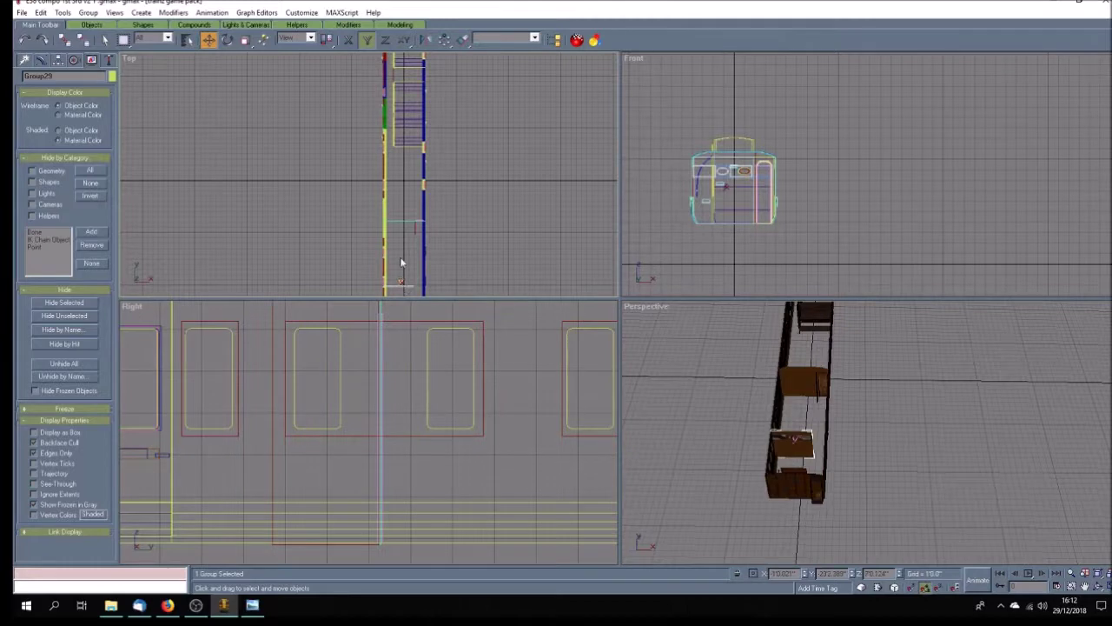
Step: Move the partition group horizontally in the Right view to midway between the first pair of large windows near the coach end
scroll(401, 263, down, 5)
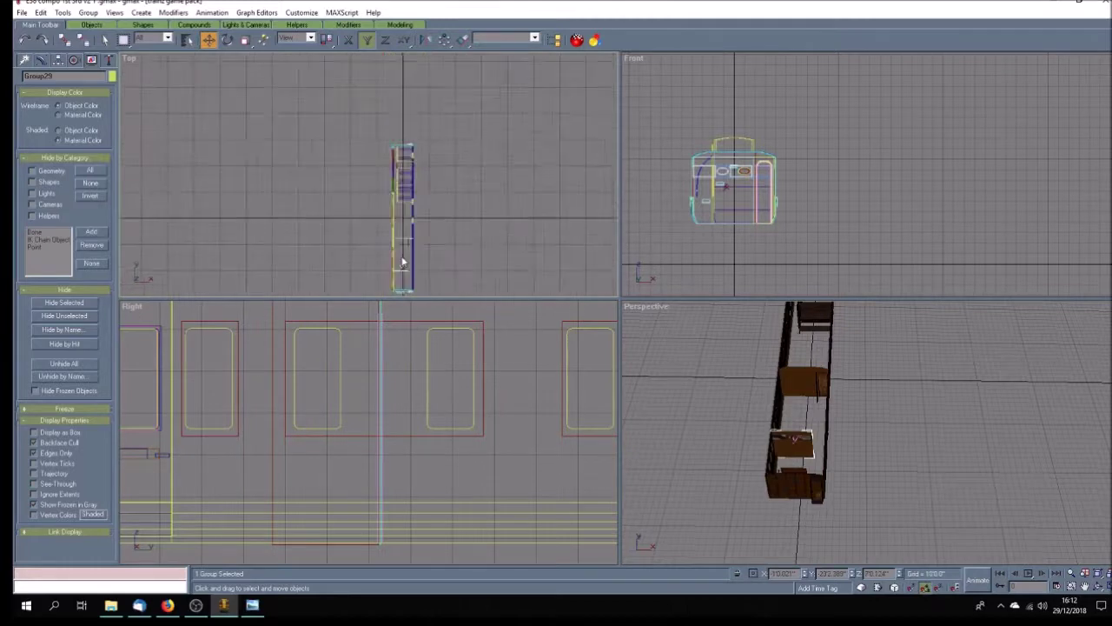
click(1084, 587)
scroll(504, 410, down, 6)
drag(363, 412, 473, 424)
drag(325, 423, 460, 425)
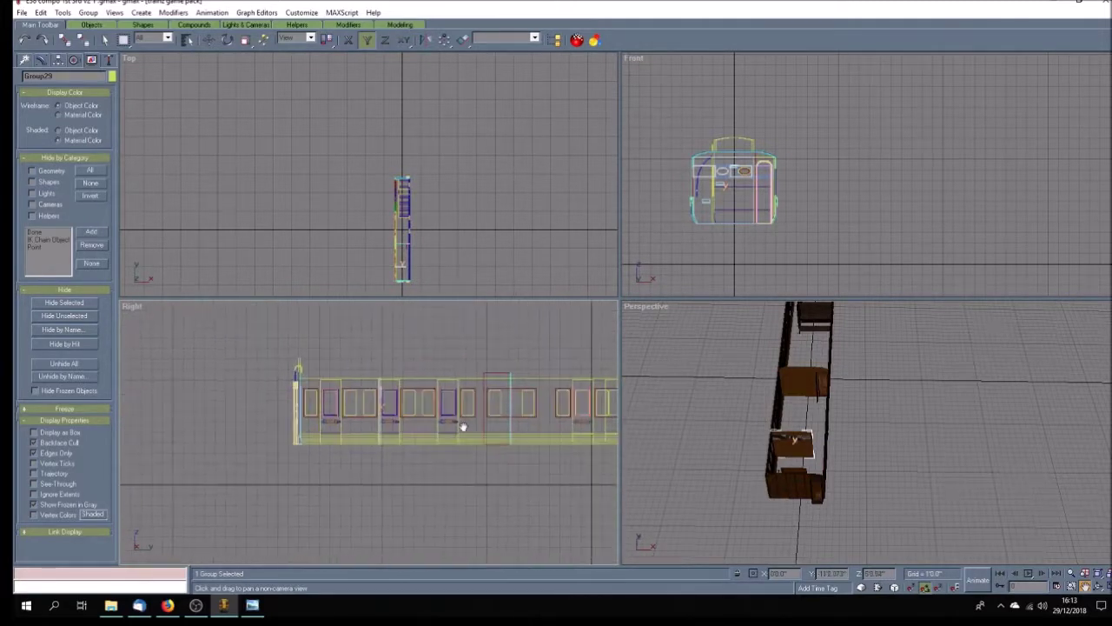
drag(330, 422, 422, 420)
scroll(438, 421, up, 5)
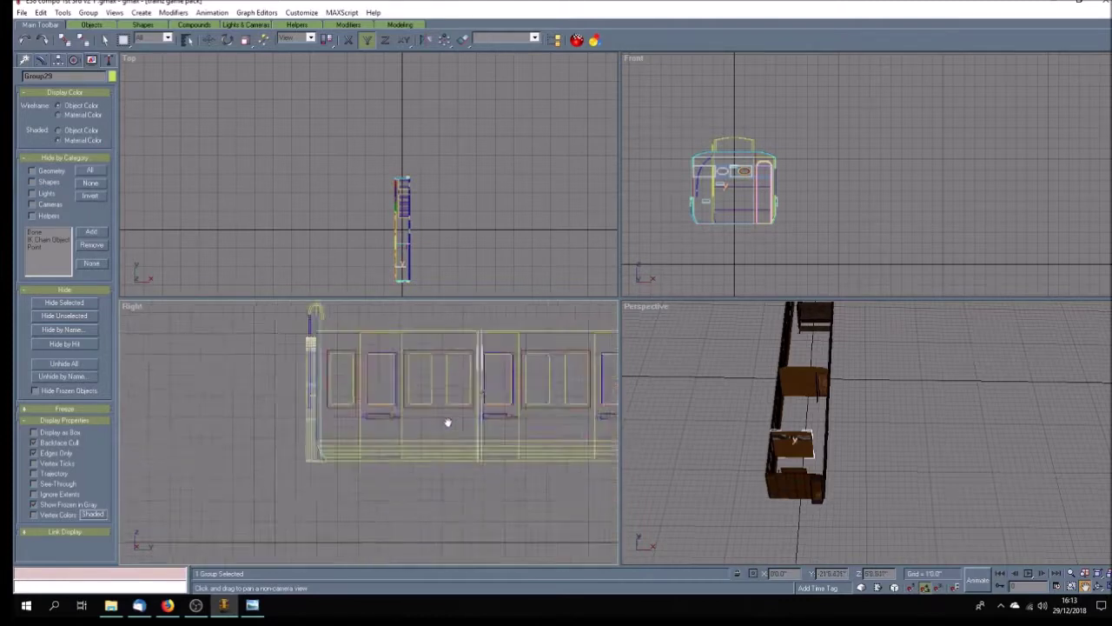
click(208, 44)
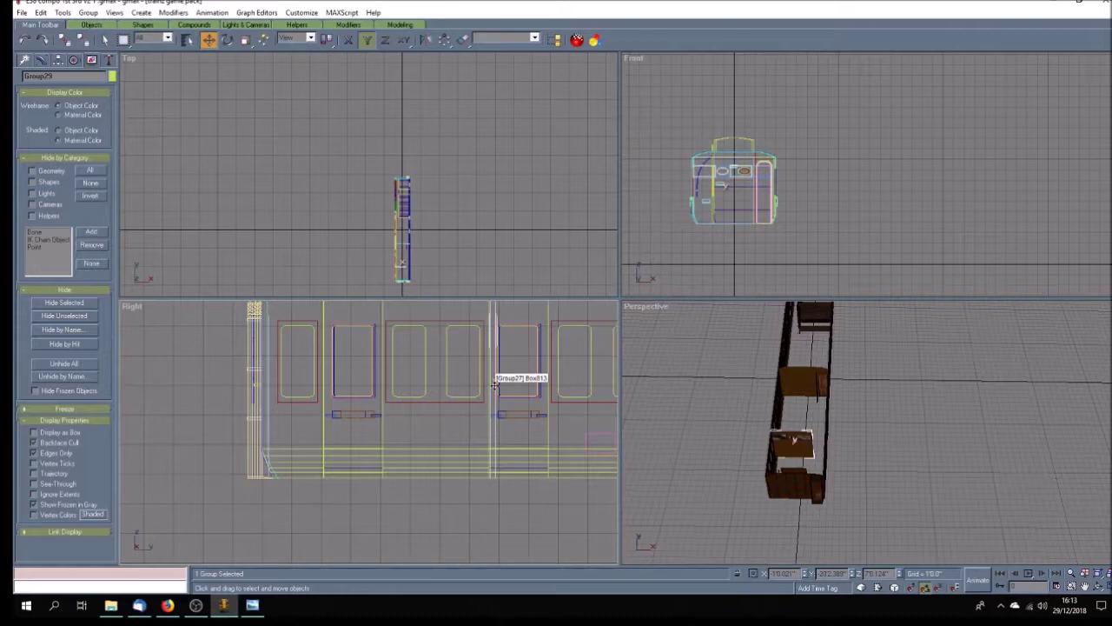
drag(495, 386, 438, 383)
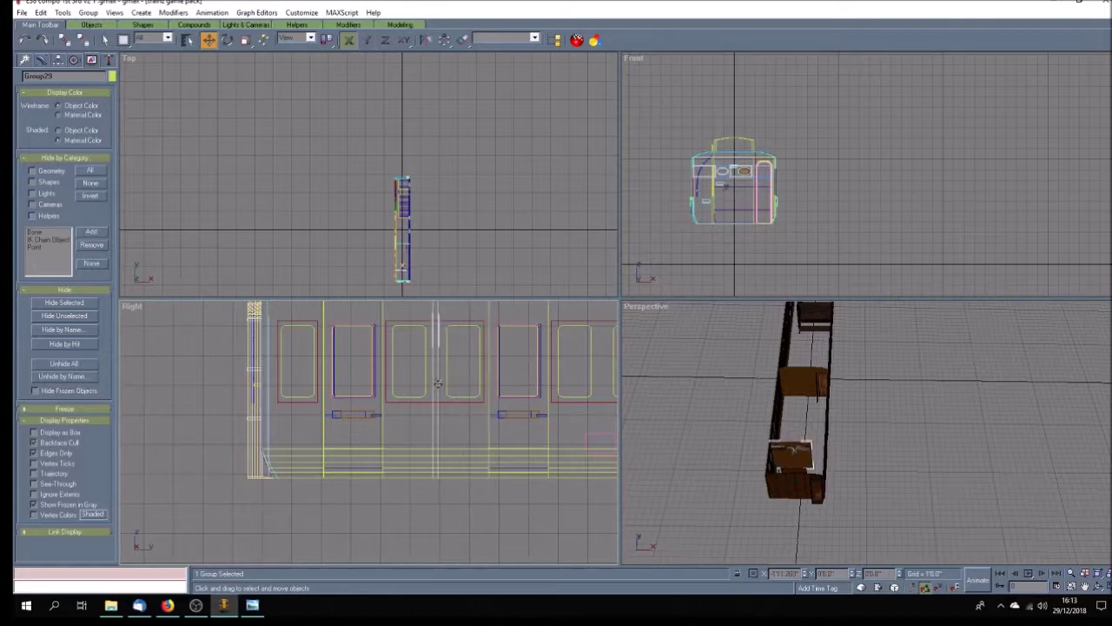
Step: Clone the partition group once in the Right view, placing it midway between the next pair of large windows, then deselect it
scroll(409, 392, down, 4)
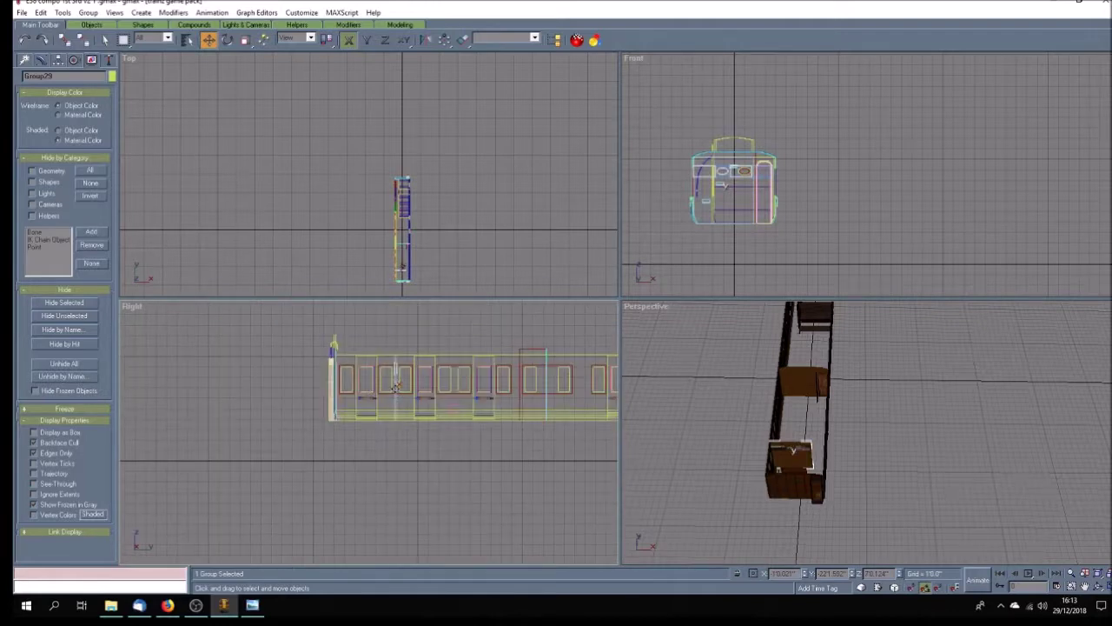
drag(396, 387, 456, 399)
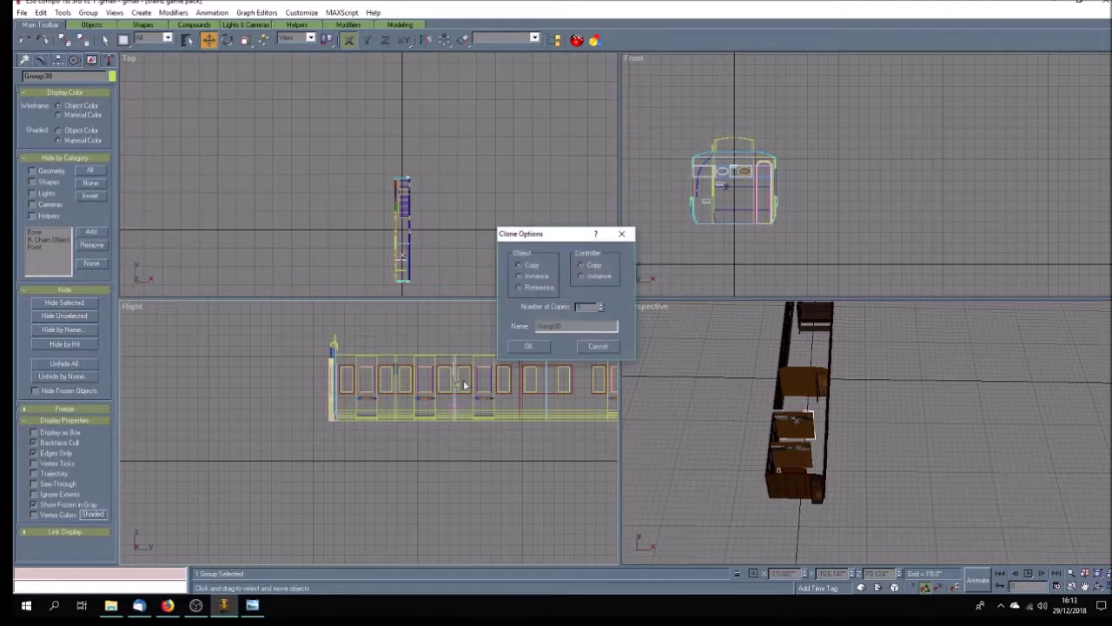
click(531, 348)
click(482, 337)
scroll(459, 361, down, 5)
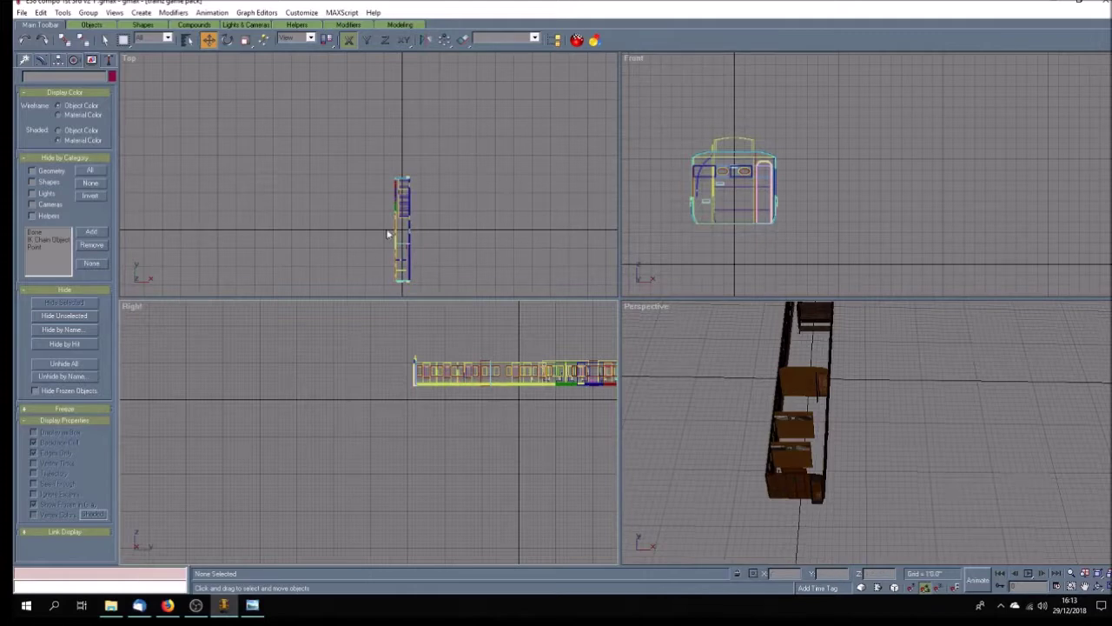
Step: Move the last compartment's seat along the Y axis in the Top view, clear of the end cross partition
scroll(403, 199, up, 4)
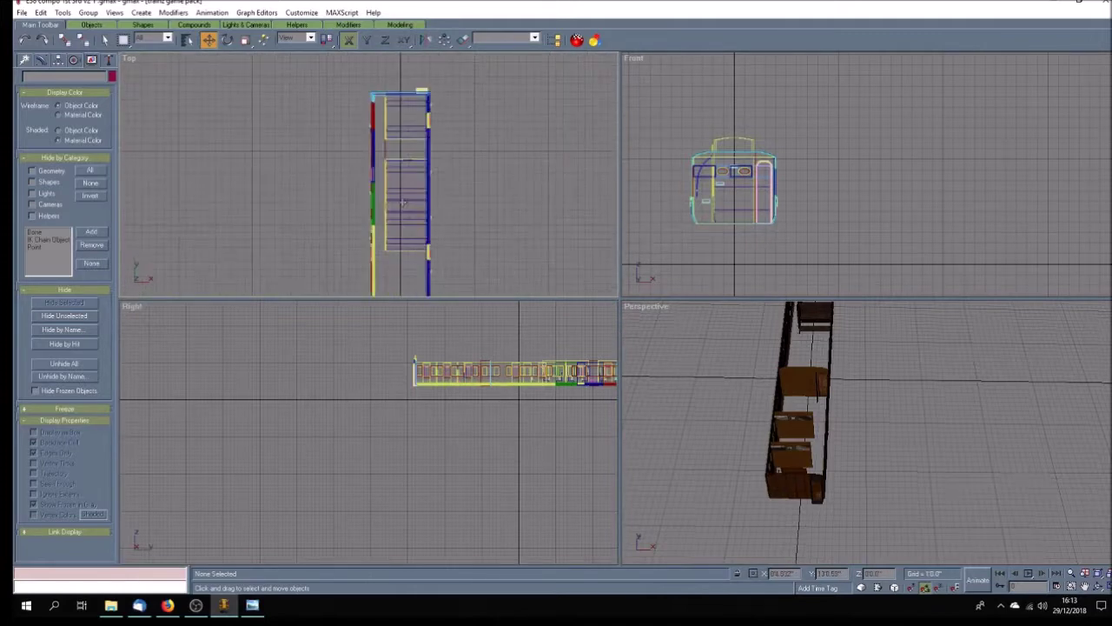
scroll(405, 259, up, 3)
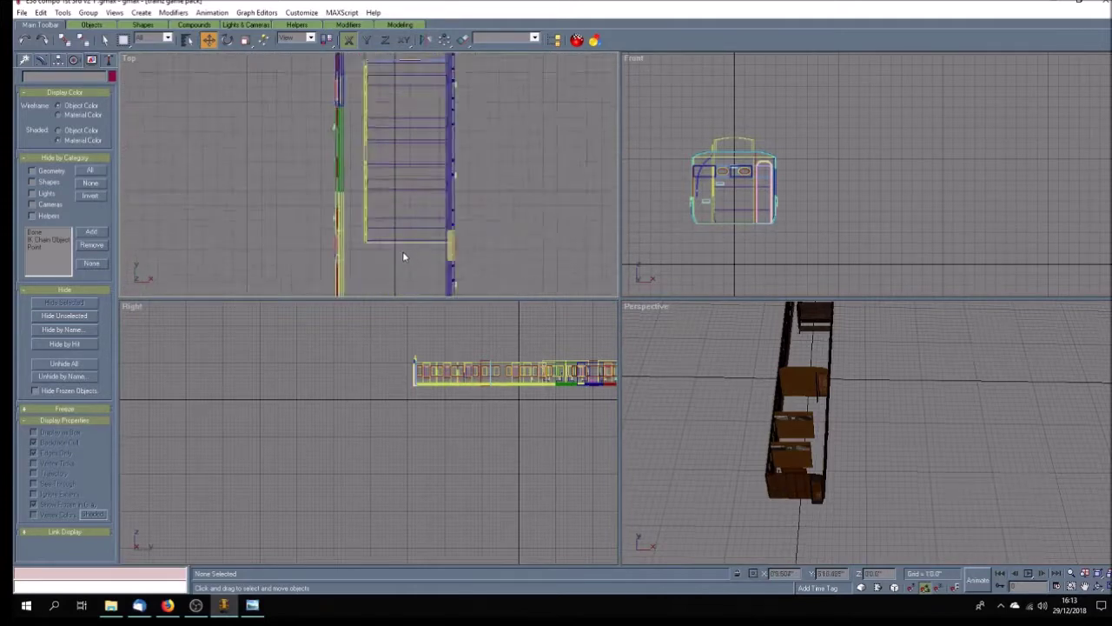
click(412, 219)
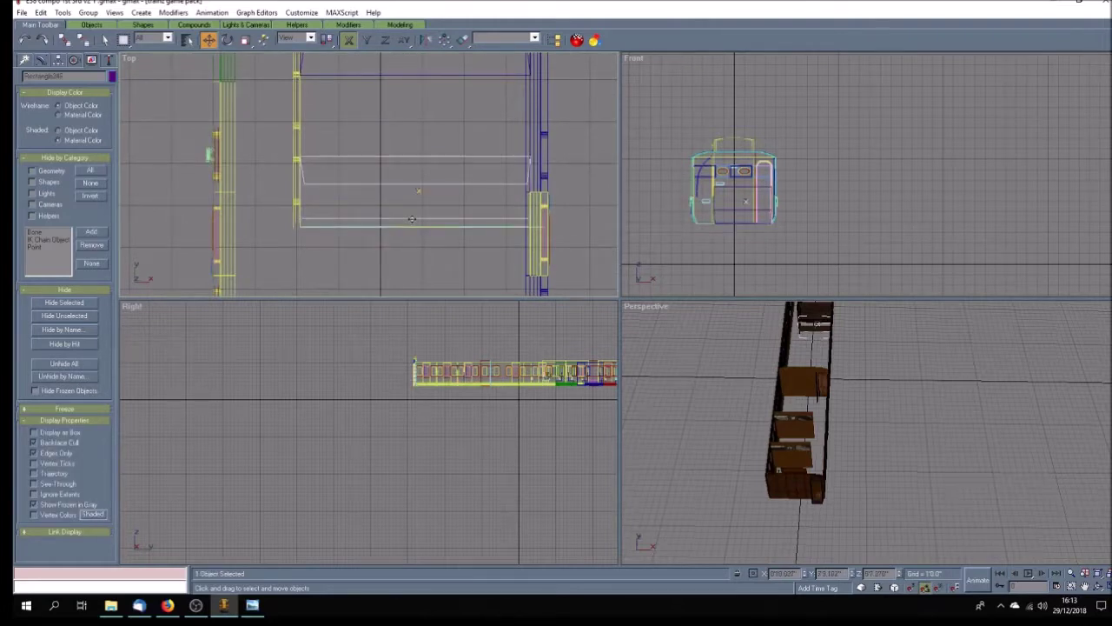
key(F8)
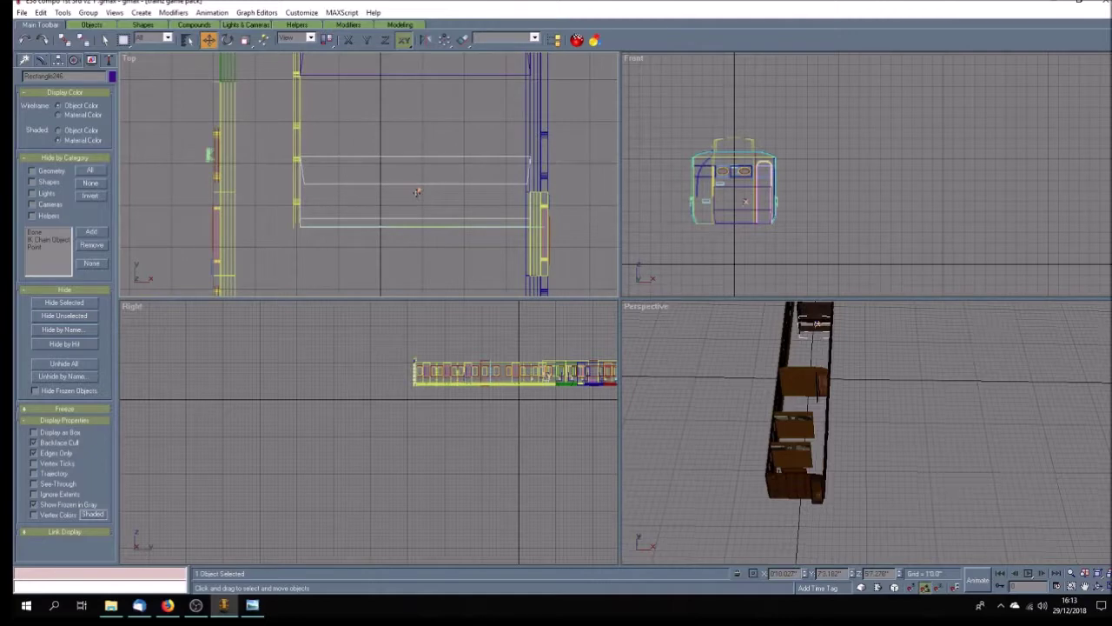
key(F6)
drag(417, 191, 418, 120)
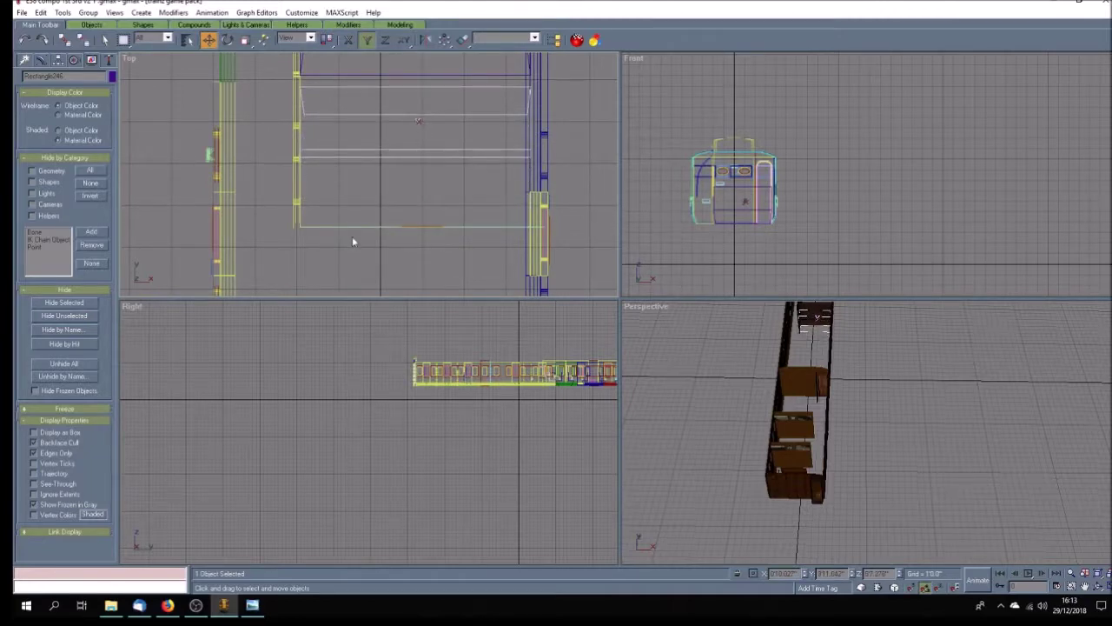
Step: Group all objects of the end cross partition and rotate the group 180 degrees about the Z axis in the Top view
drag(335, 214, 498, 244)
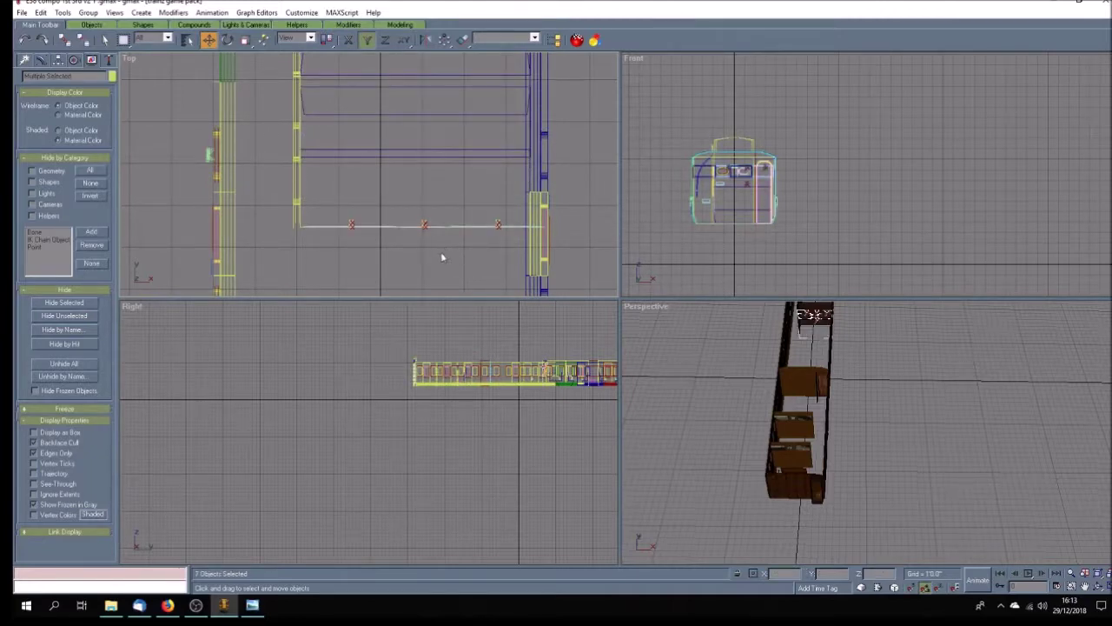
click(88, 12)
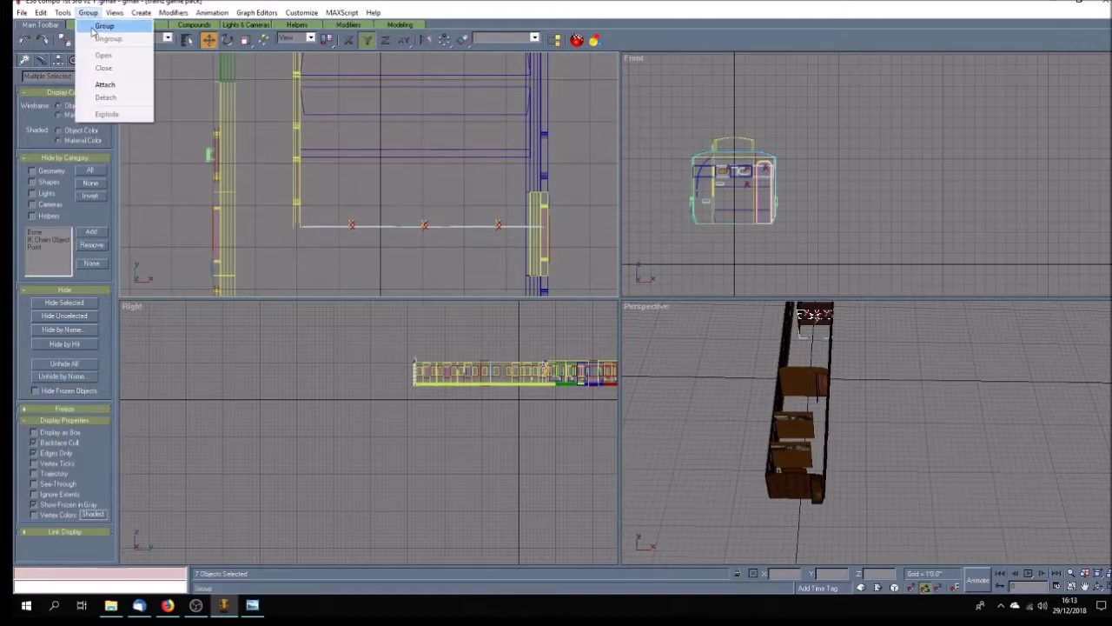
click(103, 26)
click(532, 316)
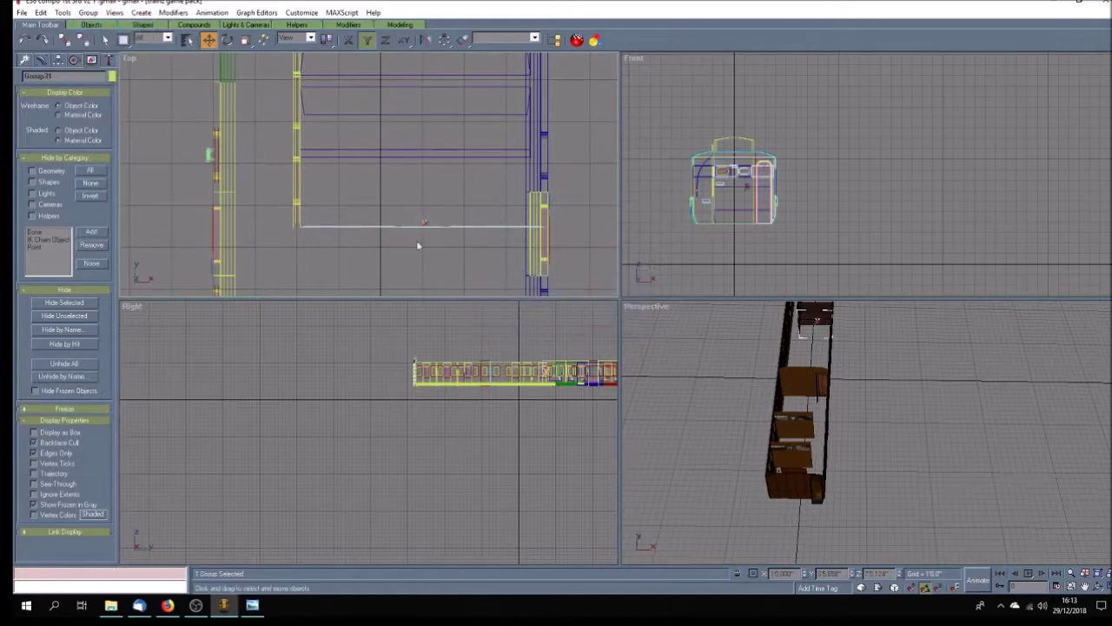
click(227, 40)
drag(380, 226, 420, 329)
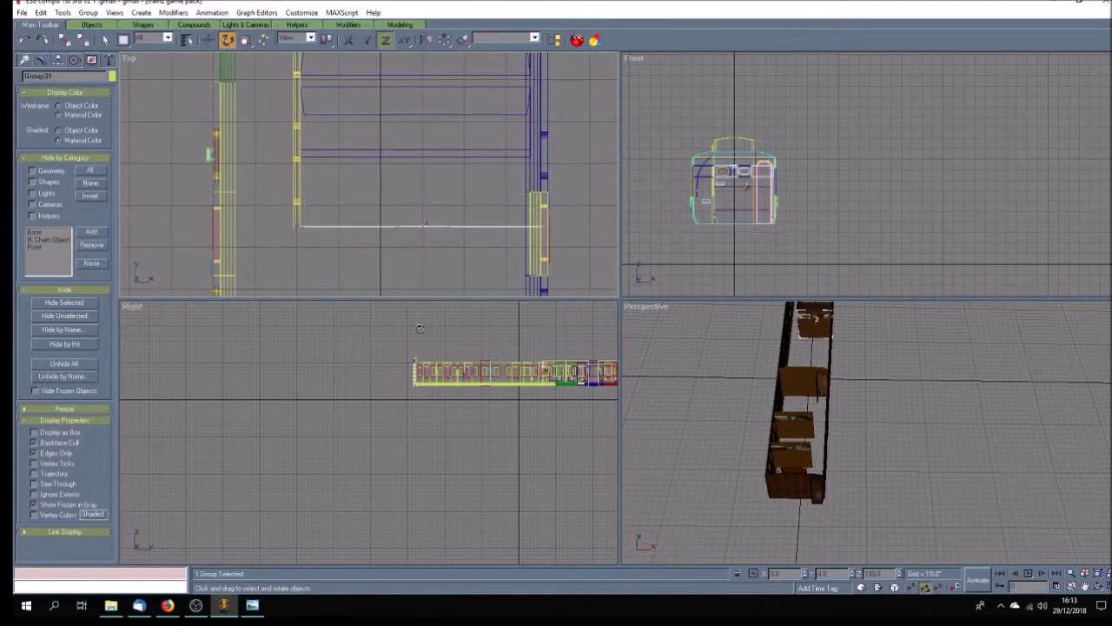
Step: Set the end partition group's X position to -1'0.000" and shift it along the Y axis clear of the corridor panel
click(208, 39)
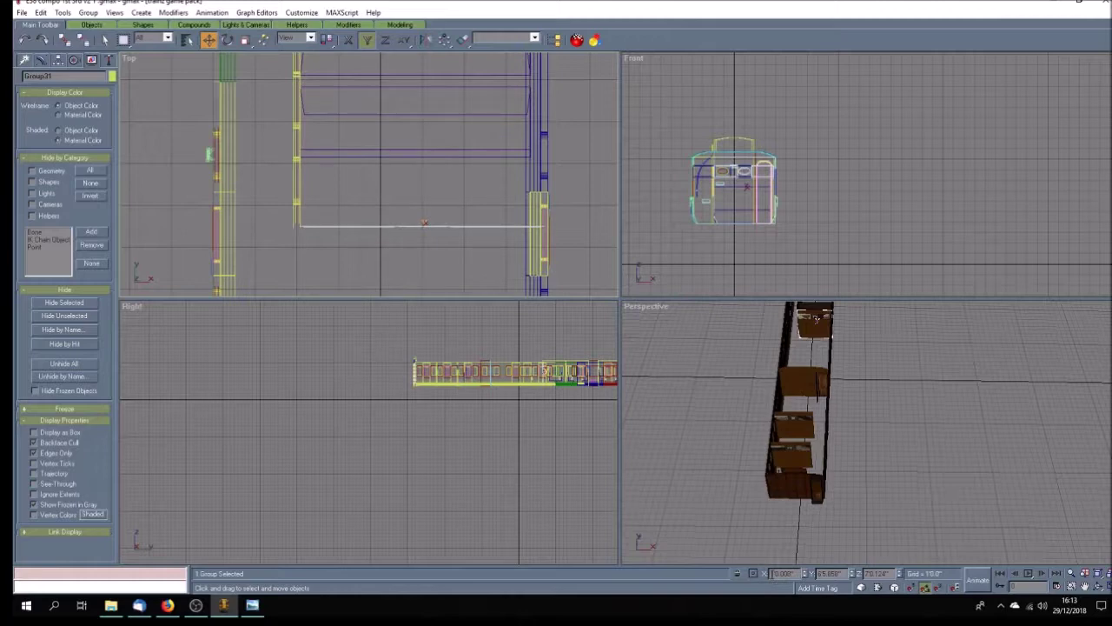
double_click(782, 574)
text(-10)
key(Return)
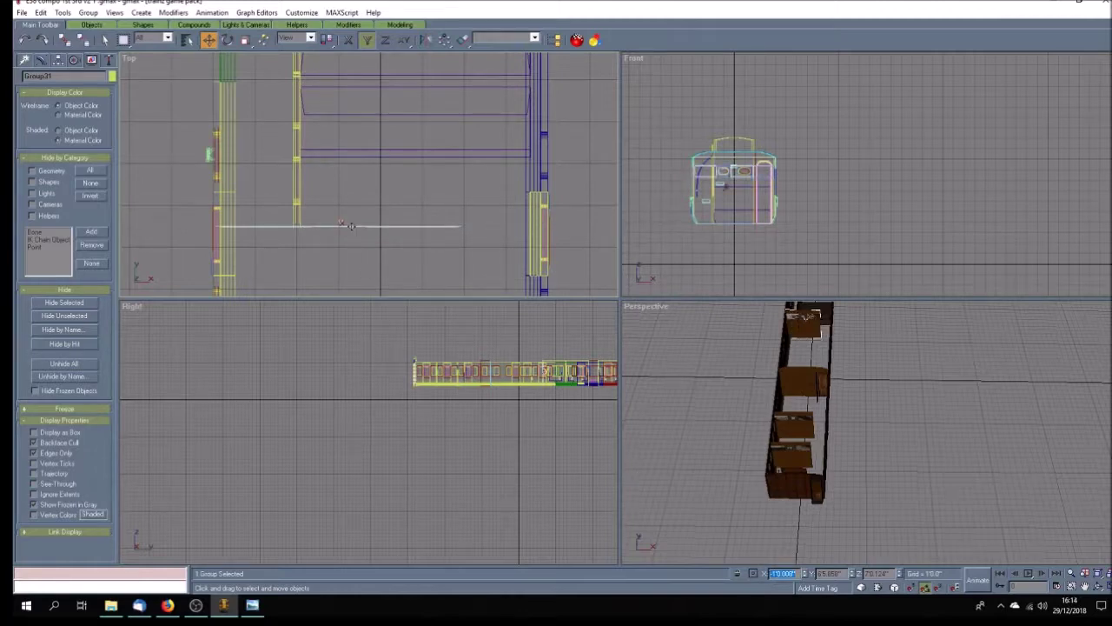
key(Tab)
text(-9.867)
key(Return)
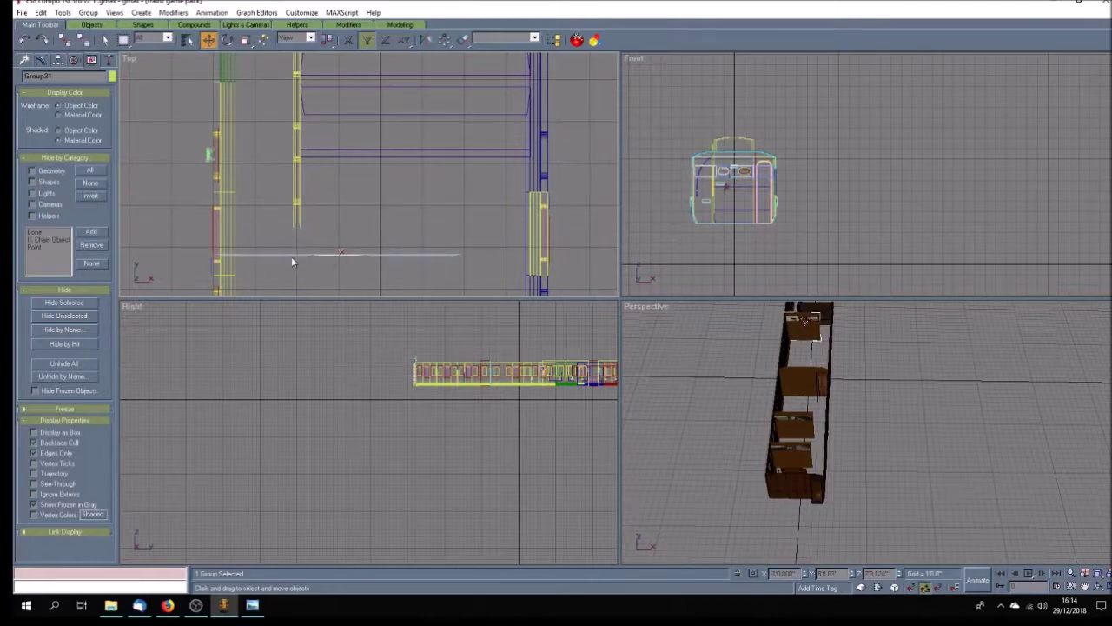
Step: Move the end partition group along the Y axis in the Top view to just beyond the middle cross partition
click(1085, 587)
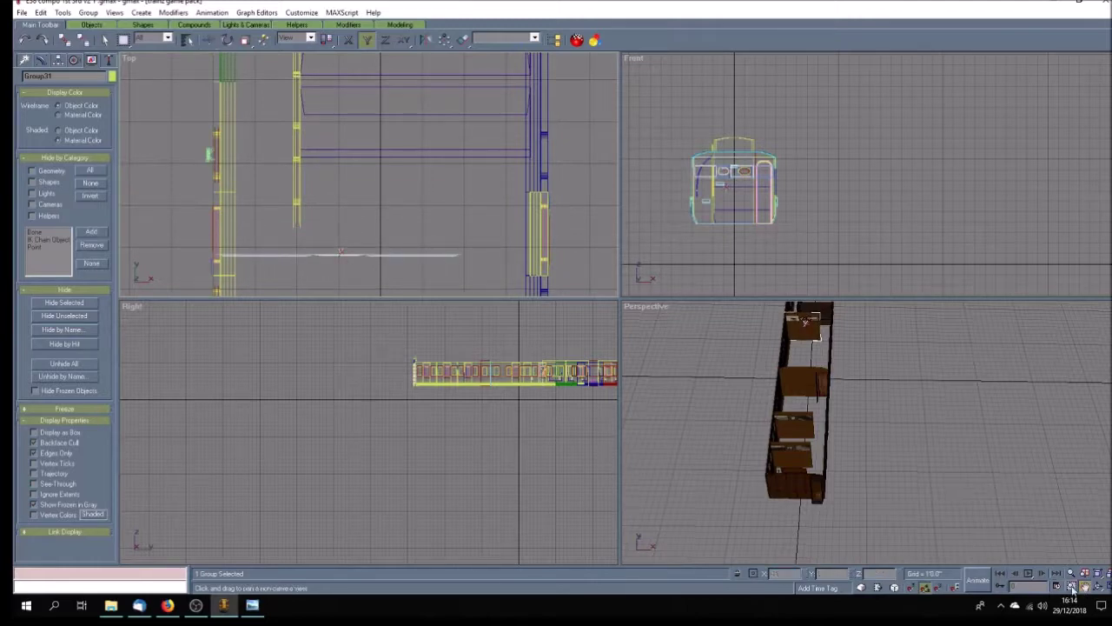
drag(385, 276, 427, 203)
scroll(430, 192, down, 6)
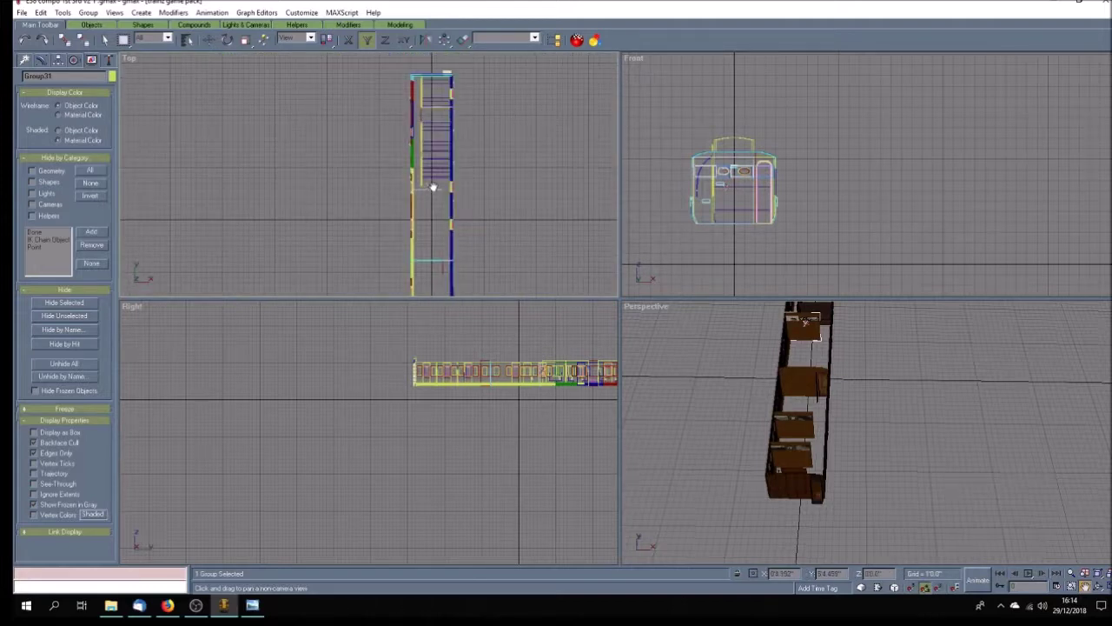
right_click(376, 140)
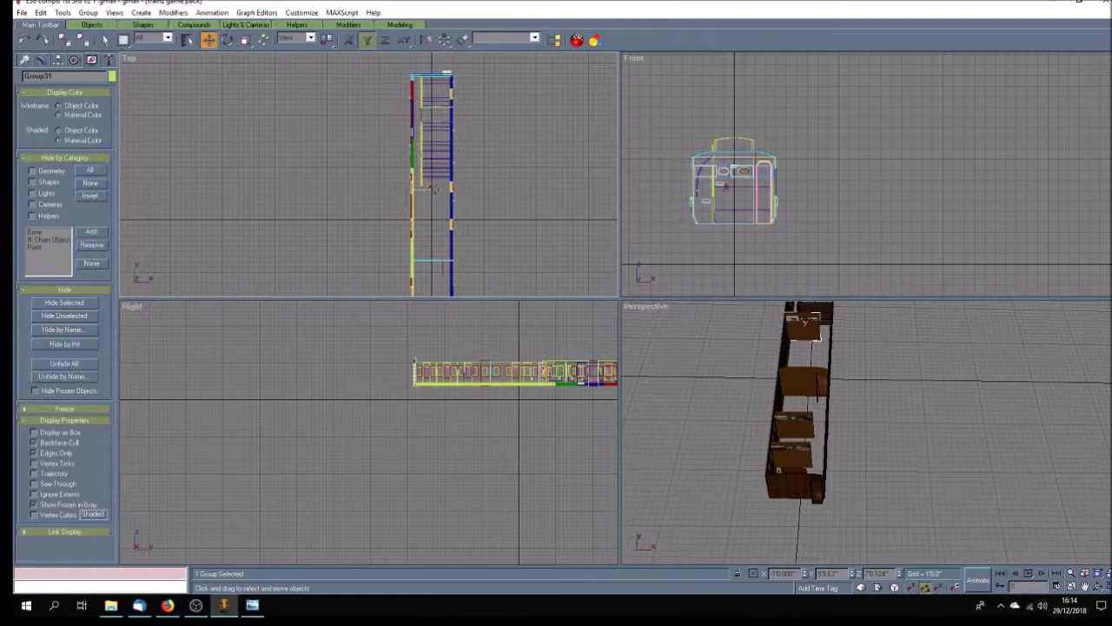
drag(432, 188, 434, 269)
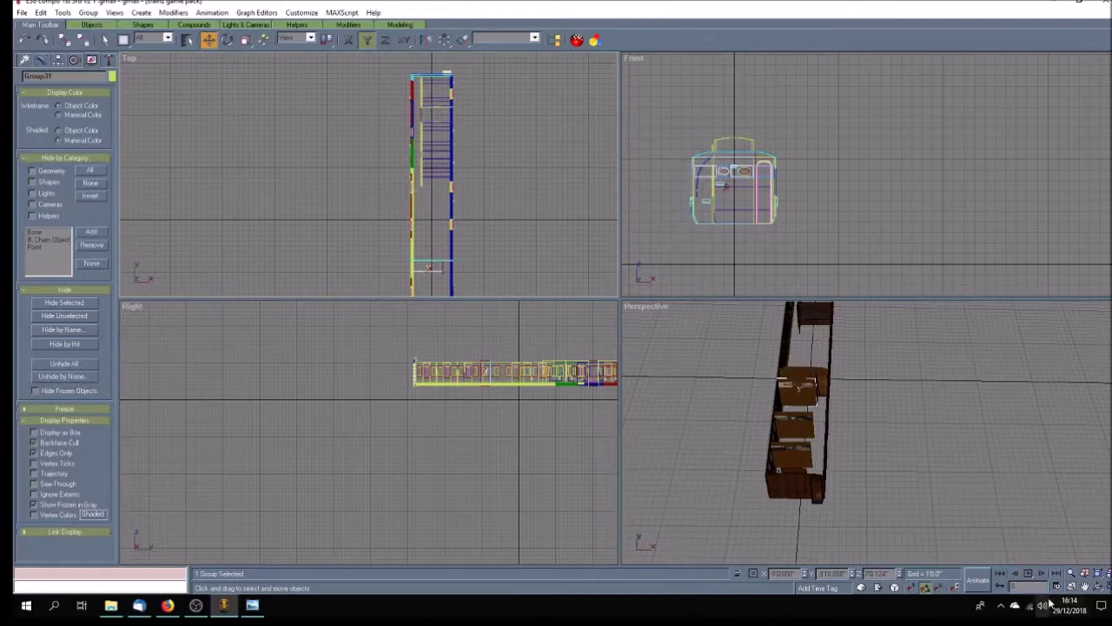
Step: Move the end partition group horizontally in the Right view to just outside the free edge of the short panel by the middle cross partition
click(1085, 587)
scroll(485, 390, up, 5)
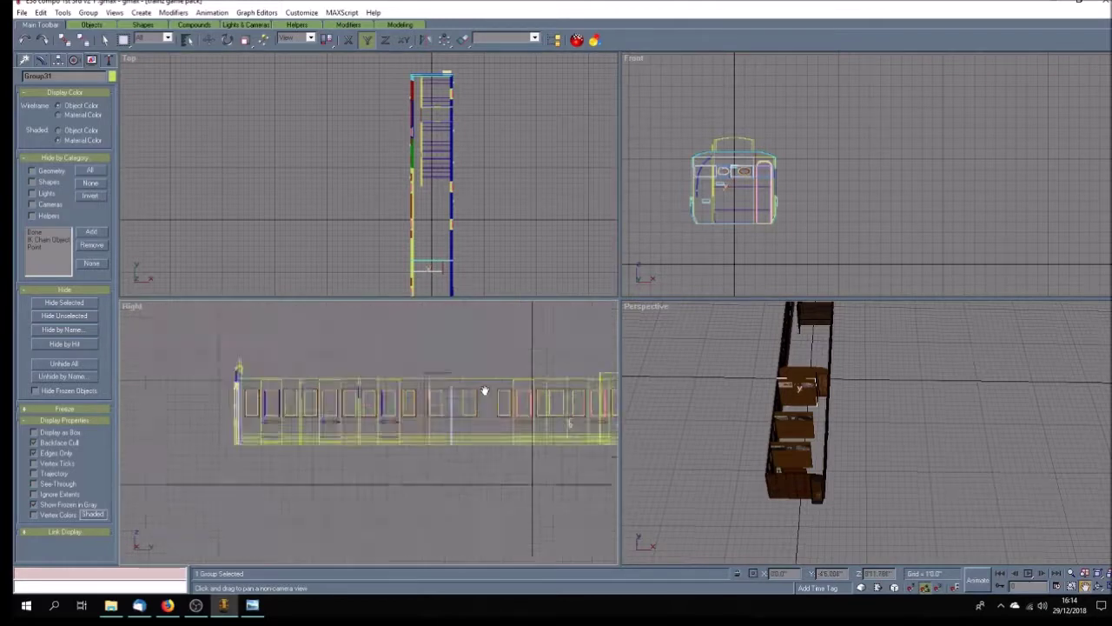
scroll(413, 417, up, 3)
click(208, 39)
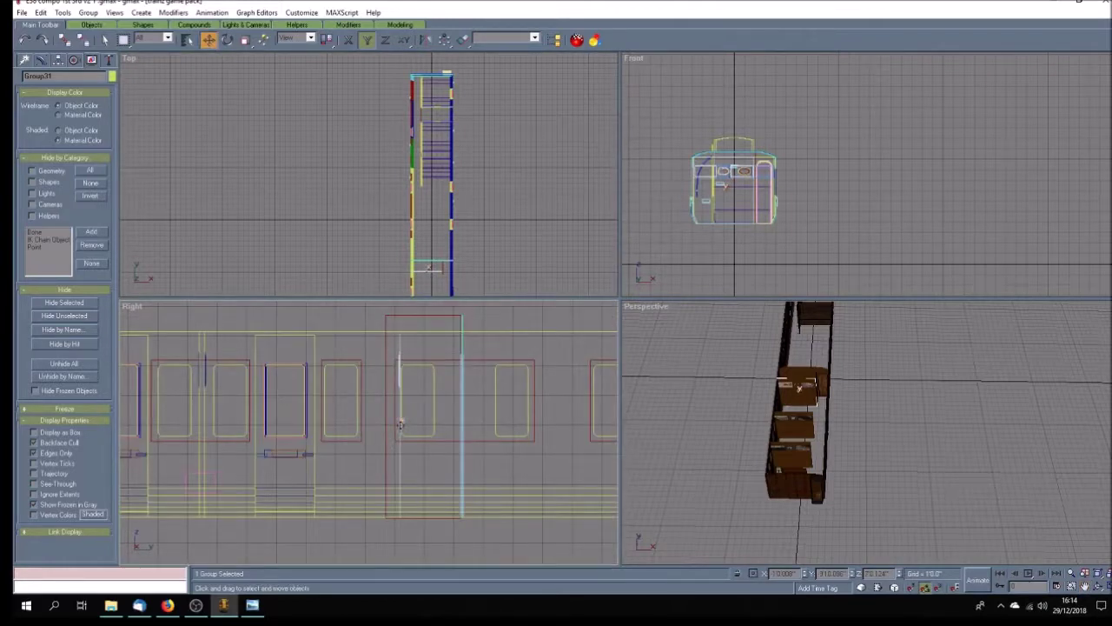
drag(402, 423, 378, 423)
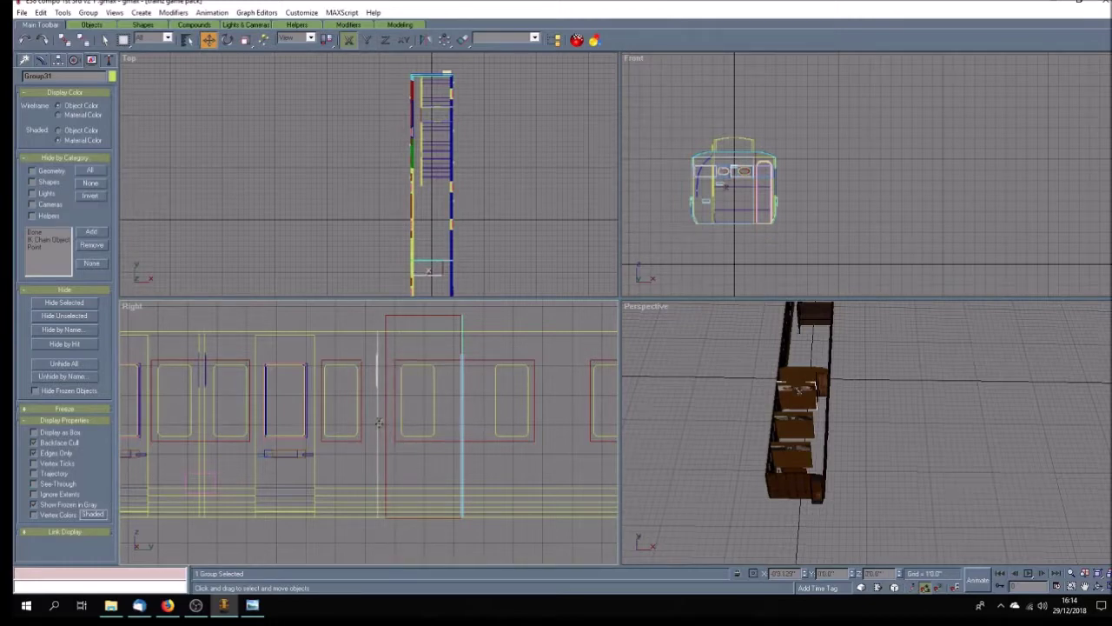
drag(378, 424, 379, 424)
Step: Collapse the whole modifier stack of the short panel beside the middle cross partition into an editable poly
click(386, 343)
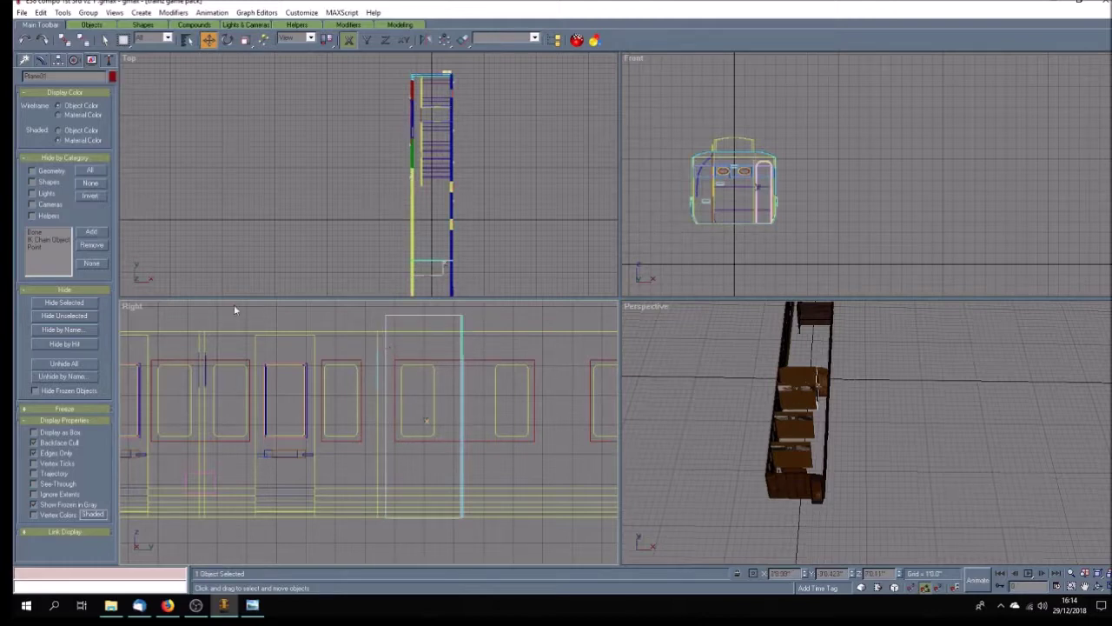
click(41, 61)
right_click(38, 186)
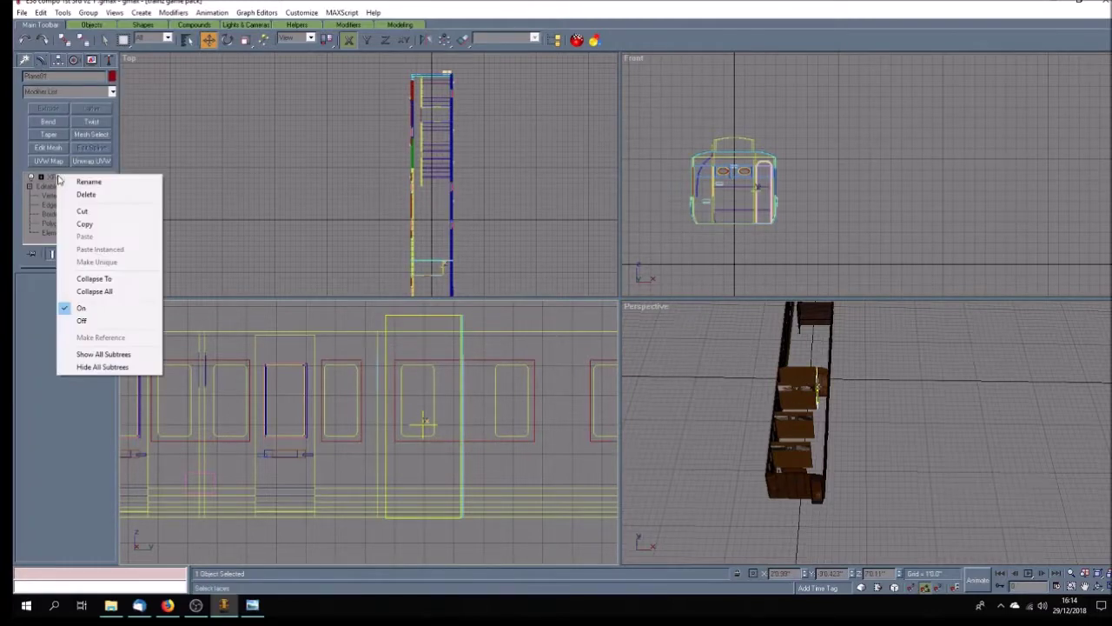
click(85, 291)
click(30, 178)
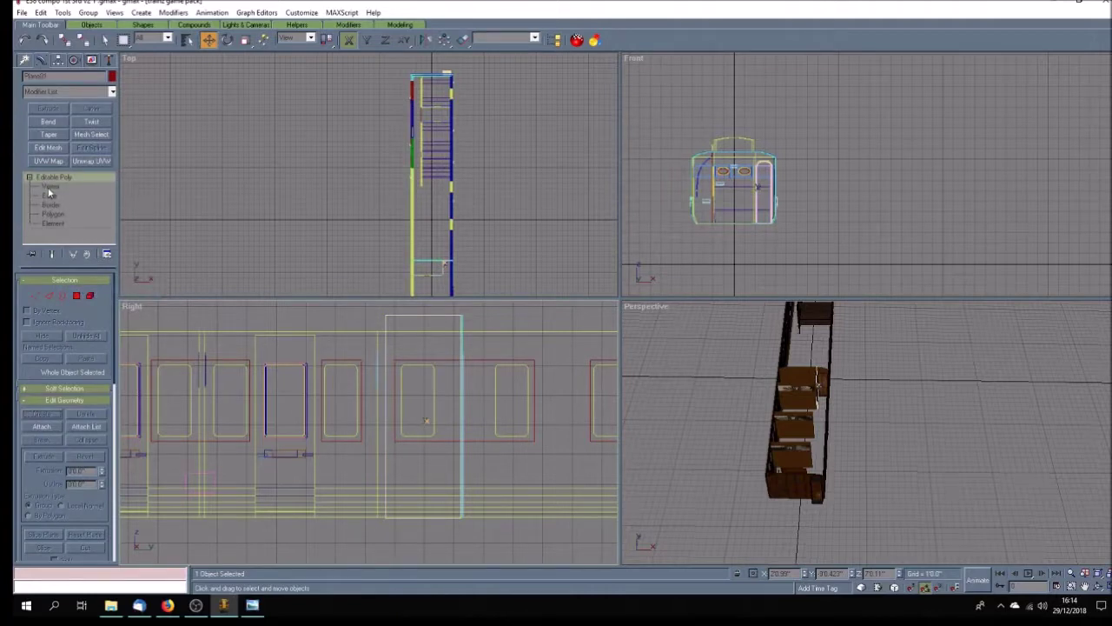
Step: Move the two vertices on the short panel's free edge outward in the Right view so the edge meets the end partition
click(50, 187)
drag(394, 311, 370, 524)
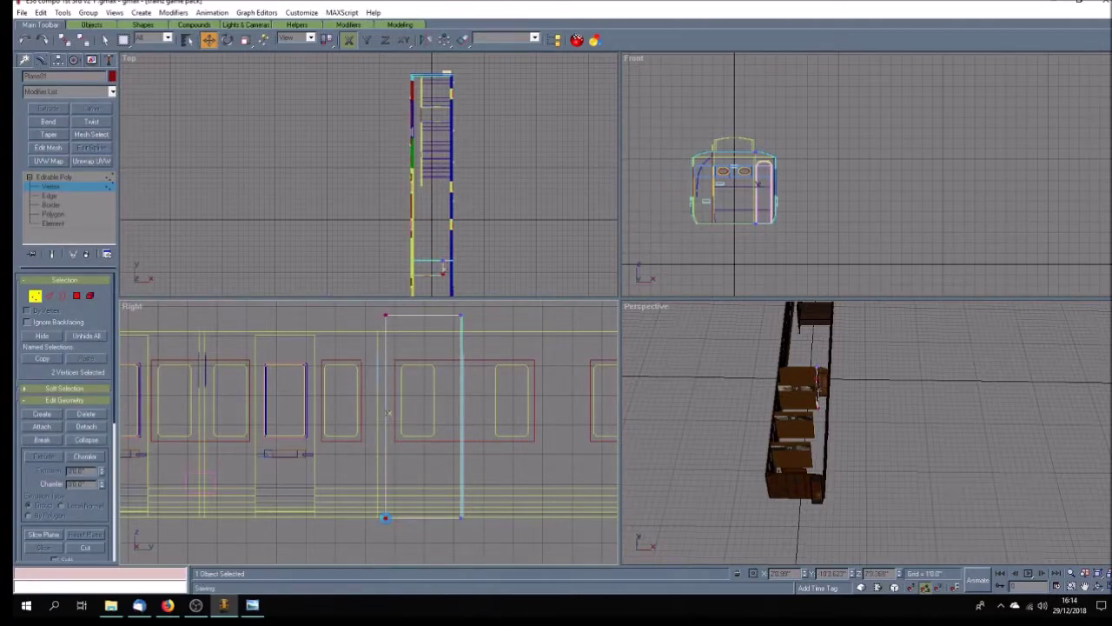
drag(385, 518, 377, 518)
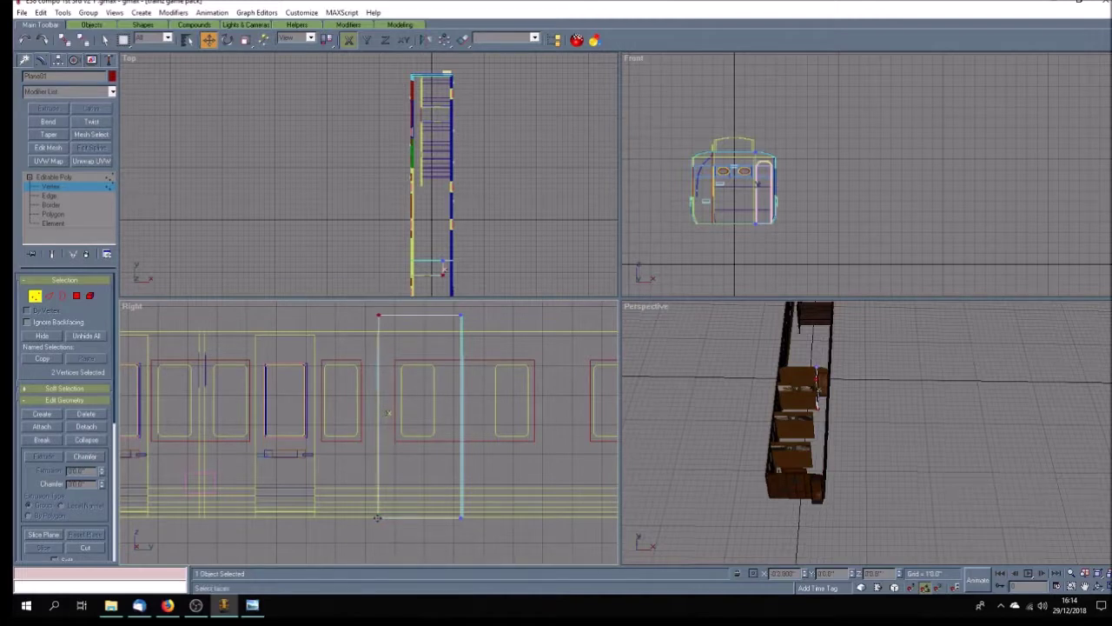
click(442, 286)
scroll(445, 278, up, 5)
scroll(421, 269, down, 5)
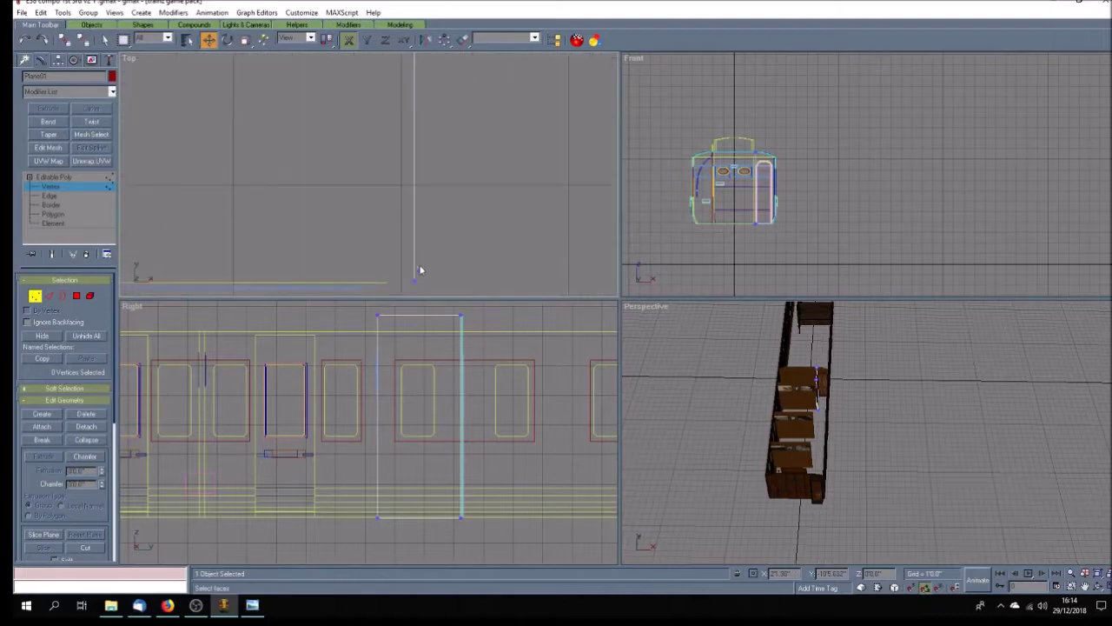
scroll(415, 285, up, 3)
scroll(414, 285, up, 2)
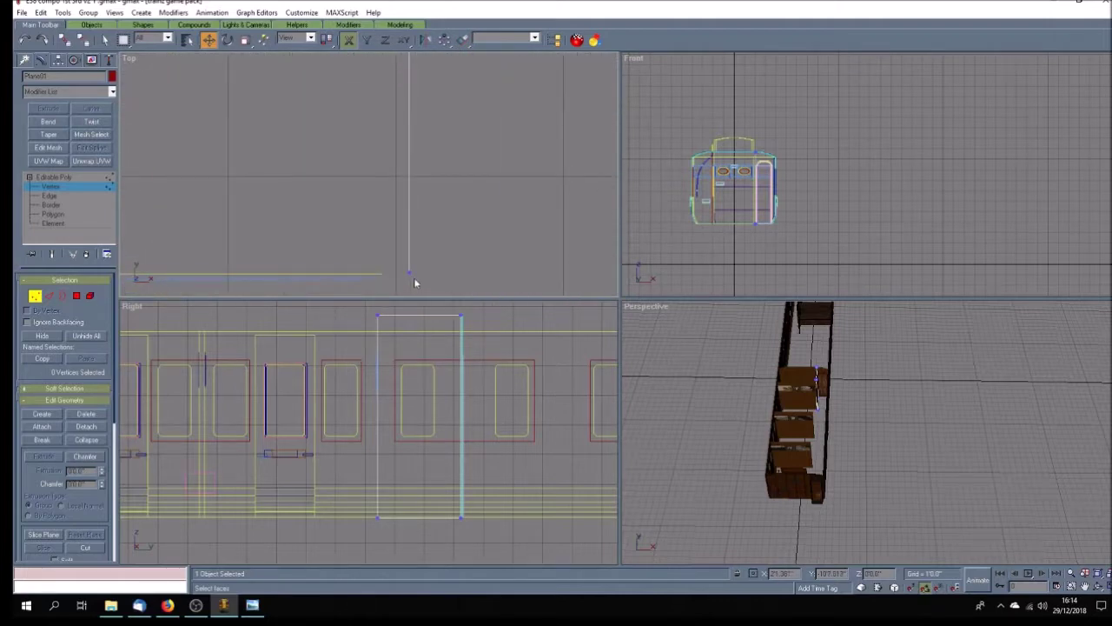
scroll(410, 273, down, 2)
scroll(410, 268, up, 2)
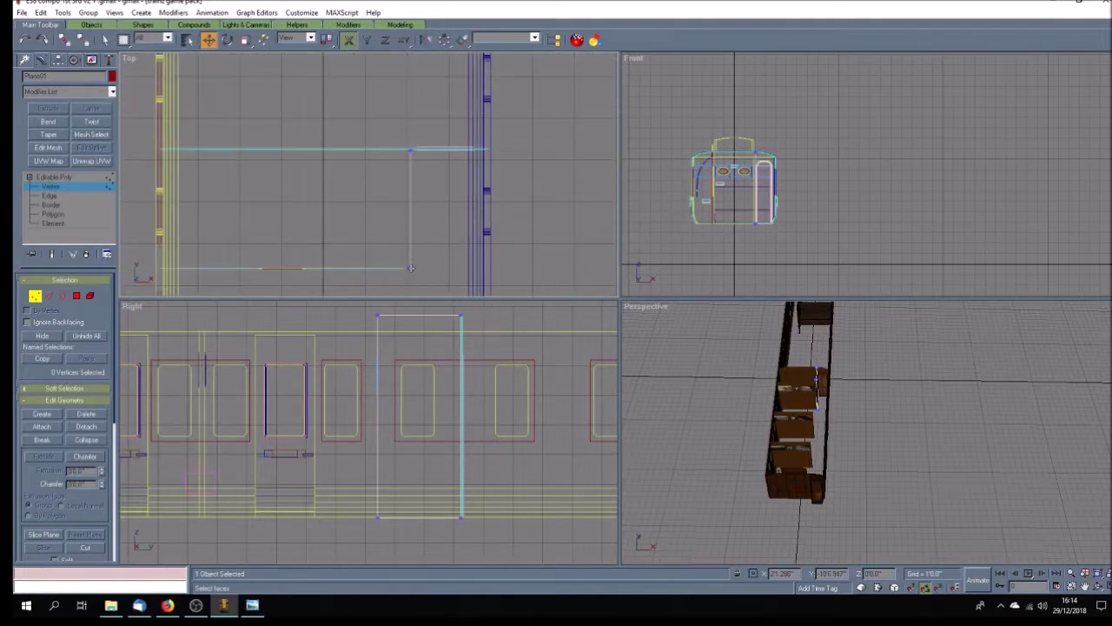
click(60, 177)
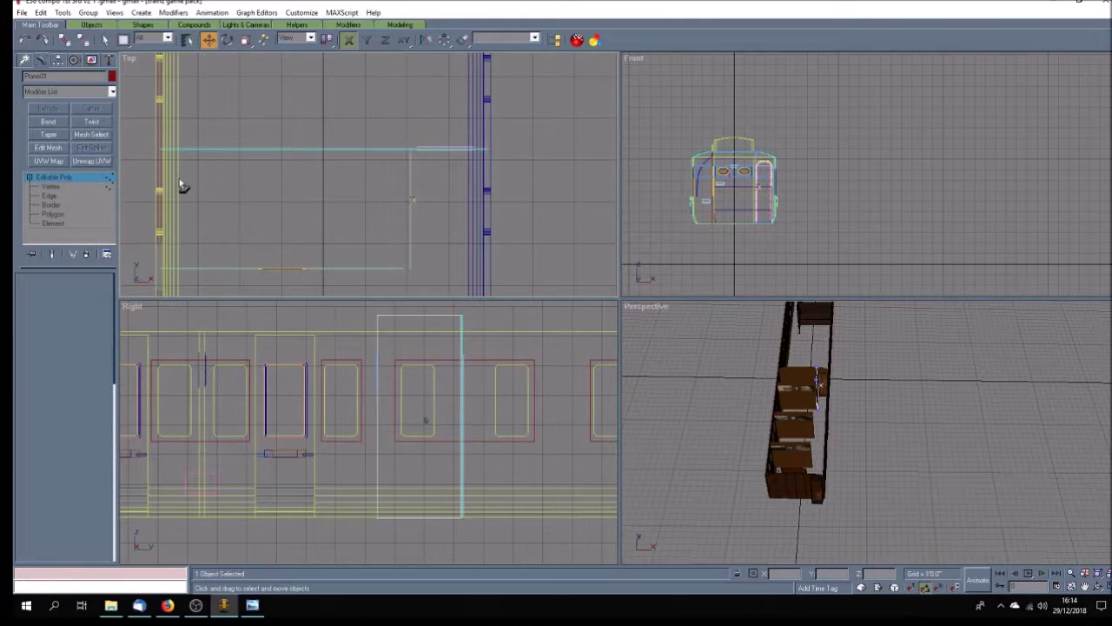
Step: Move the short panel slightly along the Y axis in the Top view so its inner end meets the middle cross partition
click(428, 171)
scroll(415, 160, up, 2)
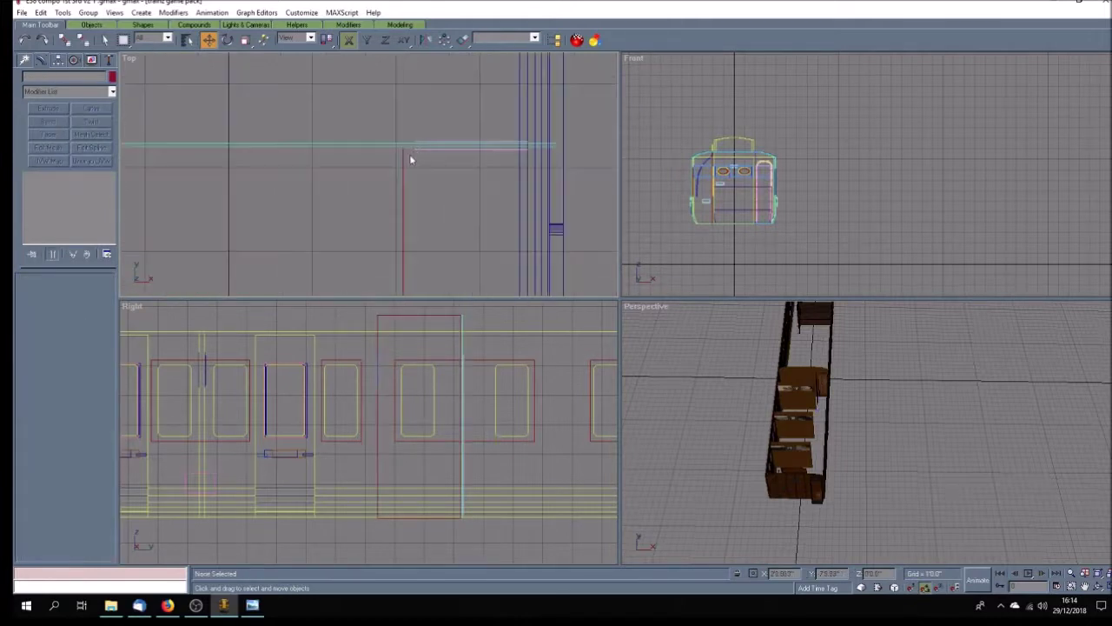
click(405, 165)
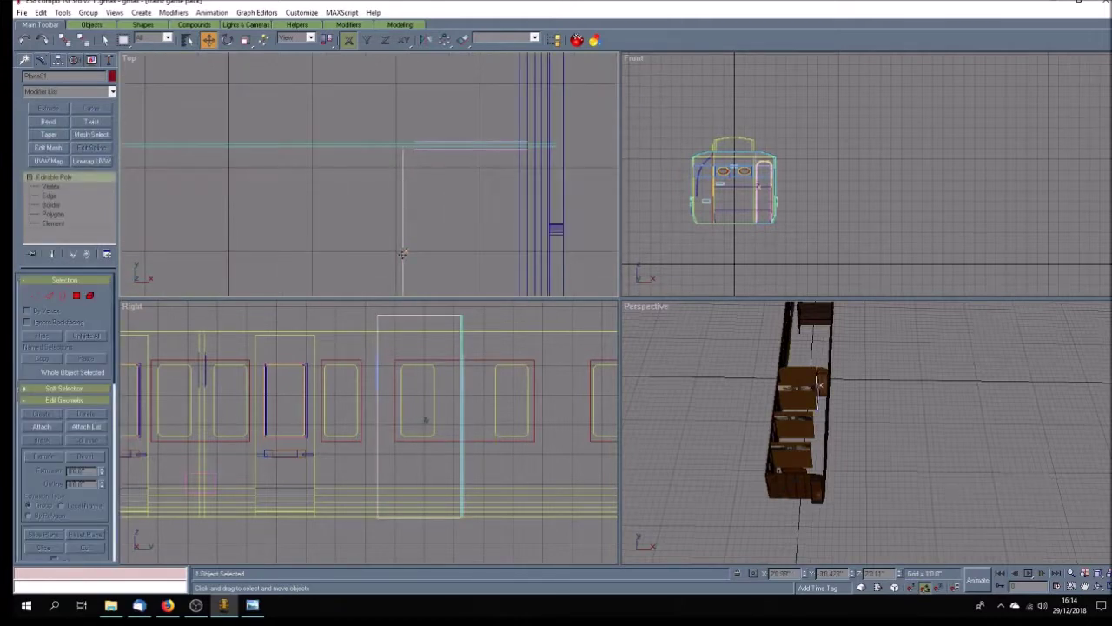
key(F6)
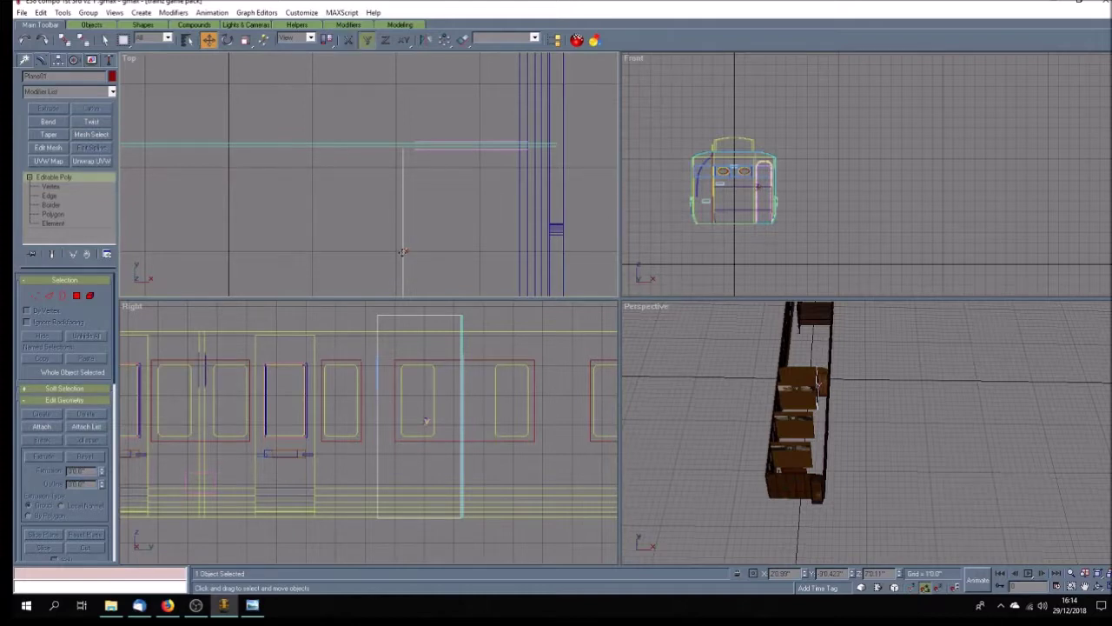
scroll(434, 226, down, 5)
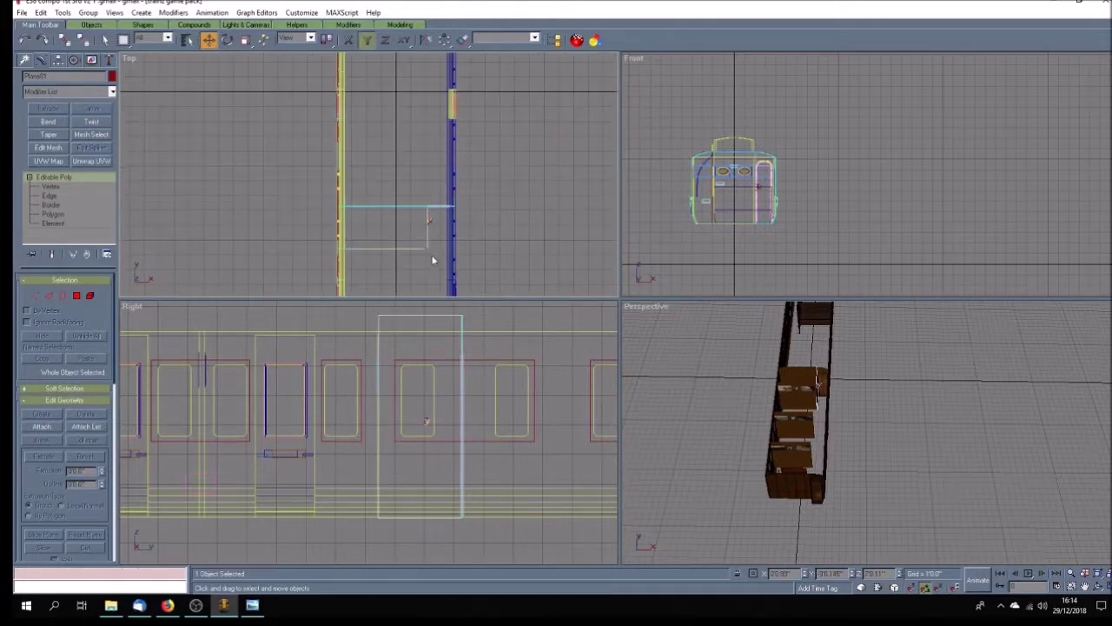
Step: Shift the short panel's free-edge vertices along the Y axis in the Top view to line up with the end partition
scroll(425, 252, up, 5)
click(50, 188)
drag(408, 244, 435, 271)
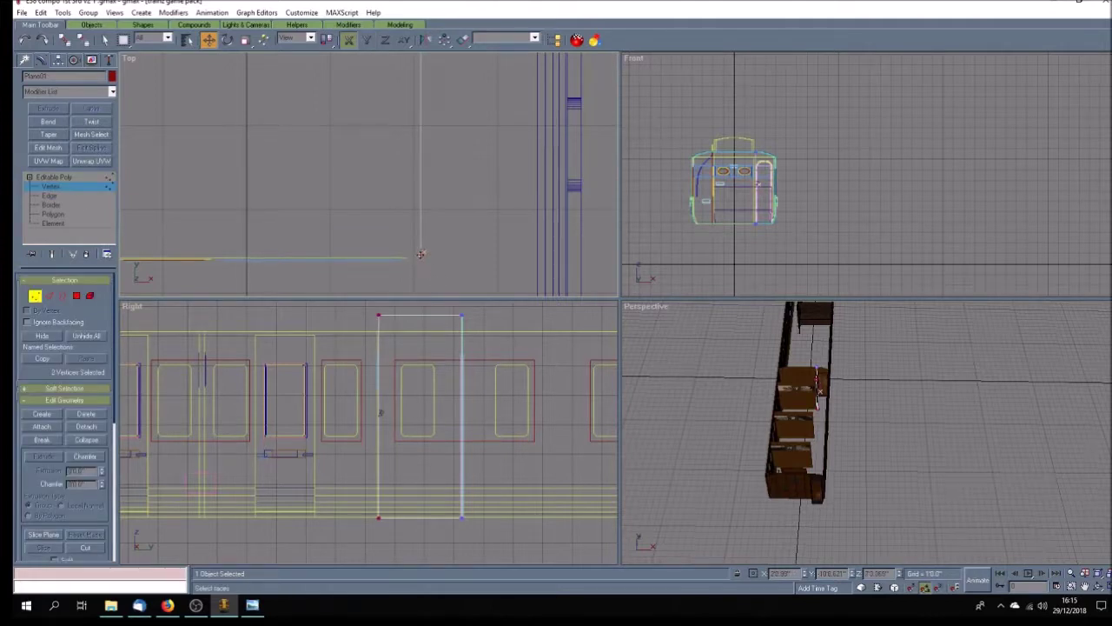
key(F6)
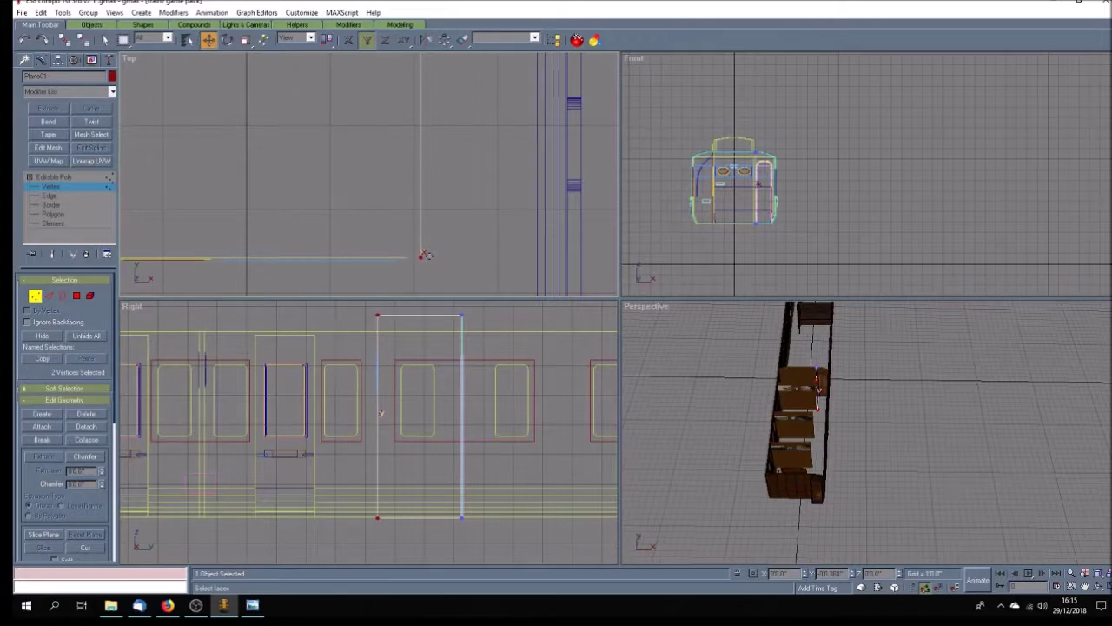
scroll(454, 264, down, 2)
scroll(446, 269, up, 2)
click(400, 258)
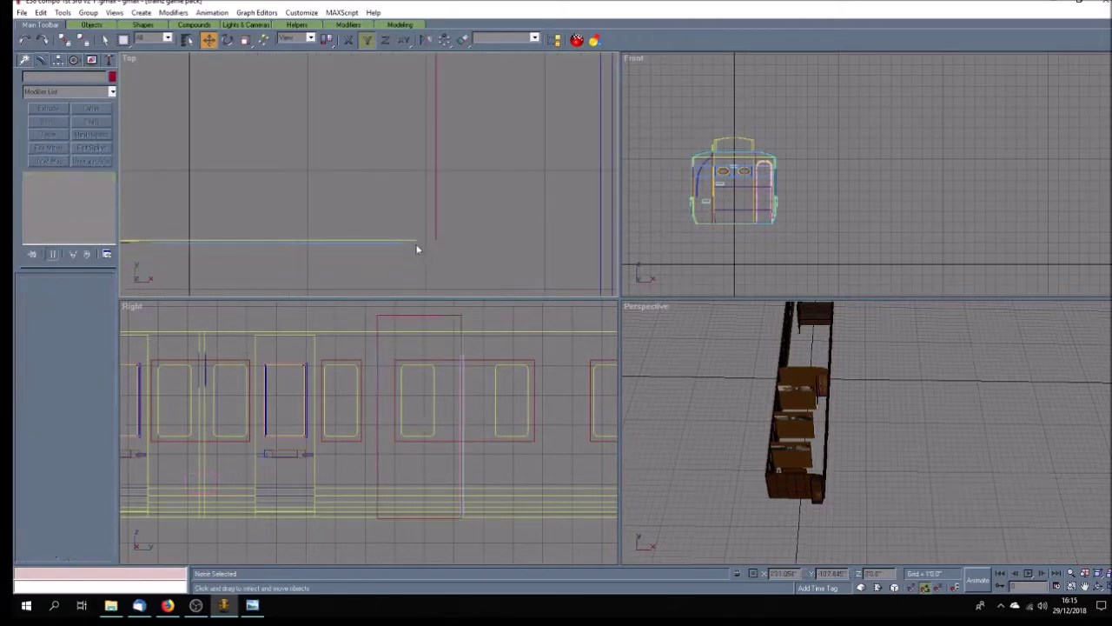
Step: Ungroup the end partition group and collapse the modifier stack of its main partition panel
click(415, 239)
click(87, 12)
click(103, 37)
click(410, 267)
click(411, 242)
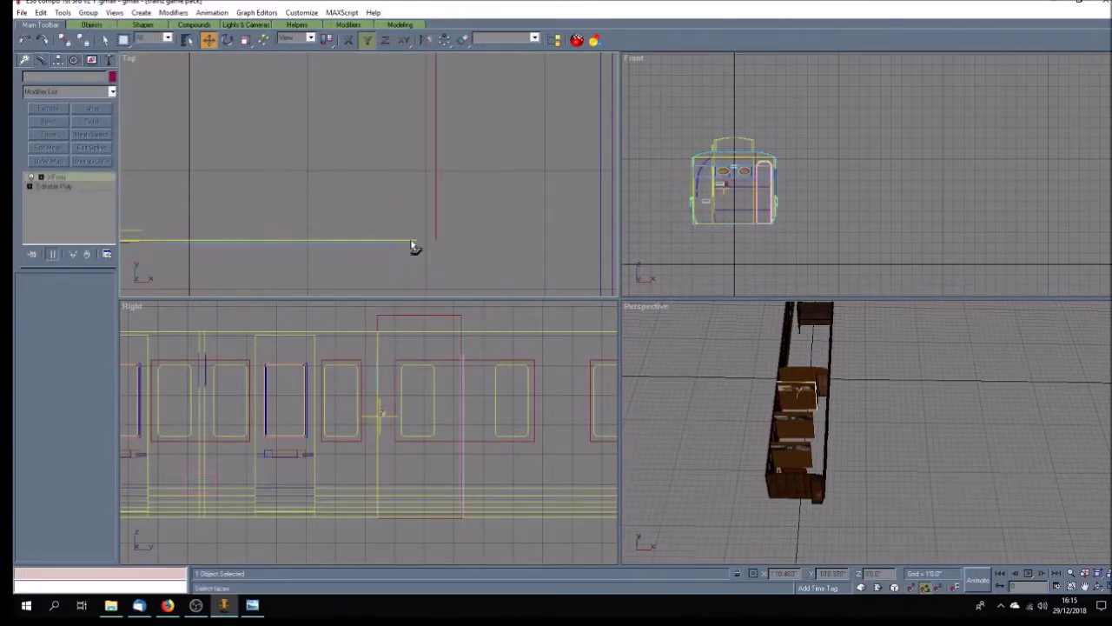
right_click(76, 182)
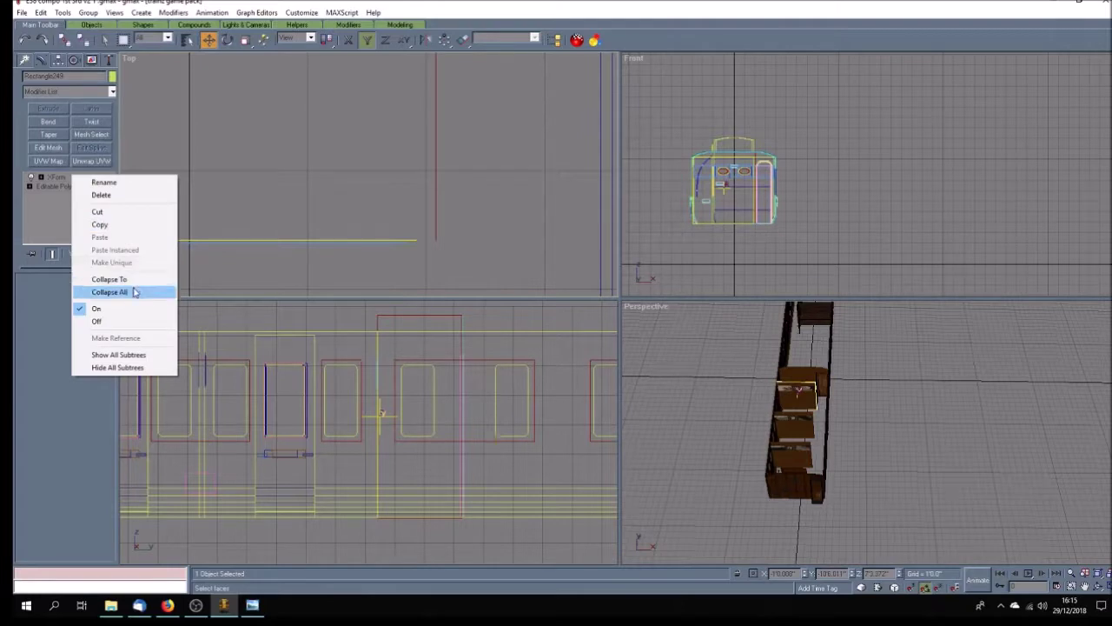
click(130, 292)
Step: Move the partition panel's corridor-side vertices along the X axis in the Top view to join the short panel's free edge
click(30, 177)
click(62, 187)
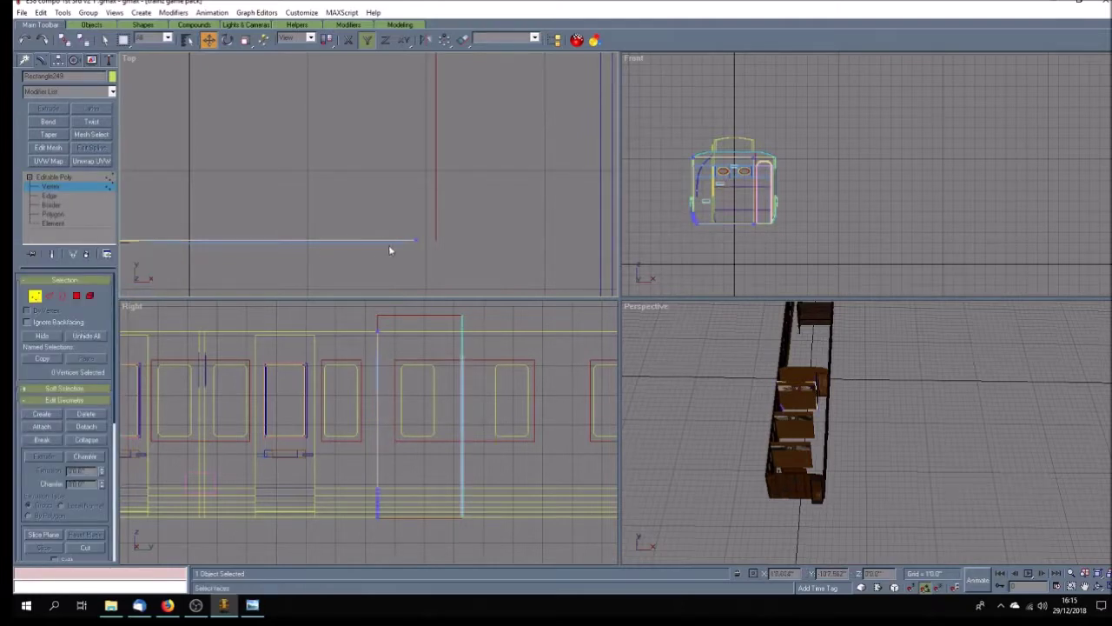
click(417, 239)
drag(418, 243, 432, 248)
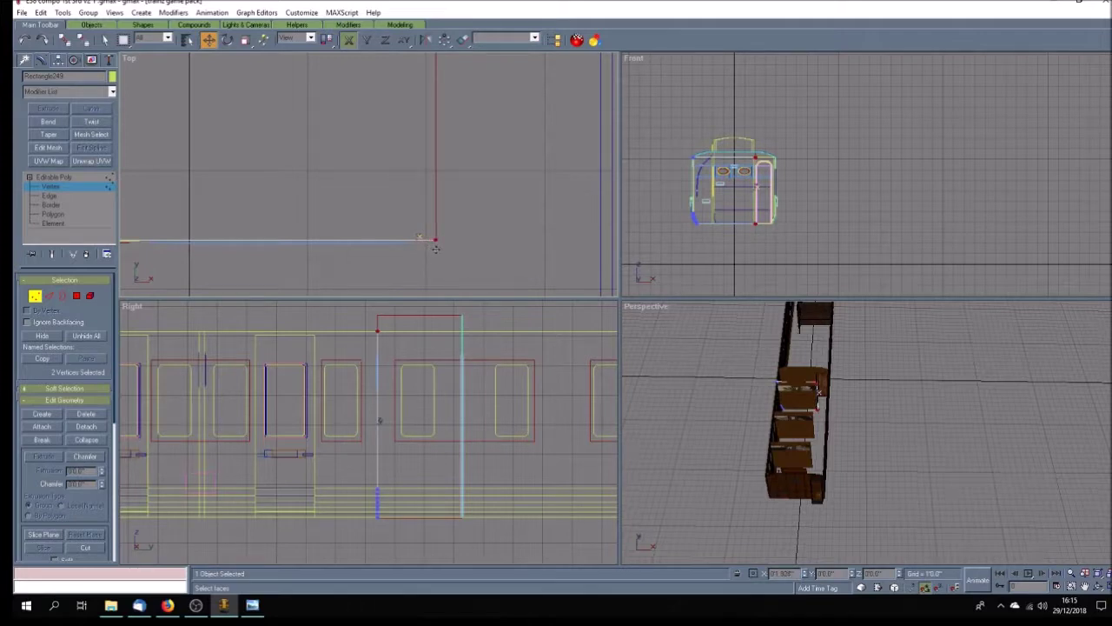
click(44, 184)
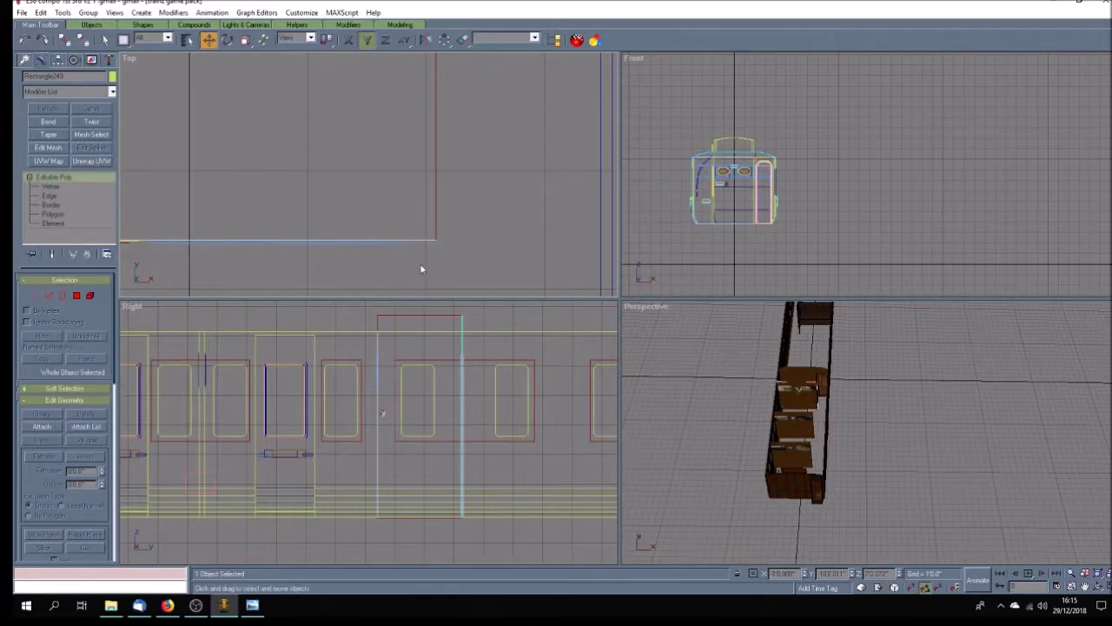
click(421, 269)
scroll(445, 251, down, 4)
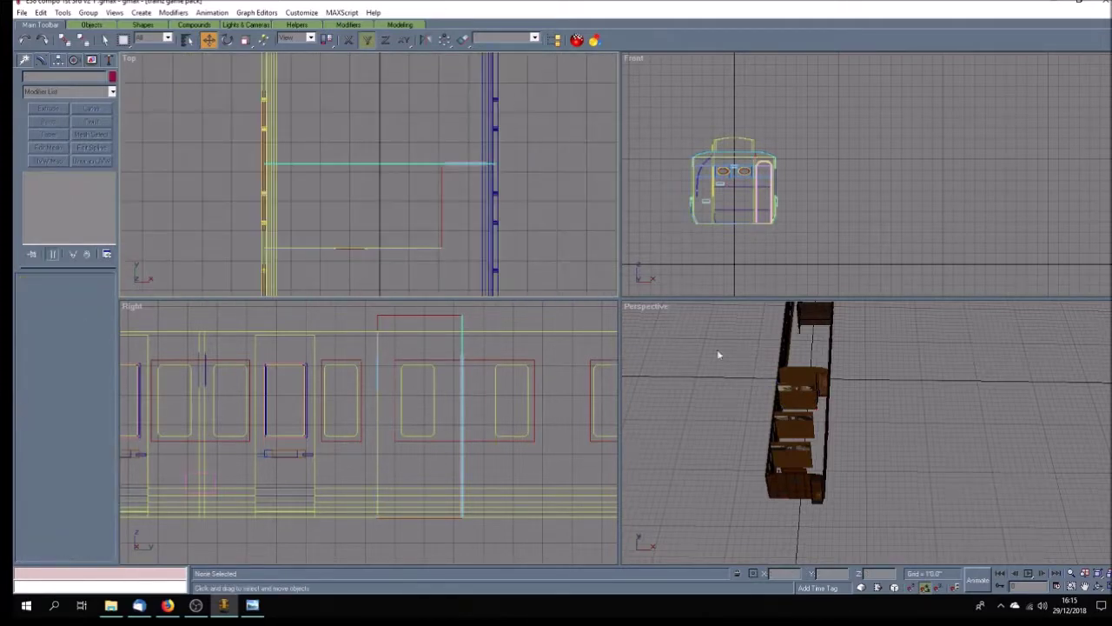
Step: Examine the coach interior from several angles in the Perspective view and its full length in the Top view
click(1098, 587)
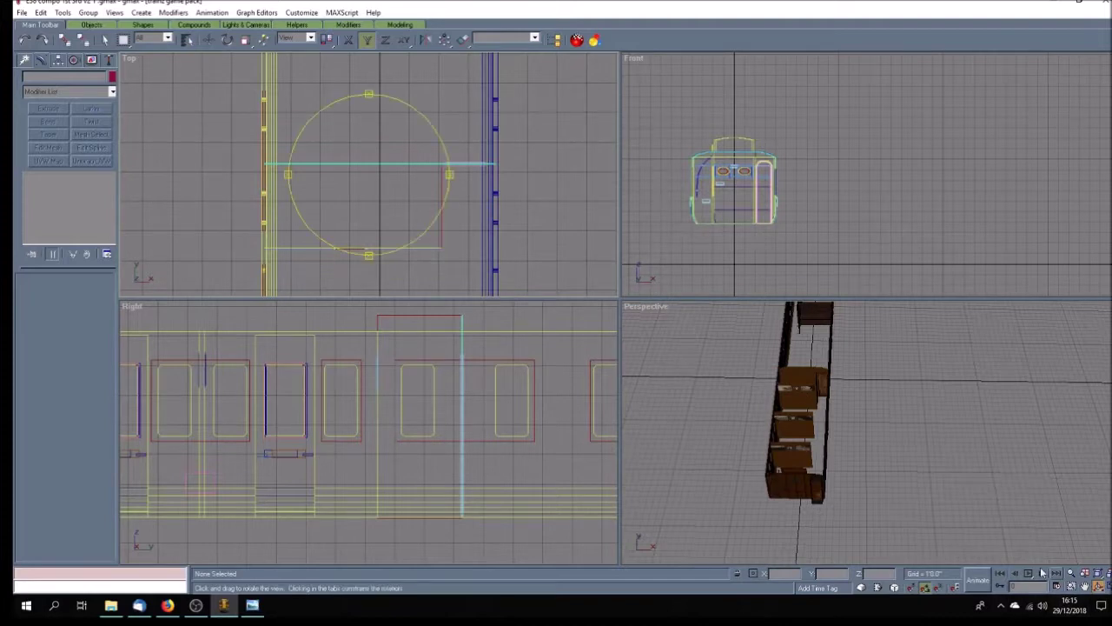
drag(807, 439, 748, 450)
mouse_move(833, 428)
mouse_down()
mouse_move(808, 435)
mouse_move(872, 352)
mouse_move(943, 385)
mouse_move(982, 377)
mouse_up()
drag(879, 419, 779, 424)
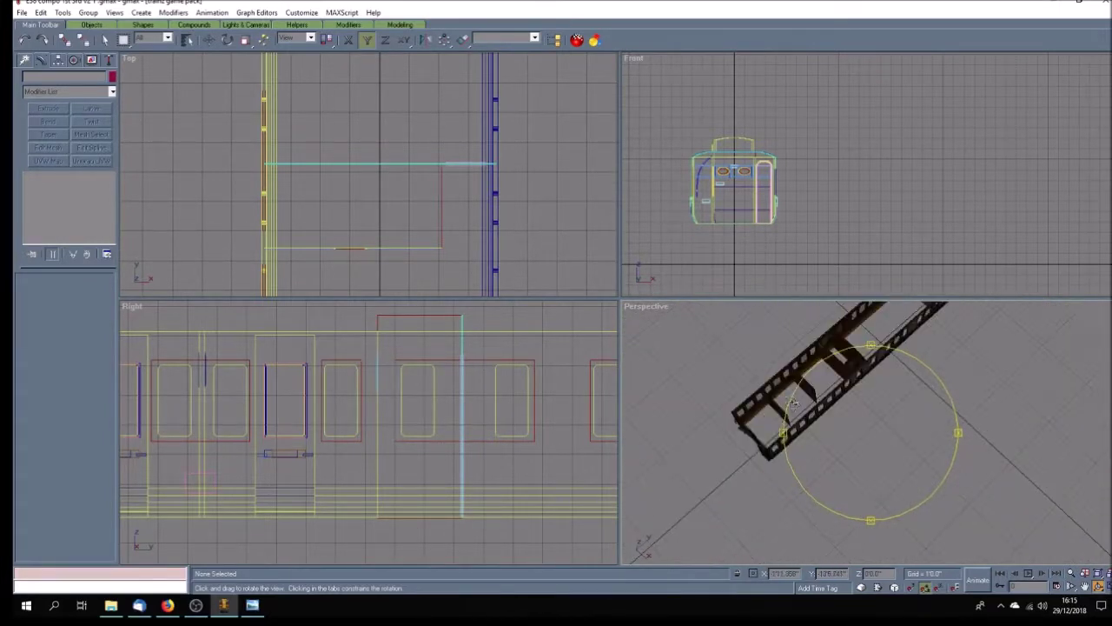
drag(852, 431, 874, 432)
click(1085, 587)
drag(338, 186, 397, 192)
scroll(405, 191, down, 5)
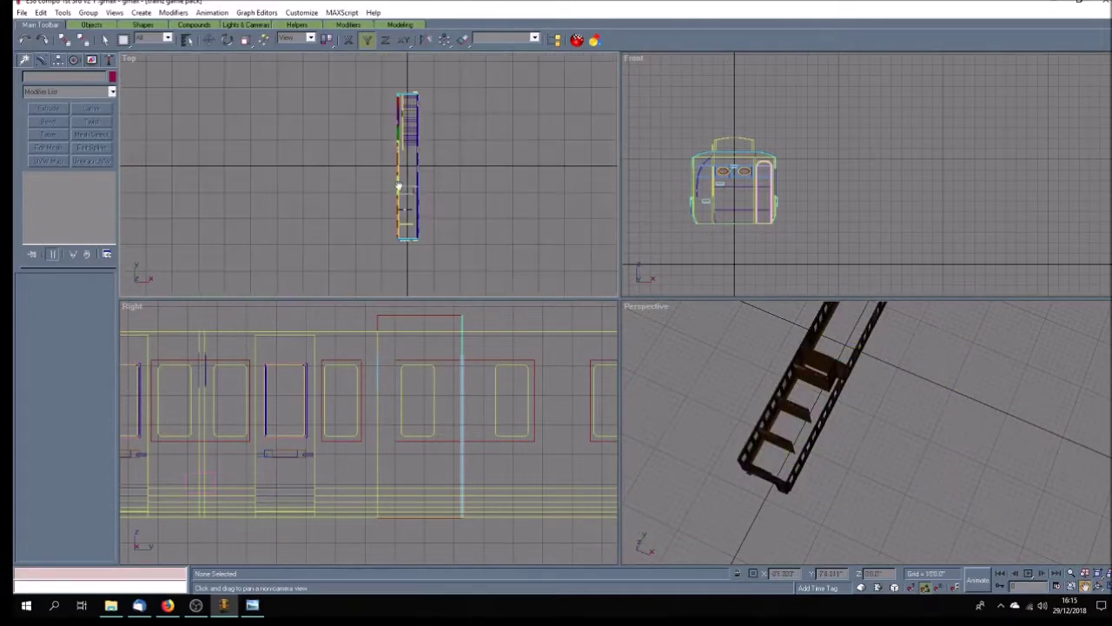
scroll(410, 131, up, 5)
Step: Collapse the modifier stacks of the two compartment seat objects nearest the middle of the coach
click(209, 40)
click(407, 178)
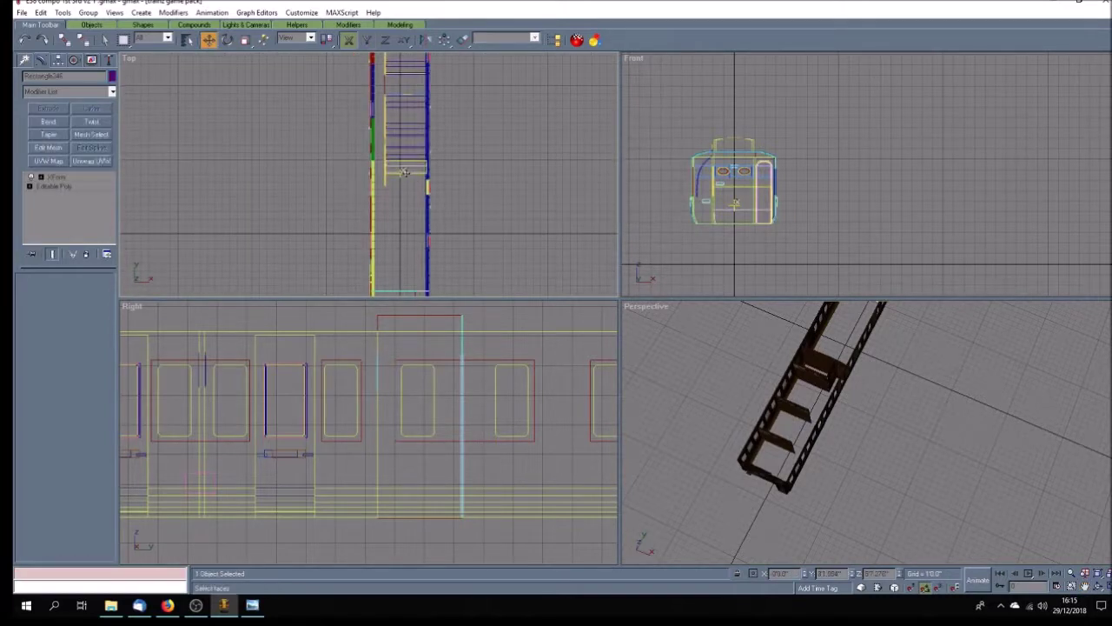
right_click(84, 181)
click(113, 291)
click(315, 180)
click(393, 149)
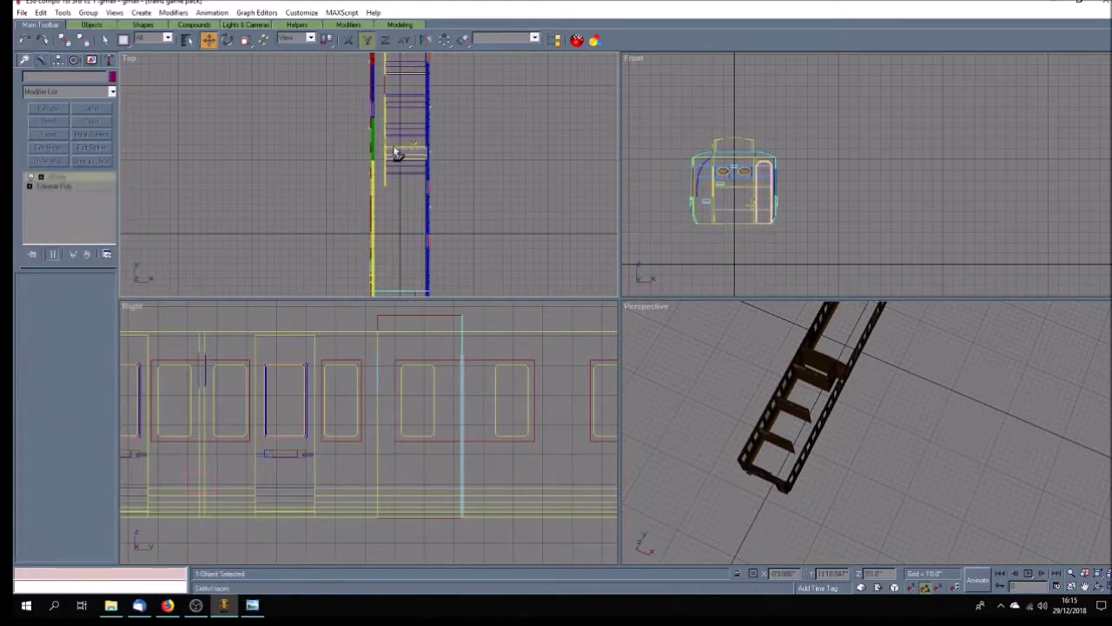
right_click(76, 181)
click(113, 287)
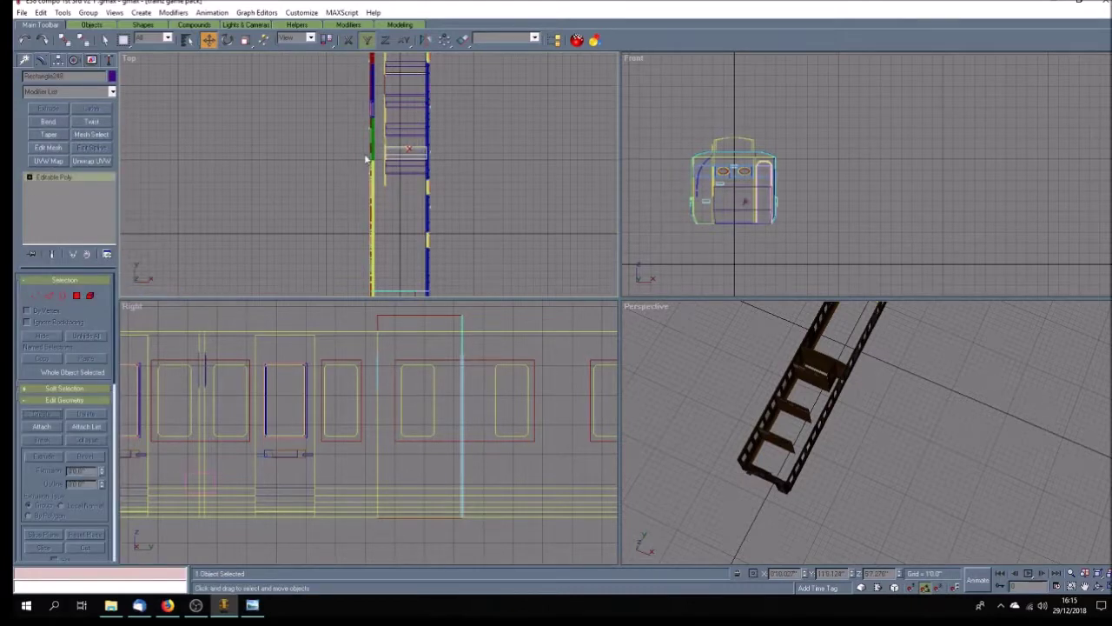
Step: Collapse the modifier stacks of the third and fourth compartment seat objects, counting from the middle of the coach
click(398, 135)
right_click(73, 176)
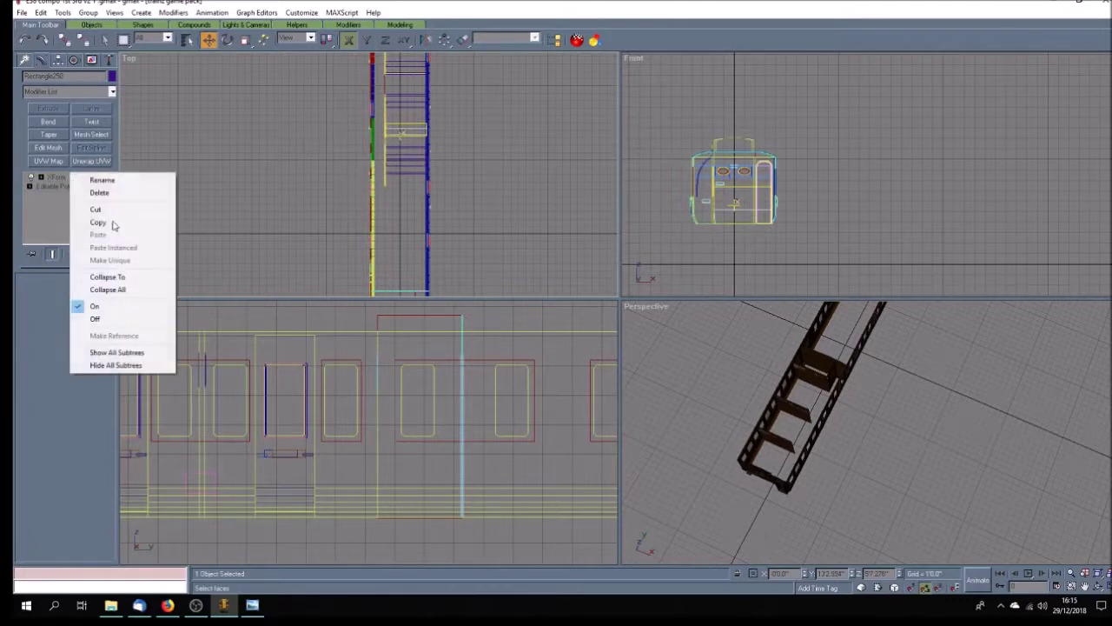
click(135, 289)
click(415, 94)
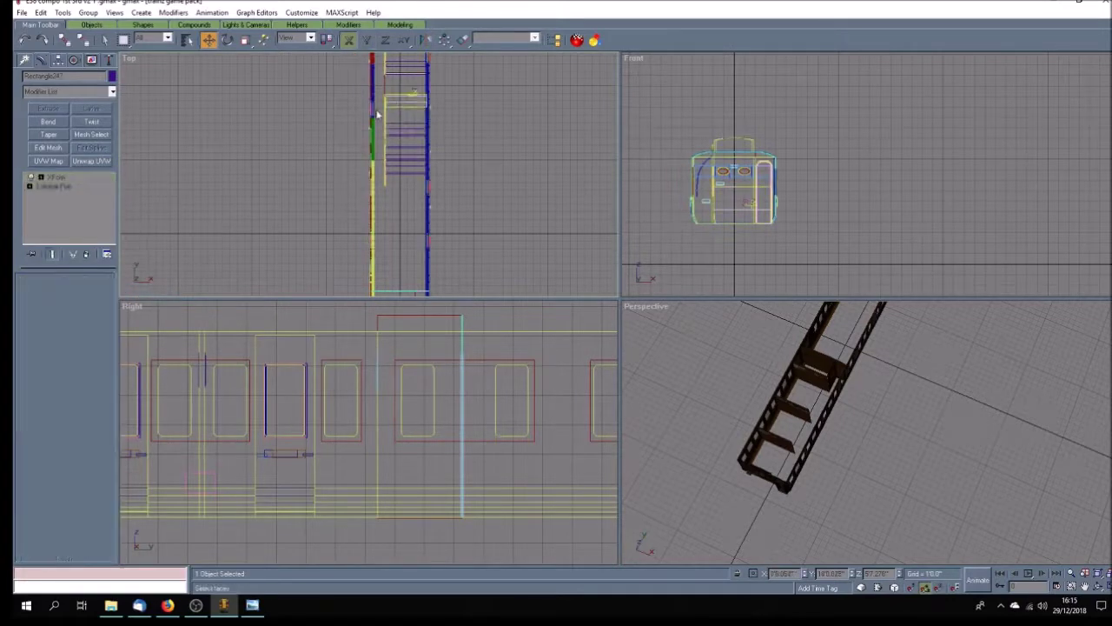
right_click(96, 185)
click(143, 291)
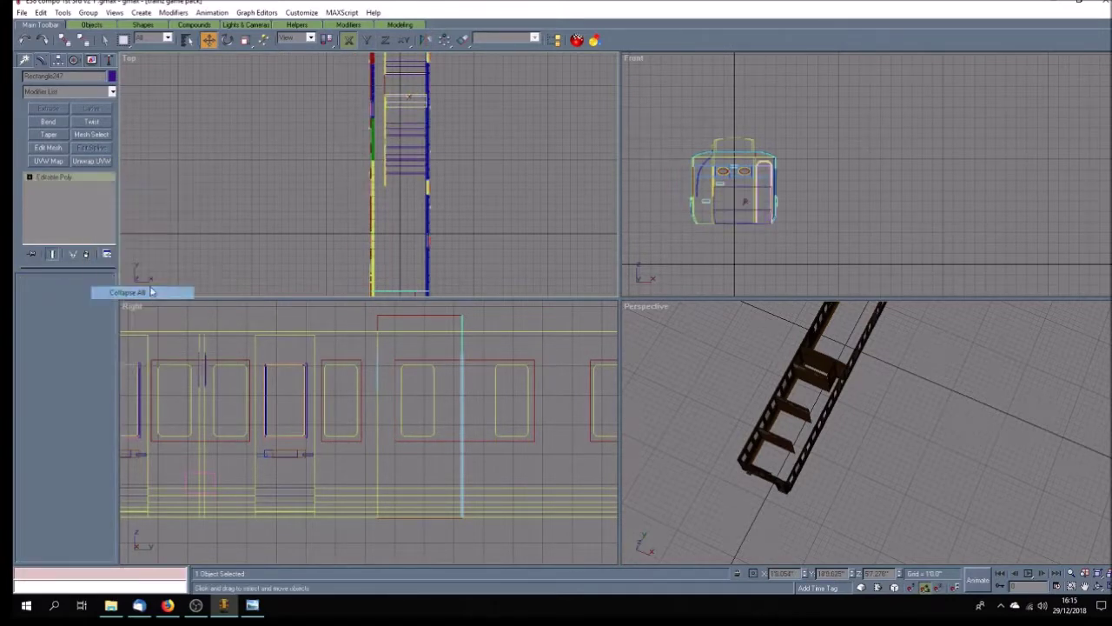
Step: Collapse the modifier stack of the fifth seat object from the middle of the coach and deselect it
click(408, 70)
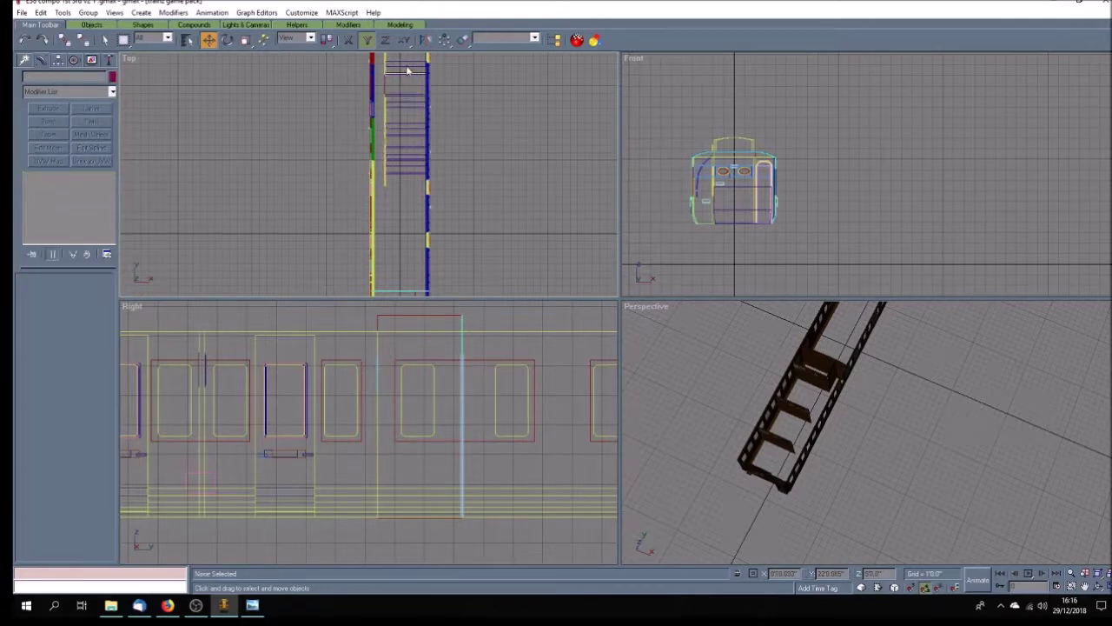
click(407, 64)
right_click(63, 179)
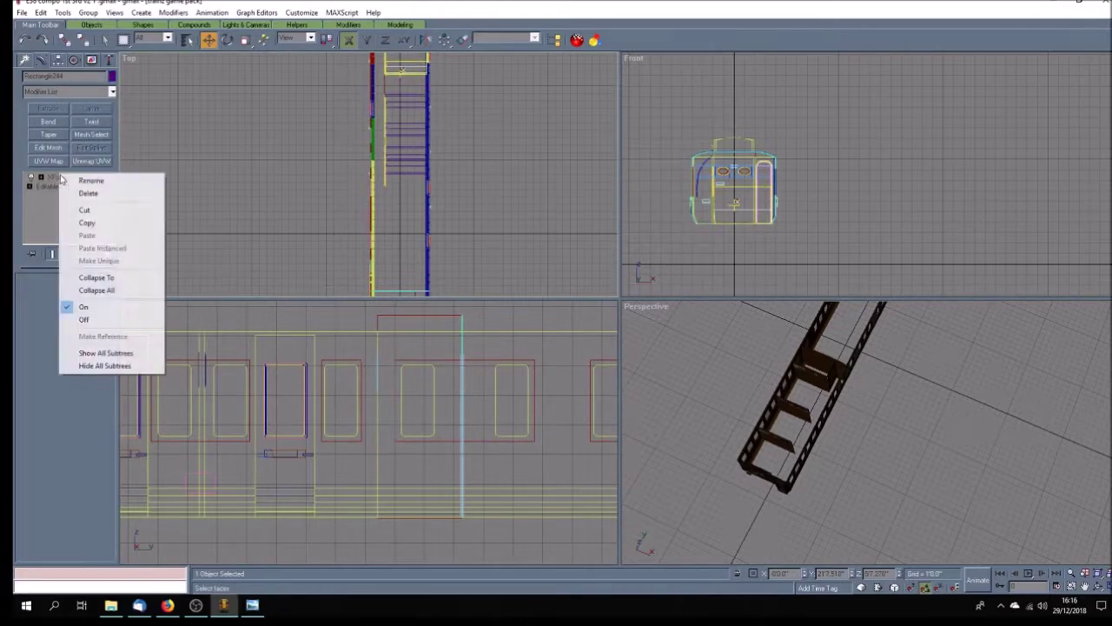
click(95, 290)
click(304, 186)
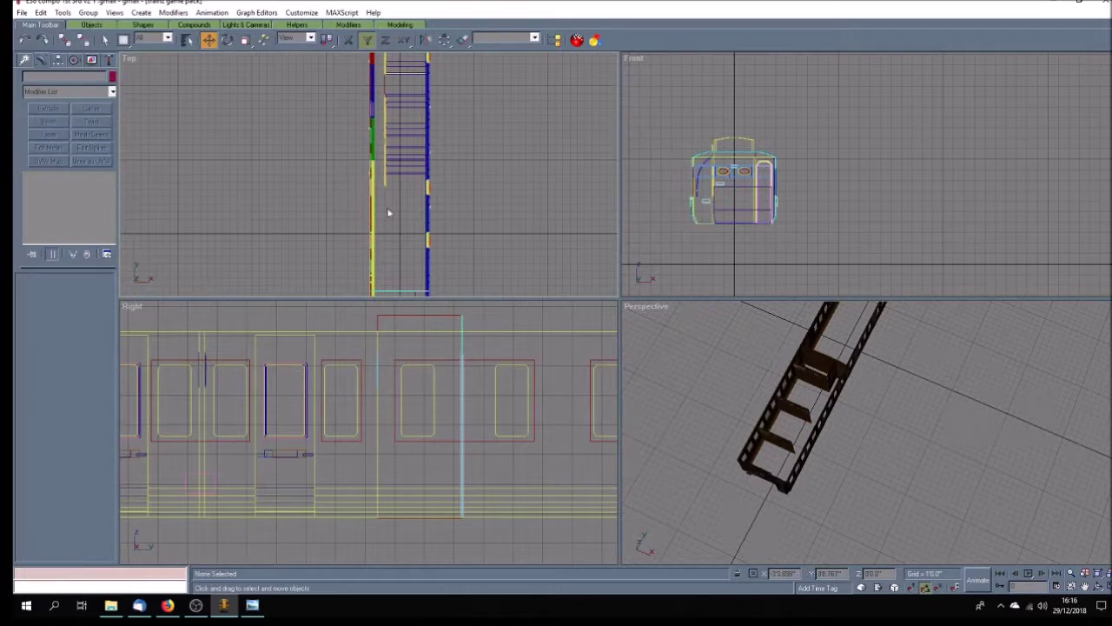
Step: Collapse the modifier stack of the outermost compartment seat at the coach end
scroll(408, 205, down, 2)
scroll(406, 127, up, 2)
click(407, 114)
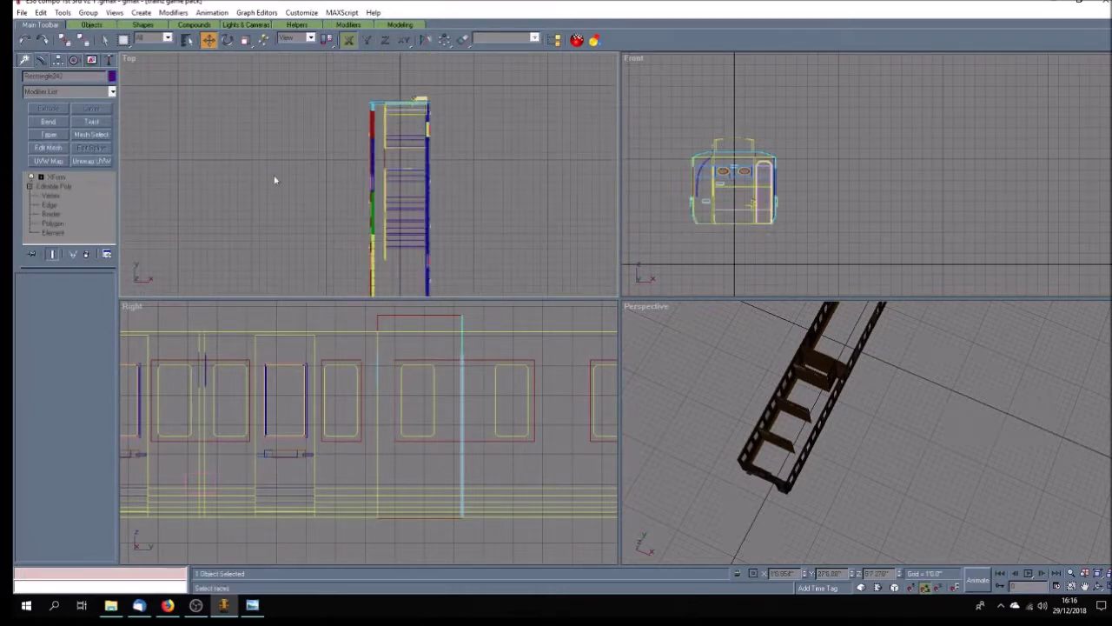
right_click(75, 181)
click(105, 279)
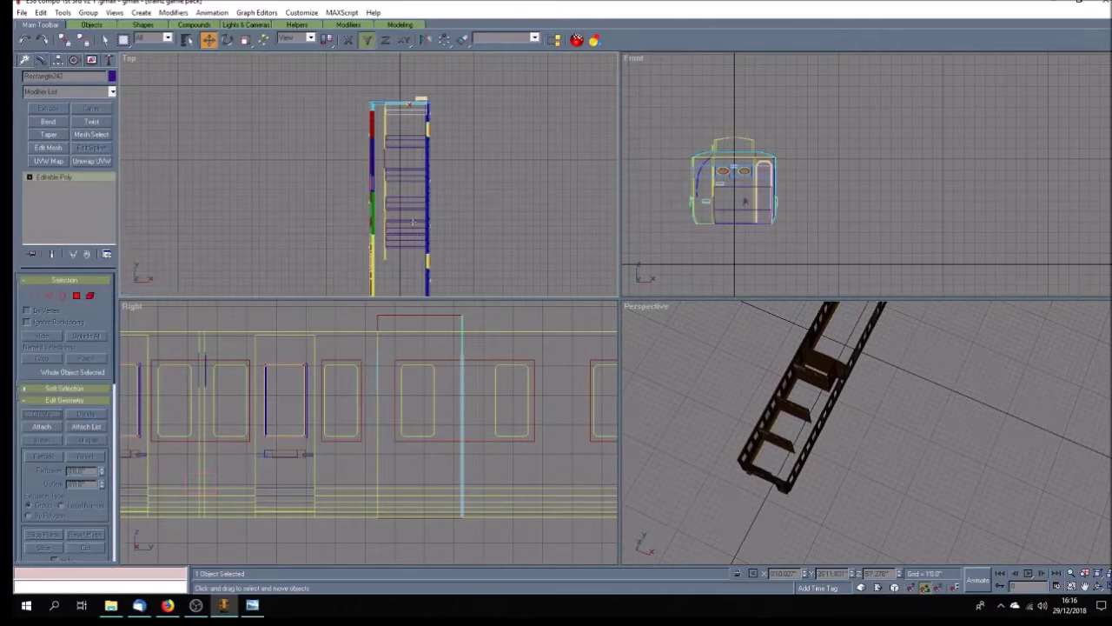
Step: Align the pivot of the outermost compartment seat to the world axes, affecting only the pivot
click(405, 128)
click(403, 122)
click(57, 60)
click(73, 133)
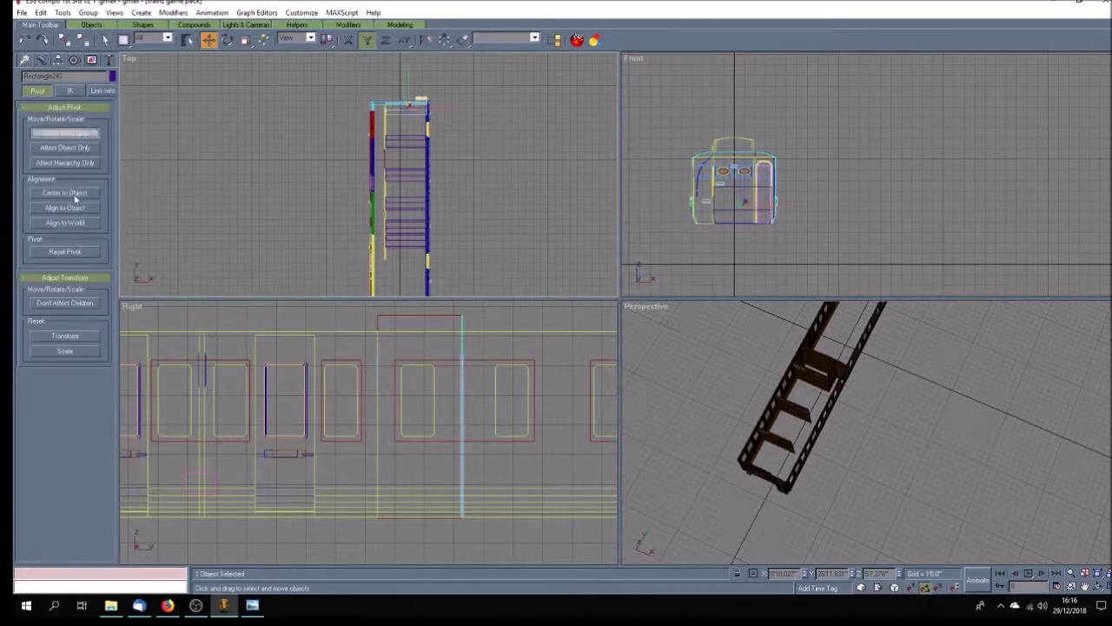
click(81, 224)
Step: Align the pivots of the remaining compartment seats to the world axes and leave pivot adjustment
drag(399, 136, 412, 252)
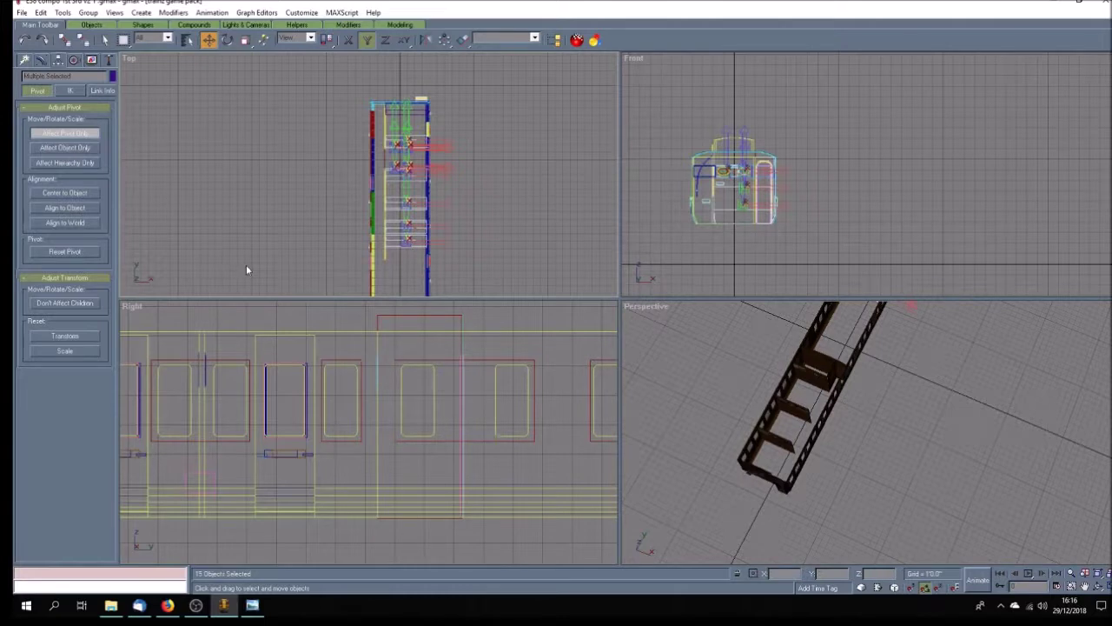
click(409, 178)
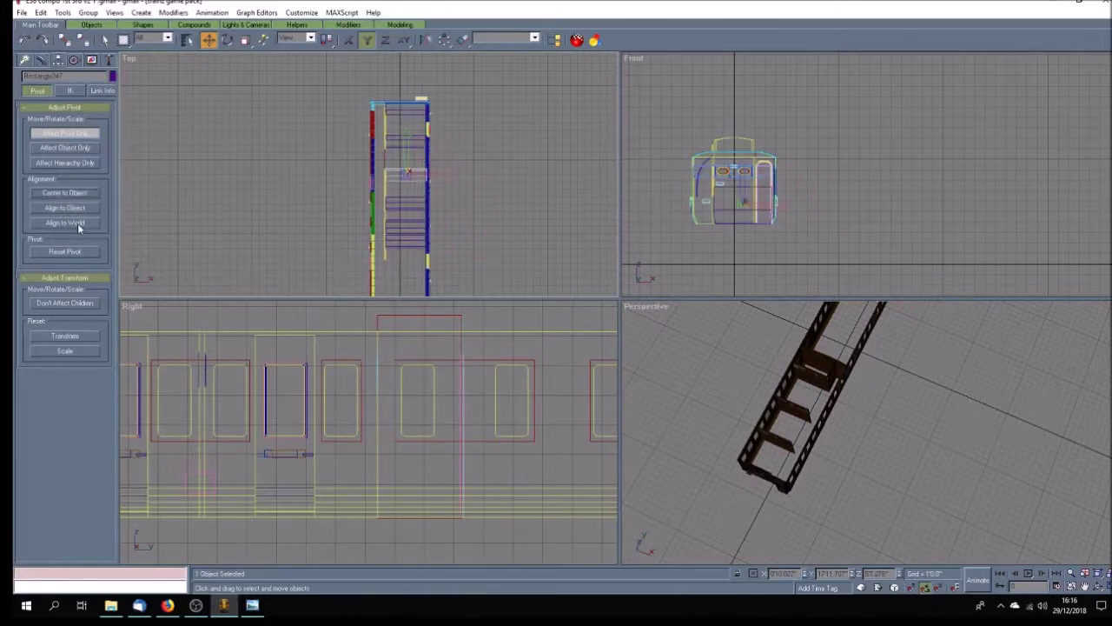
click(391, 148)
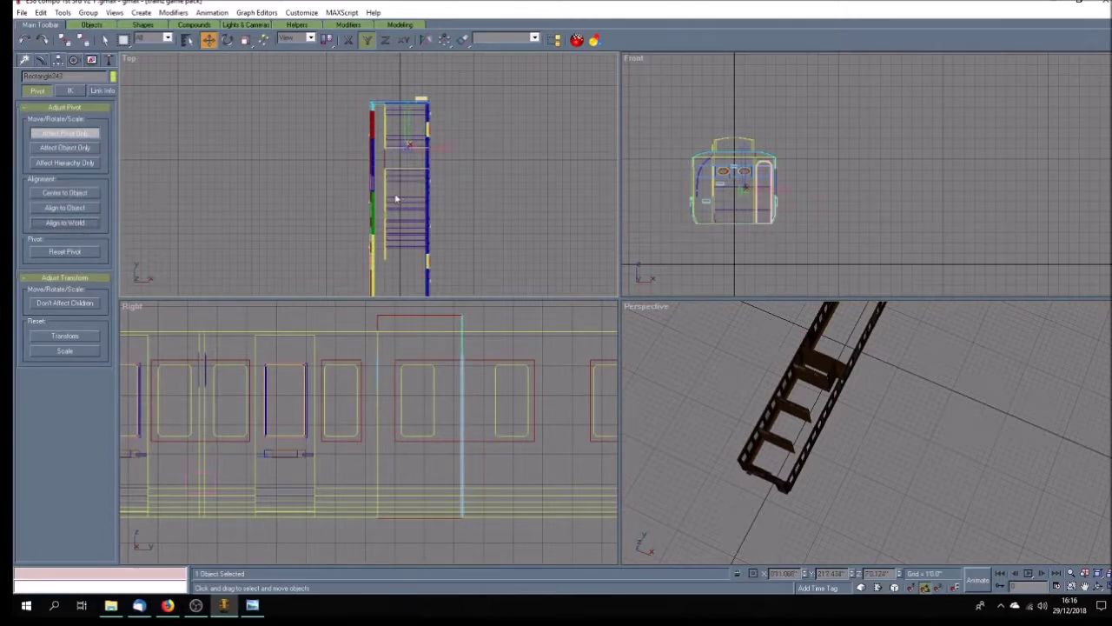
drag(396, 193, 406, 258)
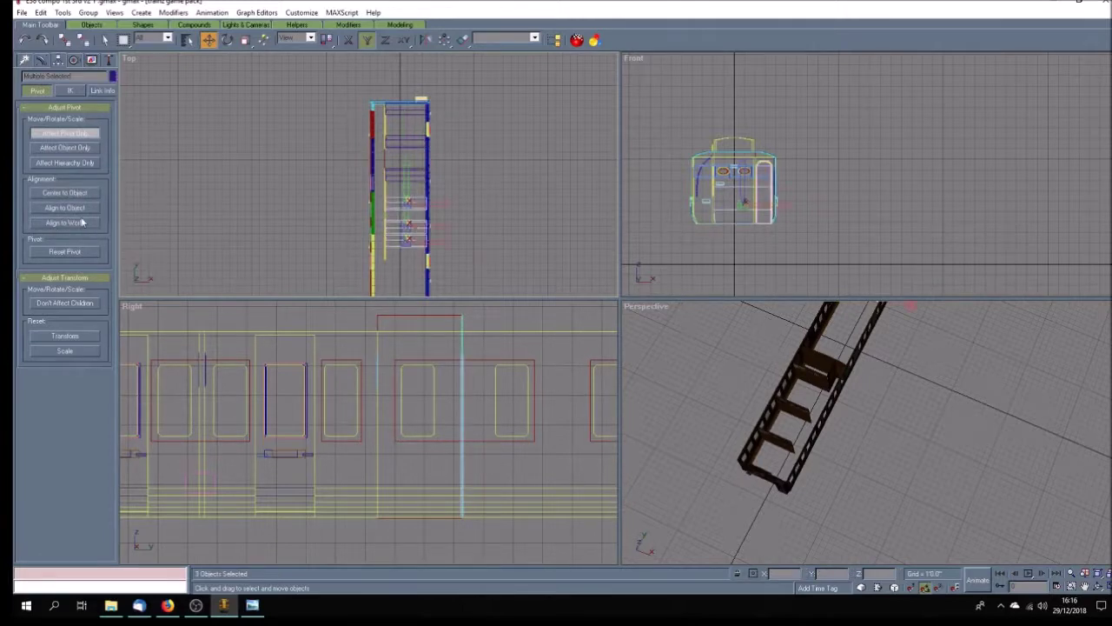
click(87, 134)
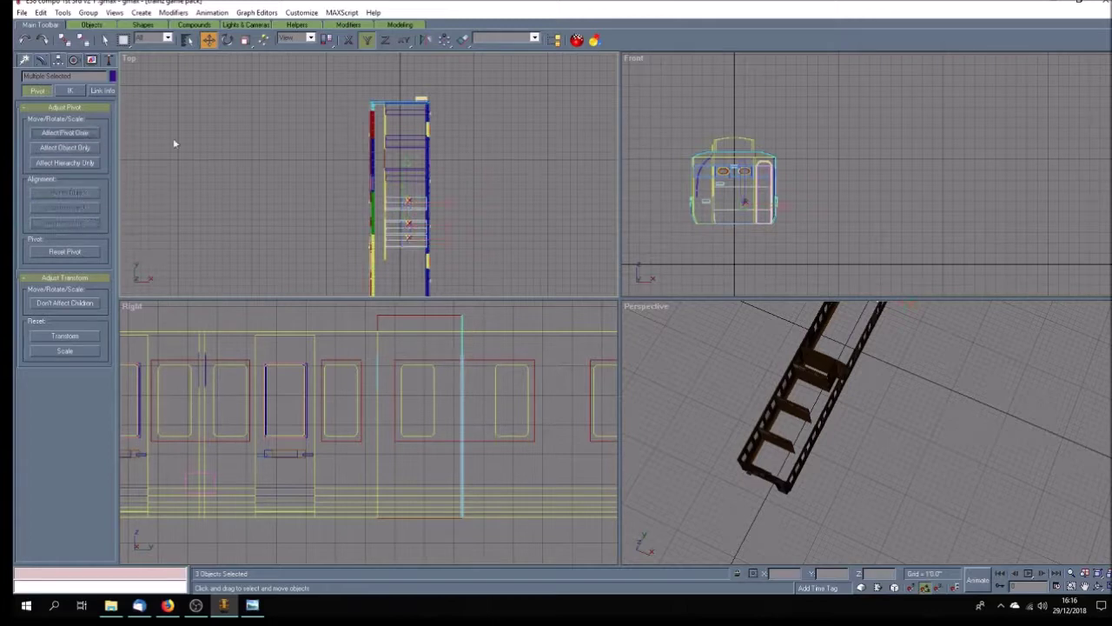
Step: Clear the multiple selection and select only the compartment seat nearest the middle of the coach
click(461, 226)
scroll(403, 251, up, 2)
click(393, 237)
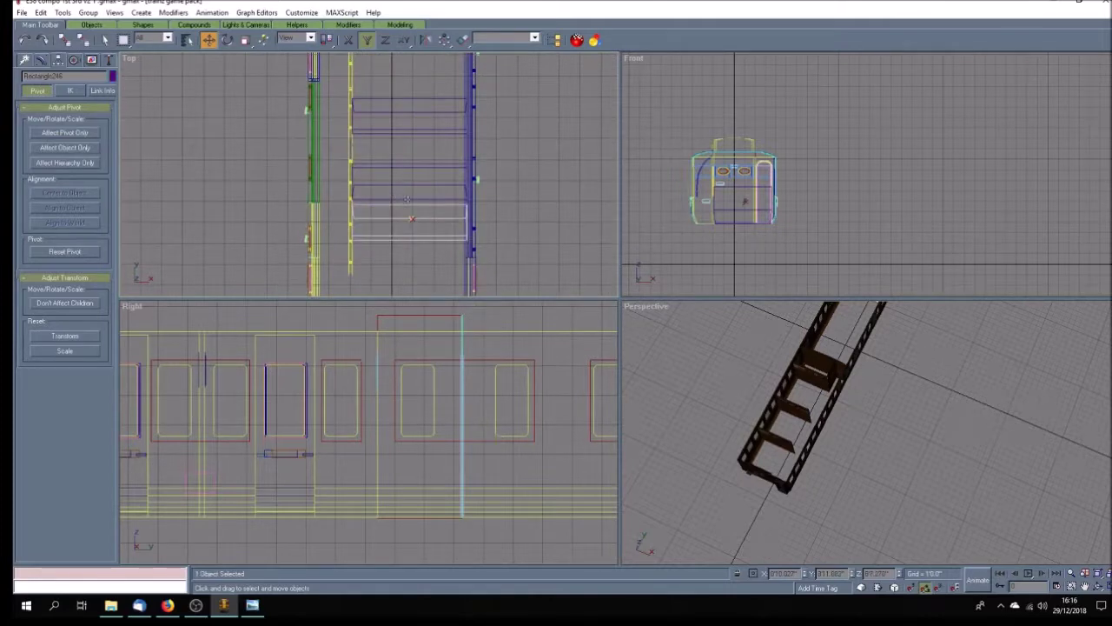
Step: Examine the selected seat's surroundings and the coach interior from a closer, rotated angle in the Perspective view
click(1085, 587)
drag(874, 353, 839, 408)
scroll(840, 374, up, 3)
scroll(840, 374, down, 1)
key(F3)
drag(758, 407, 777, 385)
click(1100, 587)
mouse_move(827, 413)
mouse_down()
mouse_move(807, 444)
mouse_move(901, 503)
mouse_up()
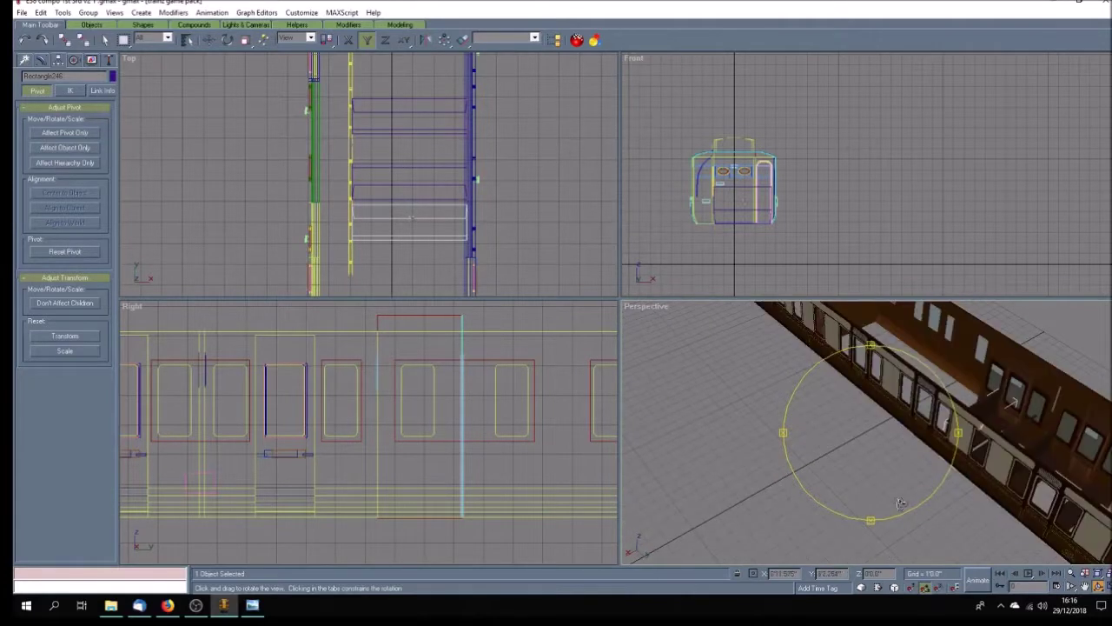
Step: Set the selected seat's X position to -0'10.027" to shift it to the opposite side of the coach
click(1085, 587)
drag(403, 252, 435, 223)
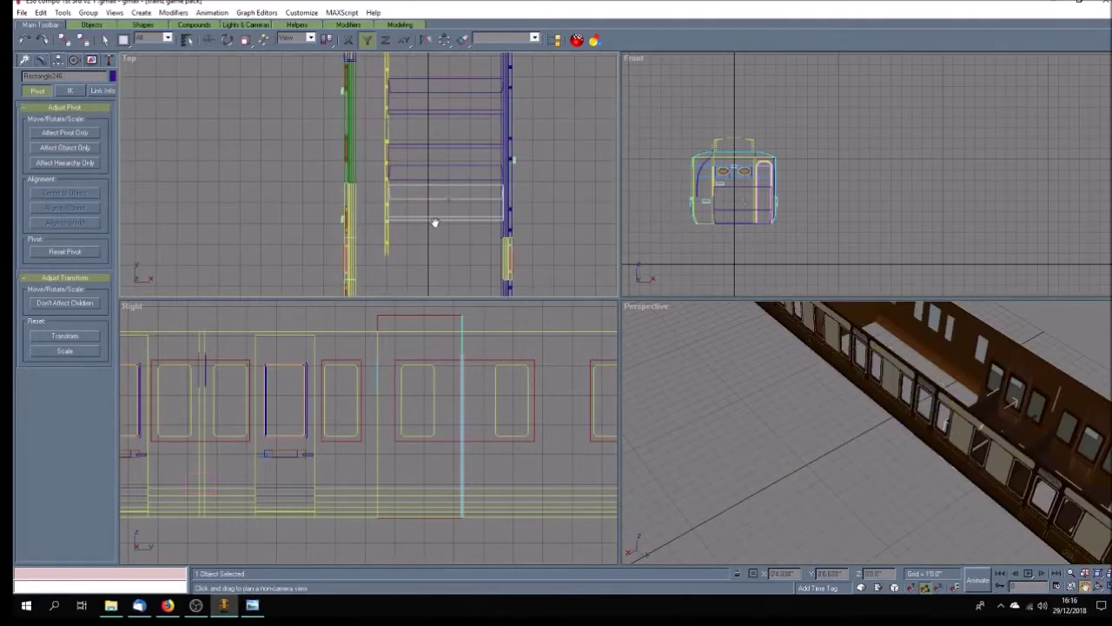
click(209, 40)
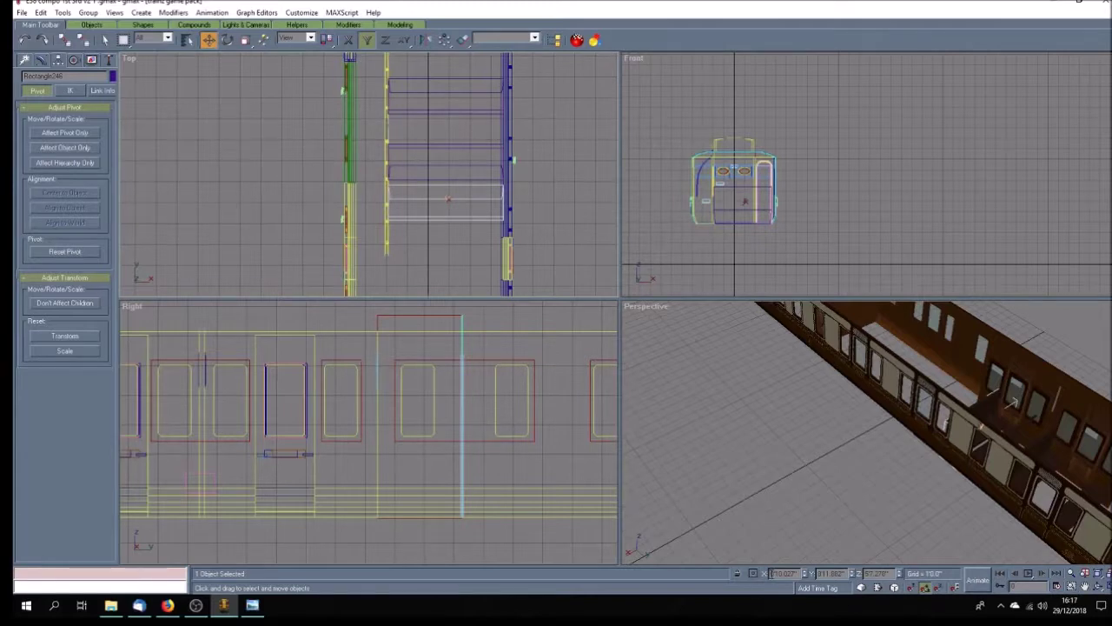
double_click(780, 573)
key(Return)
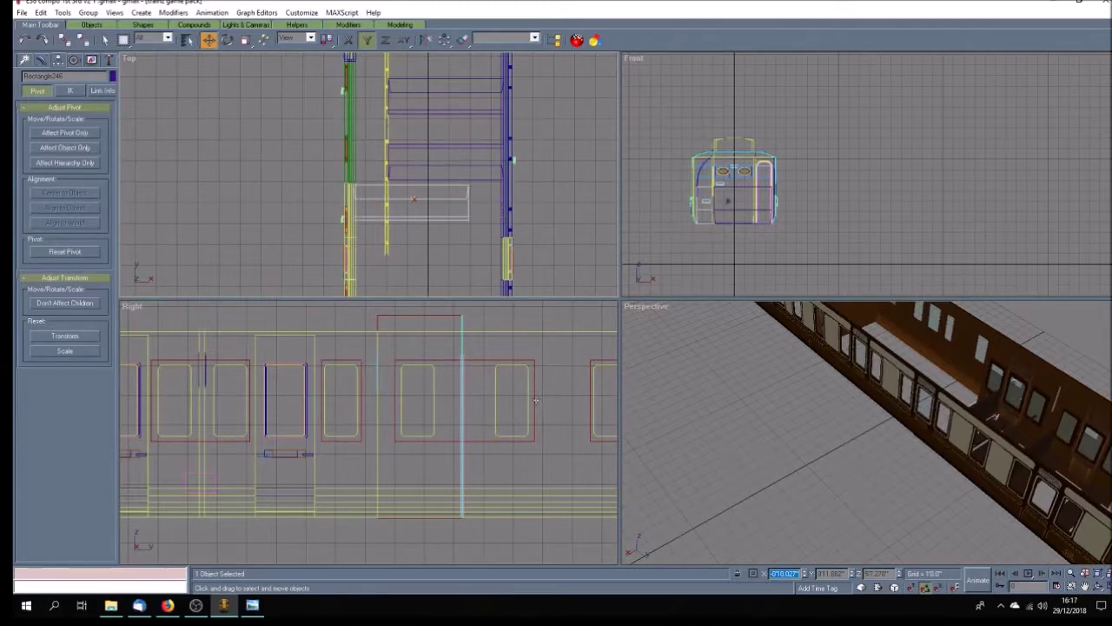
Step: Move the seat along the coach's length into the end compartment at the opposite end and fit its back against the end wall
drag(405, 219, 406, 263)
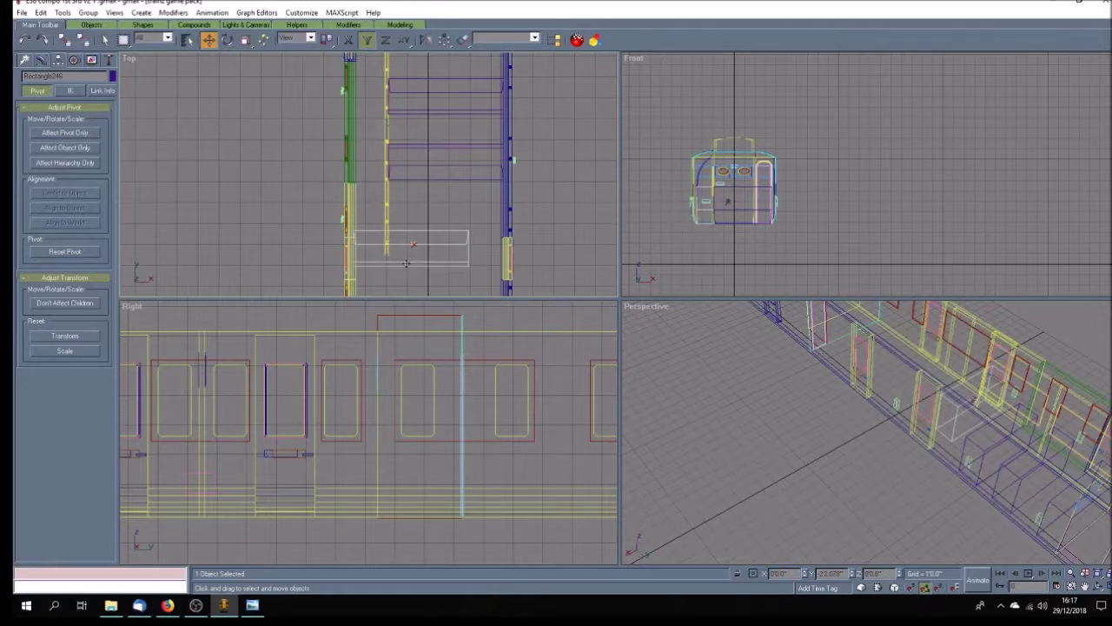
scroll(442, 228, down, 5)
scroll(441, 278, up, 2)
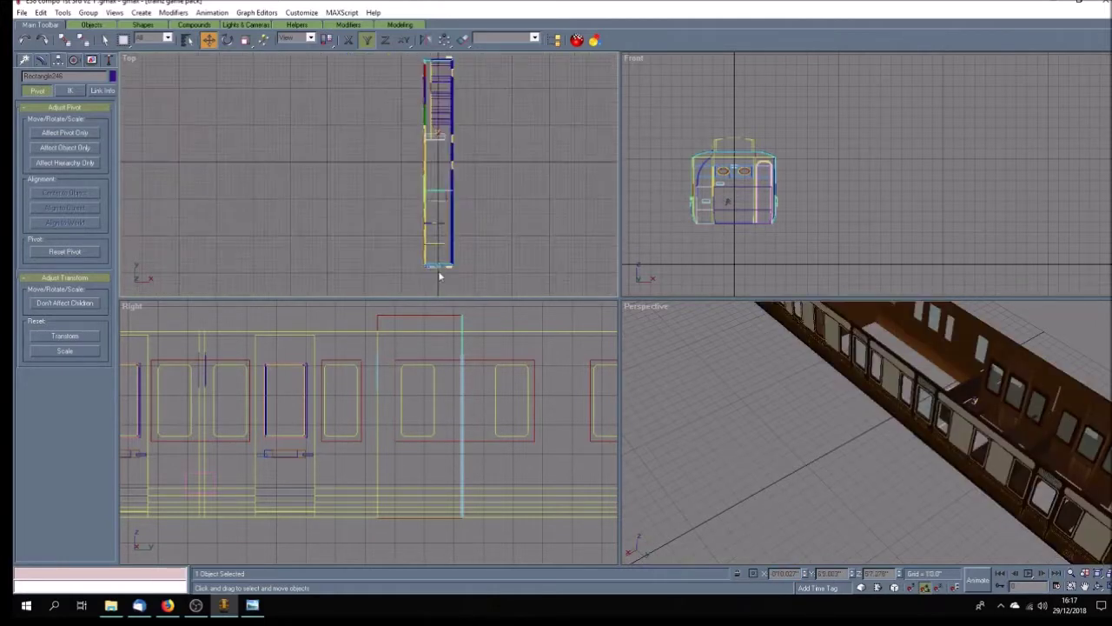
drag(438, 144, 438, 260)
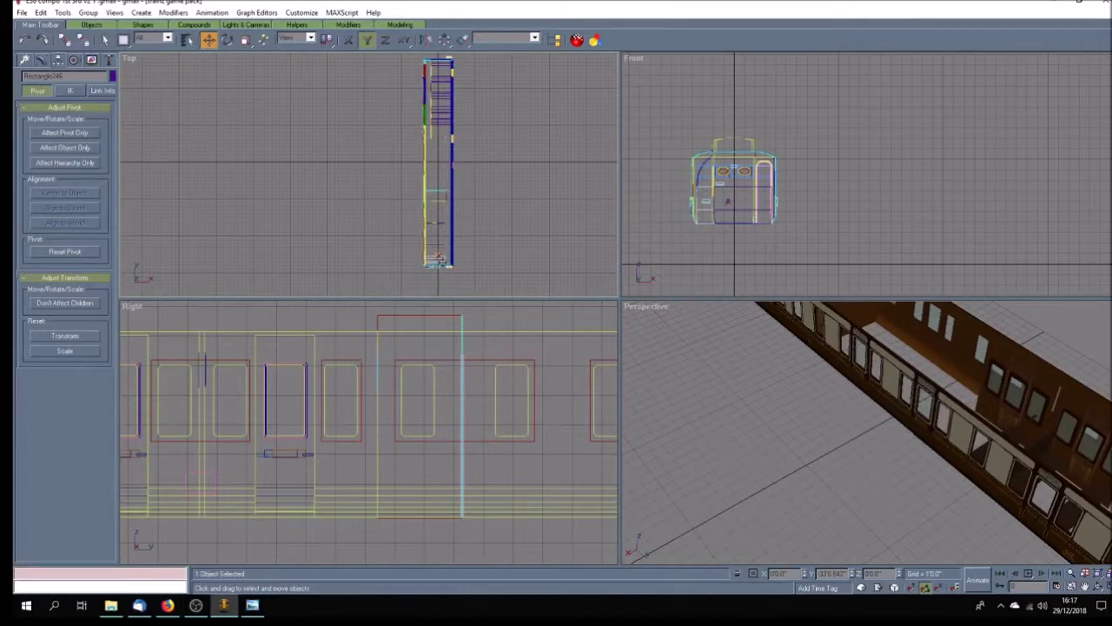
scroll(439, 260, up, 4)
click(437, 209)
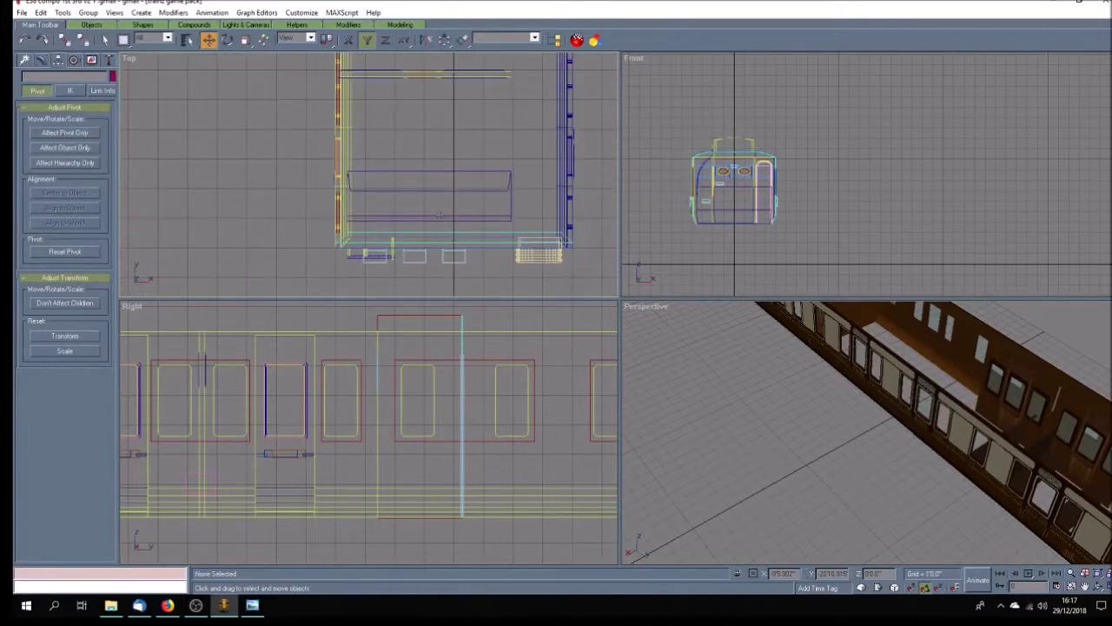
drag(432, 214, 430, 233)
scroll(469, 217, down, 5)
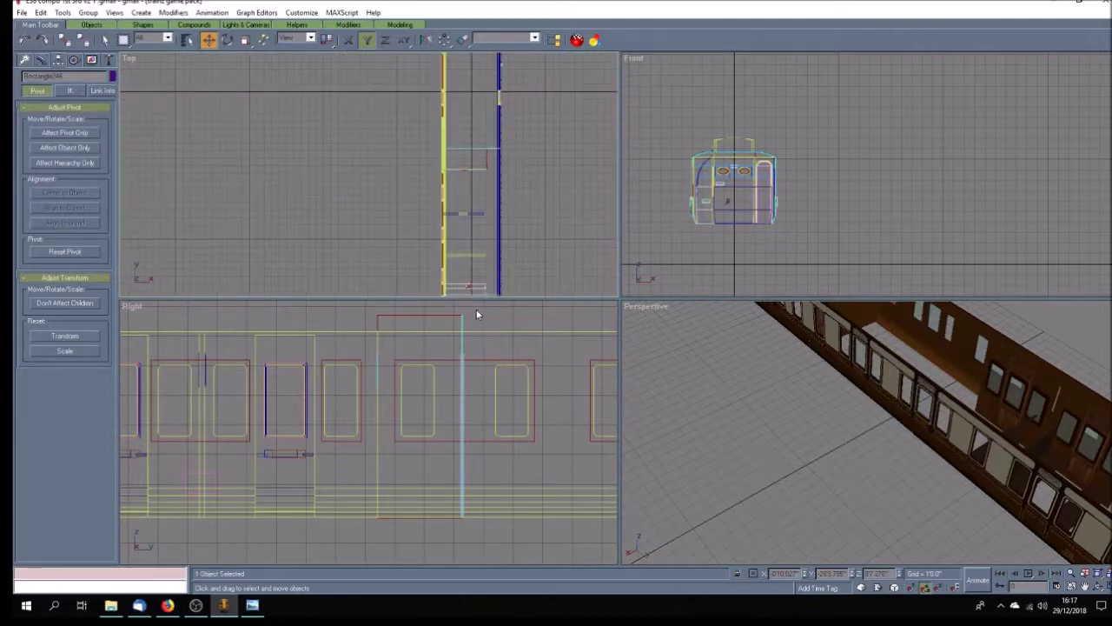
Step: Set the next seat's X position to -0'10.027" and move it into the same end compartment, with its back against the cross partition
click(734, 195)
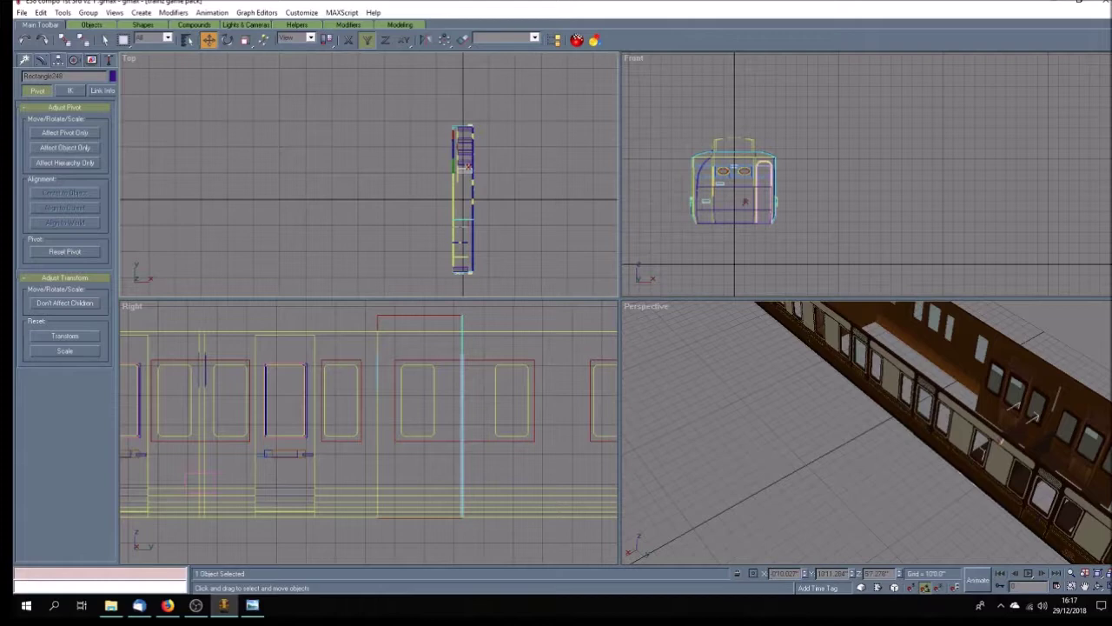
click(785, 573)
drag(465, 181, 462, 185)
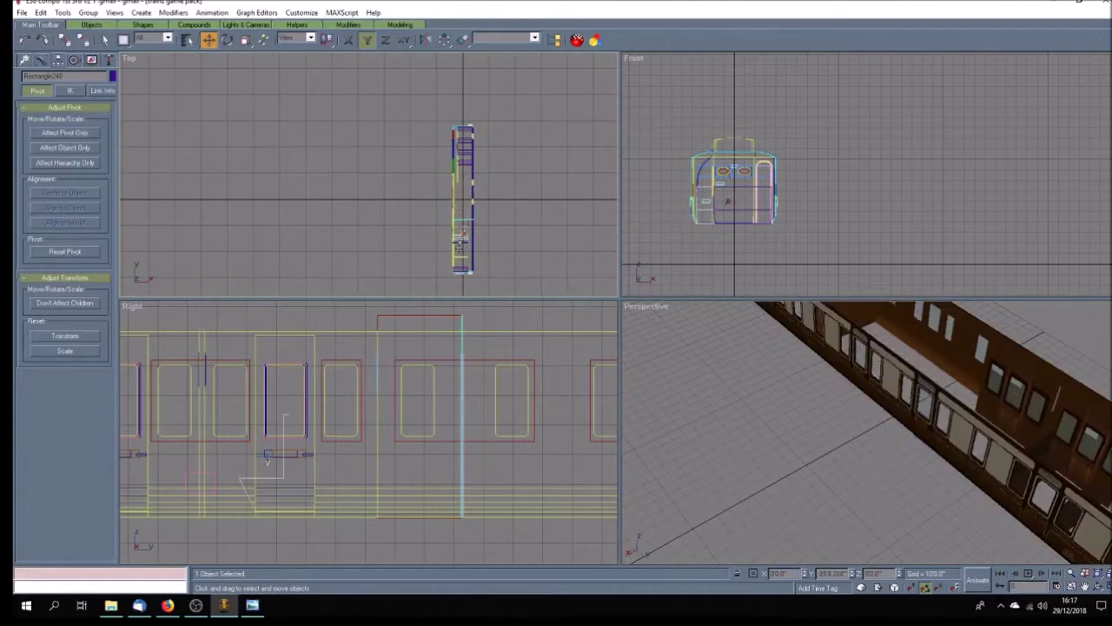
scroll(461, 261, up, 4)
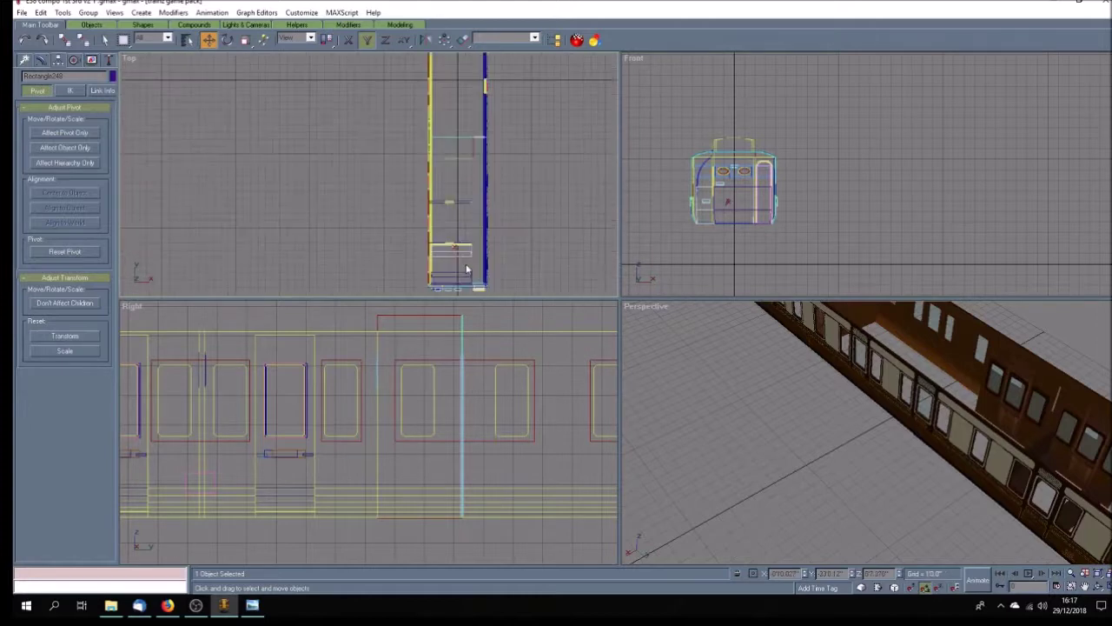
scroll(427, 248, up, 2)
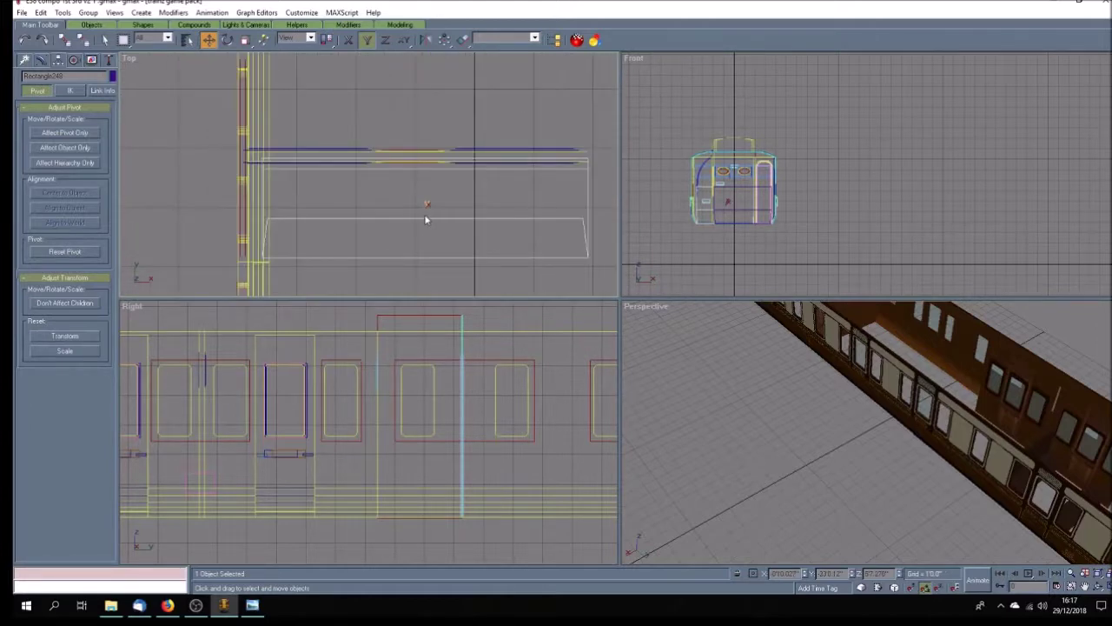
click(425, 223)
drag(417, 256, 418, 262)
click(546, 470)
Step: Clone the end compartment's two facing seats once along the coach into the adjacent compartment, fitting them between its partitions
scroll(546, 469, down, 4)
scroll(316, 491, up, 4)
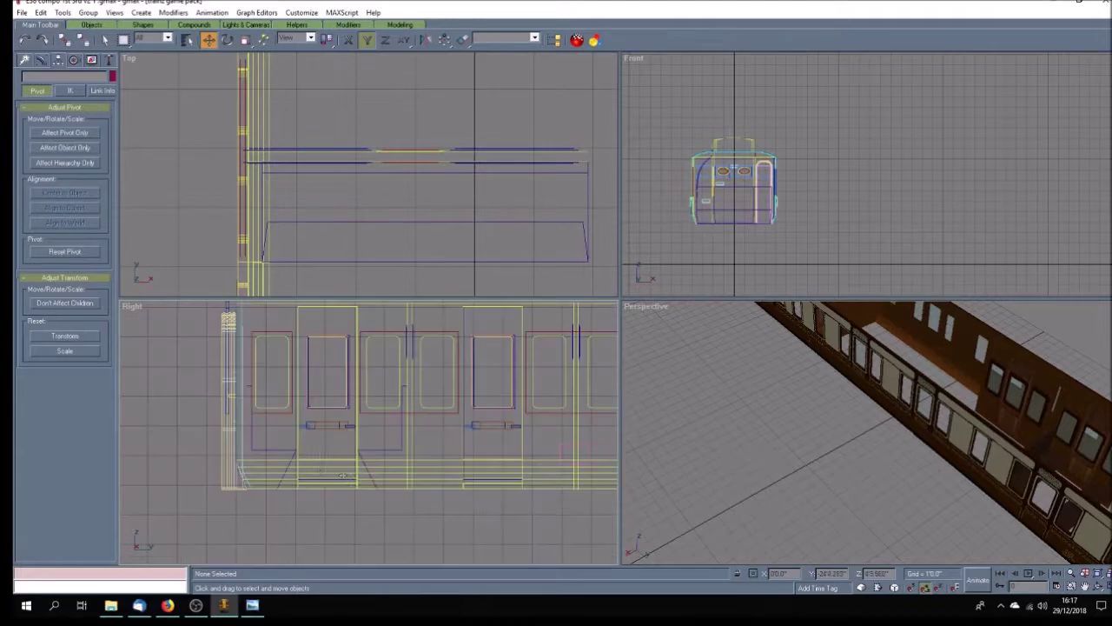
scroll(298, 466, up, 2)
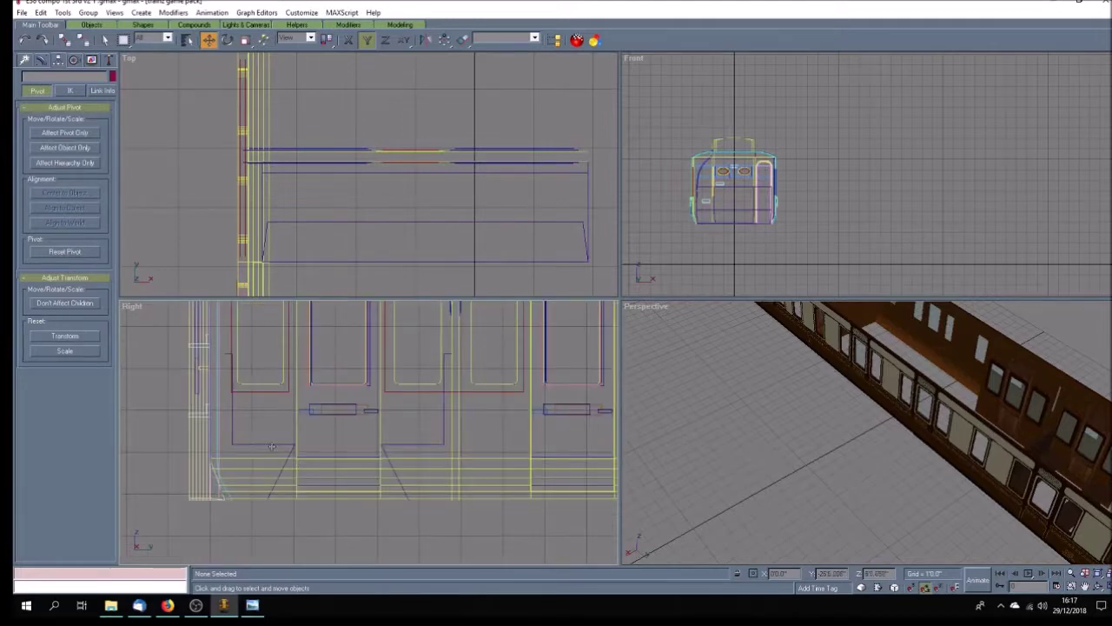
scroll(324, 452, down, 3)
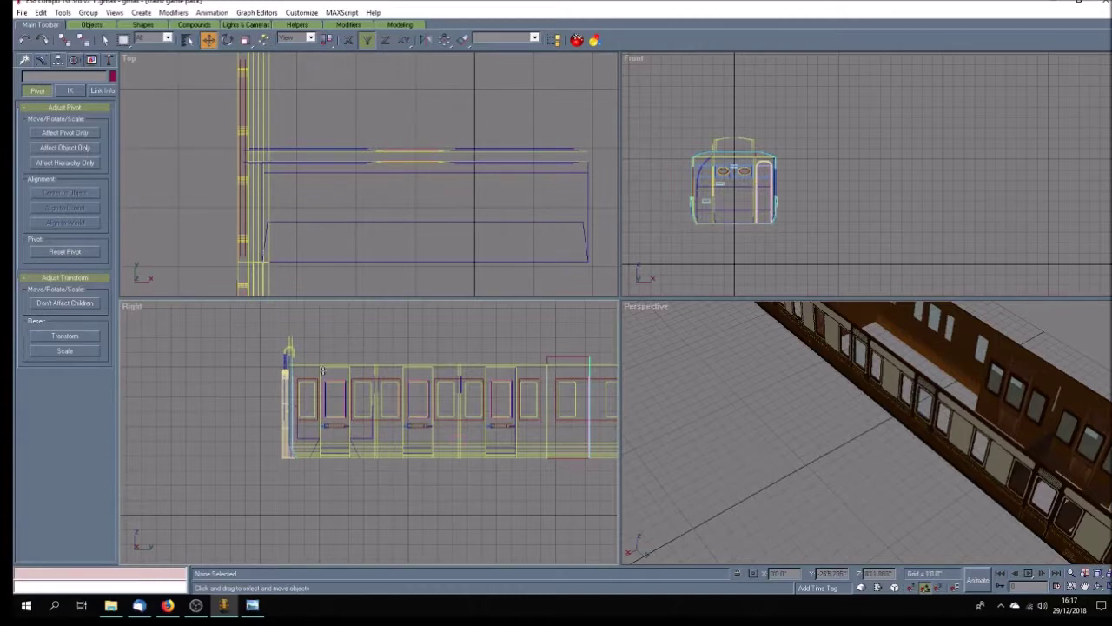
alt+middle_drag(441, 280, 440, 289)
scroll(441, 290, up, 3)
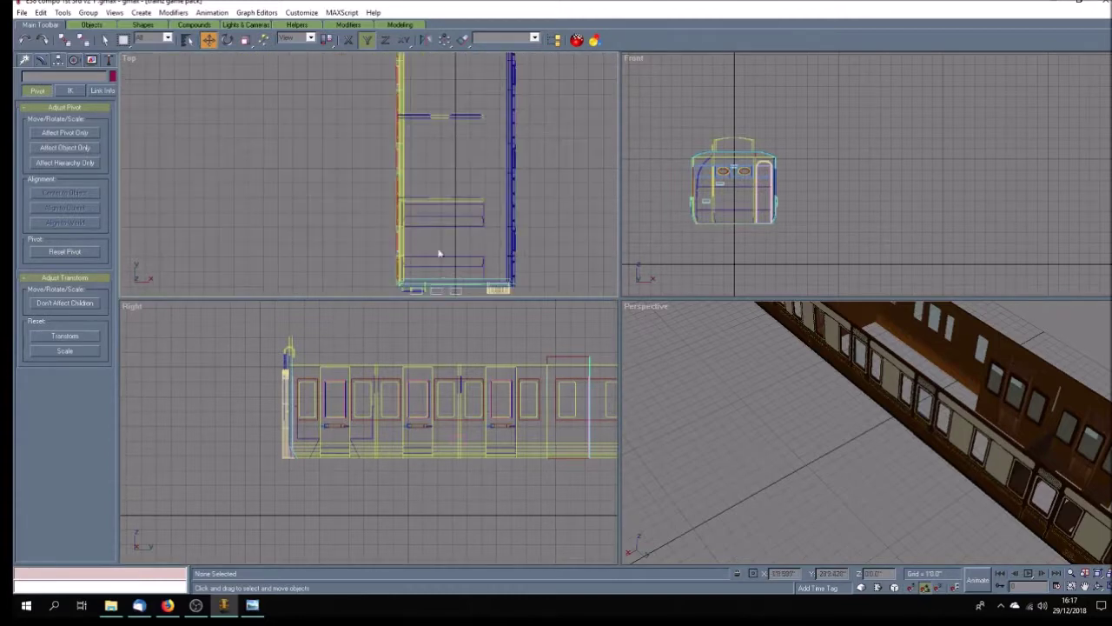
click(446, 223)
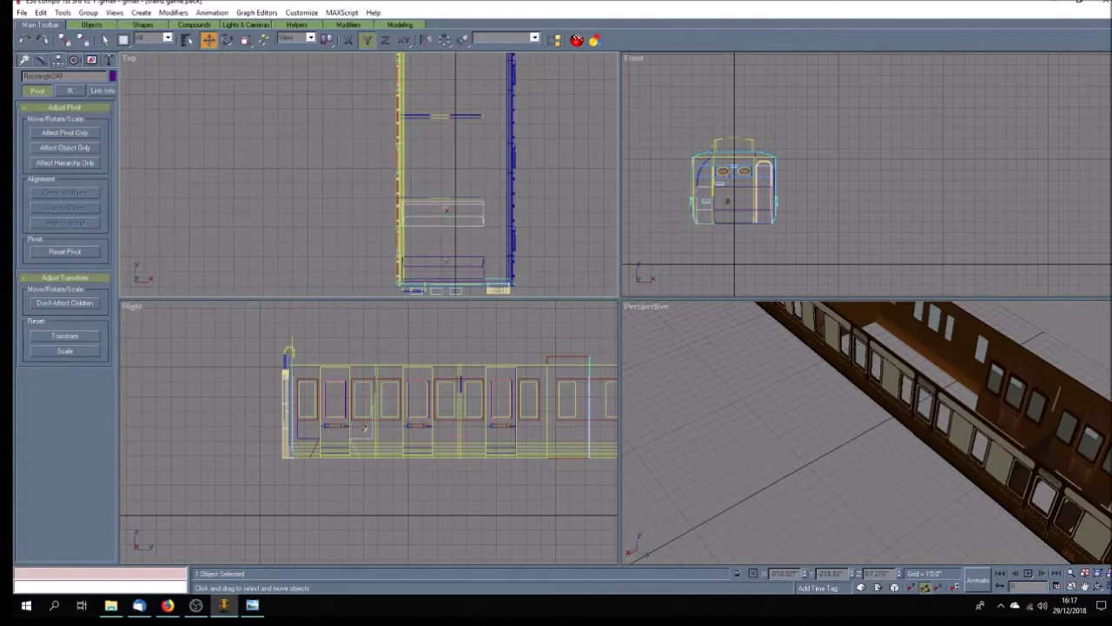
ctrl+click(445, 259)
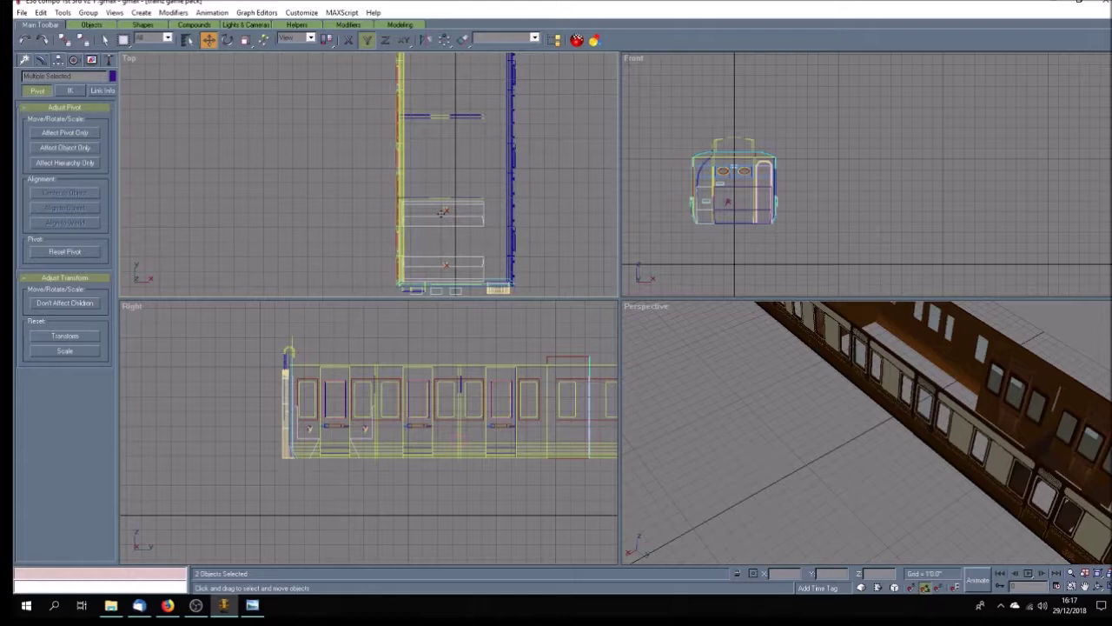
drag(442, 212, 445, 128)
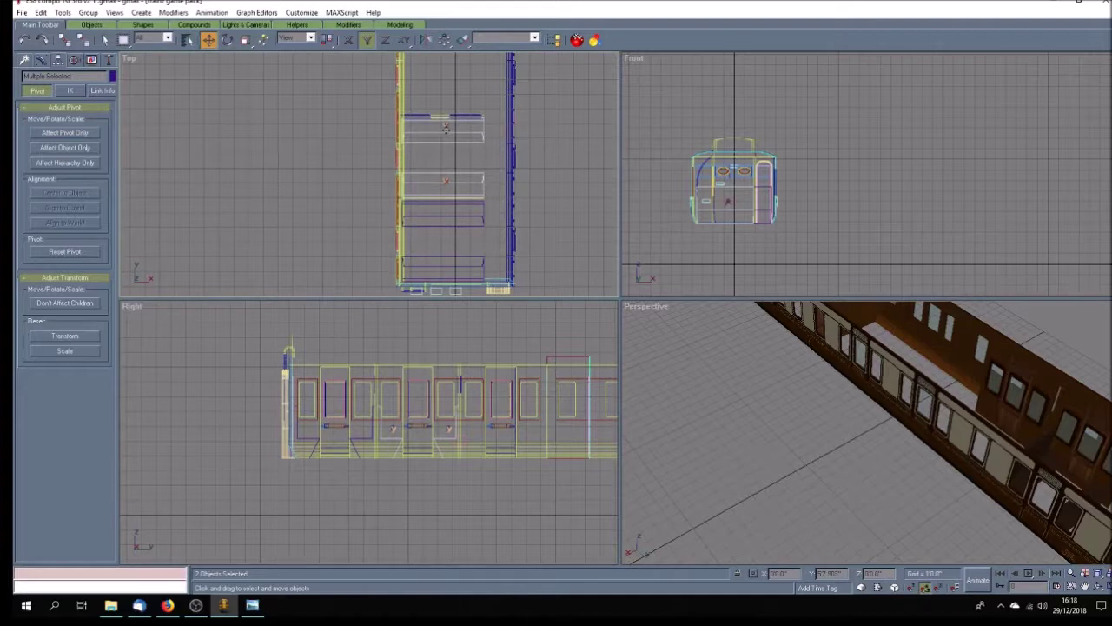
shift+drag(445, 128, 445, 127)
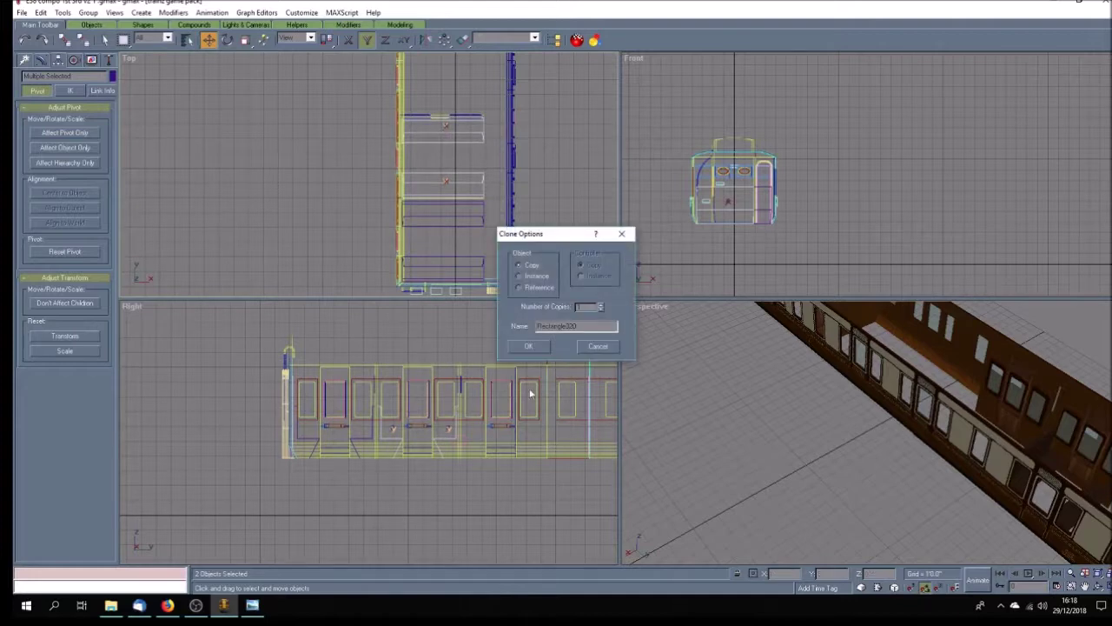
click(527, 347)
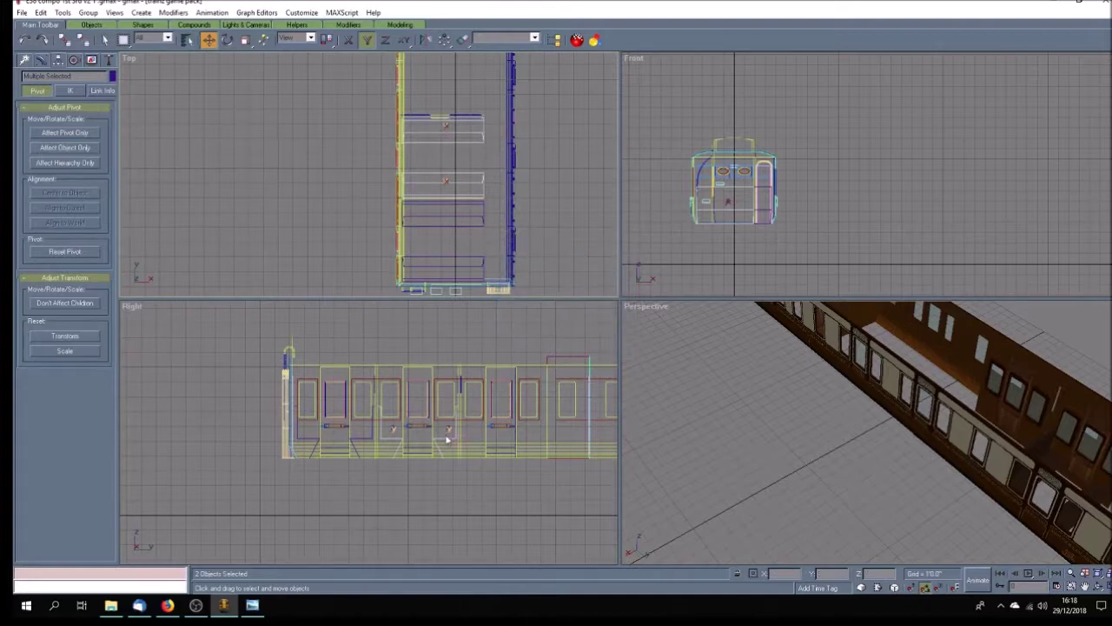
Step: Clone the two facing seats once more along the coach into the third compartment, with one seat back against the compartment's cross partition
click(1086, 588)
drag(450, 144, 452, 240)
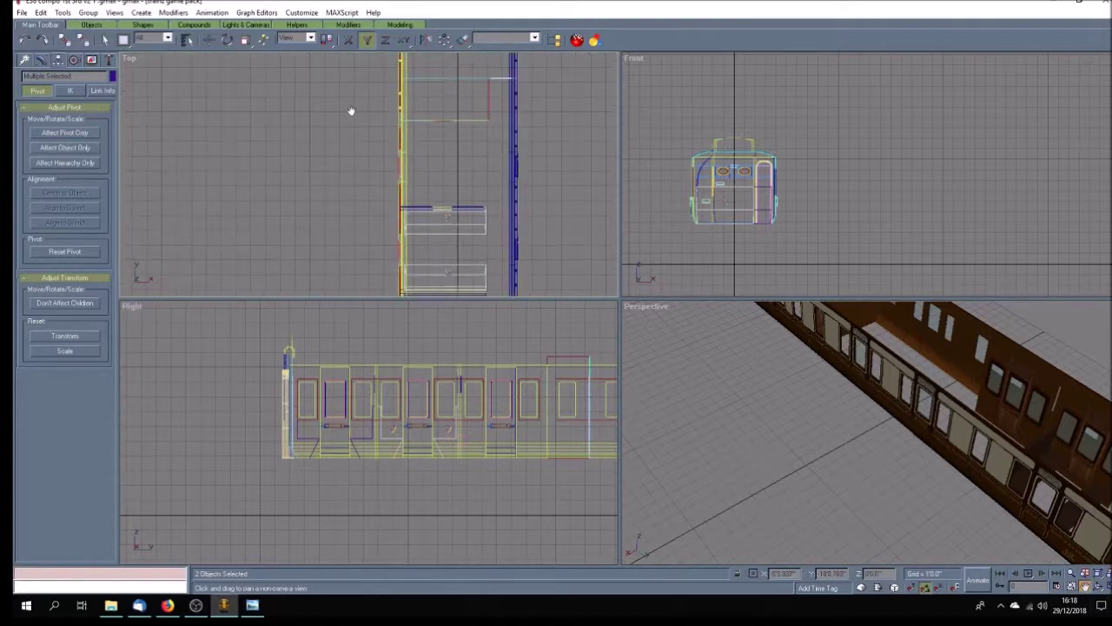
click(210, 40)
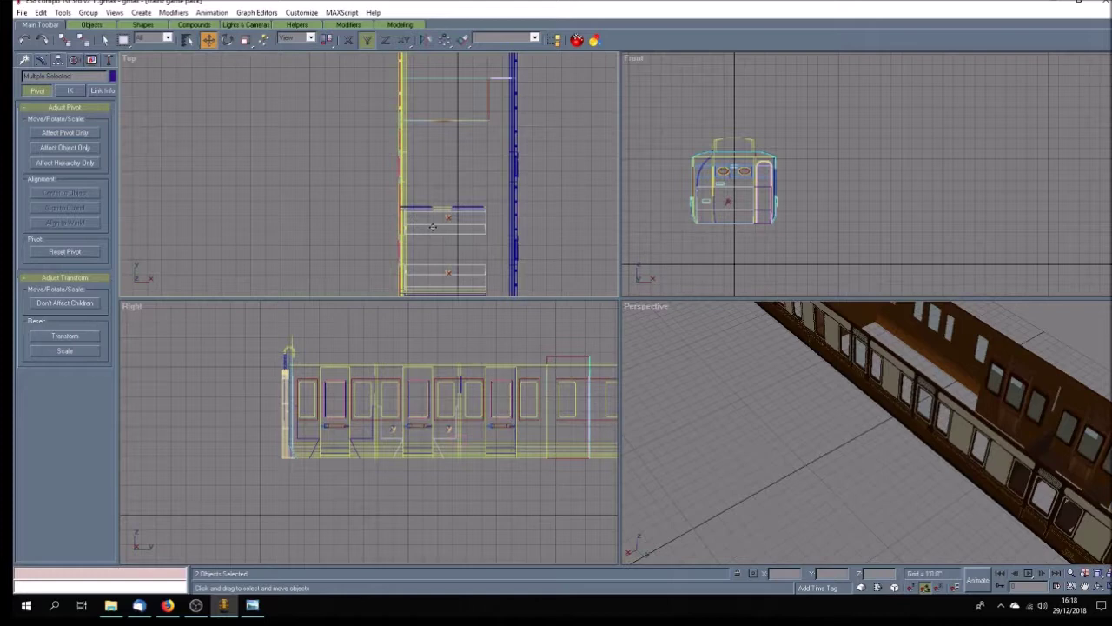
drag(432, 226, 436, 143)
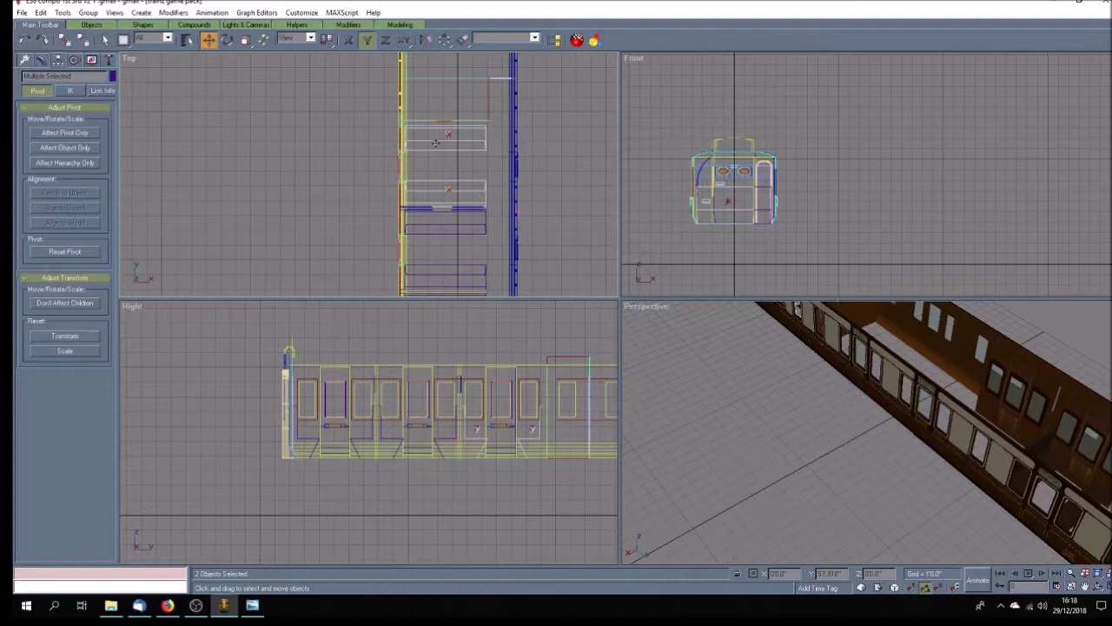
drag(435, 143, 436, 144)
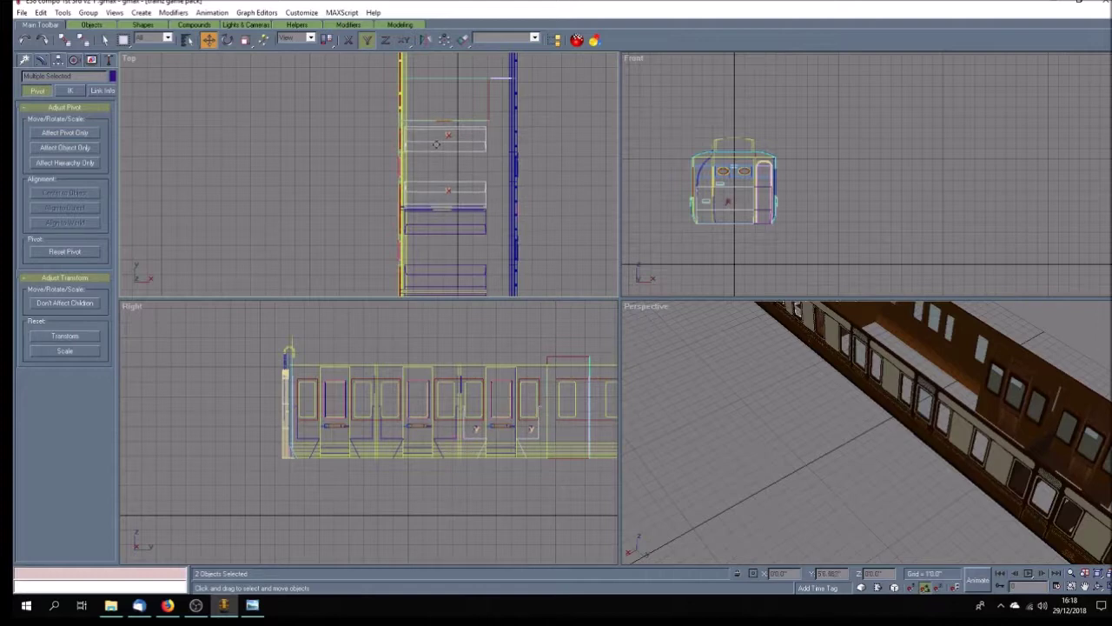
shift+drag(436, 144, 436, 144)
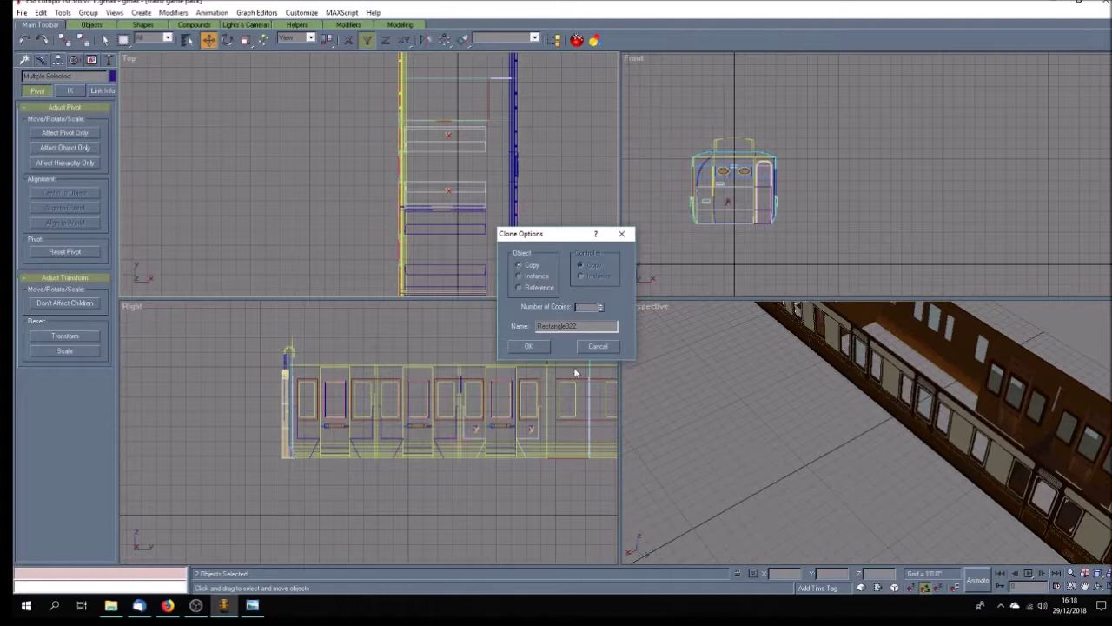
click(529, 346)
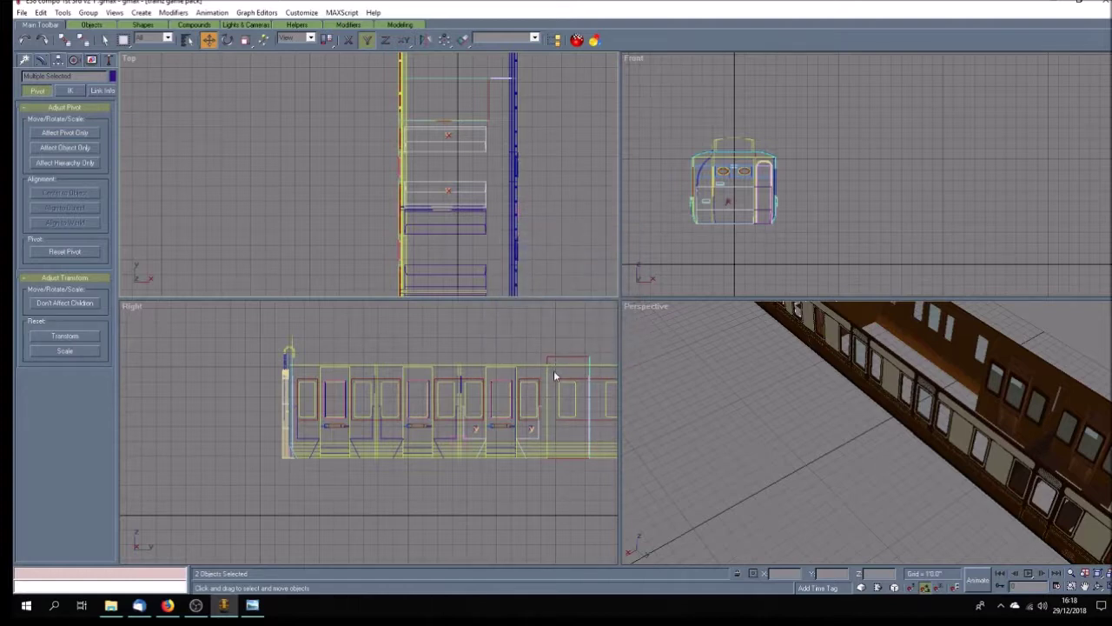
Step: Select all parts of the cross partition closing the inner end of the third compartment, leaving out the side walls
click(548, 483)
scroll(550, 471, up, 5)
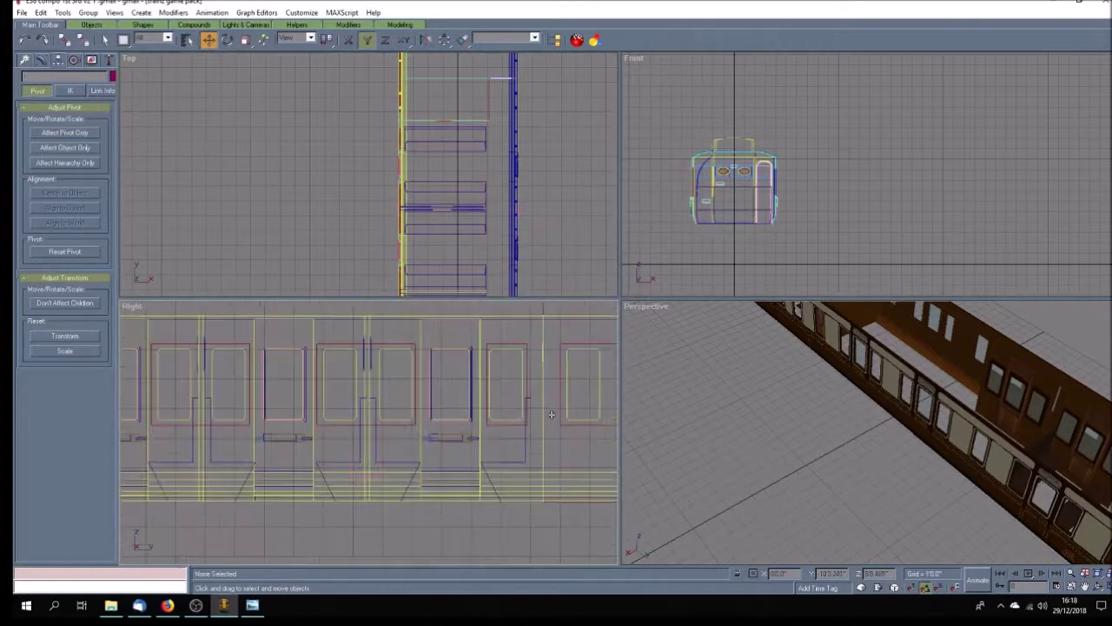
click(539, 353)
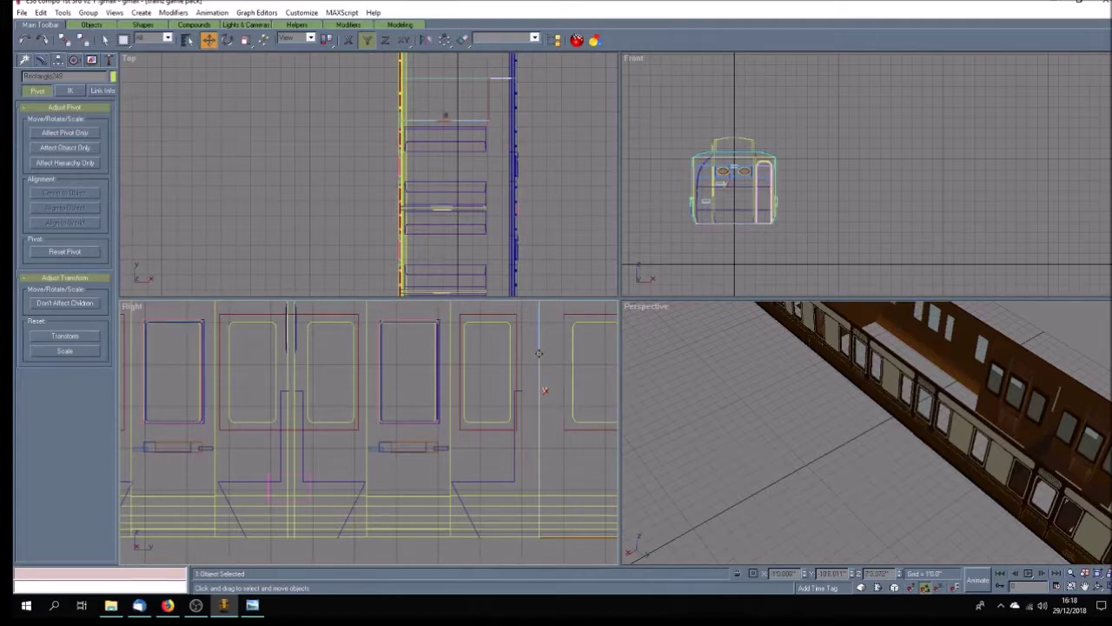
click(531, 315)
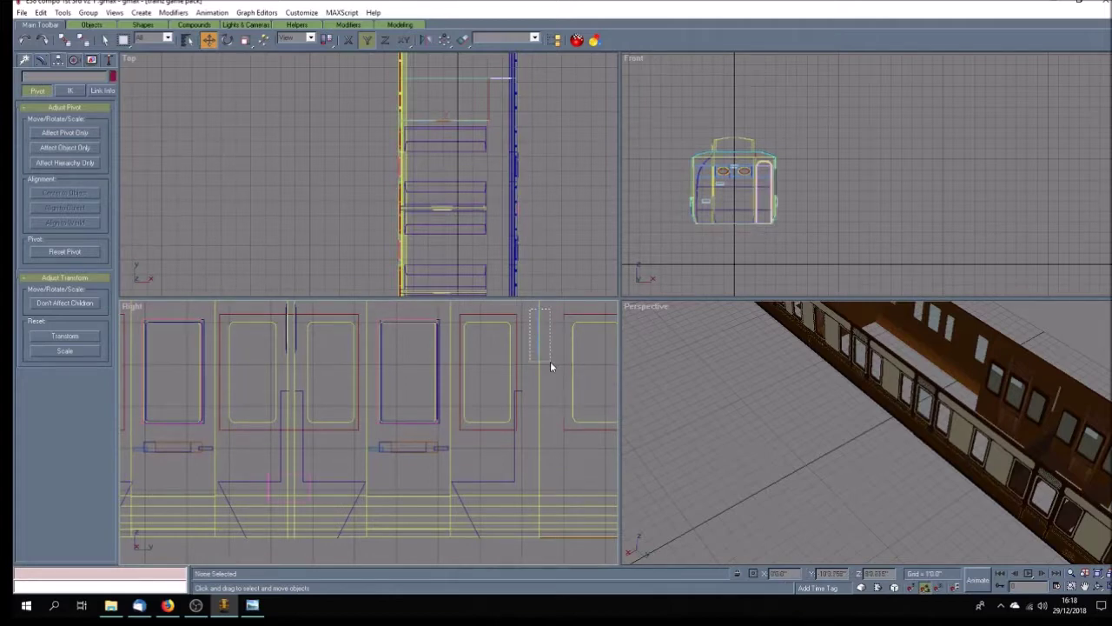
drag(550, 362, 550, 364)
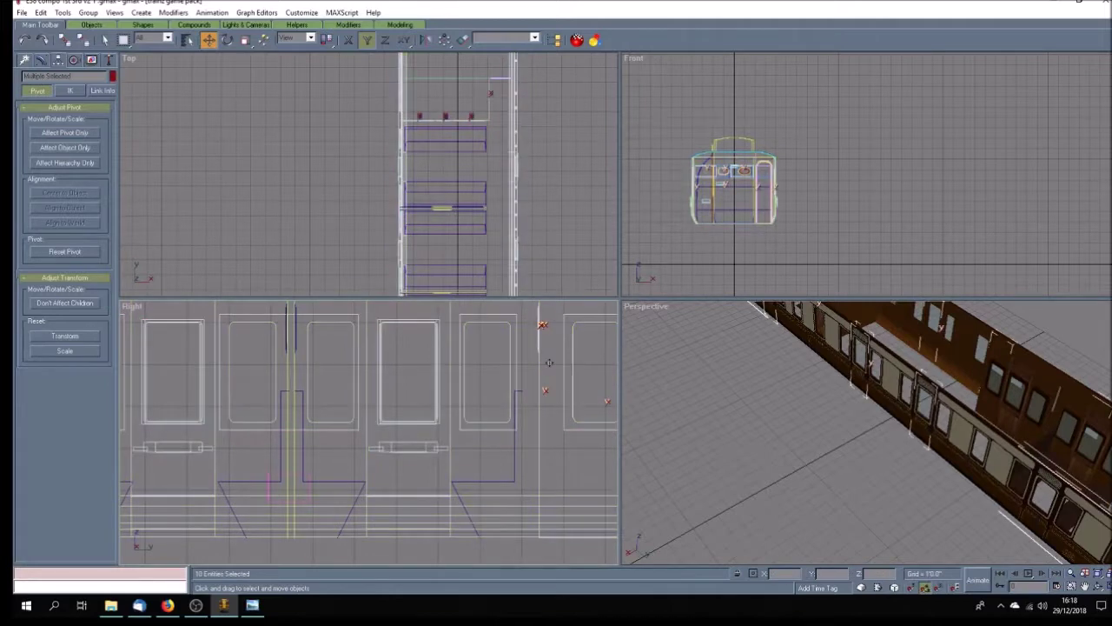
click(379, 197)
drag(426, 111, 476, 122)
scroll(445, 128, up, 5)
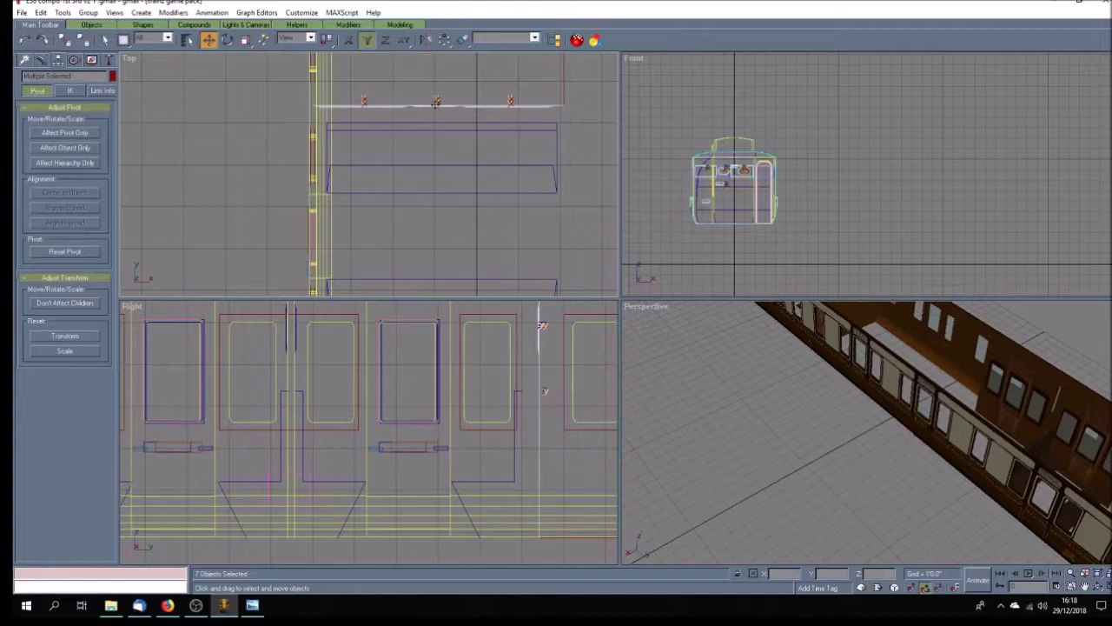
Step: Try to move the selected cross partition along the coach toward the third compartment's seat back in the top view
drag(436, 103, 437, 118)
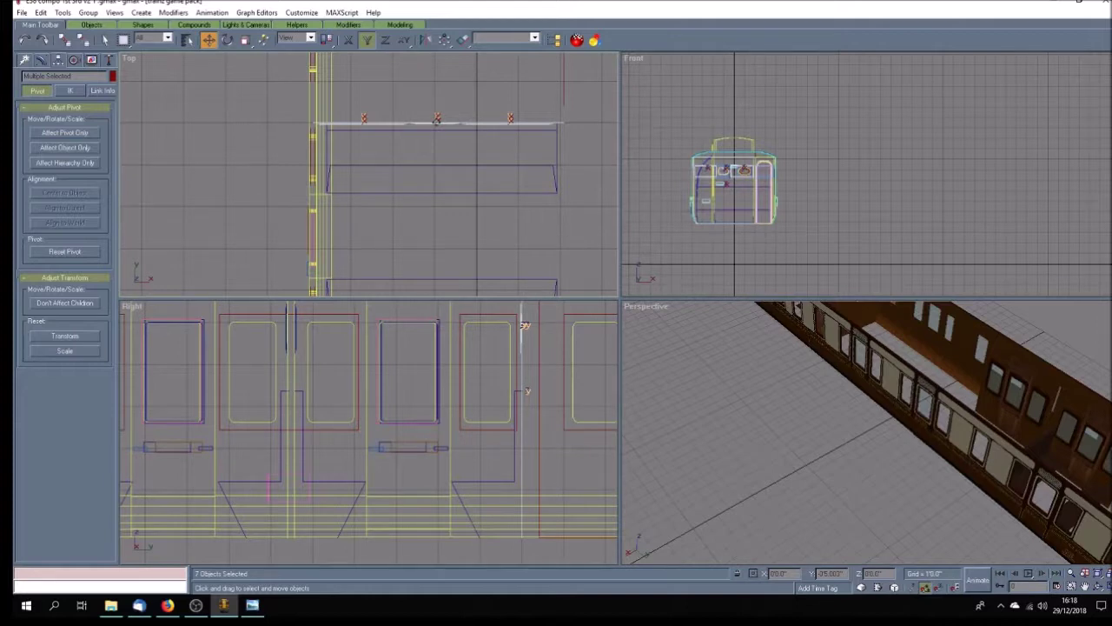
drag(436, 118, 438, 111)
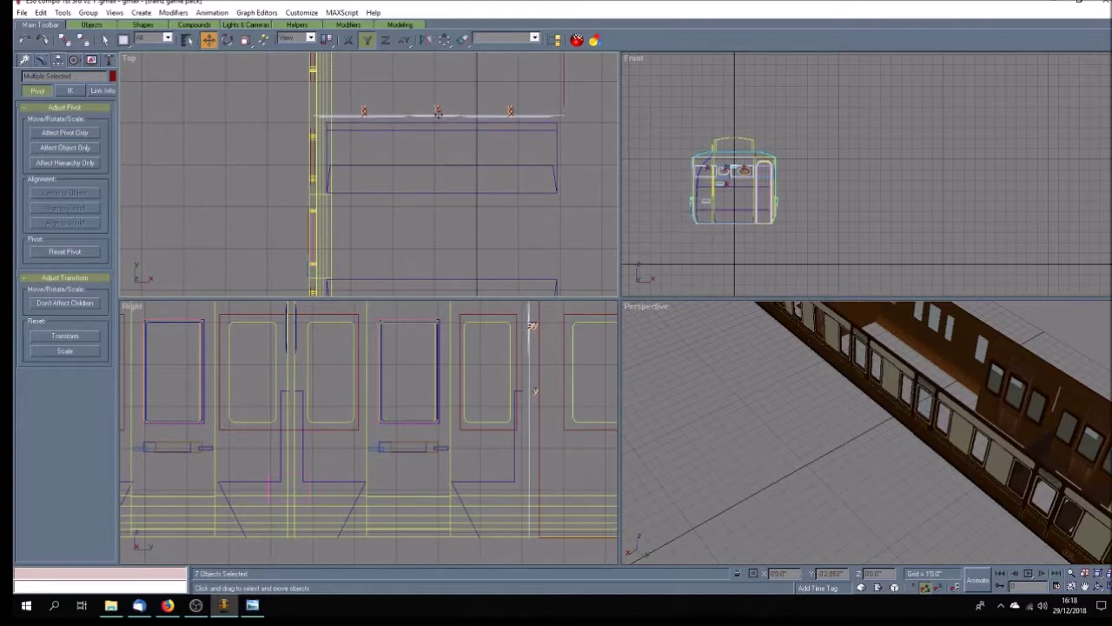
drag(438, 111, 438, 111)
click(1085, 588)
drag(477, 388, 312, 394)
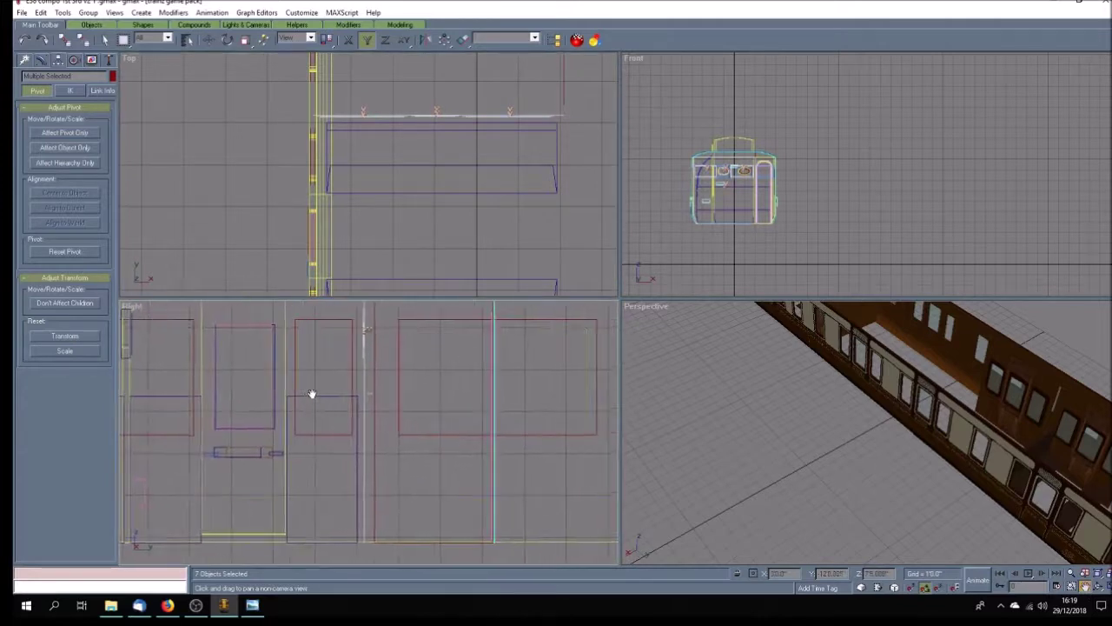
scroll(461, 394, down, 2)
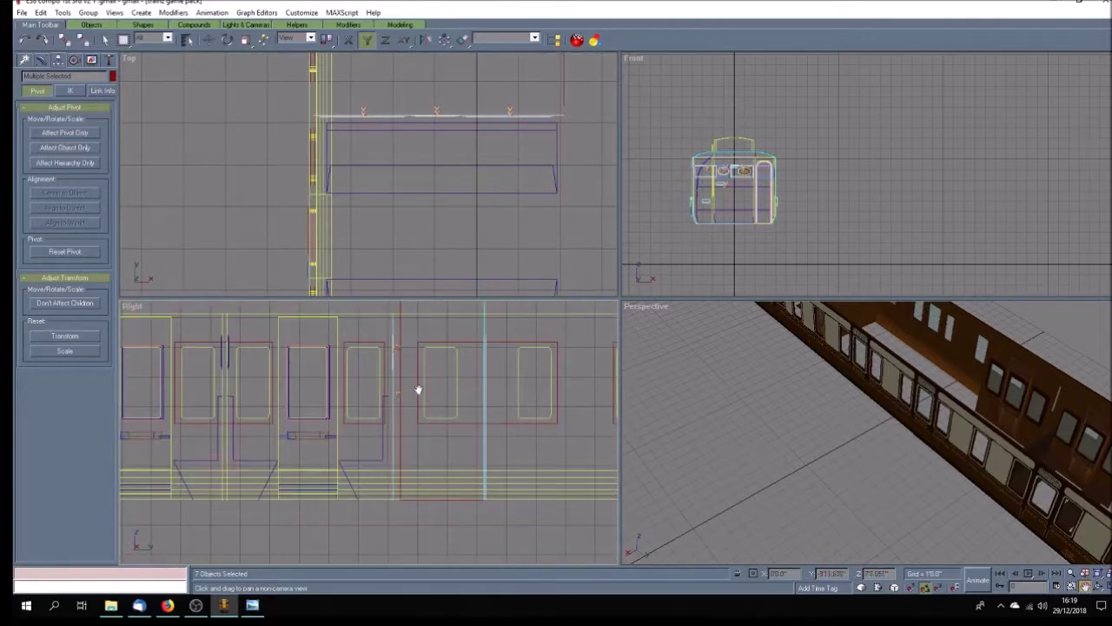
click(24, 41)
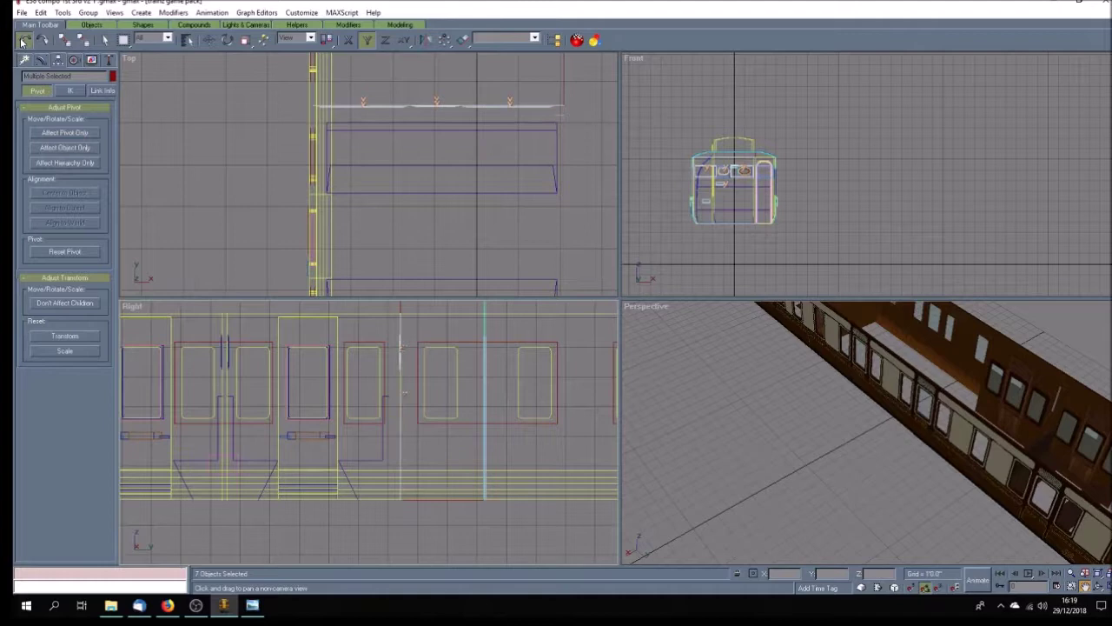
Step: Reselect the inner cross partition's parts and move them in the side view to just behind the third compartment's seat back
click(208, 40)
click(409, 439)
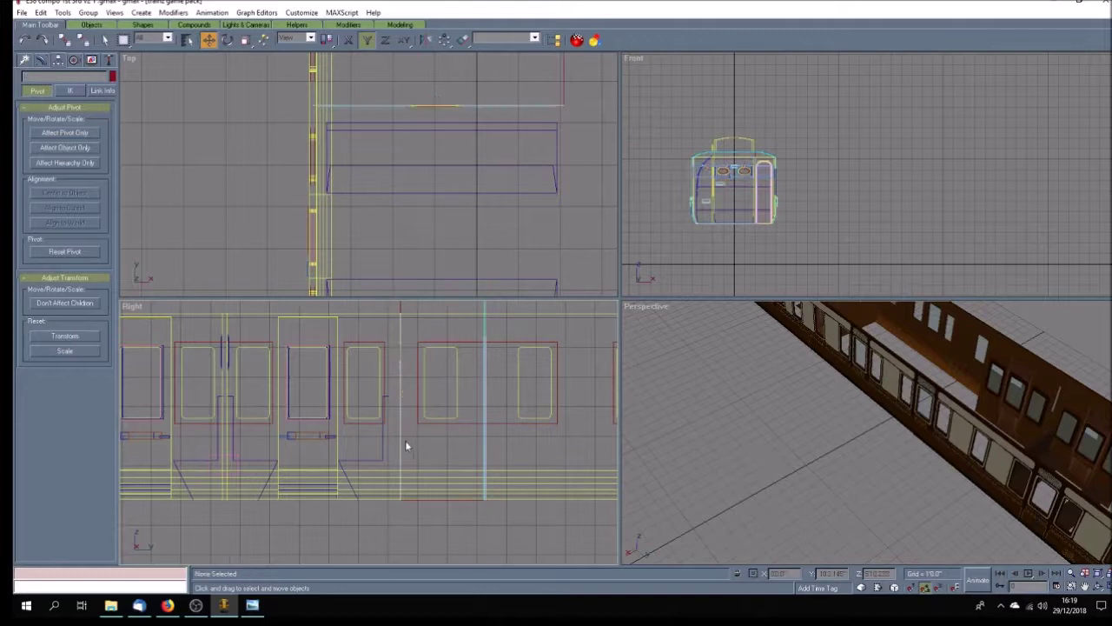
click(25, 40)
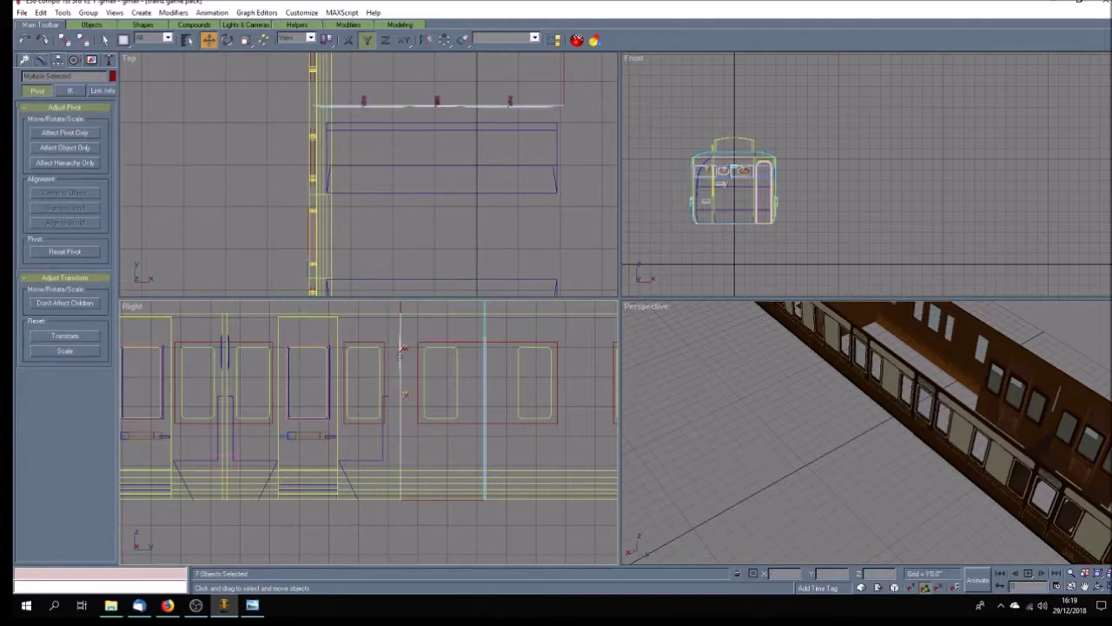
drag(400, 350, 396, 352)
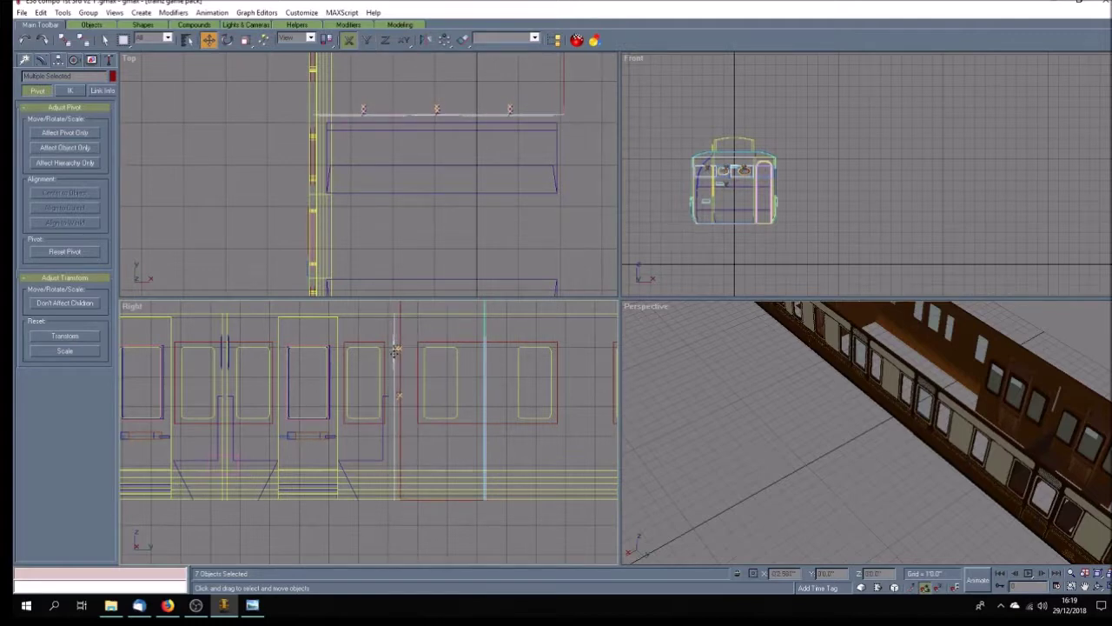
drag(395, 351, 395, 350)
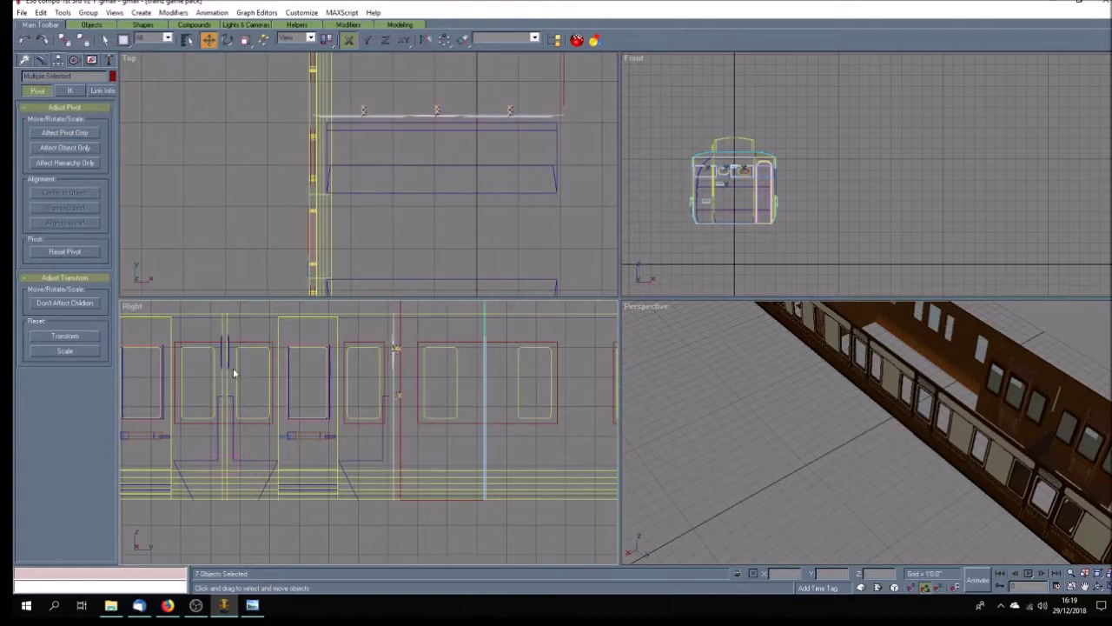
Step: Fit the third compartment's inner seat back against the moved cross partition, and save the file
click(379, 461)
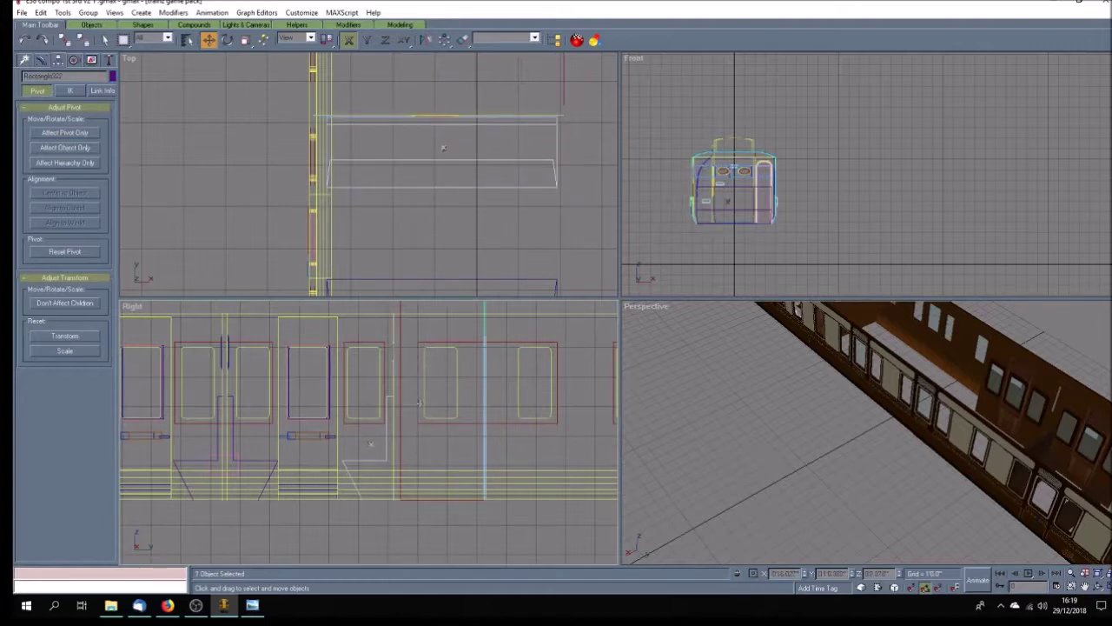
click(570, 227)
middle_drag(417, 238, 382, 217)
key(ctrl+s)
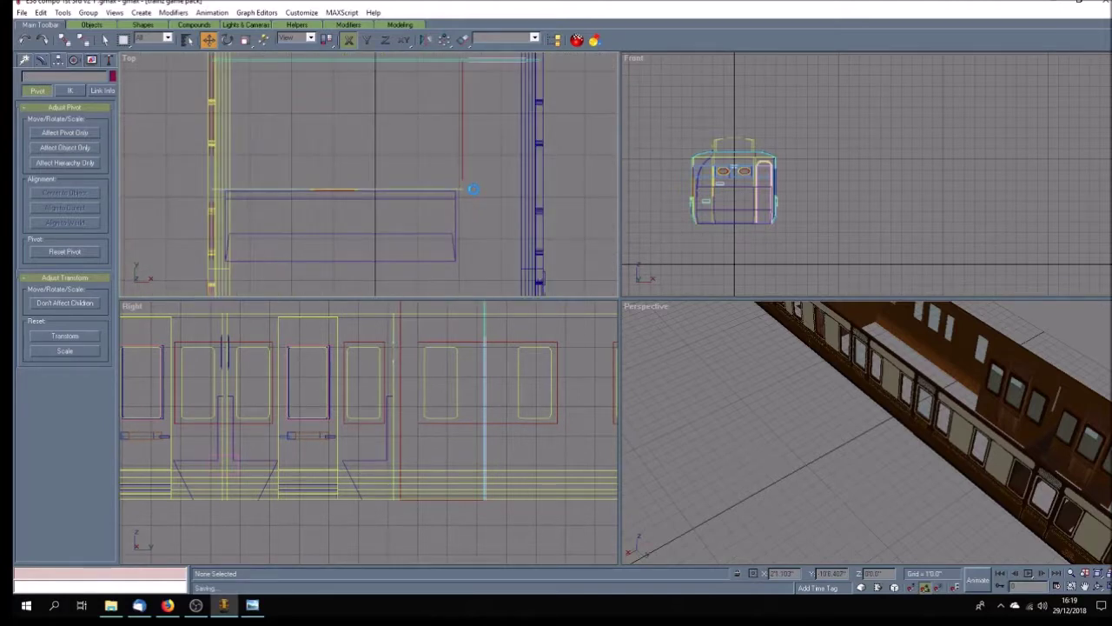
Step: Extend the corridor-side wall plane by moving its two end vertices to meet the shifted cross partition
click(473, 189)
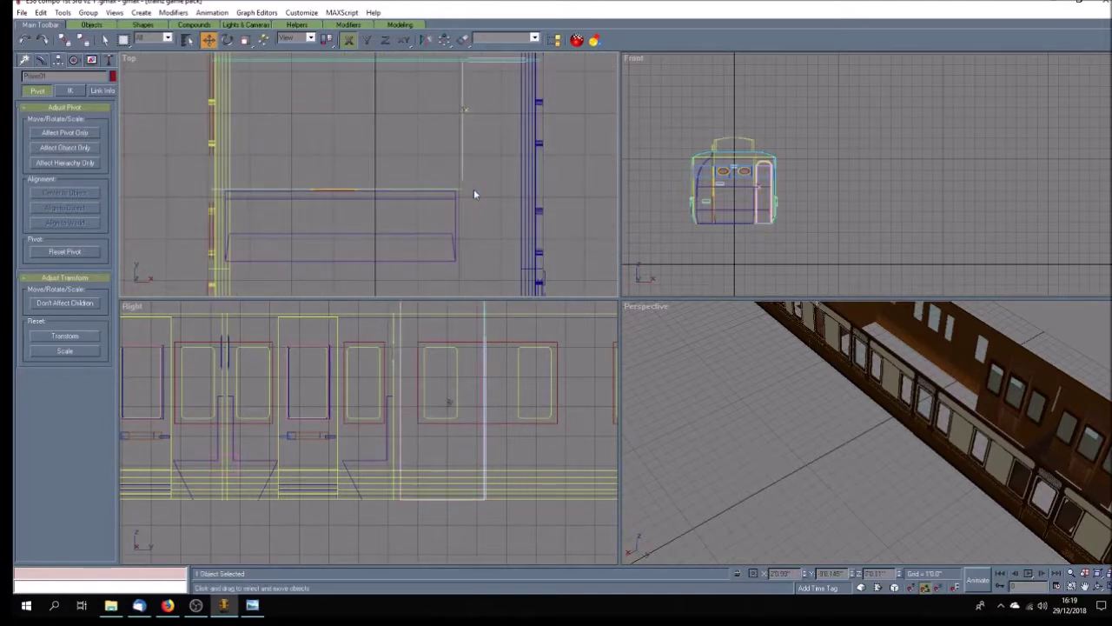
click(41, 60)
click(50, 187)
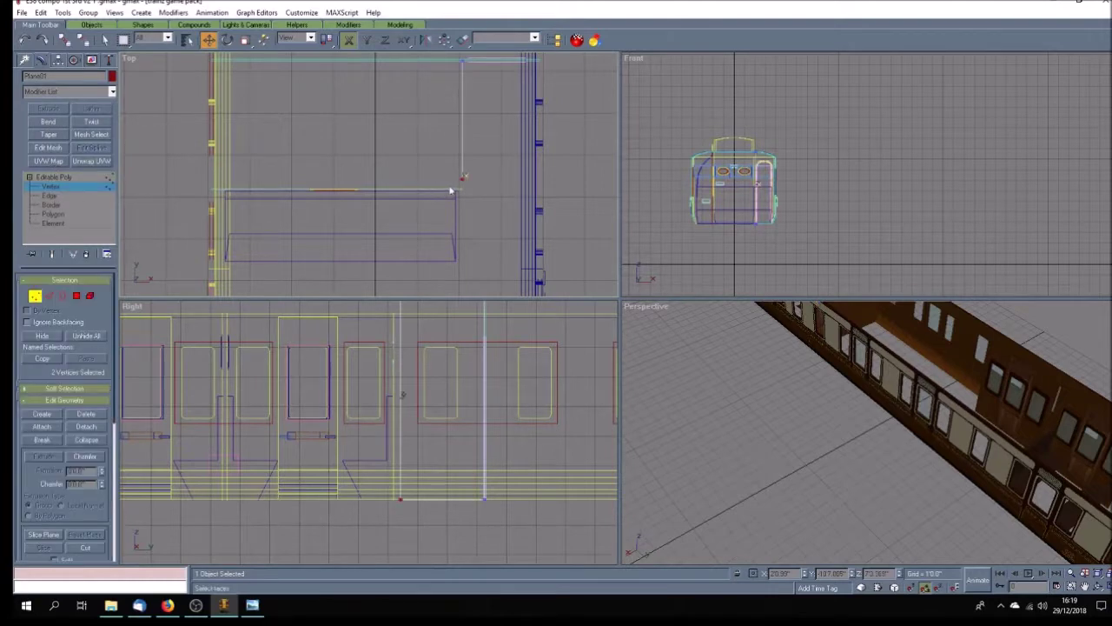
key(F6)
drag(463, 179, 469, 187)
click(465, 213)
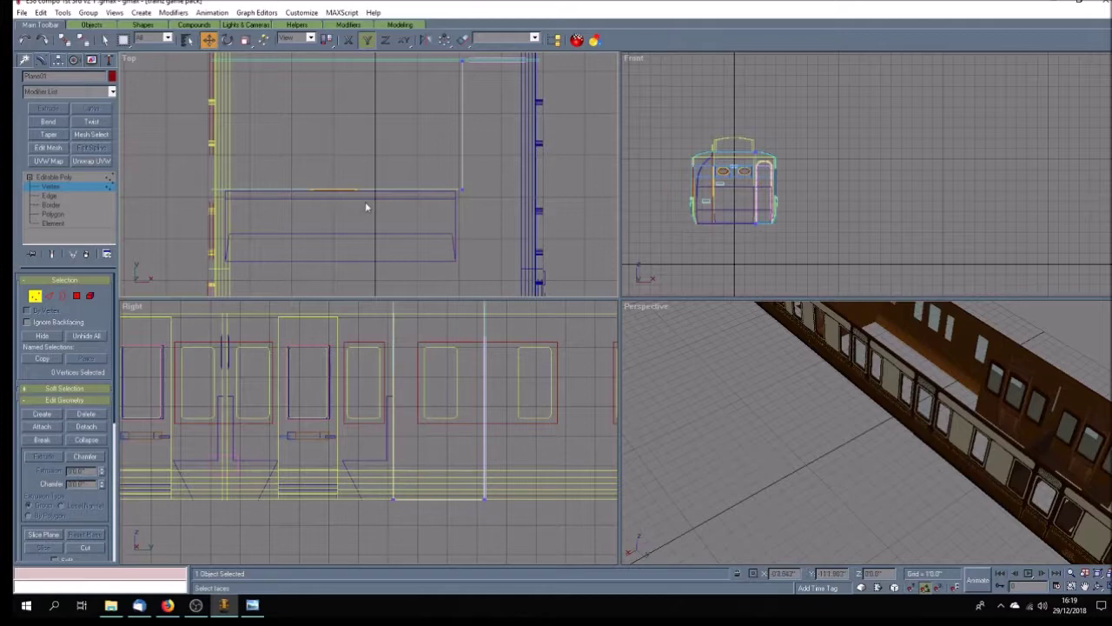
scroll(368, 209, down, 5)
click(98, 177)
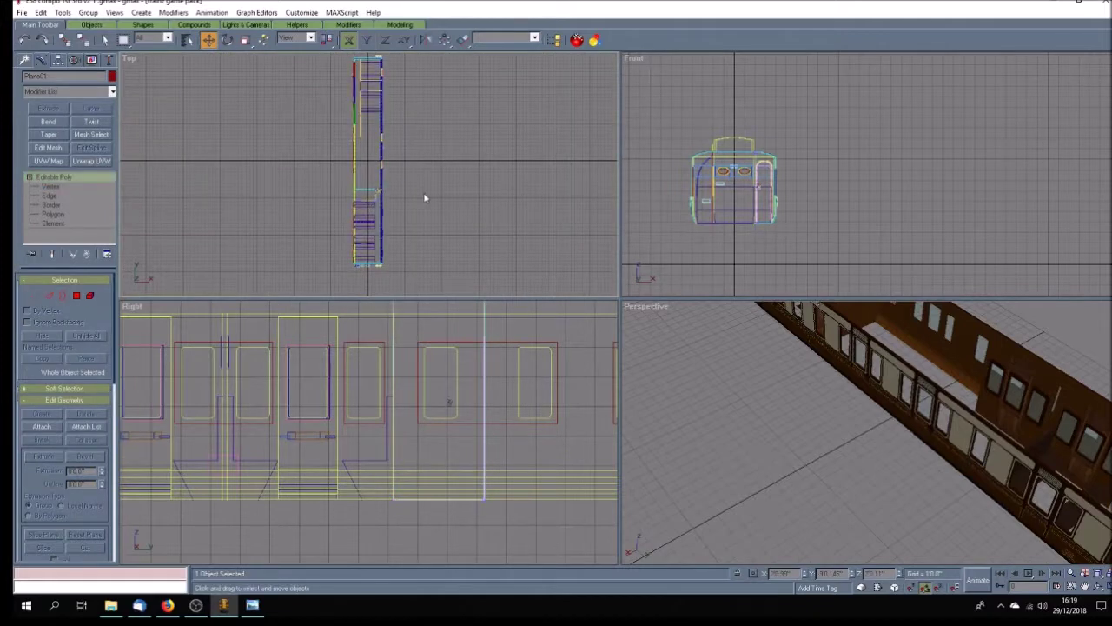
Step: Group the two objects forming the free-ending section of the windowed corridor partition near the coach's middle
click(423, 192)
scroll(371, 137, up, 3)
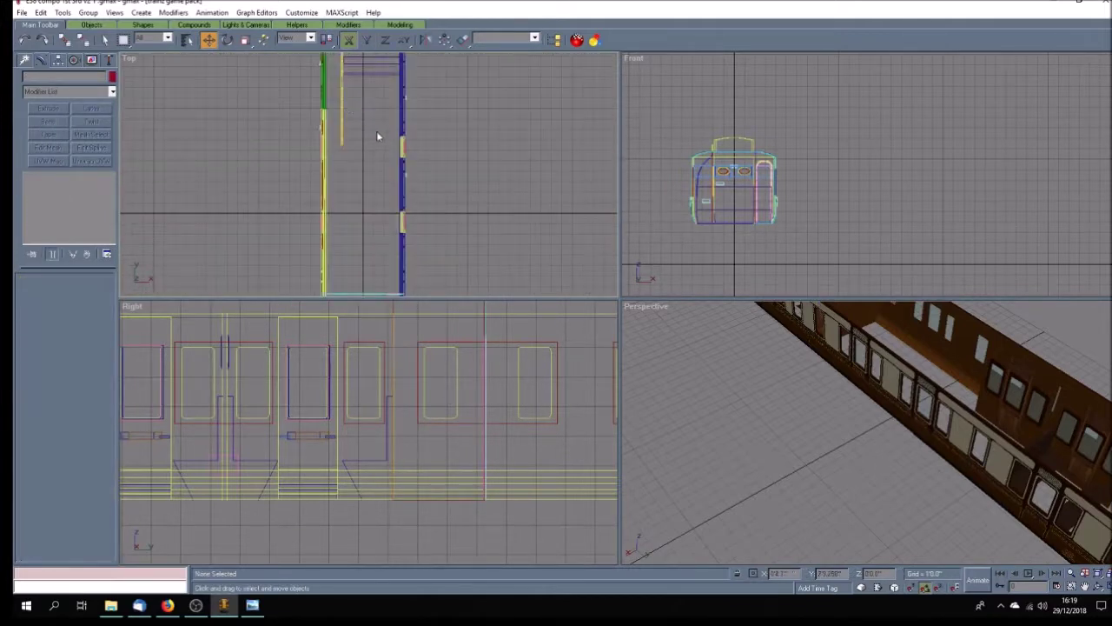
scroll(349, 96, up, 2)
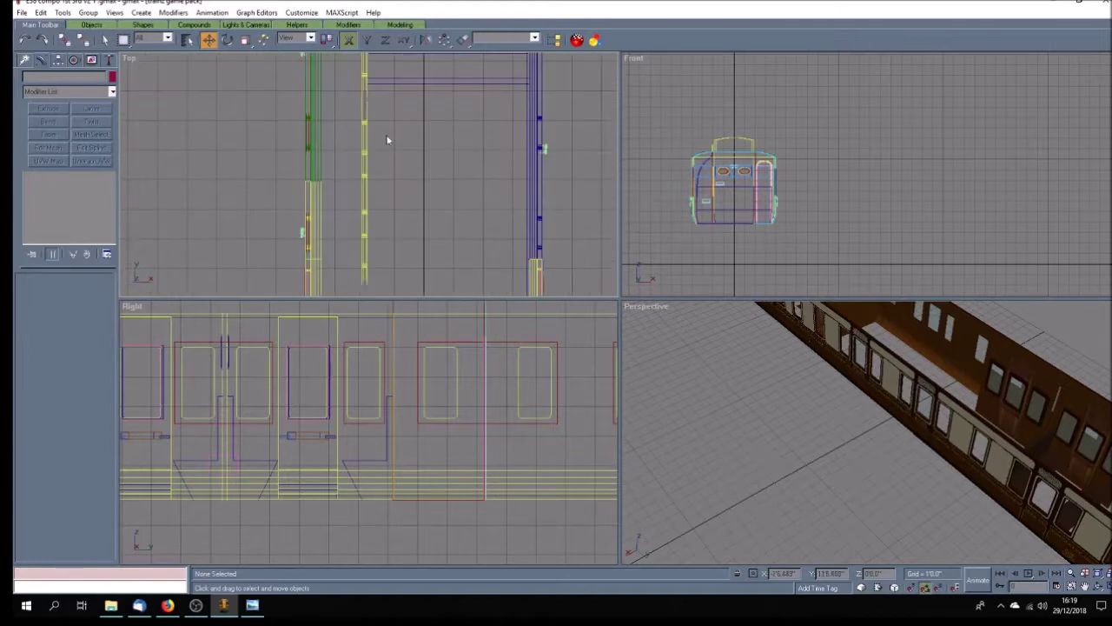
drag(348, 119, 397, 275)
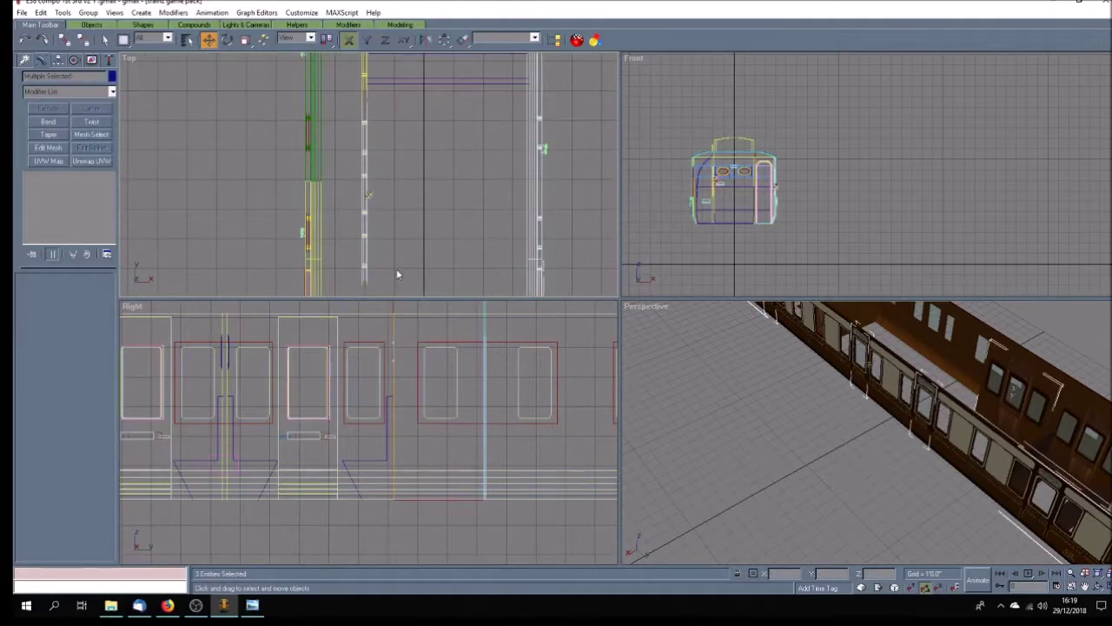
click(399, 230)
drag(376, 156, 356, 273)
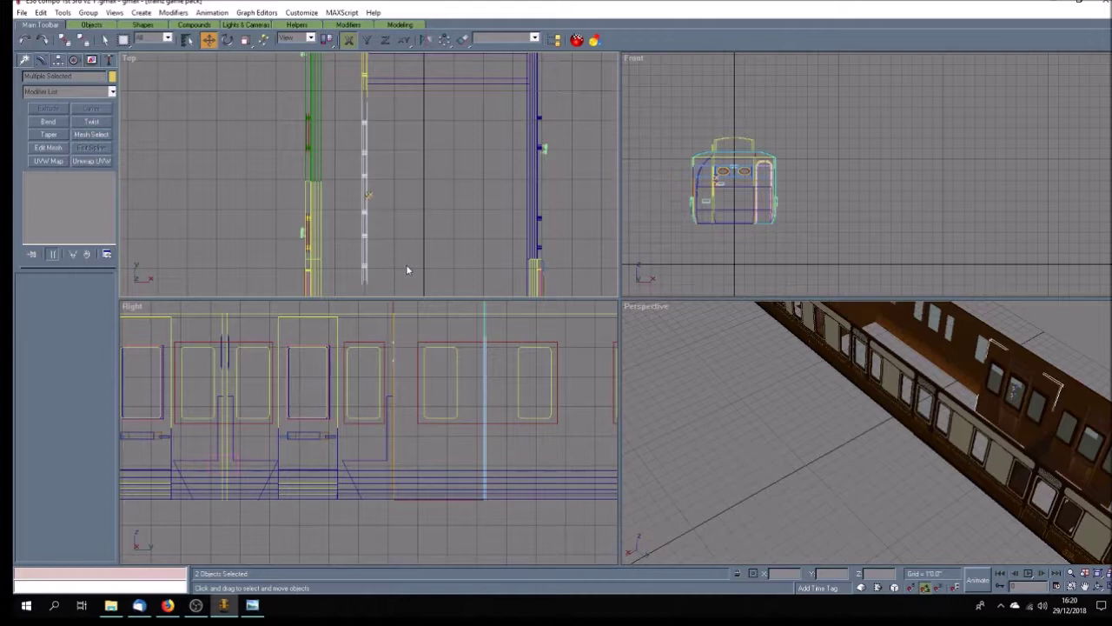
click(88, 12)
click(94, 25)
click(531, 316)
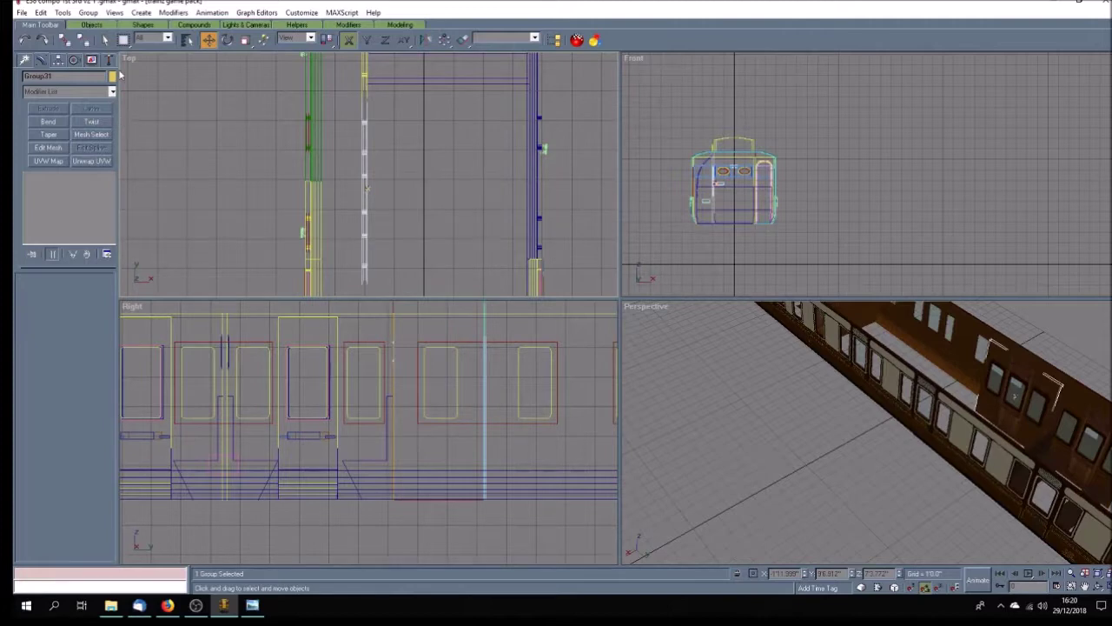
Step: Centre the group's pivot on the object and set its X position to 1'11.999" to shift it across the coach
click(57, 59)
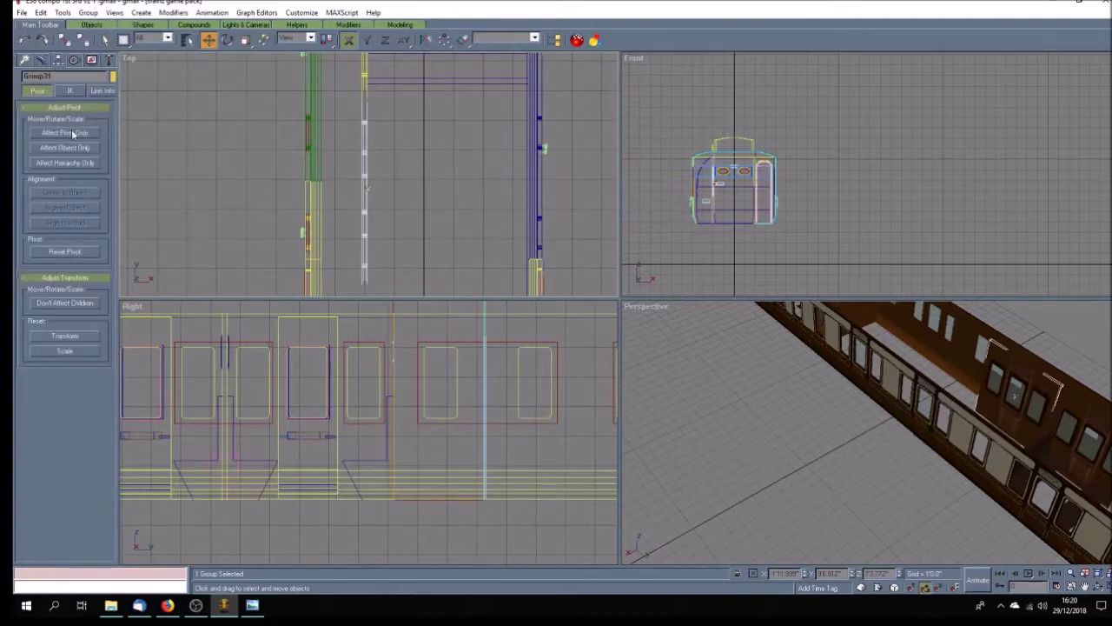
click(65, 133)
click(77, 194)
click(65, 133)
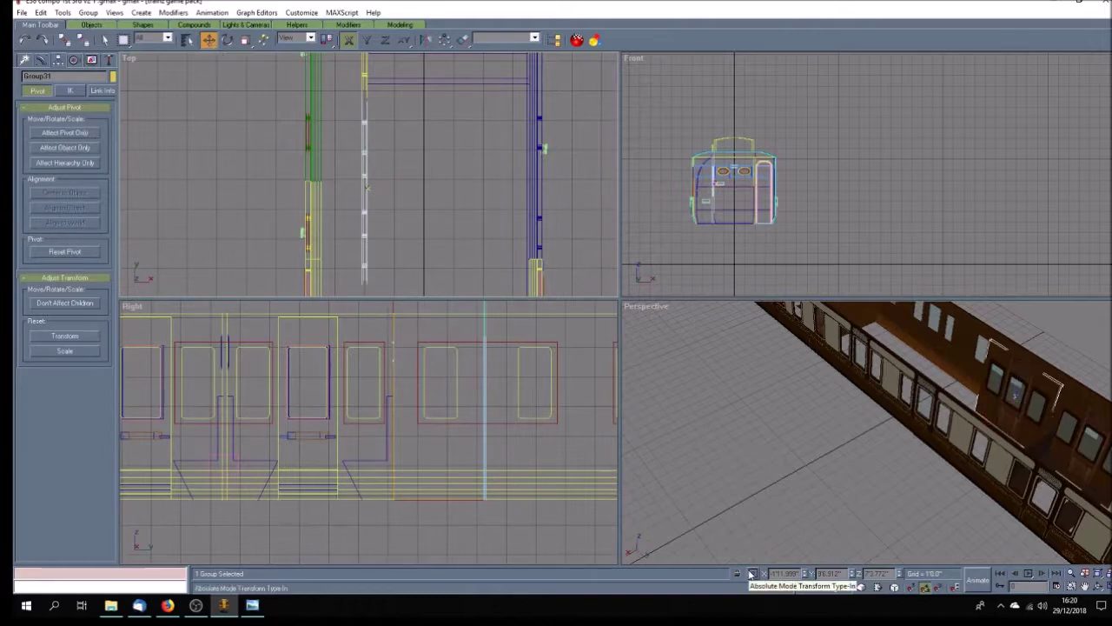
key(Return)
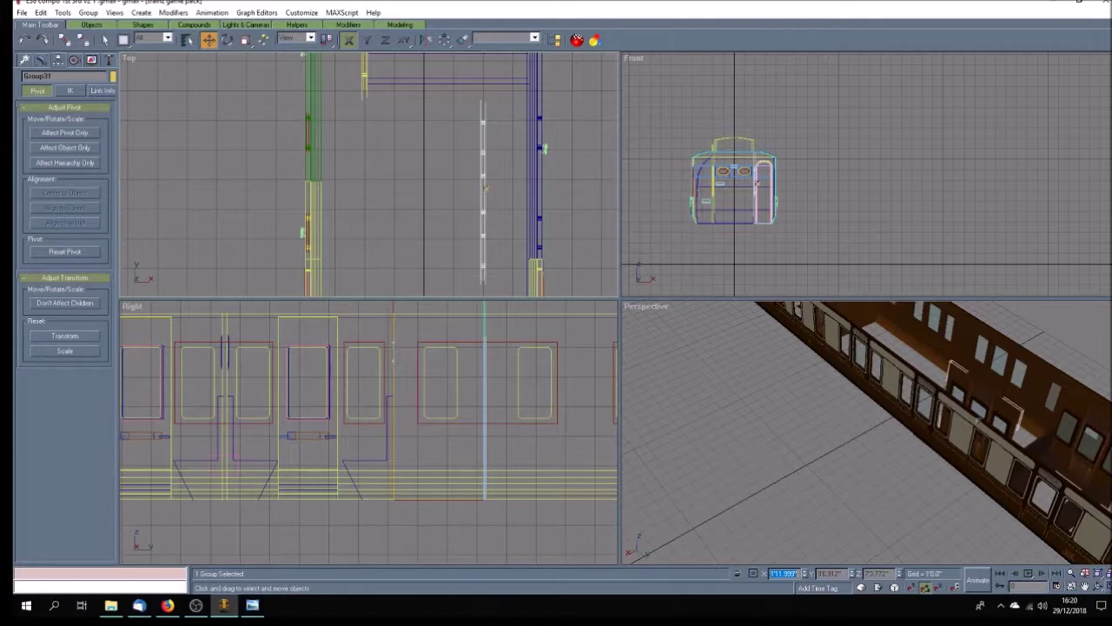
click(1084, 586)
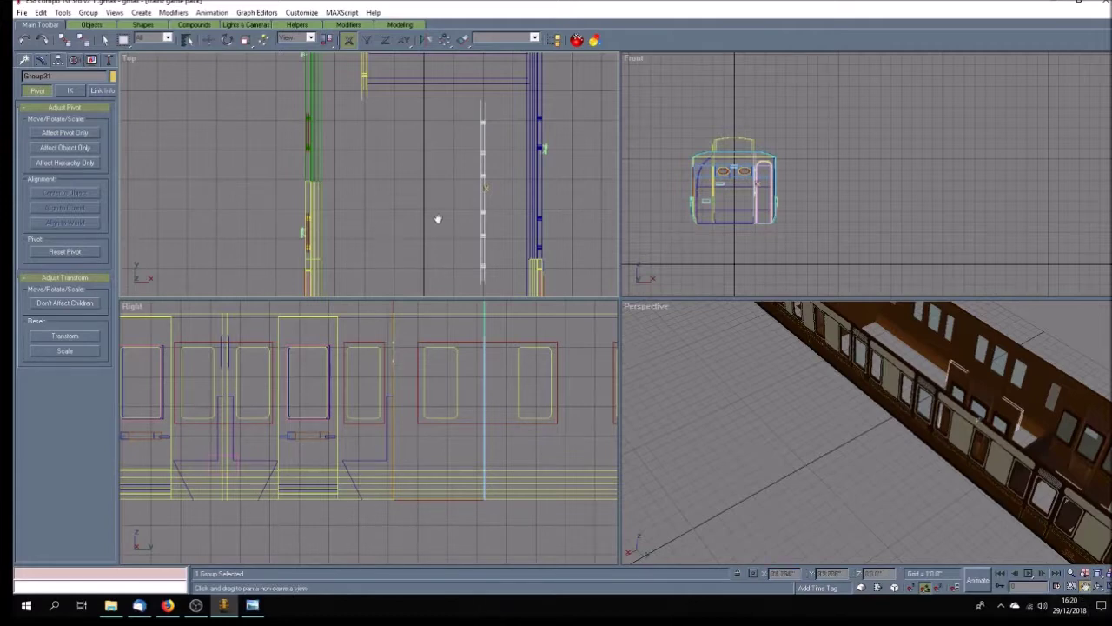
Step: Move the corridor partition group along Y to the coach's end compartment and seat its outer end against the end wall
drag(429, 217, 397, 149)
scroll(397, 149, down, 5)
scroll(398, 148, down, 2)
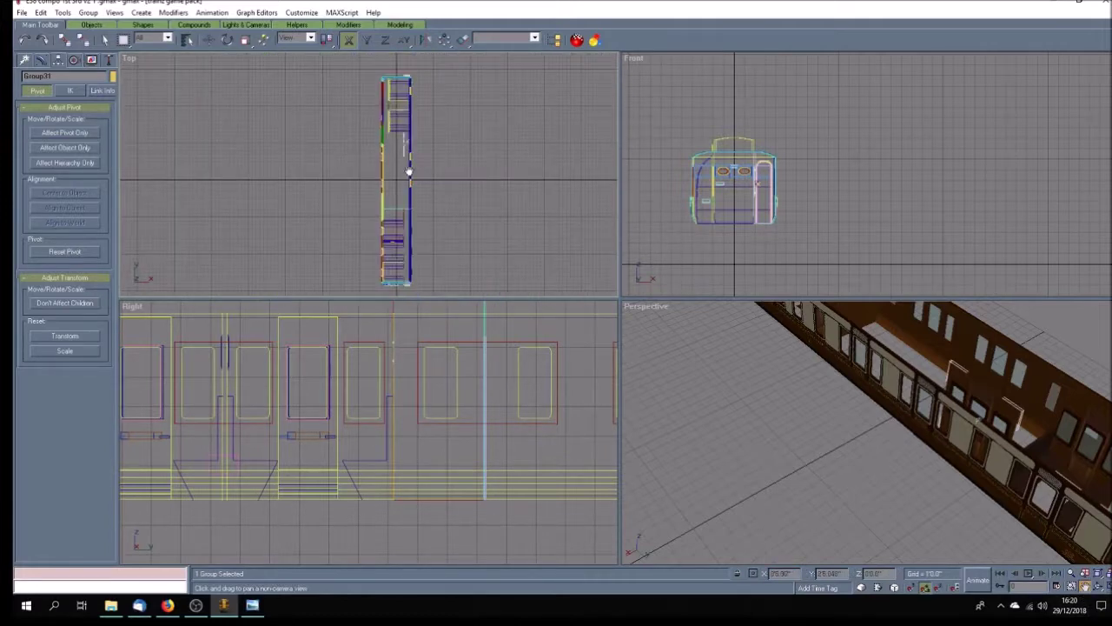
click(208, 39)
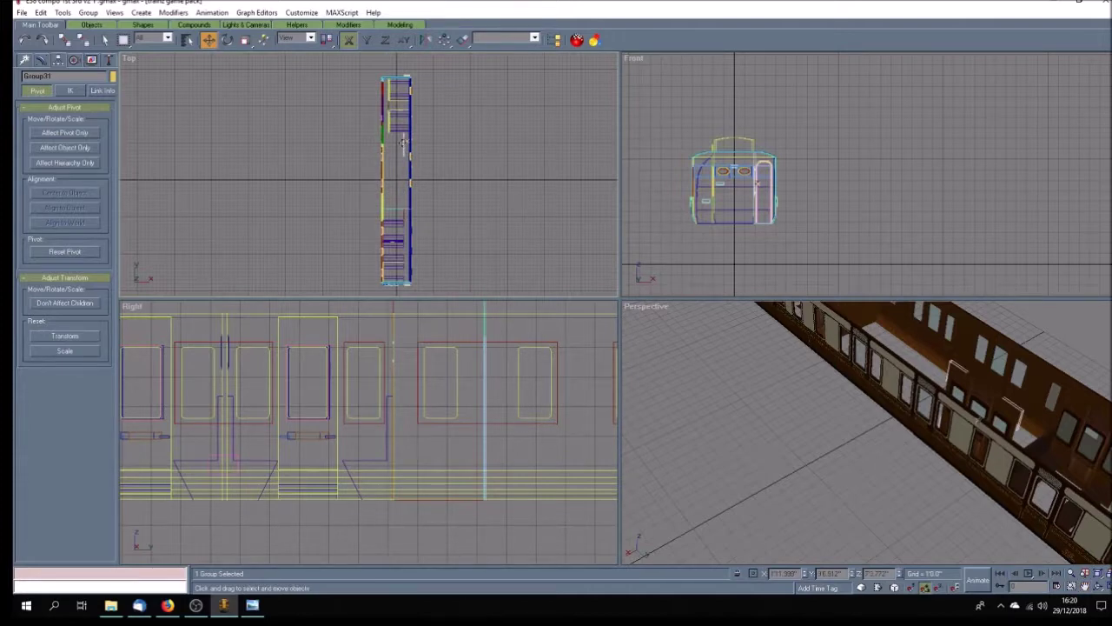
drag(403, 141, 403, 263)
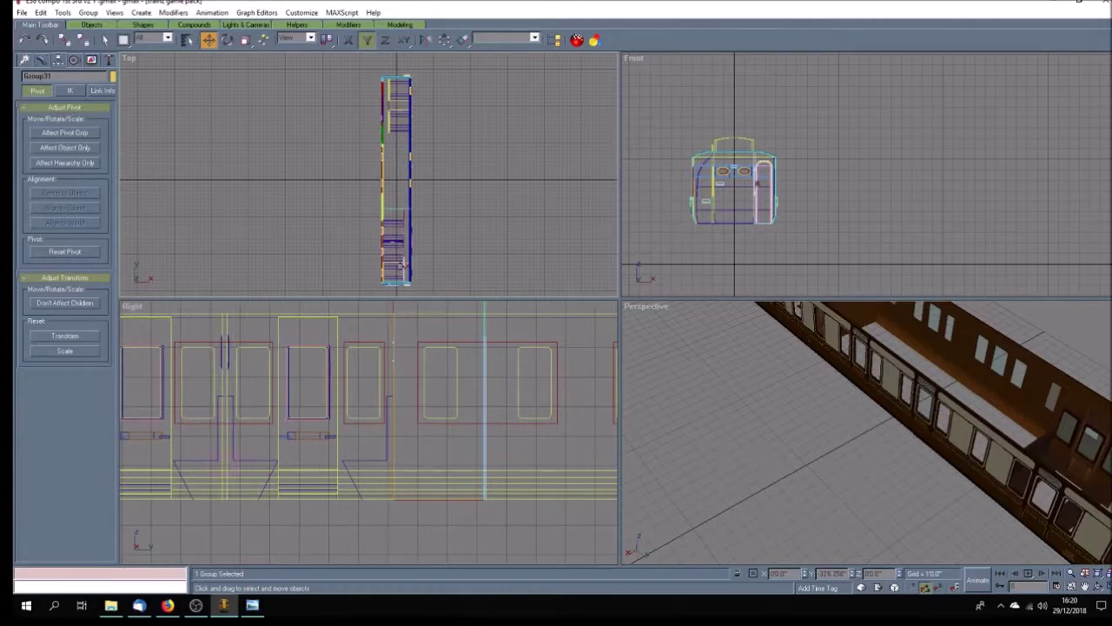
scroll(403, 283, up, 5)
scroll(403, 284, up, 5)
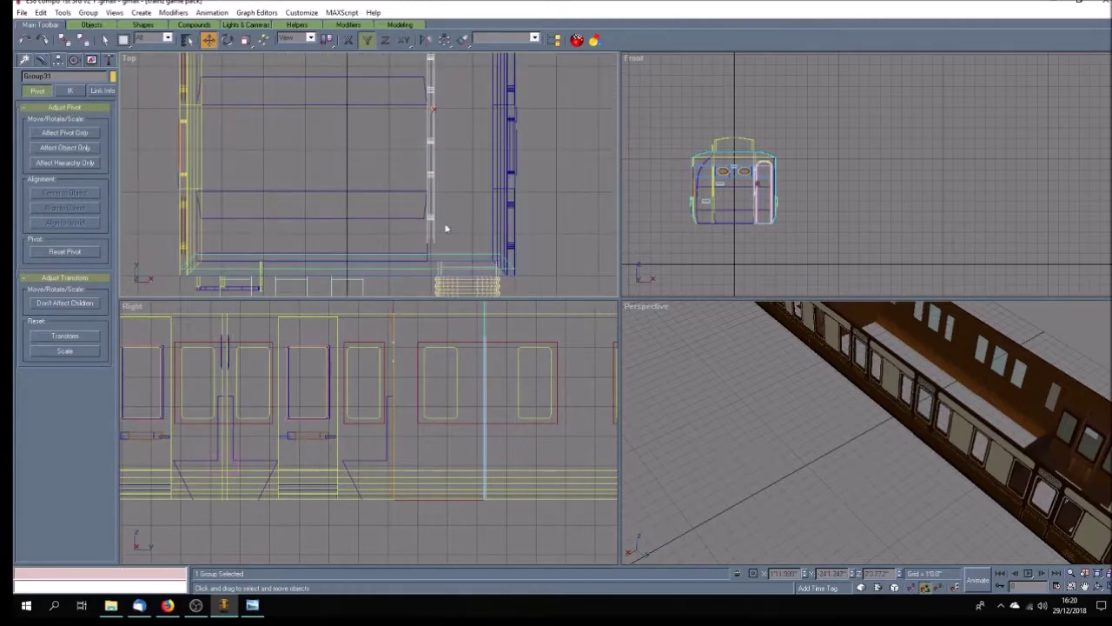
click(431, 142)
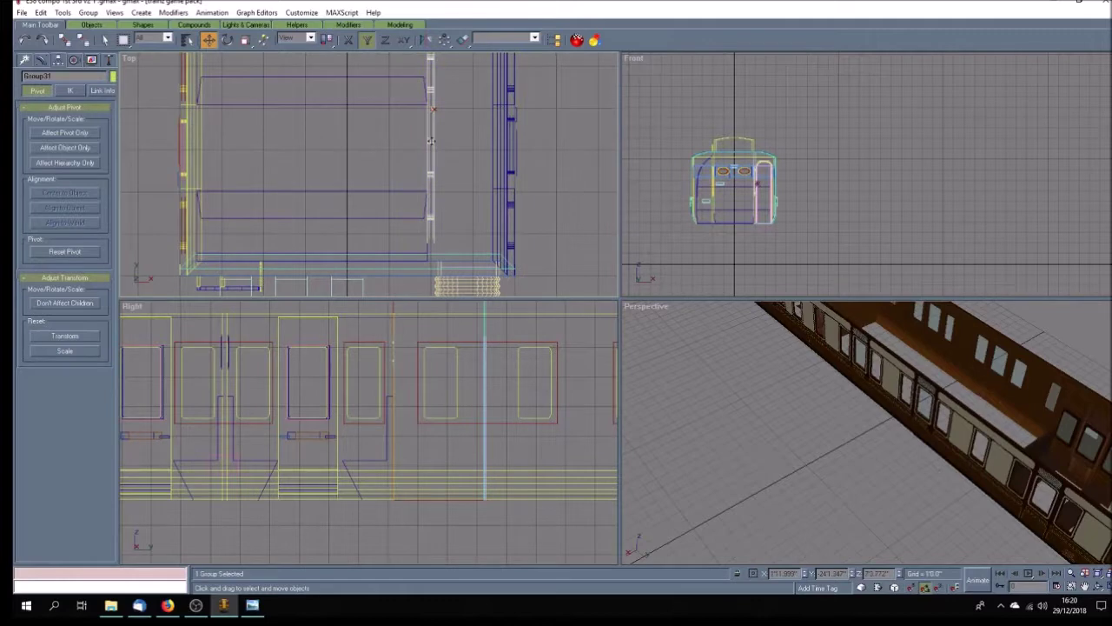
drag(431, 146, 431, 150)
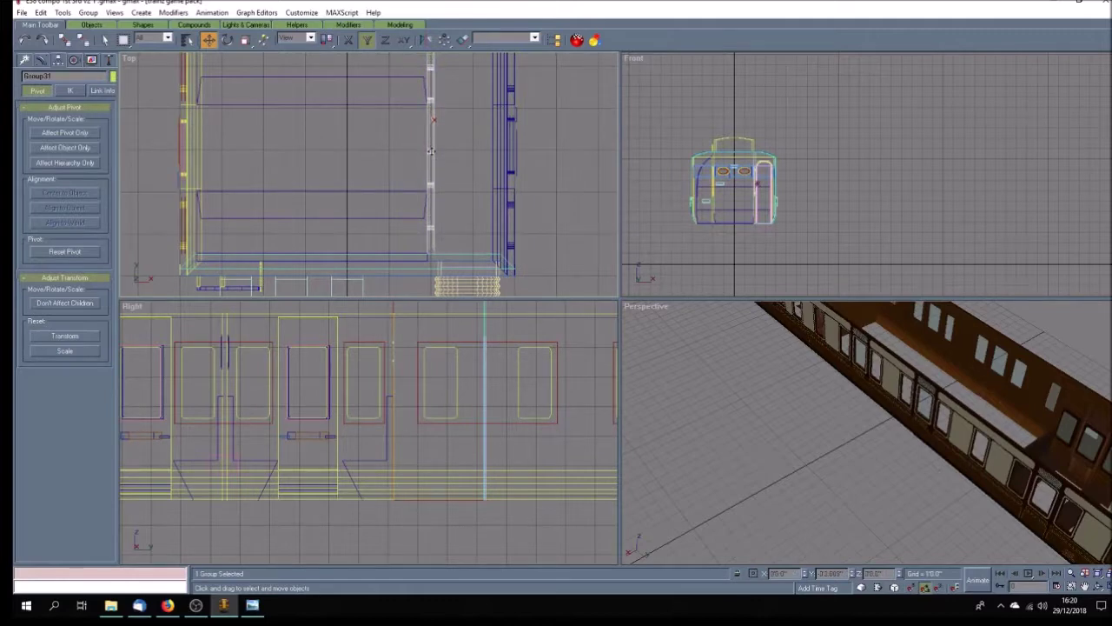
scroll(454, 139, down, 3)
scroll(455, 131, up, 2)
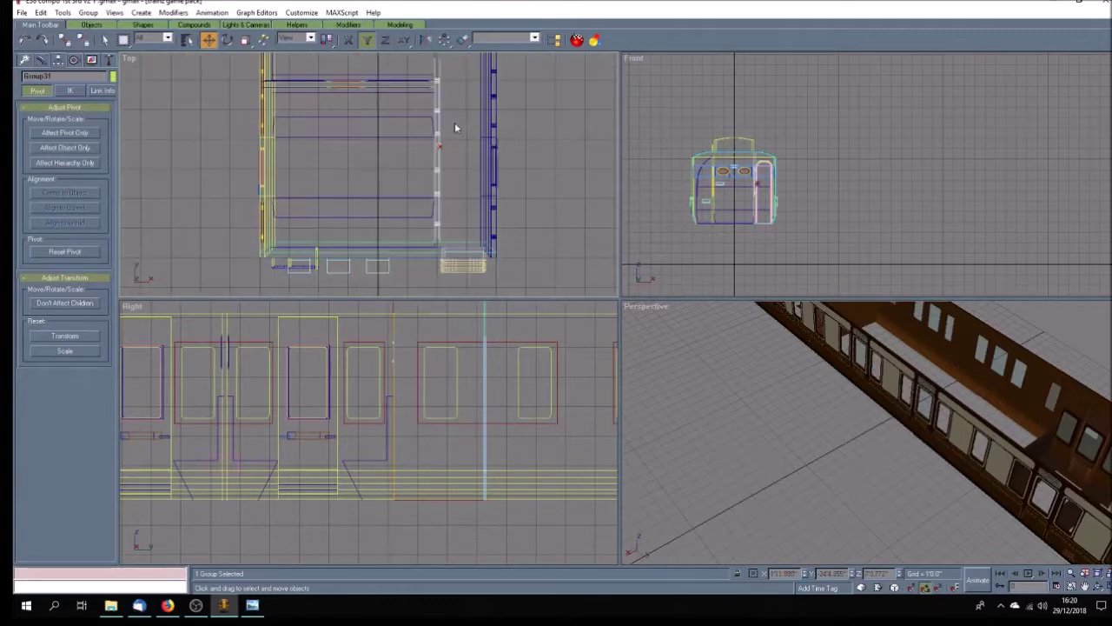
Step: Clone the end compartment's corridor partition group into the adjacent compartment along the coach
scroll(456, 126, down, 2)
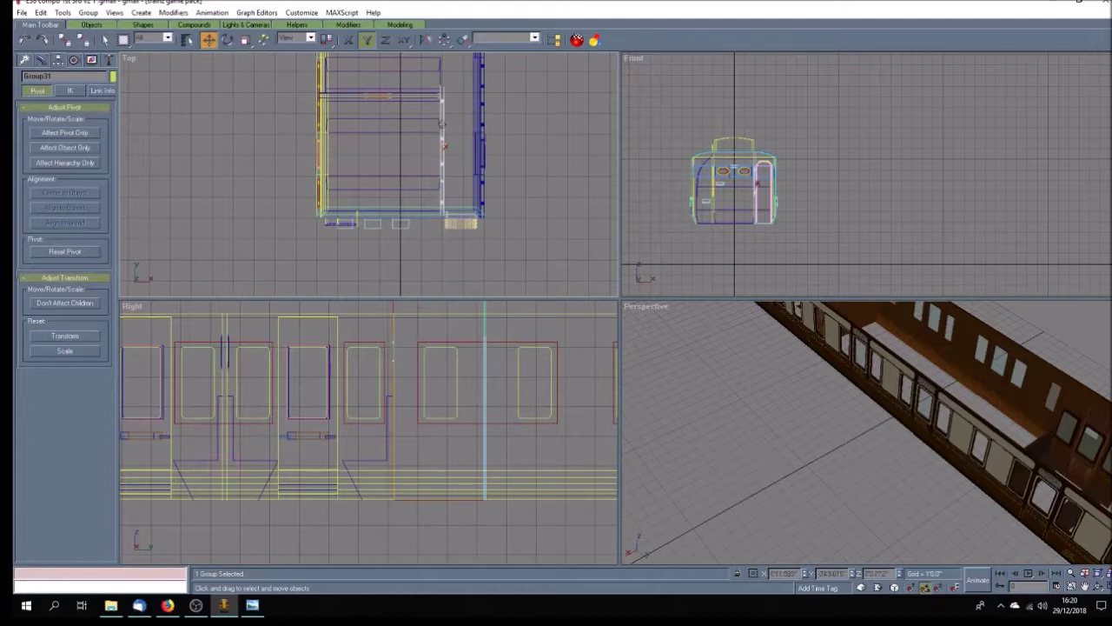
scroll(467, 154, down, 2)
scroll(460, 105, up, 4)
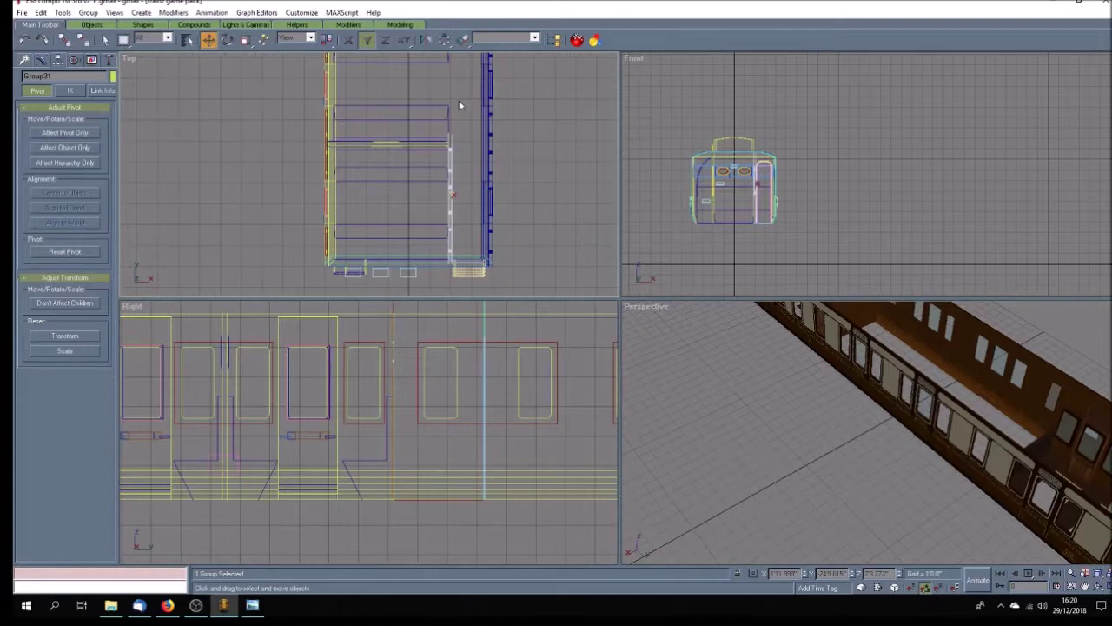
scroll(459, 106, down, 2)
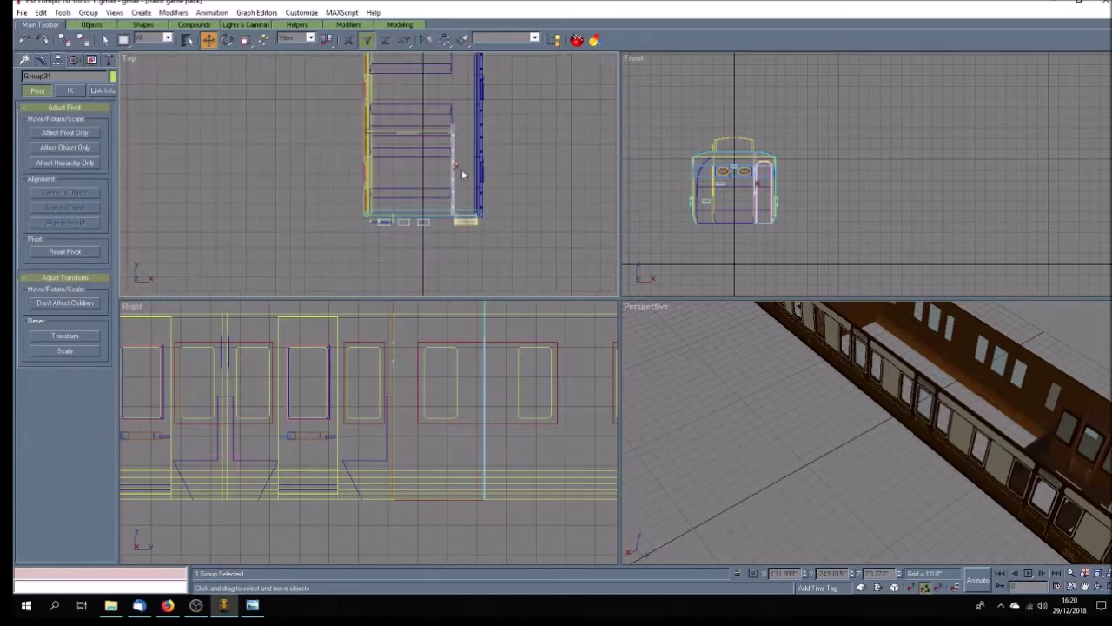
scroll(469, 162, up, 2)
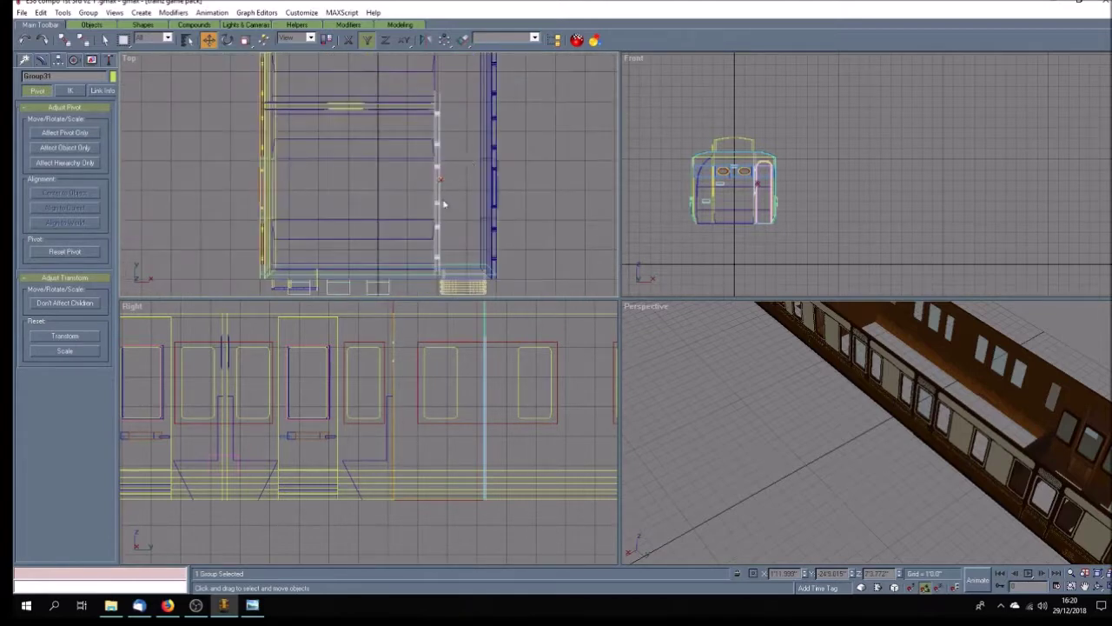
drag(134, 383, 172, 393)
click(527, 347)
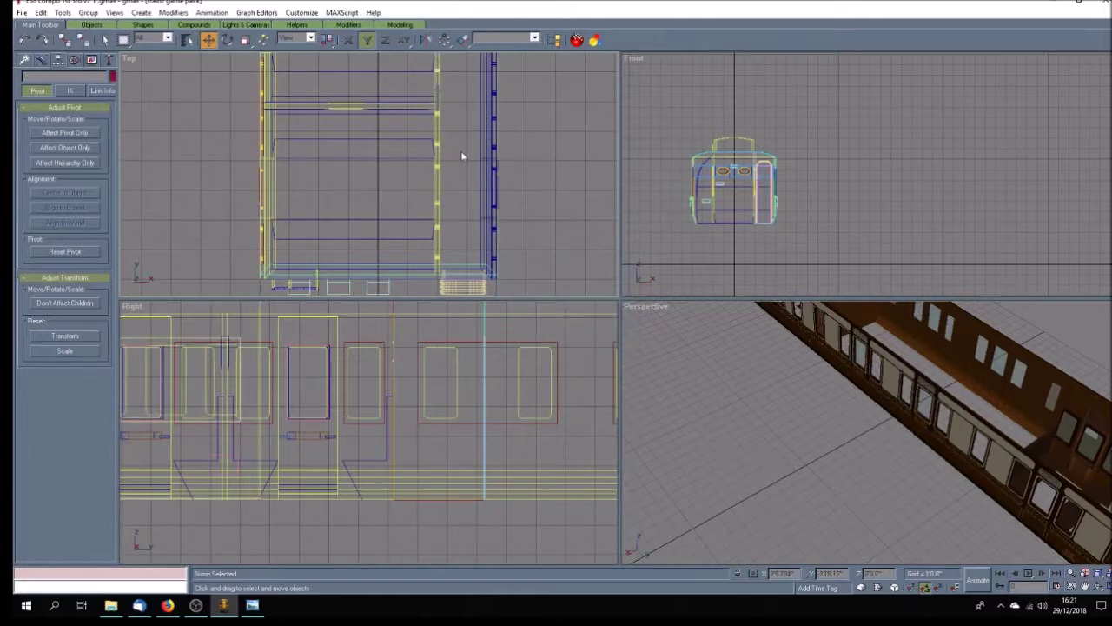
Step: Ungroup the end compartment's corridor partition and collapse its outer windowed panel's modifier stack into an editable poly
click(88, 12)
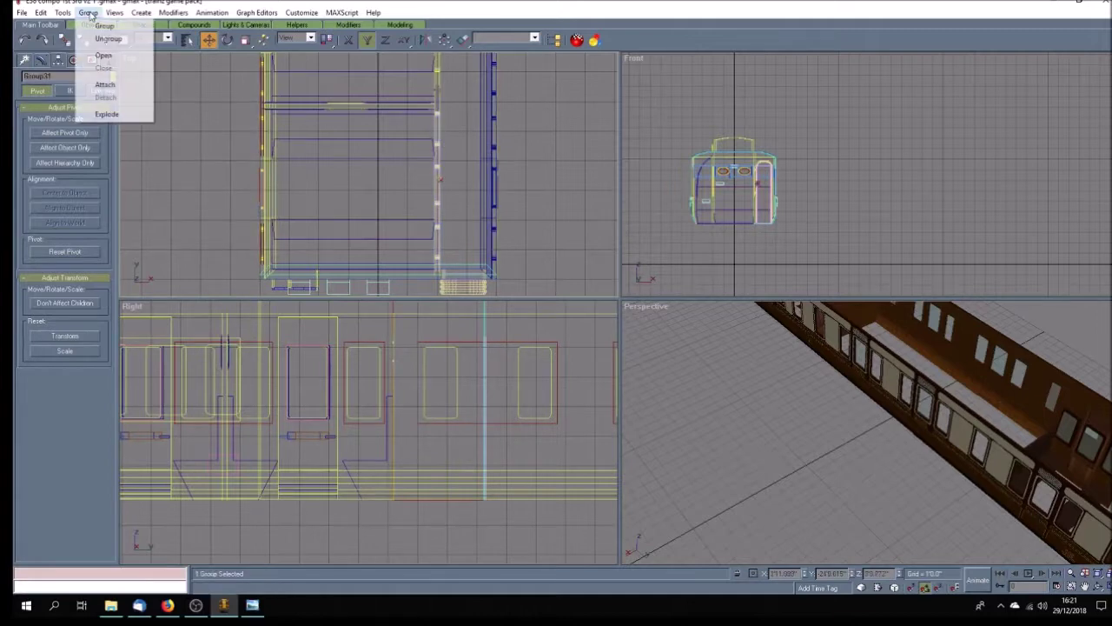
click(100, 40)
click(450, 142)
scroll(442, 99, up, 5)
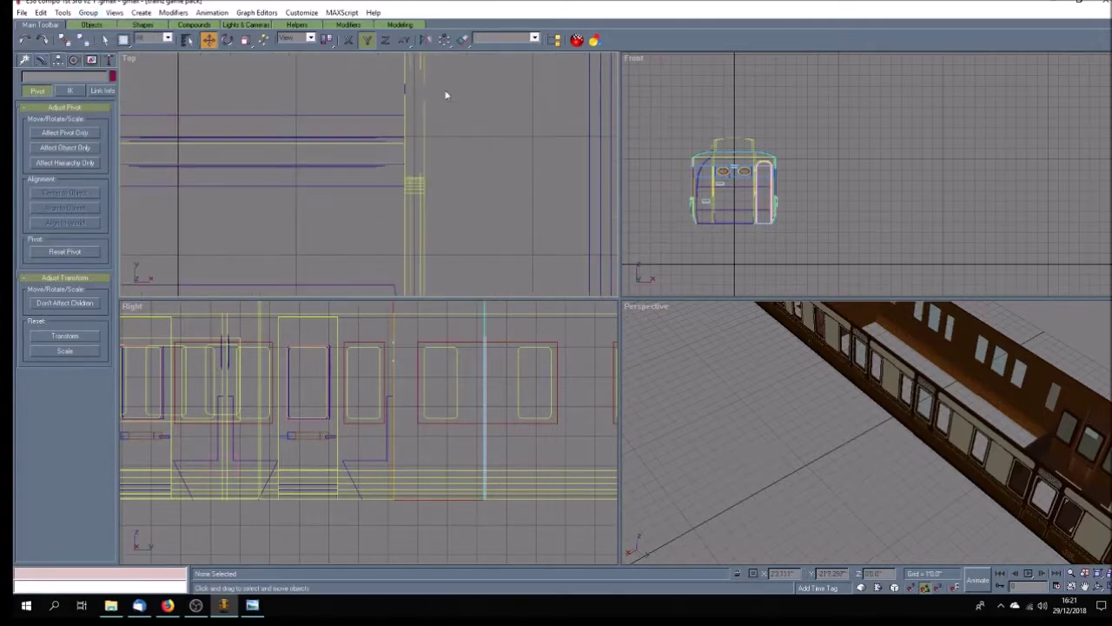
click(406, 127)
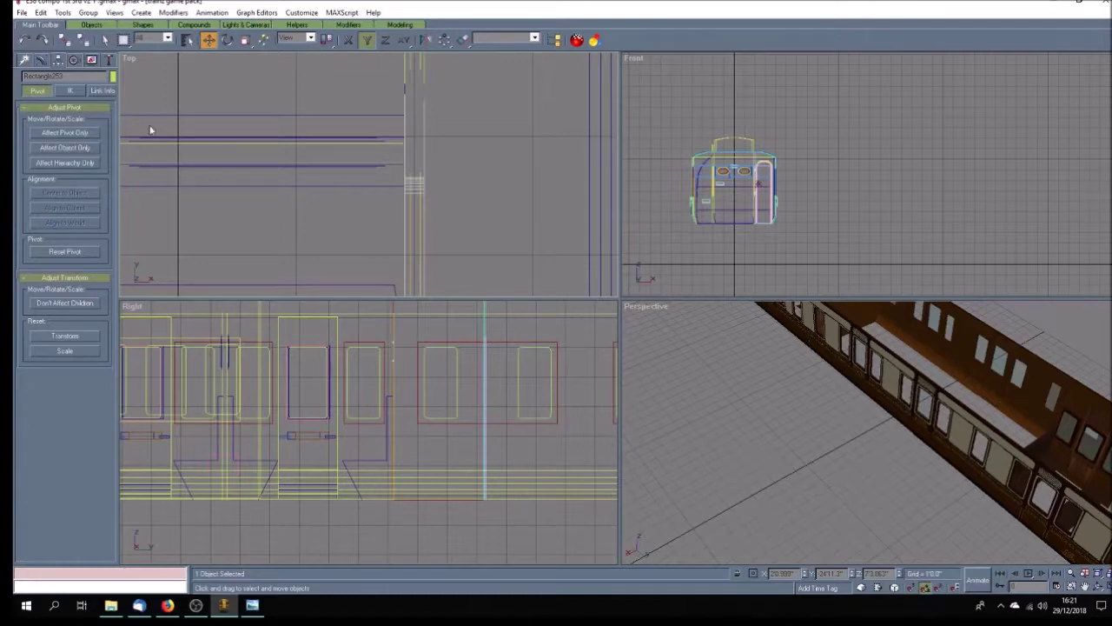
click(41, 60)
right_click(70, 174)
click(107, 290)
click(29, 177)
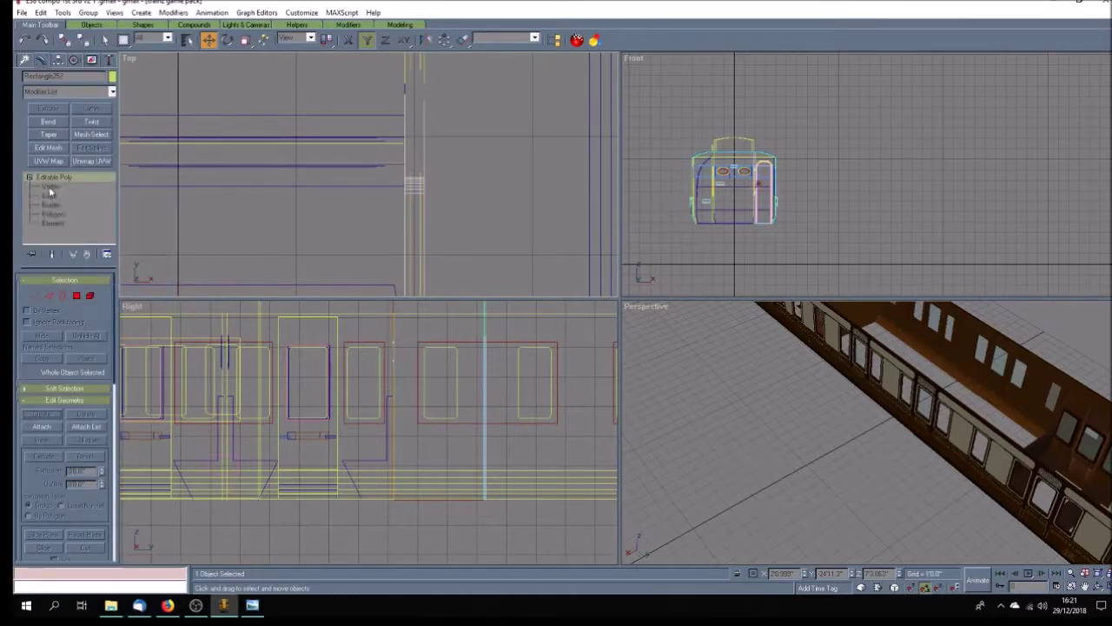
Step: Trim the windowed panel by moving its inner end vertices to the cross partition and its outer end vertices to the end wall
click(49, 186)
drag(385, 92, 447, 117)
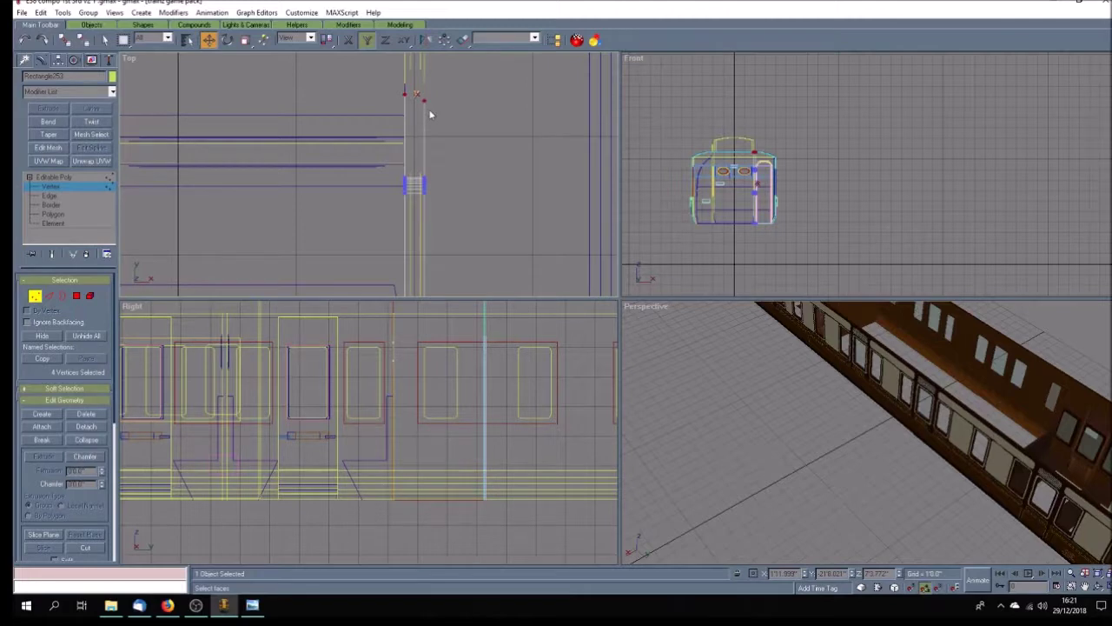
drag(388, 89, 429, 156)
scroll(451, 153, down, 3)
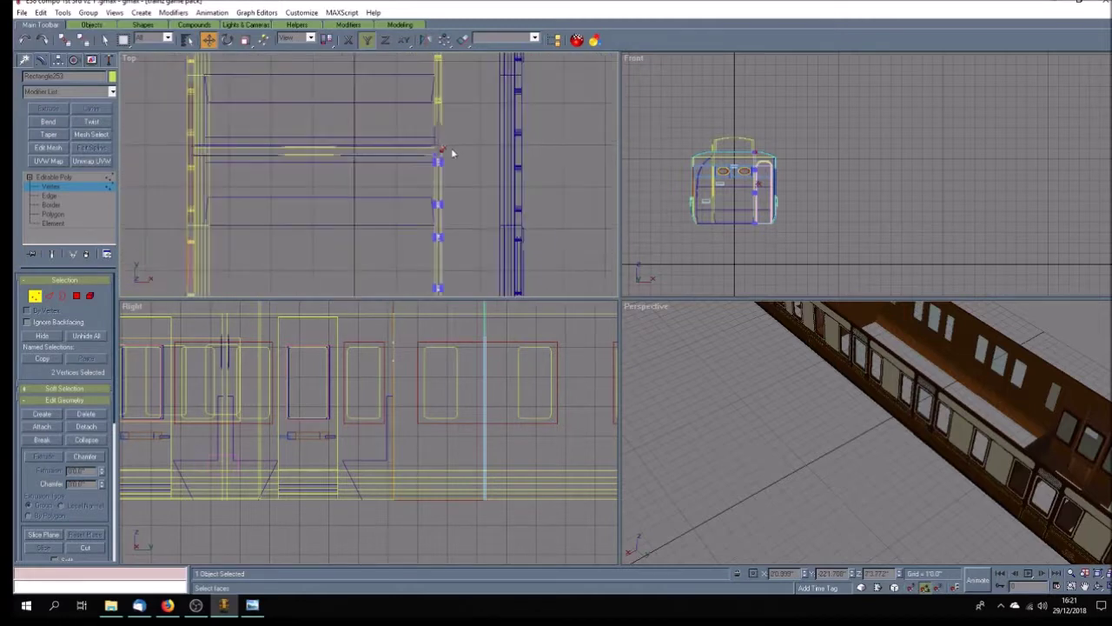
scroll(456, 215, up, 6)
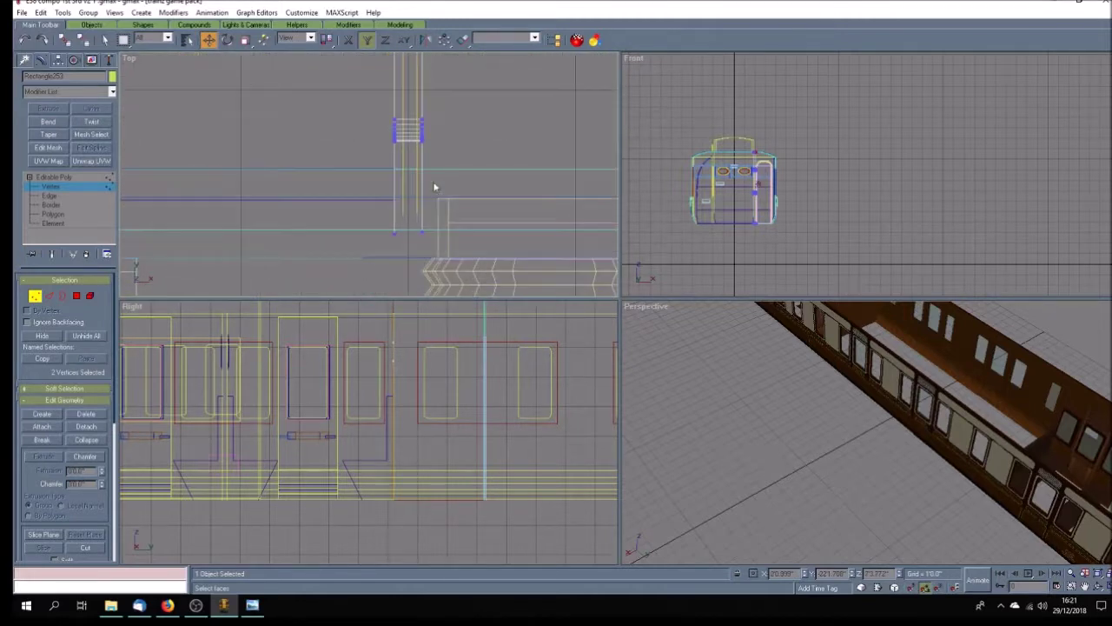
drag(428, 242, 428, 178)
click(81, 177)
Step: Collapse the stack of the partition's inner box and move its four outer end vertices back to the coach's end wall
click(420, 197)
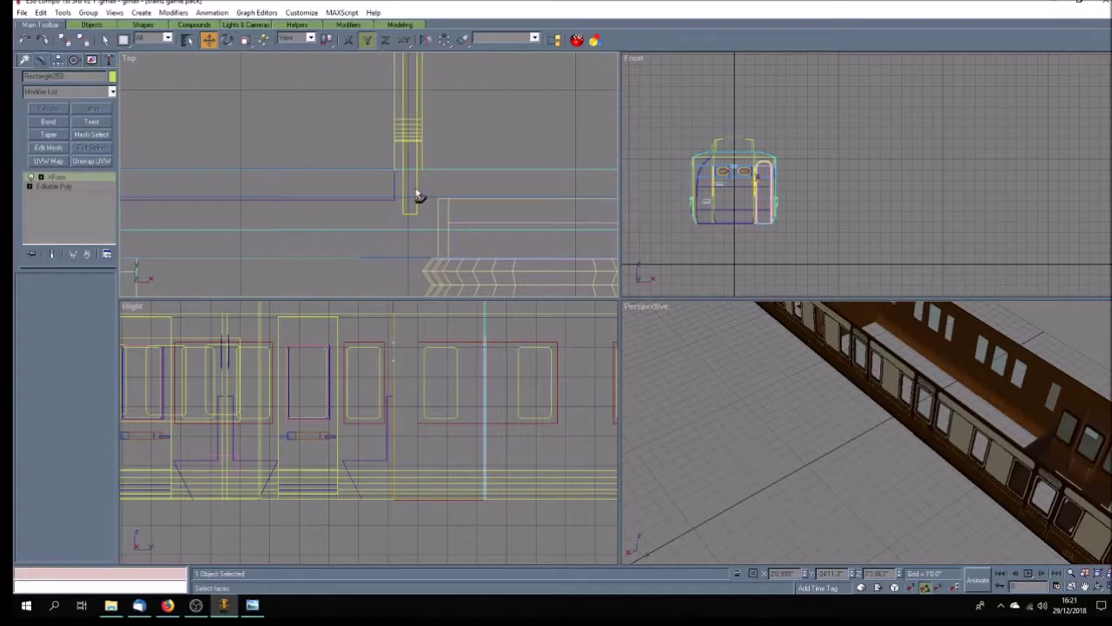
right_click(79, 185)
click(139, 293)
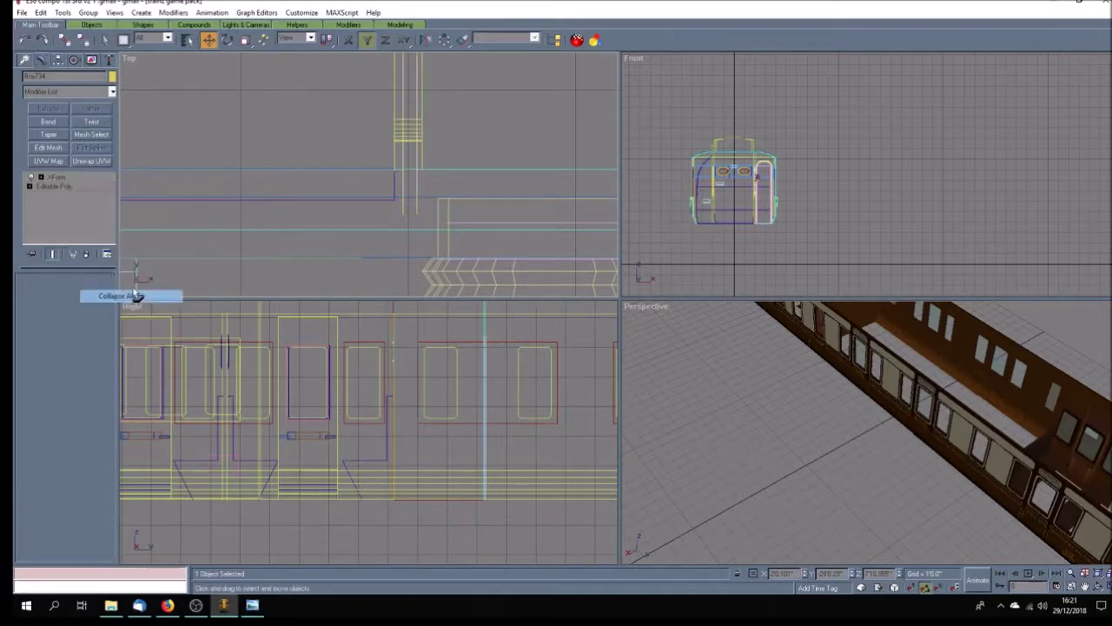
click(30, 177)
click(46, 186)
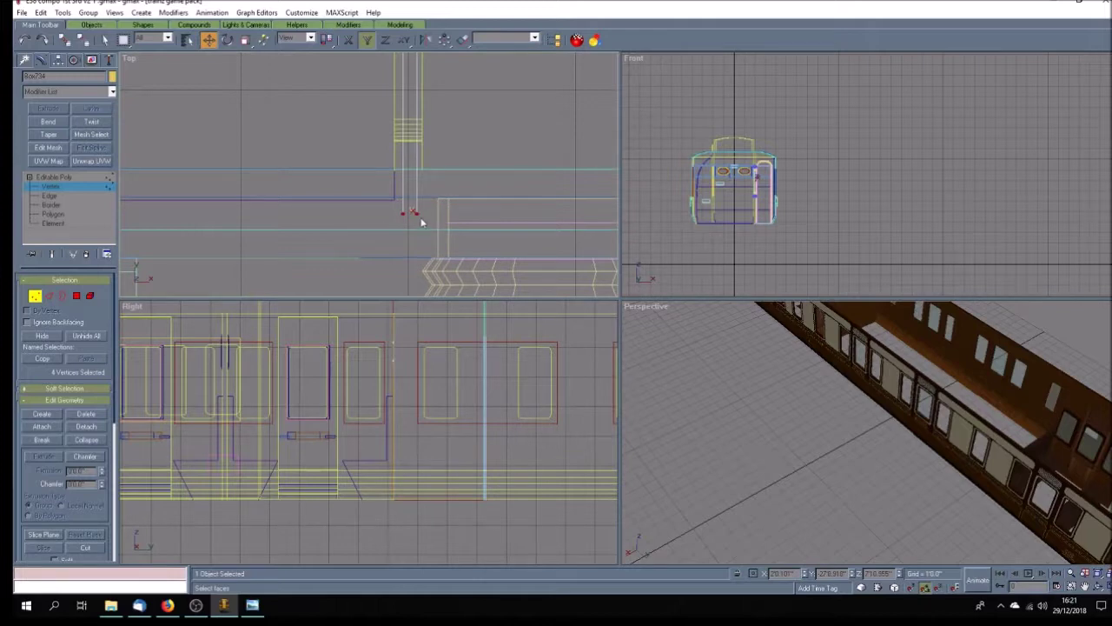
drag(416, 213, 418, 166)
scroll(355, 223, down, 6)
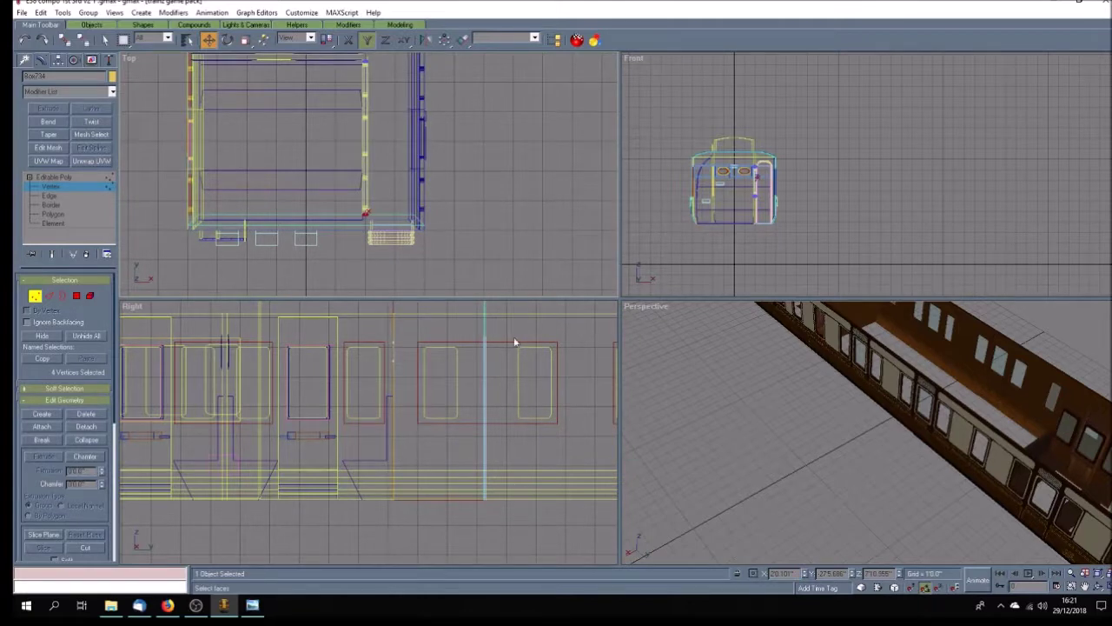
Step: Examine the fitted end-compartment partition in perspective, in both shaded and wireframe display
click(1098, 587)
drag(983, 470, 933, 466)
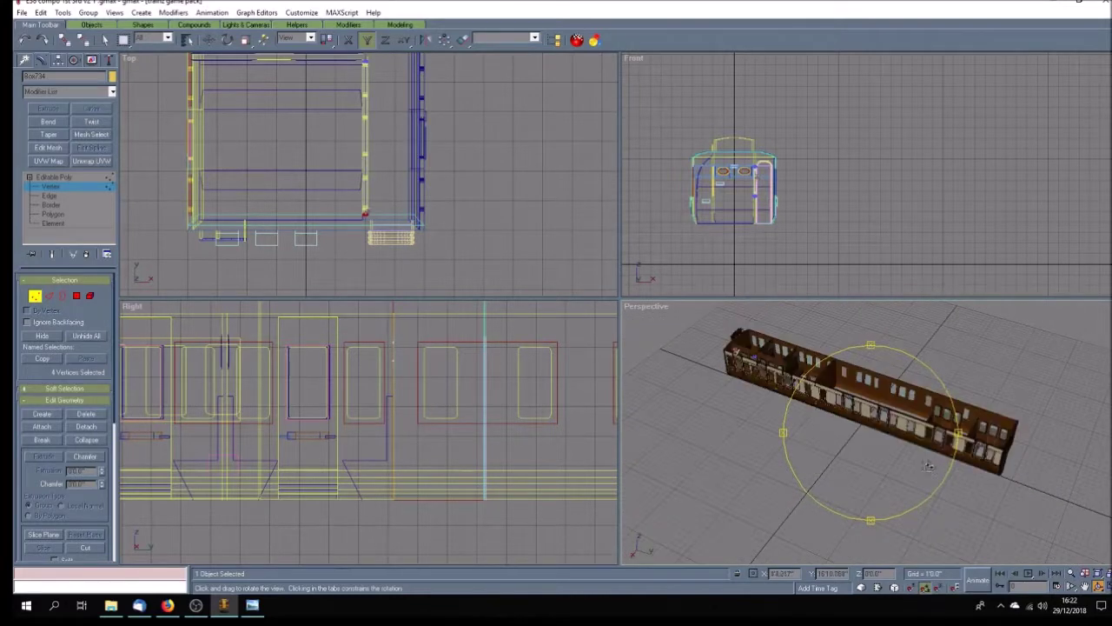
click(1085, 587)
drag(1008, 492, 914, 444)
scroll(914, 444, up, 5)
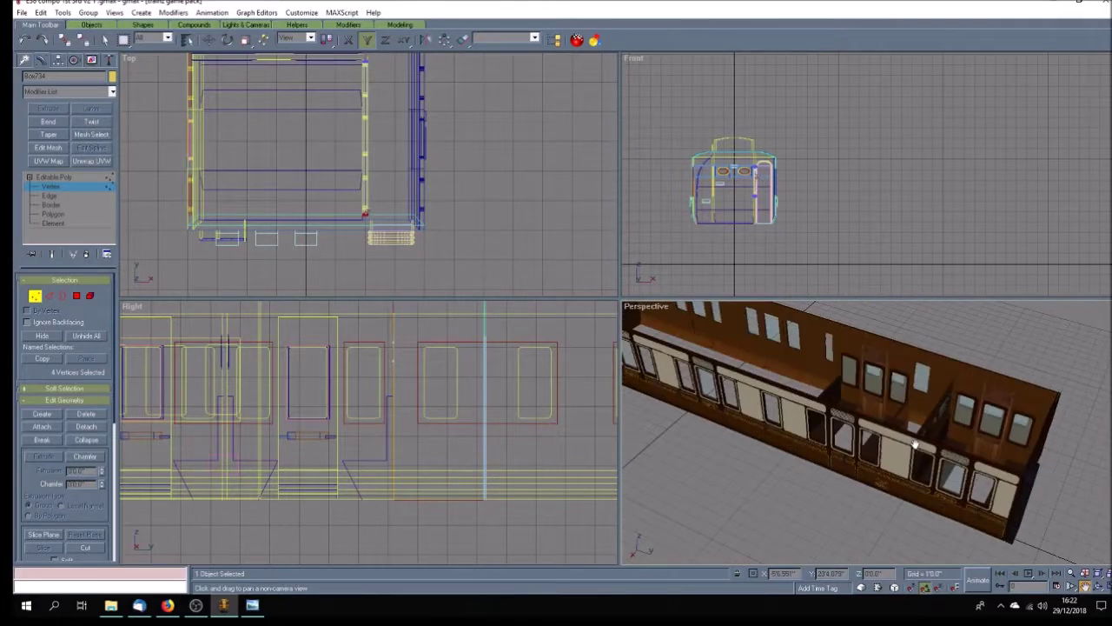
key(F3)
drag(976, 440, 985, 467)
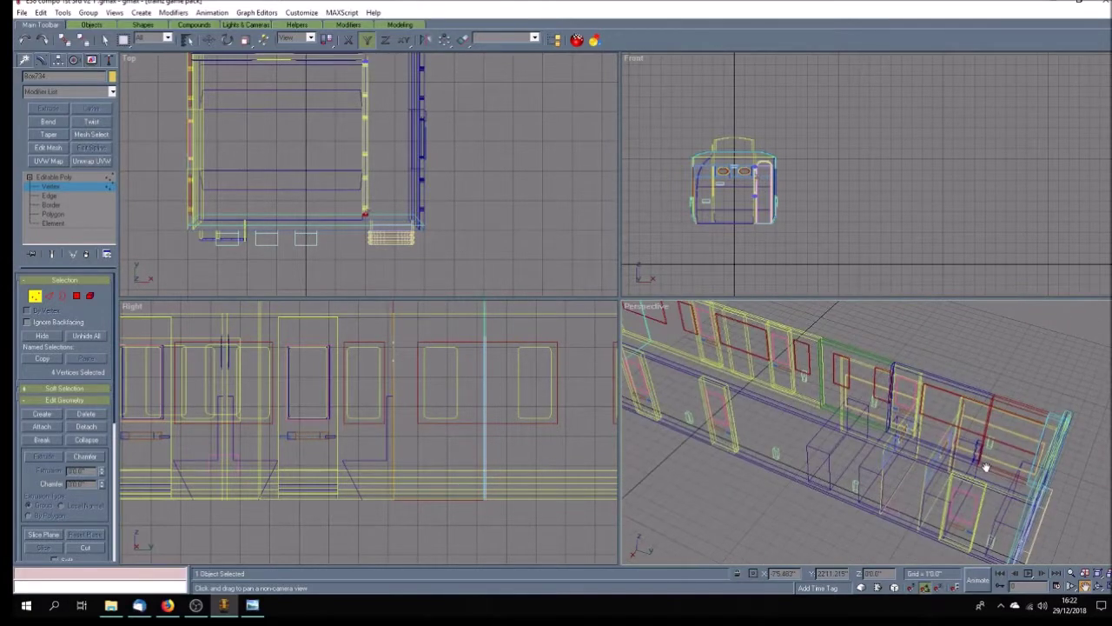
key(F3)
Step: Leave vertex editing and align the cloned partition group with the second compartment's cross partitions
mouse_move(360, 114)
mouse_down()
mouse_move(371, 241)
mouse_move(377, 261)
mouse_move(383, 231)
mouse_move(389, 252)
mouse_up()
click(81, 177)
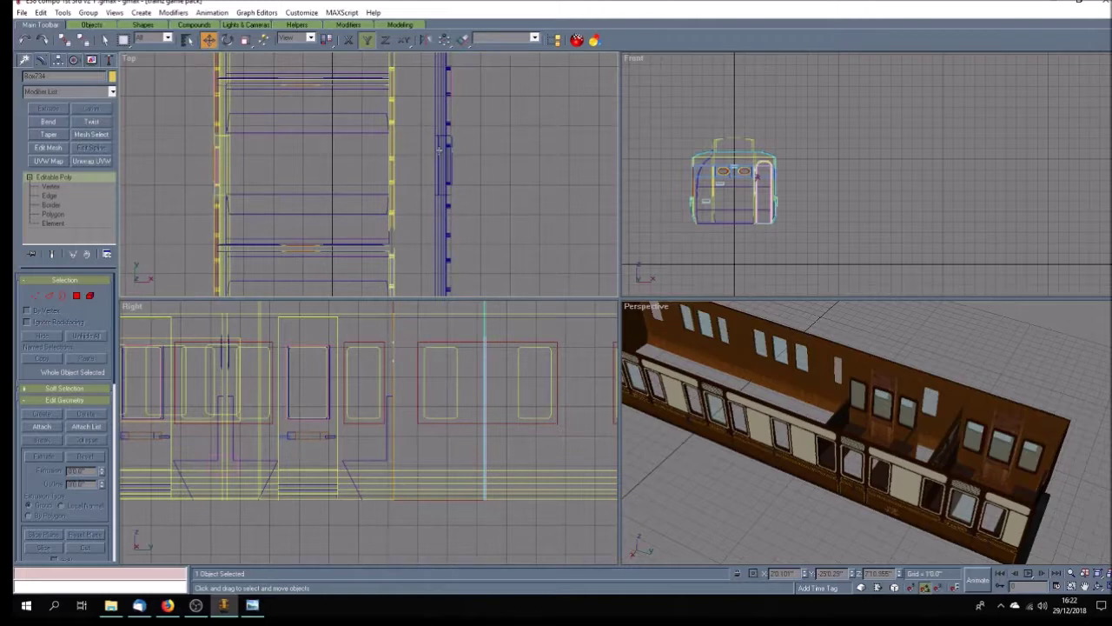
drag(391, 155, 397, 176)
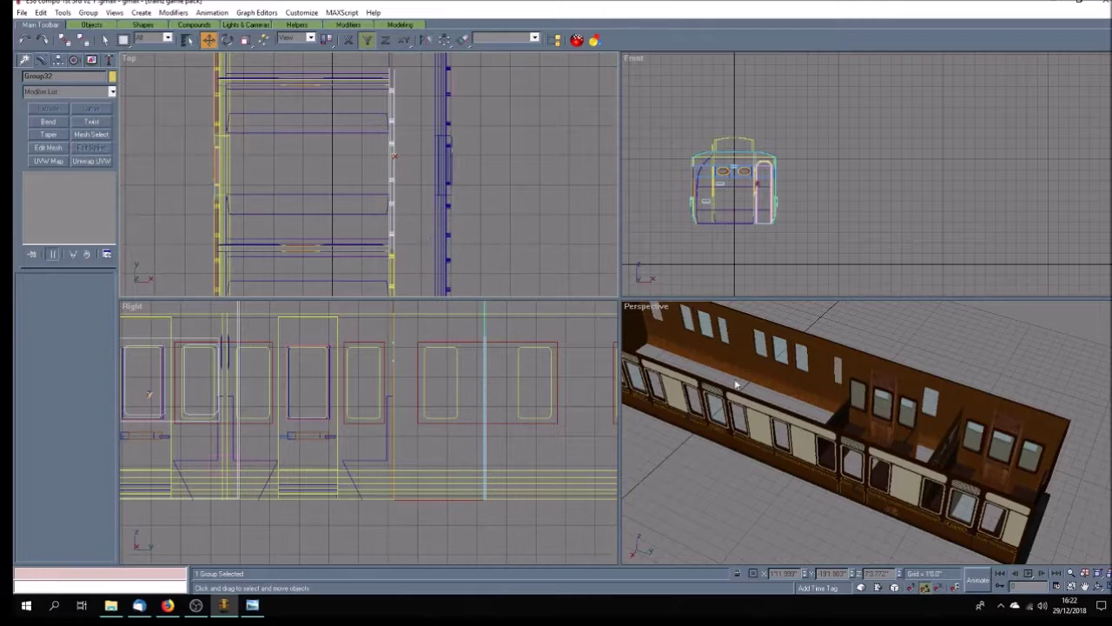
Step: Clone the second compartment's corridor partition group along Y into the third compartment as a single copy
click(1085, 586)
drag(346, 115, 412, 241)
click(209, 40)
shift+drag(451, 252, 458, 65)
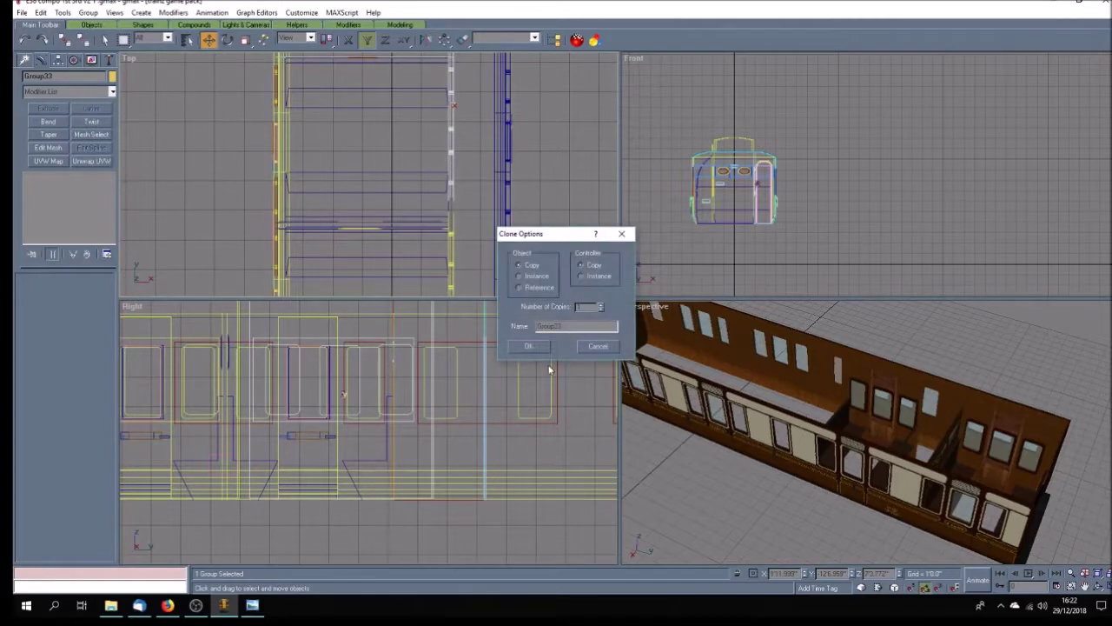
click(531, 346)
click(475, 233)
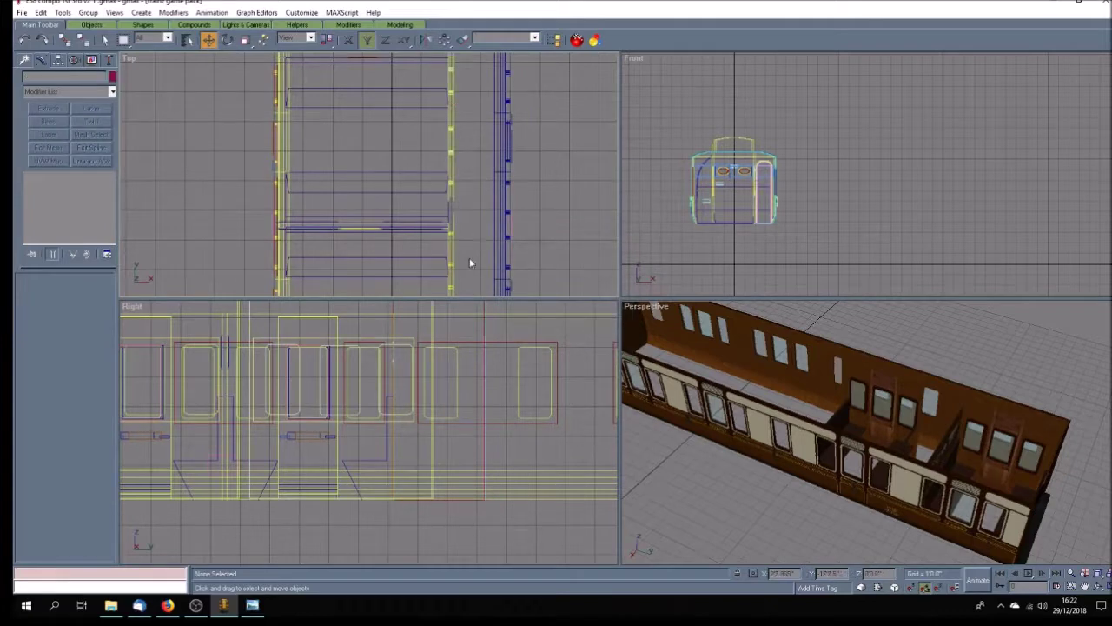
Step: Enlarge the top view and ungroup the second compartment's corridor partition
scroll(479, 234, down, 6)
scroll(487, 234, up, 5)
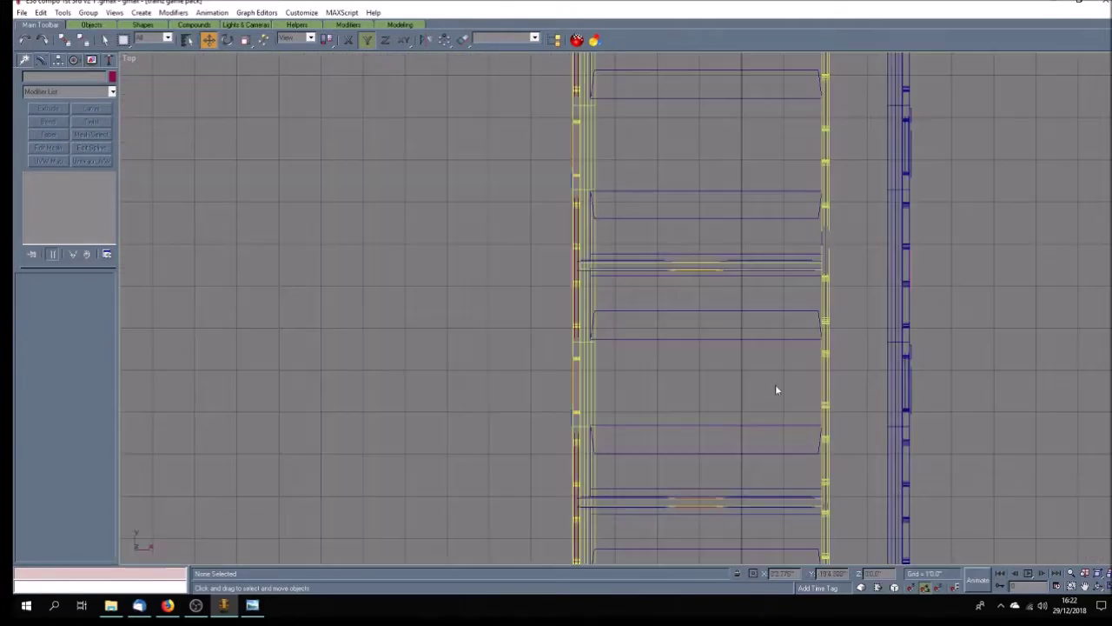
click(1085, 587)
drag(737, 389, 496, 343)
click(105, 39)
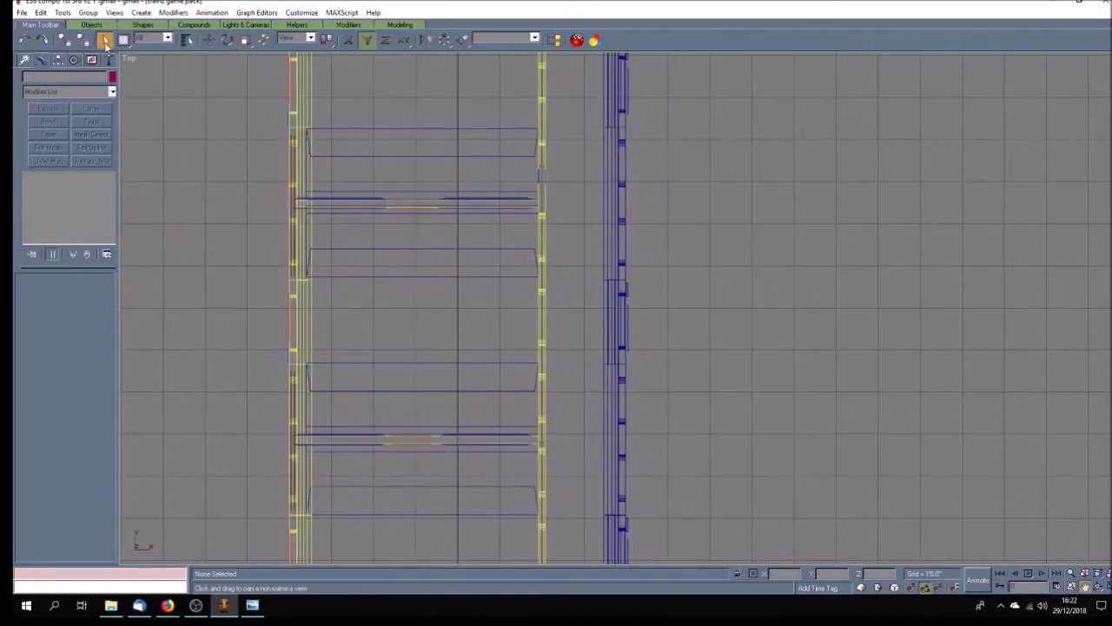
click(543, 313)
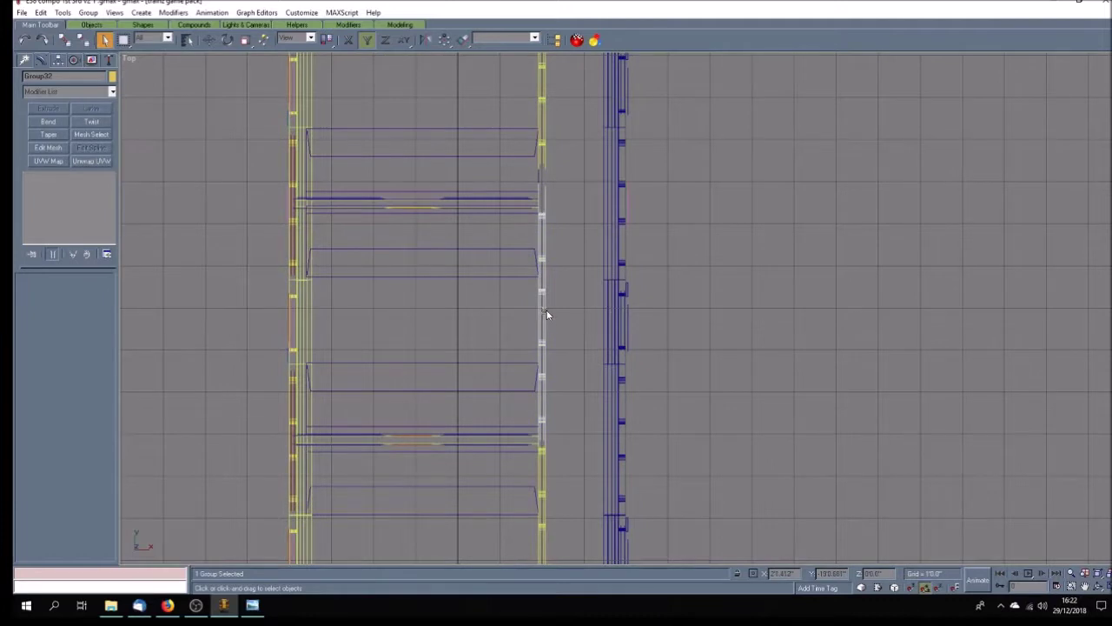
click(87, 12)
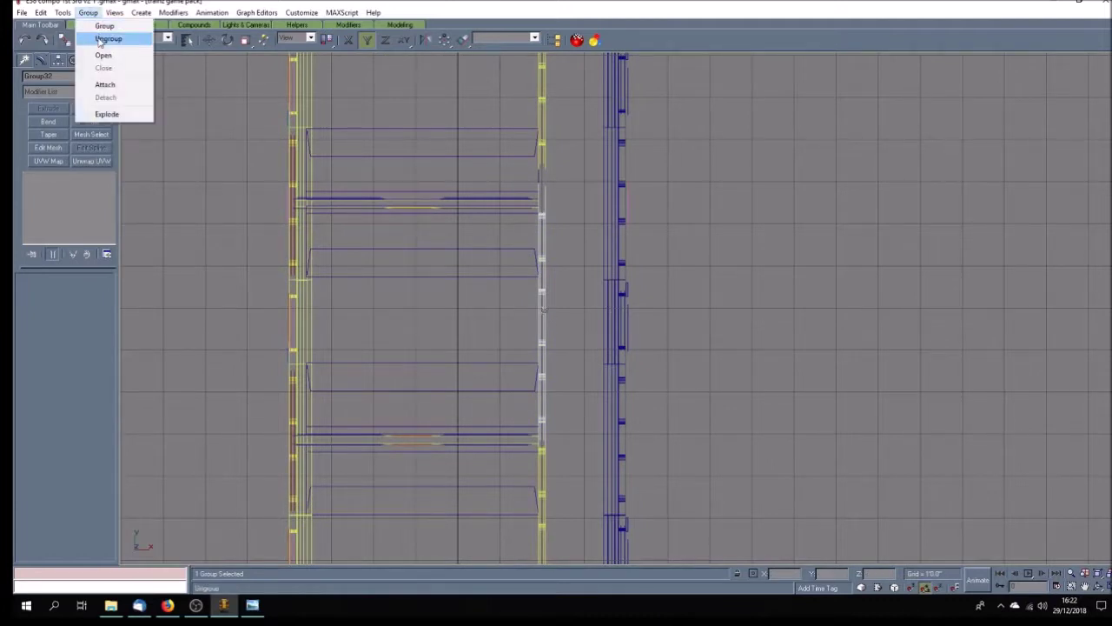
click(106, 39)
click(558, 365)
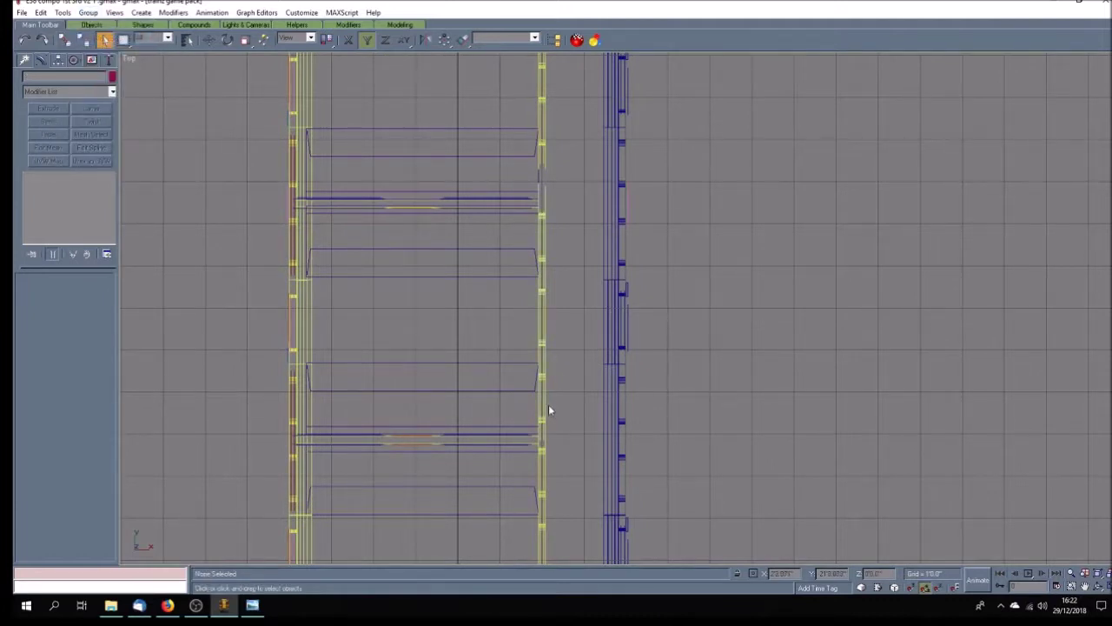
Step: Collapse the modifier stack of the second compartment's ungrouped corridor partition to an editable poly and open it for vertex editing
key(w)
click(544, 405)
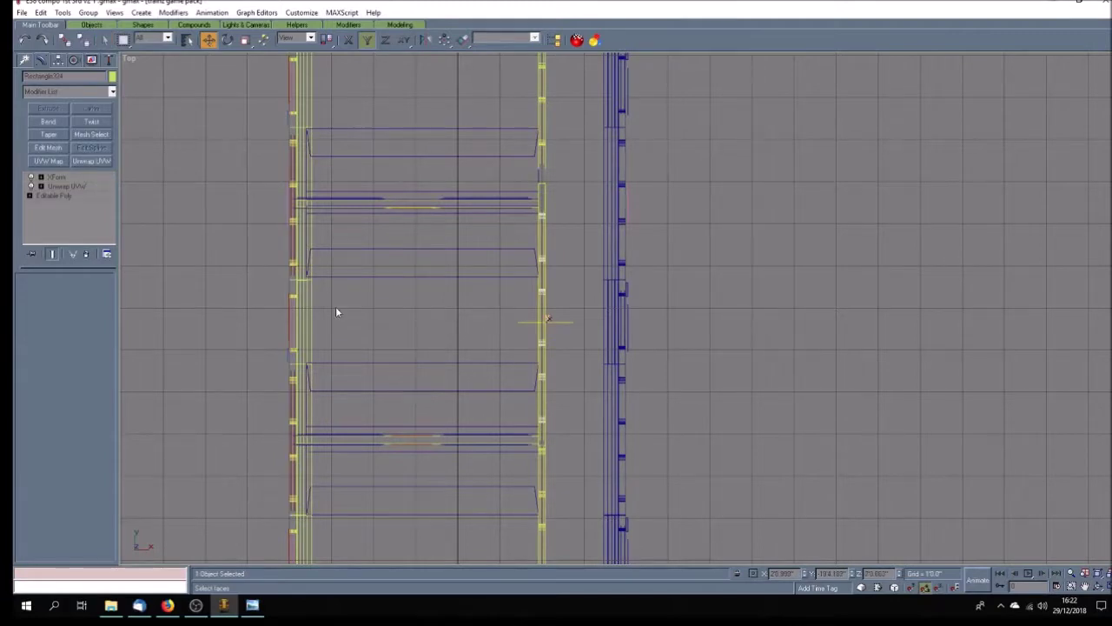
right_click(49, 183)
click(113, 294)
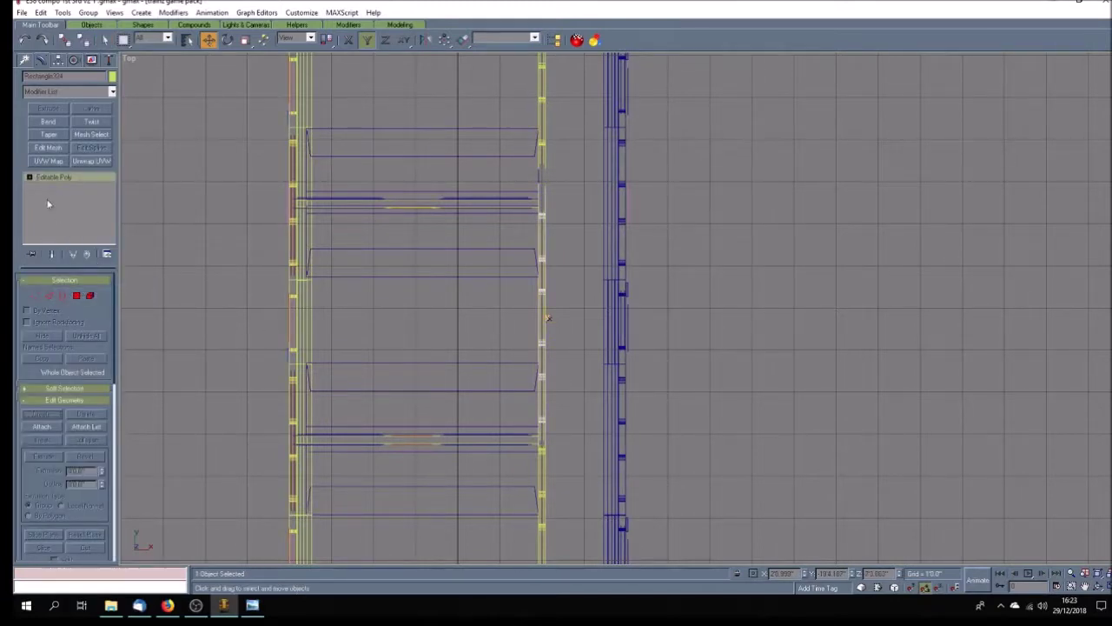
click(29, 178)
click(49, 187)
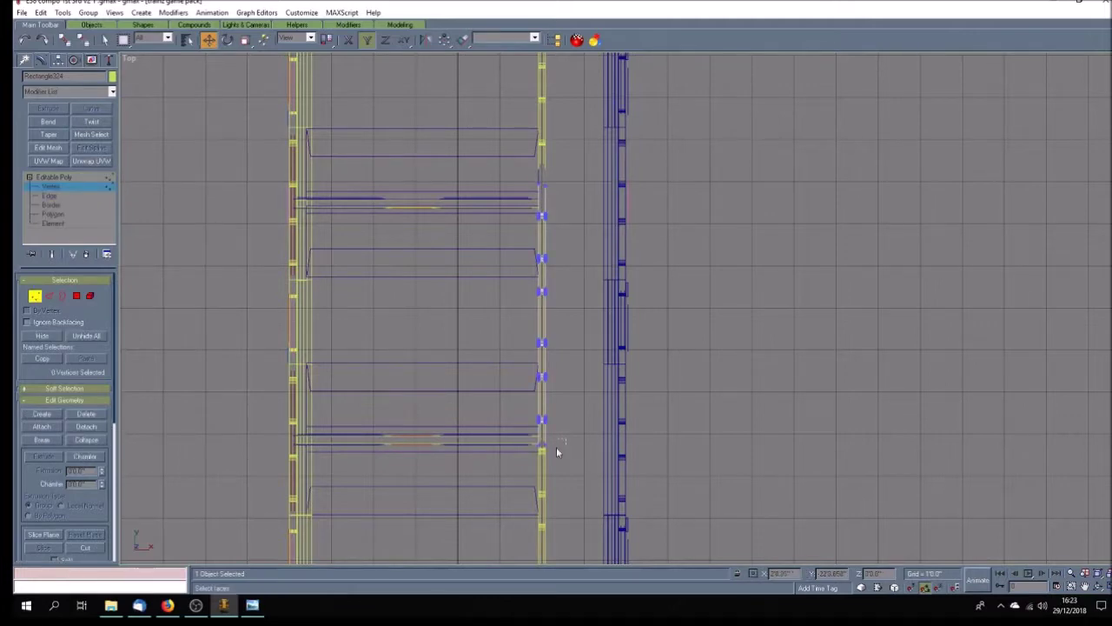
Step: Move the vertices at the partition's lower end up along Y, aligning the inner ones with the face of the lower cross partition
drag(524, 463, 524, 462)
scroll(558, 456, up, 5)
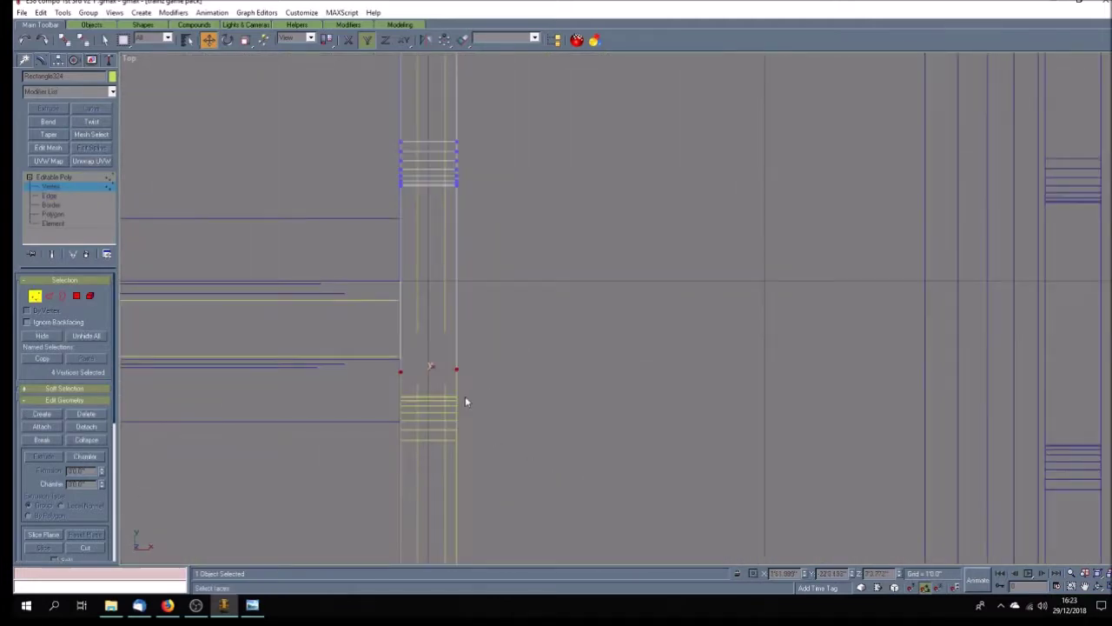
drag(399, 373, 401, 330)
click(401, 333)
click(401, 301)
click(408, 339)
scroll(409, 339, down, 6)
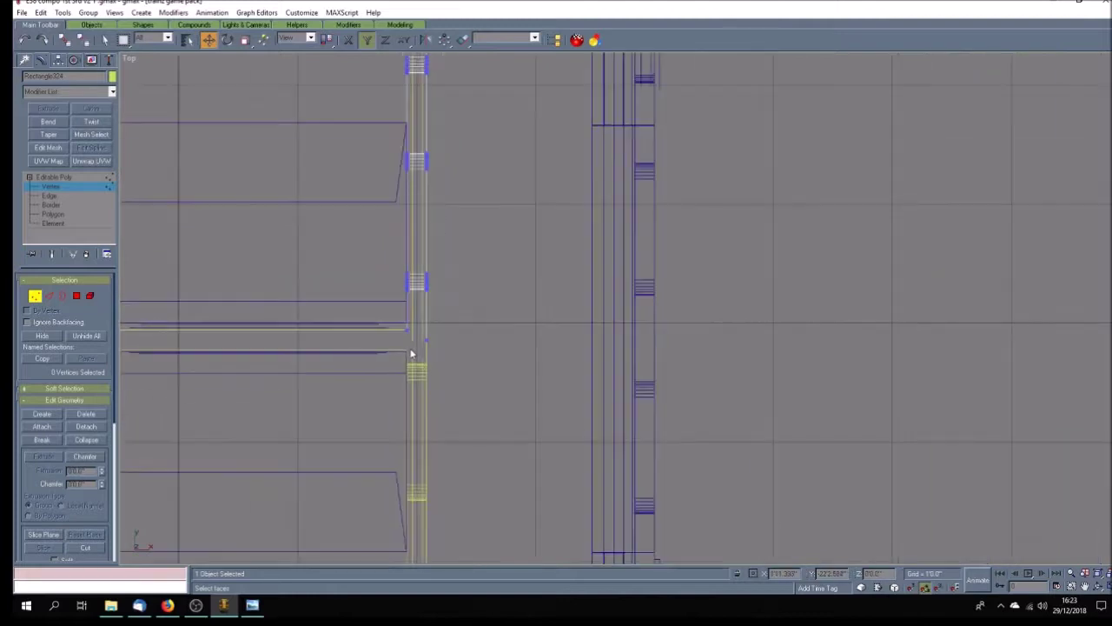
Step: Align the partition's upper inner vertices with the upper cross partition's face, leave vertex editing and delete its separate inner panel
scroll(412, 352, down, 2)
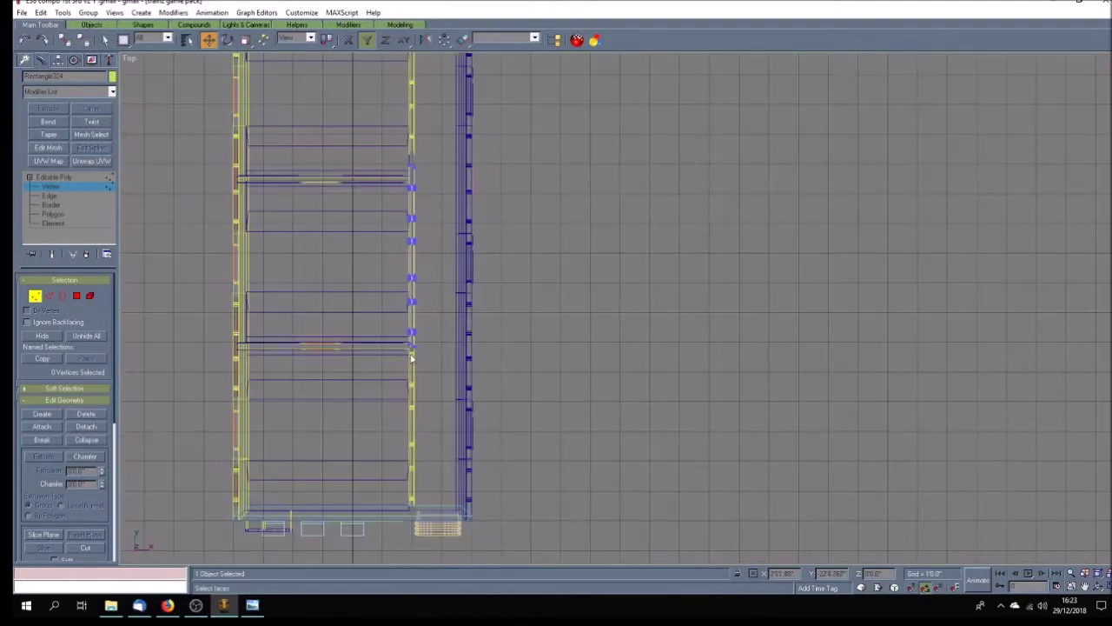
scroll(427, 189, down, 2)
scroll(424, 183, up, 7)
drag(385, 182, 449, 226)
drag(401, 195, 410, 256)
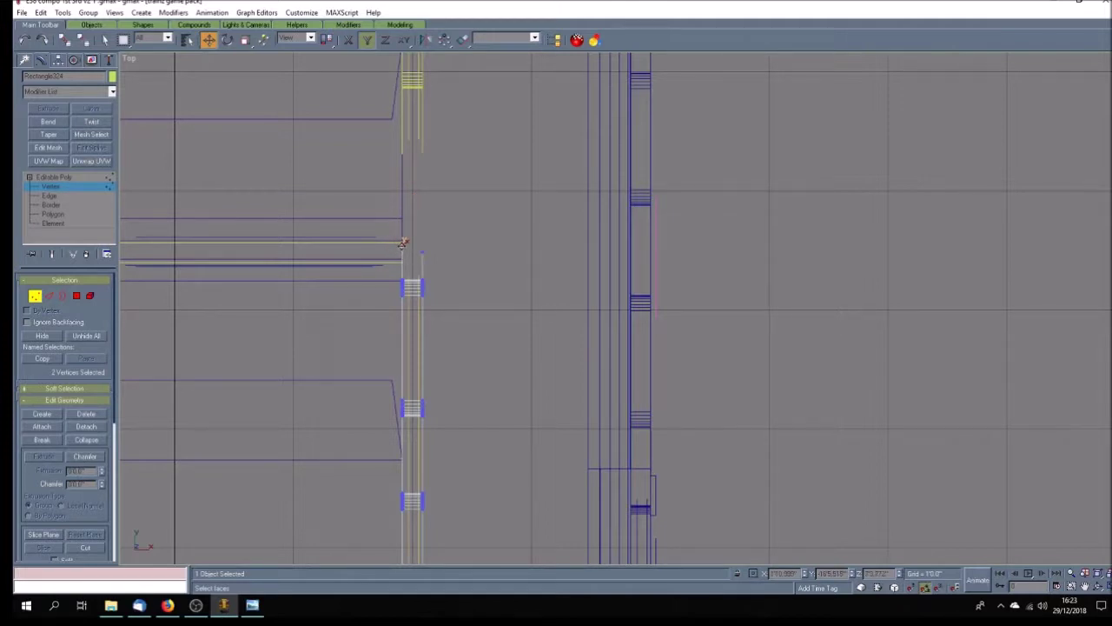
drag(402, 243, 411, 262)
click(87, 178)
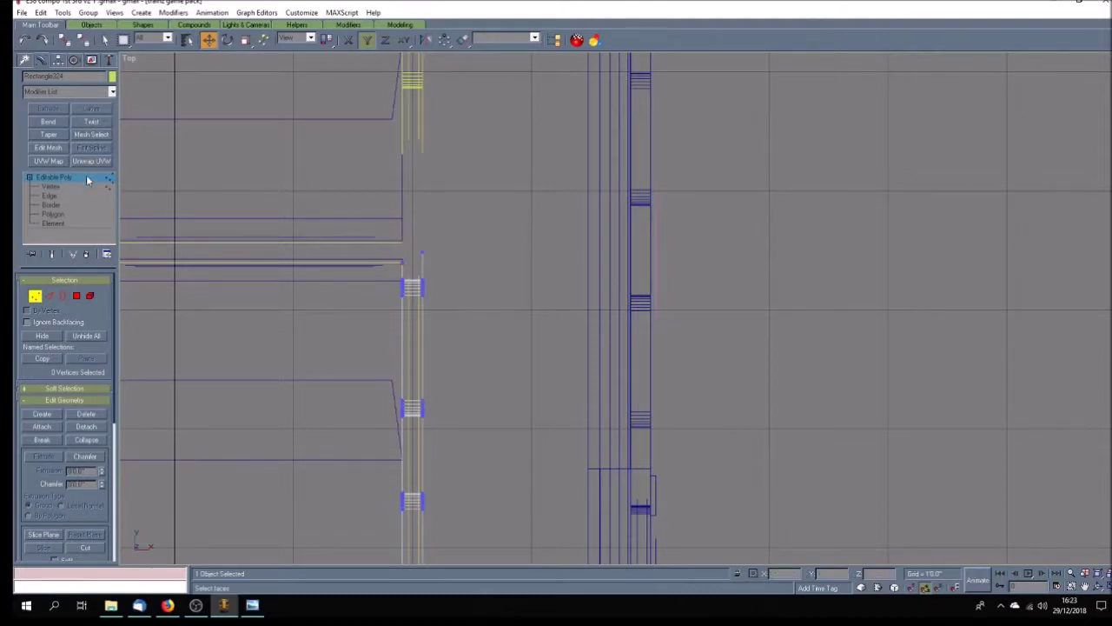
click(408, 310)
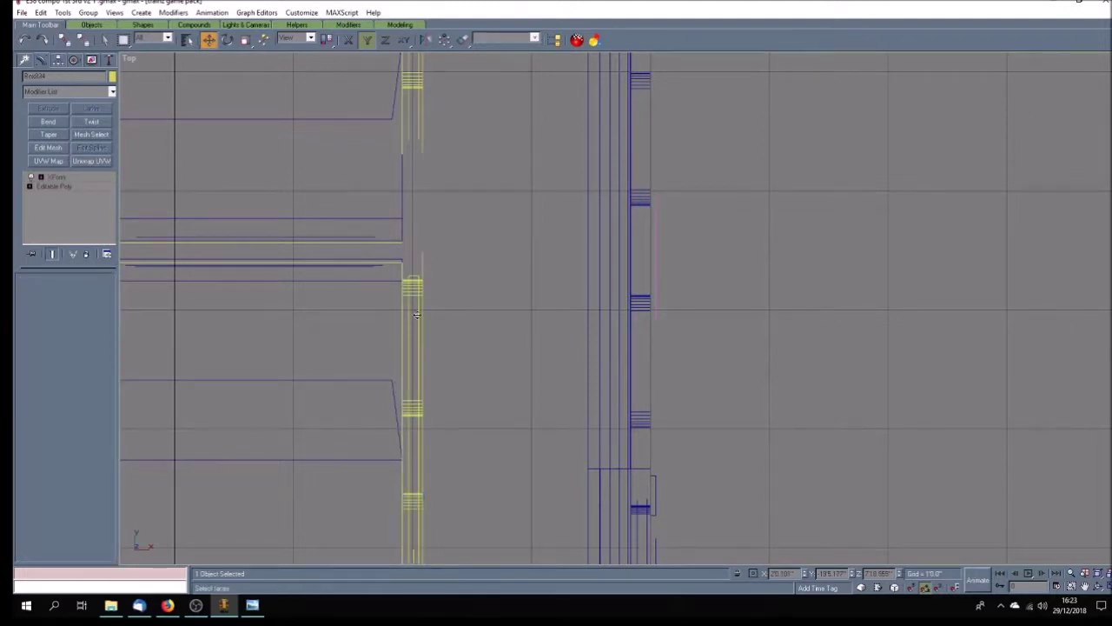
click(418, 319)
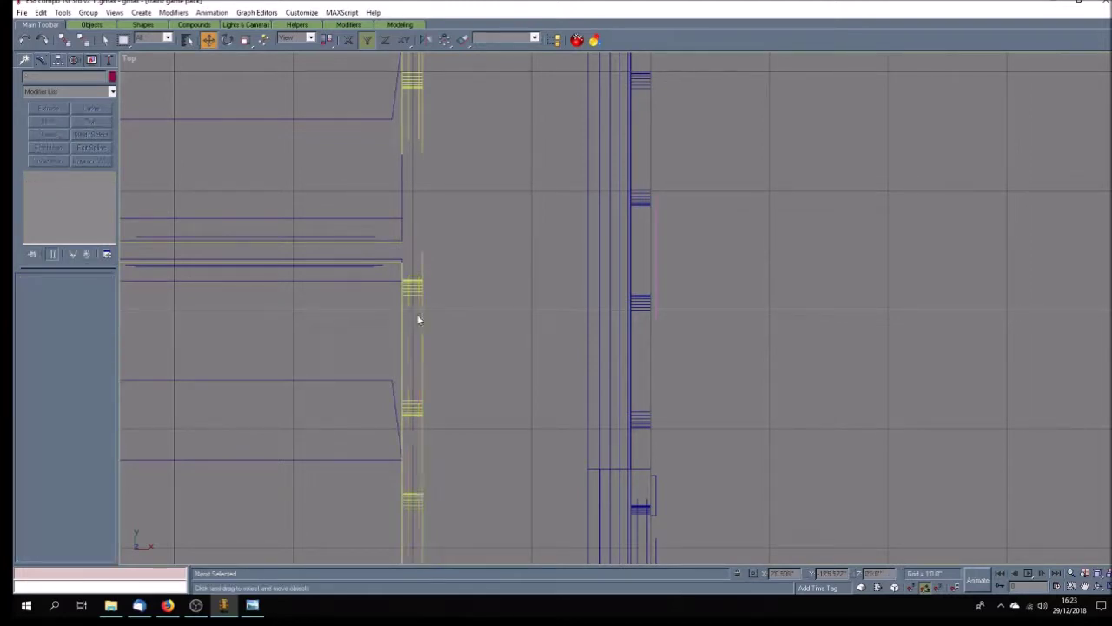
Step: Move the third compartment's corridor partition group down along Y until it meets the second compartment's partition
click(417, 129)
drag(417, 128, 420, 219)
scroll(420, 219, down, 4)
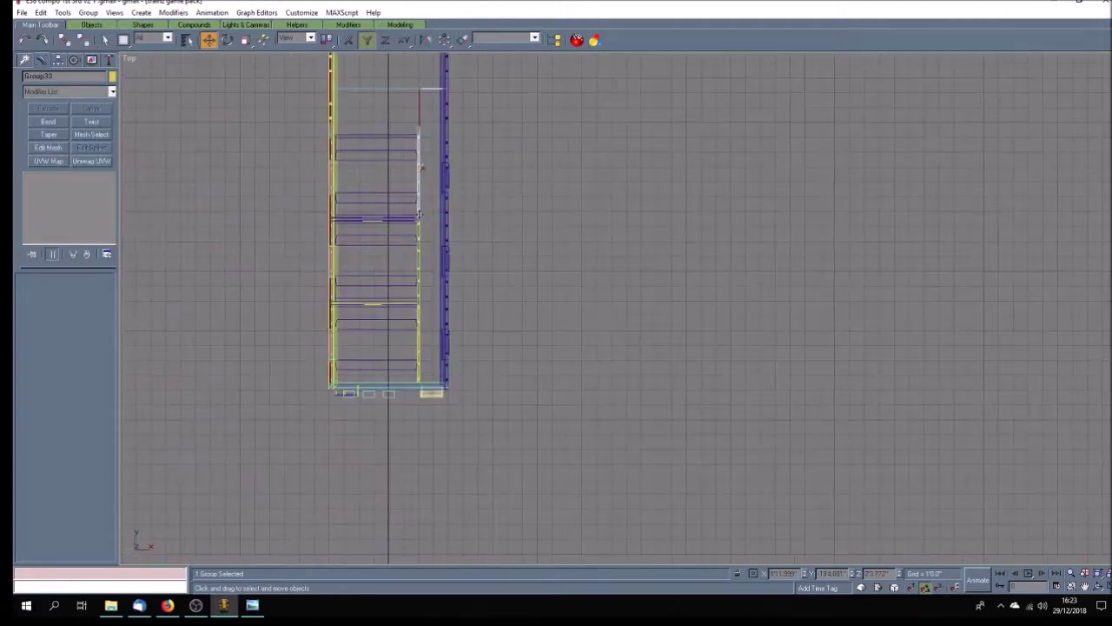
scroll(421, 152, up, 3)
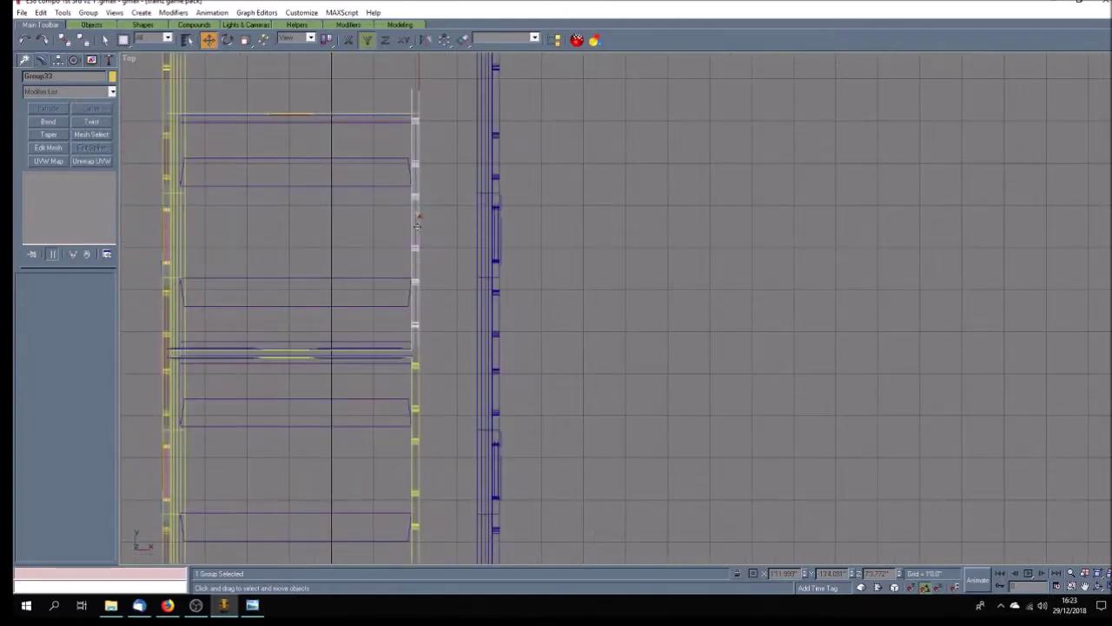
drag(416, 223, 416, 226)
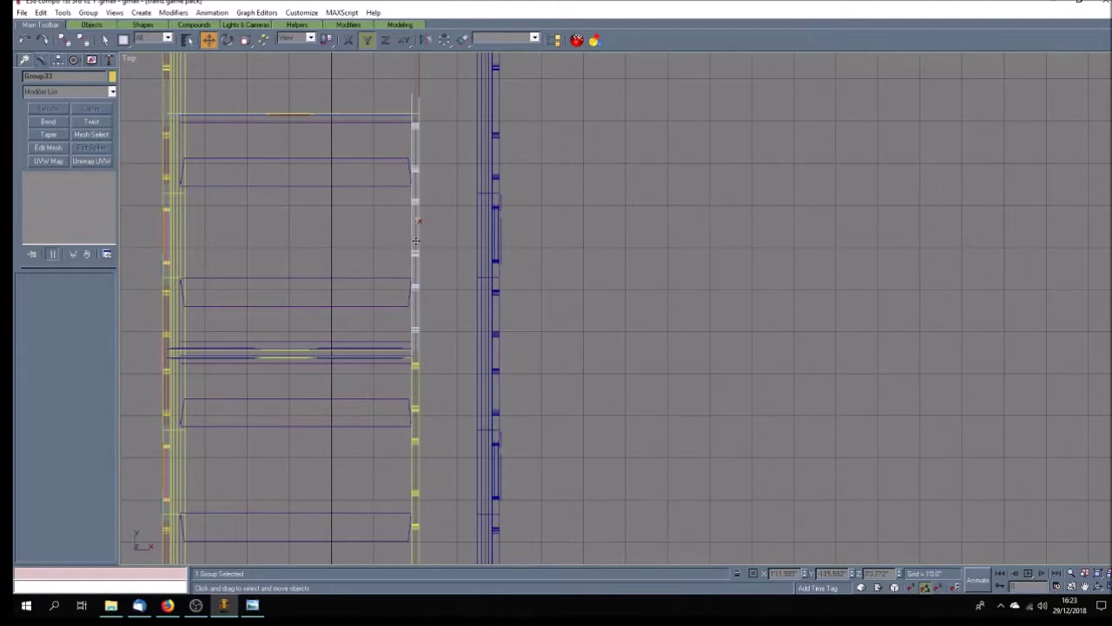
drag(416, 242, 415, 244)
drag(415, 243, 416, 247)
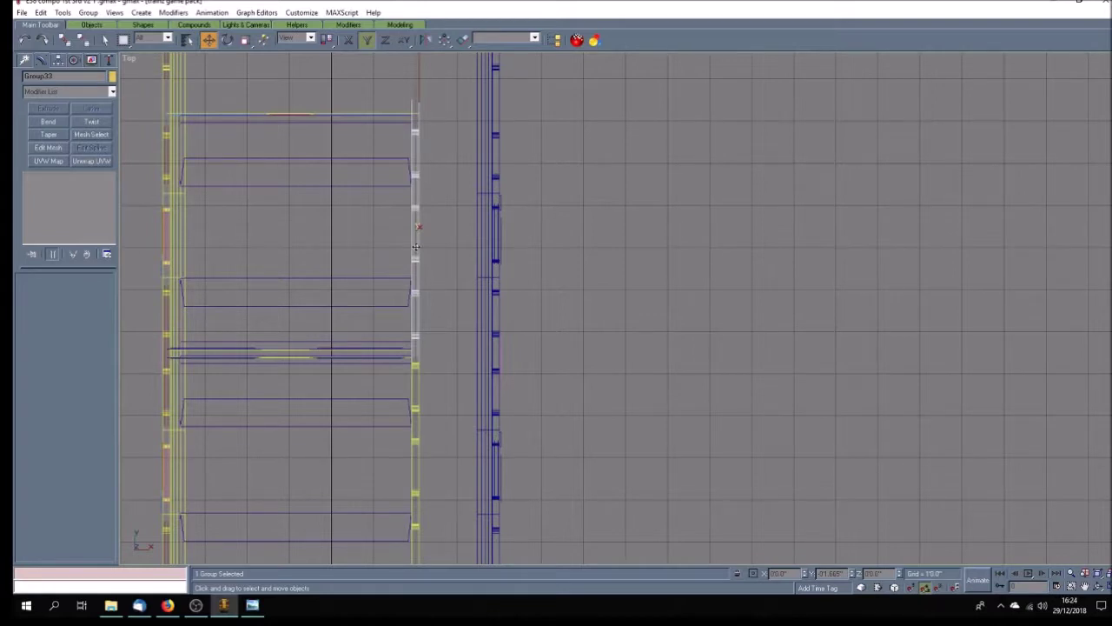
drag(416, 248, 416, 248)
click(441, 406)
Step: Nudge the second compartment's corridor partition about 0.4 inches down along Y
scroll(438, 386, down, 3)
scroll(426, 426, up, 5)
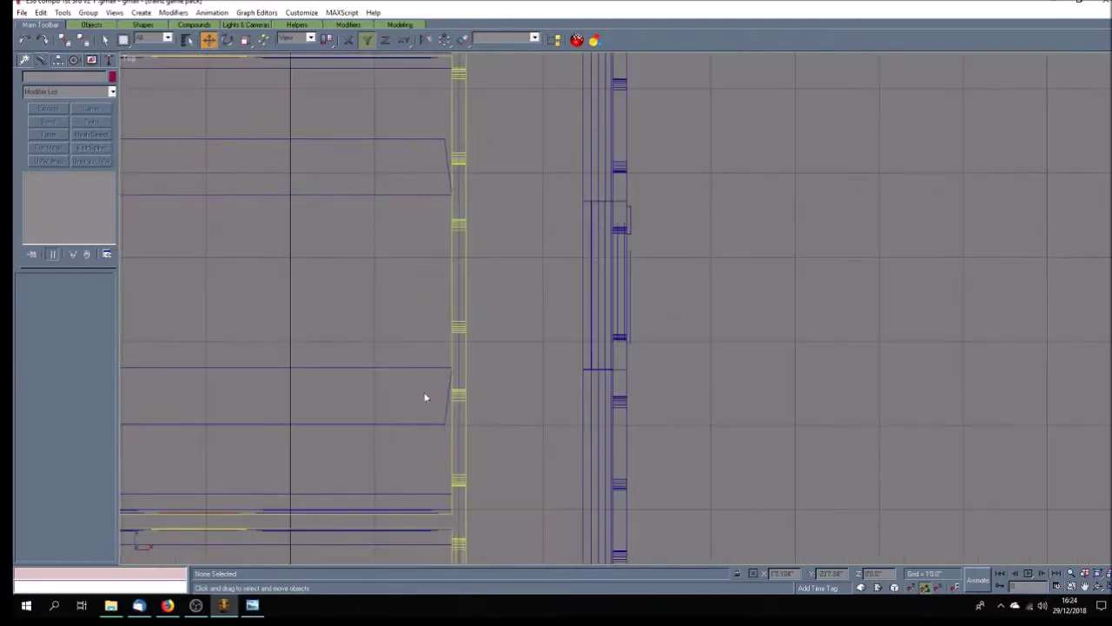
click(459, 226)
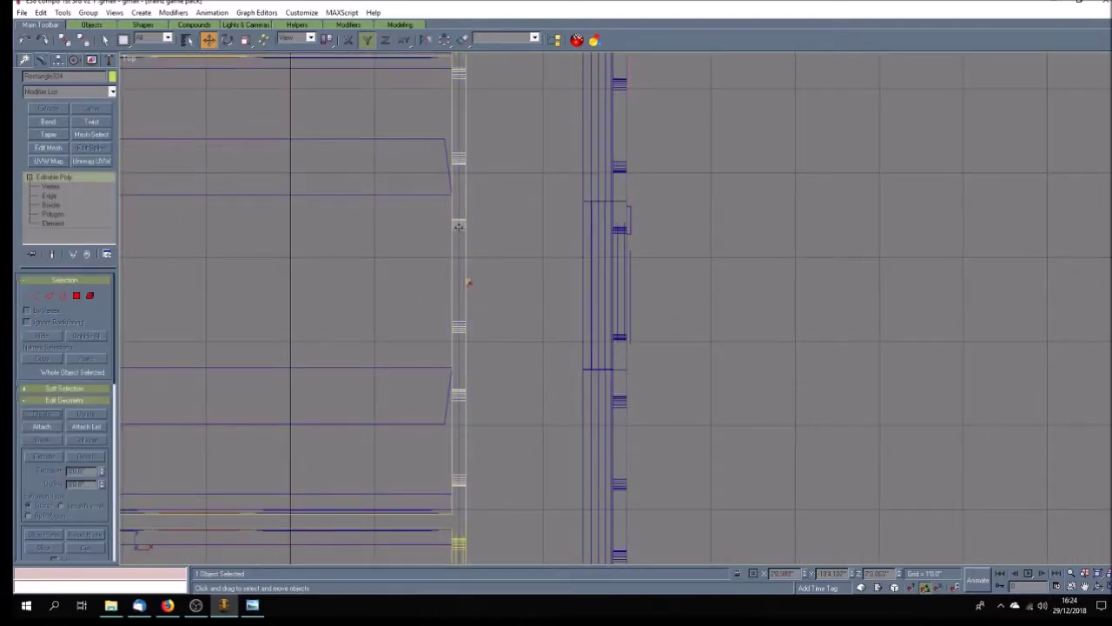
drag(459, 227, 459, 229)
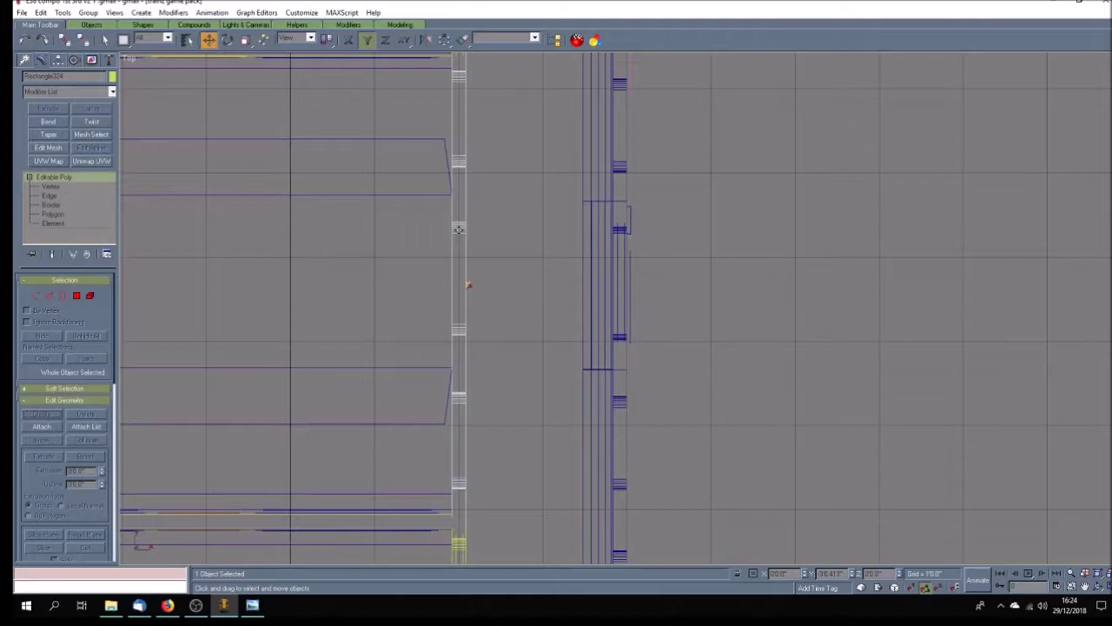
scroll(441, 327, down, 4)
scroll(447, 390, up, 2)
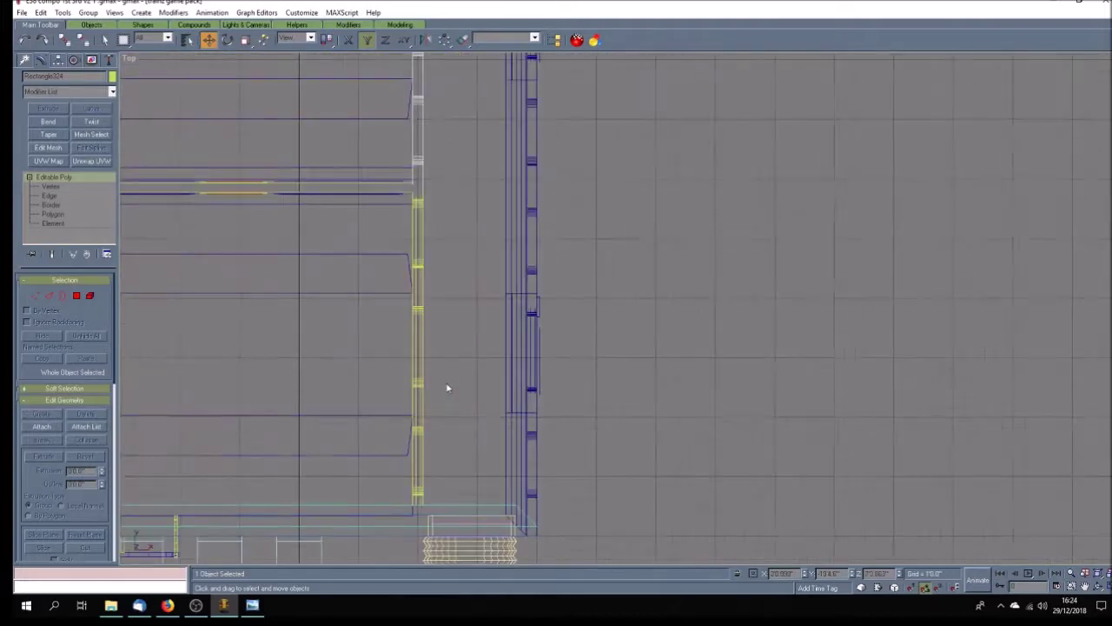
Step: Nudge the end compartment's corridor partition about 0.57 inches down along Y
scroll(448, 390, up, 4)
click(418, 399)
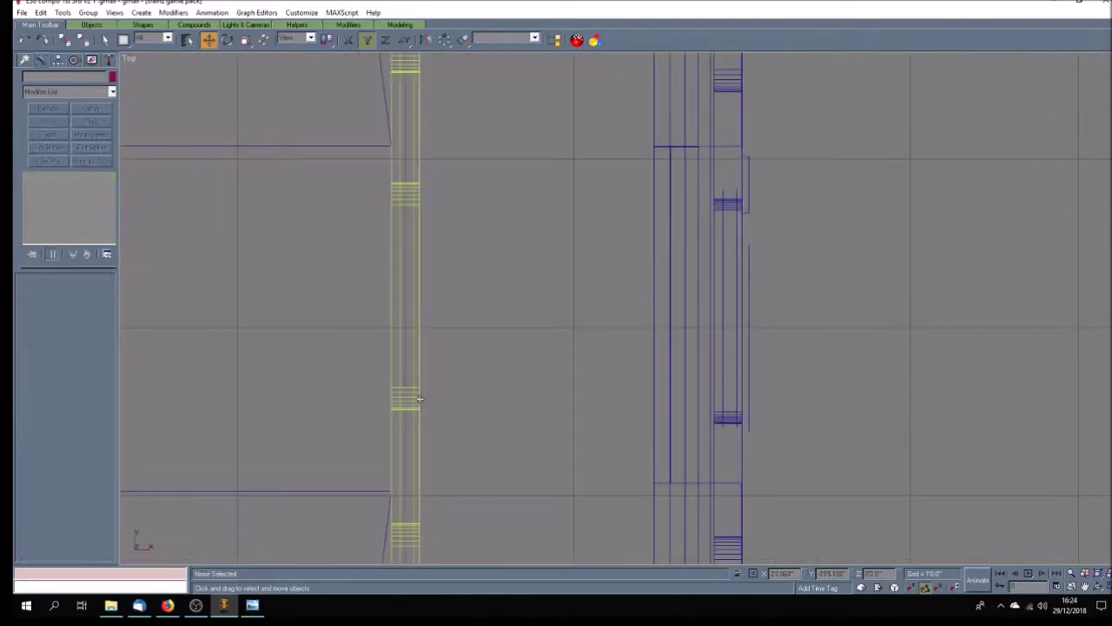
click(421, 405)
drag(418, 405, 418, 410)
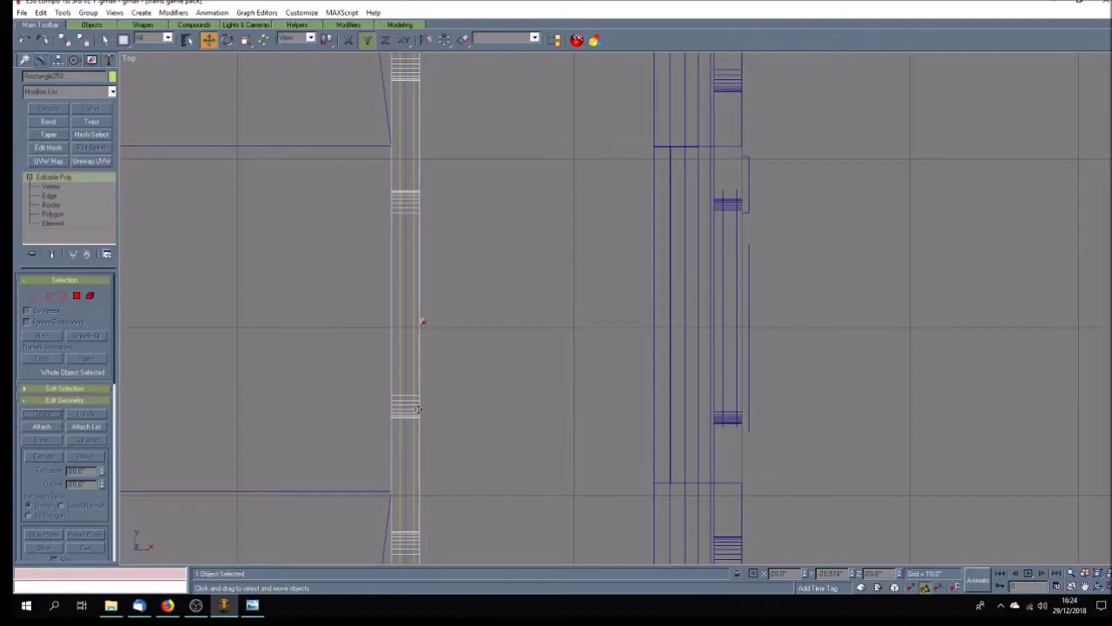
scroll(418, 410, down, 5)
scroll(425, 479, up, 5)
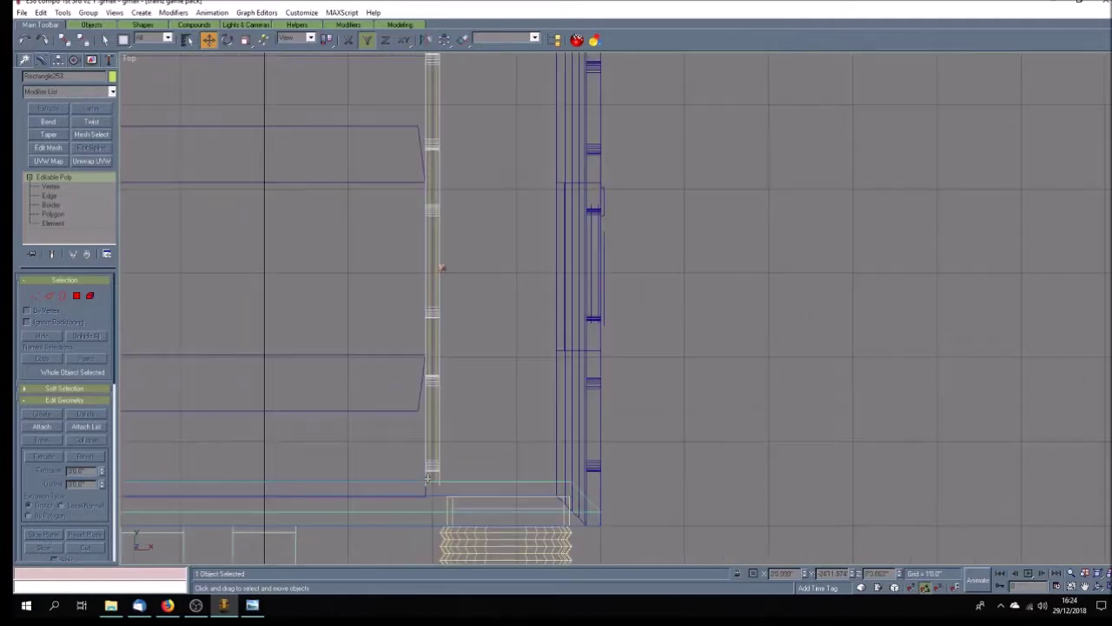
Step: Fit the end compartment partition's end vertices to the coach end wall and the first cross partition, and leave vertex editing
click(51, 186)
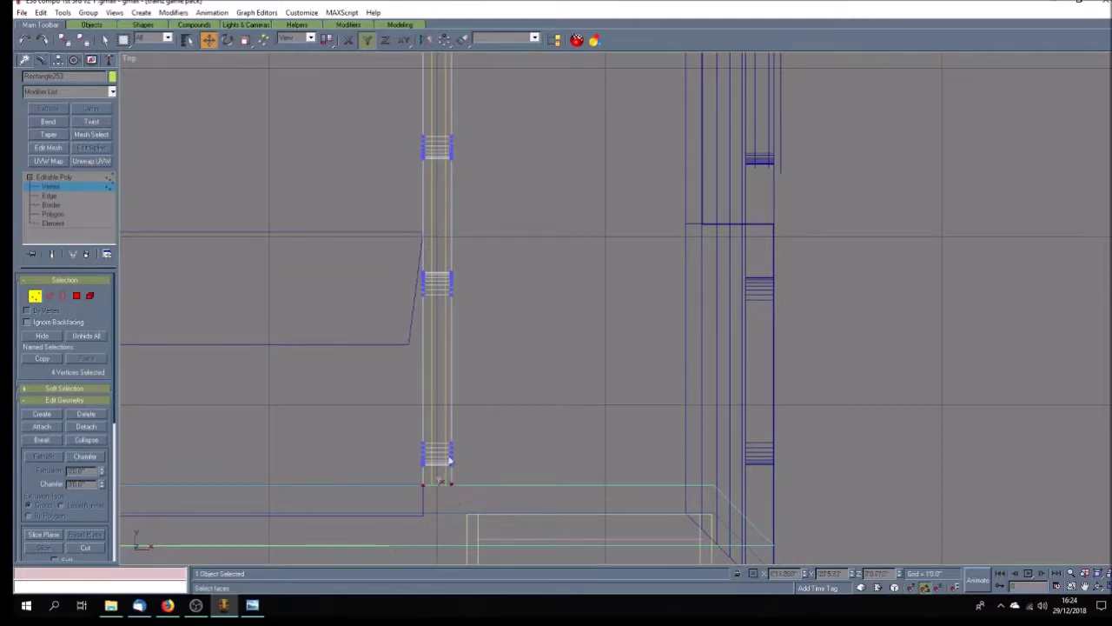
scroll(483, 402, down, 4)
scroll(476, 101, up, 4)
scroll(465, 114, up, 2)
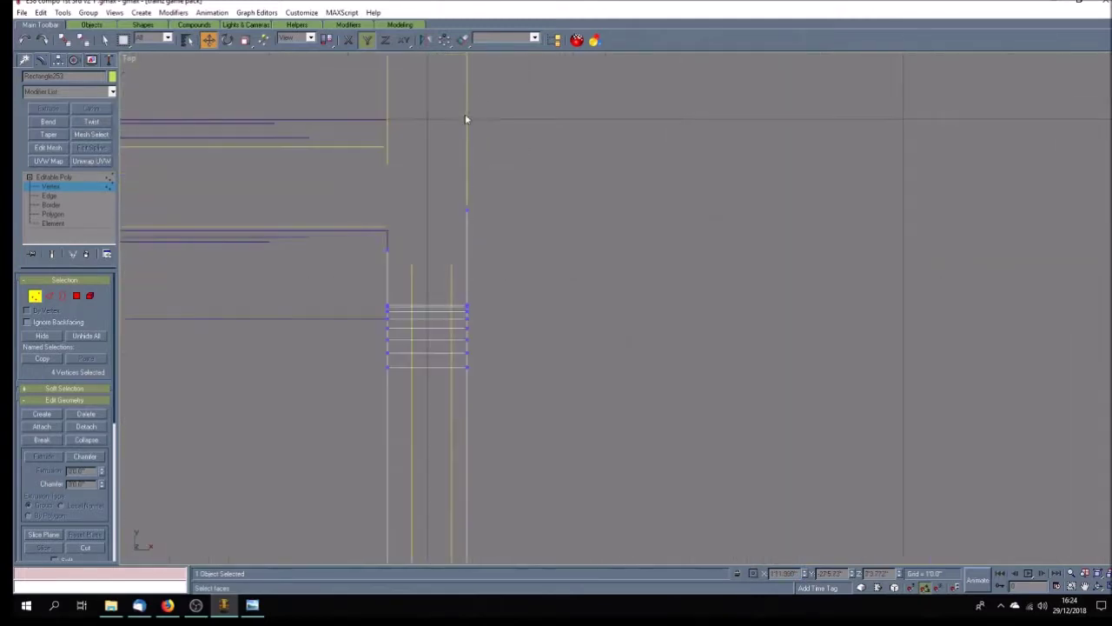
drag(488, 200, 383, 252)
drag(468, 210, 469, 186)
ctrl+click(469, 187)
click(92, 177)
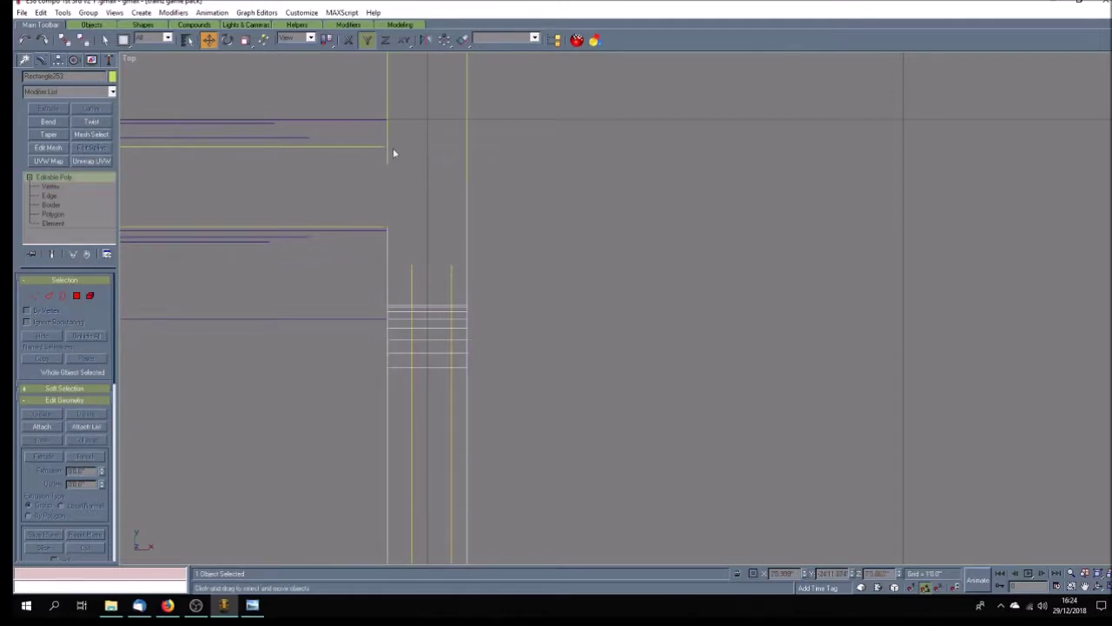
Step: Move the second compartment partition's lower end vertices up along Y so the inner ones meet the lower cross partition's face
click(387, 132)
click(52, 186)
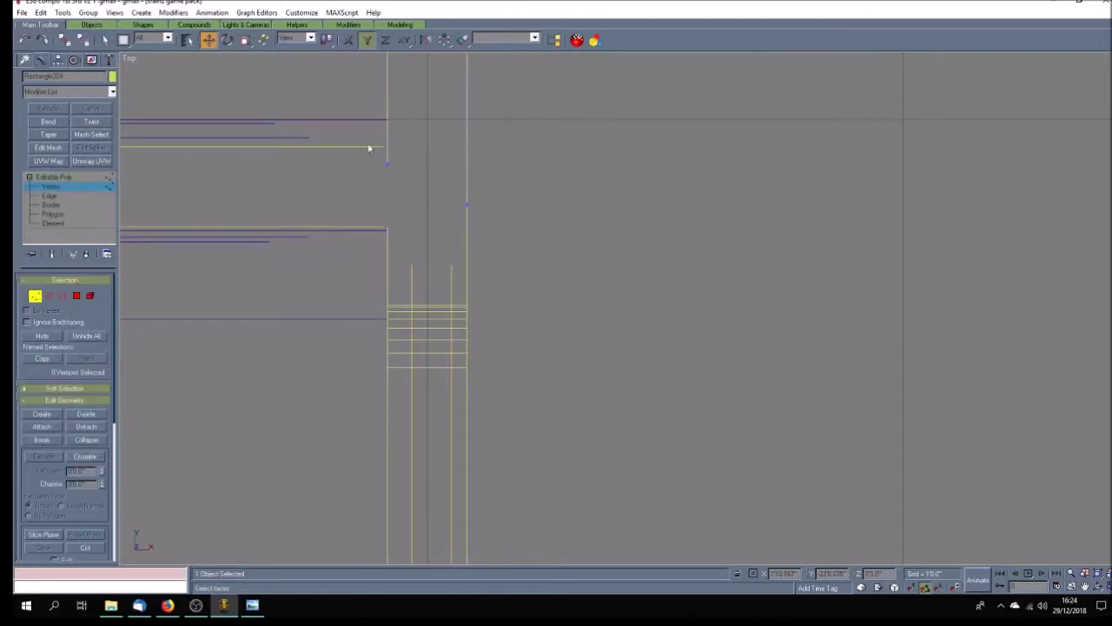
drag(356, 133, 525, 228)
drag(386, 164, 387, 146)
click(491, 274)
scroll(492, 274, down, 6)
scroll(479, 306, down, 1)
Step: Move the second compartment partition's upper end vertices up along Y to the upper cross partition's face and leave vertex editing
scroll(460, 278, up, 8)
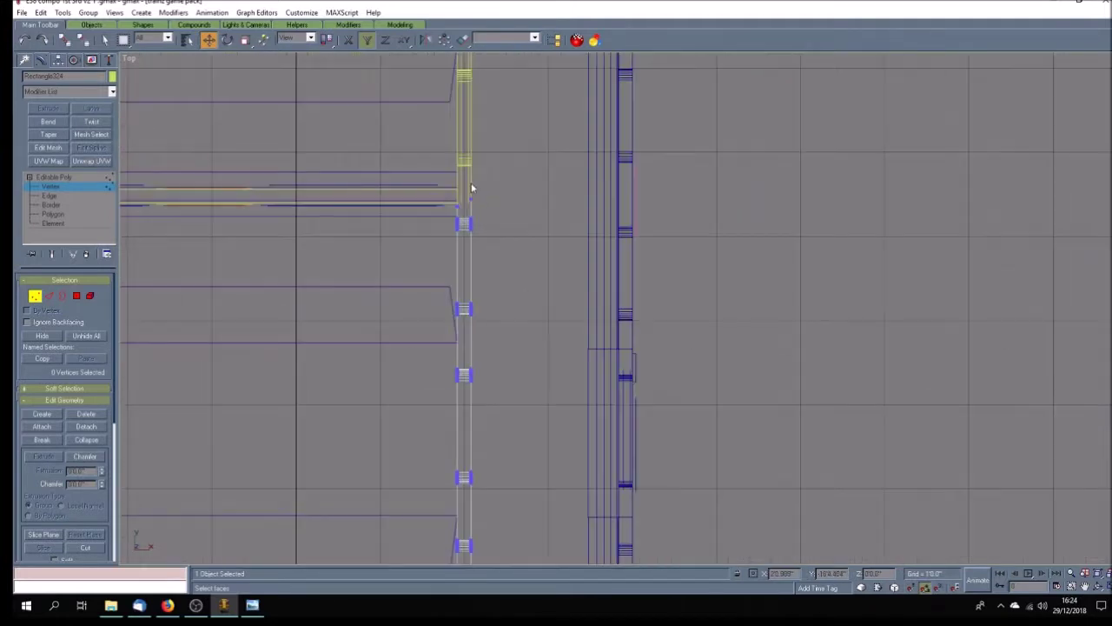
drag(496, 178, 397, 258)
drag(492, 195, 495, 177)
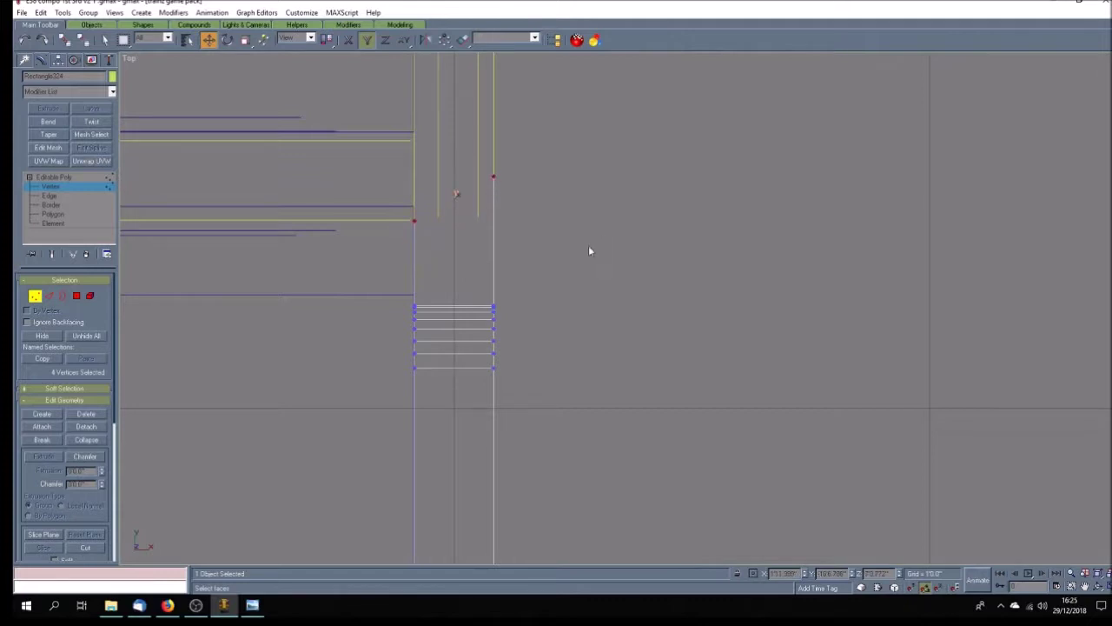
click(516, 312)
scroll(516, 312, down, 2)
scroll(521, 295, up, 6)
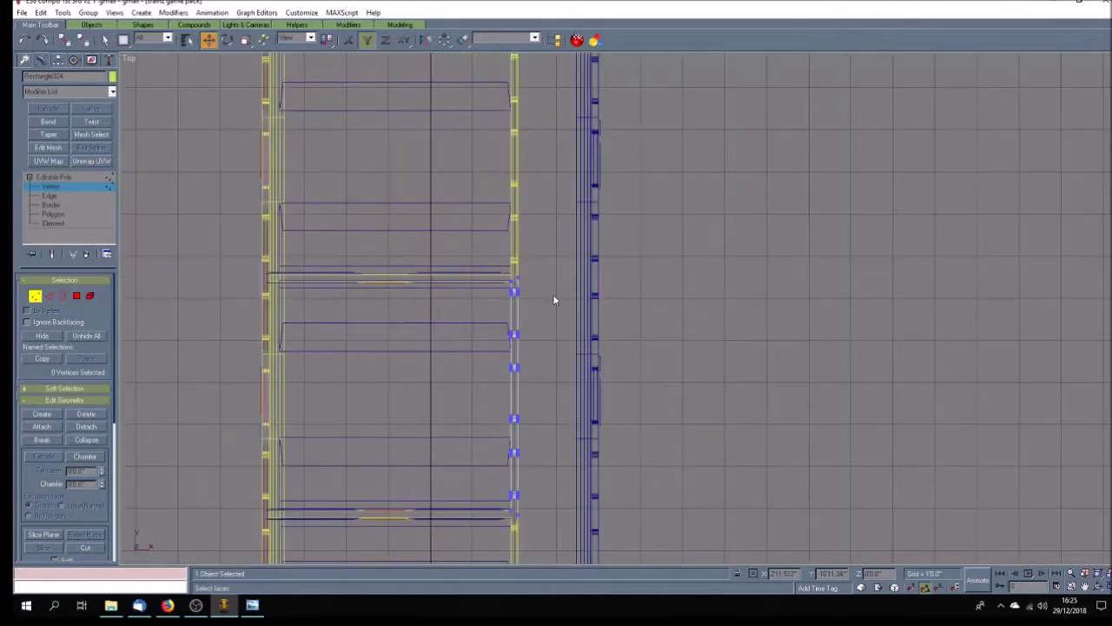
scroll(554, 300, down, 2)
click(89, 176)
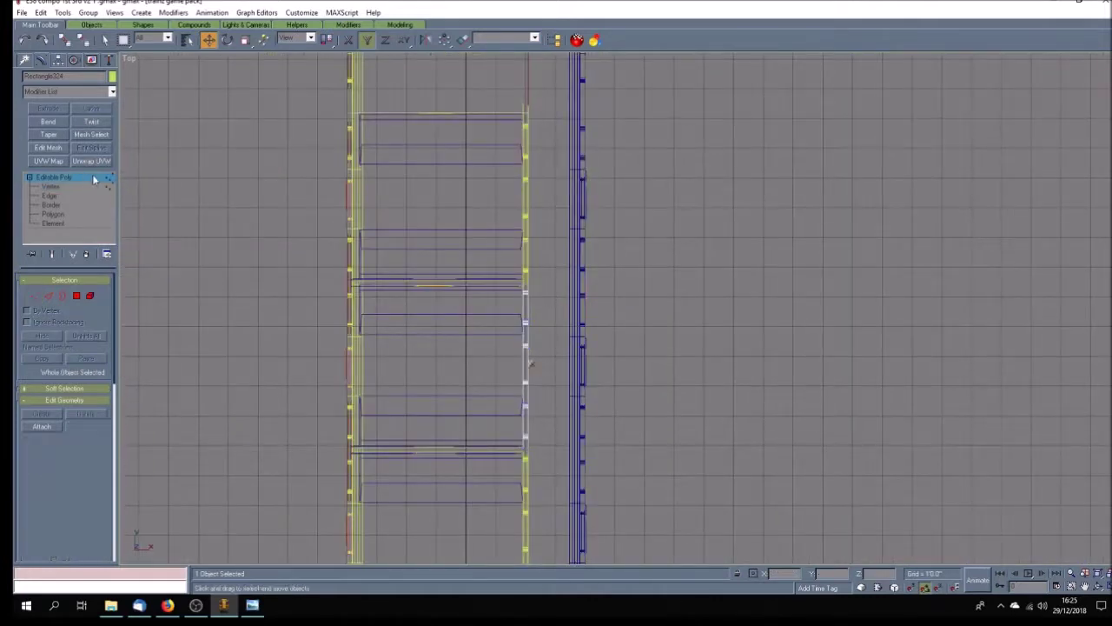
Step: Ungroup the third compartment's corridor partition and collapse its main panel's modifier stack to an editable poly
click(527, 192)
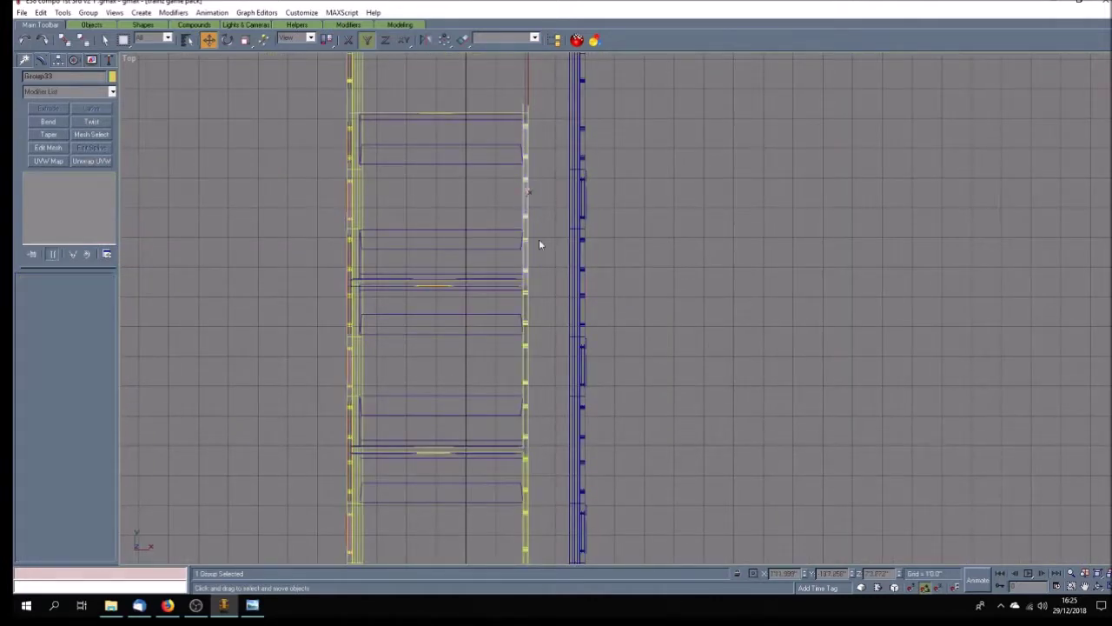
click(88, 12)
click(100, 37)
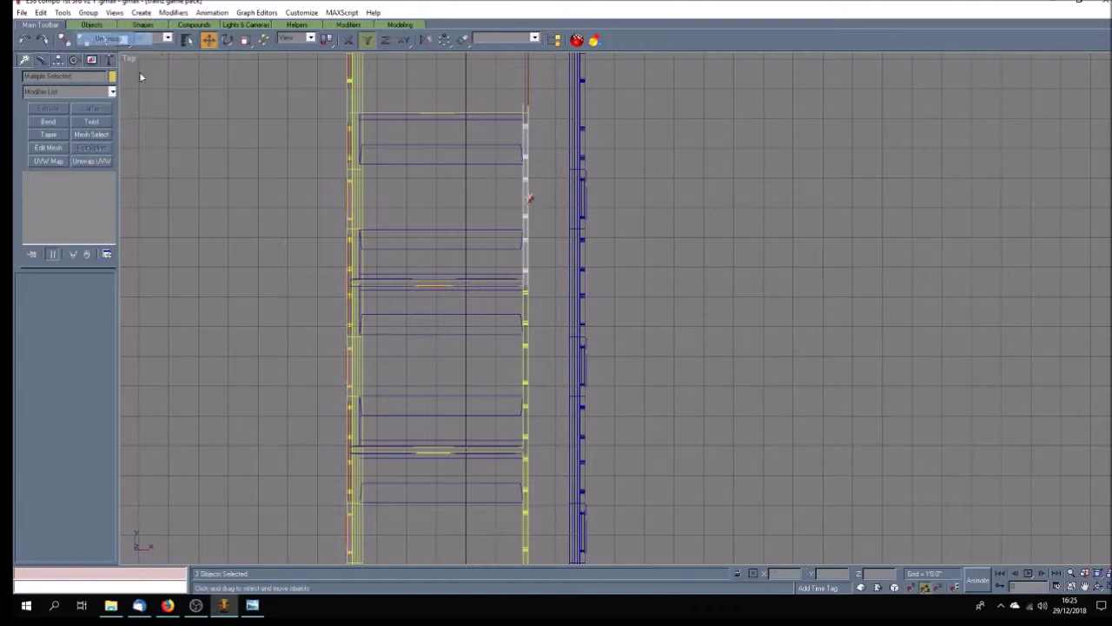
click(525, 157)
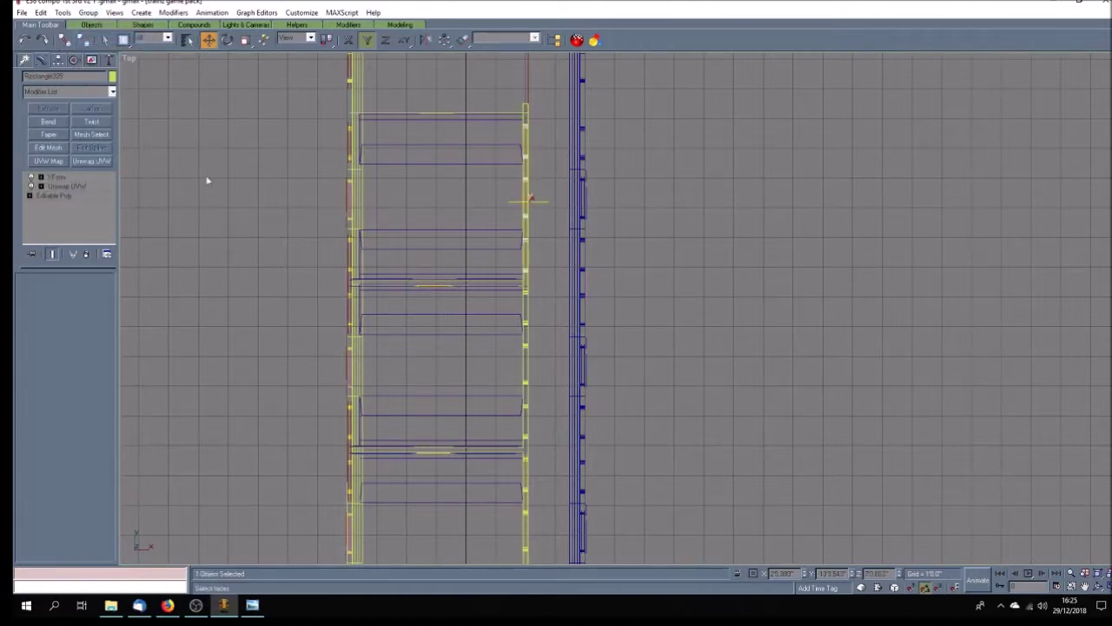
right_click(73, 178)
click(111, 281)
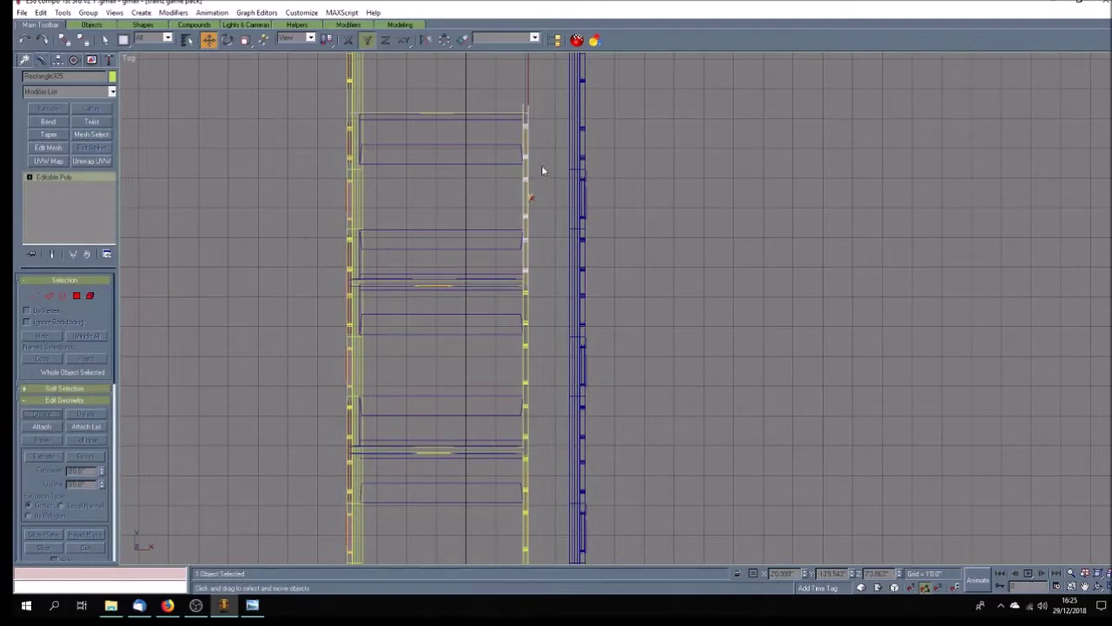
Step: Delete the separate inner panel from the third compartment's corridor partition
click(554, 210)
scroll(542, 181, up, 5)
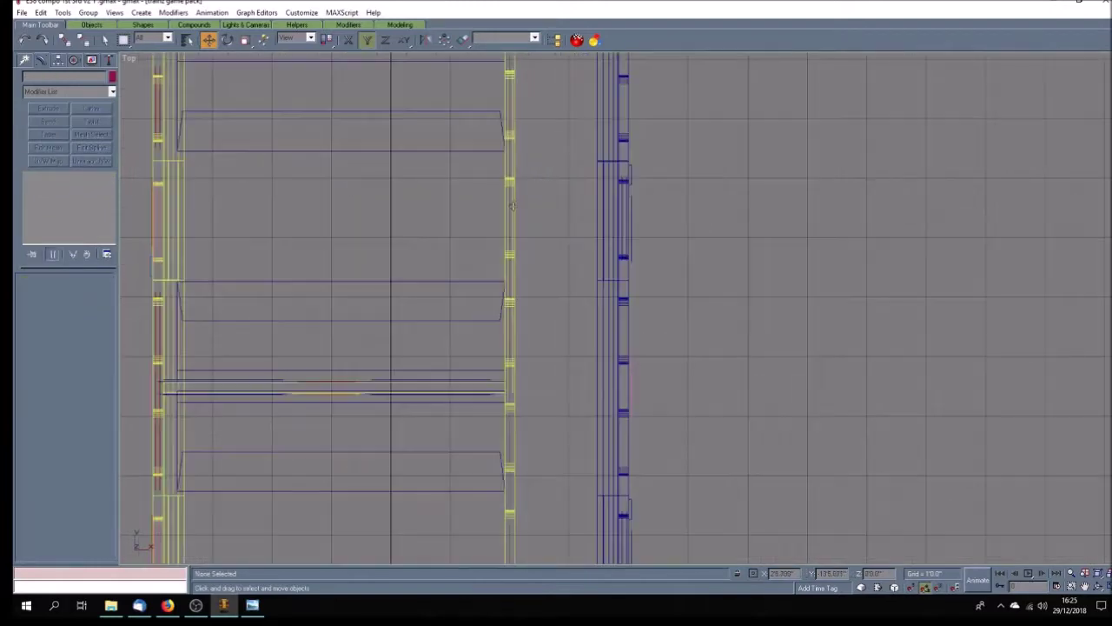
click(508, 205)
click(509, 210)
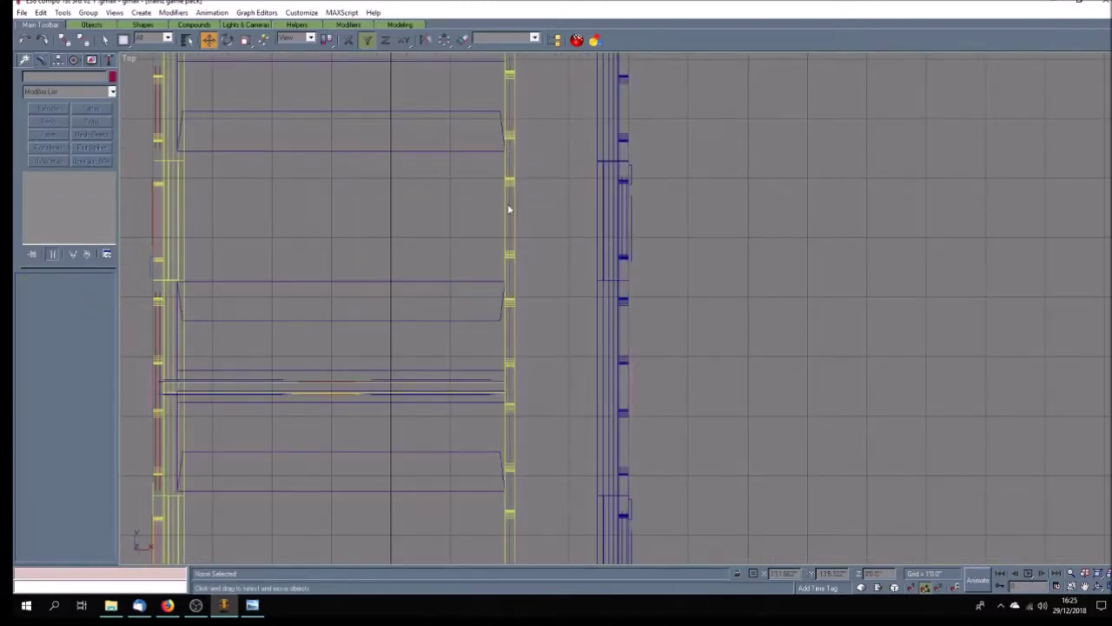
Step: Move the third compartment corridor partition's lower end vertices up along Y so the inner ones meet the lower cross partition's face
click(523, 330)
scroll(523, 330, down, 6)
scroll(525, 339, up, 7)
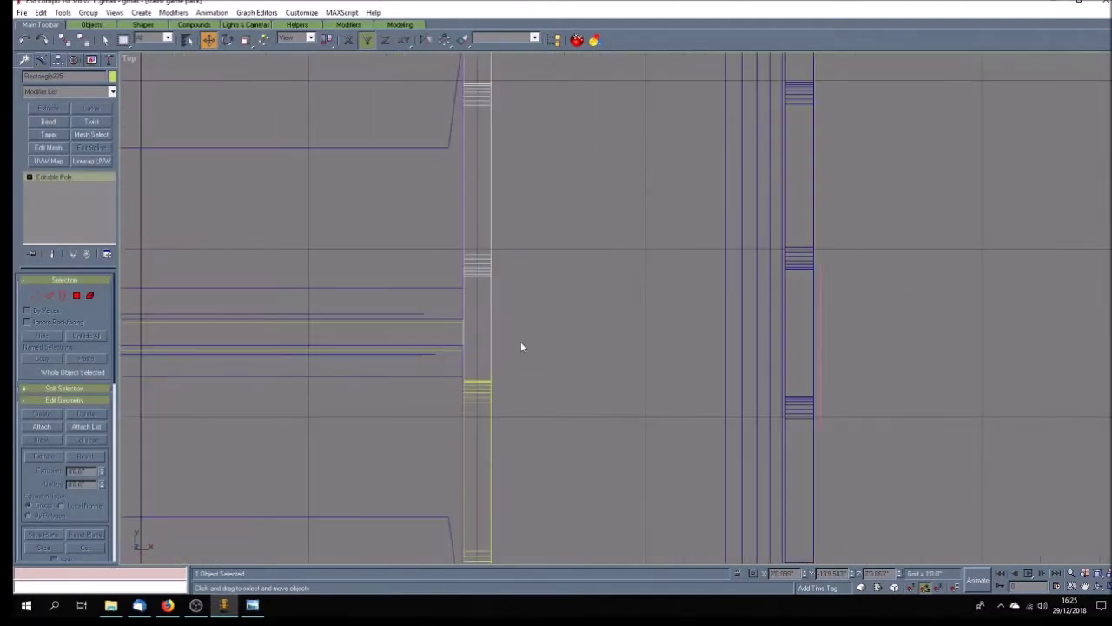
click(29, 176)
click(52, 186)
drag(521, 350, 439, 406)
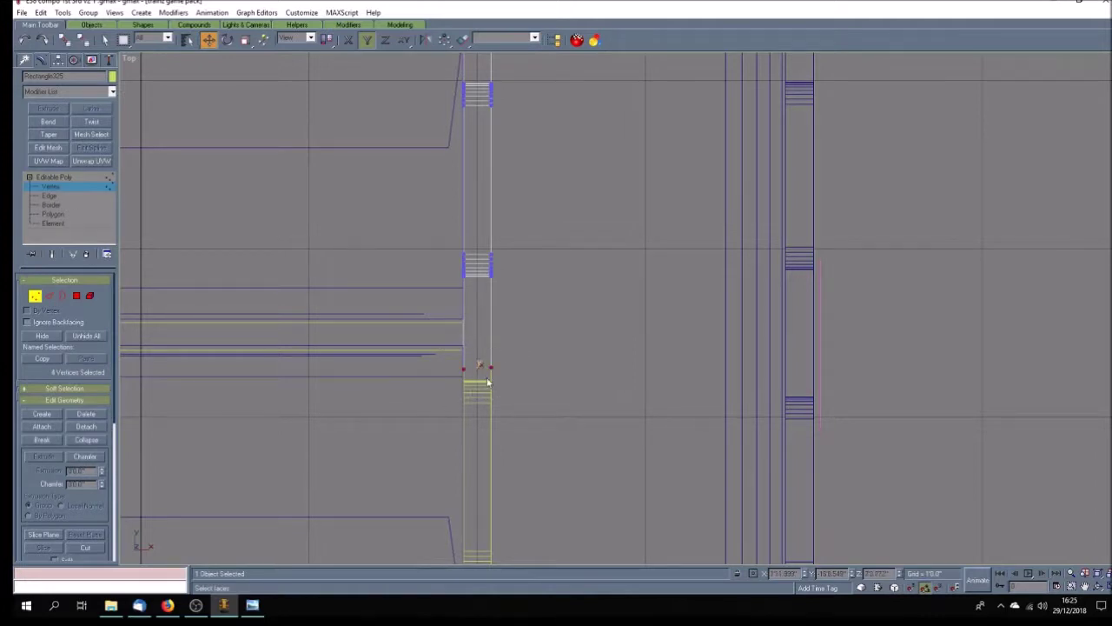
drag(491, 365, 491, 325)
click(491, 322)
drag(491, 319, 513, 328)
Step: Move the third compartment partition's upper end vertices down along Y to the upper cross partition's faces and leave vertex editing
scroll(509, 435, down, 5)
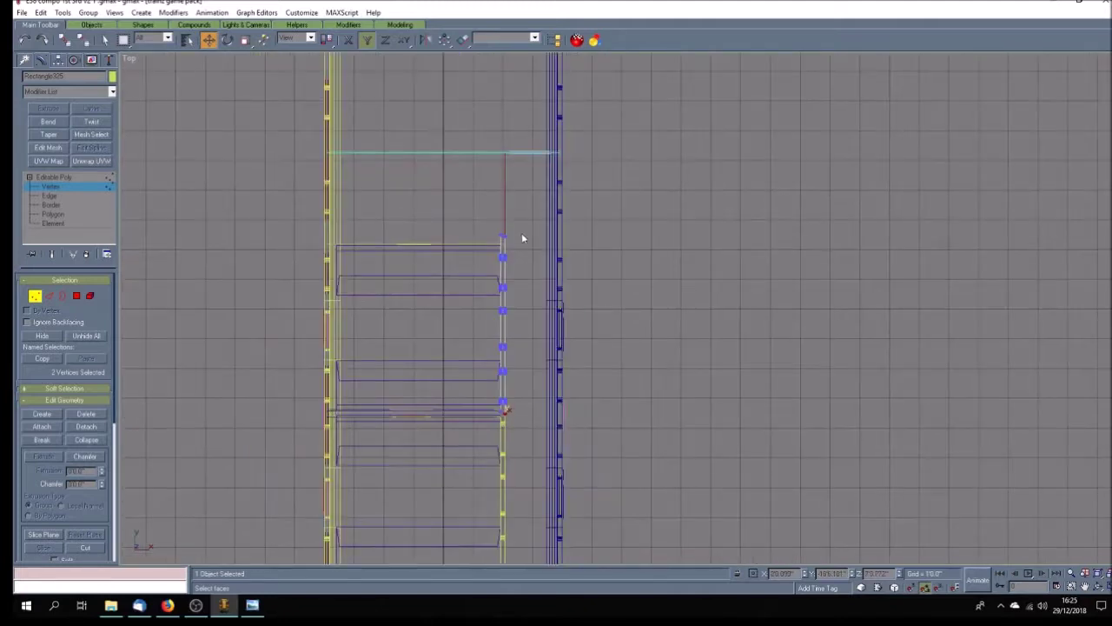
scroll(500, 252, up, 6)
drag(360, 174, 463, 258)
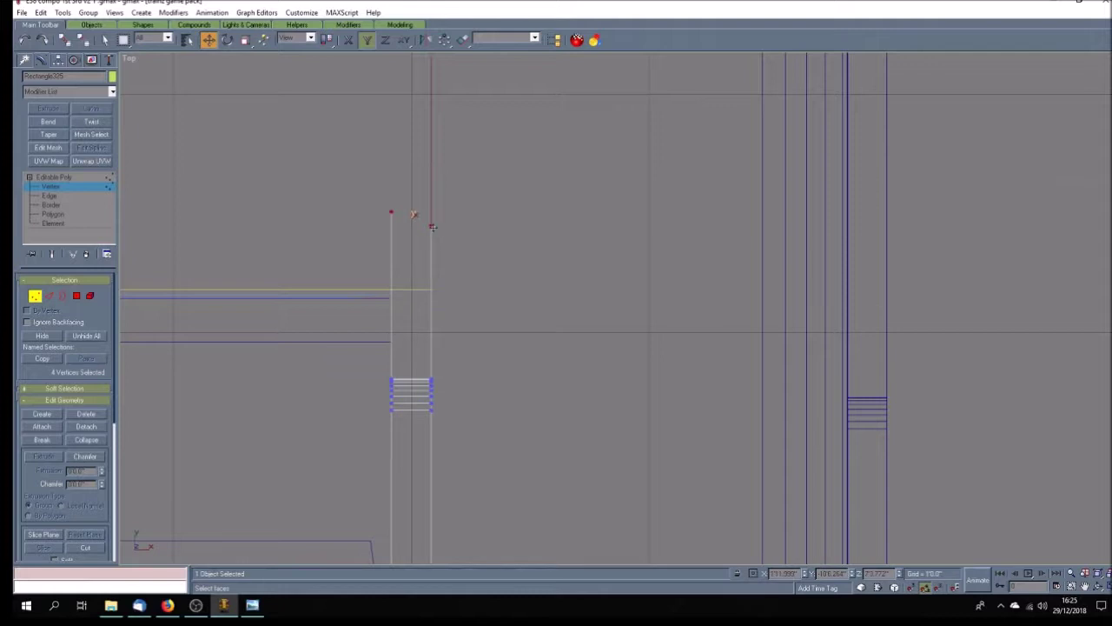
drag(433, 228, 442, 297)
drag(443, 291, 444, 292)
click(392, 275)
click(395, 286)
click(395, 286)
click(96, 178)
Step: Align the lower end vertices of the plain corridor wall plane along Y with the third compartment's upper cross partition
click(433, 230)
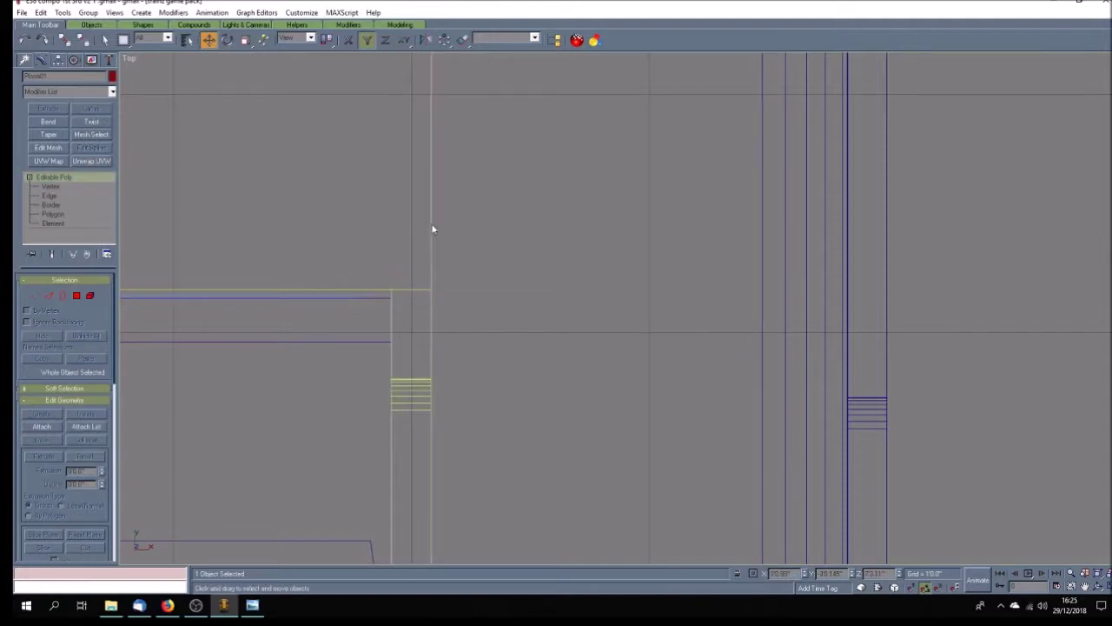
click(87, 186)
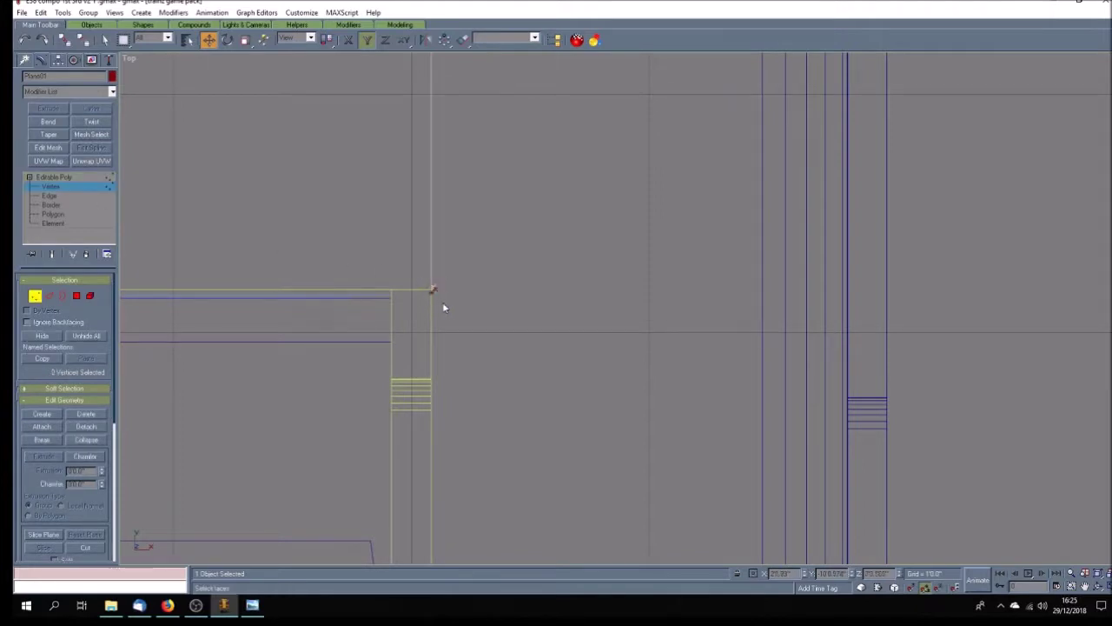
click(433, 290)
click(437, 290)
Step: Stretch the first compartment's corridor-side box along all three compartments by moving its upper end vertices to the third compartment's upper cross partition
scroll(460, 288, down, 3)
scroll(459, 280, down, 2)
scroll(461, 287, up, 4)
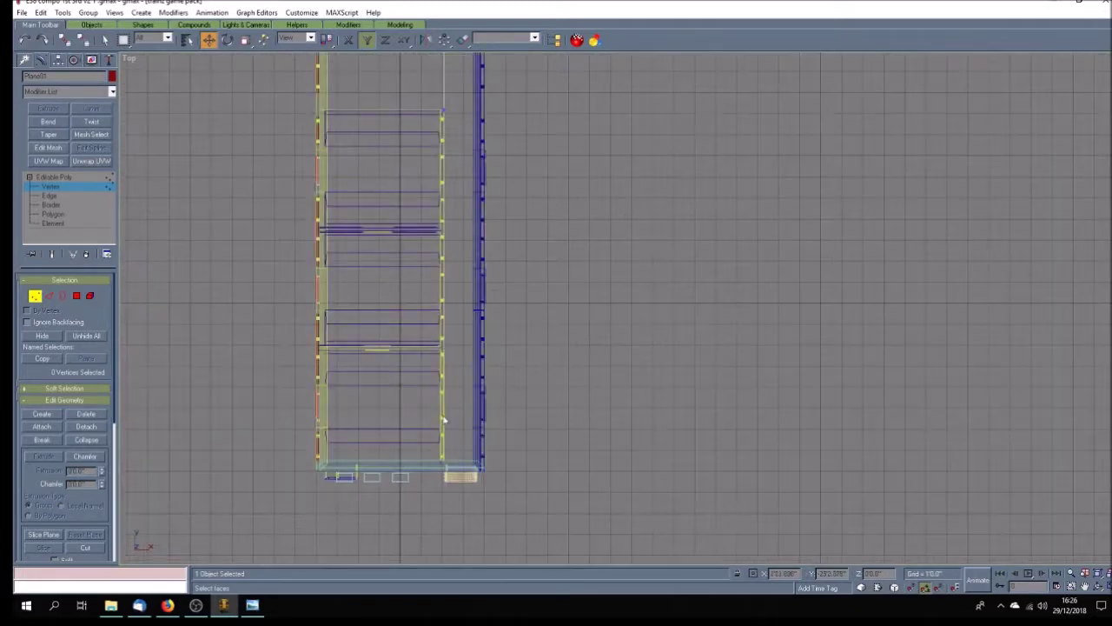
middle_drag(461, 287, 577, 287)
click(84, 185)
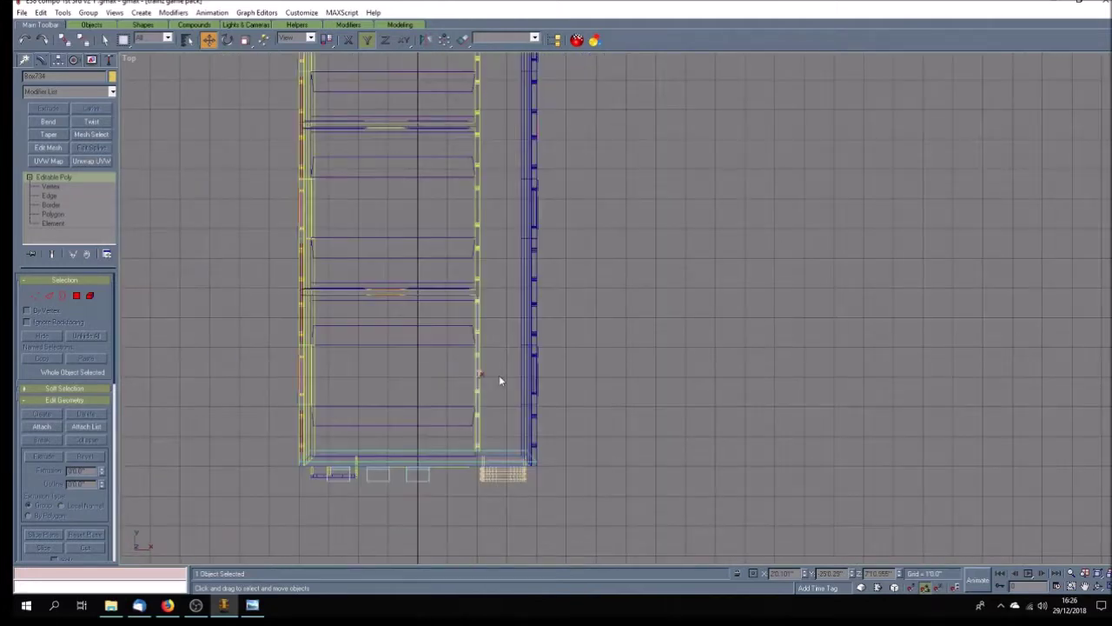
scroll(499, 375, down, 2)
click(71, 186)
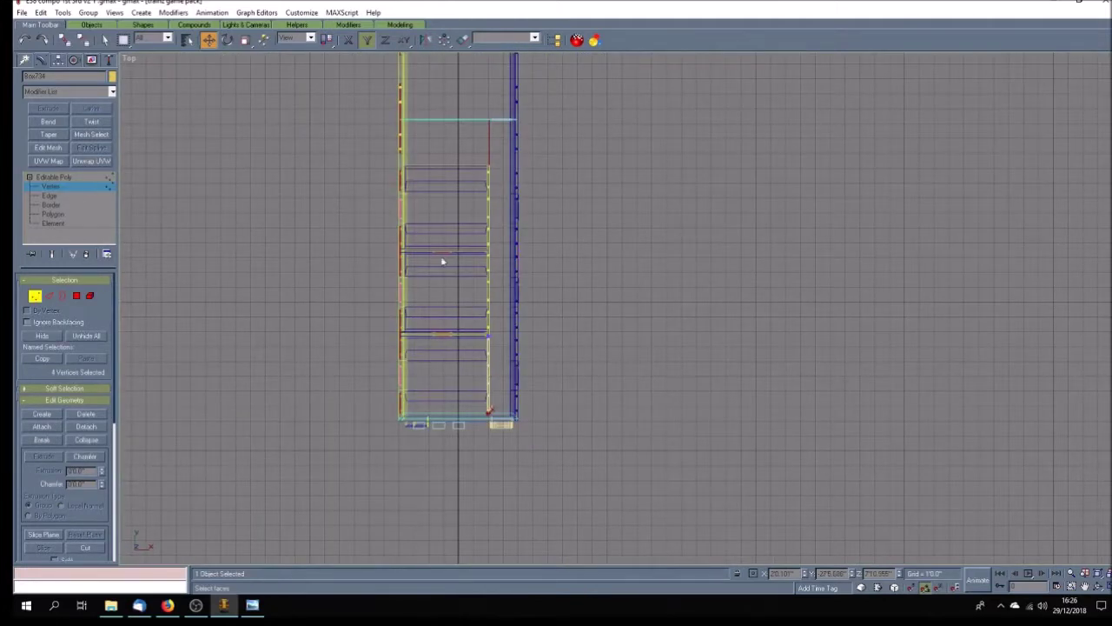
drag(506, 358, 494, 168)
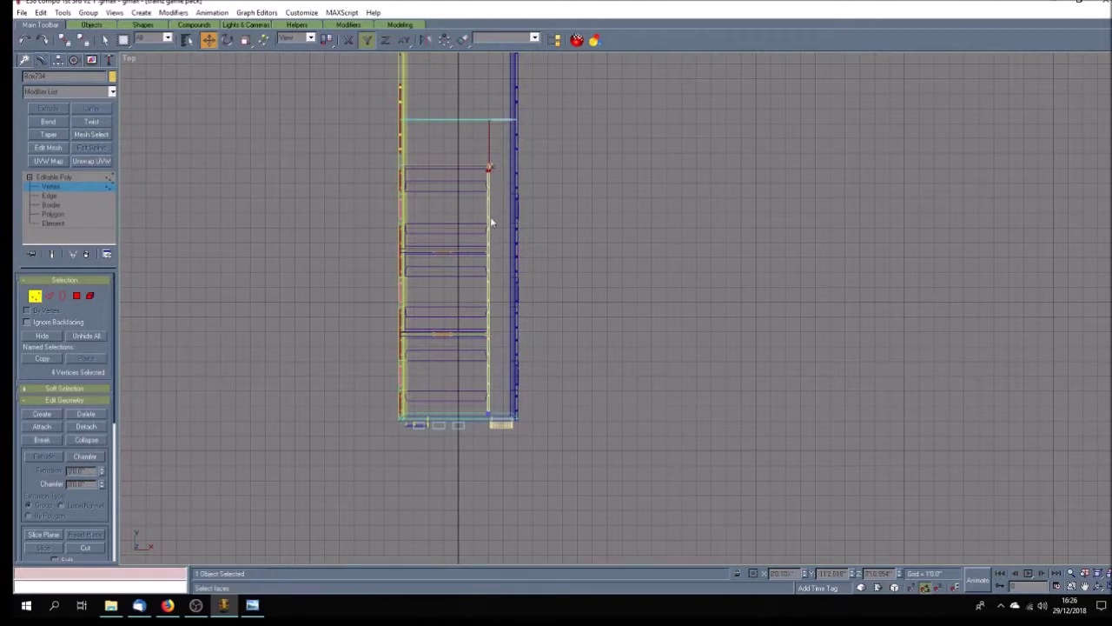
click(79, 185)
click(644, 361)
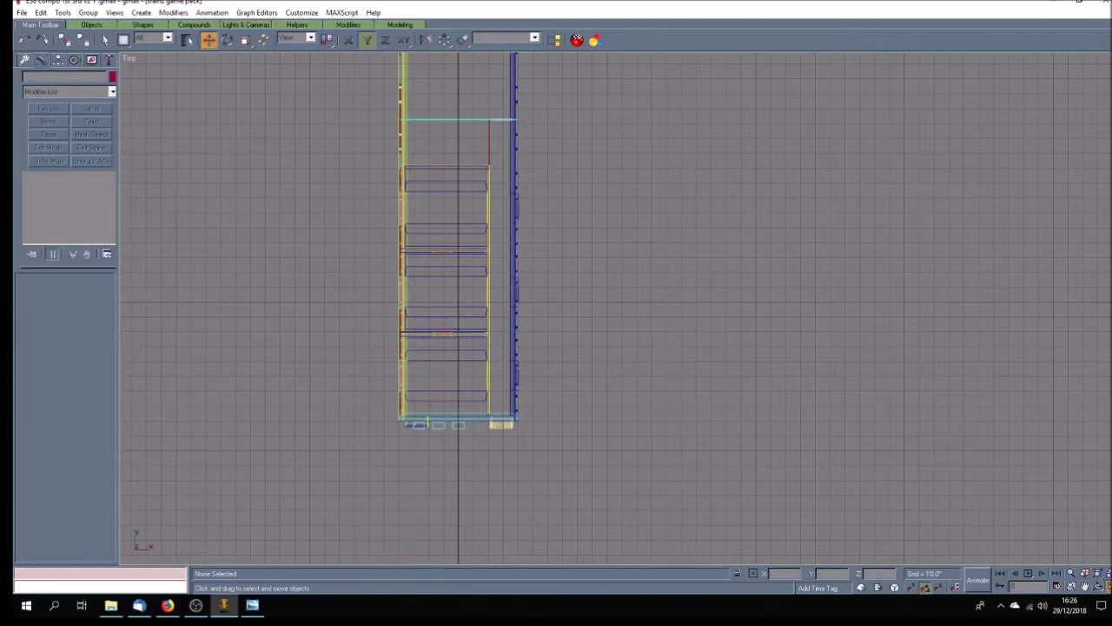
Step: Examine the fitted corridor partitions and the compartments at both ends of the coach in the perspective view from several angles
click(1102, 587)
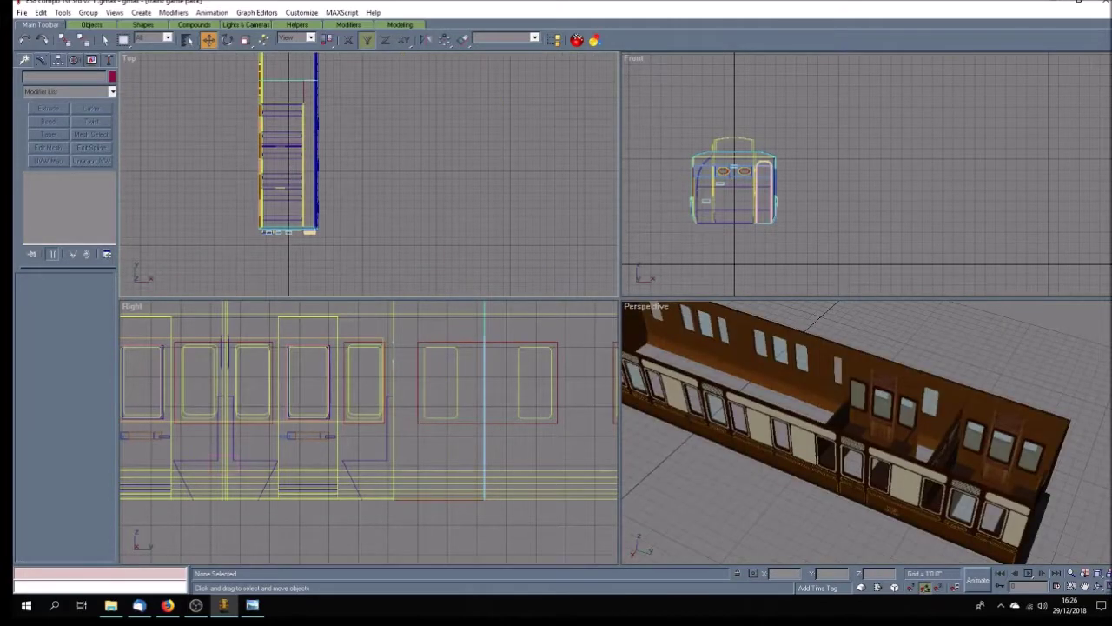
click(1099, 587)
mouse_move(892, 467)
mouse_down()
mouse_move(793, 443)
mouse_move(904, 450)
mouse_move(912, 478)
mouse_up()
scroll(861, 447, down, 5)
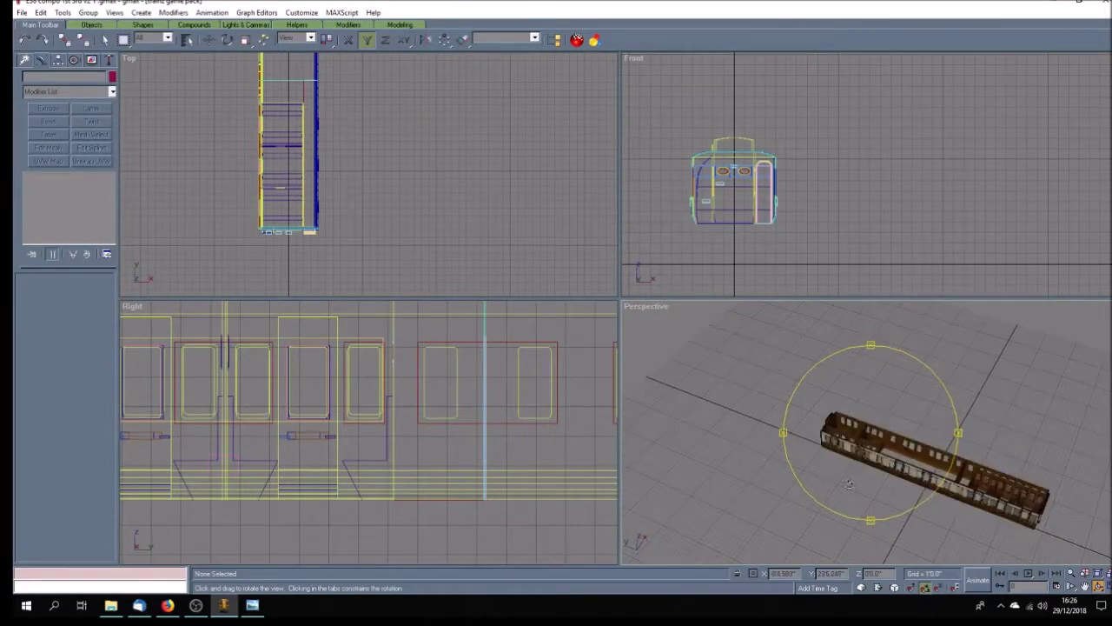
middle_drag(1053, 561, 879, 465)
click(1085, 587)
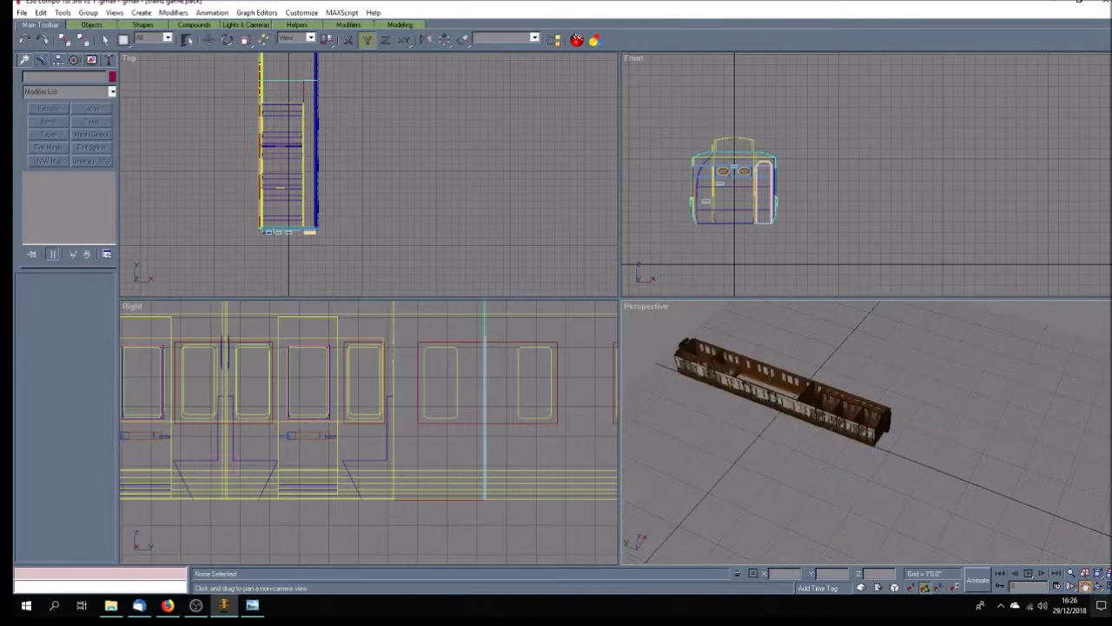
click(1100, 587)
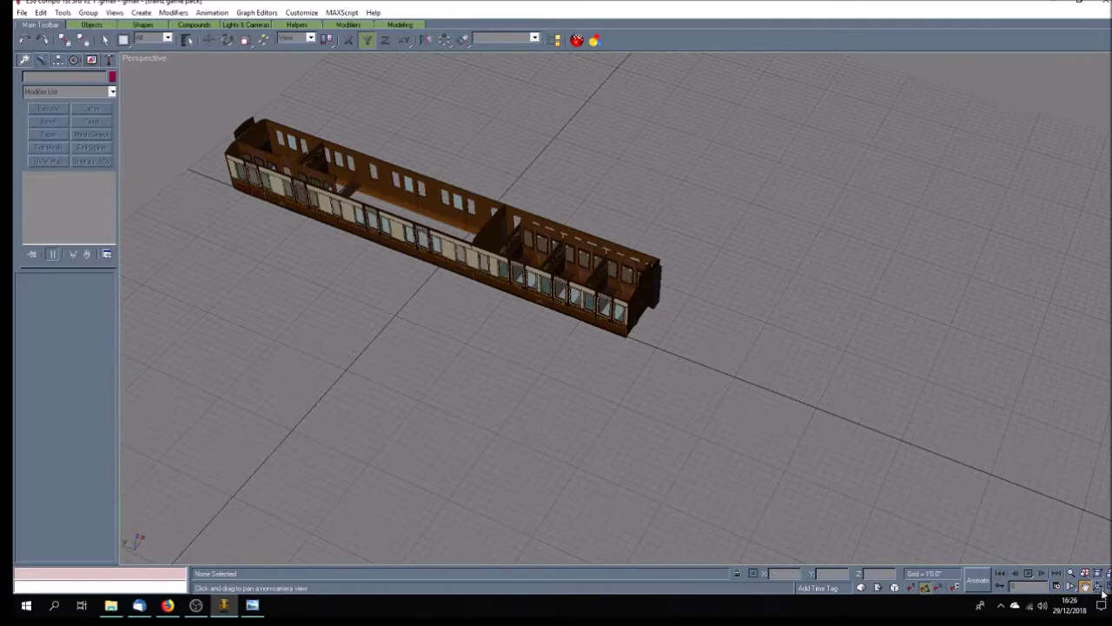
drag(535, 316, 615, 354)
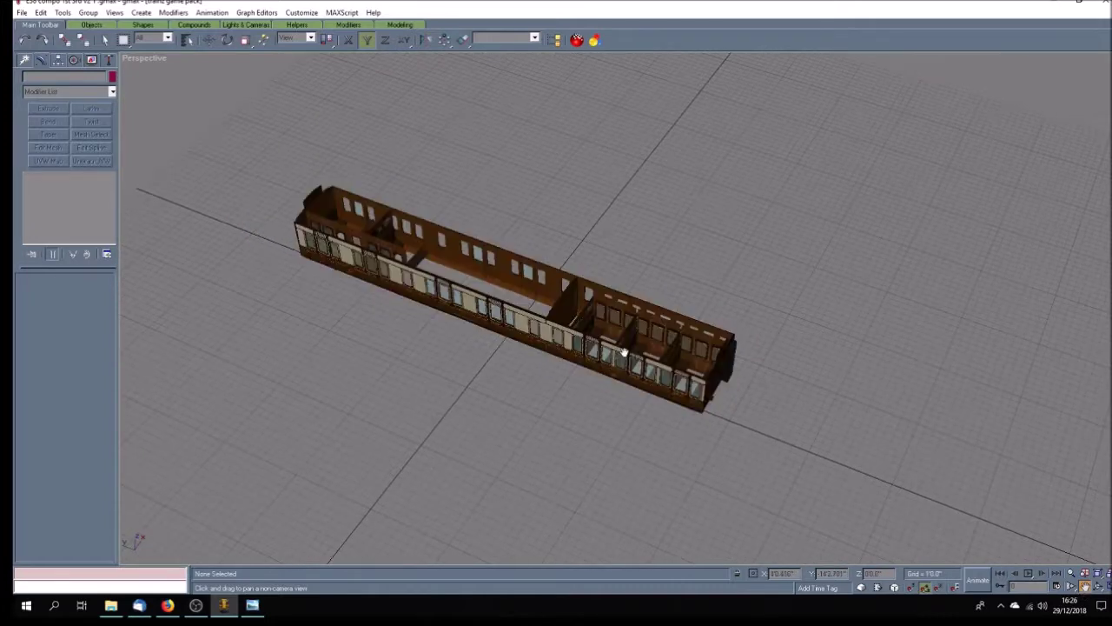
scroll(623, 352, up, 2)
scroll(623, 352, up, 2)
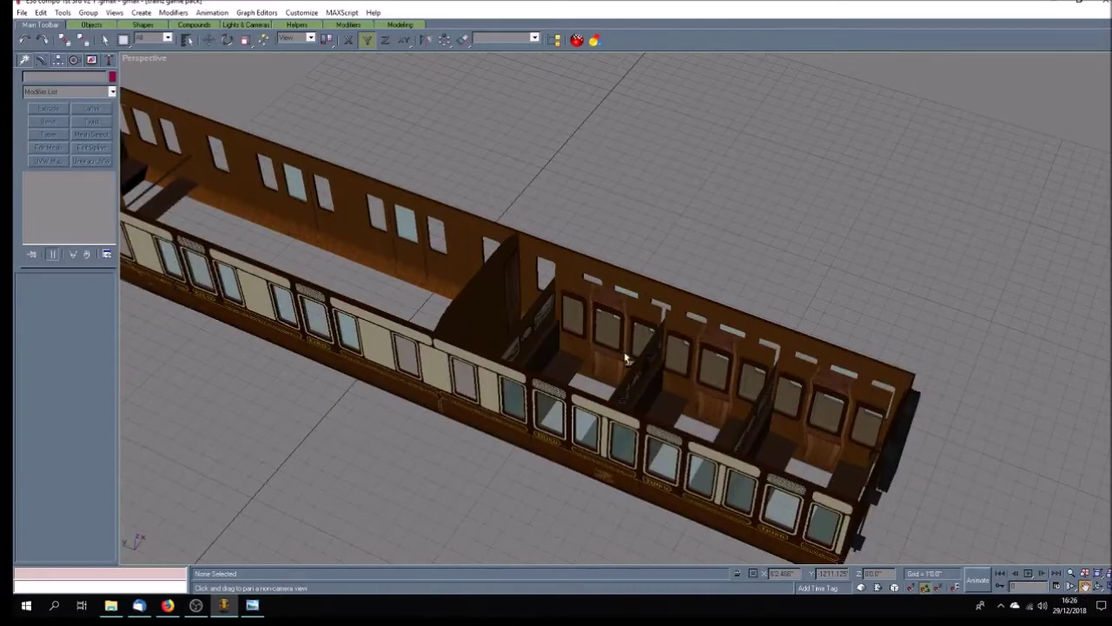
scroll(624, 352, down, 4)
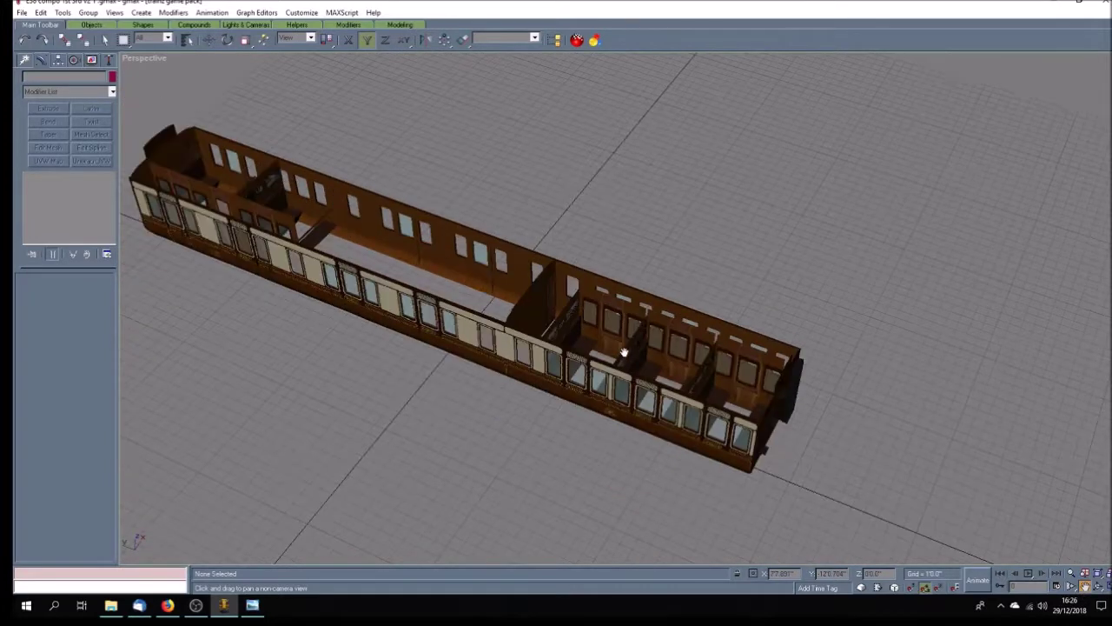
click(1099, 587)
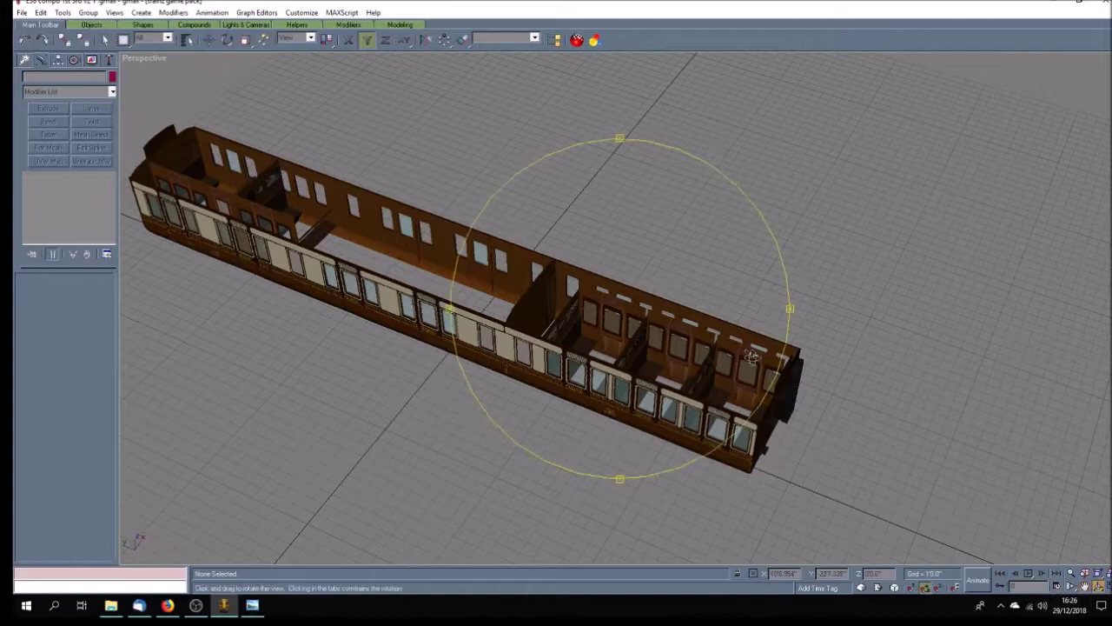
drag(667, 364, 671, 398)
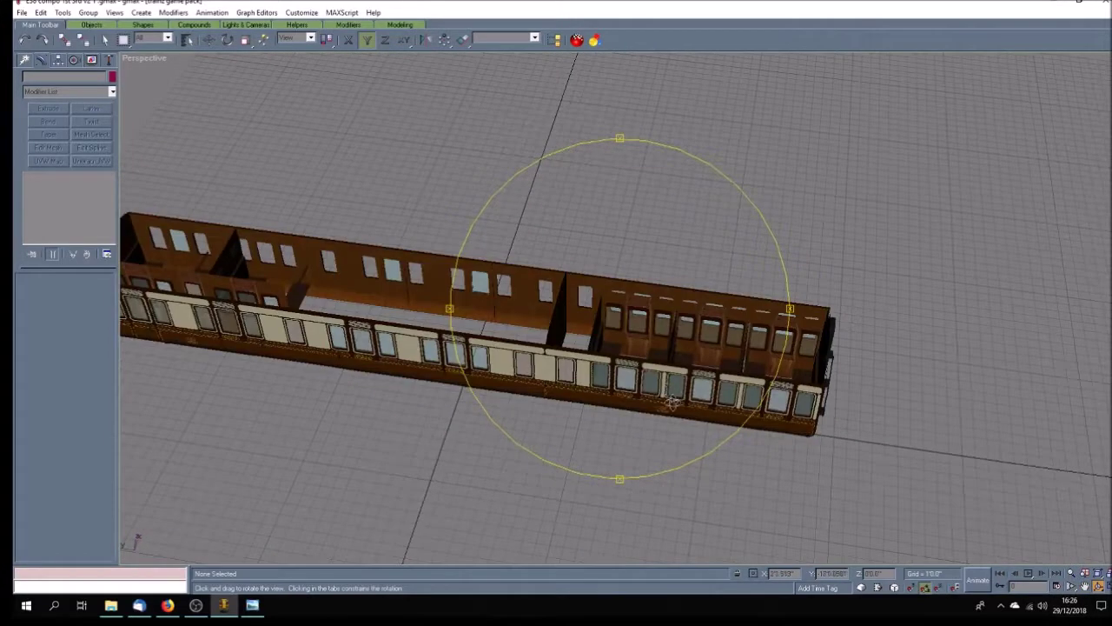
drag(671, 400, 619, 371)
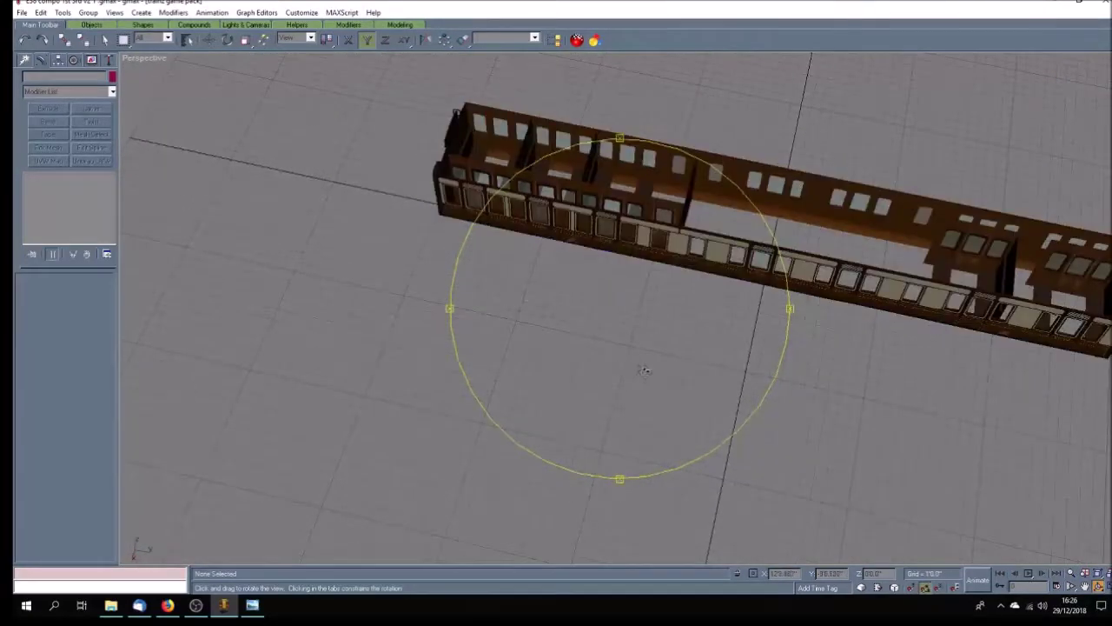
drag(683, 260, 704, 273)
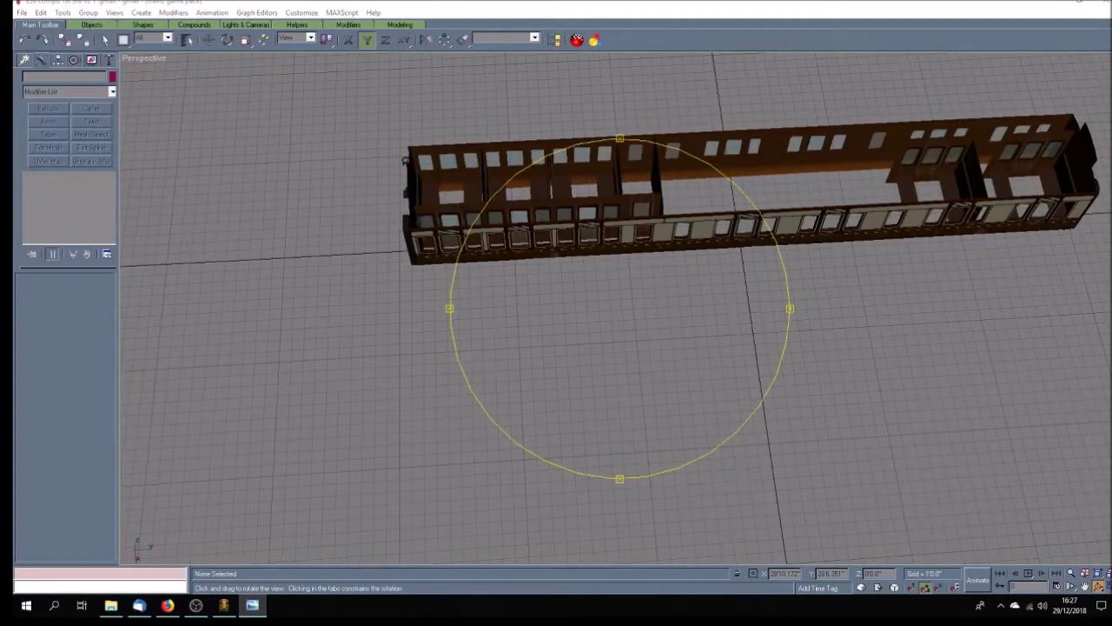
drag(658, 338, 753, 376)
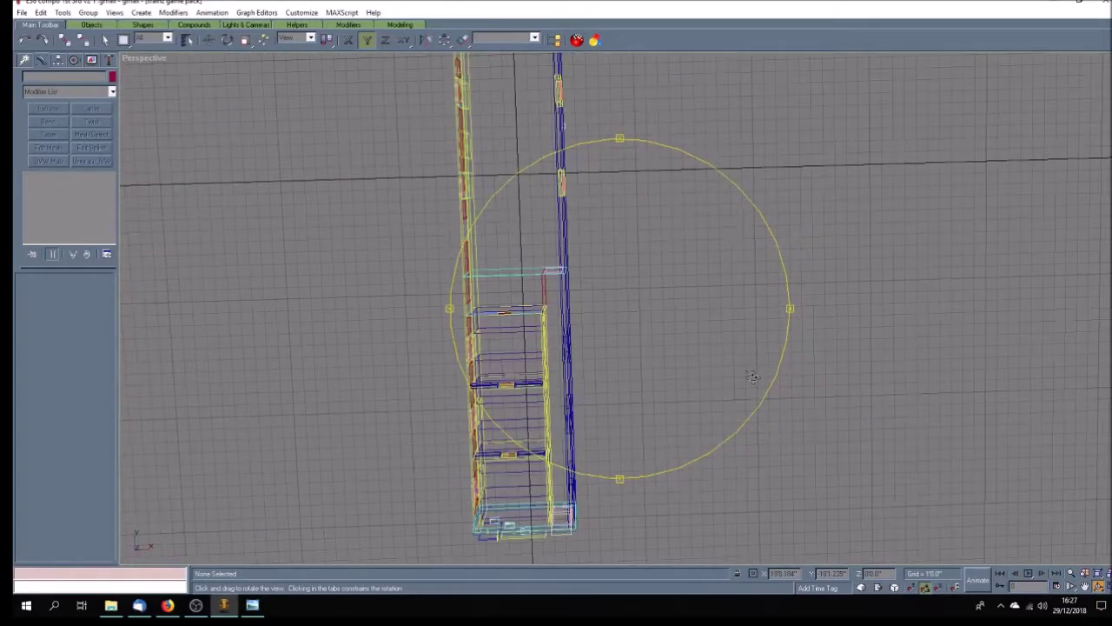
mouse_move(588, 318)
mouse_down()
mouse_move(613, 290)
mouse_move(613, 308)
mouse_up()
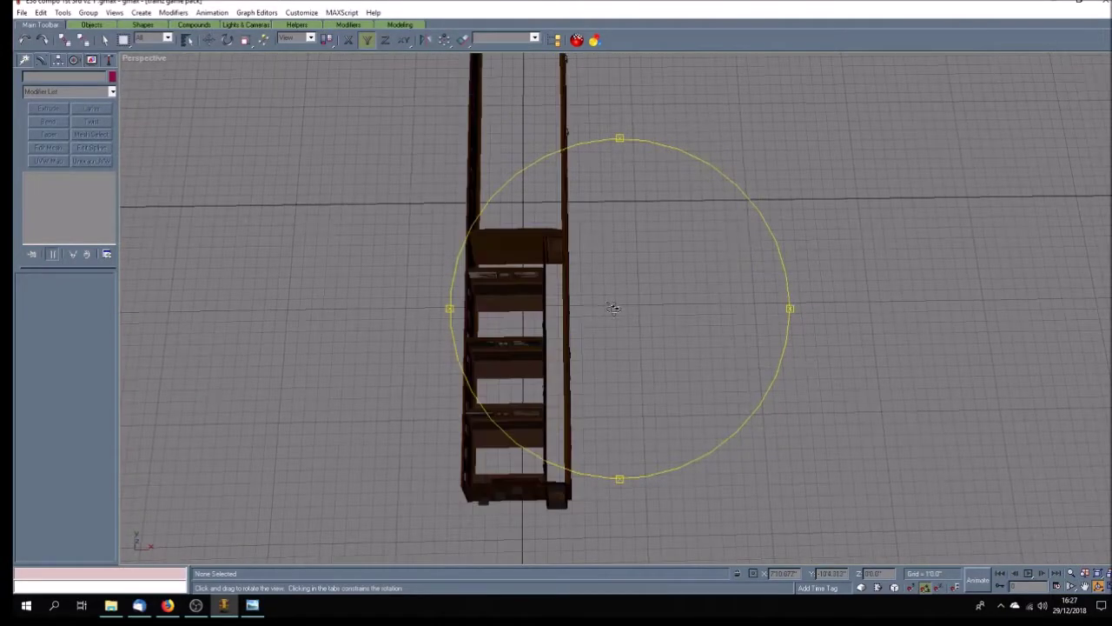
click(1085, 587)
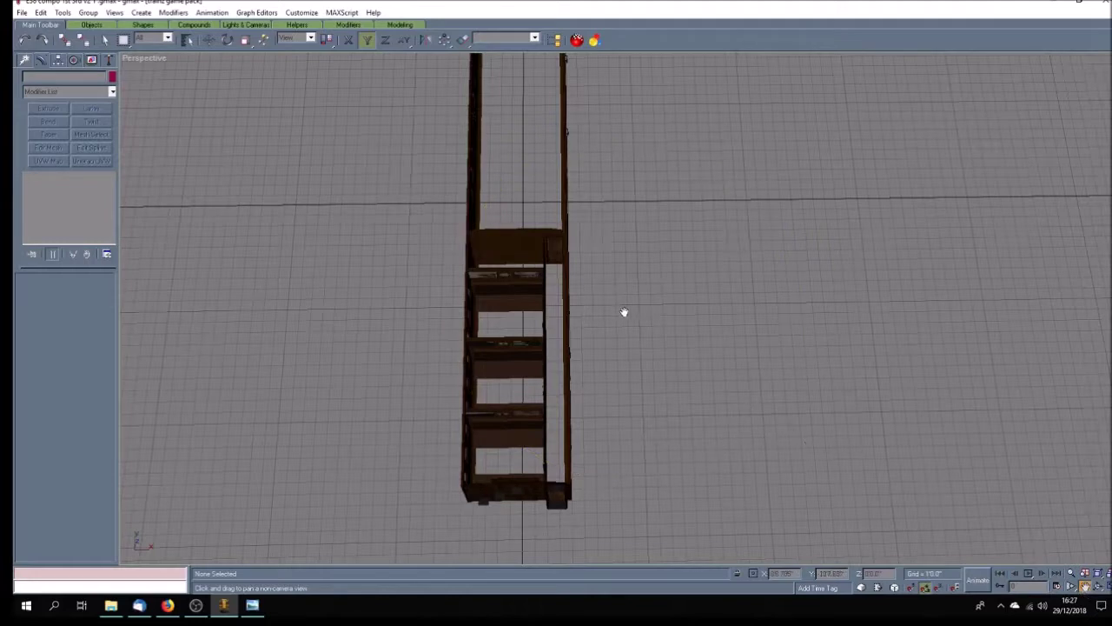
mouse_move(521, 149)
mouse_down()
mouse_move(533, 249)
mouse_move(529, 437)
mouse_move(526, 377)
mouse_move(547, 375)
mouse_up()
click(209, 39)
drag(505, 248, 531, 270)
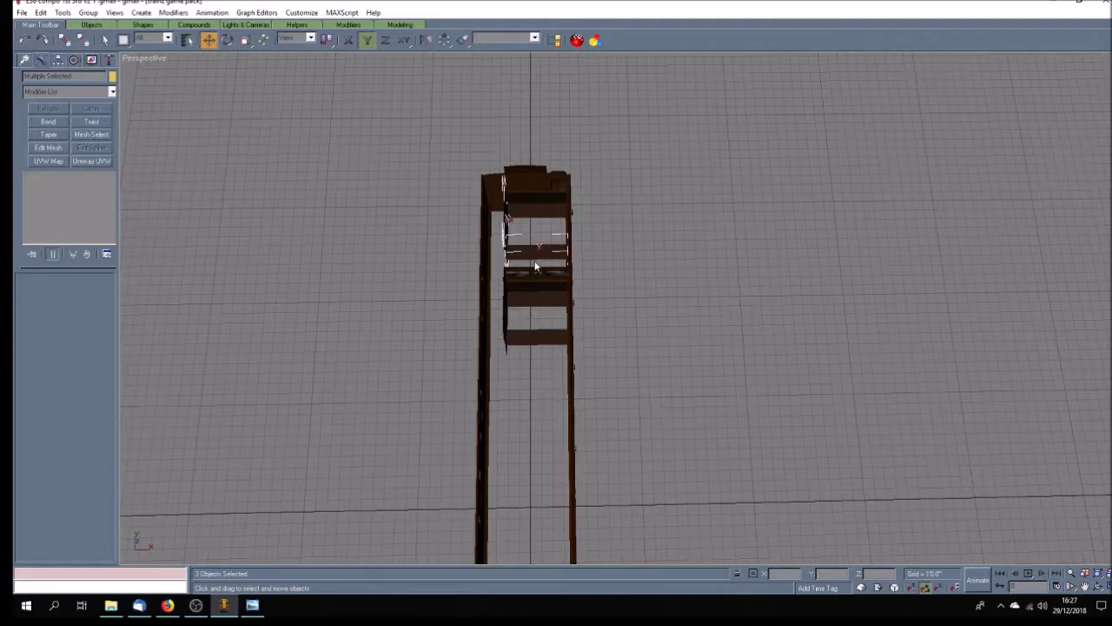
click(620, 327)
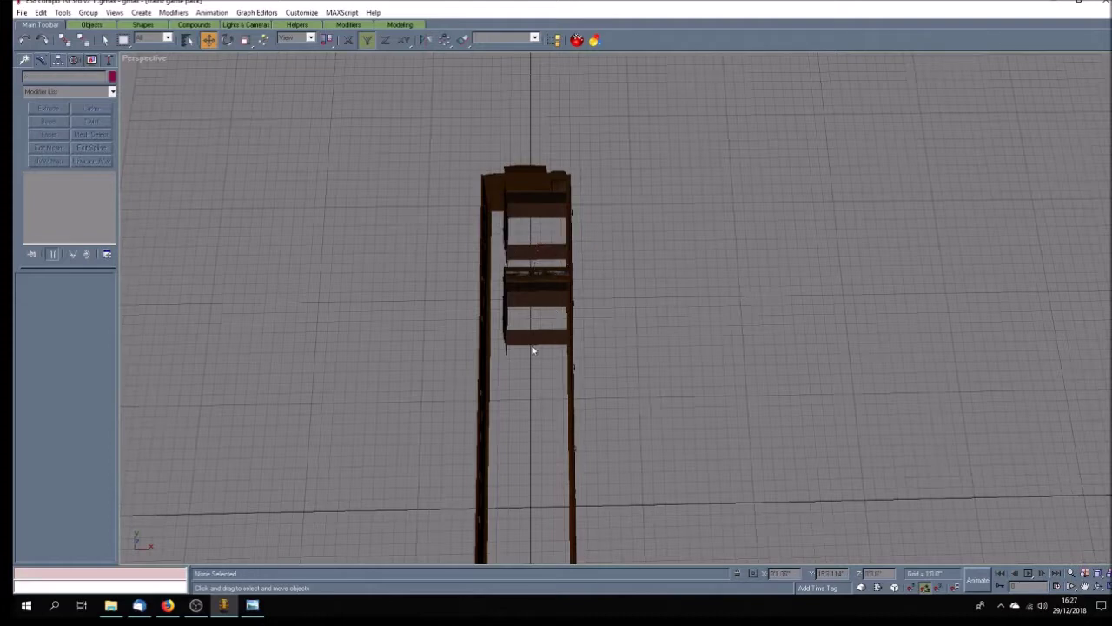
Step: Delete one seat from each of the two compartments at the coach's opposite end
click(1099, 587)
mouse_move(591, 417)
mouse_down()
mouse_move(575, 404)
mouse_move(757, 385)
mouse_move(745, 376)
mouse_move(738, 386)
mouse_up()
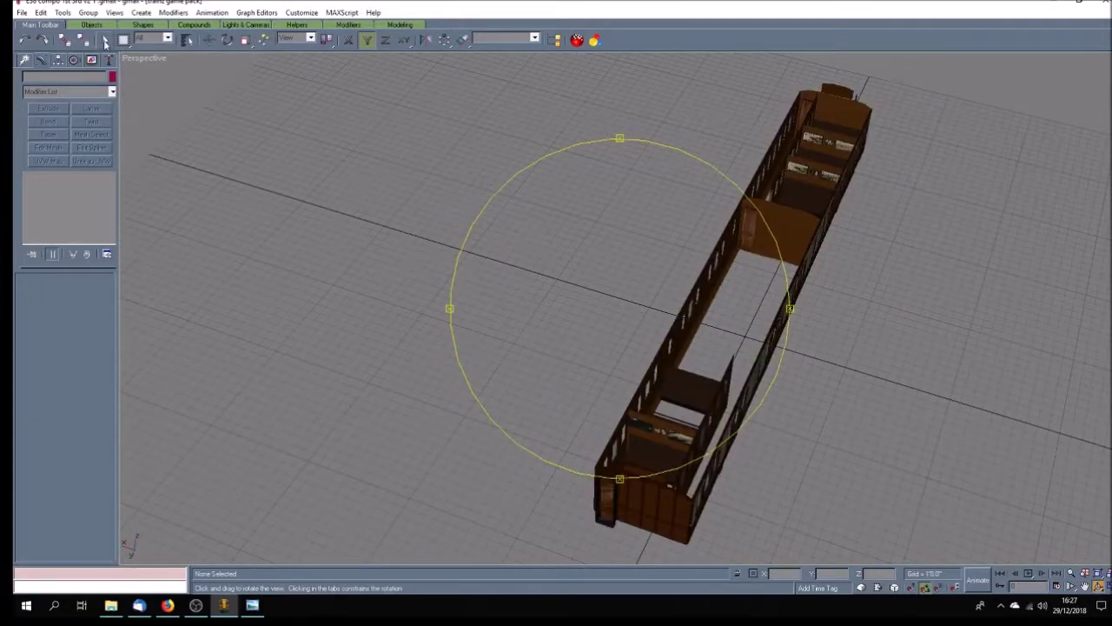
click(105, 40)
click(685, 405)
key(Delete)
click(660, 470)
key(Delete)
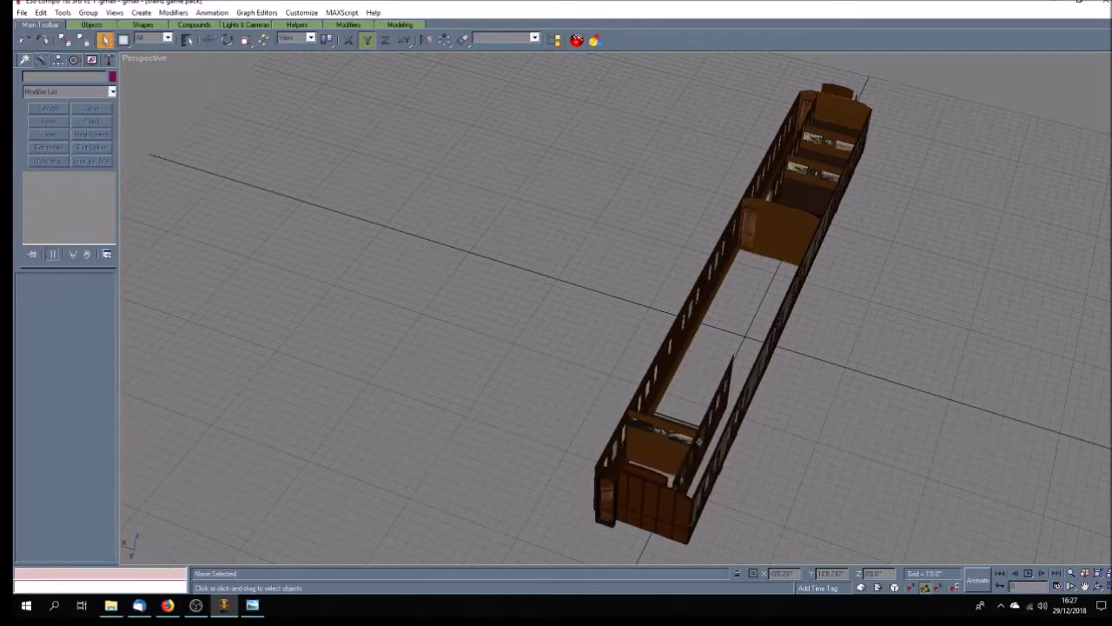
Step: Delete the corridor partition pieces of the two compartments at the opposite end of the coach
key(w)
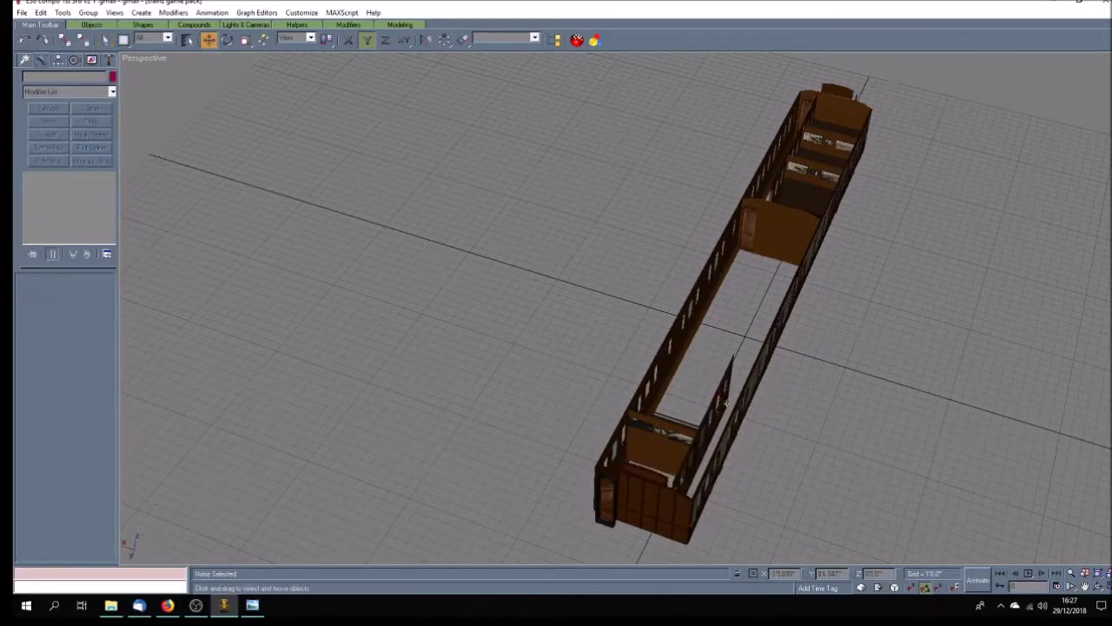
click(716, 396)
key(Delete)
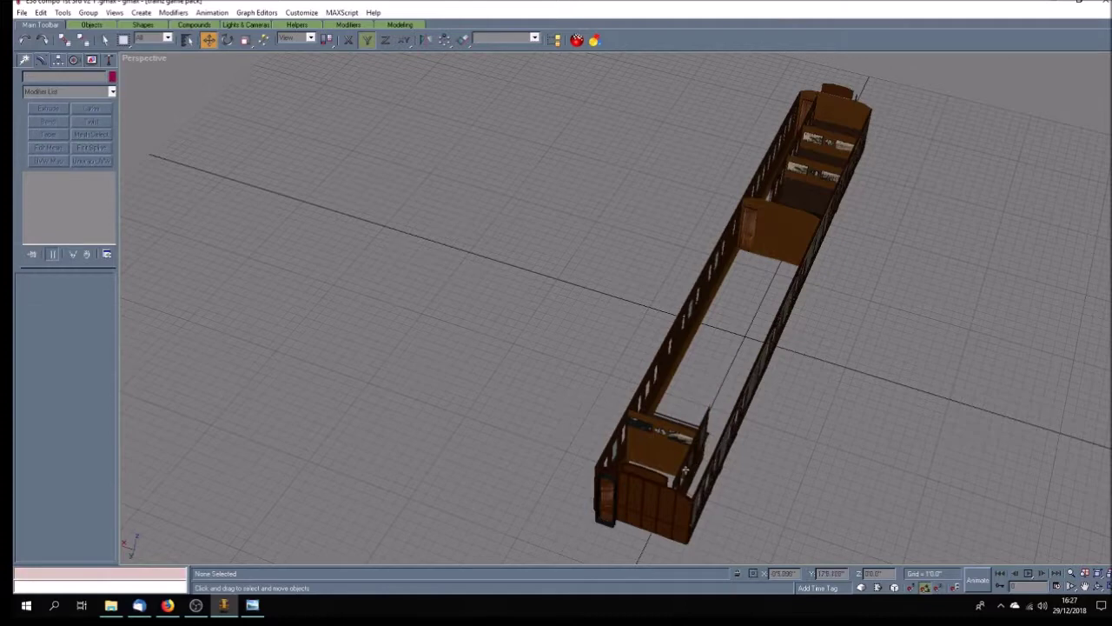
click(681, 473)
key(Delete)
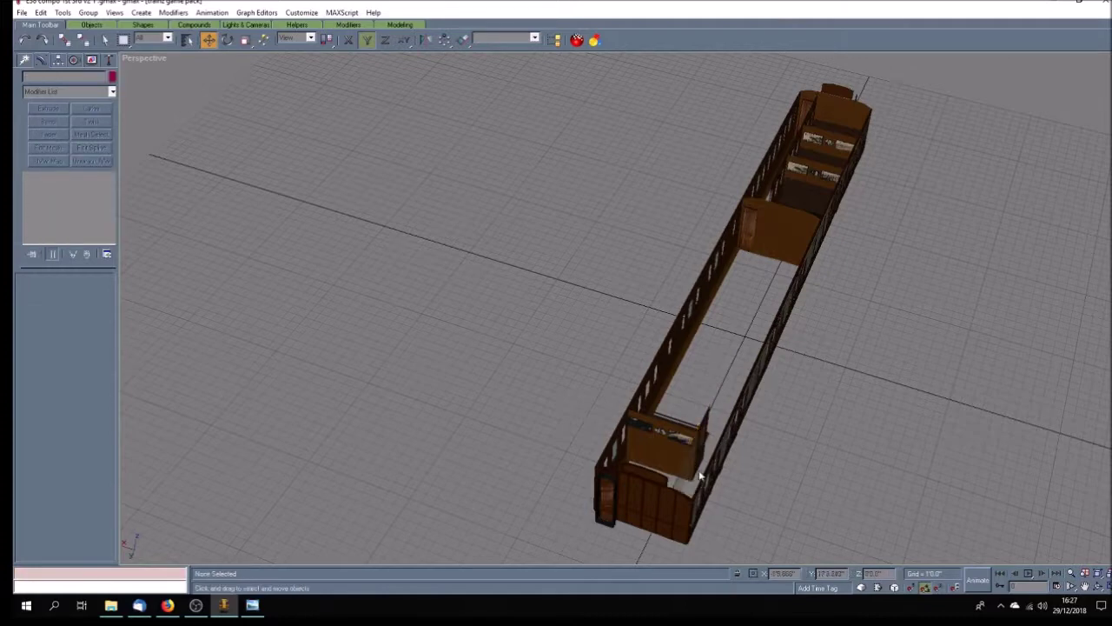
click(704, 428)
key(Delete)
click(686, 481)
key(Delete)
Step: Delete the seat on the inner side of the cross partition nearest the coach's opposite end
click(1099, 586)
mouse_move(683, 431)
mouse_down()
mouse_move(658, 450)
mouse_move(572, 418)
mouse_move(613, 402)
mouse_move(678, 410)
mouse_move(582, 422)
mouse_up()
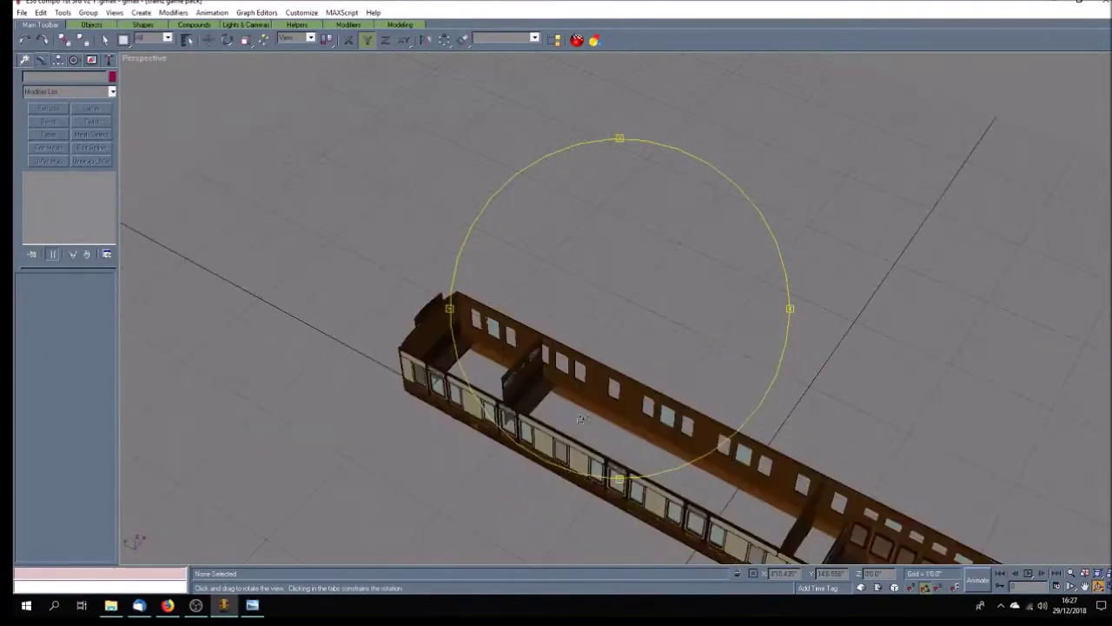
click(209, 40)
click(528, 382)
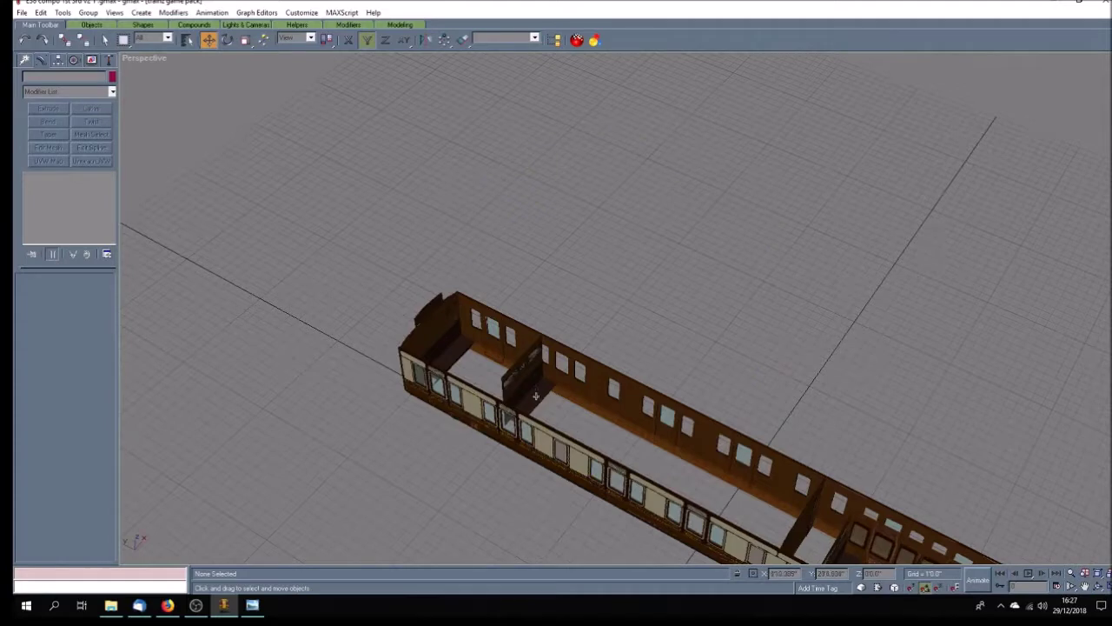
click(628, 452)
Step: Make one copy of the full-width cross partition and place it beyond the two cleared end compartments
click(806, 532)
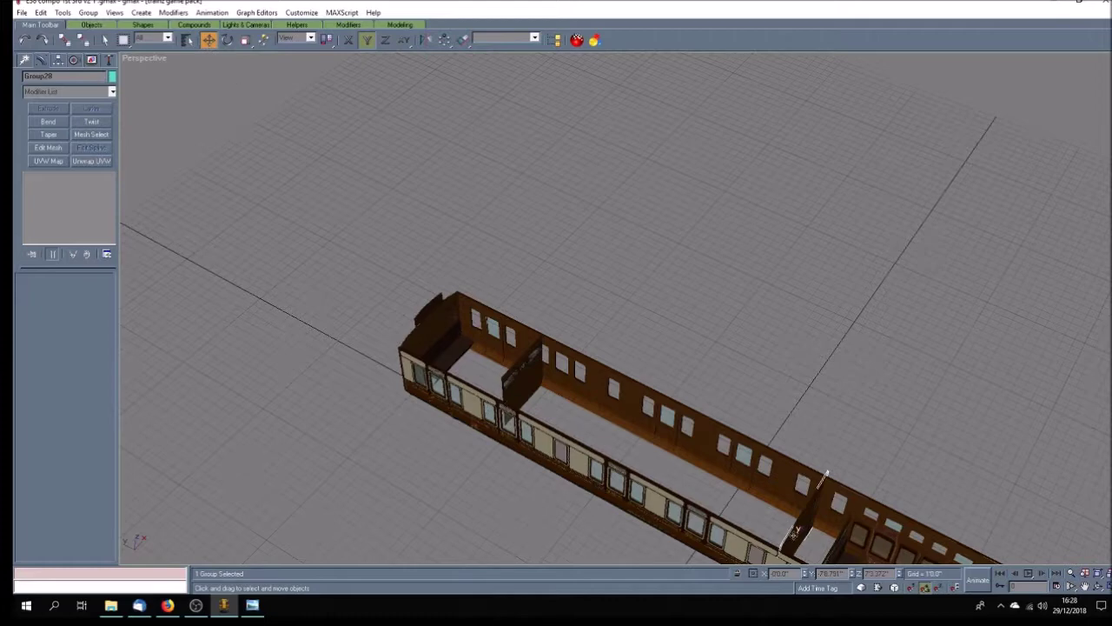
drag(793, 527, 573, 410)
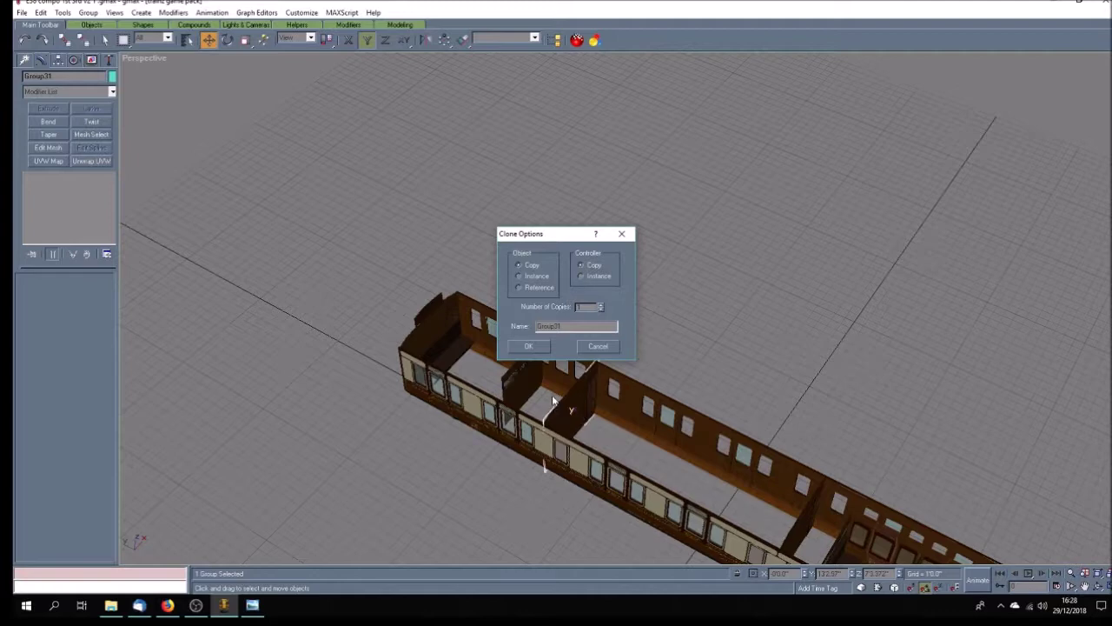
click(539, 347)
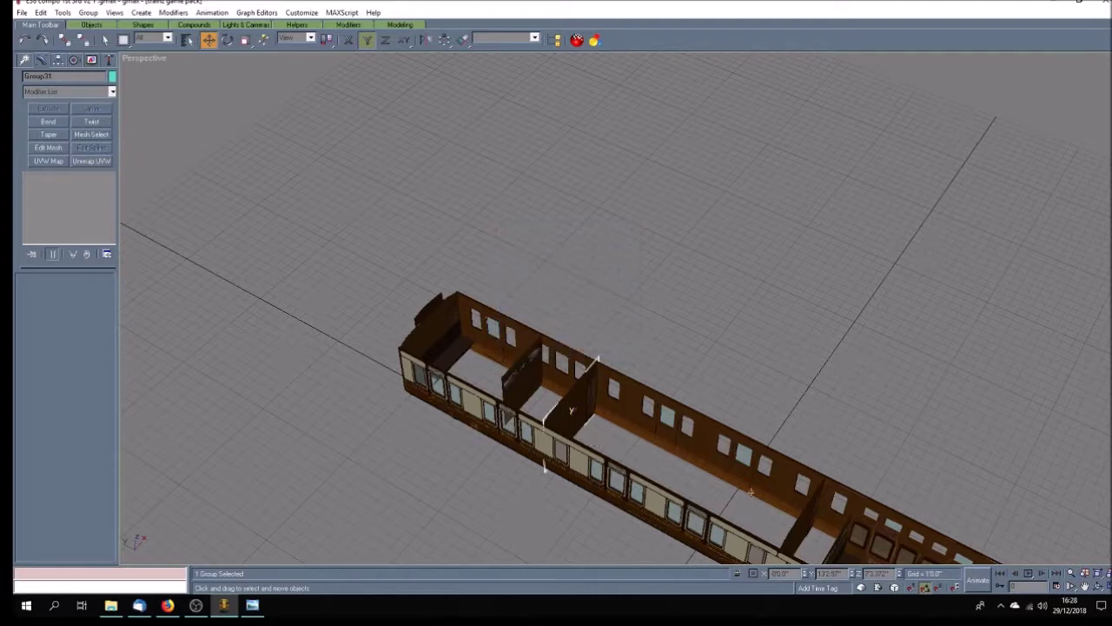
Step: Fine-tune the copied full-width partition's position along the coach so that it stands midway between the two adjacent windows
click(1085, 587)
drag(722, 435, 667, 388)
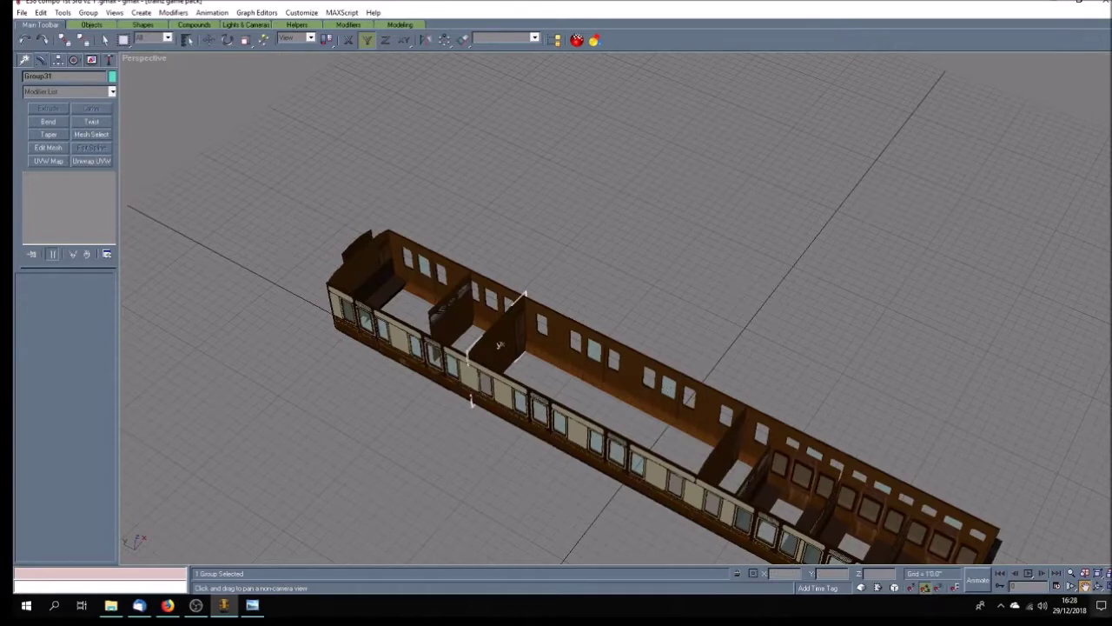
click(1107, 588)
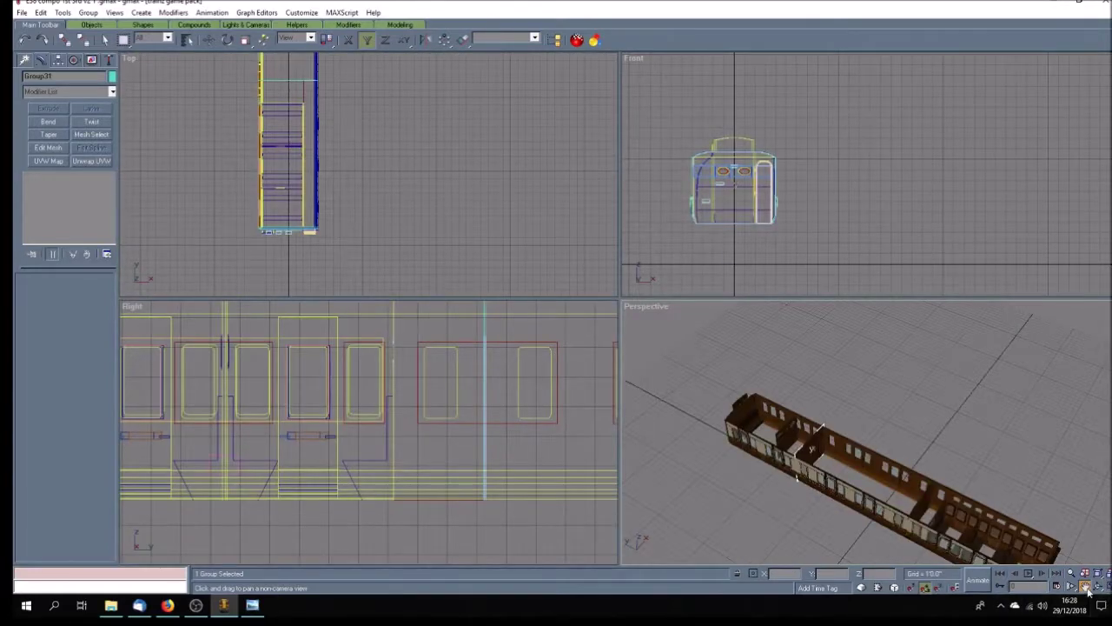
drag(457, 432, 444, 442)
scroll(467, 435, down, 2)
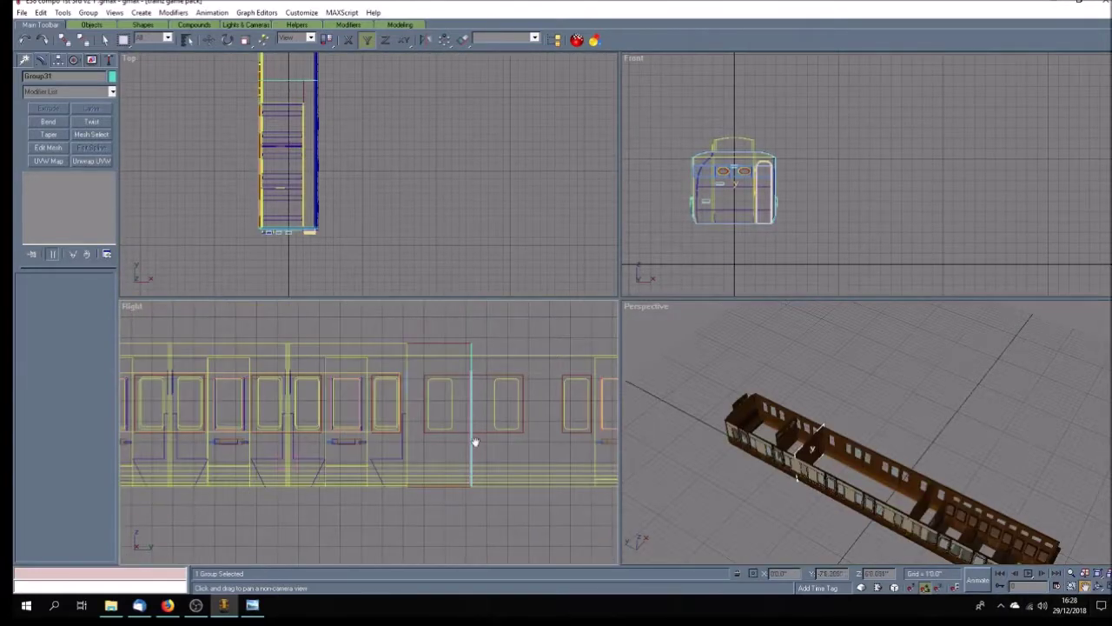
scroll(435, 426, down, 5)
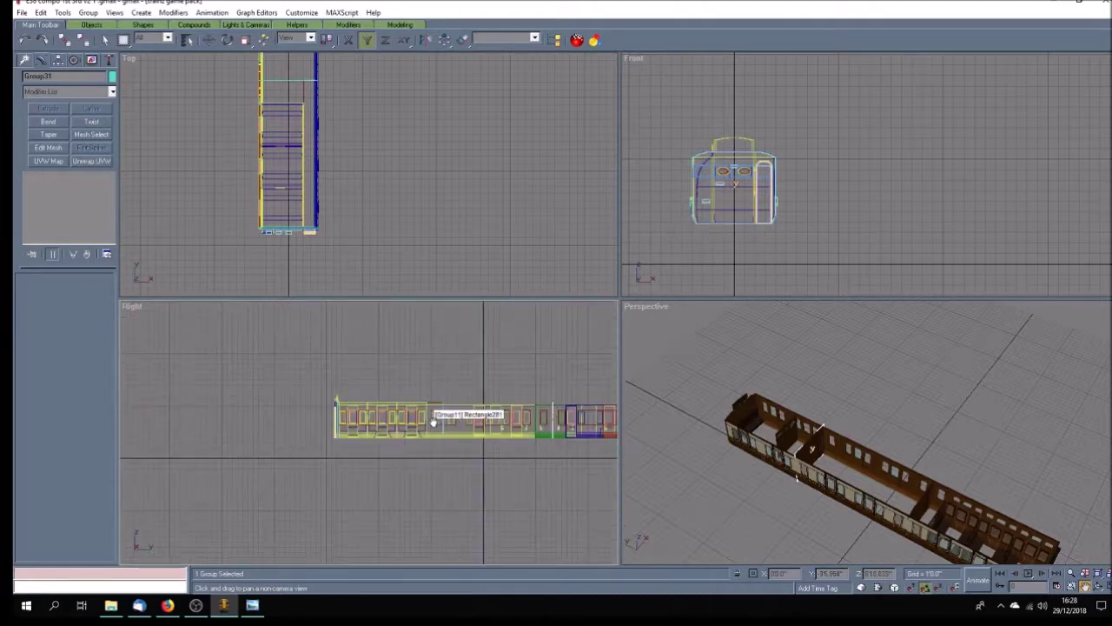
scroll(556, 426, up, 8)
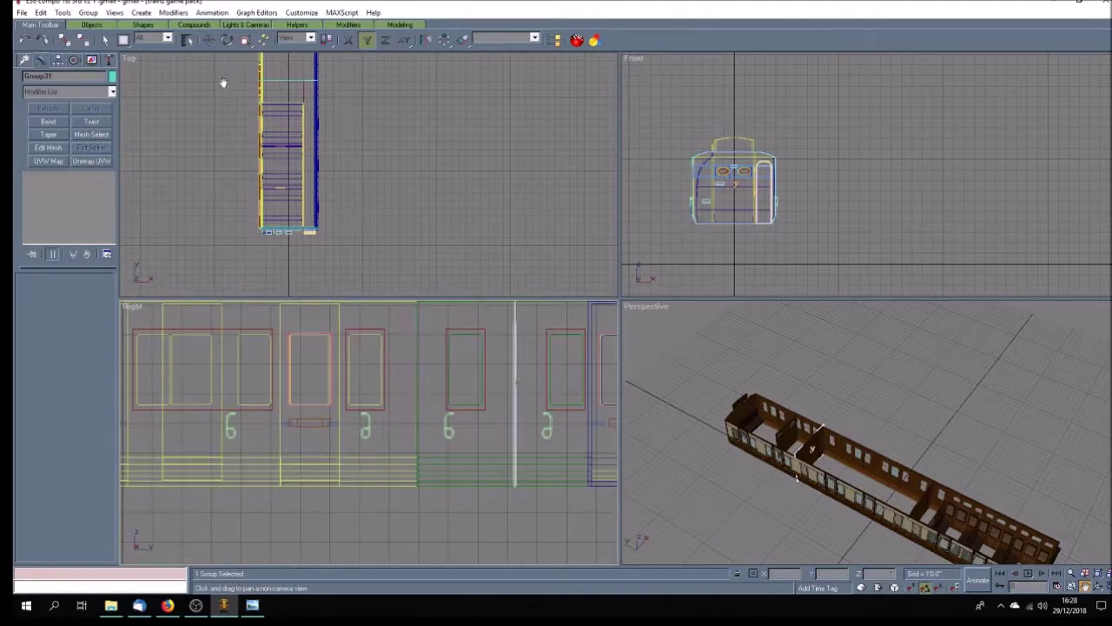
click(209, 41)
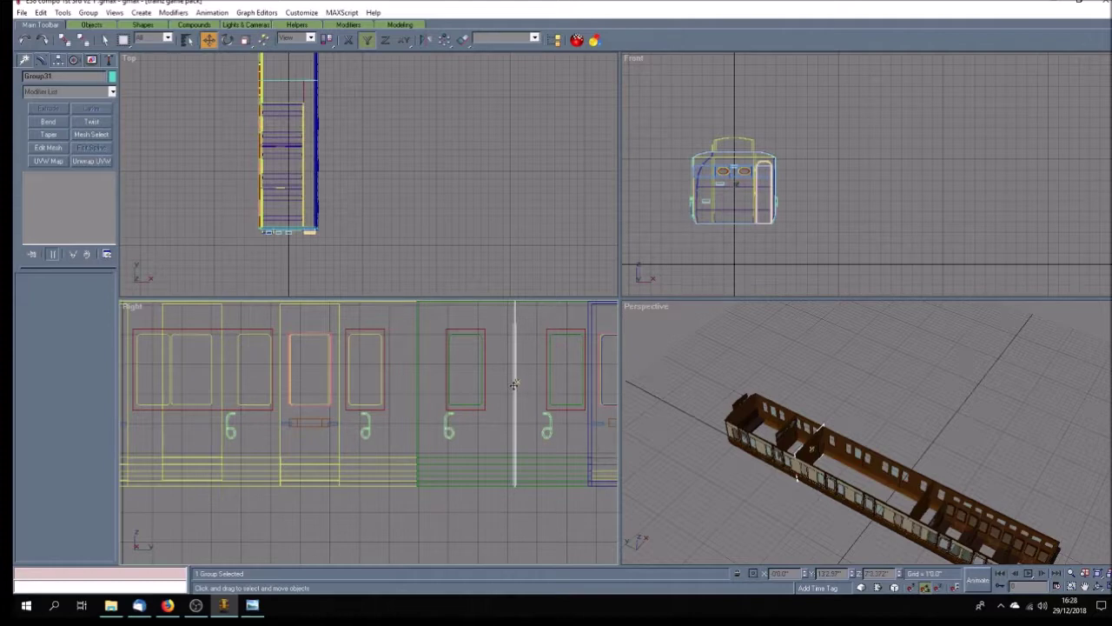
drag(515, 384, 516, 384)
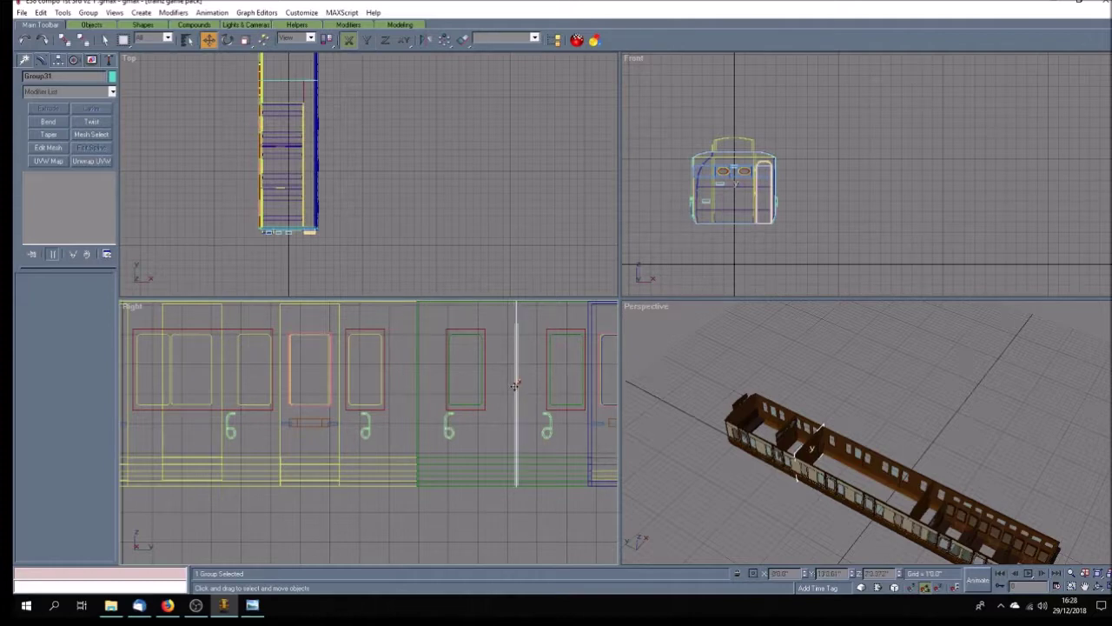
Step: Copy the corridor panel beside the original full-width partition twice, placing one directly alongside it and one against the copied partition
scroll(516, 384, down, 3)
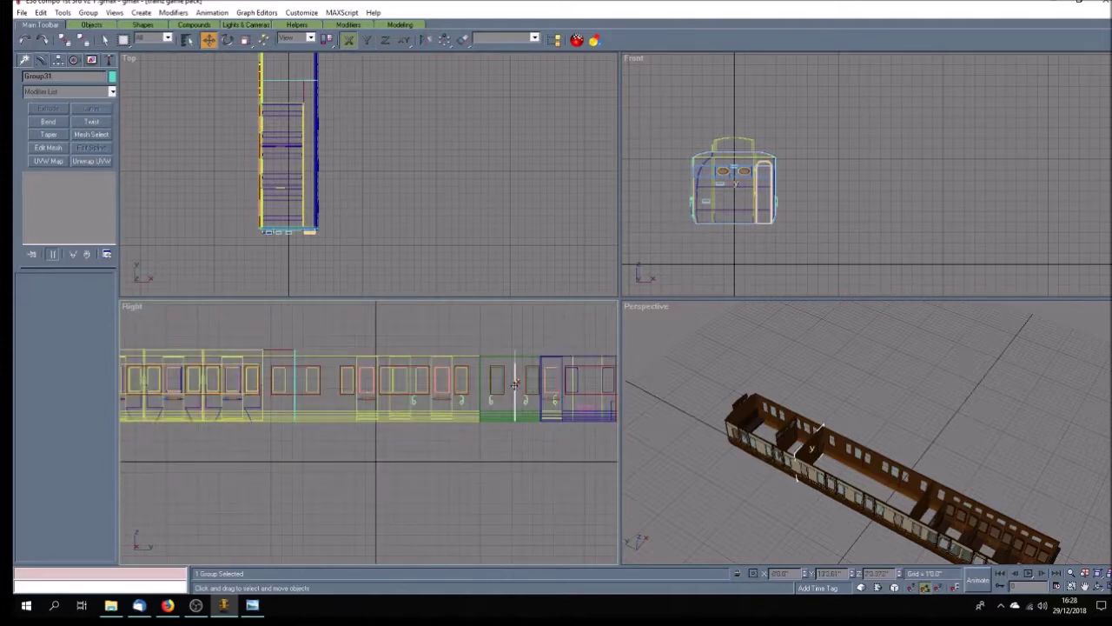
click(282, 351)
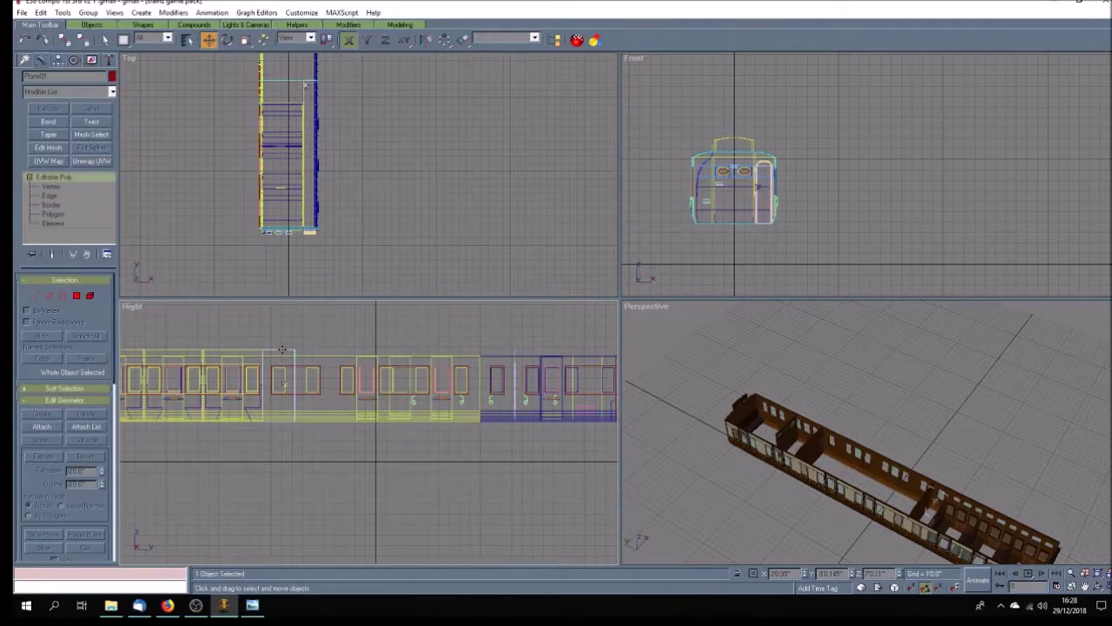
shift+drag(281, 349, 314, 351)
click(536, 348)
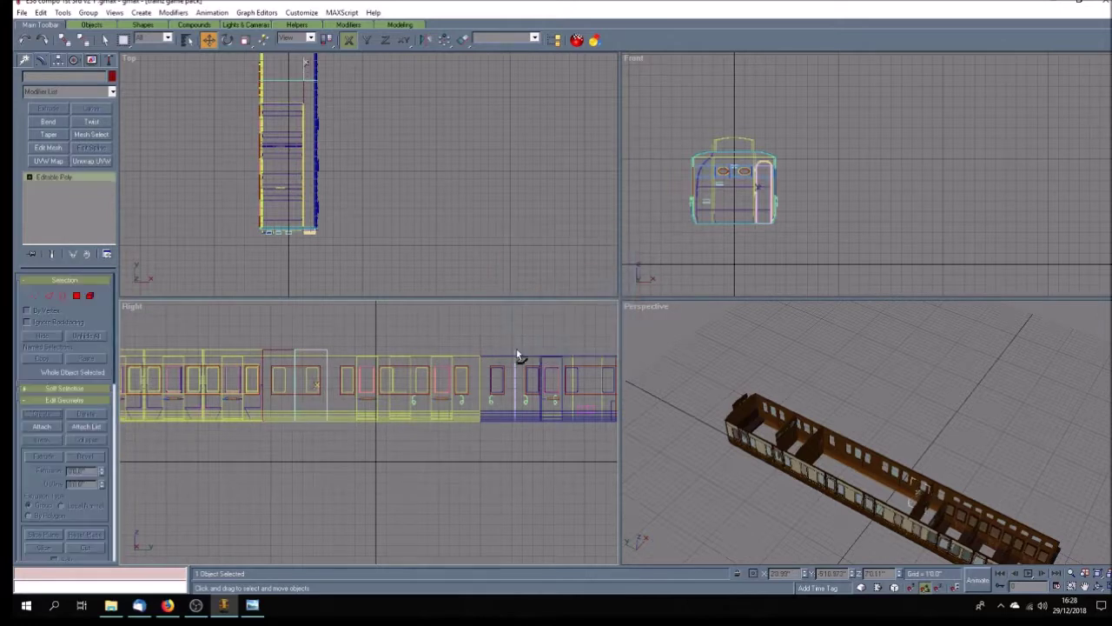
shift+drag(317, 351, 505, 359)
click(528, 348)
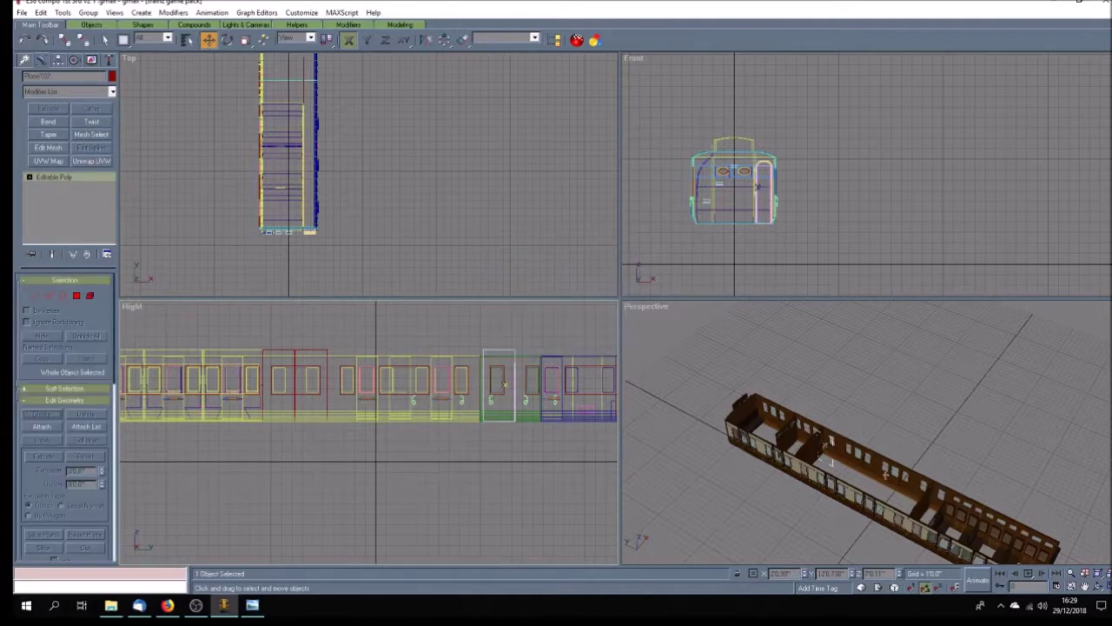
Step: Examine the copied partition and corridor panels in the perspective view from several angles
click(1099, 588)
mouse_move(916, 486)
mouse_down()
mouse_move(846, 494)
mouse_move(821, 483)
mouse_move(843, 487)
mouse_move(800, 449)
mouse_up()
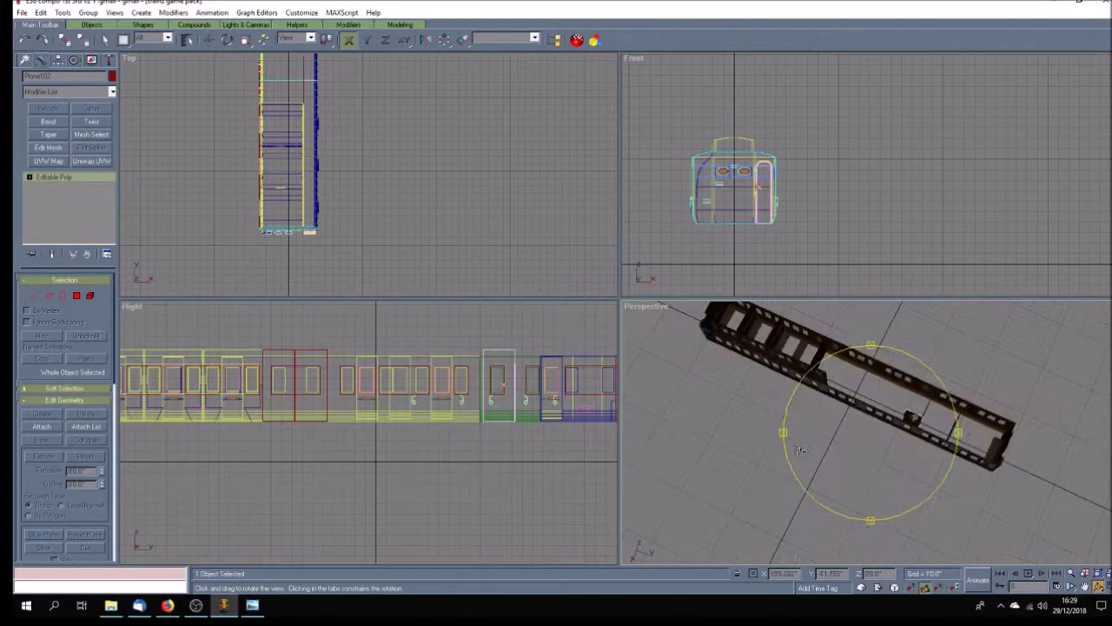
drag(812, 385, 838, 393)
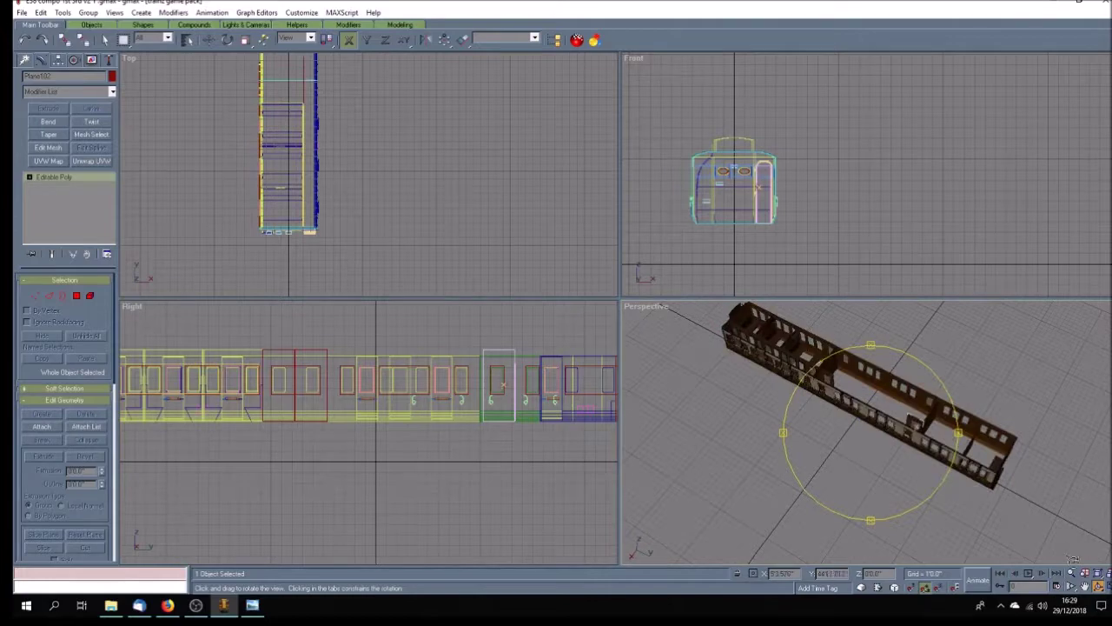
click(1099, 586)
drag(612, 305, 585, 212)
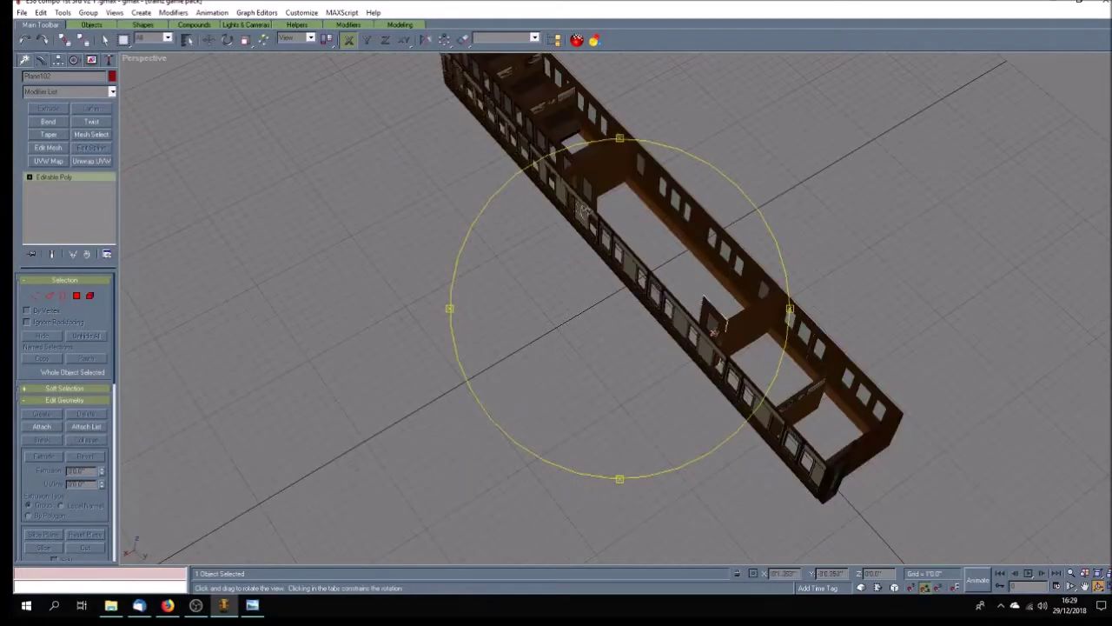
drag(570, 252, 632, 287)
drag(575, 239, 726, 371)
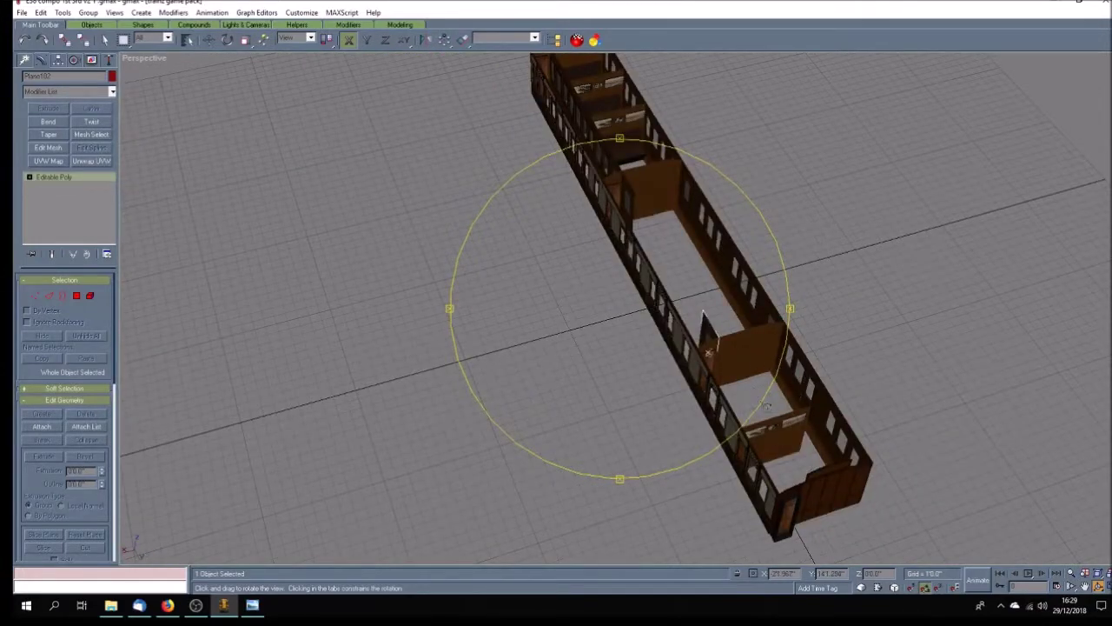
mouse_move(688, 403)
mouse_down()
mouse_move(733, 410)
mouse_move(645, 276)
mouse_up()
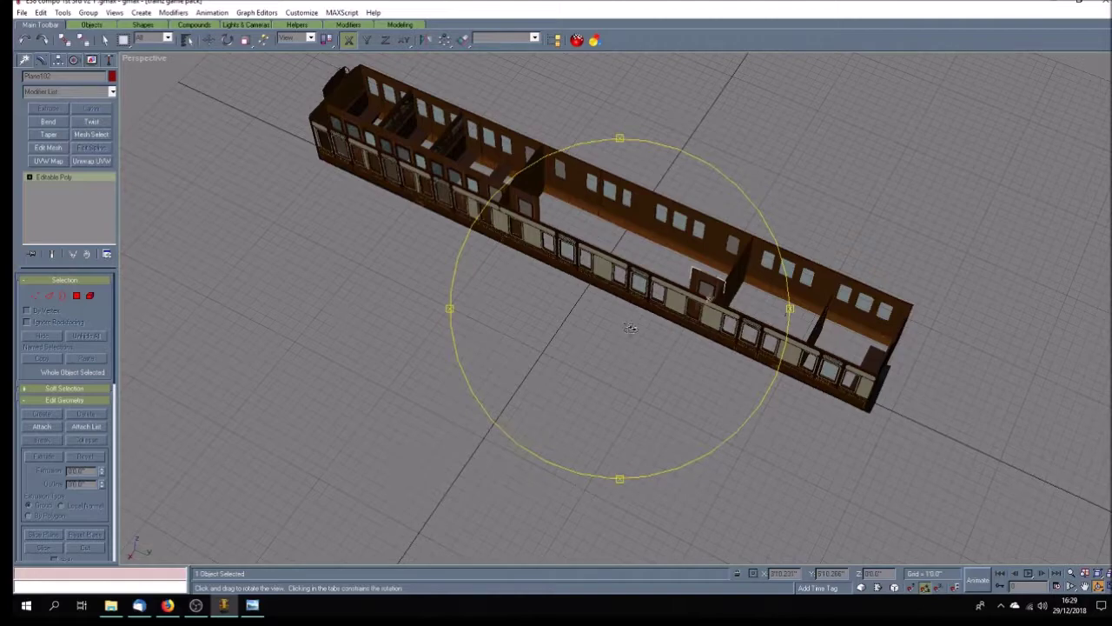
drag(618, 326, 648, 320)
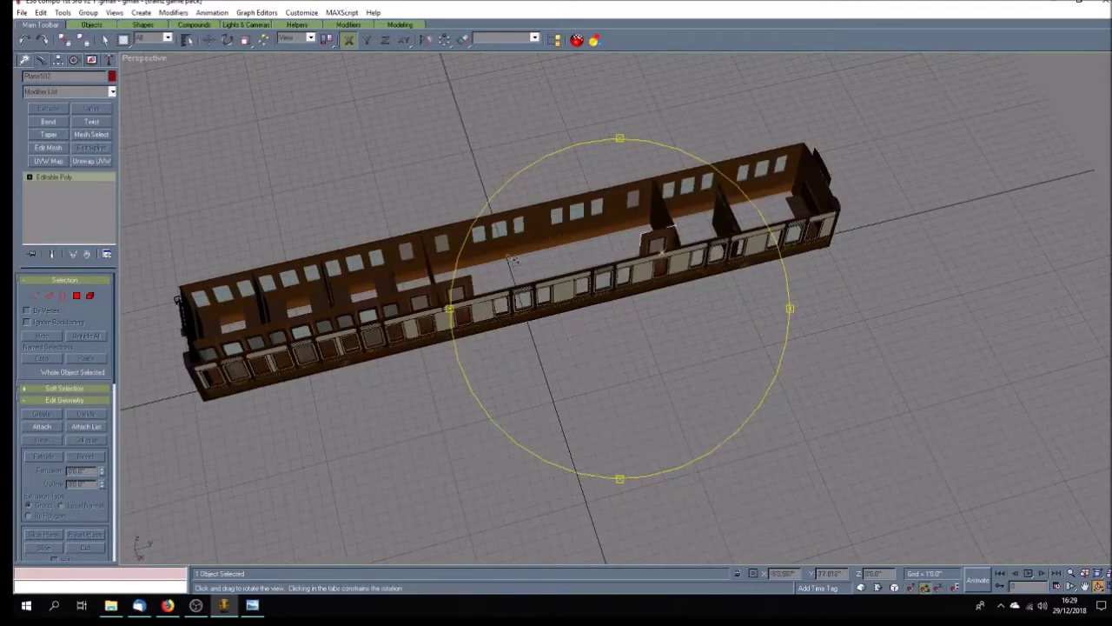
drag(584, 362, 627, 368)
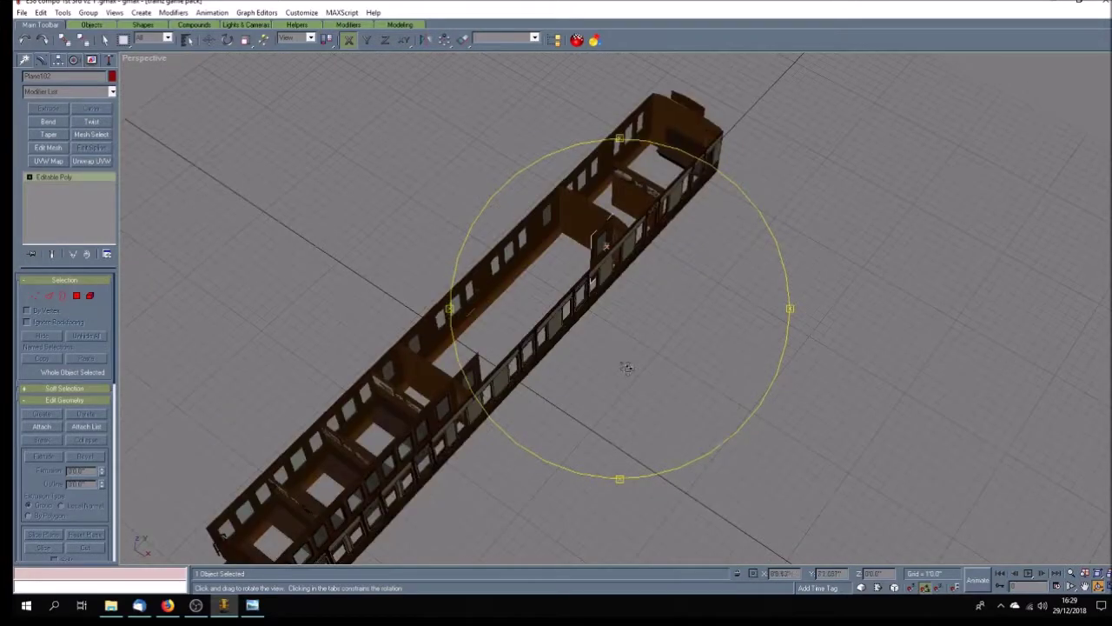
Step: Collapse the modifier stack of the picture box on the third compartment's cross partition to an editable poly
click(210, 40)
click(406, 399)
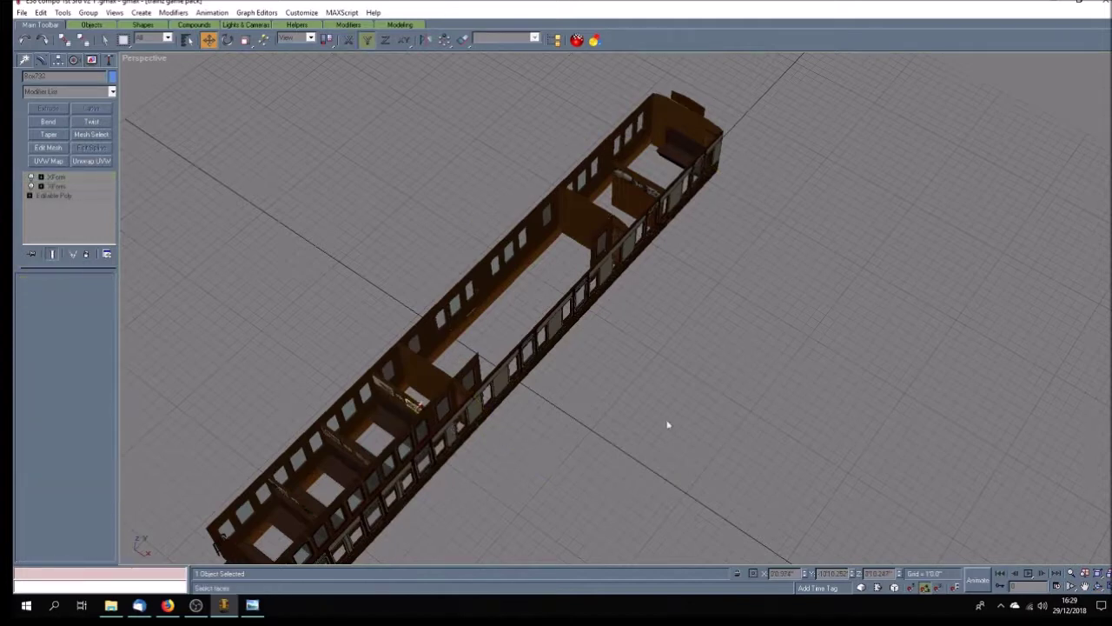
click(1099, 586)
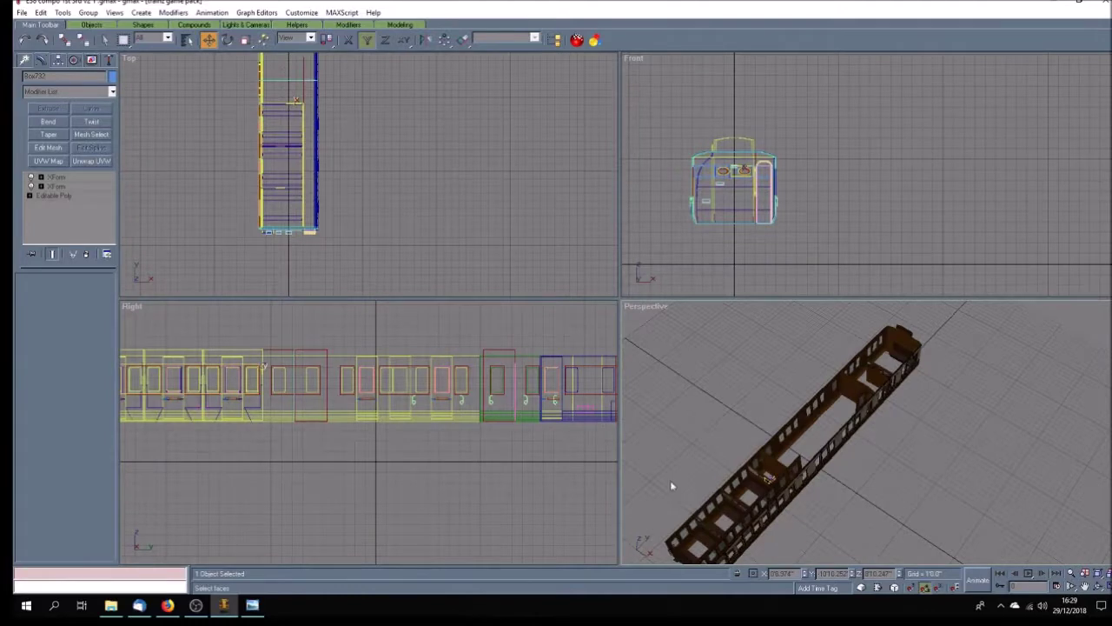
click(1085, 587)
drag(298, 142, 444, 216)
scroll(447, 205, up, 8)
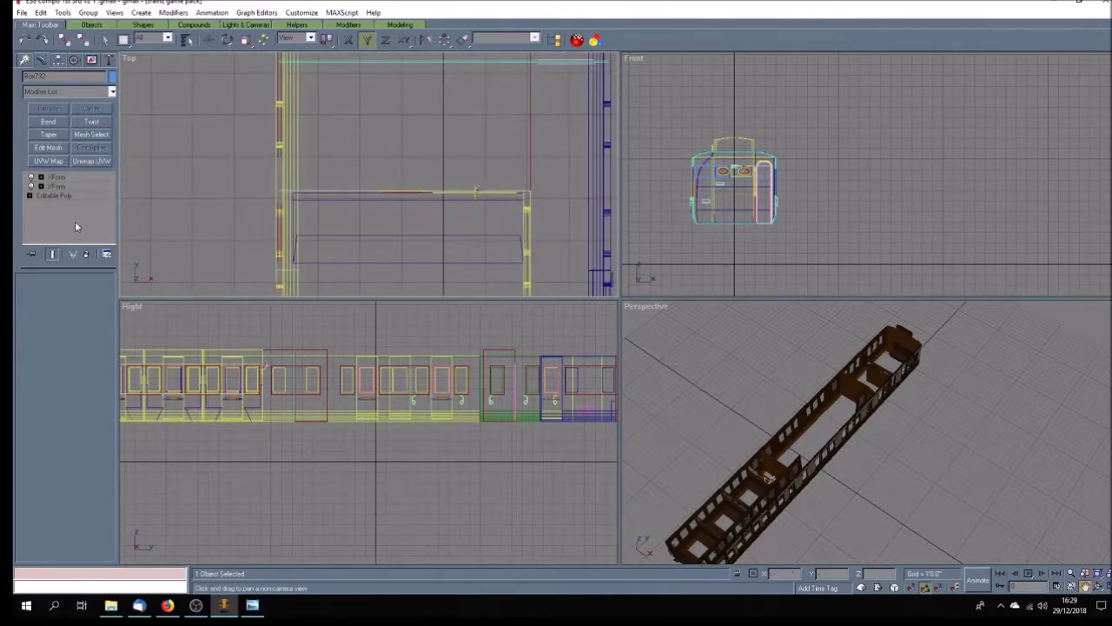
right_click(62, 180)
click(96, 293)
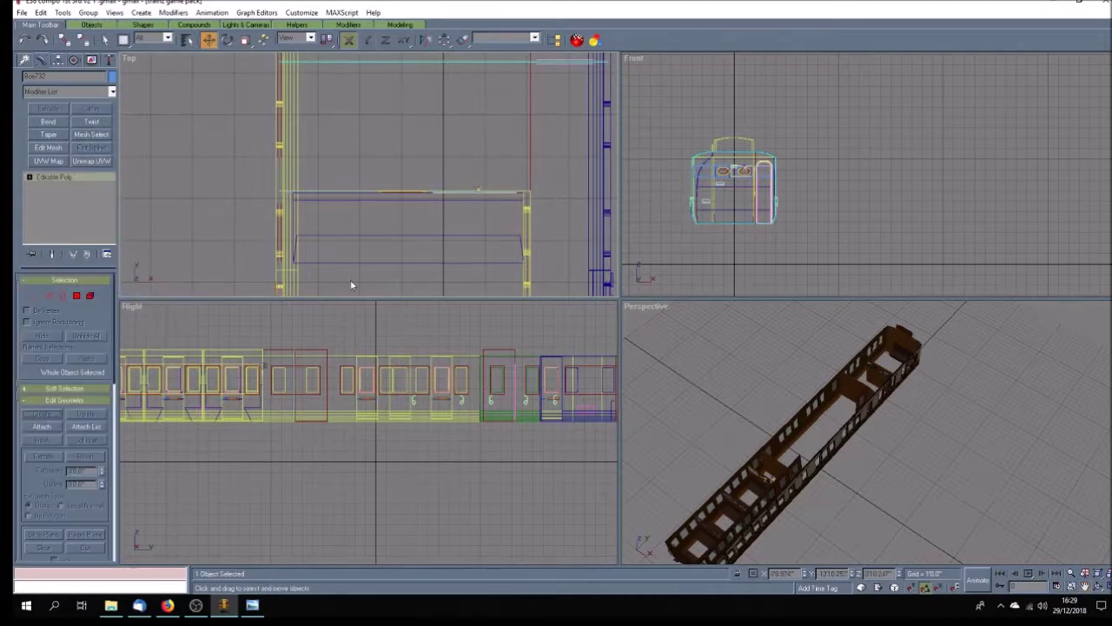
Step: Group the third compartment's cross partition with its wall fittings, leaving the seat out of the group
drag(329, 158, 482, 194)
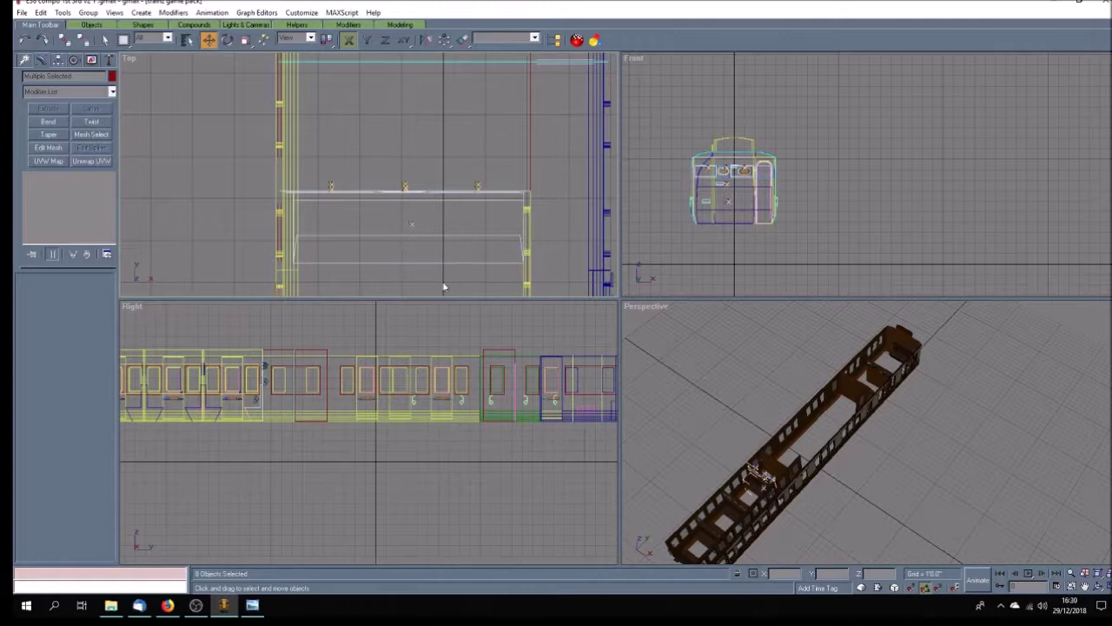
click(449, 253)
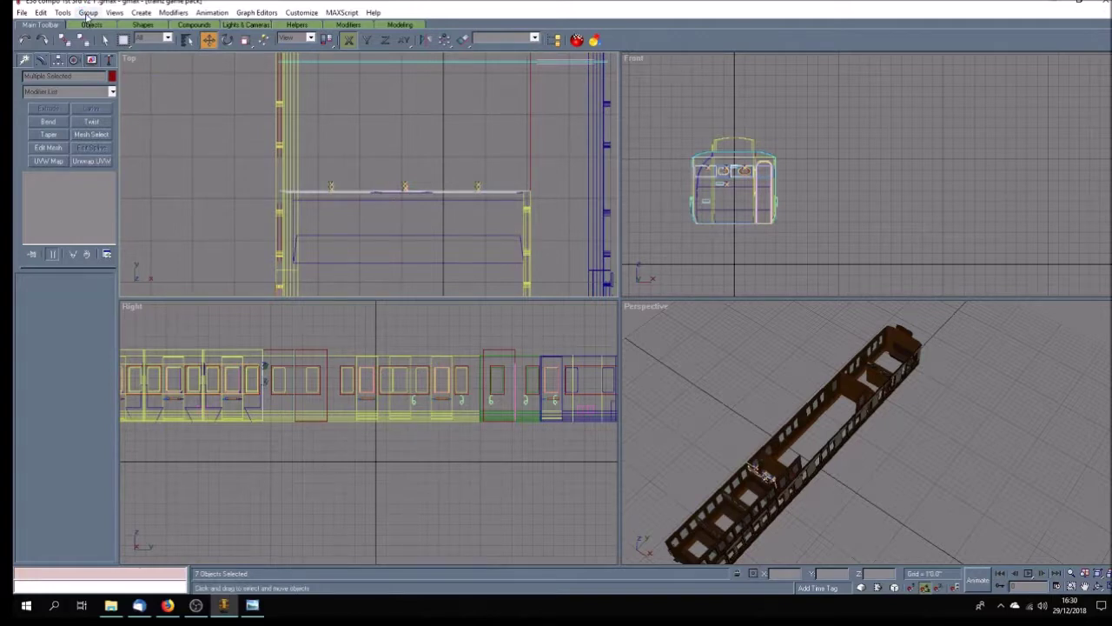
click(87, 13)
click(93, 25)
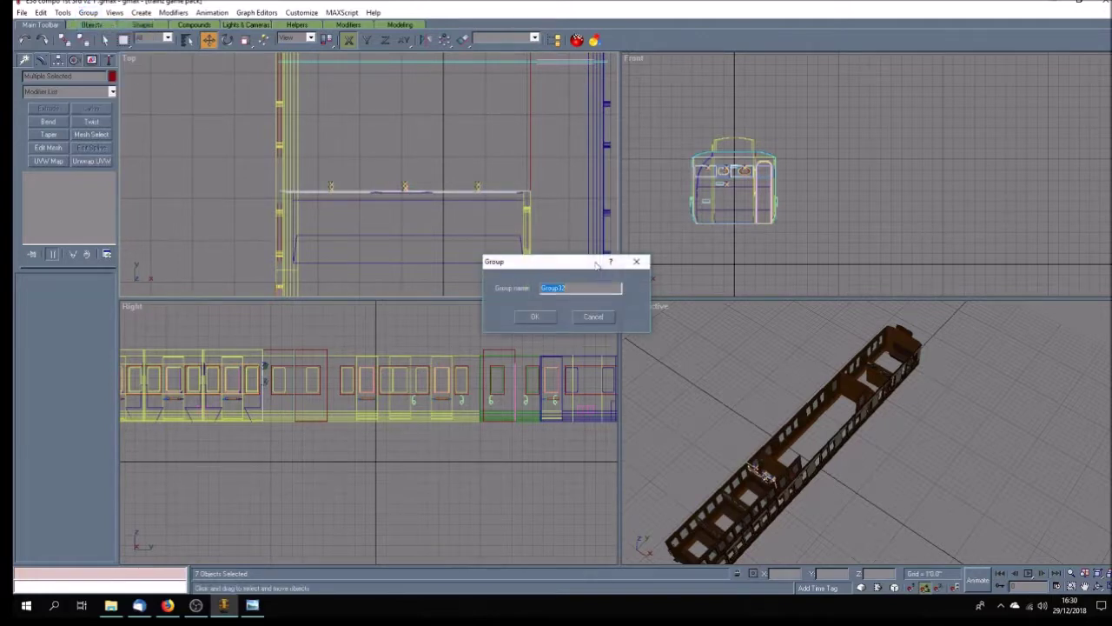
click(552, 318)
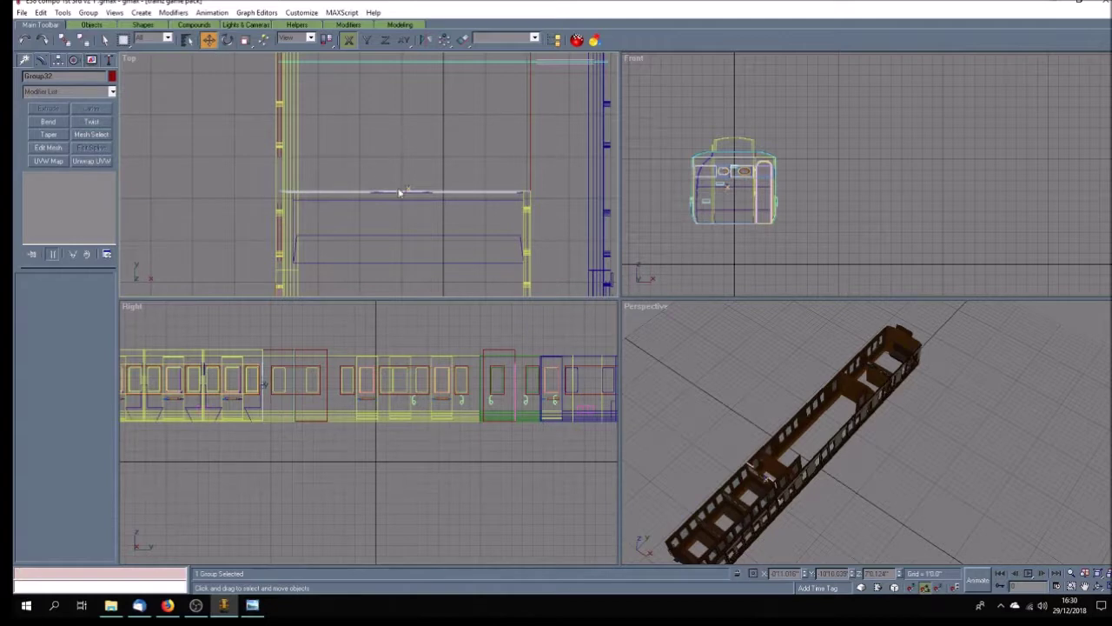
Step: Copy the grouped cross partition once and move the copy lengthwise into the empty middle section of the coach
shift+drag(405, 188, 406, 97)
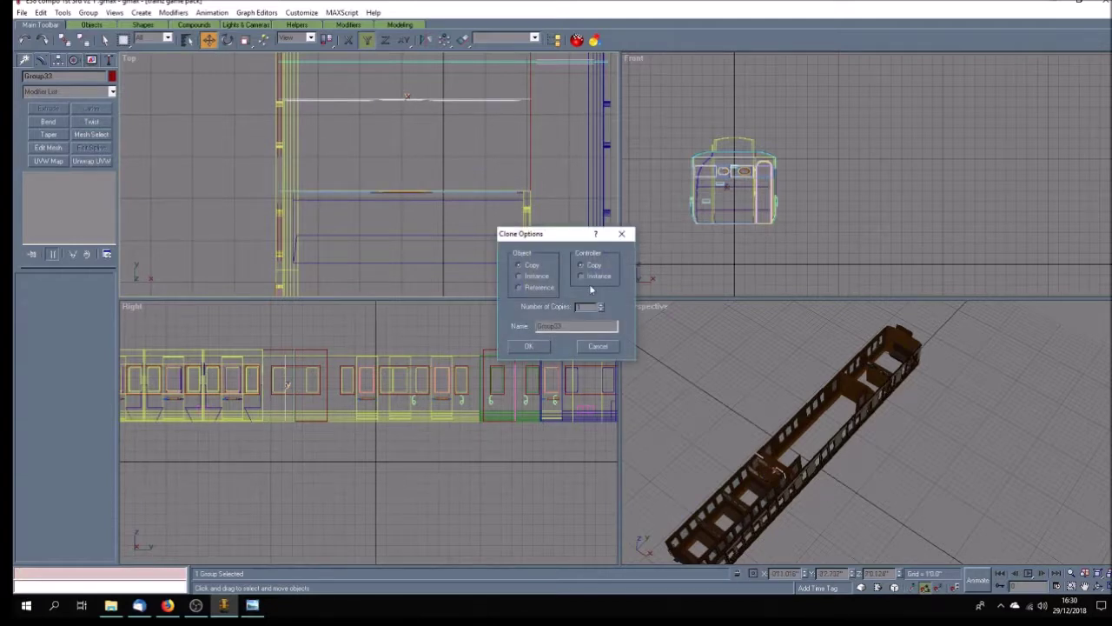
click(536, 346)
click(427, 153)
scroll(436, 160, down, 4)
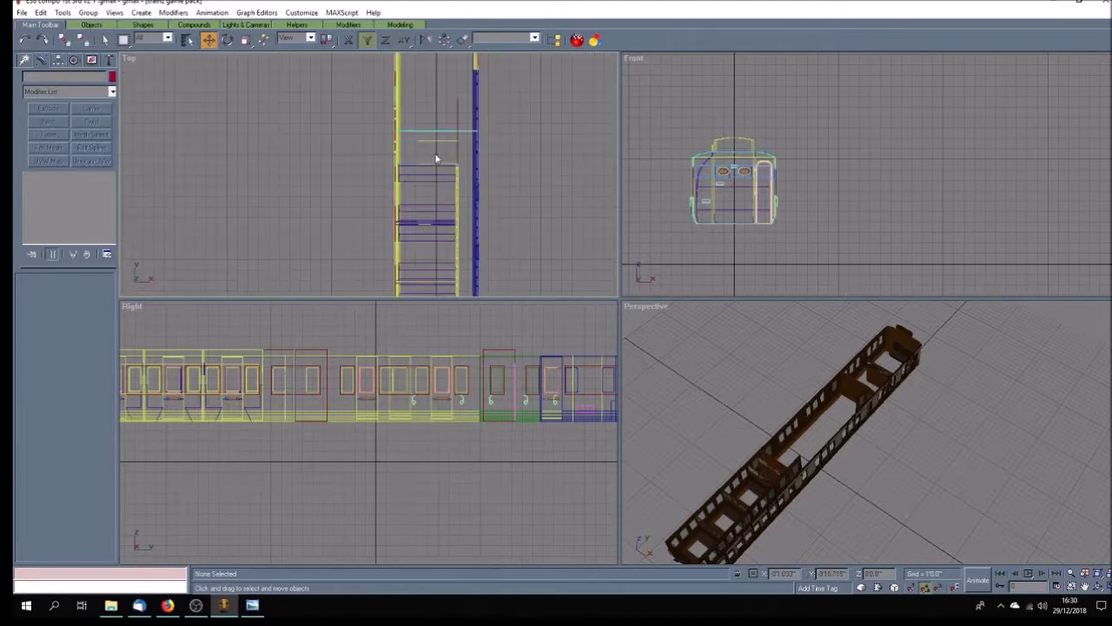
scroll(436, 159, down, 1)
click(438, 150)
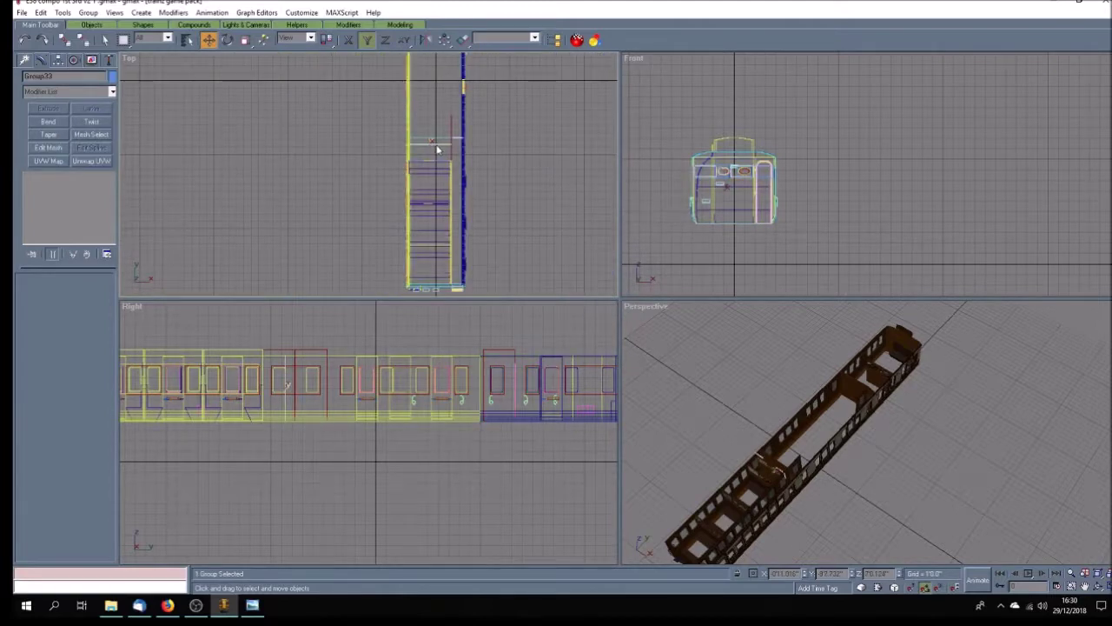
drag(435, 141, 435, 129)
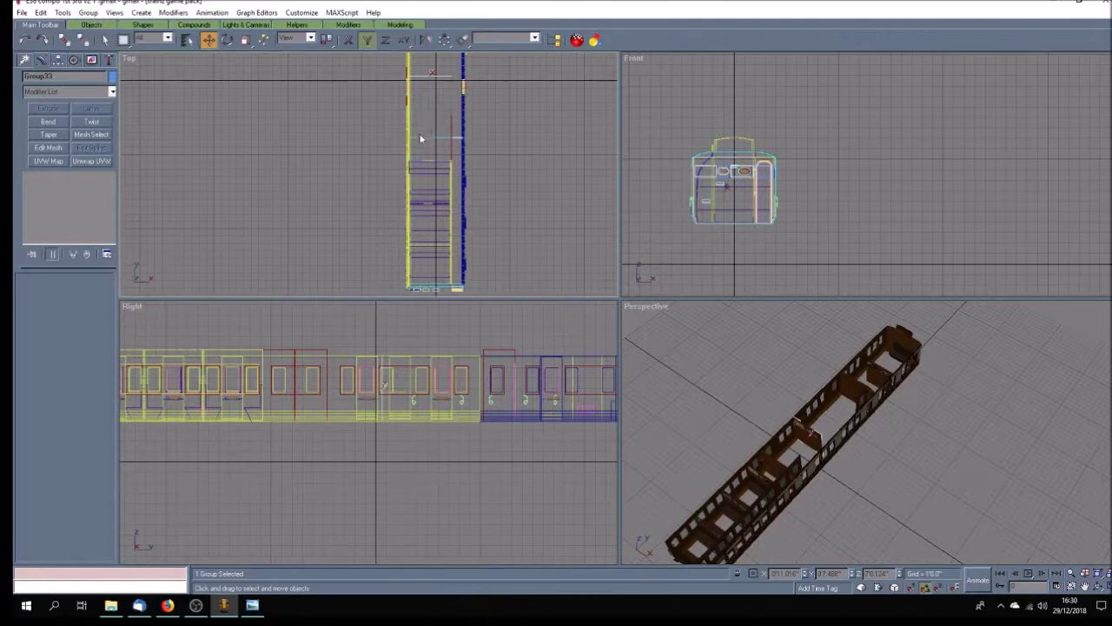
Step: Move the copied partition group lengthwise to the free end of the short corridor panel beside the full-width partition
scroll(424, 143, down, 3)
scroll(427, 87, up, 5)
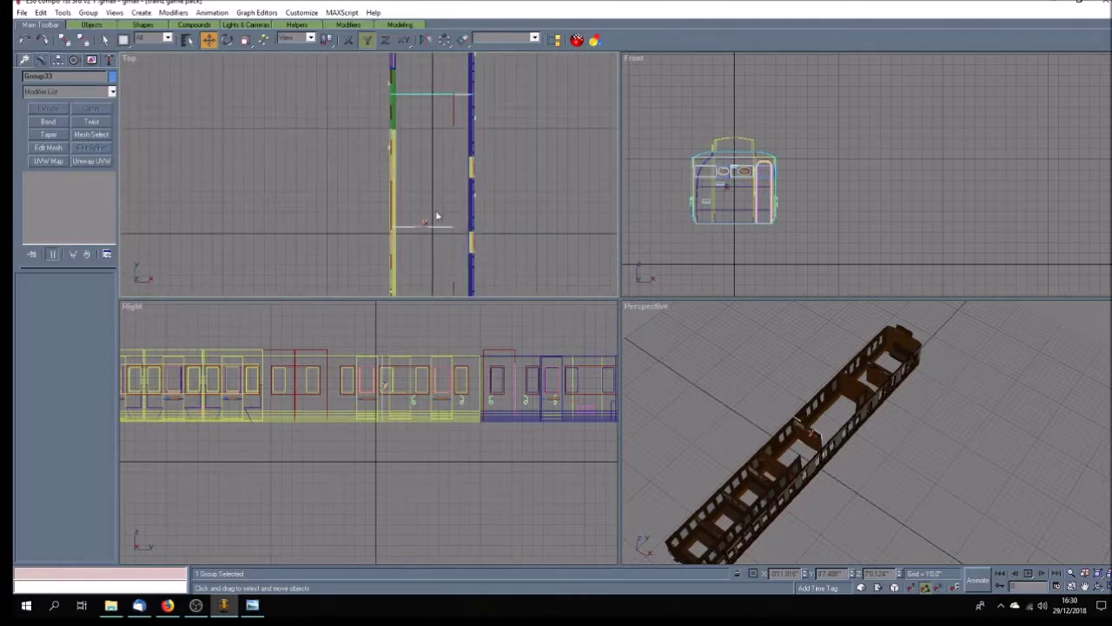
drag(437, 230, 446, 126)
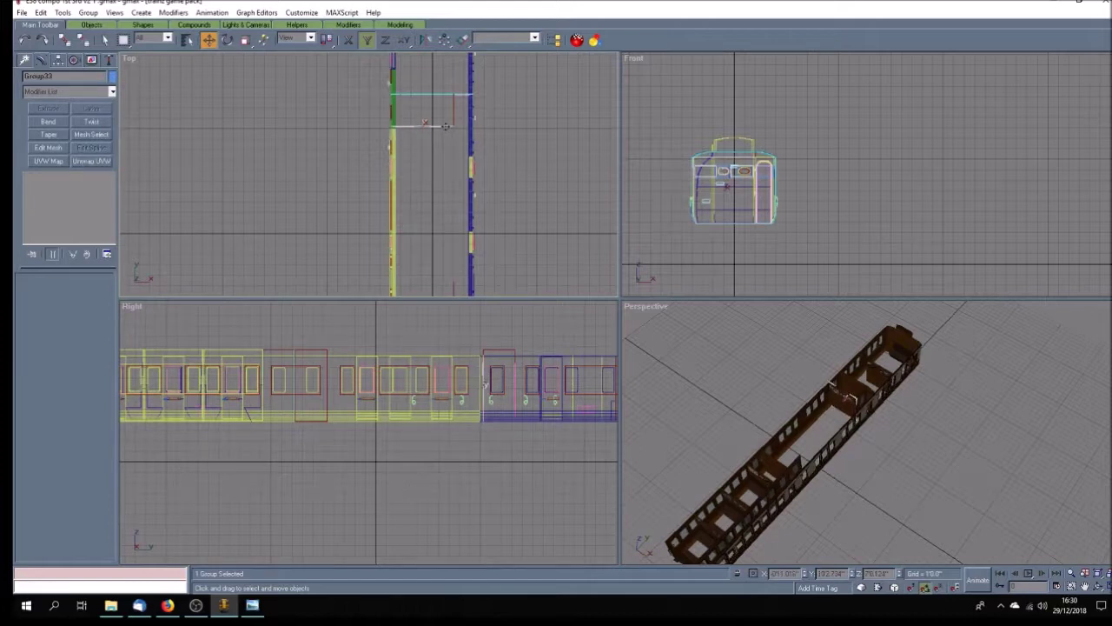
Step: Collapse the modifier stack of the cross partition nearest the opposite coach end to an editable poly
click(1099, 586)
mouse_move(871, 461)
mouse_down()
mouse_move(924, 410)
mouse_move(904, 449)
mouse_up()
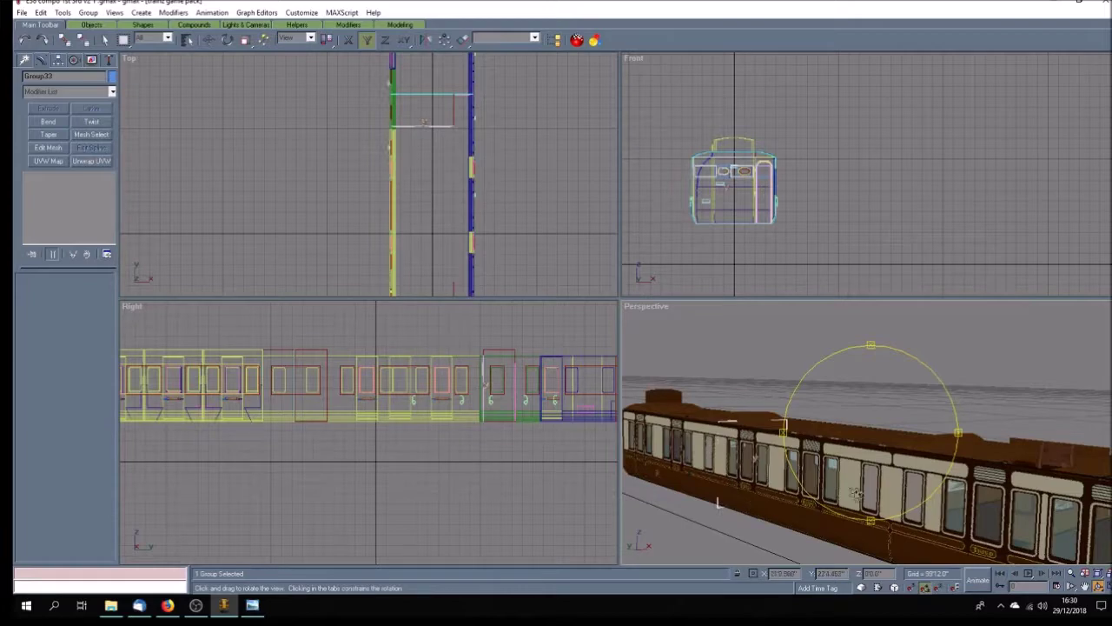
mouse_move(857, 495)
mouse_down()
mouse_move(817, 534)
mouse_move(843, 482)
mouse_move(824, 538)
mouse_move(817, 475)
mouse_move(835, 481)
mouse_move(841, 469)
mouse_move(811, 474)
mouse_up()
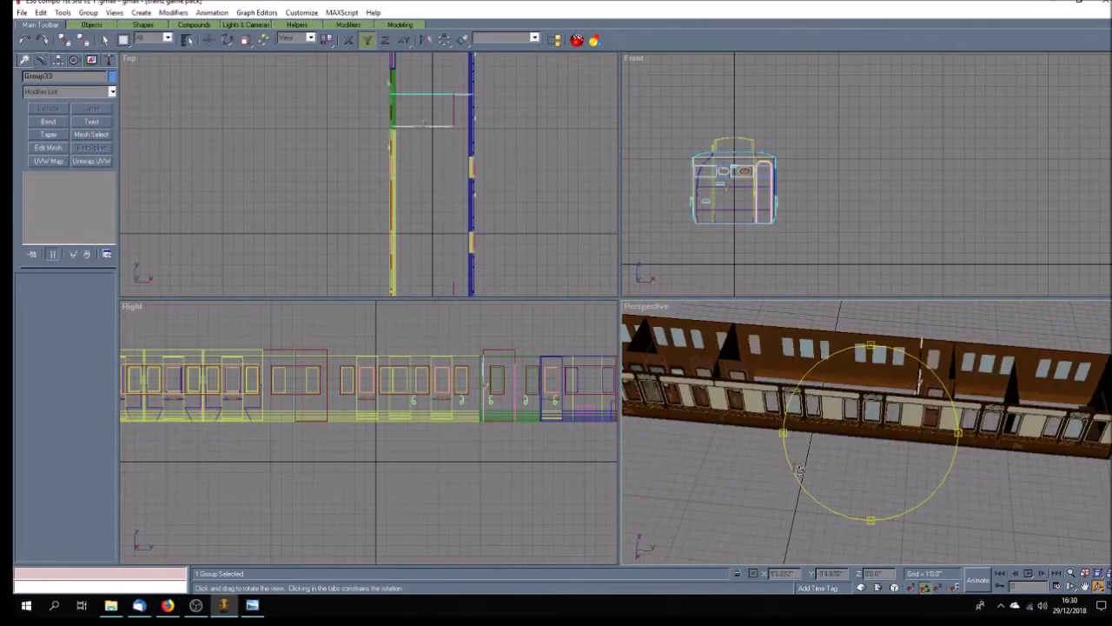
drag(867, 463, 820, 457)
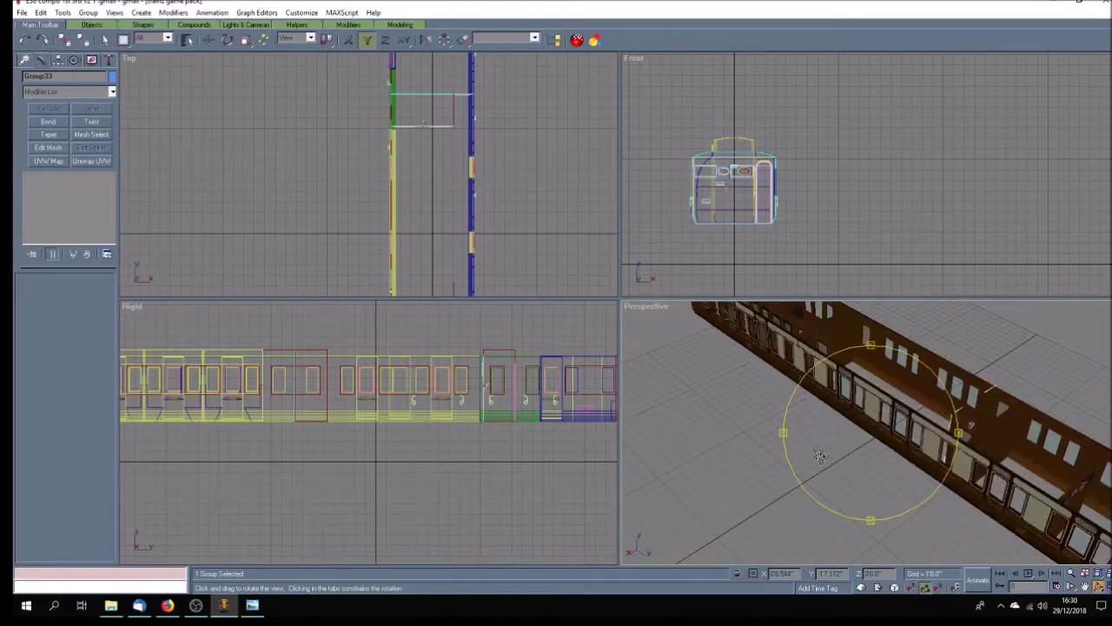
click(1085, 588)
mouse_move(965, 495)
mouse_down()
mouse_move(989, 519)
mouse_move(836, 477)
mouse_up()
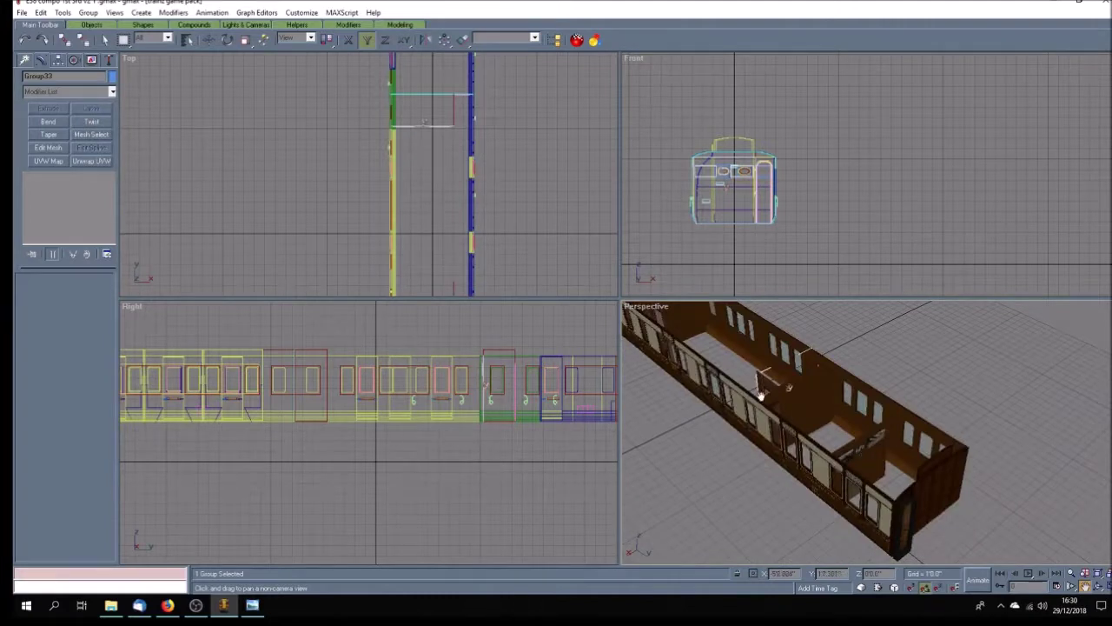
click(105, 40)
click(870, 461)
key(w)
right_click(83, 178)
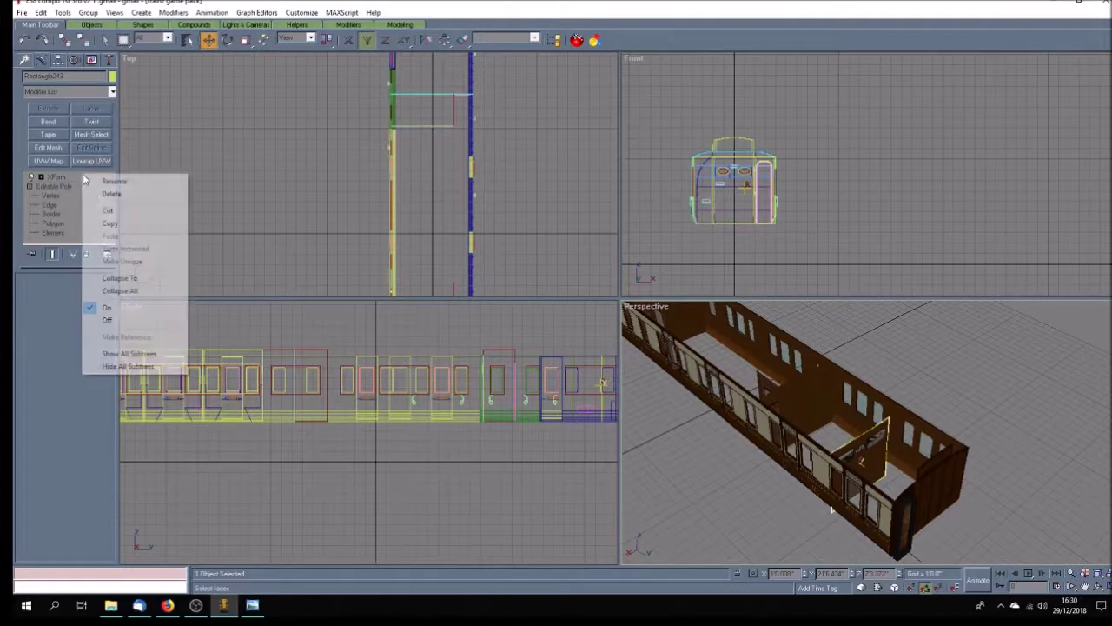
click(161, 291)
Step: Group the cross partition nearest the opposite coach end with all its wall fittings
click(1084, 586)
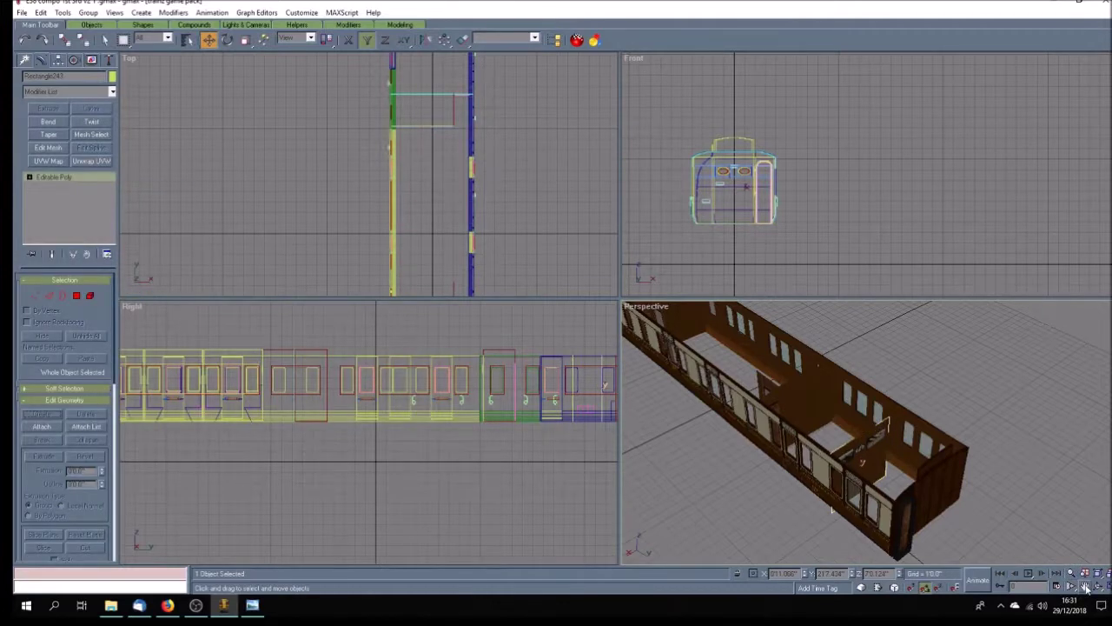
drag(417, 176, 444, 271)
scroll(457, 201, up, 5)
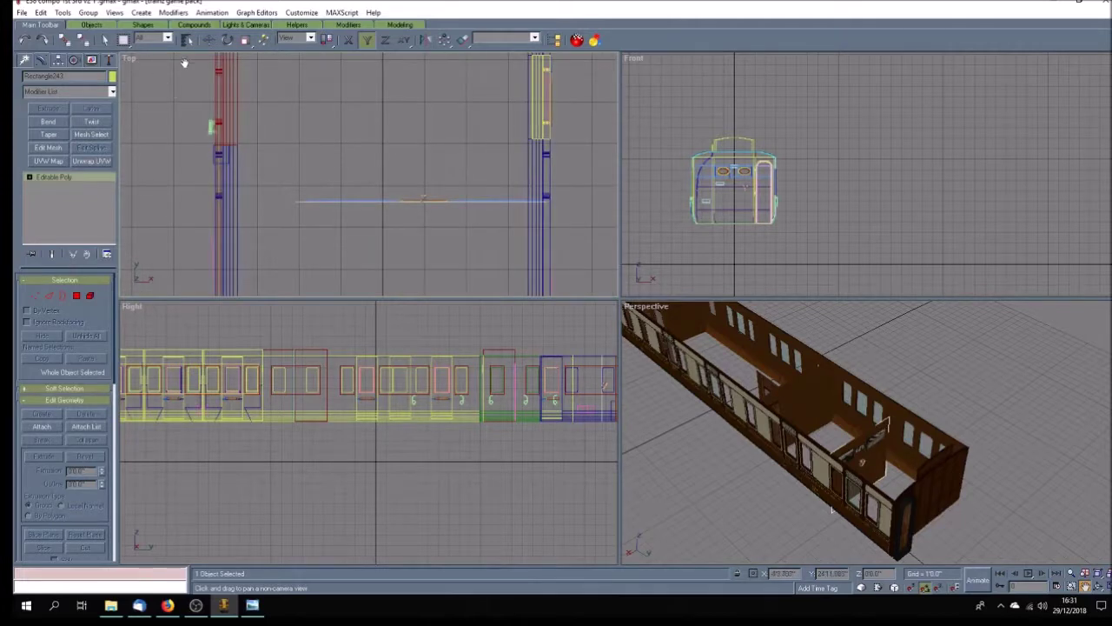
click(208, 40)
drag(307, 155, 495, 248)
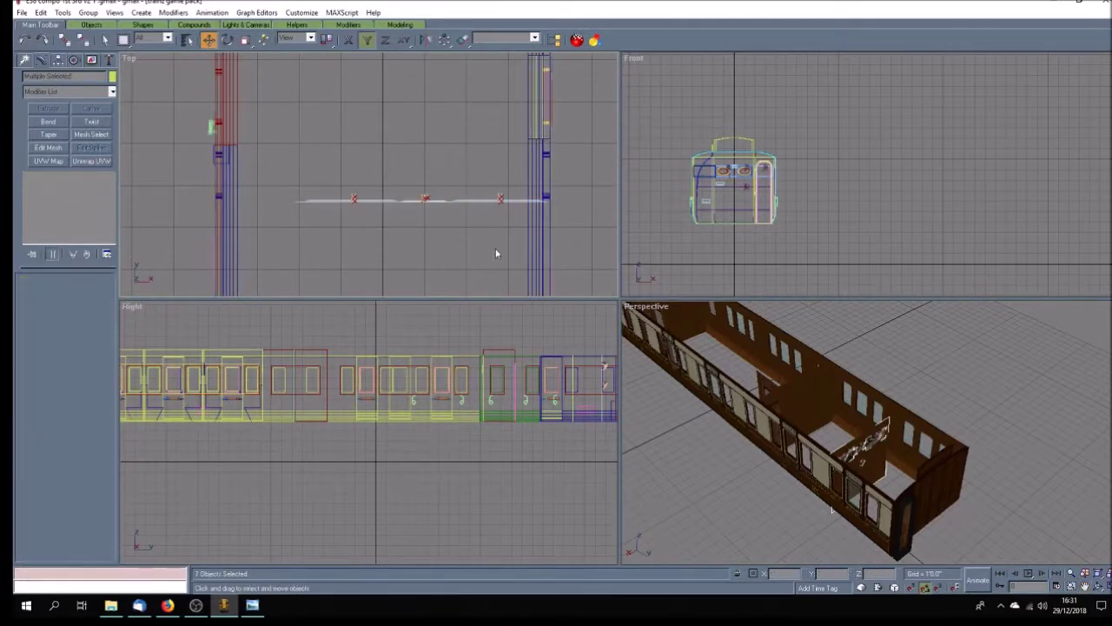
click(88, 12)
click(88, 26)
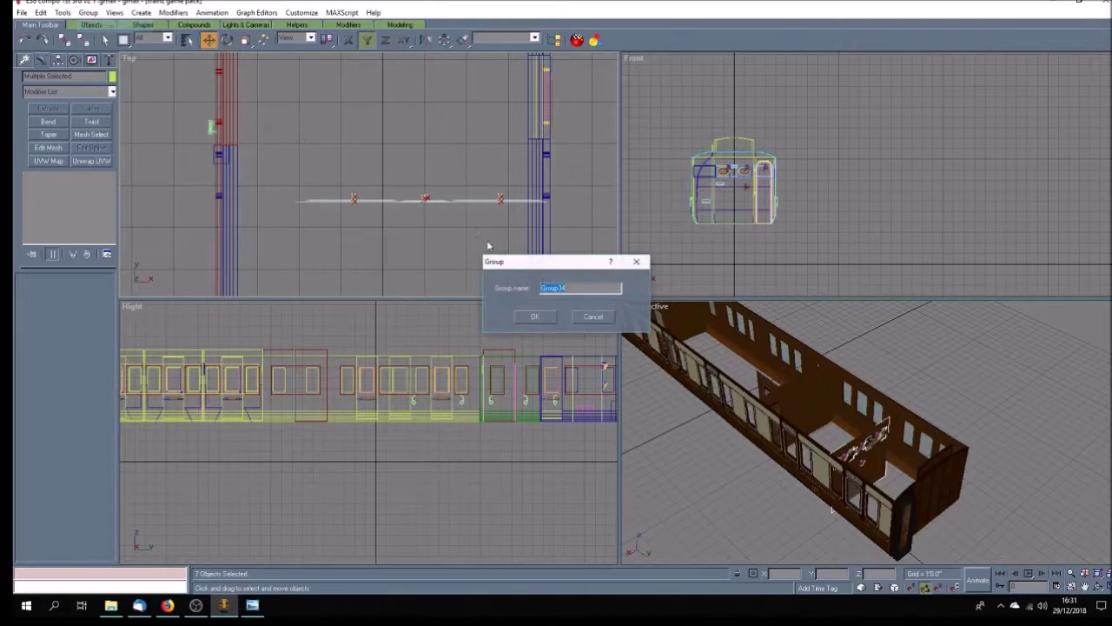
click(532, 319)
Step: Rotate the grouped end partition to face the other way and set its X position to -0'11.066"
key(e)
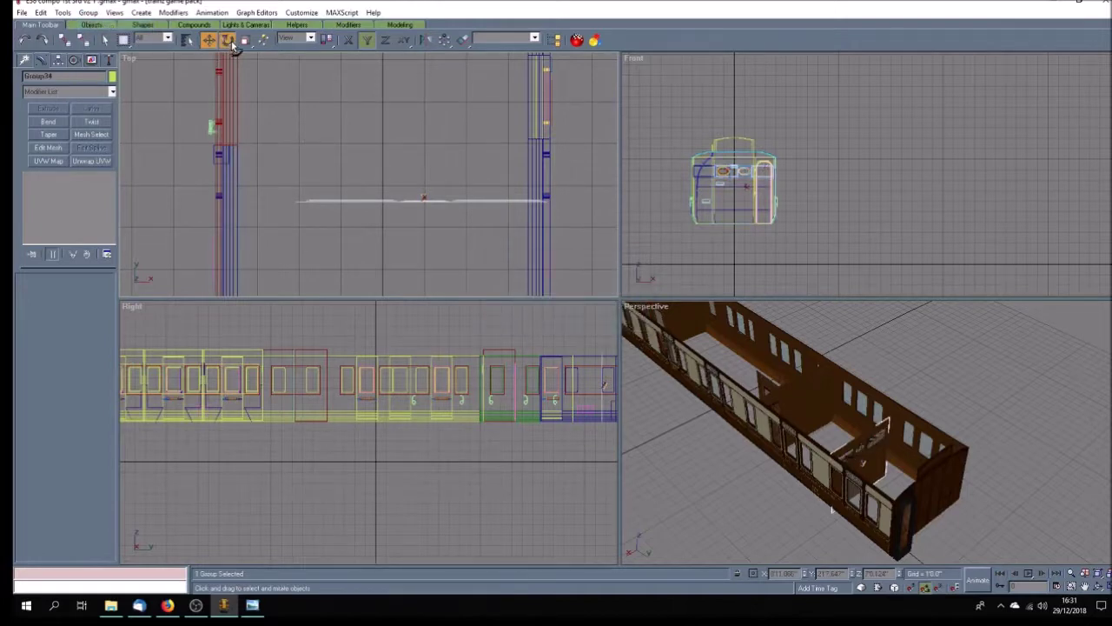
drag(418, 199, 445, 302)
key(w)
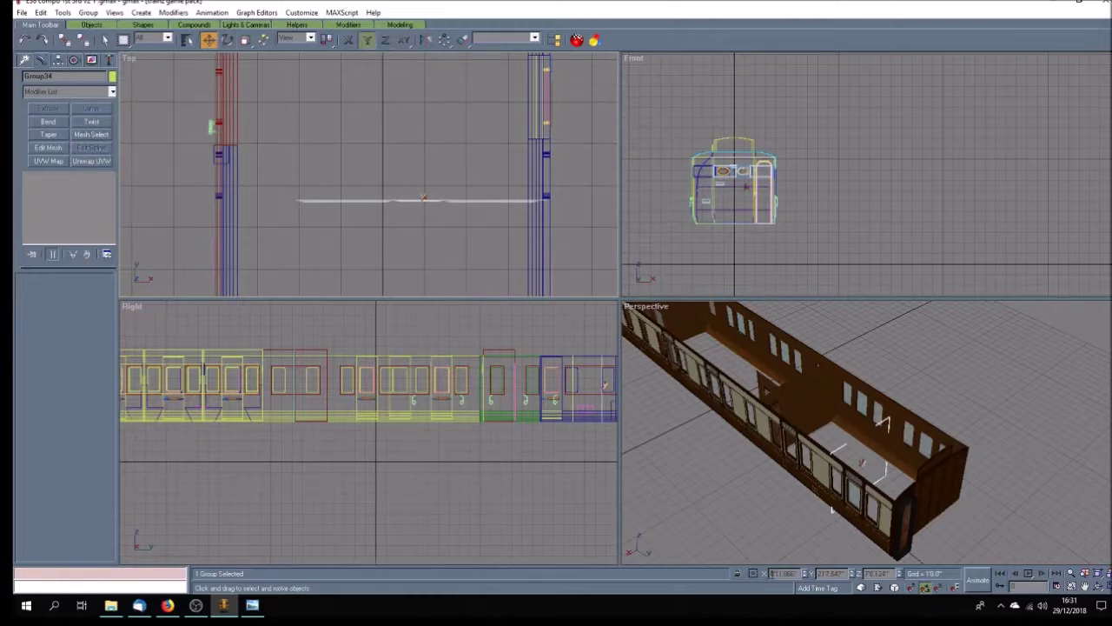
key(Return)
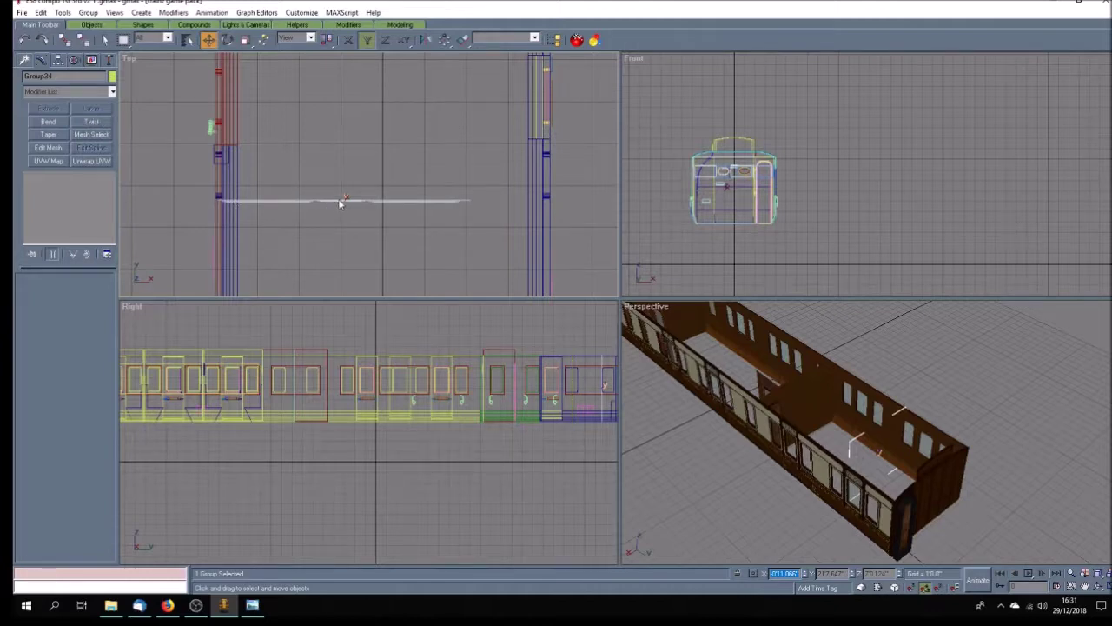
key(F3)
key(F3)
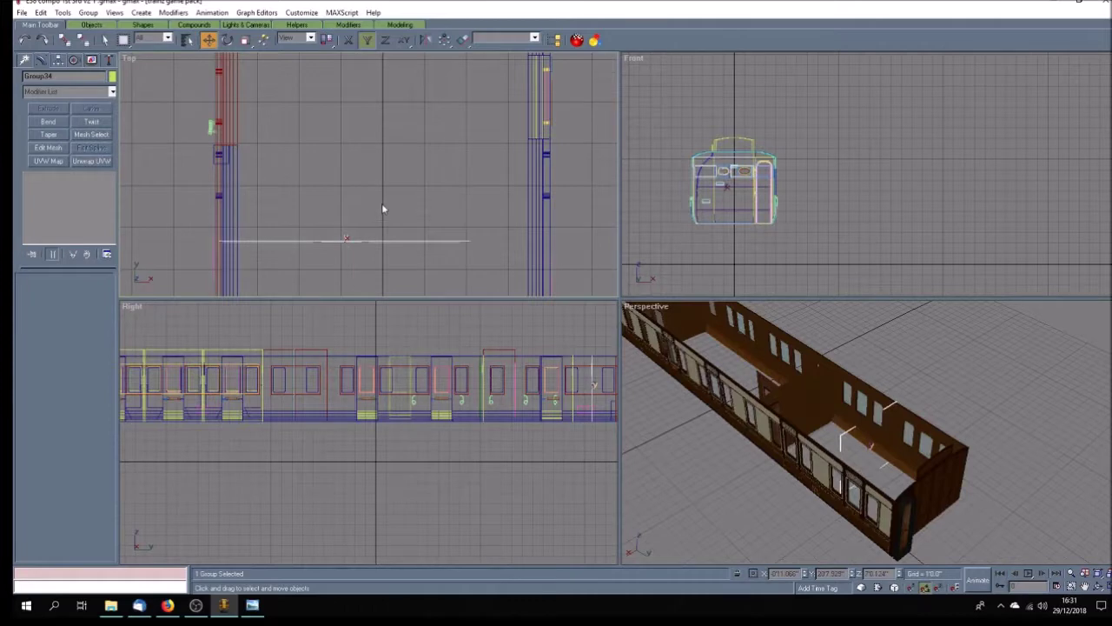
Step: Move the turned partition group lengthwise past the full-width partition into the empty middle section of the coach
scroll(382, 203, down, 3)
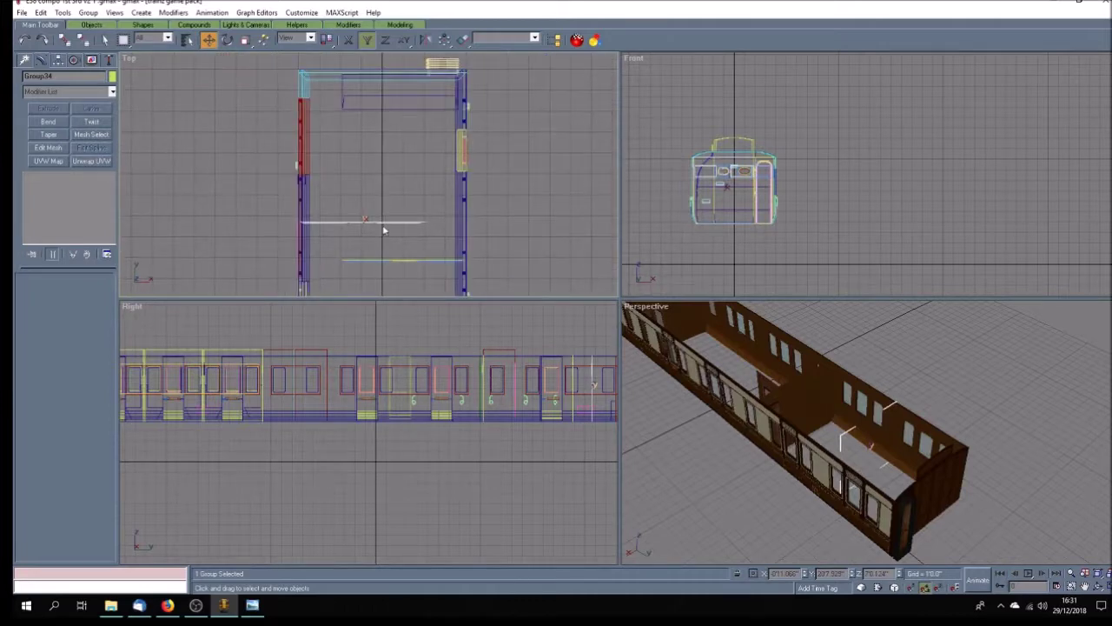
scroll(383, 230, down, 5)
scroll(387, 287, down, 2)
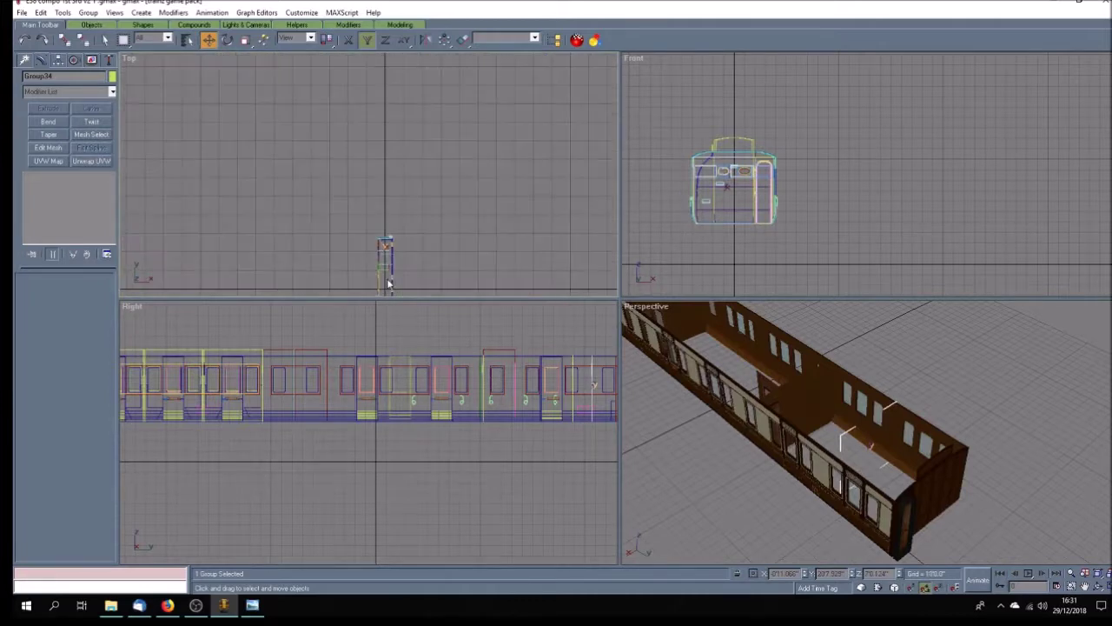
scroll(386, 294, up, 2)
scroll(386, 293, down, 4)
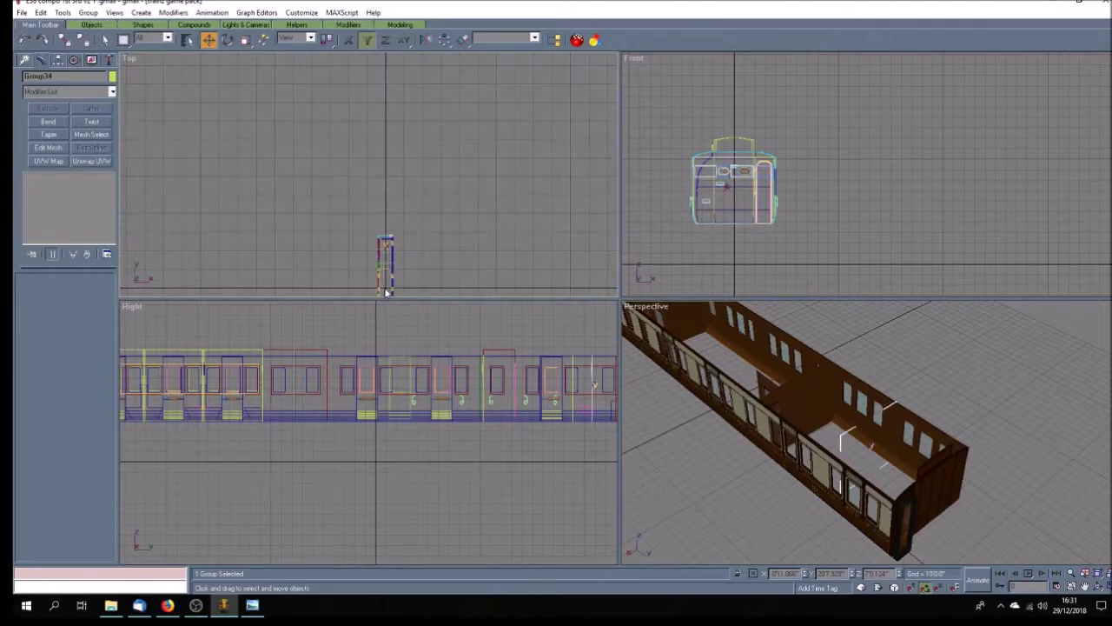
scroll(386, 298, up, 3)
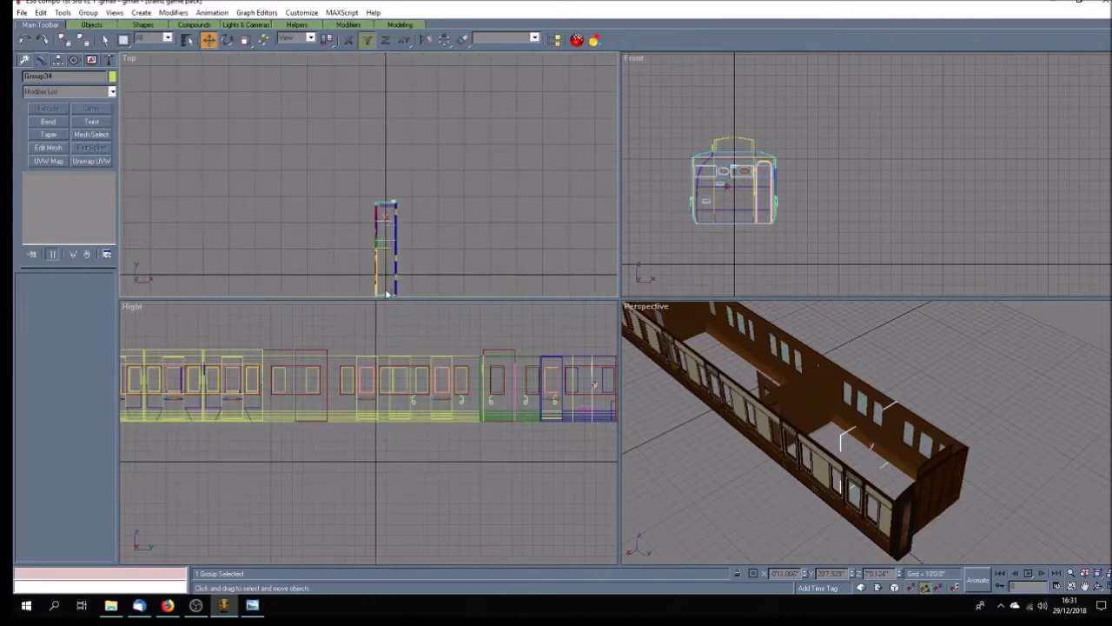
scroll(385, 273, up, 3)
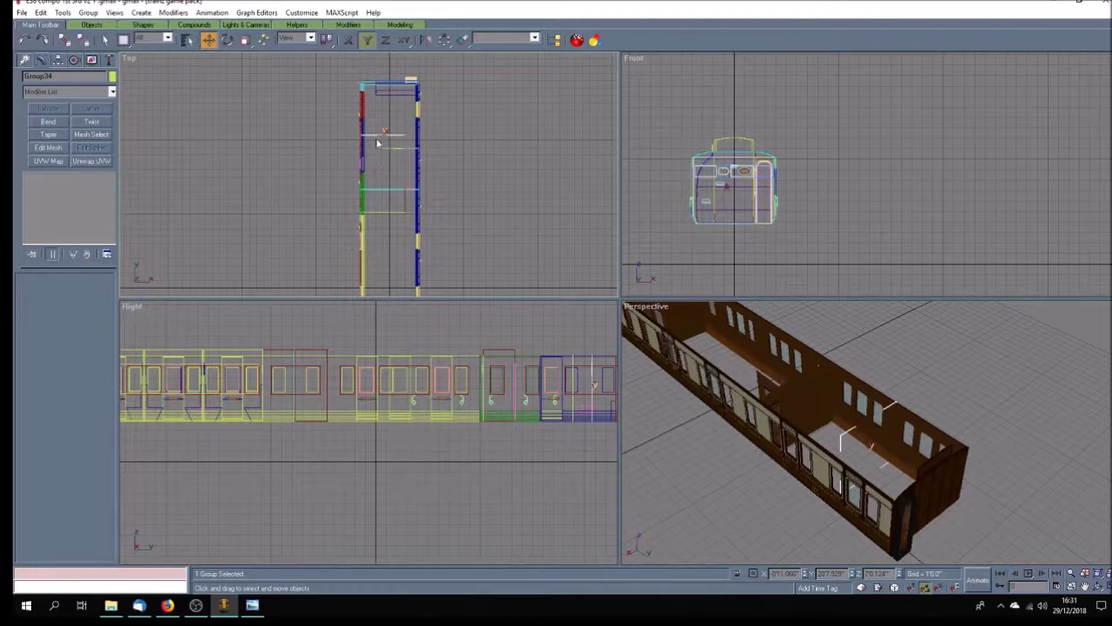
drag(386, 132, 385, 258)
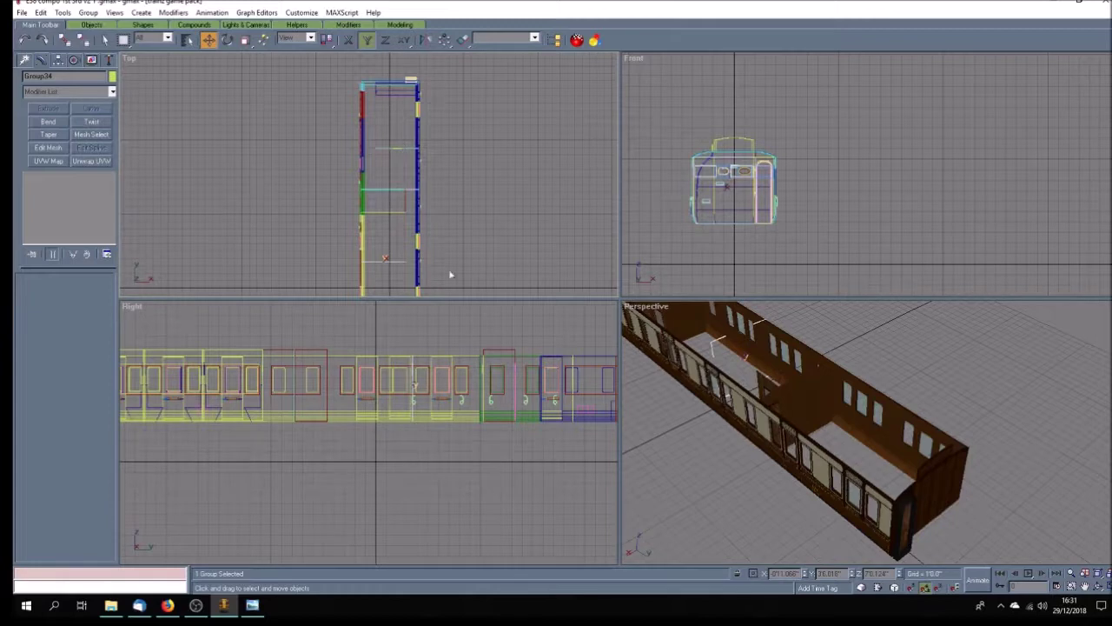
Step: Group the remaining cross partition in the opposite end section with its wall fittings
click(467, 244)
scroll(453, 234, down, 4)
scroll(435, 277, up, 8)
scroll(437, 247, down, 2)
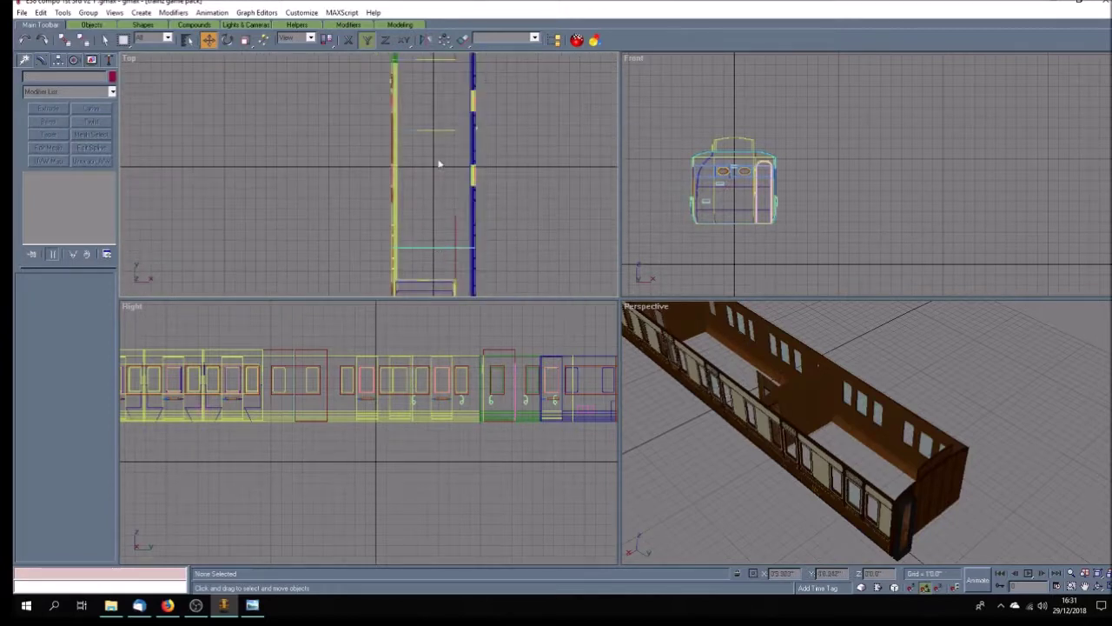
scroll(438, 149, down, 2)
scroll(445, 98, up, 5)
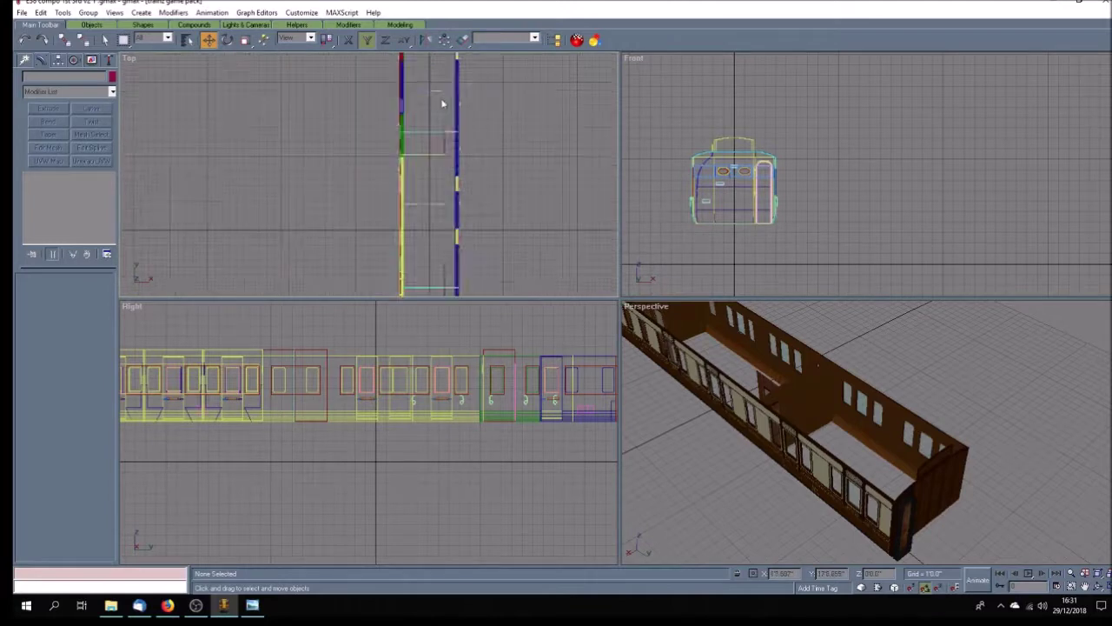
drag(396, 93, 477, 113)
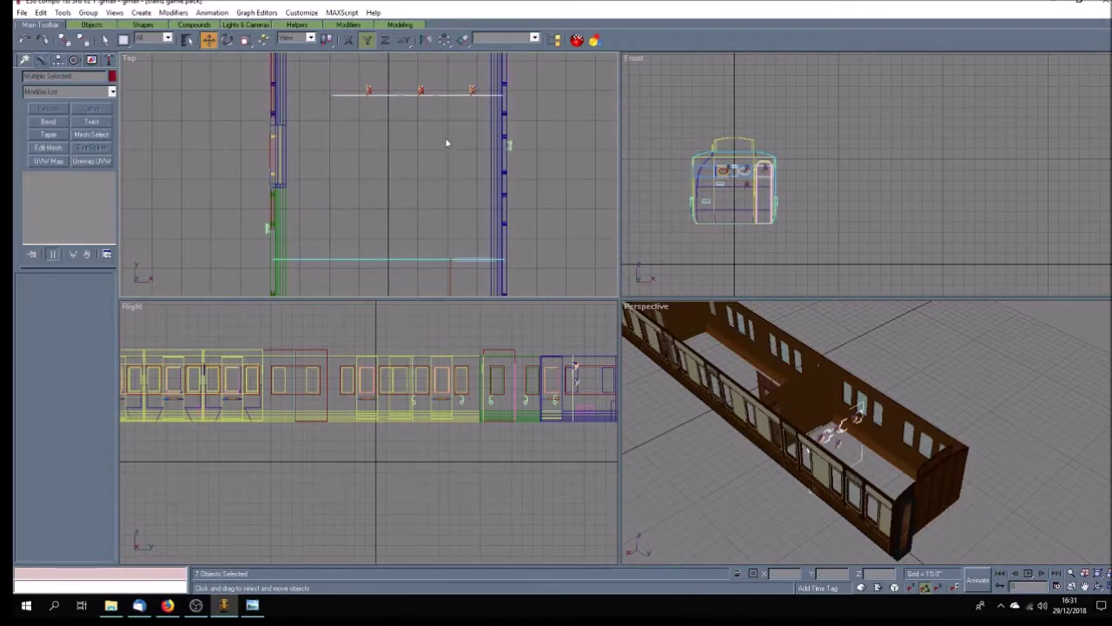
click(88, 12)
click(93, 25)
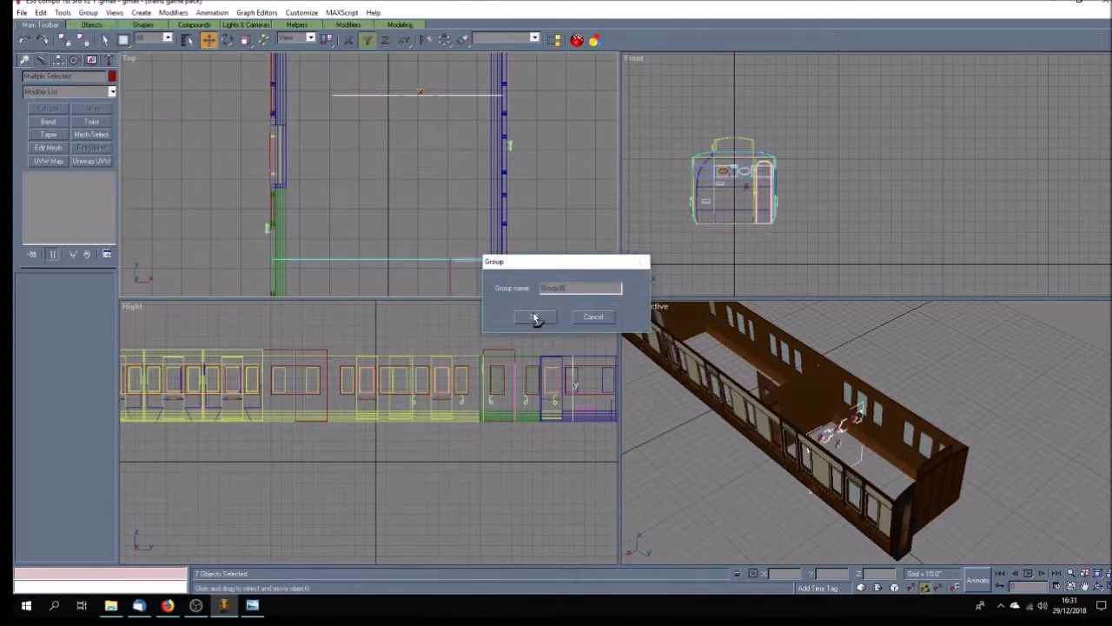
click(534, 316)
Step: Rotate the second partition group to face the other way and set its X position to -0'11.571"
click(229, 41)
drag(402, 94, 440, 198)
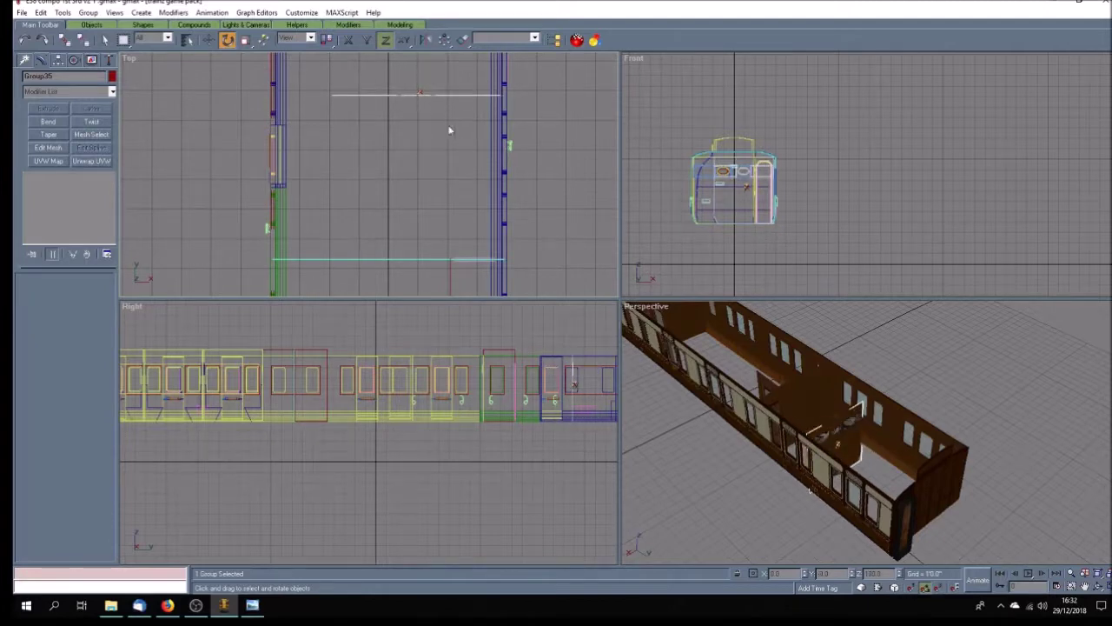
click(208, 40)
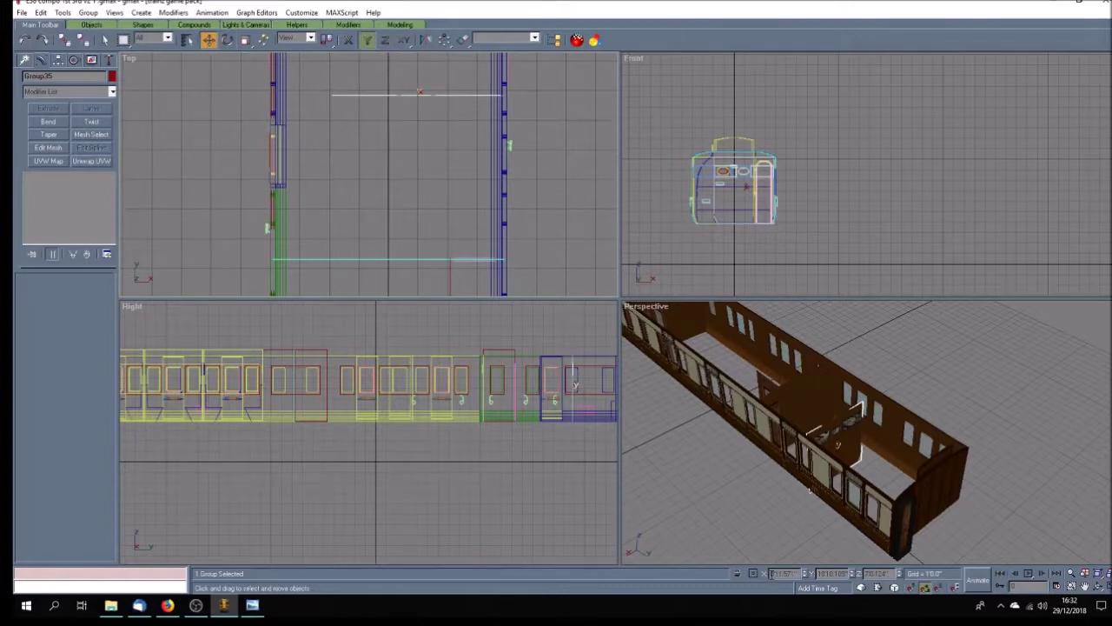
key(Return)
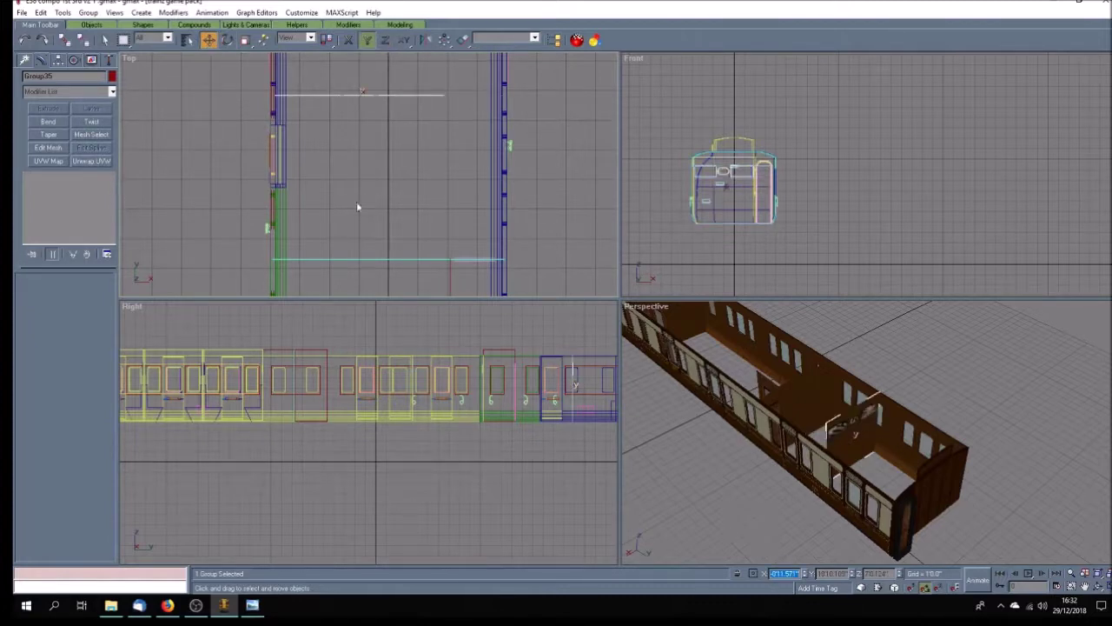
Step: Move the second turned partition group lengthwise through the middle section to the free end of the far corridor panel
drag(377, 94, 455, 238)
scroll(455, 238, down, 5)
scroll(455, 232, down, 5)
scroll(443, 210, up, 4)
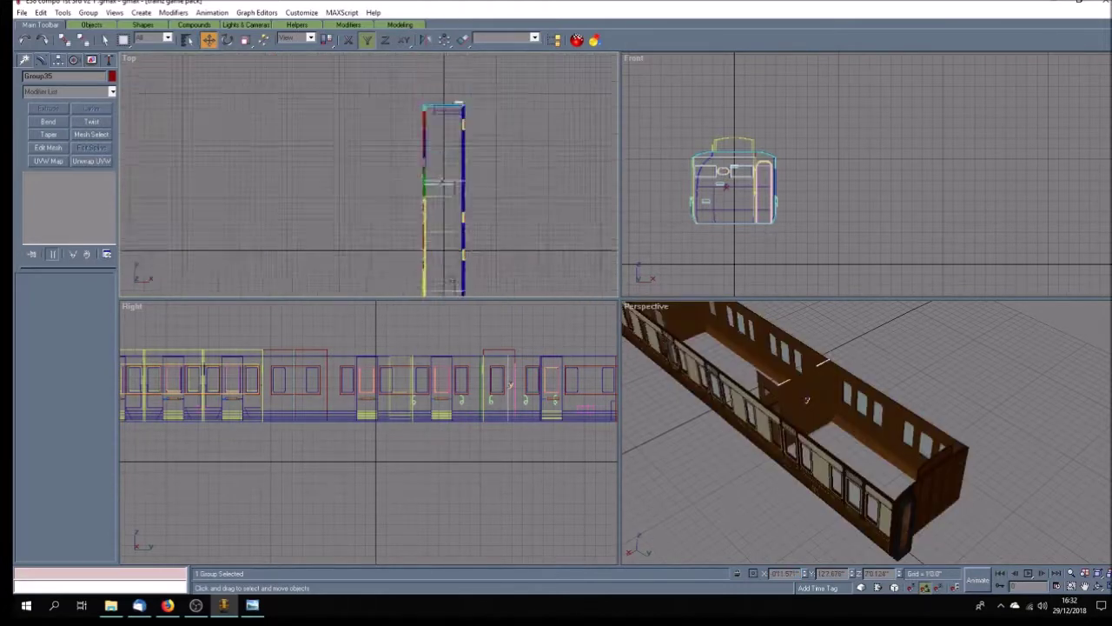
drag(434, 144, 439, 274)
scroll(439, 274, up, 6)
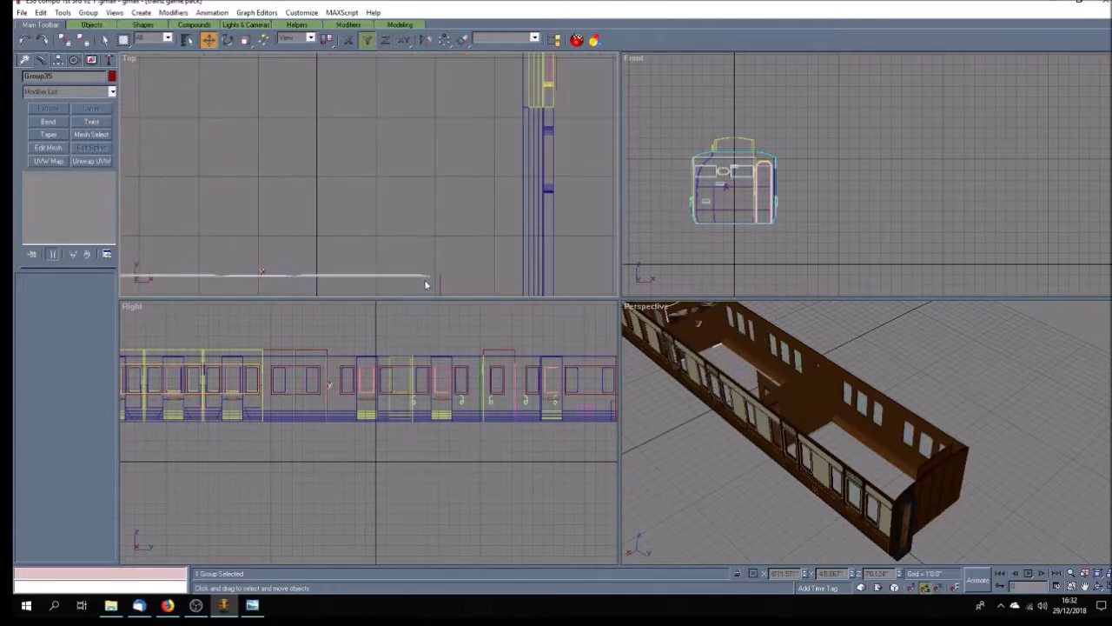
scroll(425, 286, down, 2)
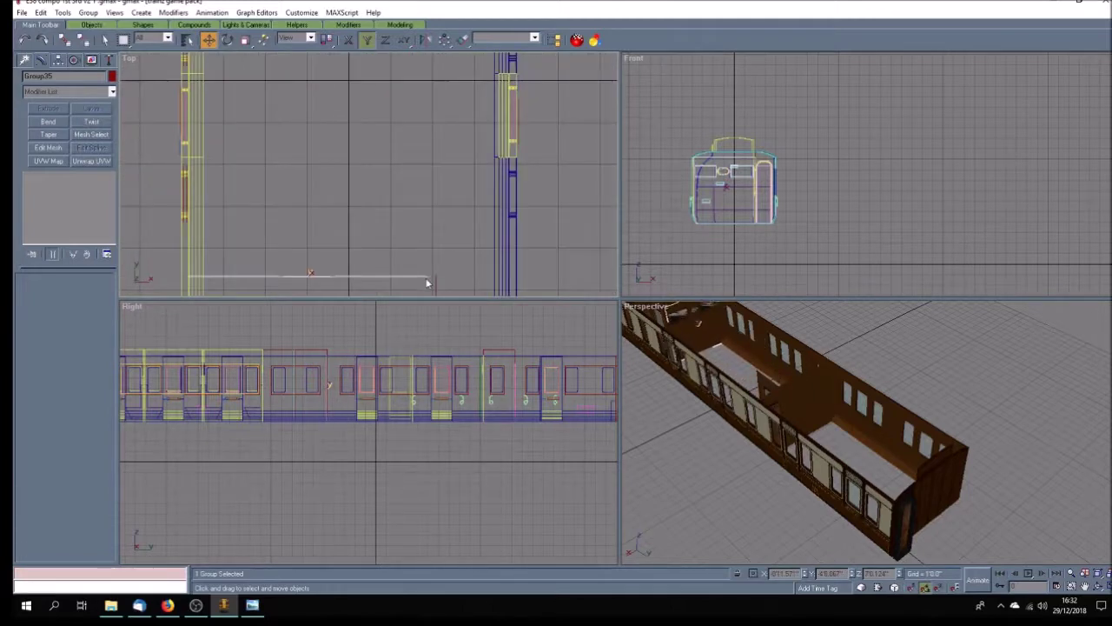
click(336, 277)
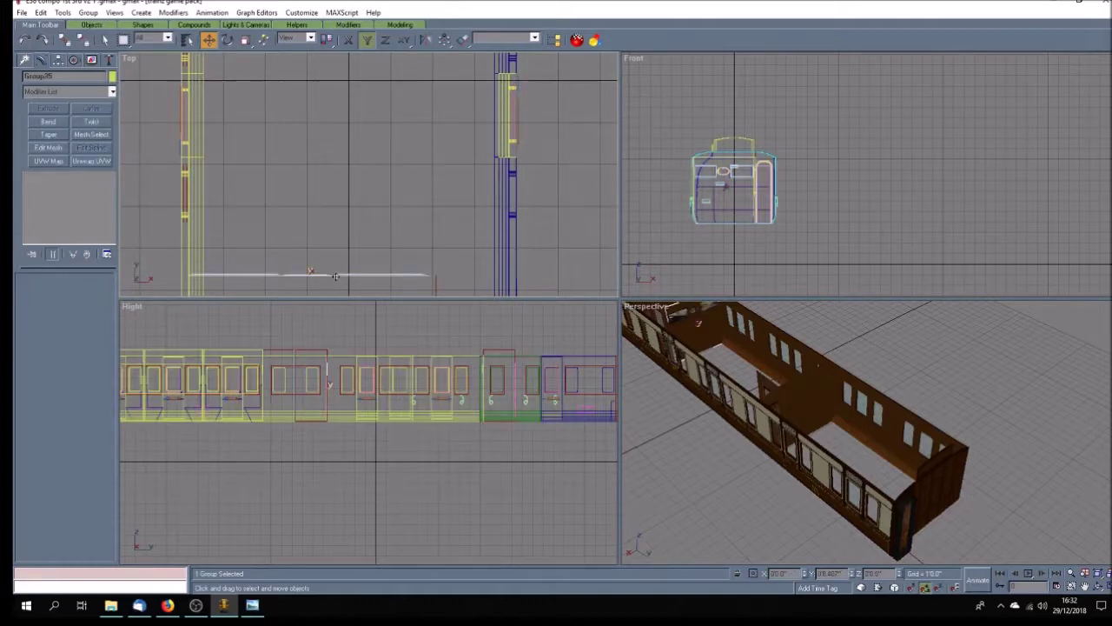
Step: Delete the turned partition group standing midway along the empty middle section of the coach
click(686, 434)
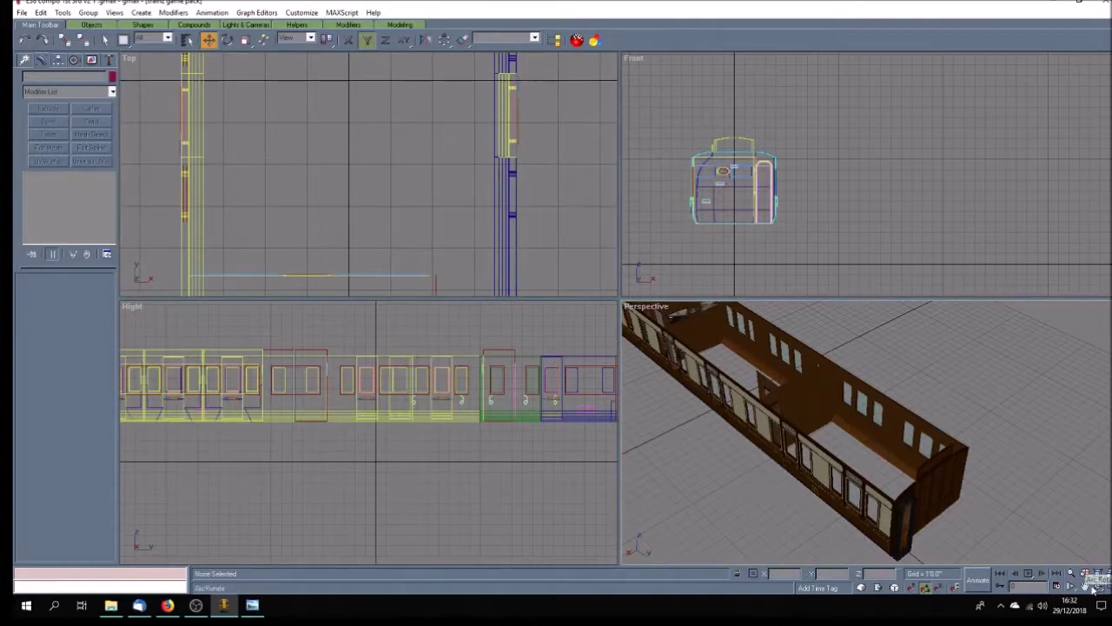
click(1098, 587)
mouse_move(860, 440)
mouse_down()
mouse_move(885, 443)
mouse_move(816, 444)
mouse_move(845, 429)
mouse_move(832, 424)
mouse_move(859, 437)
mouse_move(865, 411)
mouse_move(886, 417)
mouse_move(877, 438)
mouse_up()
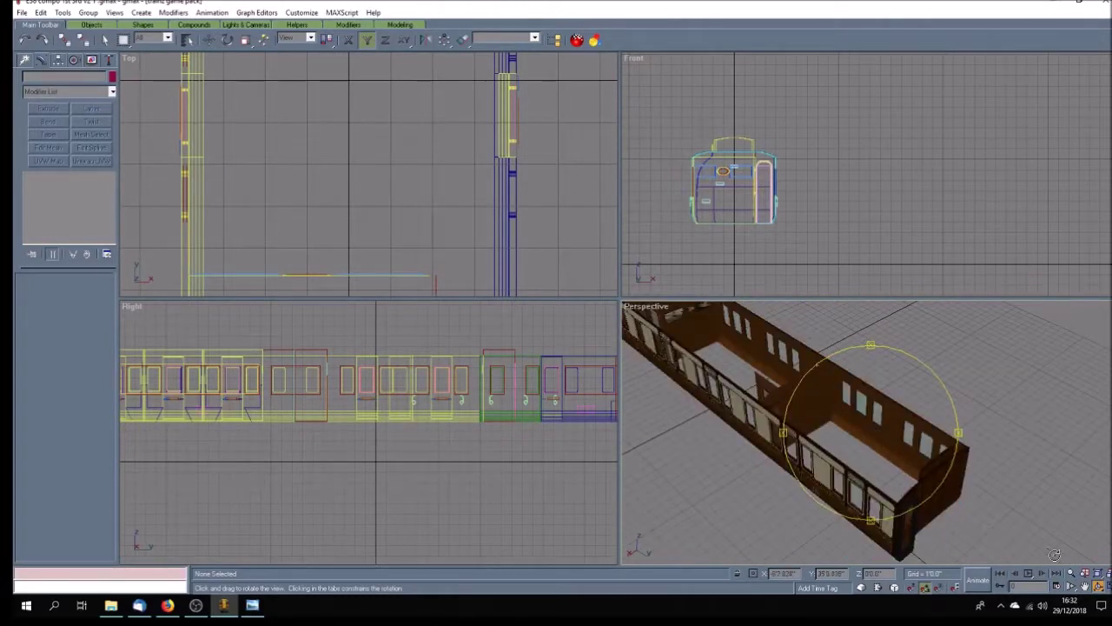
click(1085, 587)
drag(730, 375, 808, 402)
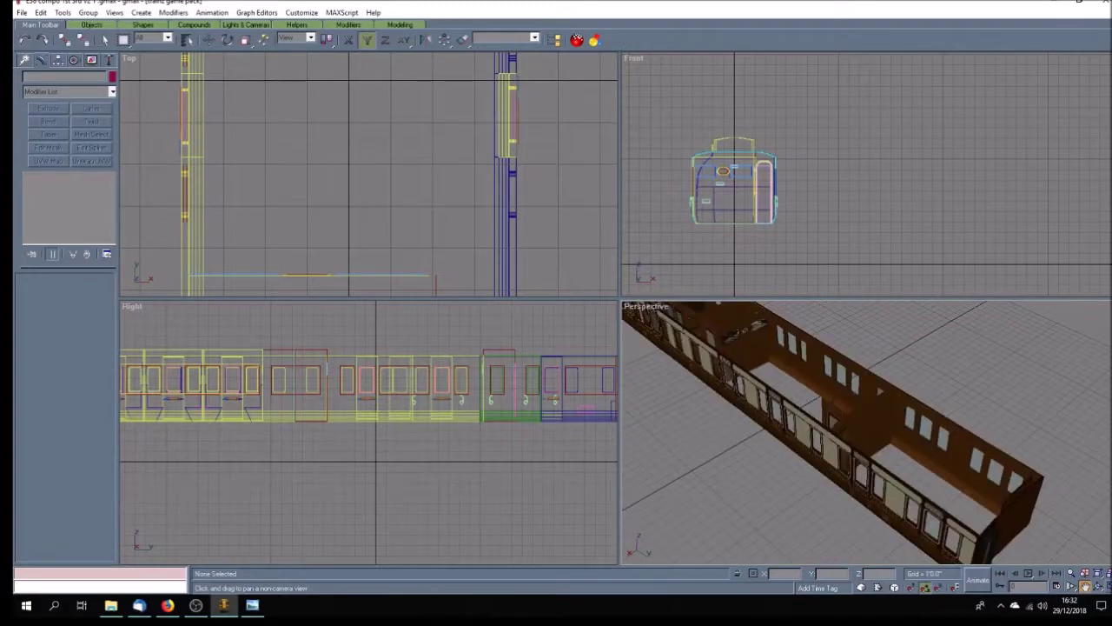
click(1104, 588)
click(1098, 586)
drag(531, 346, 623, 351)
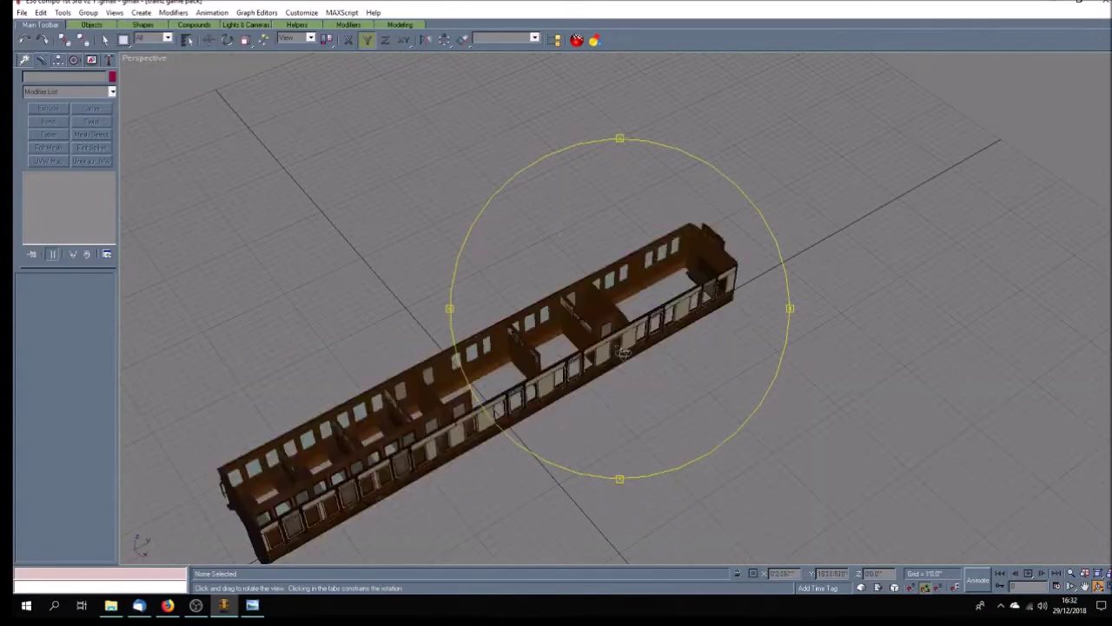
click(104, 40)
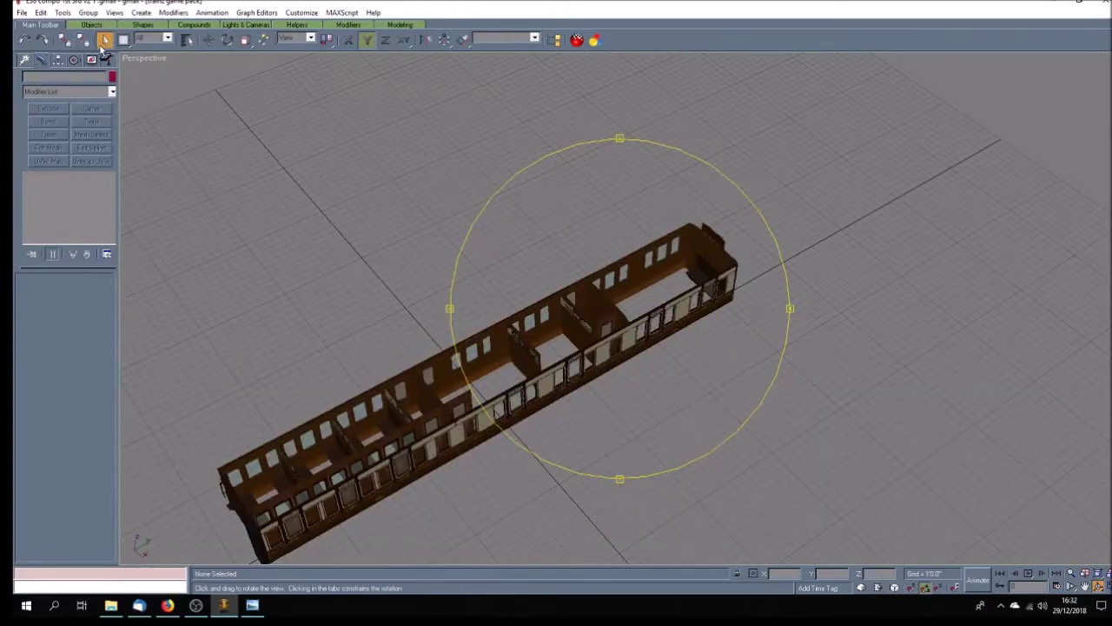
click(525, 369)
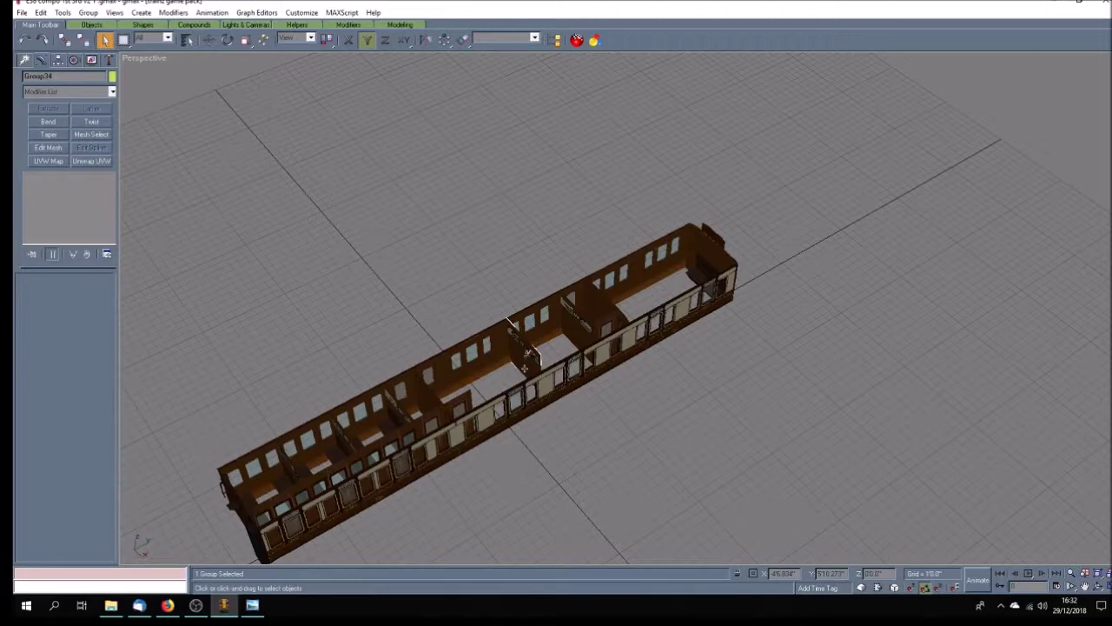
key(Delete)
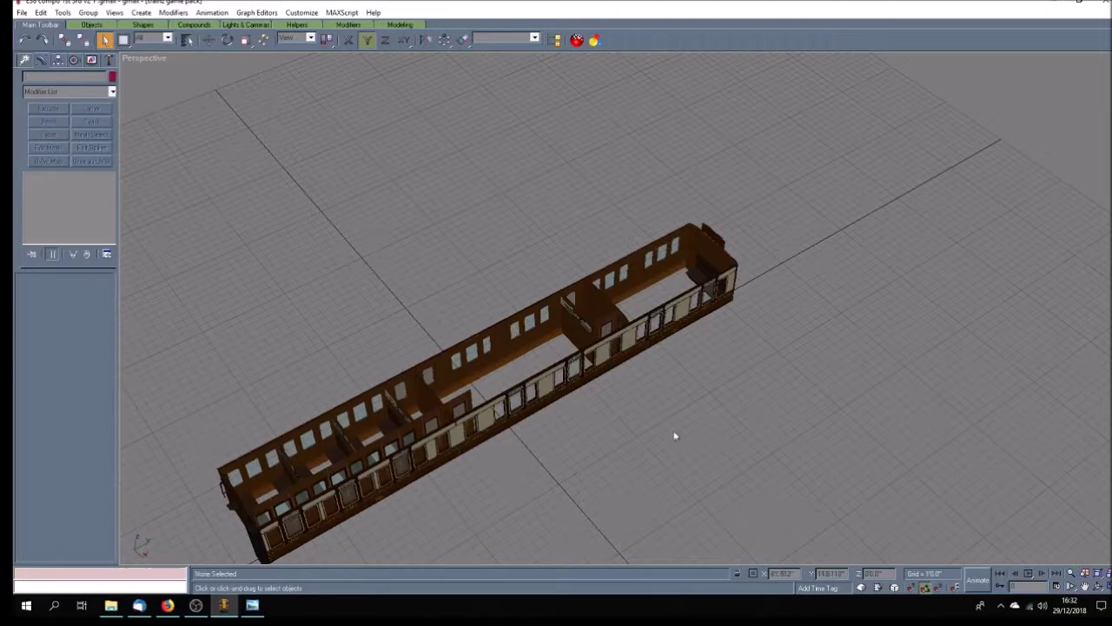
Step: Examine the whole coach interior from both sides and from above to check the partition layout
click(1099, 587)
mouse_move(622, 434)
mouse_down()
mouse_move(615, 409)
mouse_move(621, 428)
mouse_up()
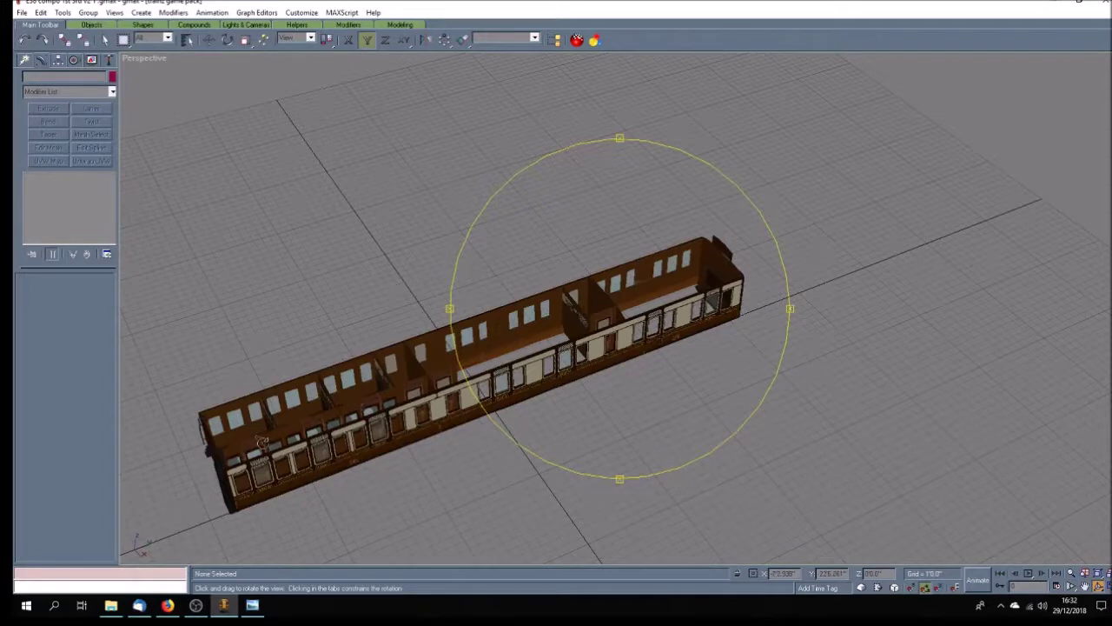
drag(497, 410, 492, 425)
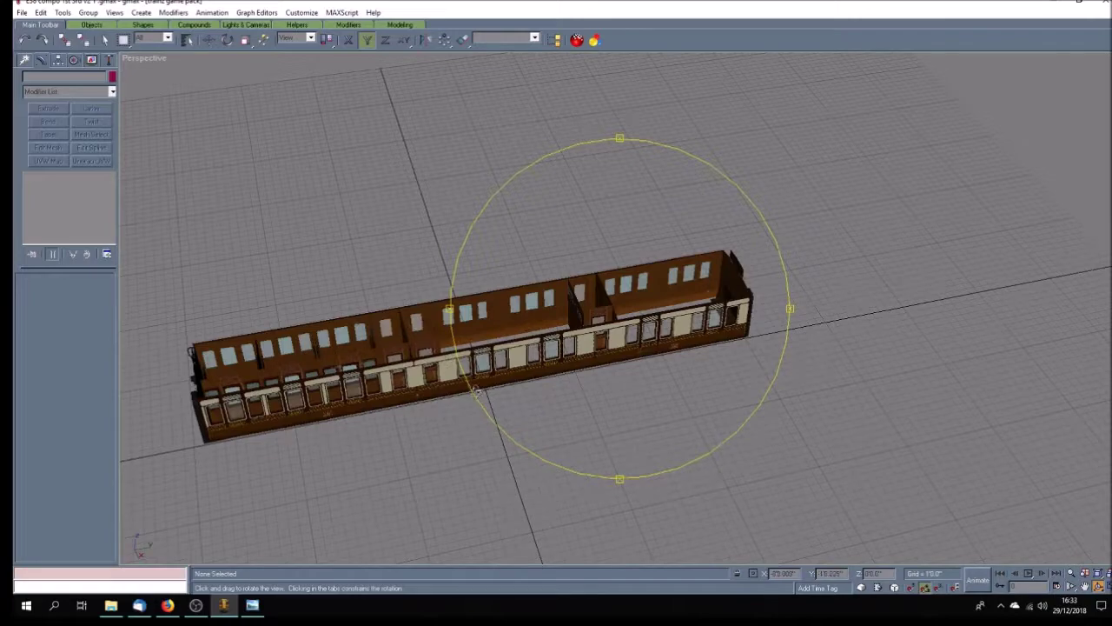
drag(477, 398, 470, 424)
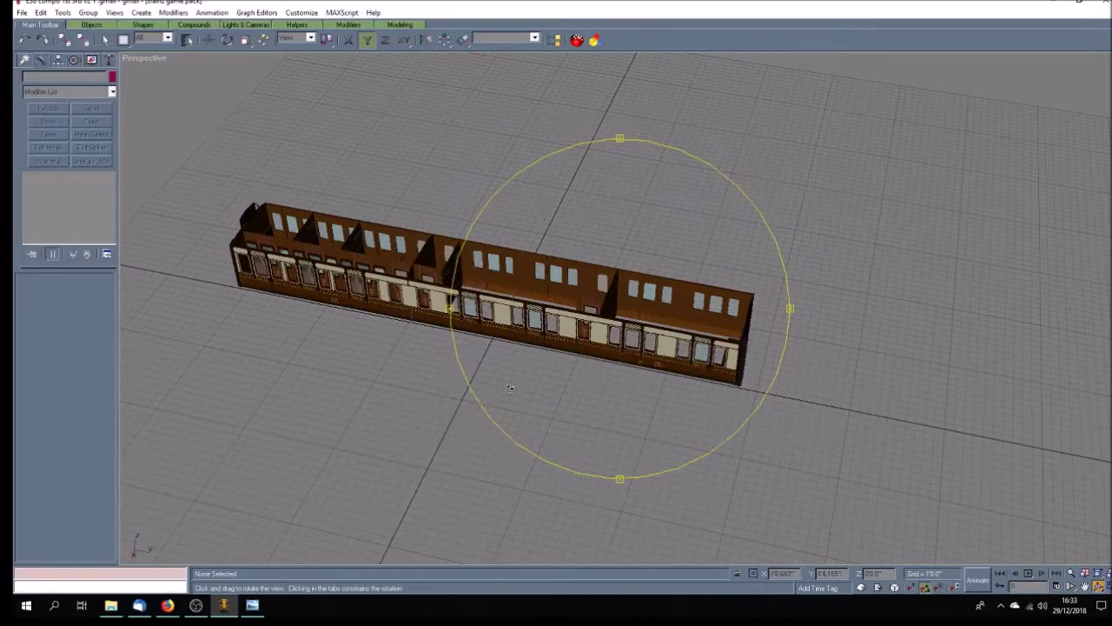
drag(478, 395, 598, 370)
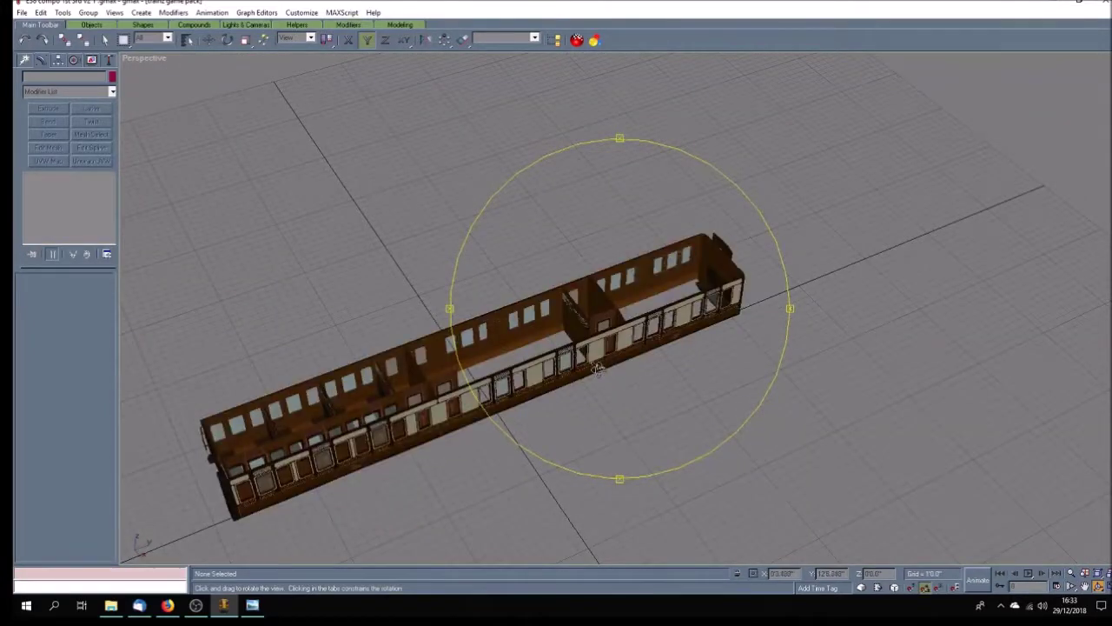
drag(586, 323, 611, 325)
drag(582, 472, 559, 478)
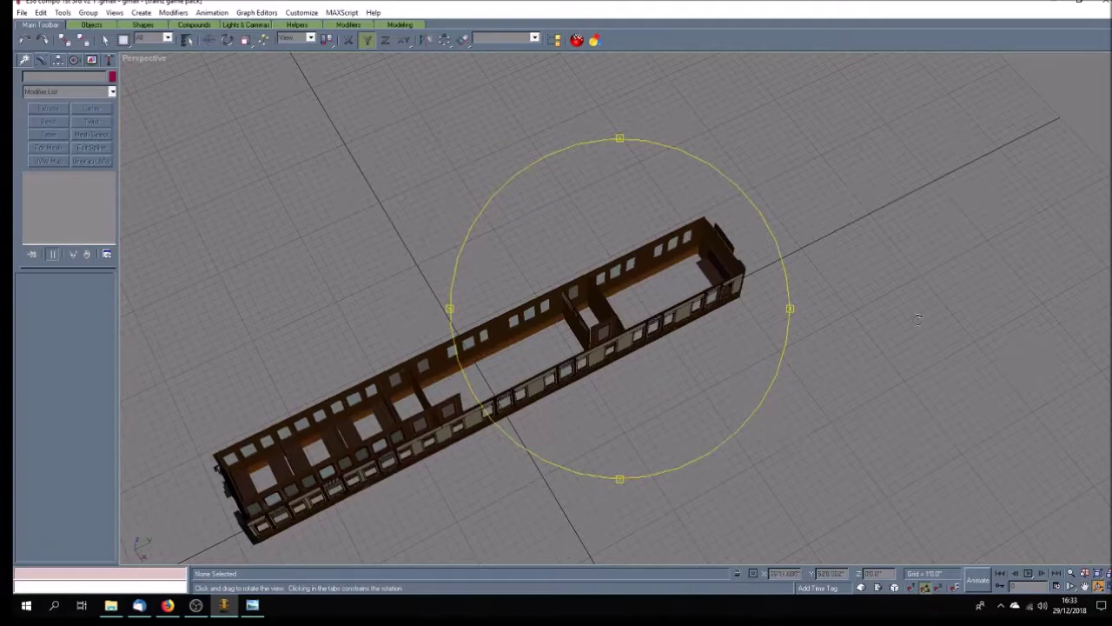
mouse_move(687, 412)
mouse_down()
mouse_move(745, 427)
mouse_move(723, 424)
mouse_move(564, 293)
mouse_up()
click(1084, 587)
scroll(554, 306, down, 3)
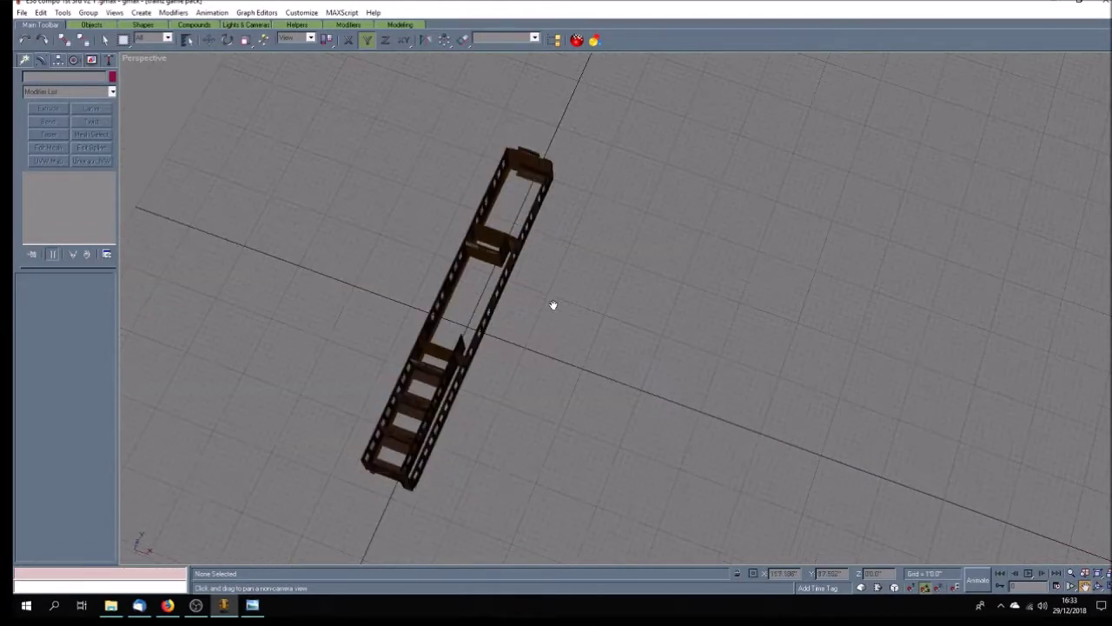
drag(494, 299, 336, 247)
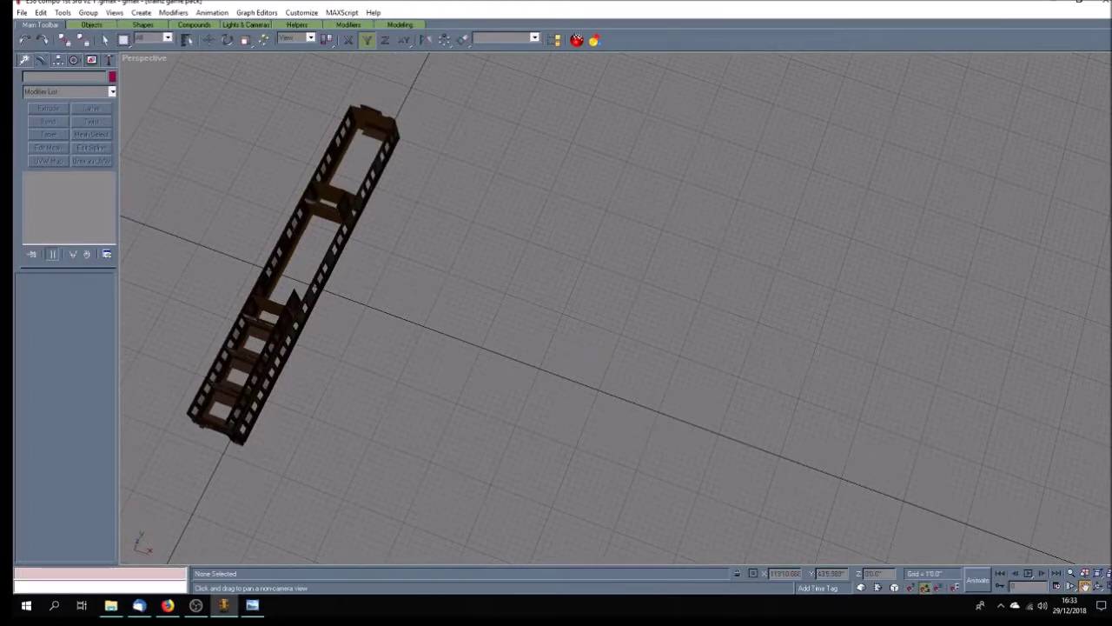
Step: Switch to the E38 plan in Windows Photo Viewer and compare its compartment layout with the coach model
click(252, 605)
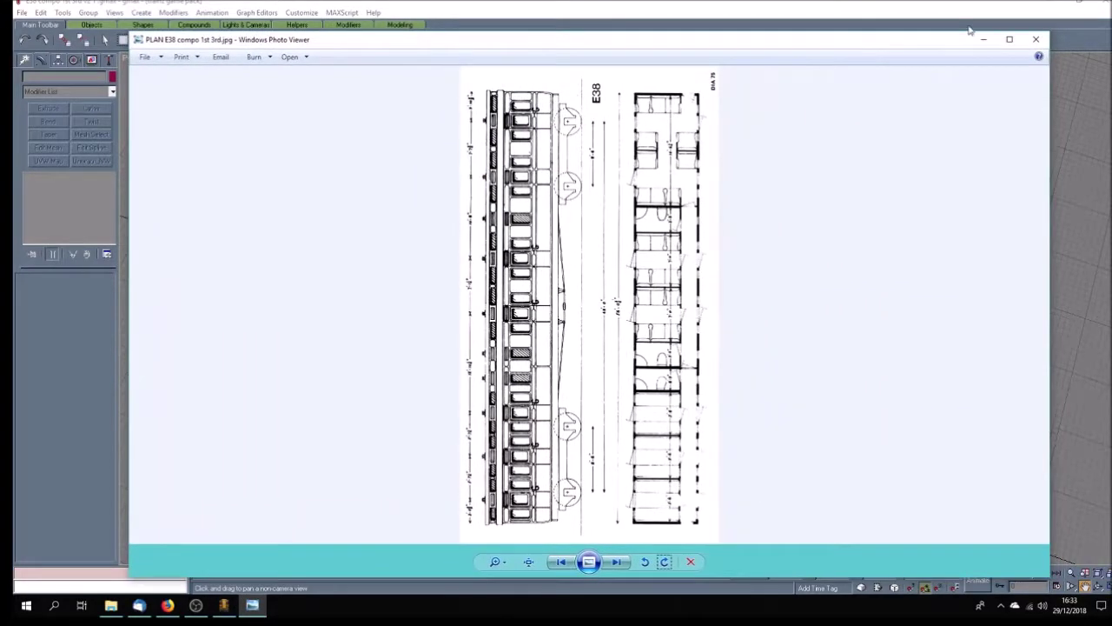
drag(1049, 33, 741, 135)
drag(670, 110, 622, 100)
drag(426, 122, 760, 95)
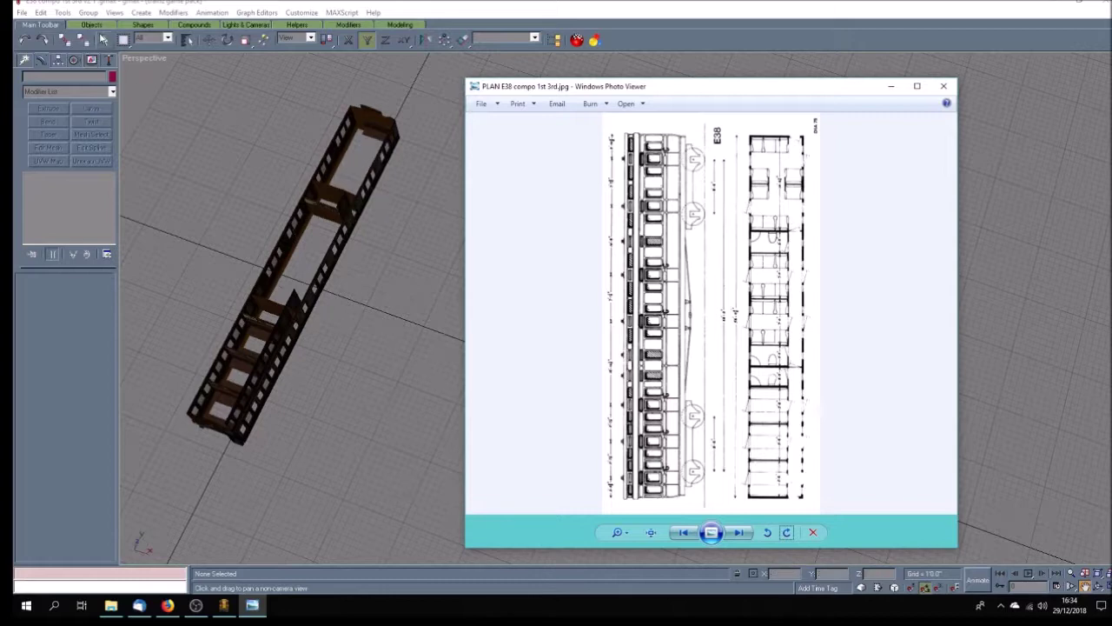
click(104, 39)
click(370, 132)
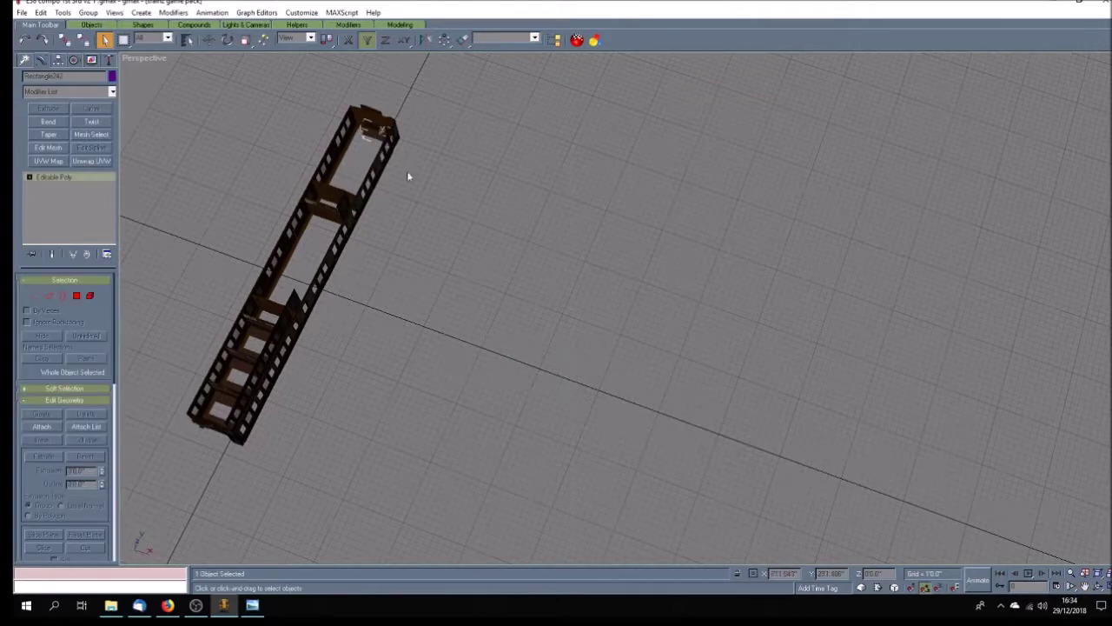
click(636, 332)
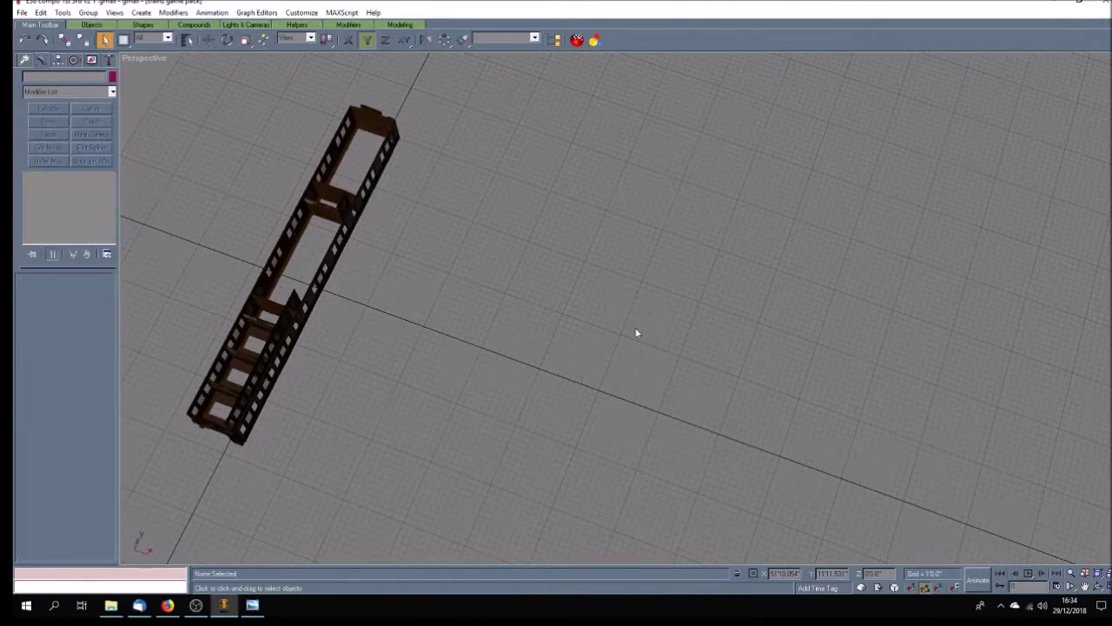
click(1084, 586)
drag(504, 361, 631, 350)
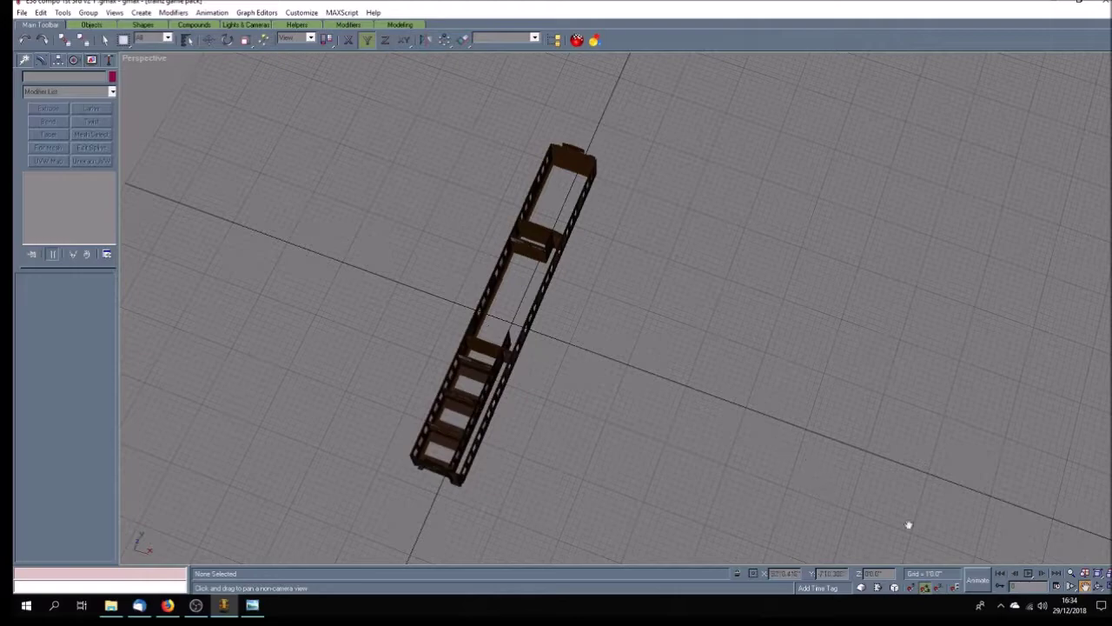
click(1098, 587)
drag(660, 391, 609, 374)
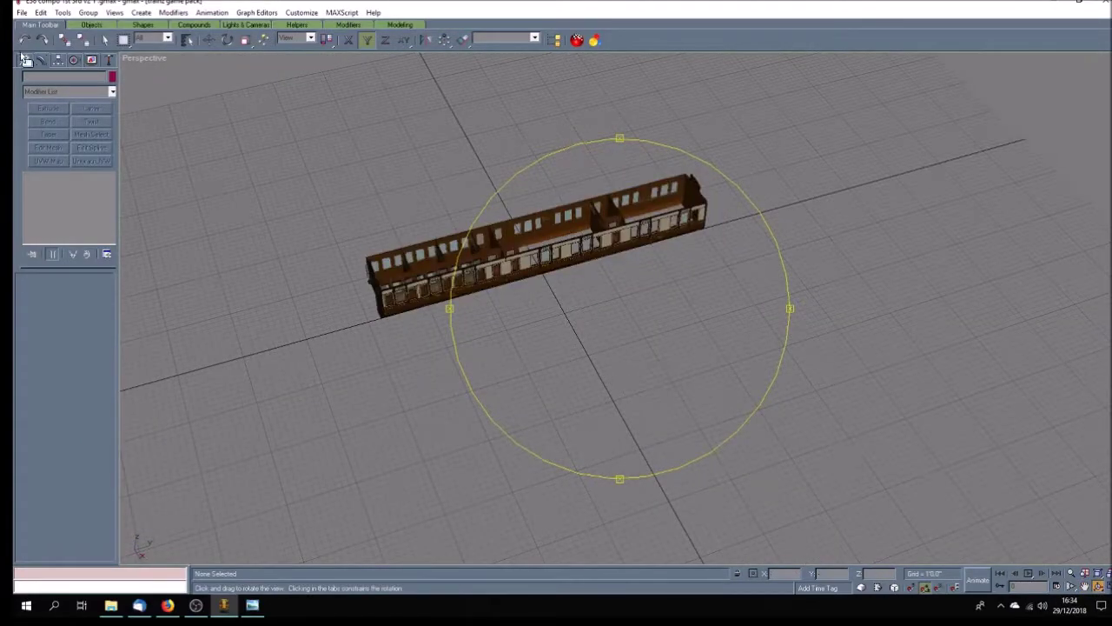
Step: Save the coach file and overwrite the backup copy E38 compo 1st 3rd v2 2.gmax with the current scene
click(22, 12)
click(40, 67)
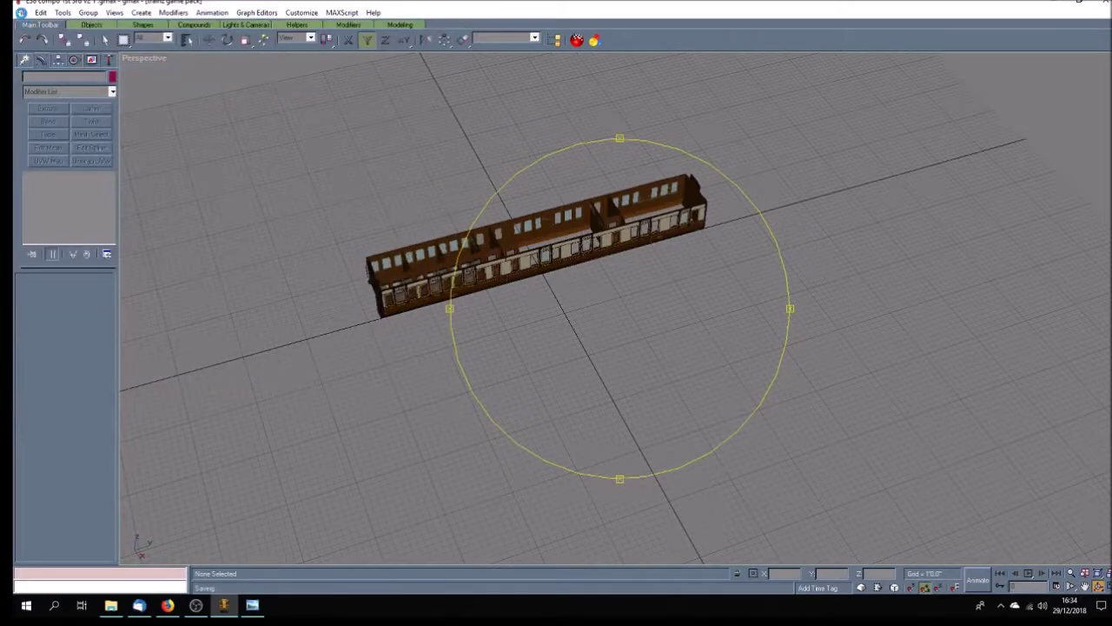
click(22, 12)
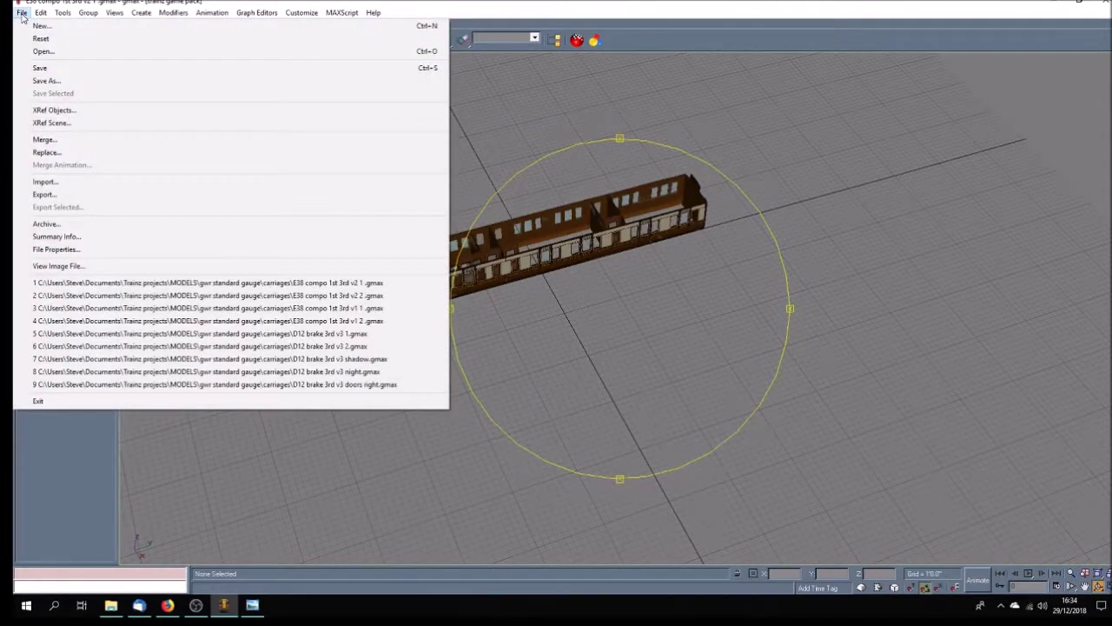
click(26, 81)
drag(248, 92, 246, 112)
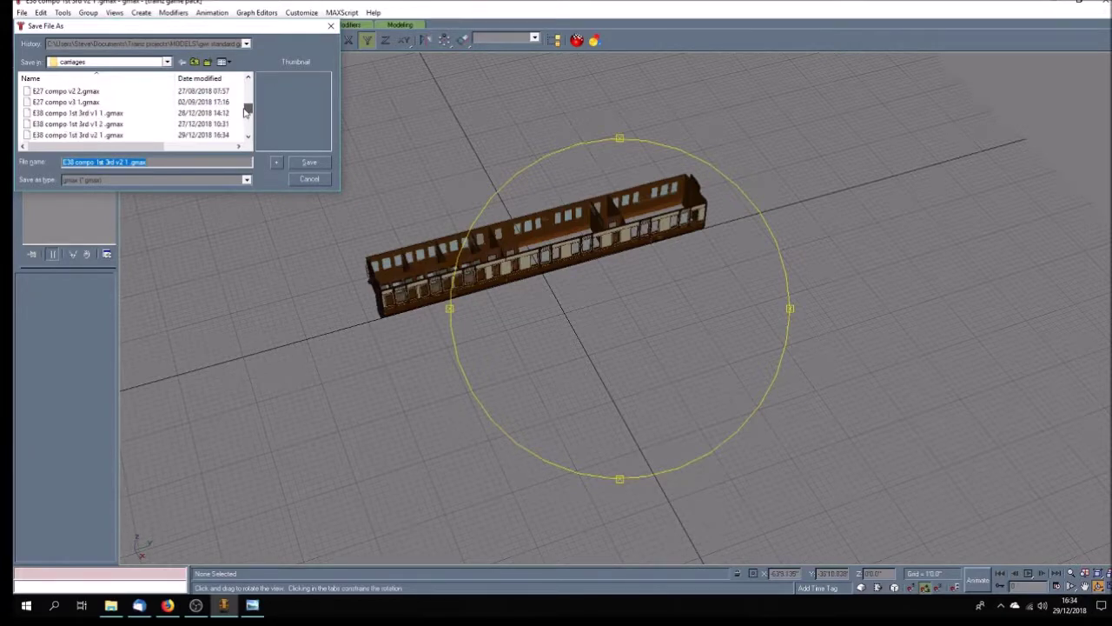
click(247, 136)
click(247, 136)
click(86, 124)
click(308, 162)
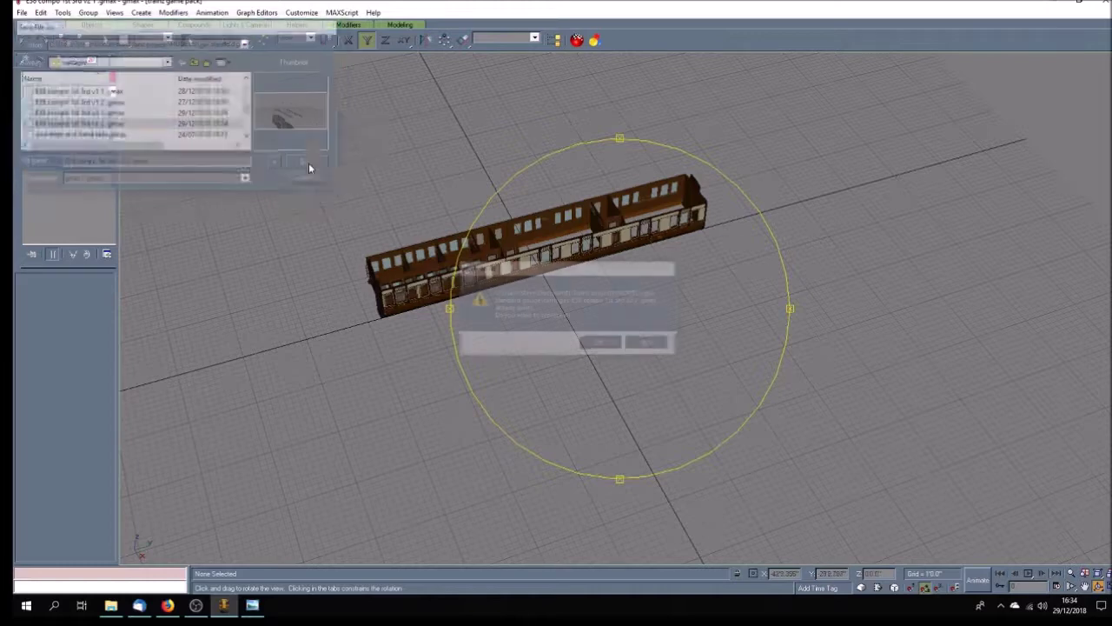
click(600, 343)
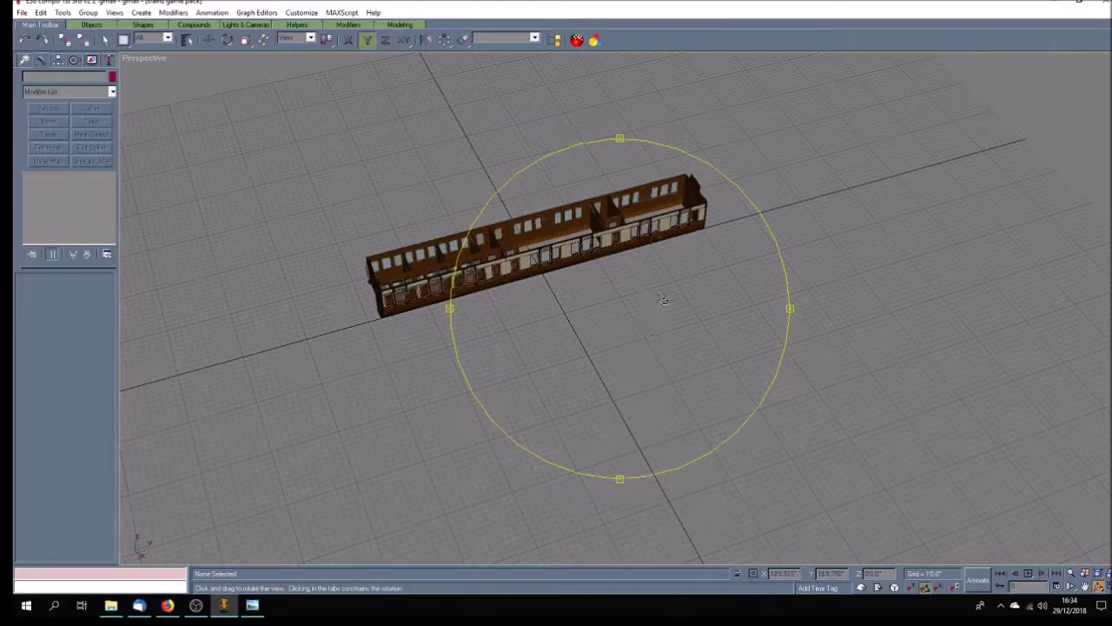
drag(637, 382, 624, 353)
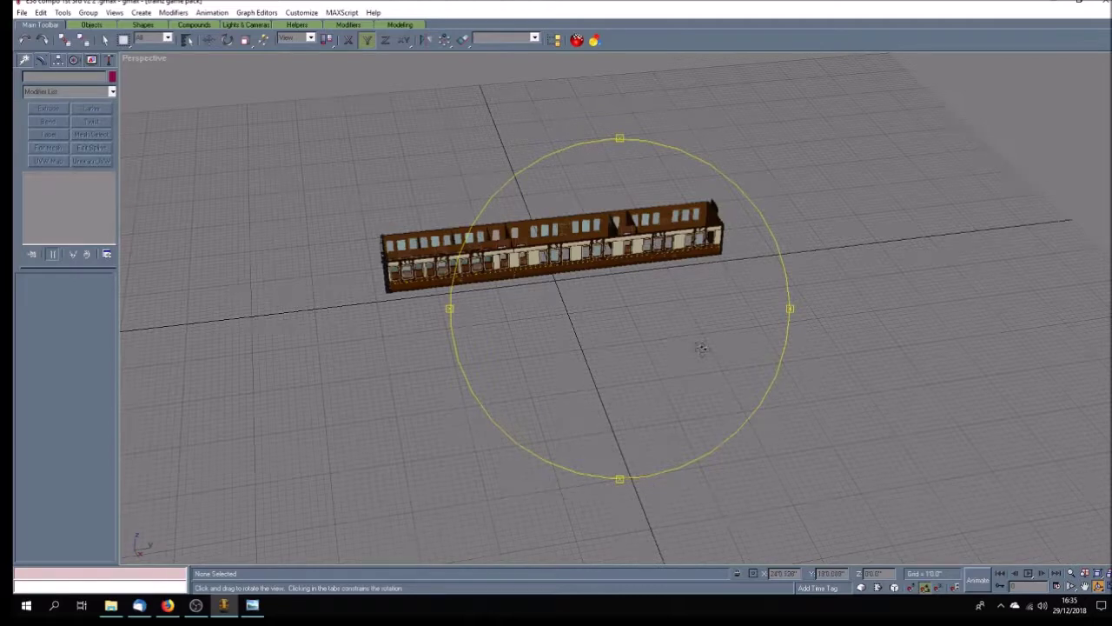
drag(702, 345, 708, 349)
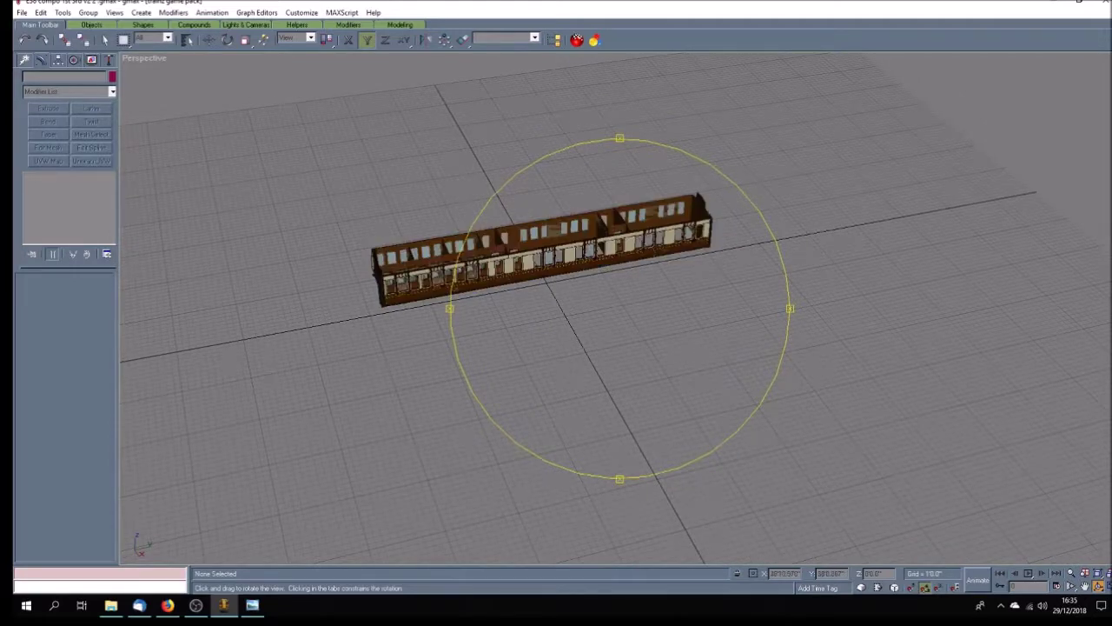